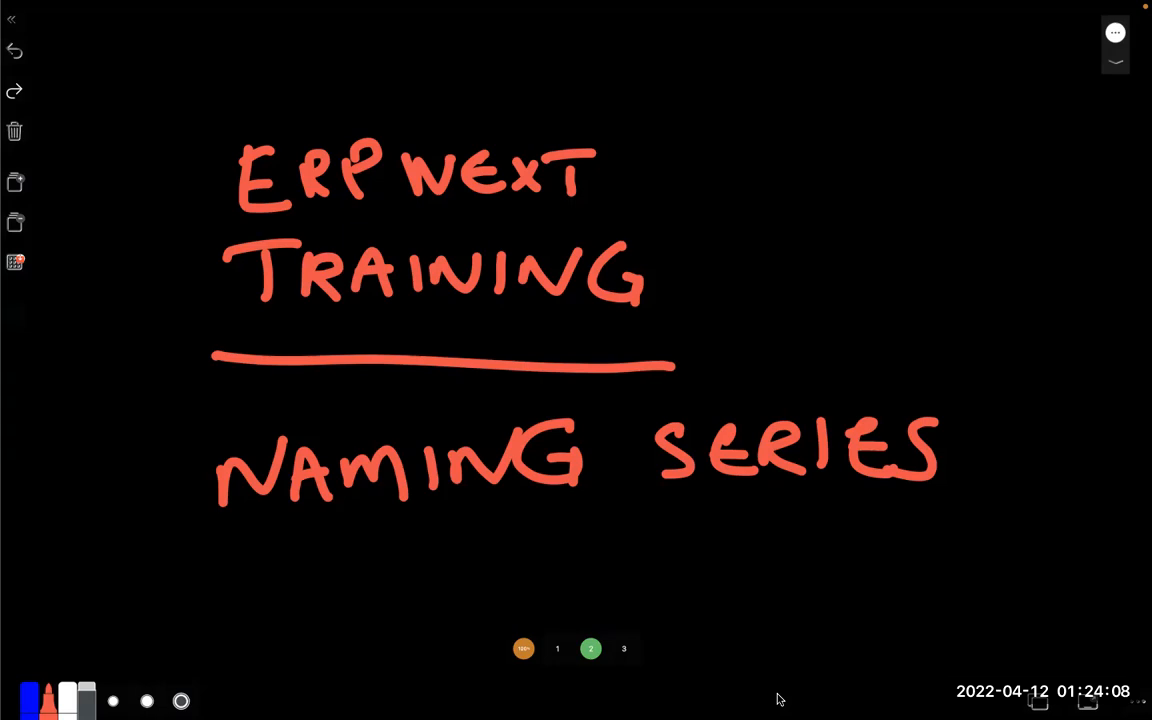
Switch to Chrome, search for "erpnext naming series" in a new tab and open the Naming Series documentation page
key(super+Tab)
key(super+Tab)
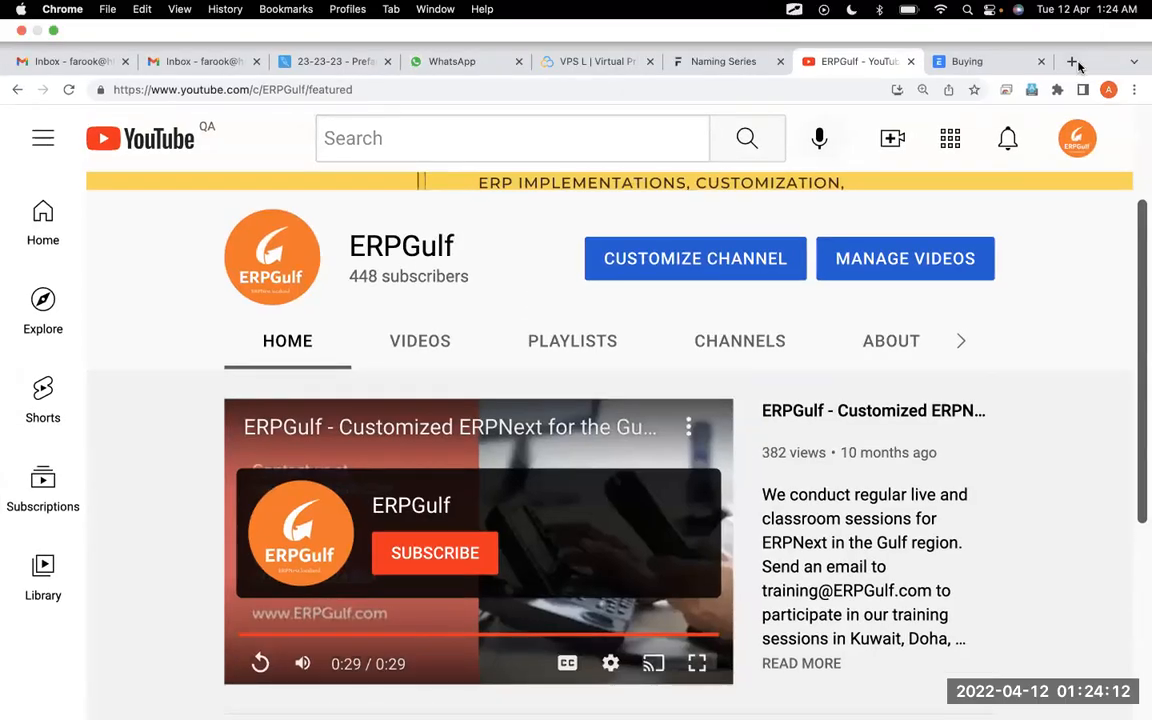
click(1073, 61)
text(erpn)
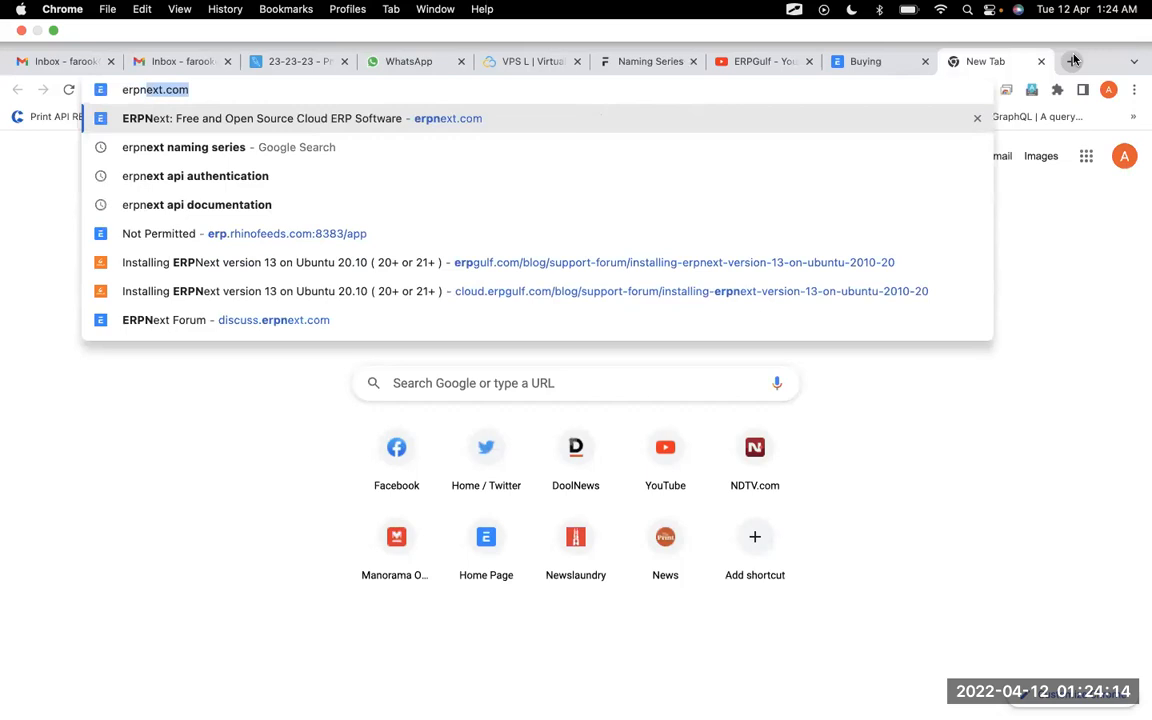
key(Down)
key(Return)
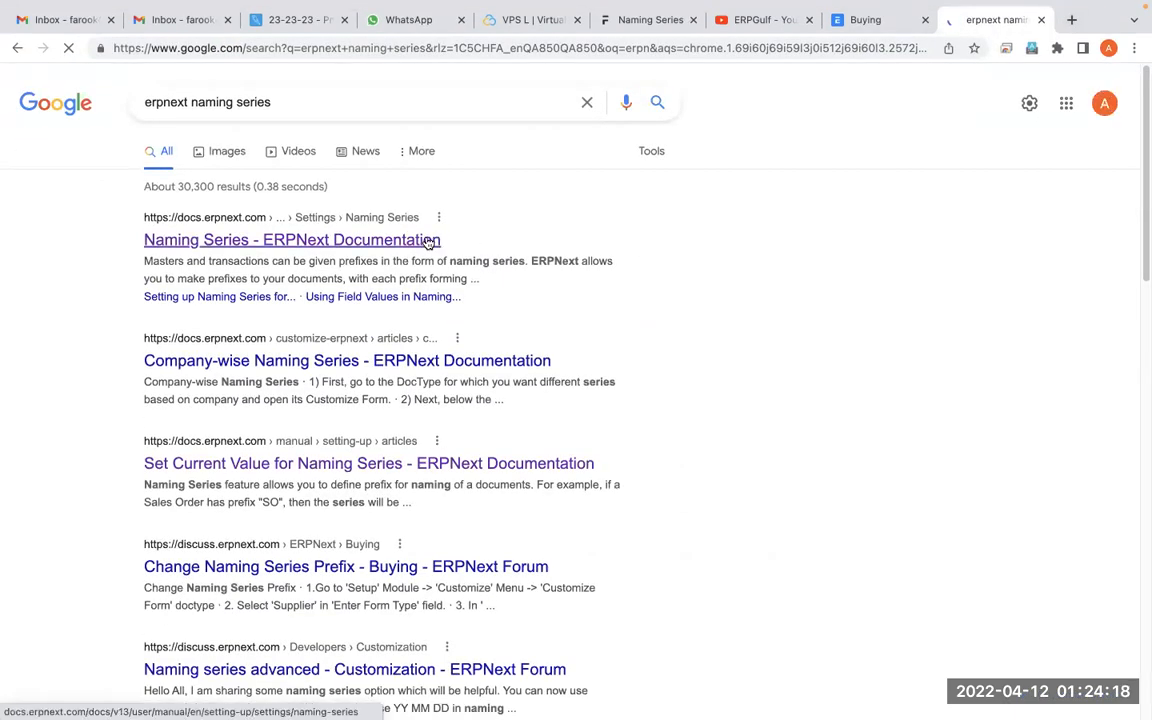
click(427, 241)
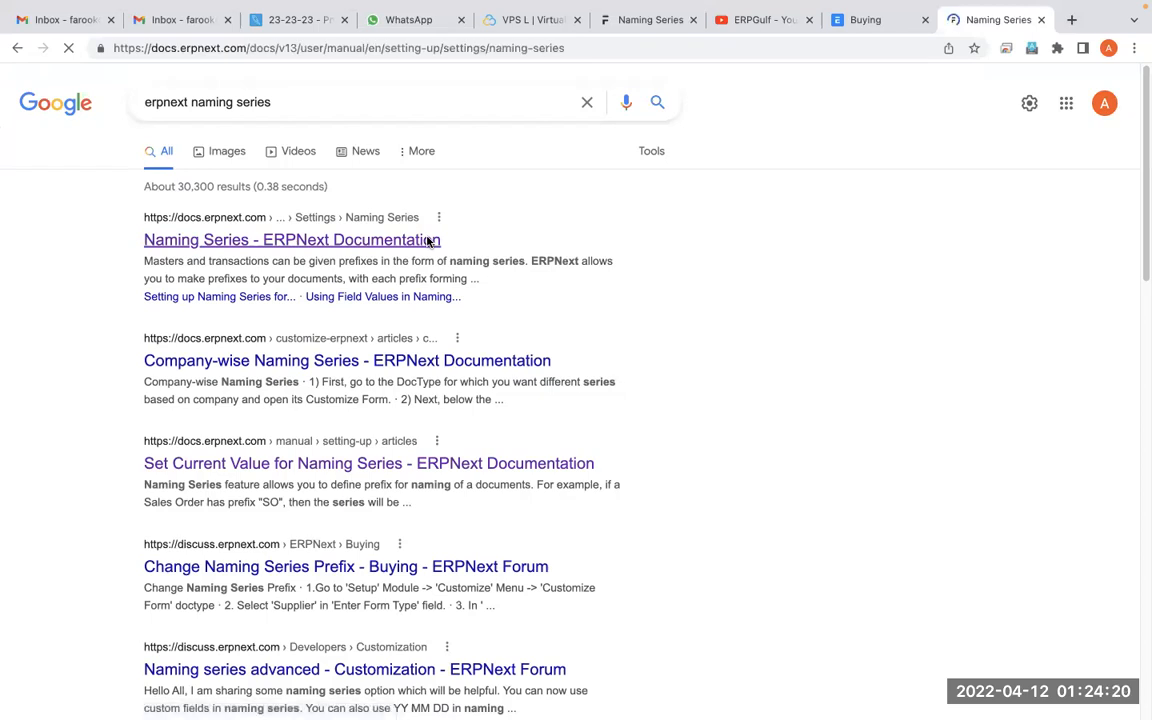
Skim the Naming Series page and highlight its introductory text, including the example Sales Invoice ID patterns
scroll(521, 440, down, 4)
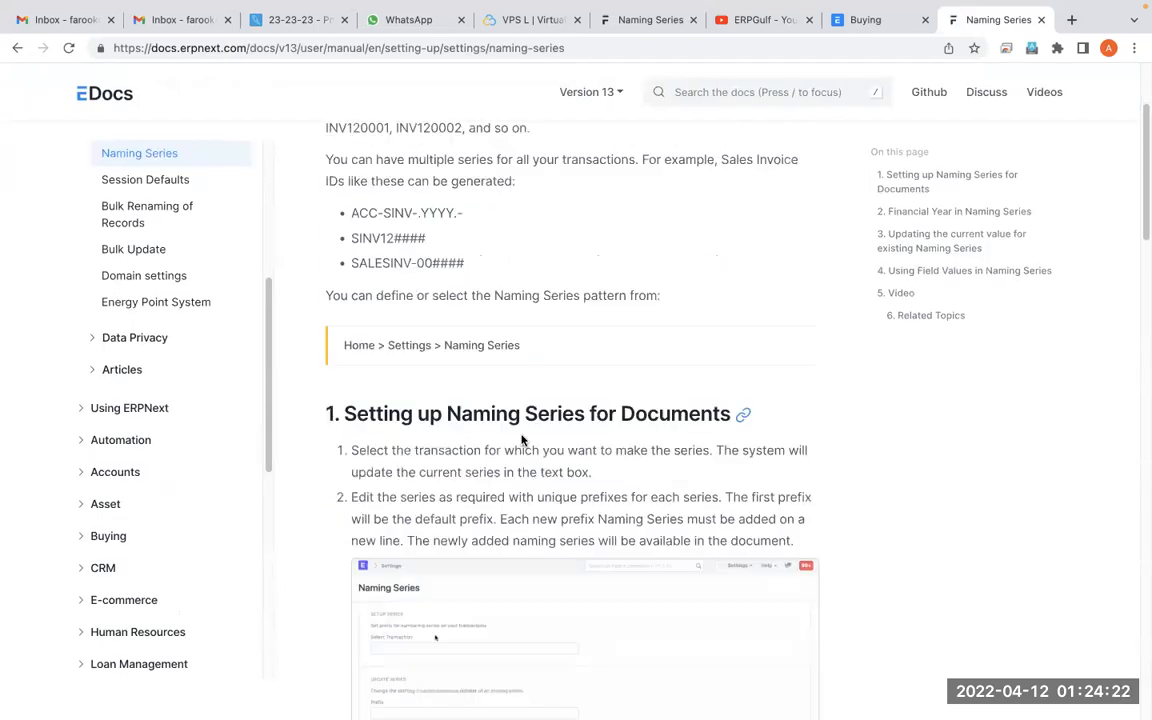
scroll(521, 440, up, 4)
scroll(521, 440, down, 1)
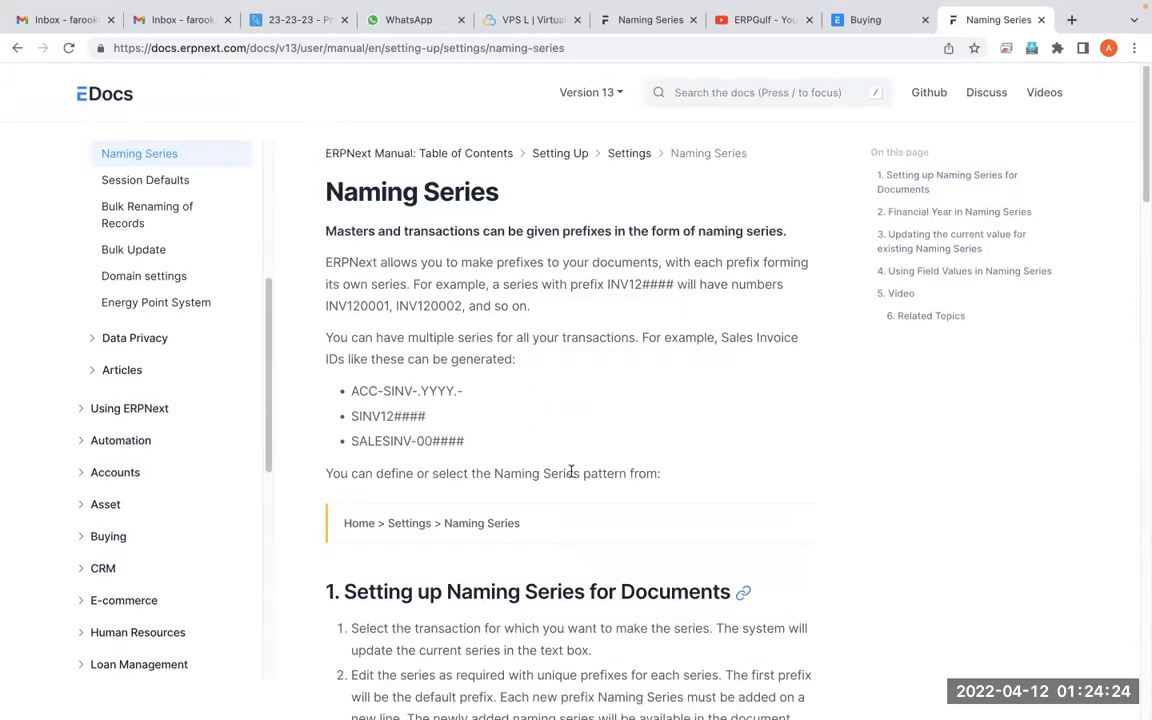
drag(573, 473, 521, 254)
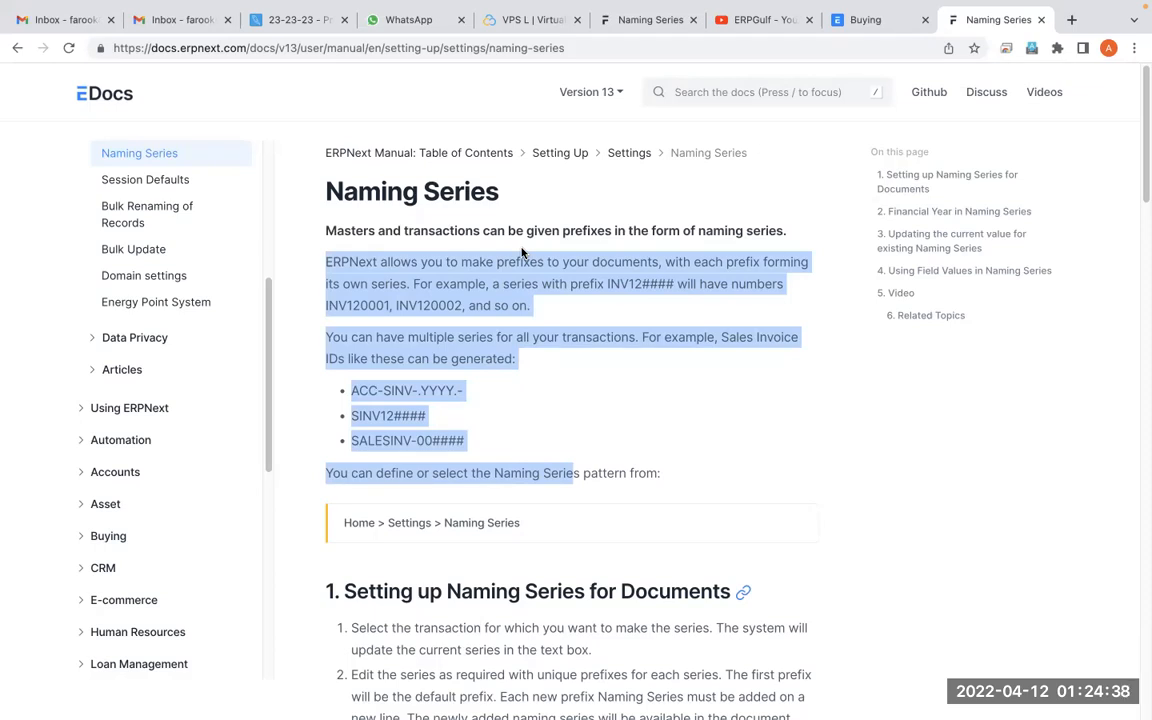
On the whiteboard, draw a dash before NAMING SERIES and handwrite SERIAL NUMBER beneath it with a line through it
key(super+Tab)
key(ctrl+Left)
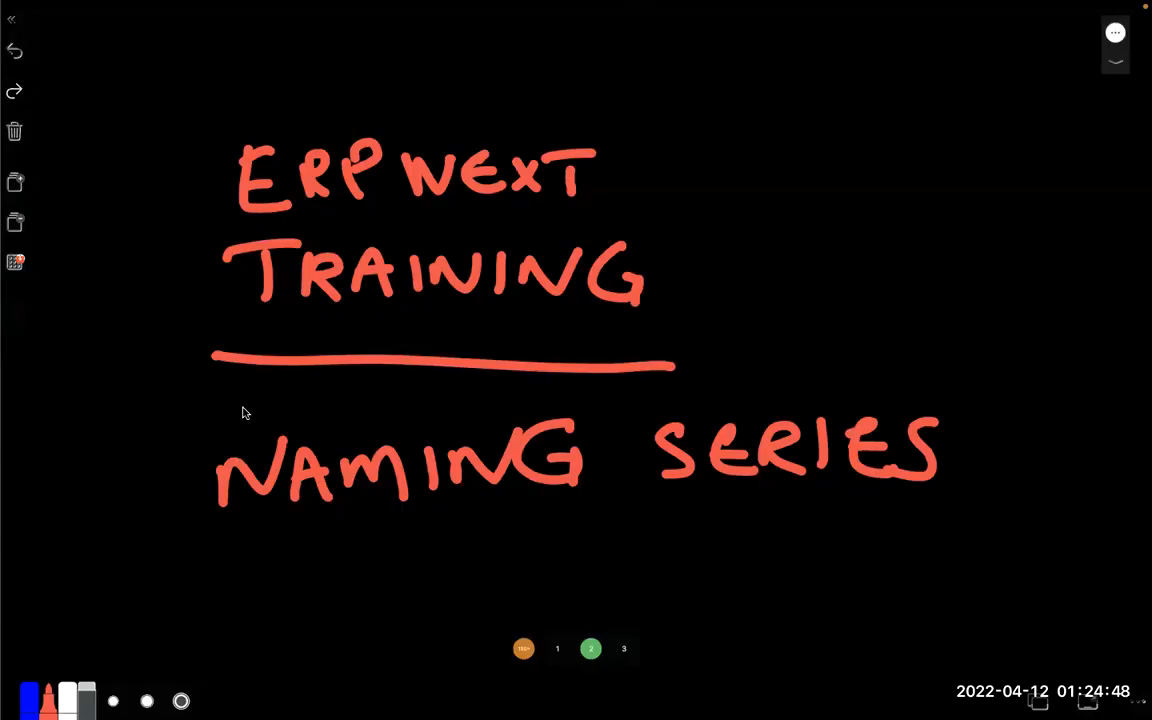
drag(128, 510, 168, 484)
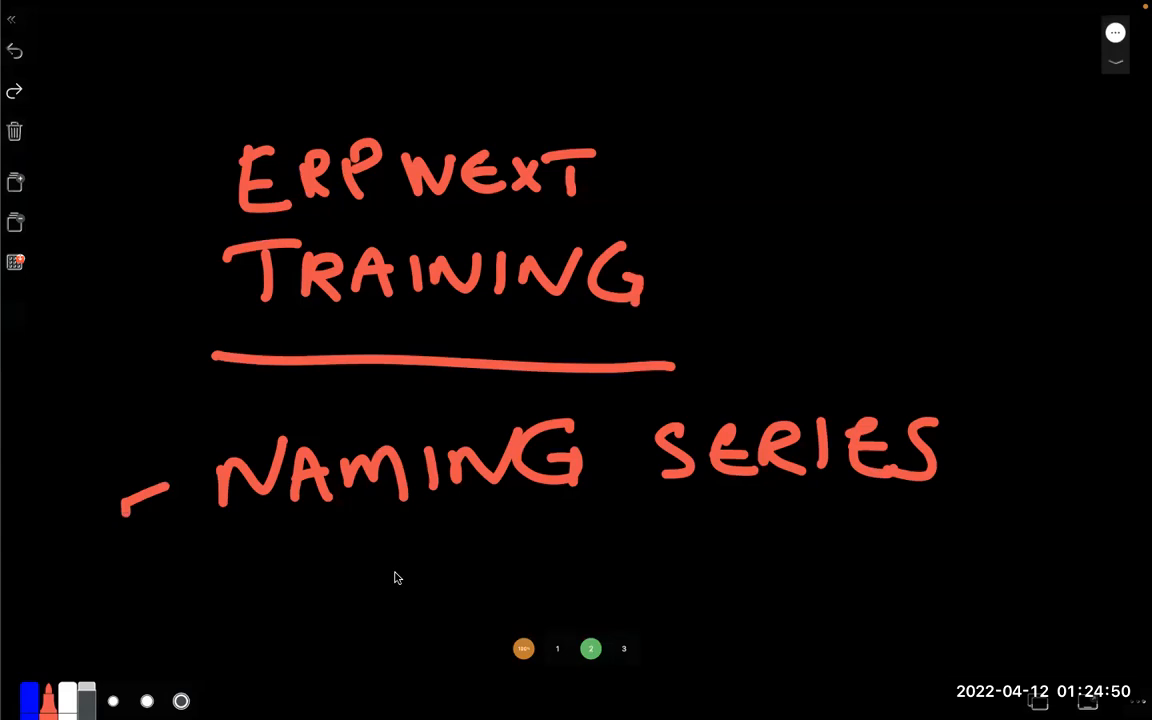
click(339, 560)
drag(350, 556, 318, 612)
mouse_move(410, 572)
mouse_down()
mouse_move(400, 608)
mouse_move(458, 575)
mouse_move(462, 598)
mouse_up()
mouse_move(483, 591)
mouse_down()
mouse_move(488, 562)
mouse_move(494, 592)
mouse_up()
mouse_move(523, 581)
mouse_down()
mouse_move(549, 579)
mouse_move(550, 563)
mouse_up()
mouse_move(565, 545)
mouse_down()
mouse_move(571, 576)
mouse_move(680, 540)
mouse_move(748, 553)
mouse_move(787, 576)
mouse_move(845, 548)
mouse_move(836, 572)
mouse_up()
mouse_move(892, 545)
mouse_down()
mouse_move(872, 560)
mouse_move(895, 572)
mouse_up()
mouse_move(915, 572)
mouse_down()
mouse_move(930, 540)
mouse_move(962, 578)
mouse_up()
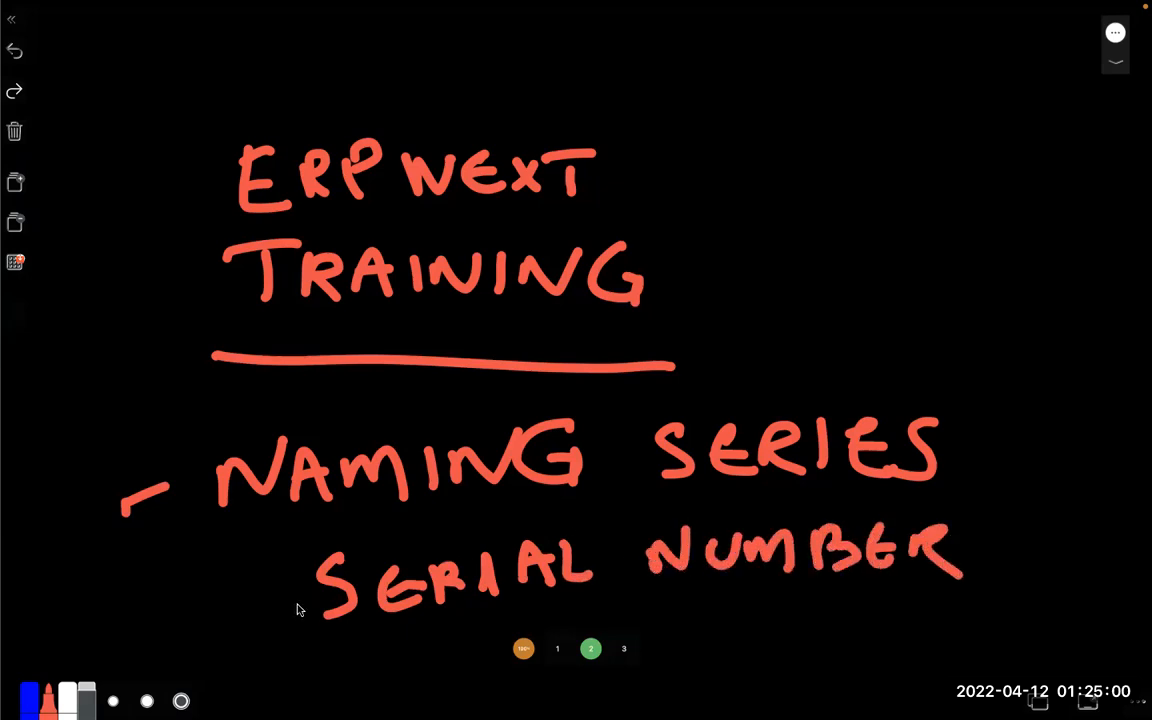
mouse_move(280, 605)
mouse_down()
mouse_move(847, 590)
mouse_move(765, 552)
mouse_up()
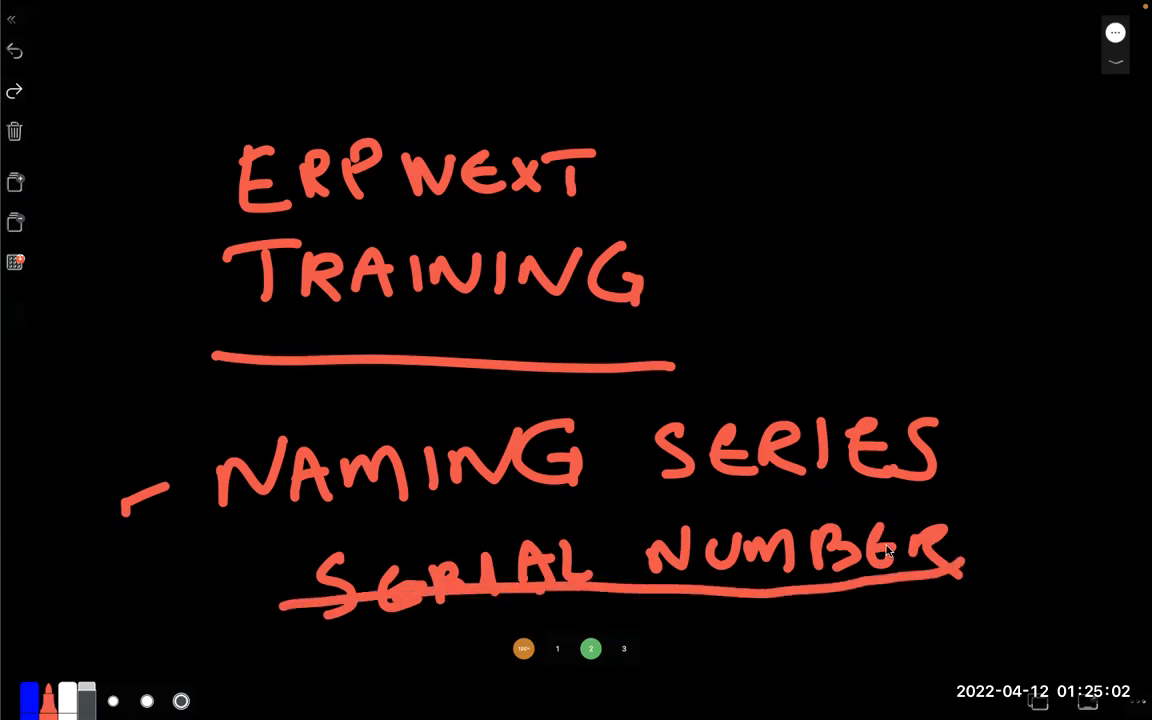
Switch back to Chrome and bring up the already open ERPNext Buying workspace
key(ctrl+Right)
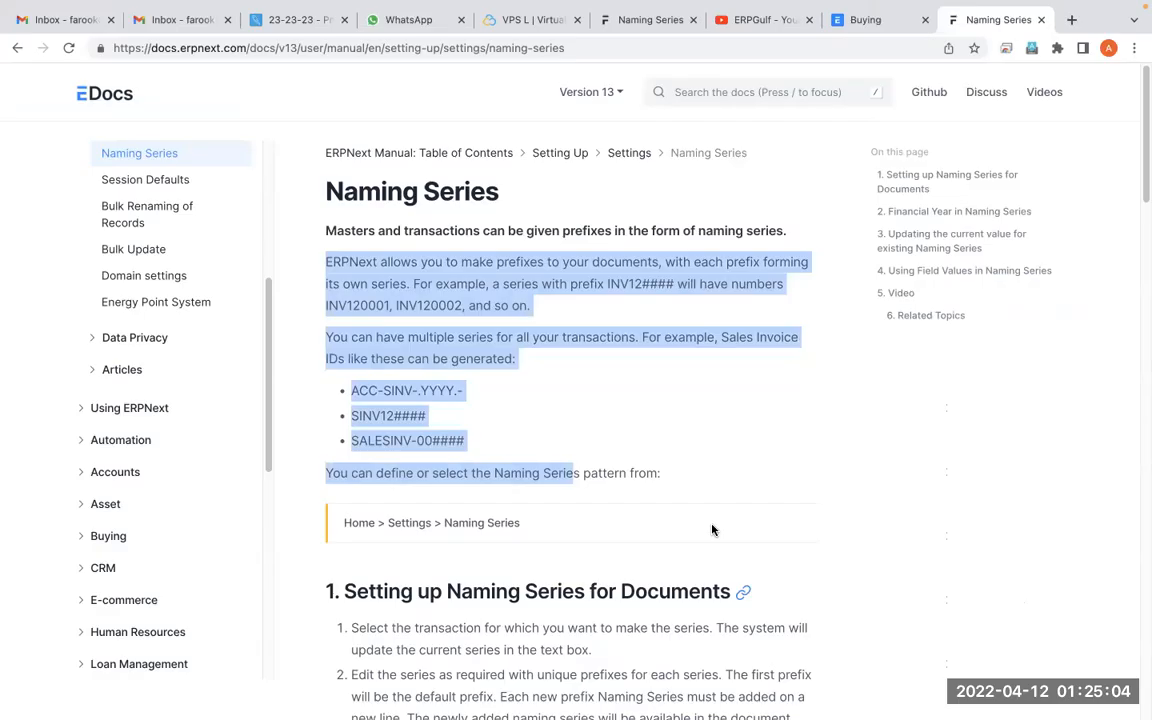
mouse_move(718, 8)
click(754, 66)
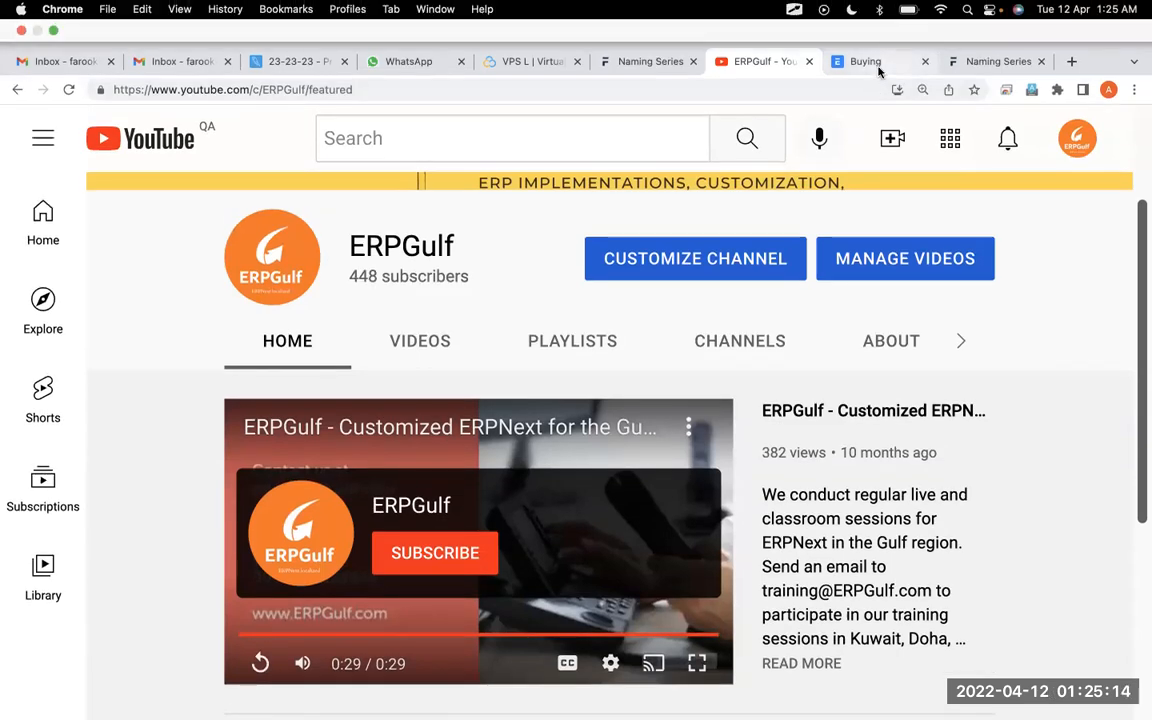
click(878, 66)
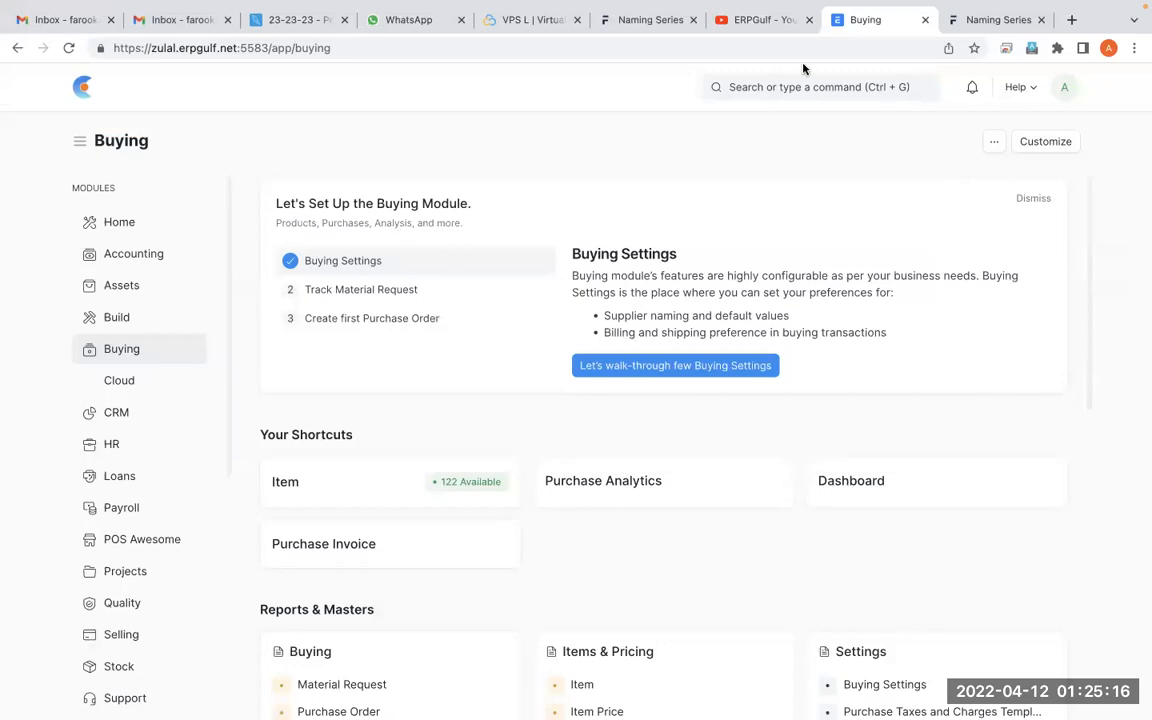
Search ERPNext for "serial" and open the Serial No List
click(799, 87)
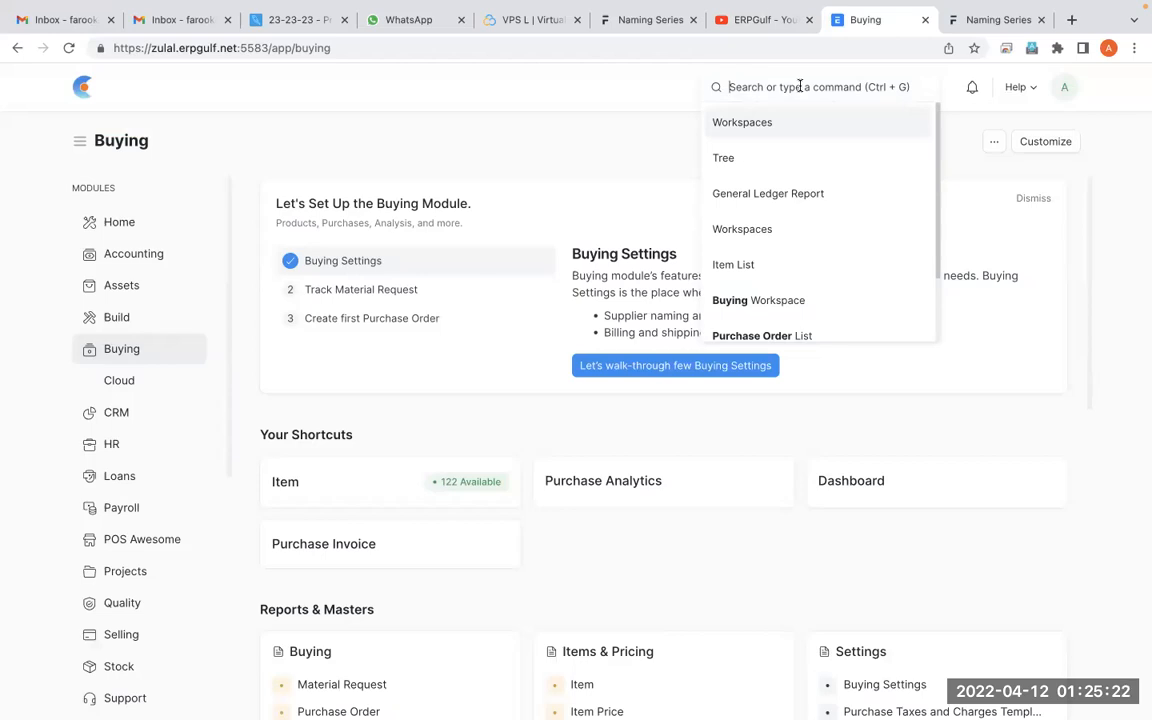
text(servi)
key(BackSpace)
key(BackSpace)
text(a)
text(ial)
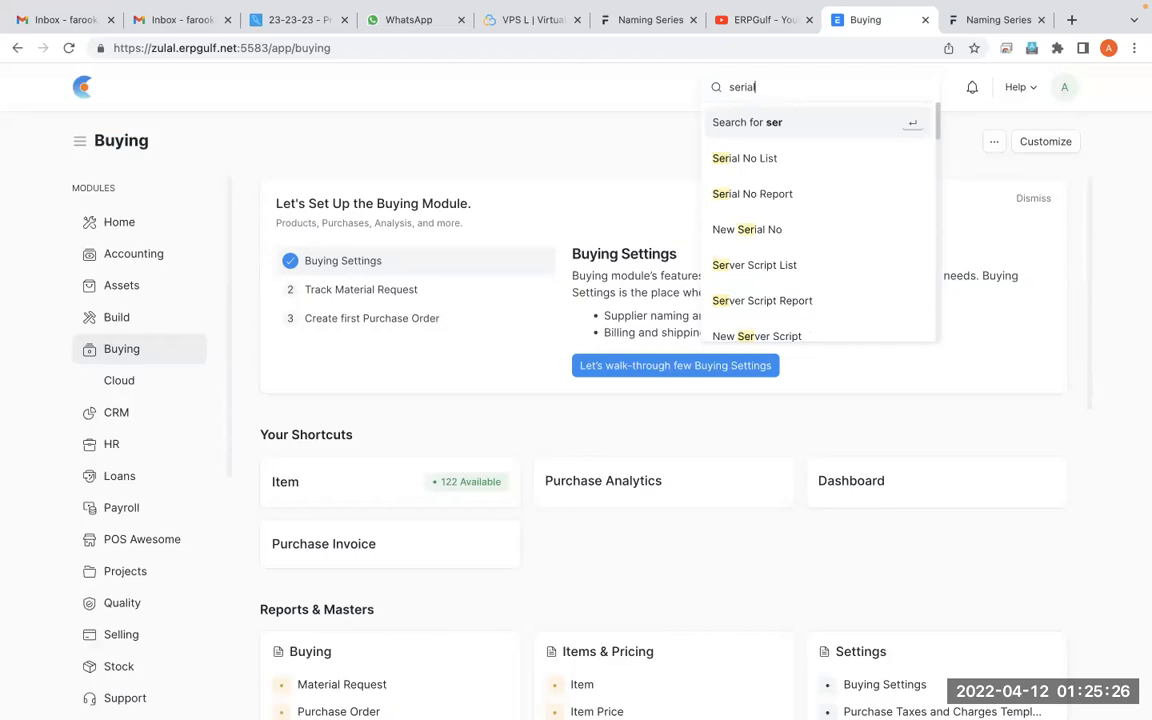
text( numer)
key(BackSpace)
key(BackSpace)
key(BackSpace)
key(BackSpace)
key(BackSpace)
key(BackSpace)
key(BackSpace)
key(BackSpace)
key(BackSpace)
key(BackSpace)
key(BackSpace)
text(ser)
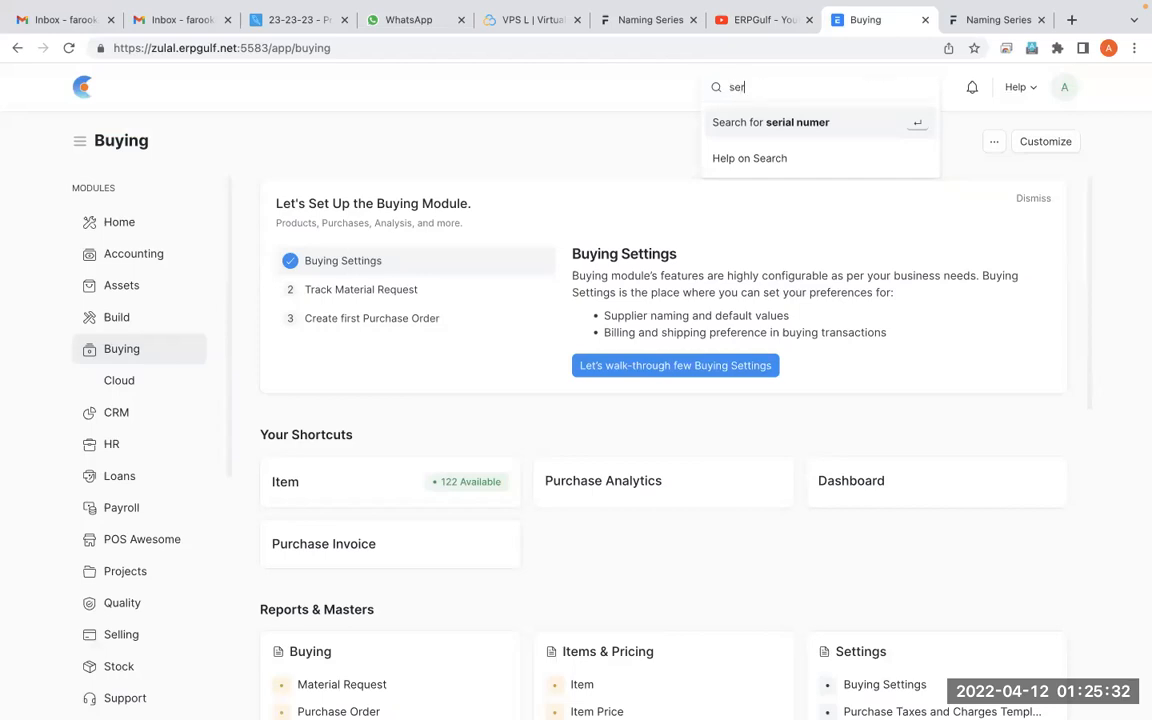
text(ial)
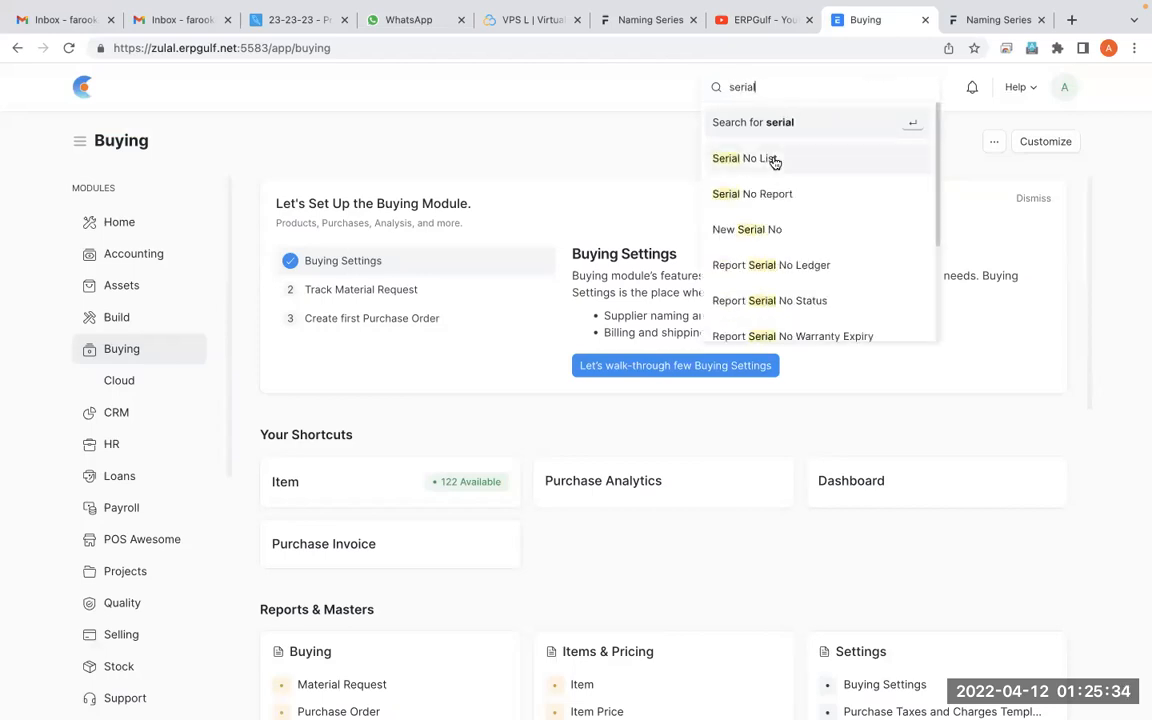
click(774, 159)
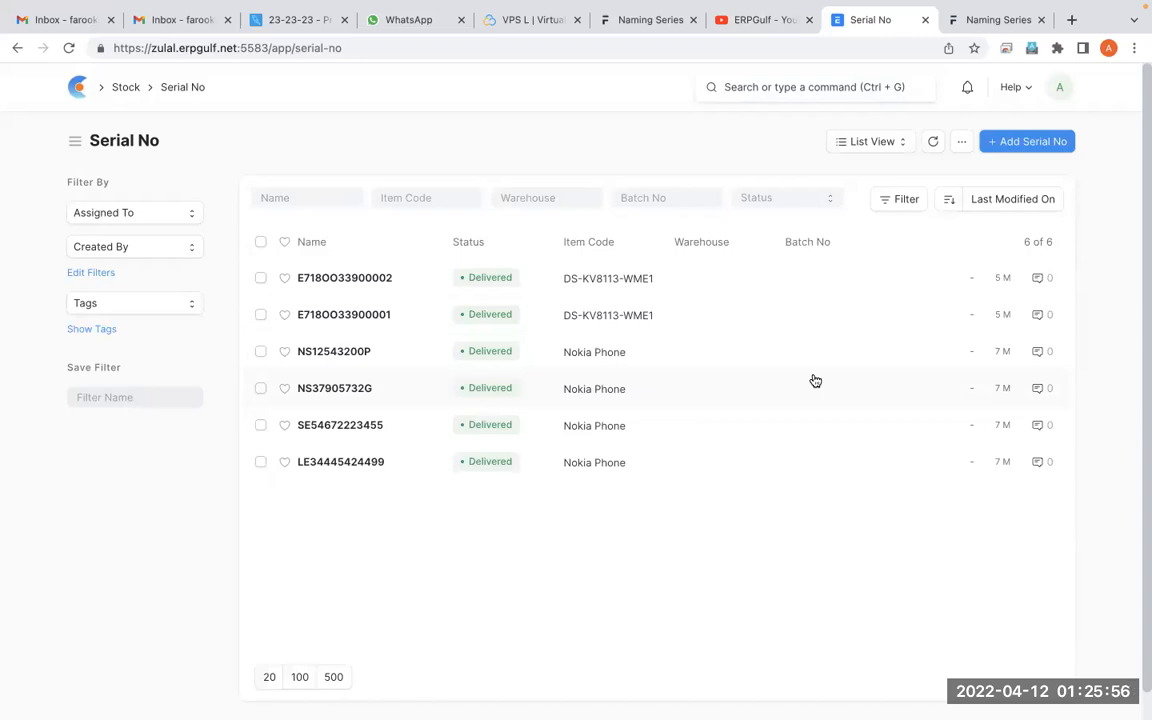
Search ERPNext for "item li" and open the Item List
text(item li)
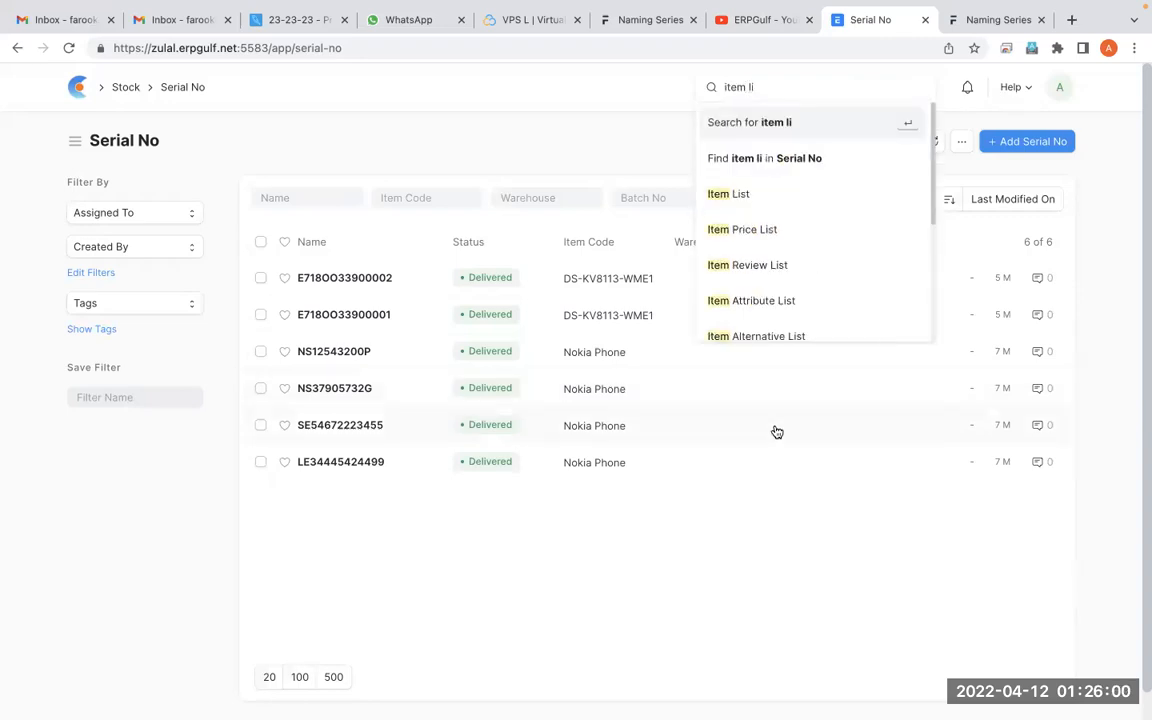
click(767, 205)
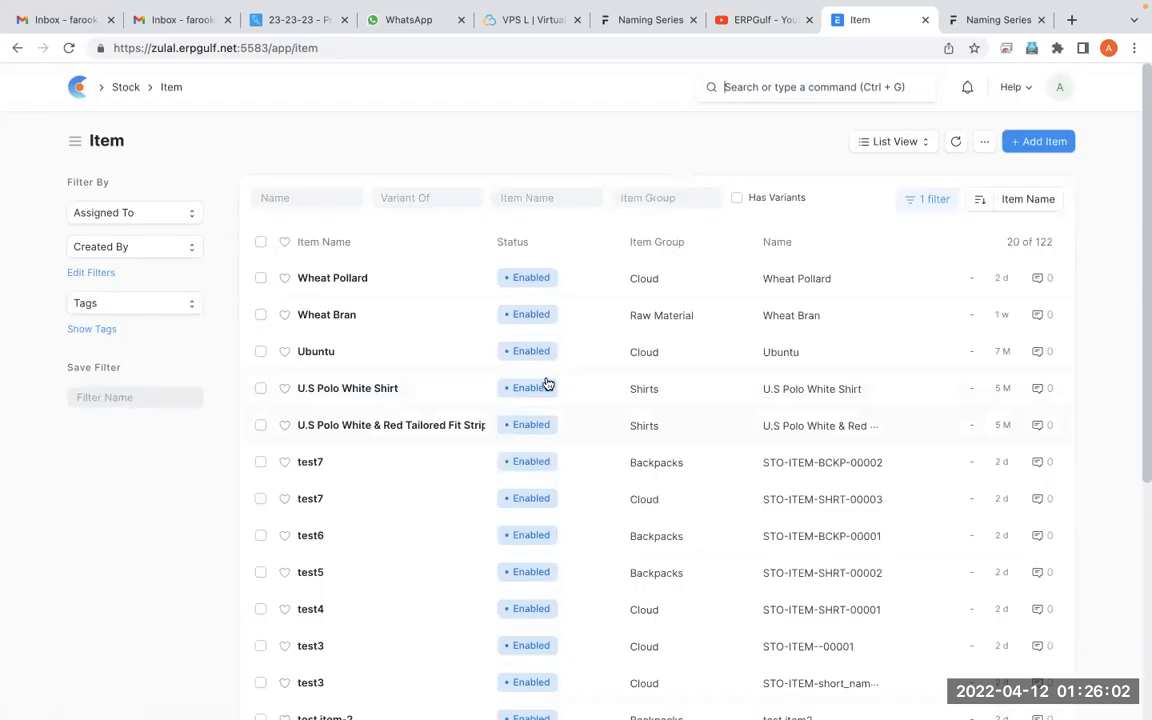
Open the Wheat Pollard item, find "seri" on the page and expand the Serial Nos and Batches section
click(350, 276)
key(ctrl+f)
text(seri)
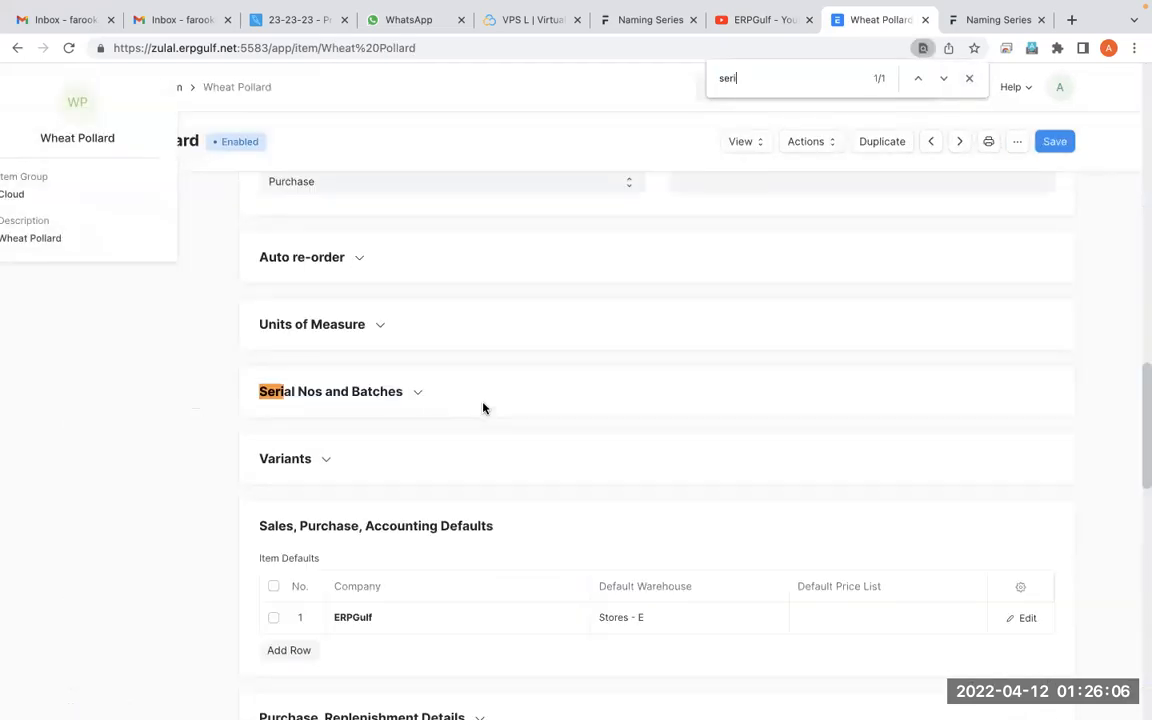
click(414, 392)
With the screen annotation overlay, circle the Has Batch No and Has Serial No checkboxes, then leave annotation mode
key(alt+Tab)
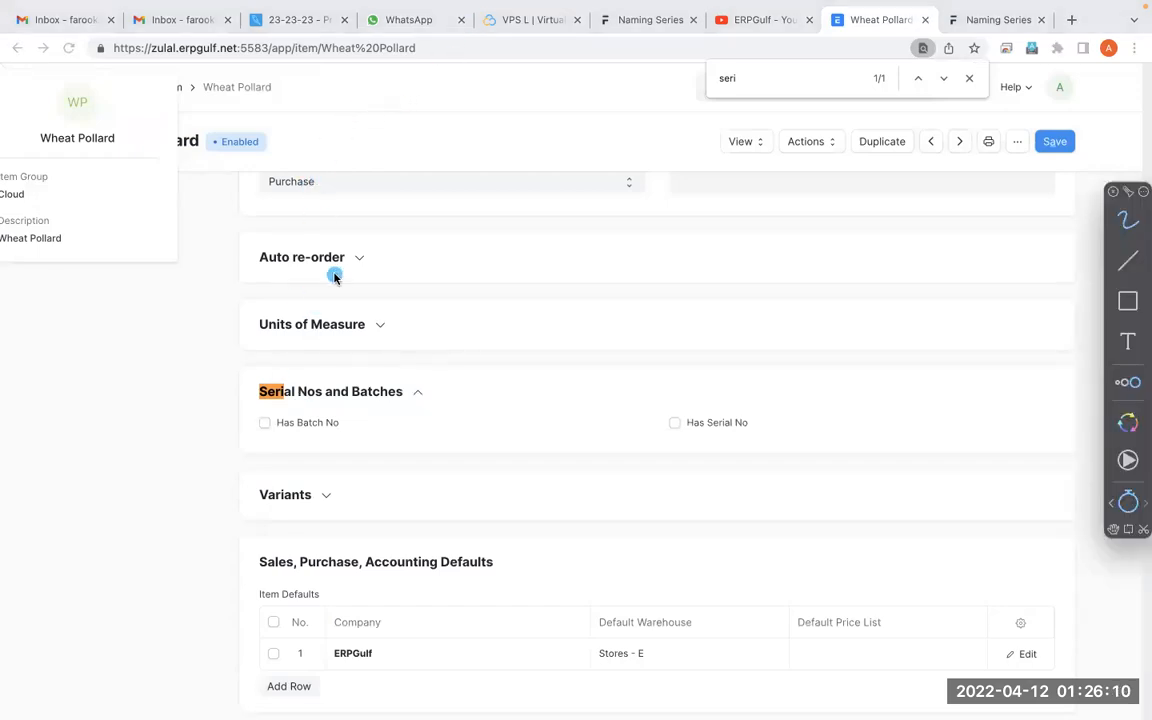
mouse_move(320, 362)
mouse_down()
mouse_move(222, 394)
mouse_move(253, 370)
mouse_up()
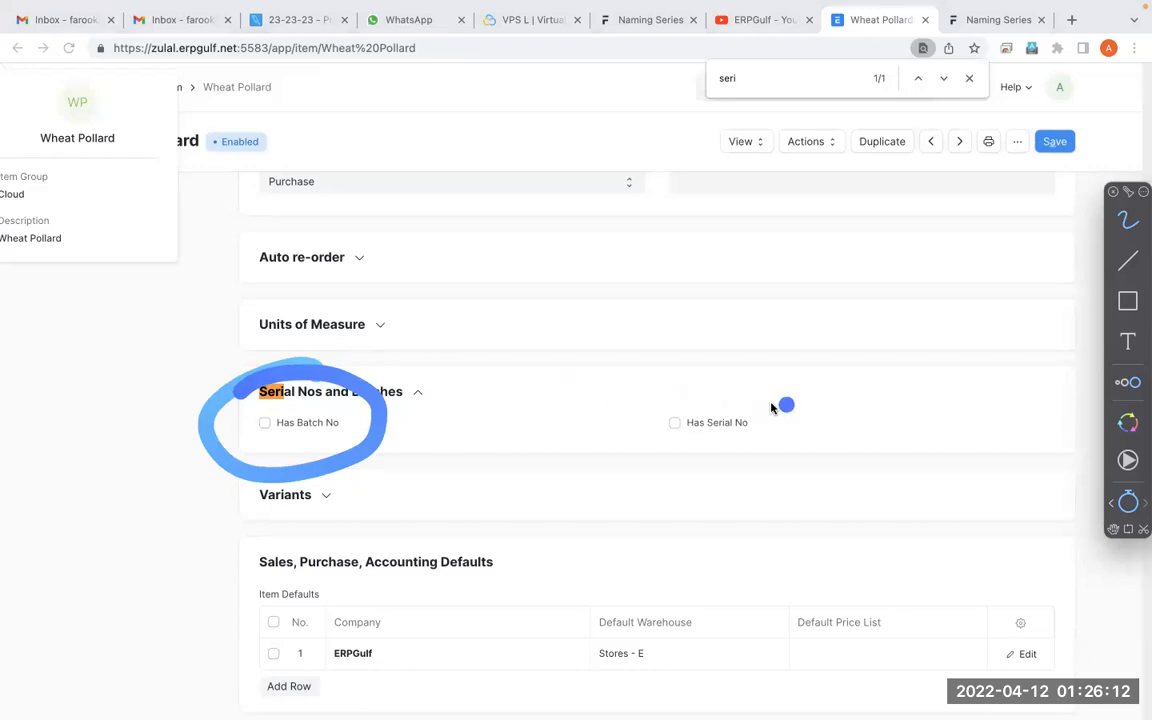
mouse_move(773, 378)
mouse_down()
mouse_move(792, 380)
mouse_move(806, 410)
mouse_up()
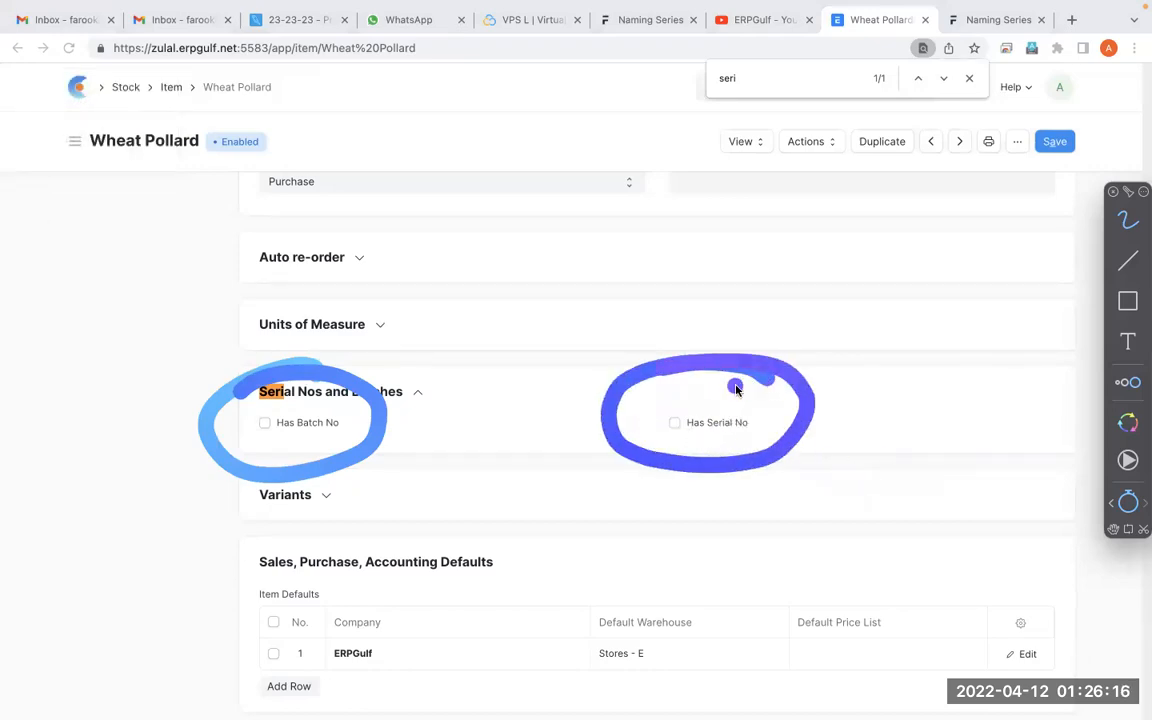
mouse_move(740, 381)
mouse_down()
mouse_move(697, 472)
mouse_move(733, 359)
mouse_up()
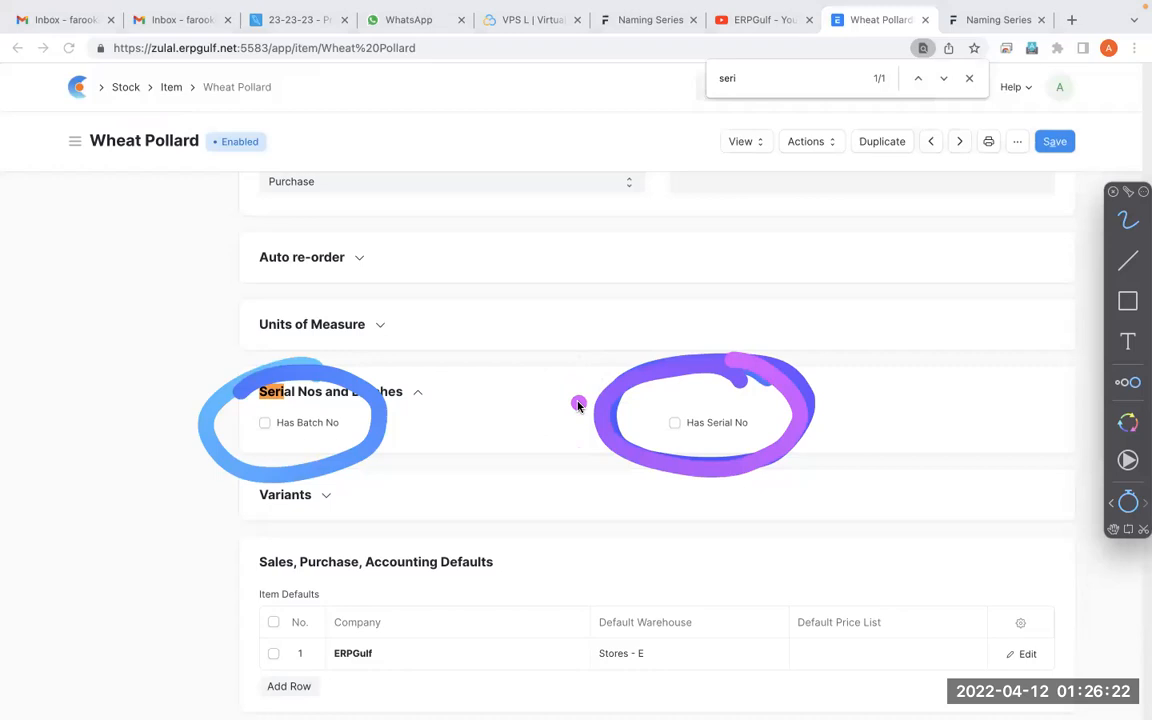
key(Escape)
Close the page find bar, search ERPNext for "purchase" and look through the Purchase Order List
scroll(580, 408, up, 10)
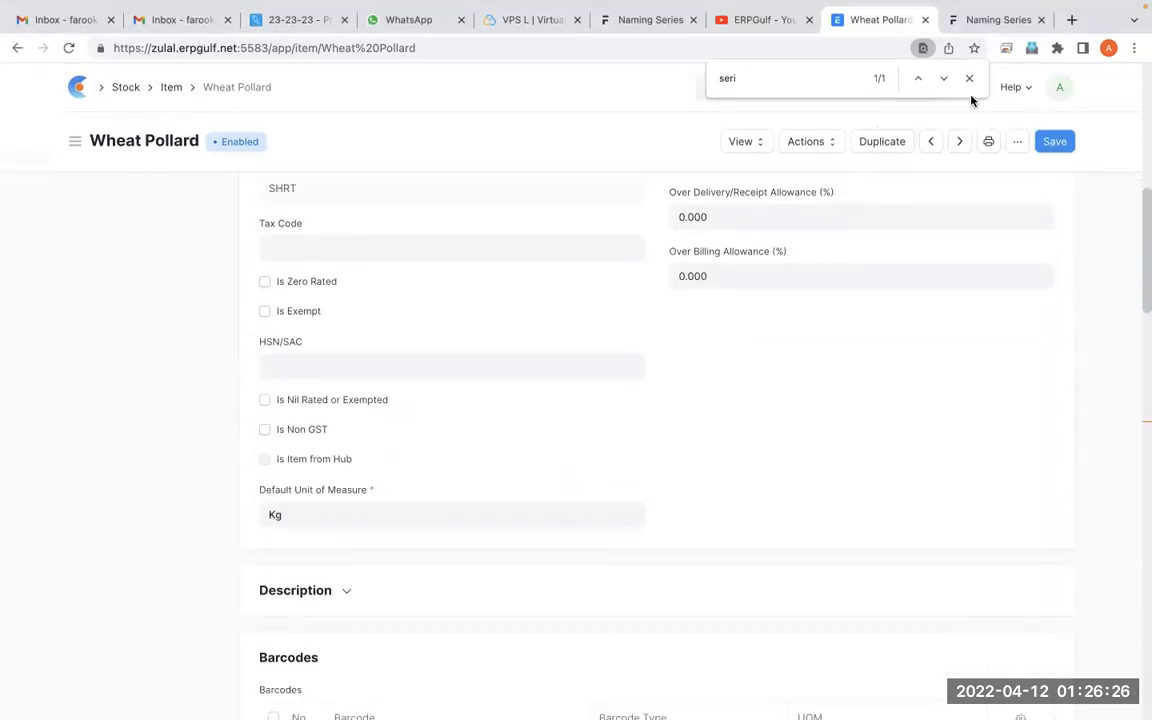
click(969, 119)
click(815, 88)
text(purchase)
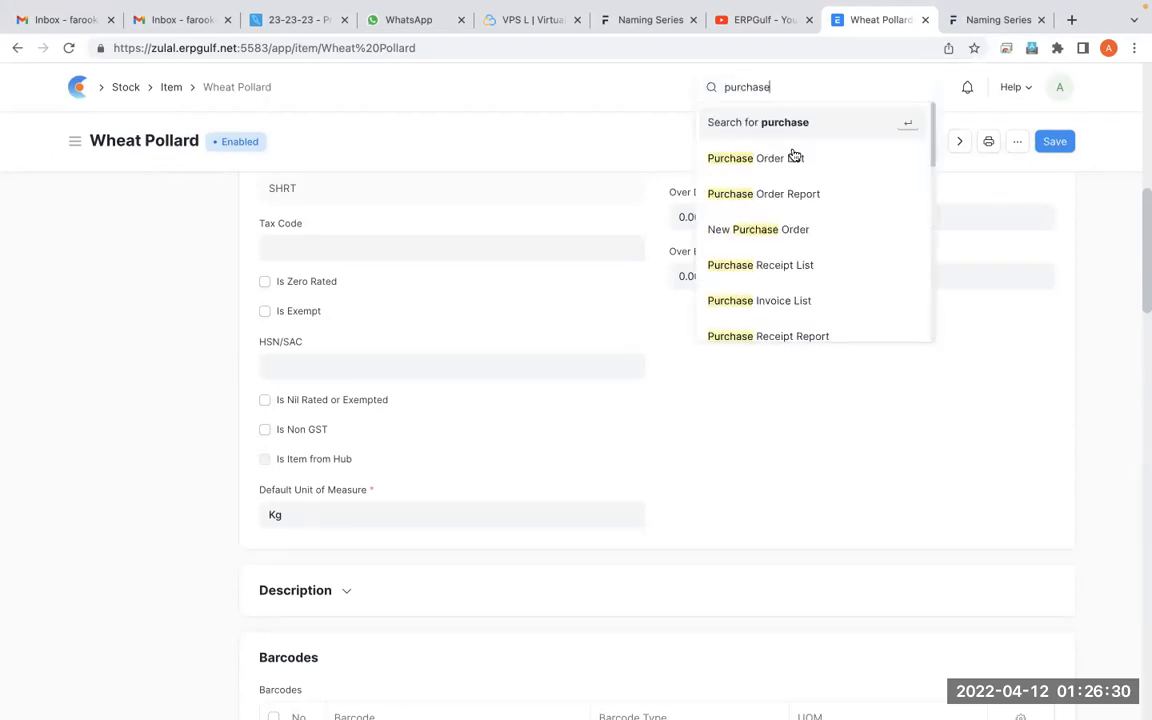
click(796, 158)
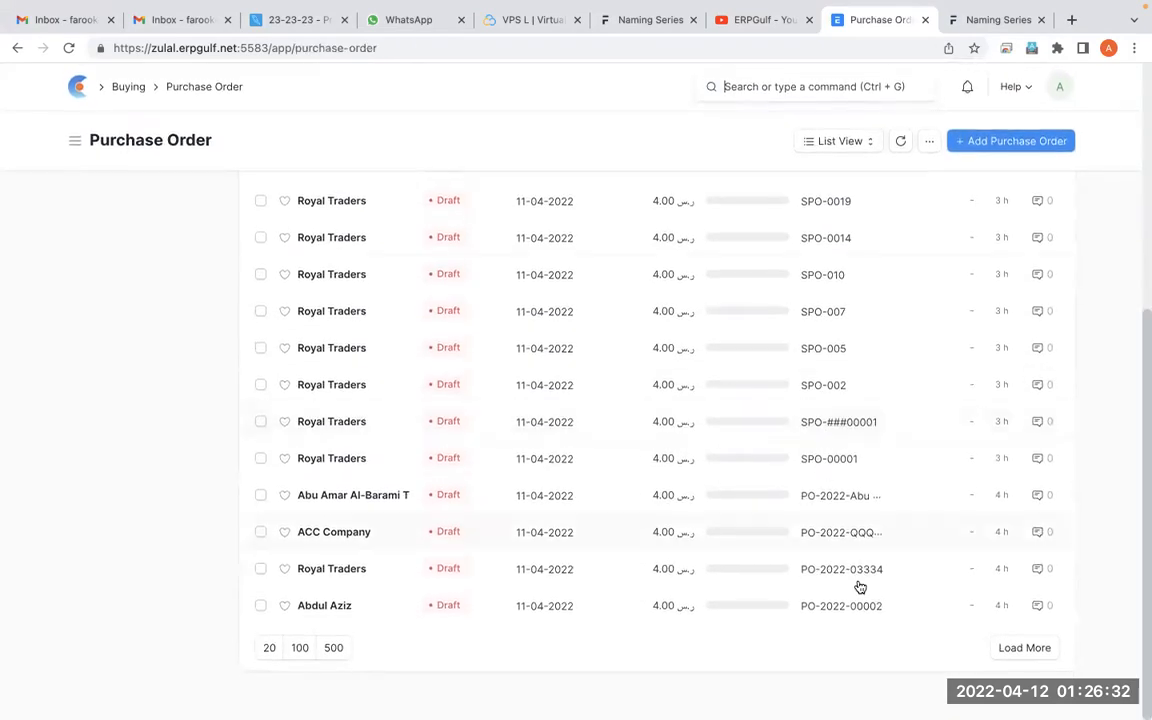
scroll(867, 550, up, 5)
scroll(866, 600, up, 1)
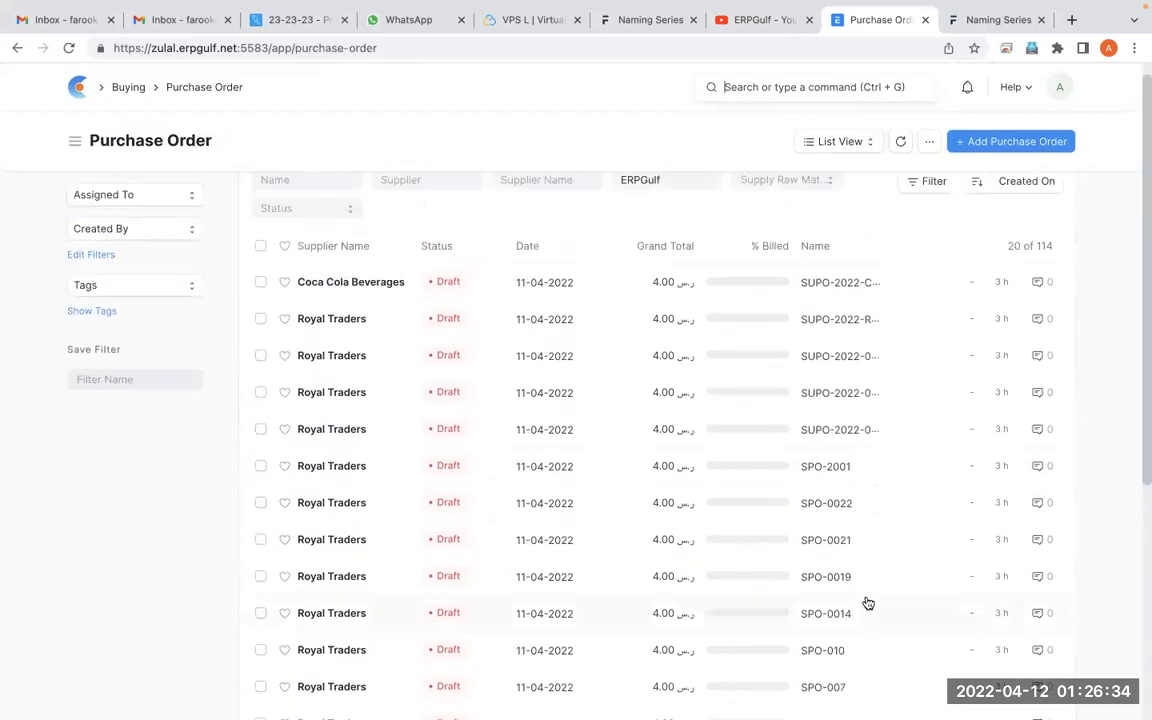
Search ERPNext for "sales inv" and look through the Sales Invoice List
click(745, 88)
text(sal)
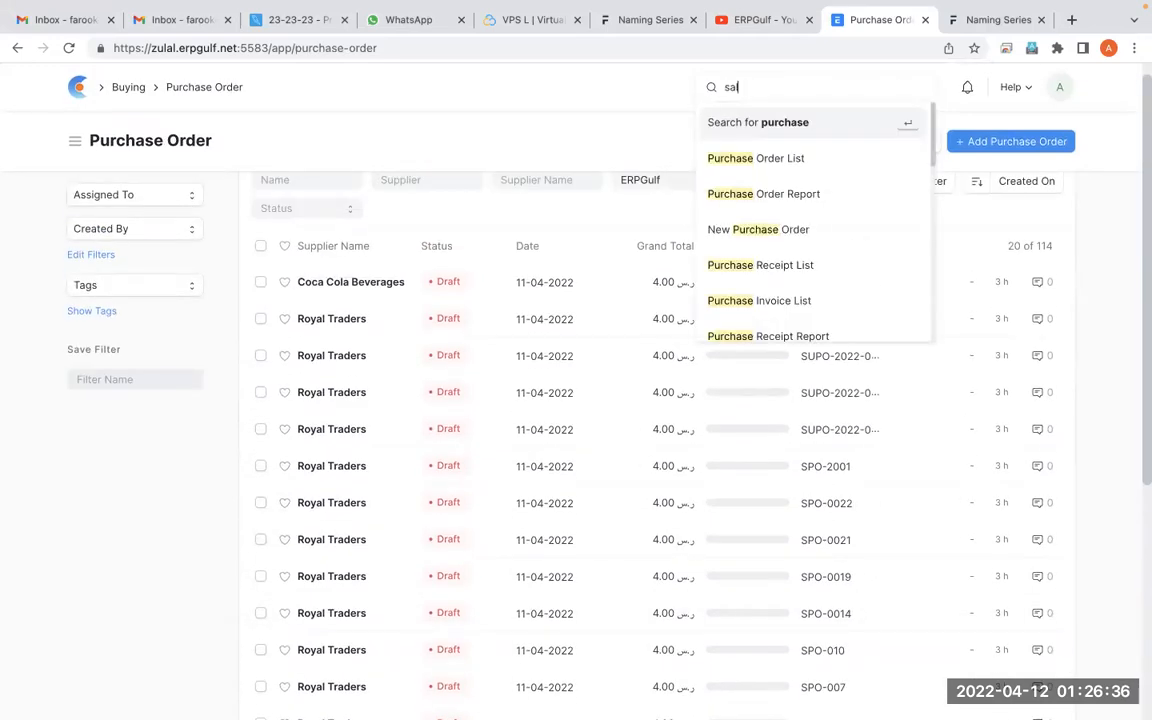
text(es inv)
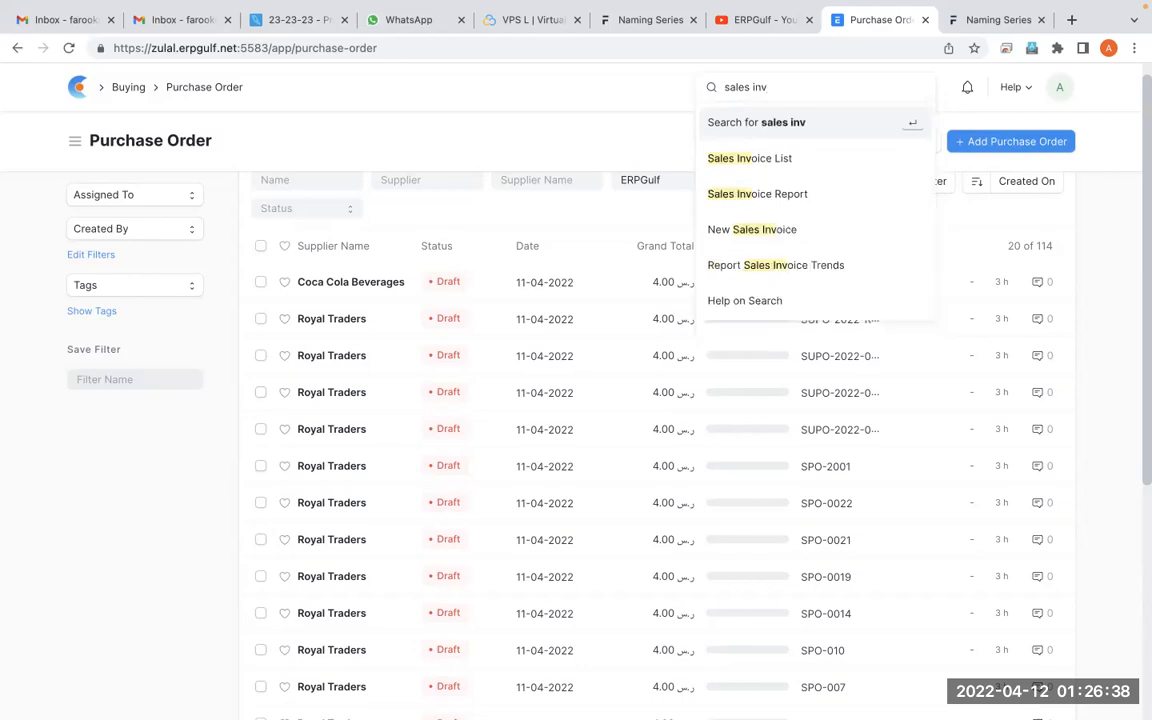
click(741, 172)
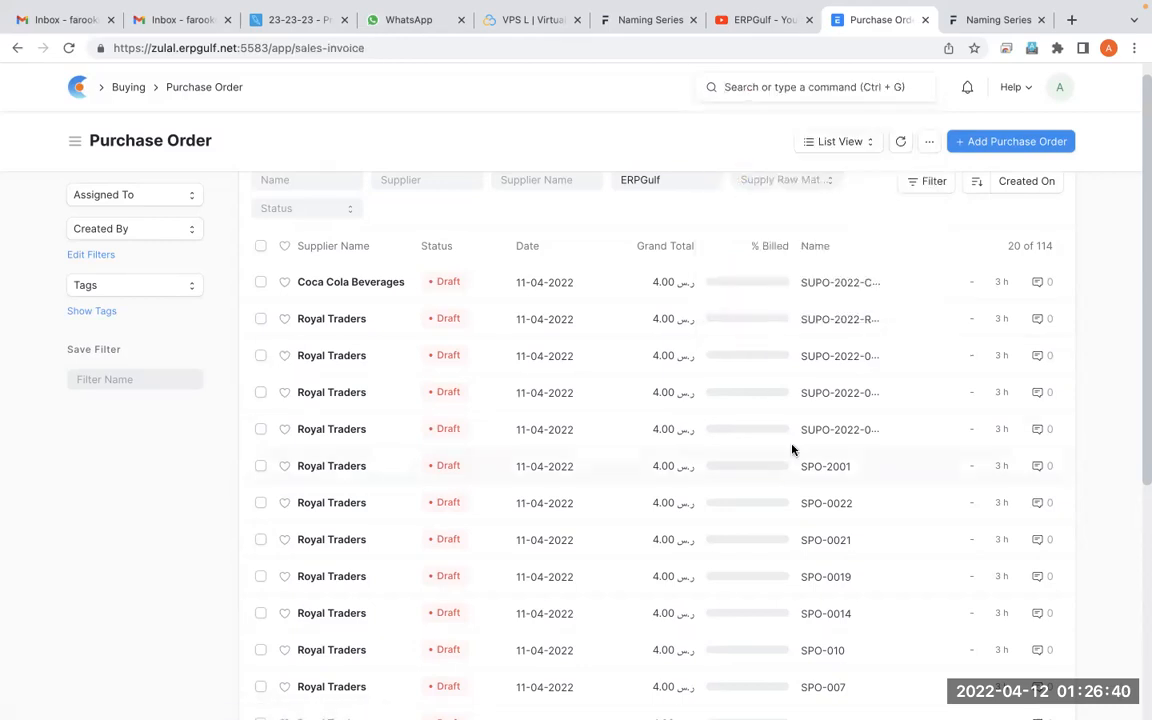
scroll(791, 451, down, 2)
scroll(791, 451, down, 2)
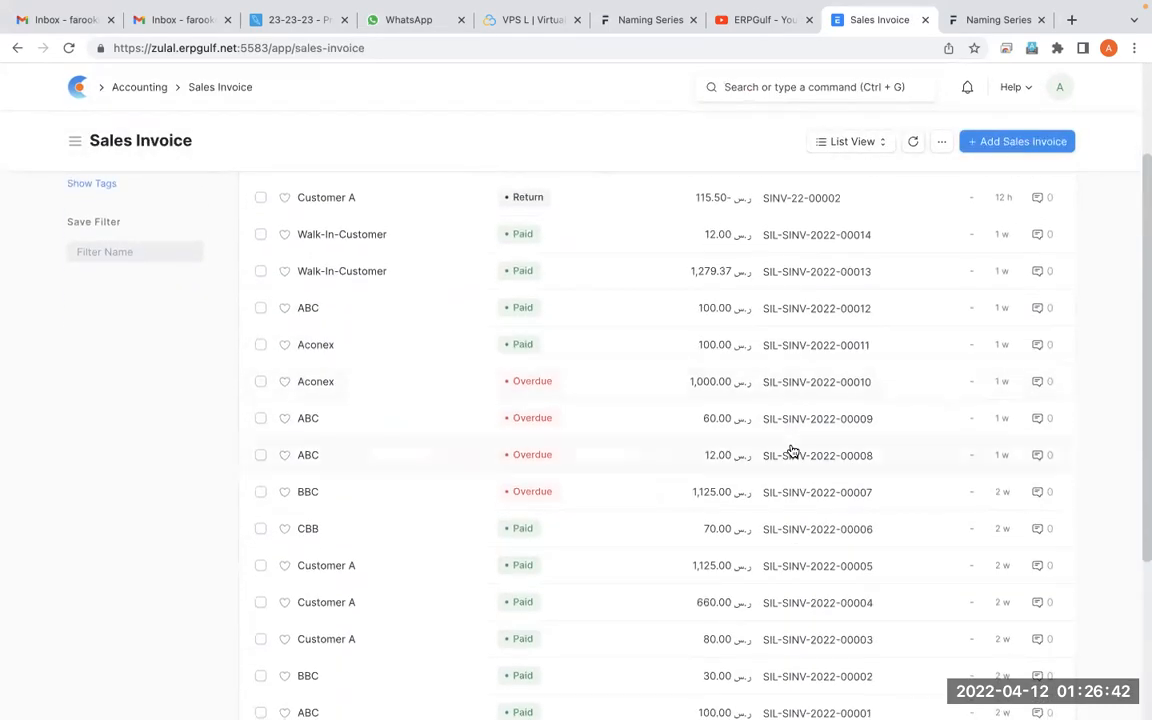
With the screen annotation overlay, mark up the customer, amount and ID columns of the Sales Invoice list, then leave annotation mode
key(alt+Tab)
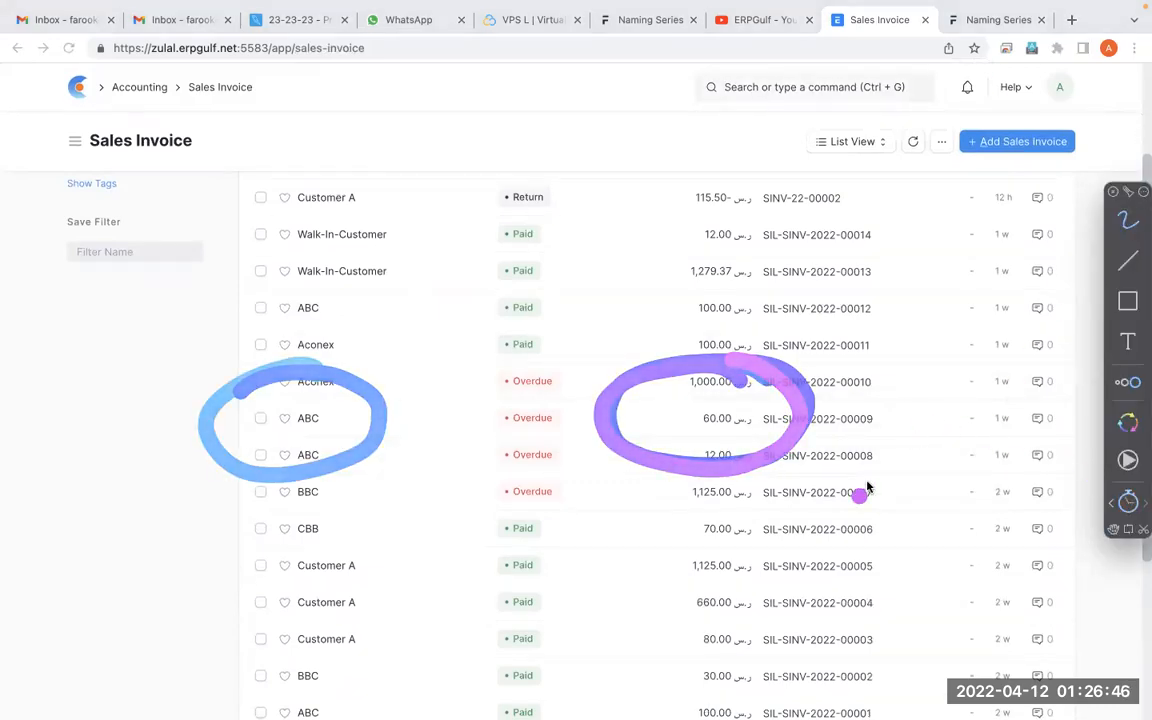
mouse_move(879, 594)
mouse_down()
mouse_move(903, 588)
mouse_move(904, 558)
mouse_up()
drag(892, 522, 907, 519)
mouse_move(896, 430)
mouse_down()
mouse_move(920, 425)
mouse_move(940, 324)
mouse_up()
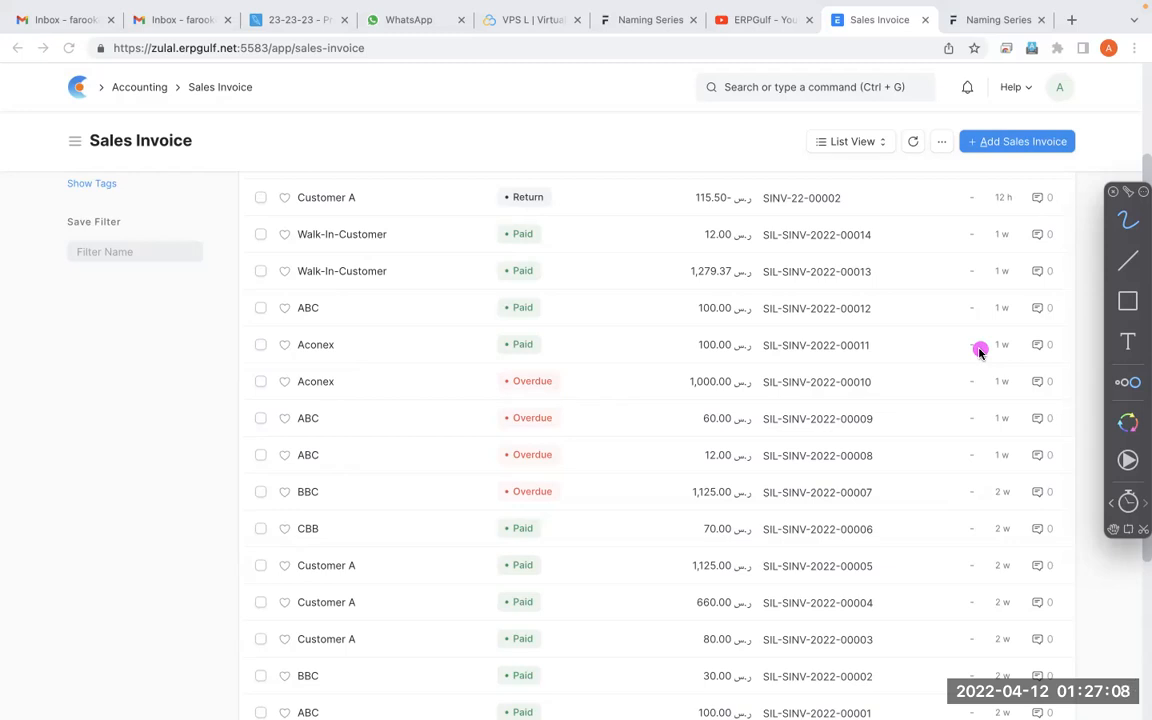
key(Escape)
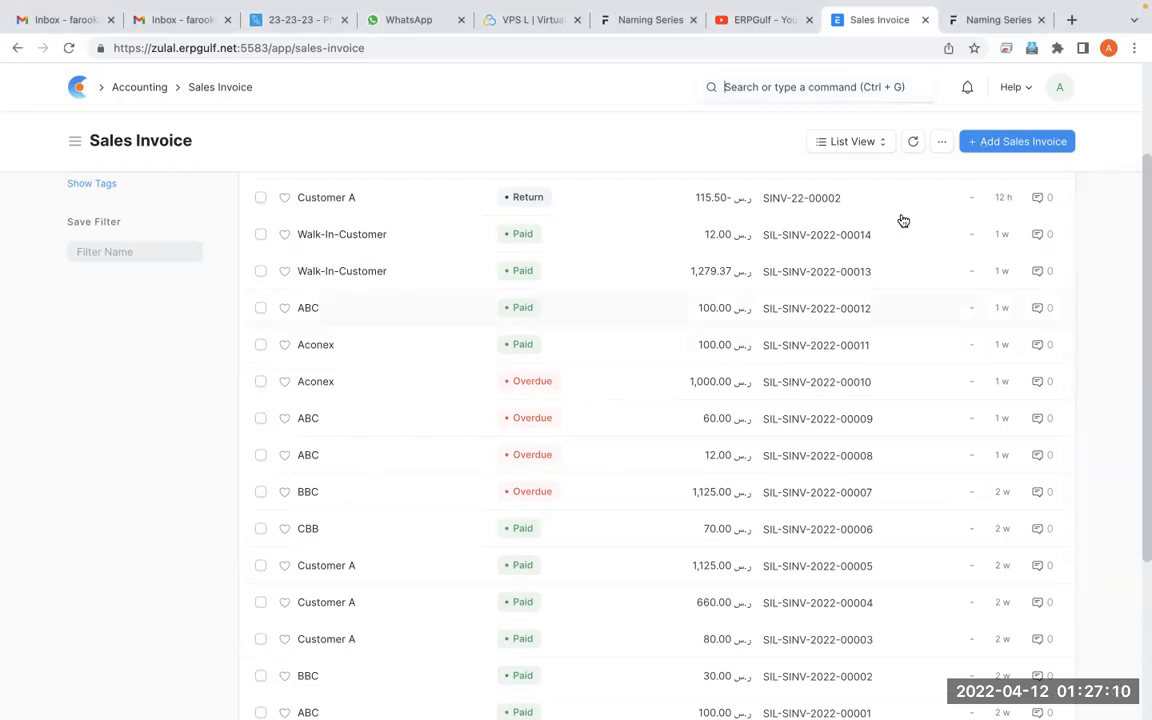
Search ERPNext for "naming" and open Naming Series
text(na)
key(BackSpace)
key(BackSpace)
text(nas)
text(ing)
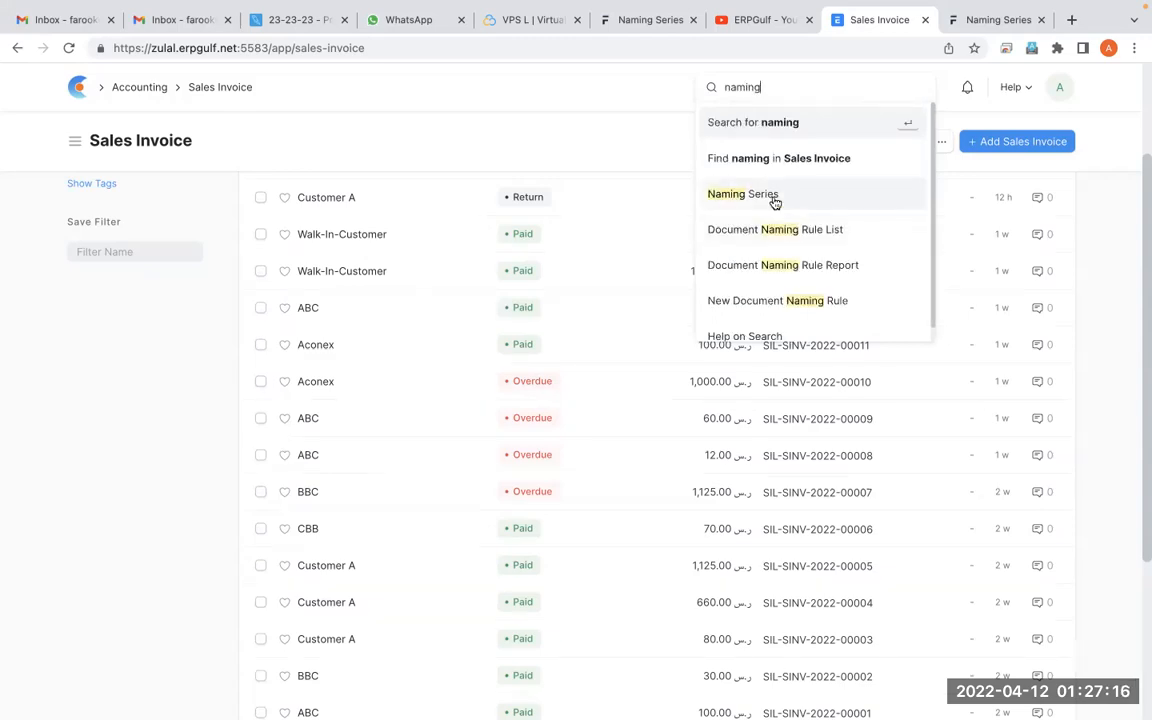
click(761, 193)
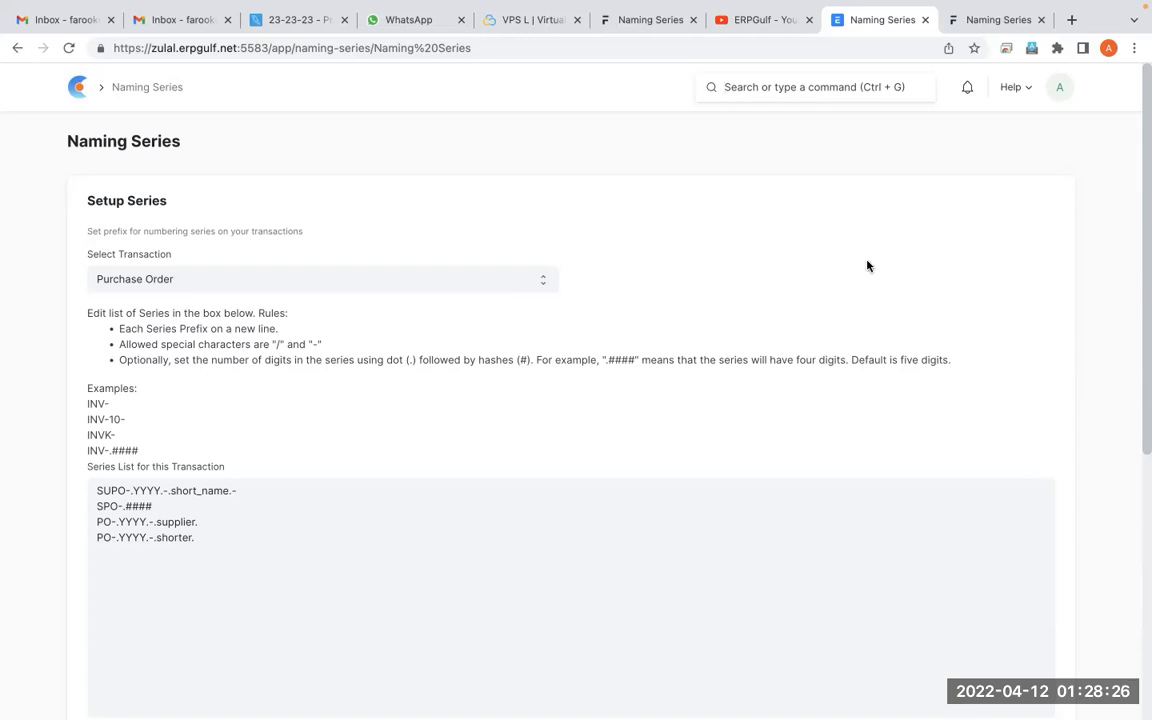
Glance at the Naming Series manual page, then open zulal.erpgulf.net:5583 in a new browser tab
click(993, 62)
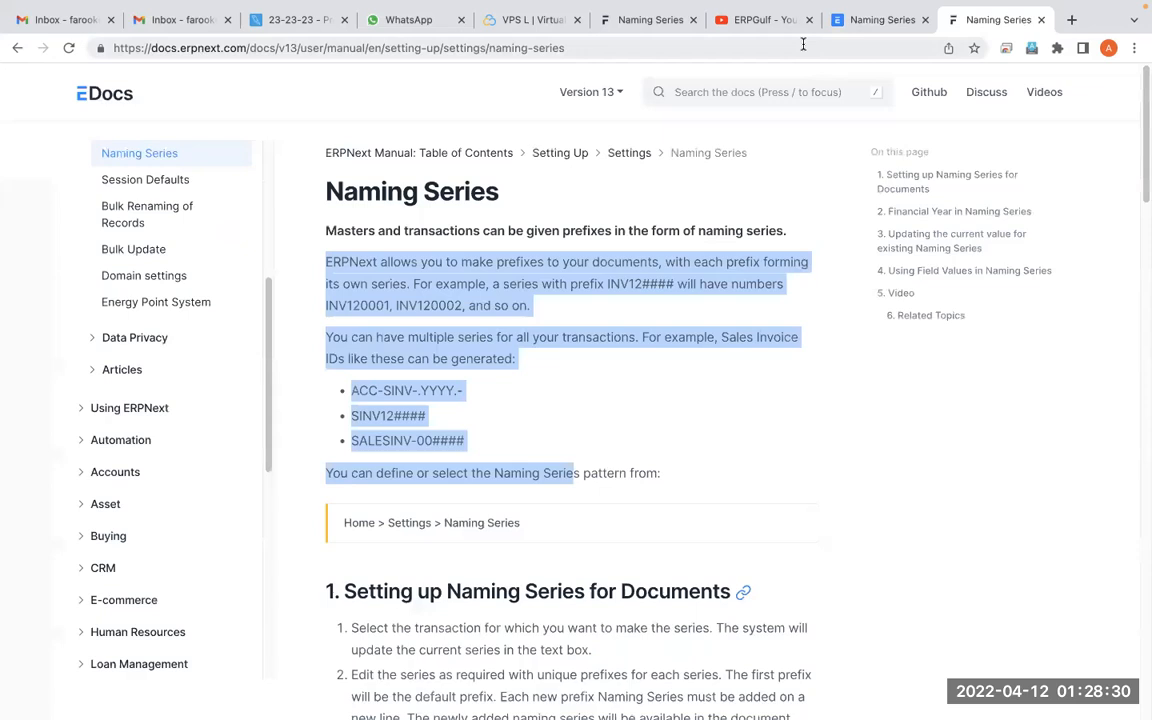
click(879, 20)
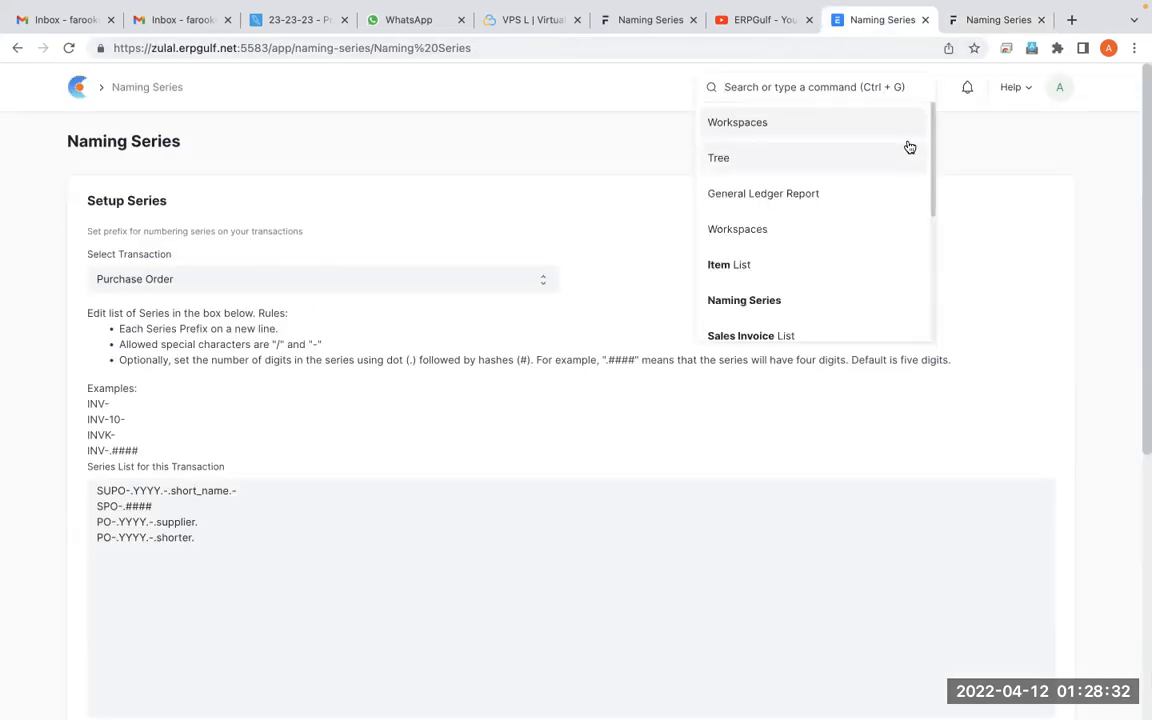
click(1071, 61)
text(zulal.erpgulf.net:5583)
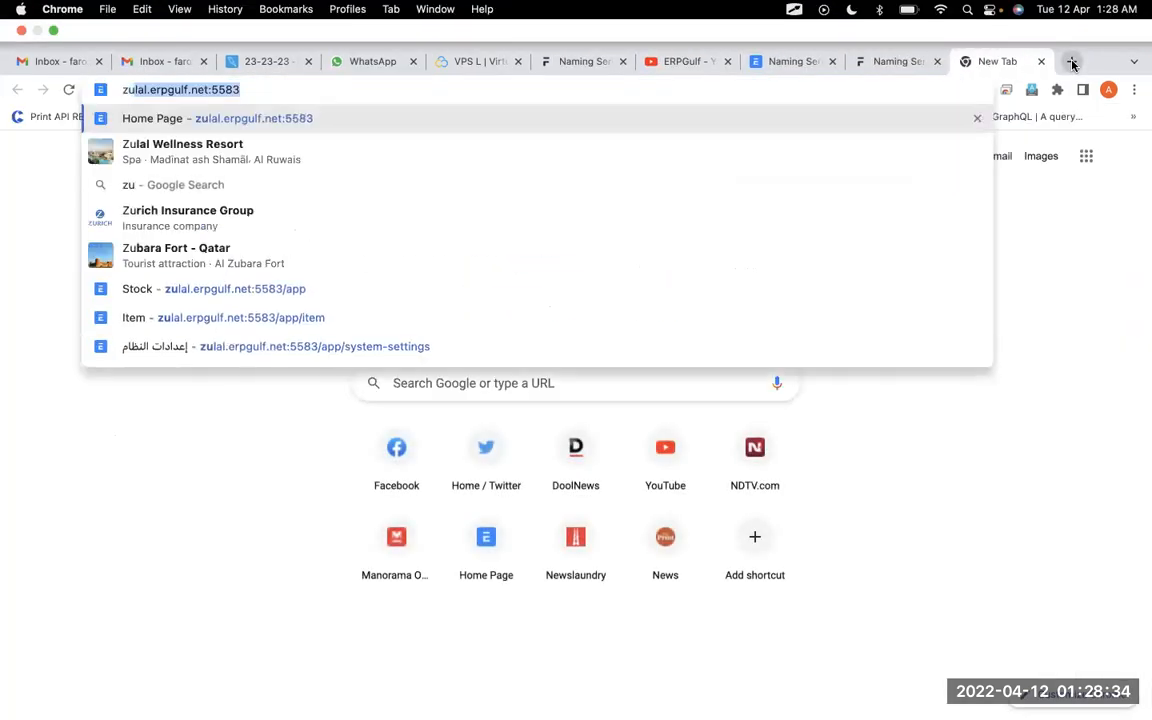
key(Return)
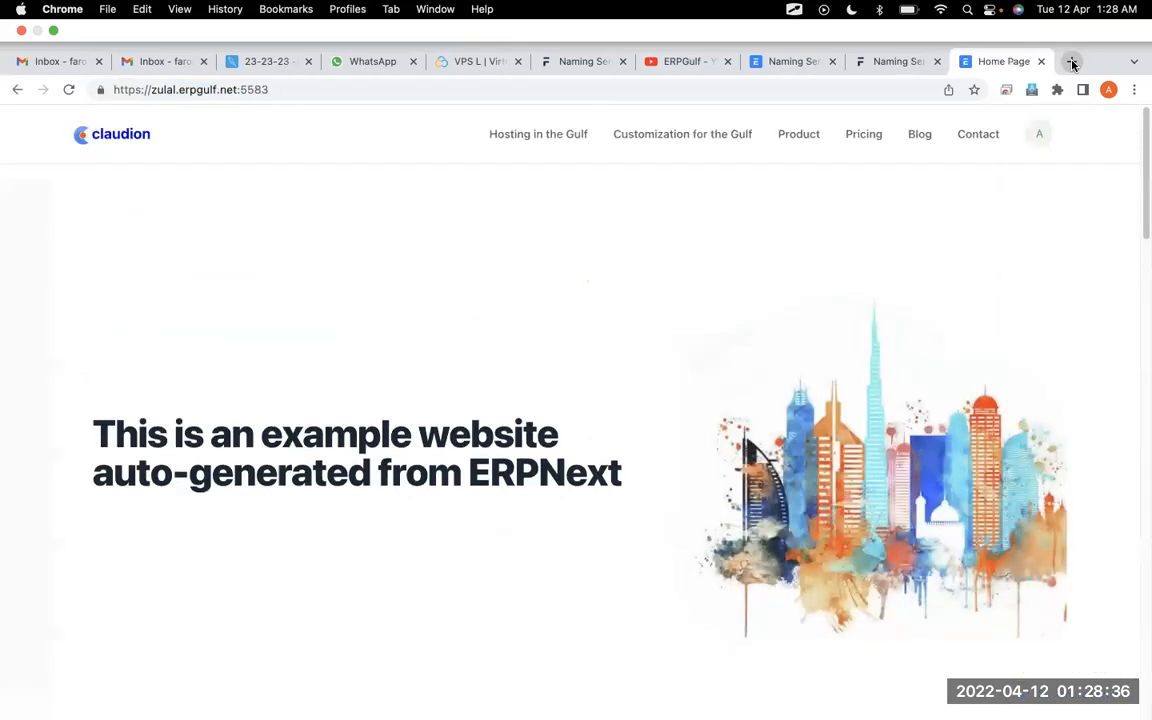
Switch to the whiteboard app, go to blank page 3 and handwrite "Purchase Order" as the first line
key(super+Tab)
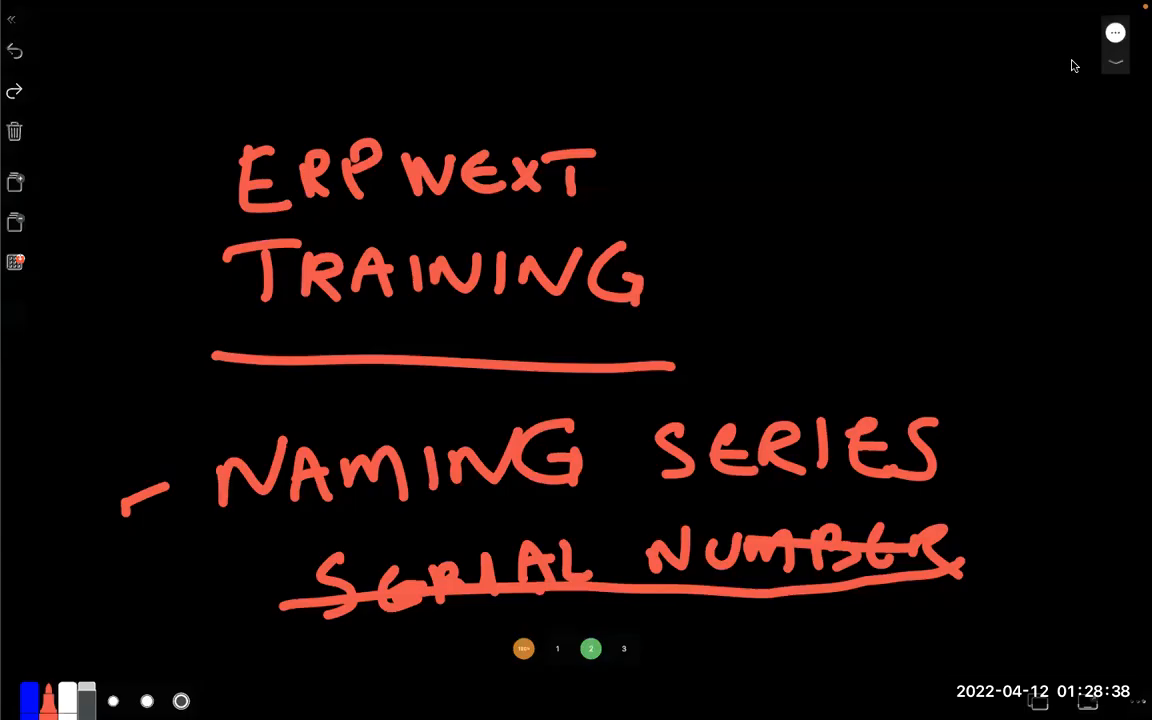
click(622, 648)
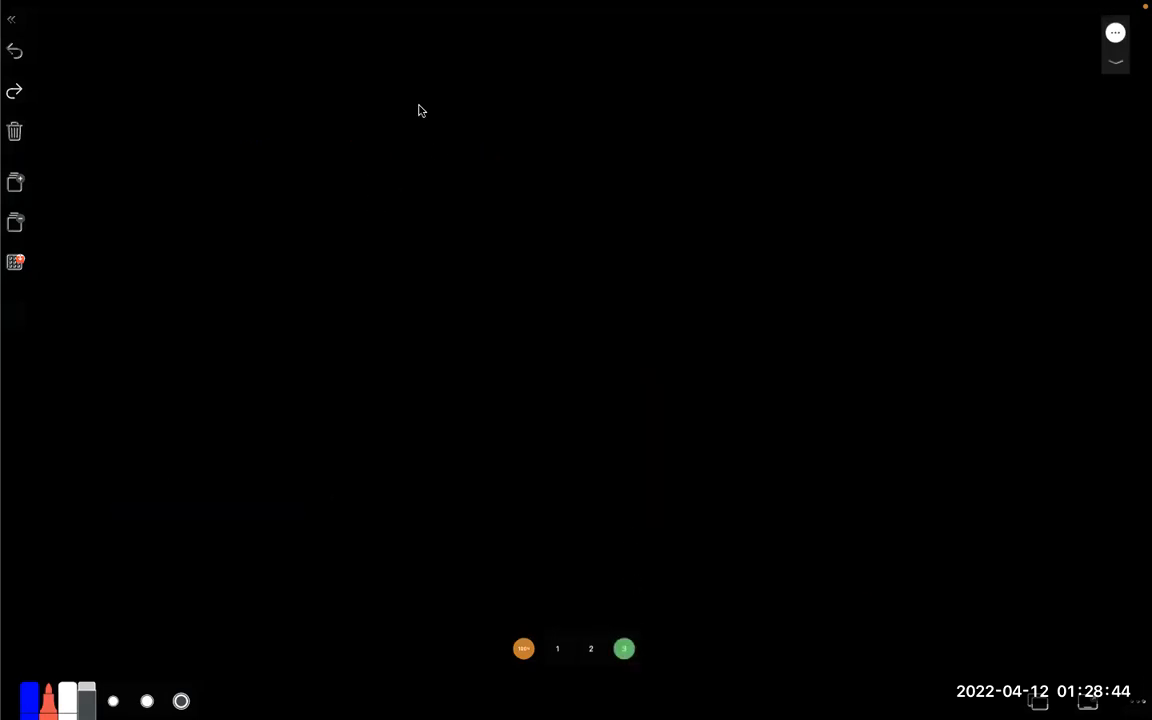
drag(312, 100, 322, 176)
mouse_move(310, 100)
mouse_down()
mouse_move(316, 138)
mouse_move(376, 150)
mouse_move(410, 120)
mouse_move(560, 157)
mouse_up()
mouse_move(700, 100)
mouse_down()
mouse_move(715, 136)
mouse_move(766, 113)
mouse_move(784, 149)
mouse_up()
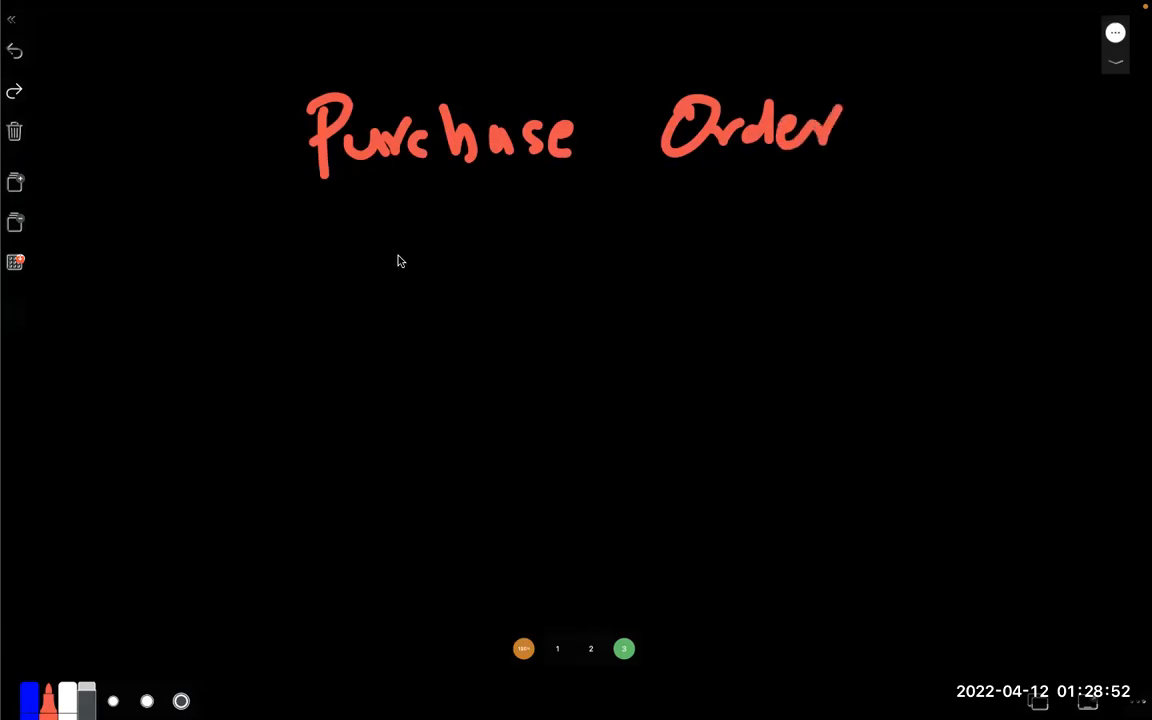
Handwrite "Quotation" and "Item." below Purchase Order, and put a dash in front of each of the three lines
mouse_move(400, 228)
mouse_down()
mouse_move(395, 276)
mouse_move(460, 280)
mouse_move(527, 270)
mouse_move(558, 242)
mouse_move(594, 268)
mouse_move(733, 247)
mouse_move(733, 216)
mouse_up()
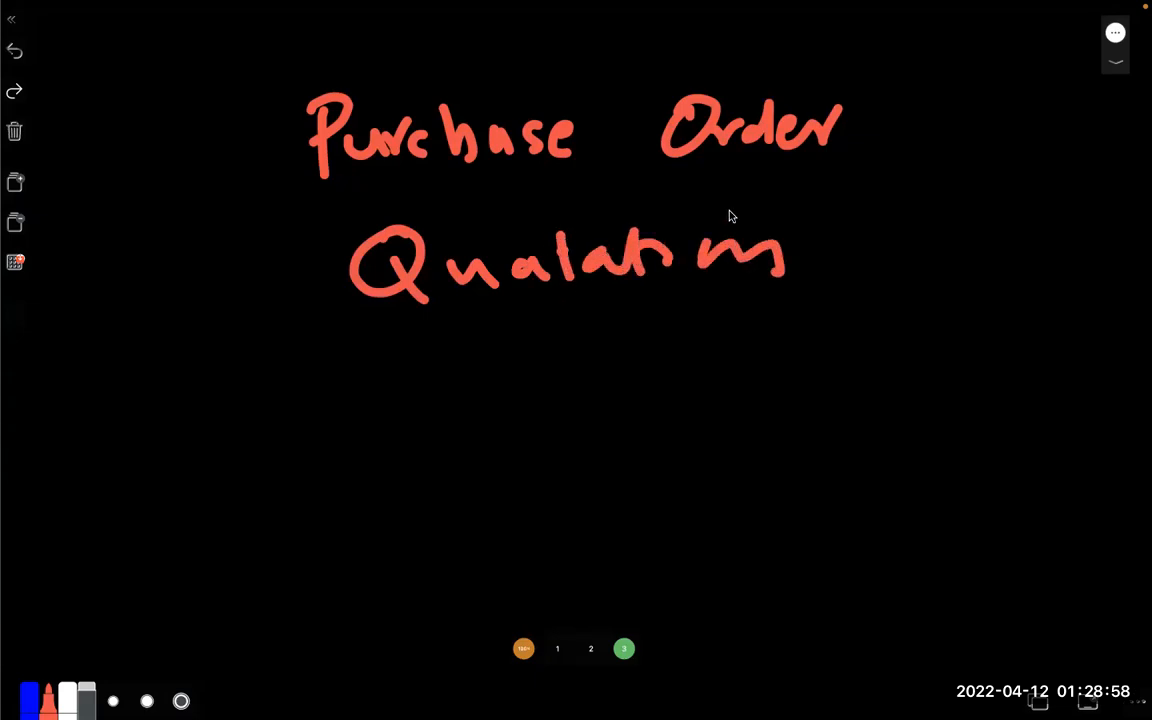
mouse_move(430, 342)
mouse_down()
mouse_move(478, 404)
mouse_move(604, 375)
mouse_move(626, 416)
mouse_up()
click(648, 381)
drag(229, 182, 266, 167)
drag(243, 297, 270, 283)
drag(268, 412, 313, 403)
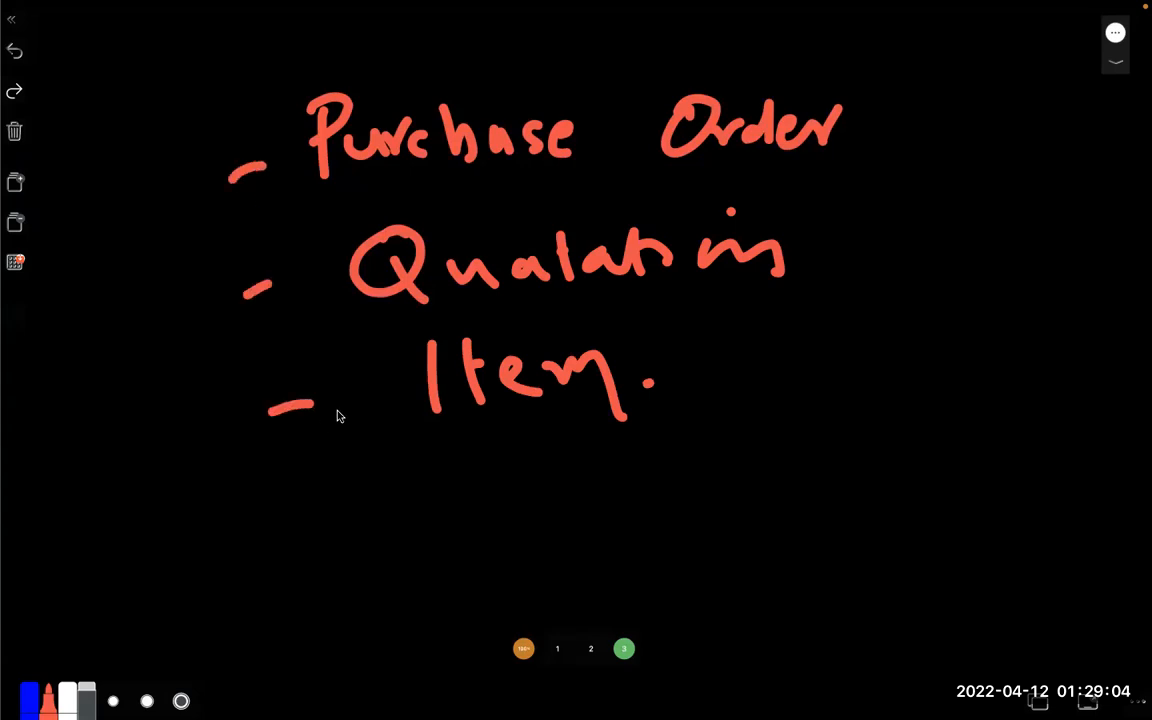
Return to the browser and go from the ERPNext website home page to the desk through the account menu
key(ctrl+Right)
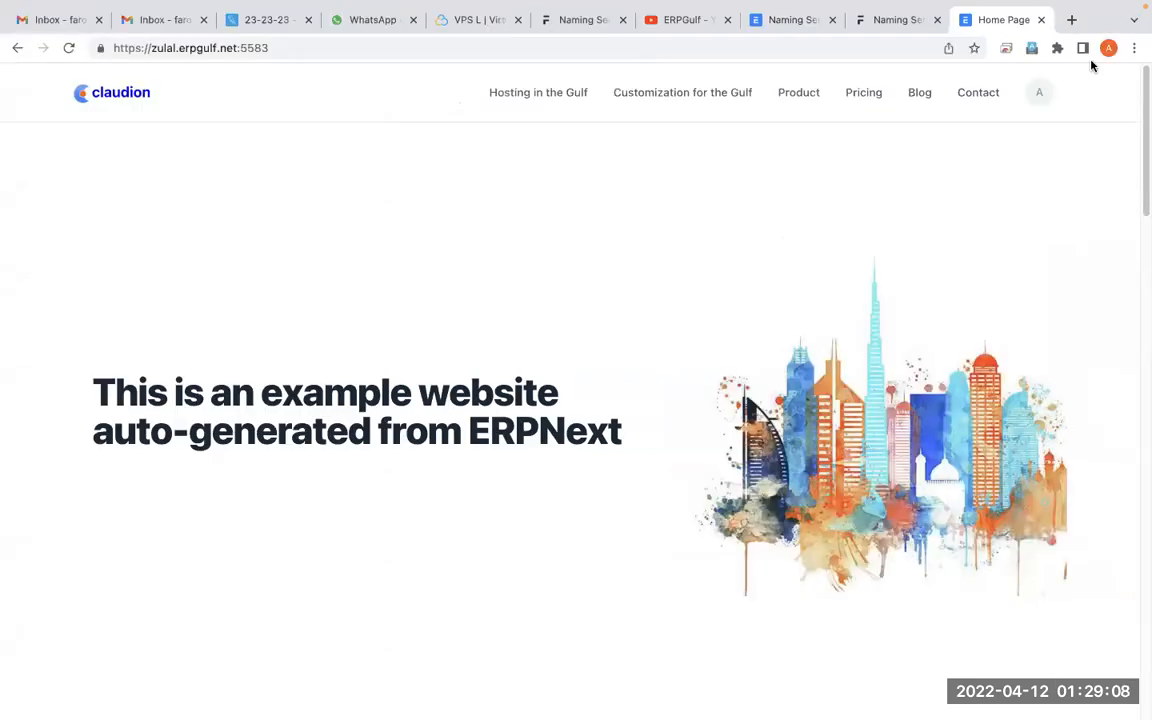
click(1041, 96)
click(985, 195)
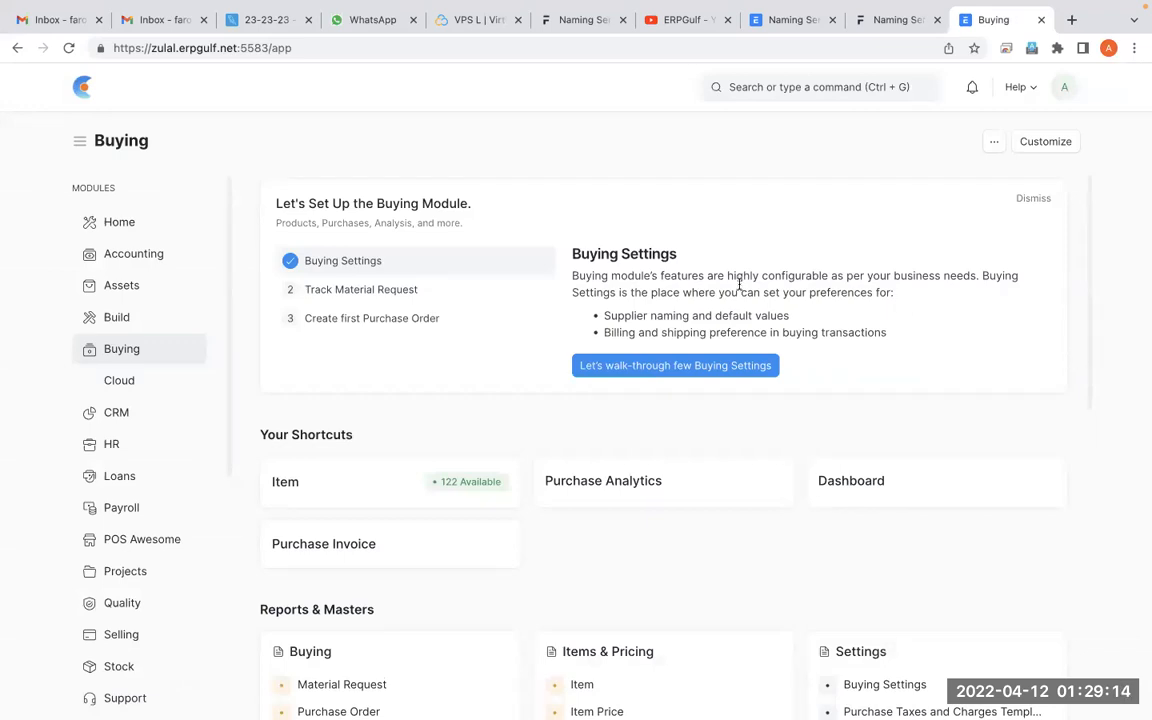
Search ERPNext for "purchase", open the Purchase Order list, filter it by name SPO-2001 and open the Royal Traders order
click(851, 93)
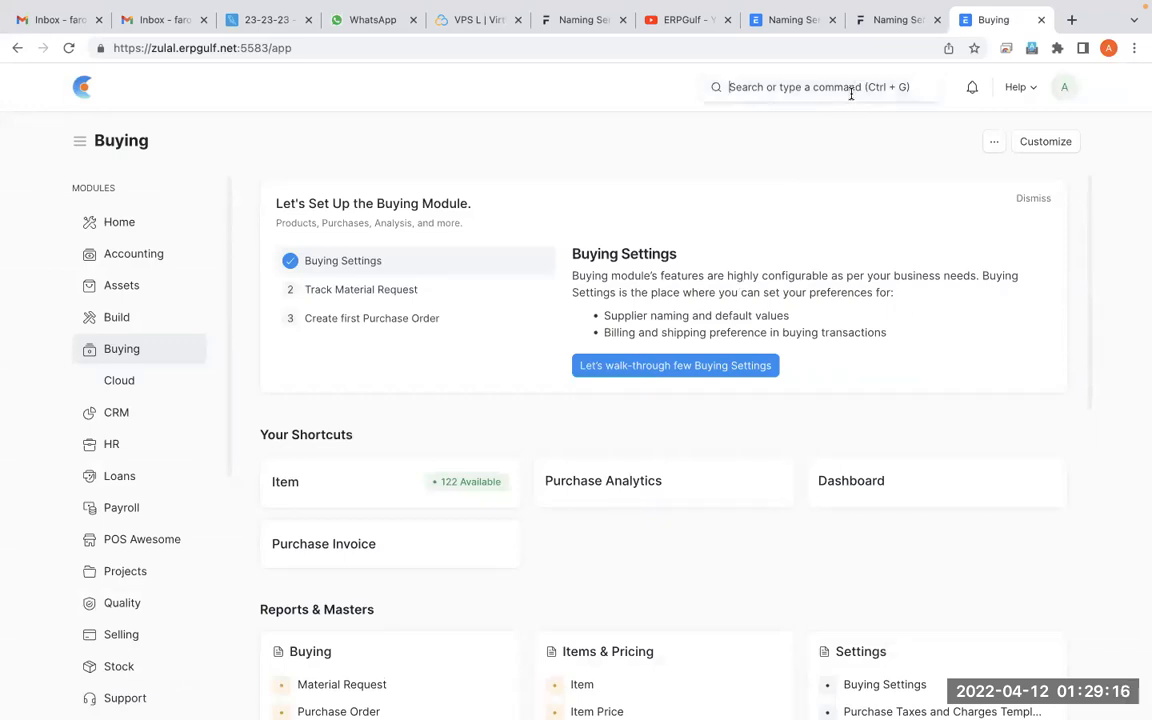
text(purchase)
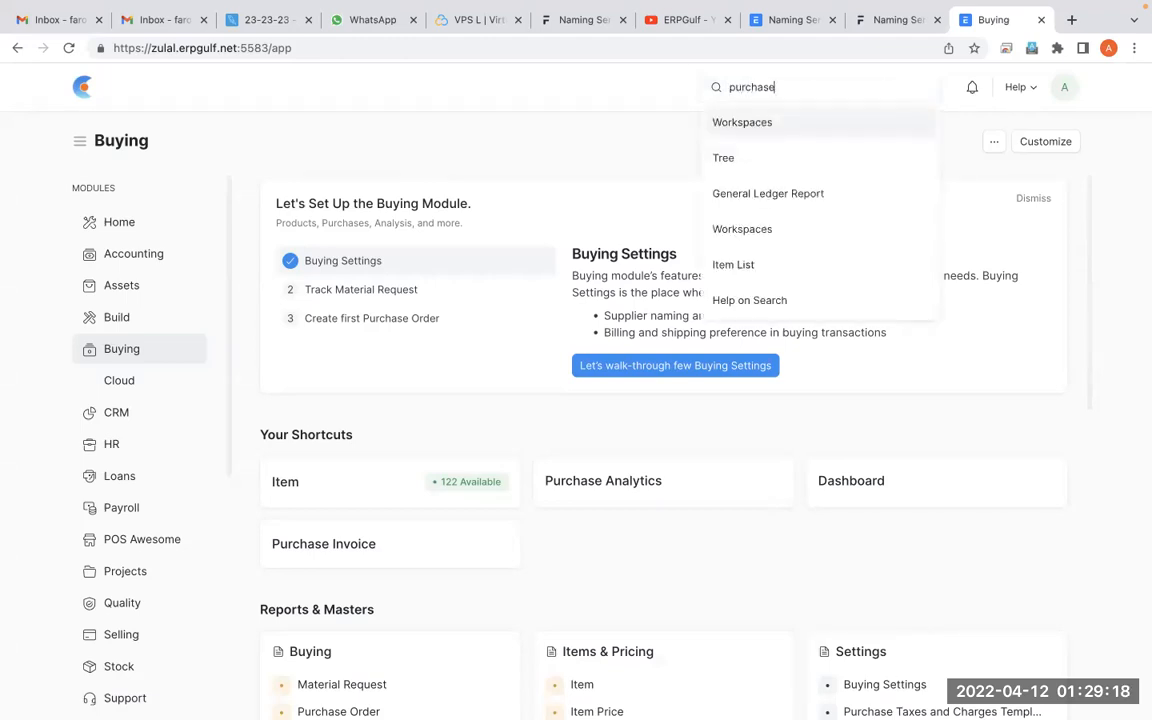
click(838, 157)
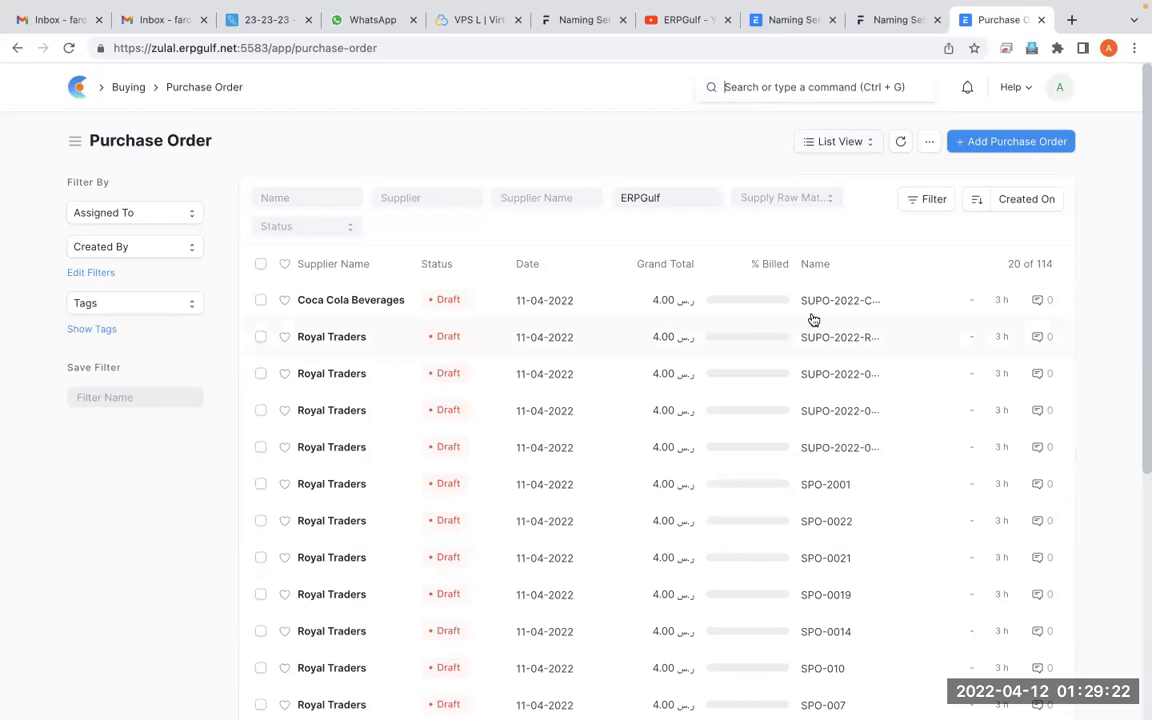
click(818, 487)
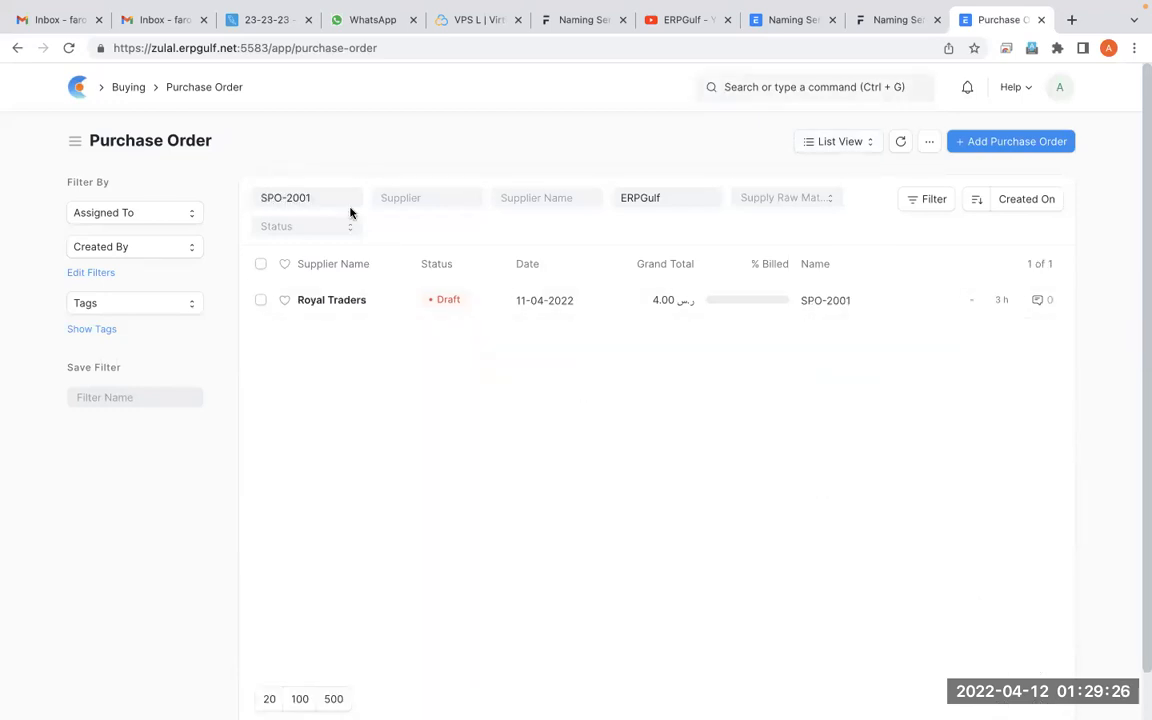
click(340, 302)
Circle the SPO-2001 ID of the purchase order with the screen annotation overlay, then leave annotation mode
key(ctrl+shift+a)
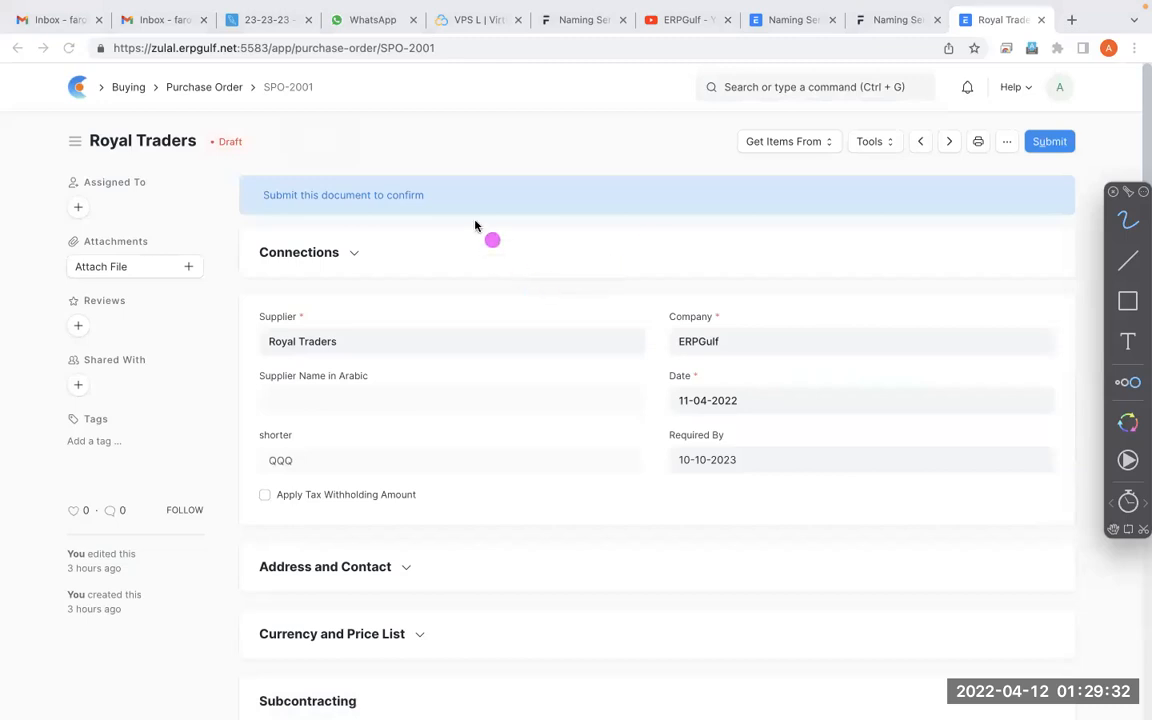
mouse_move(340, 55)
mouse_down()
mouse_move(222, 50)
mouse_move(285, 138)
mouse_move(340, 55)
mouse_move(243, 57)
mouse_up()
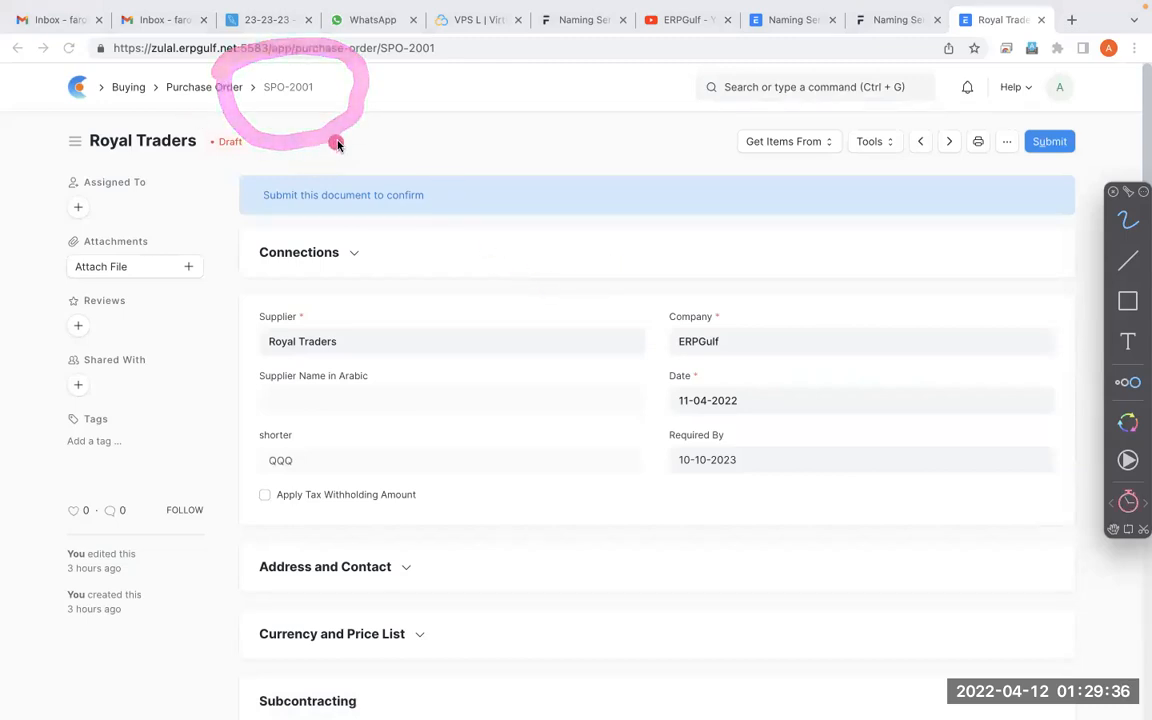
mouse_move(305, 70)
mouse_down()
mouse_move(280, 42)
mouse_move(330, 105)
mouse_move(285, 52)
mouse_move(280, 128)
mouse_move(316, 70)
mouse_up()
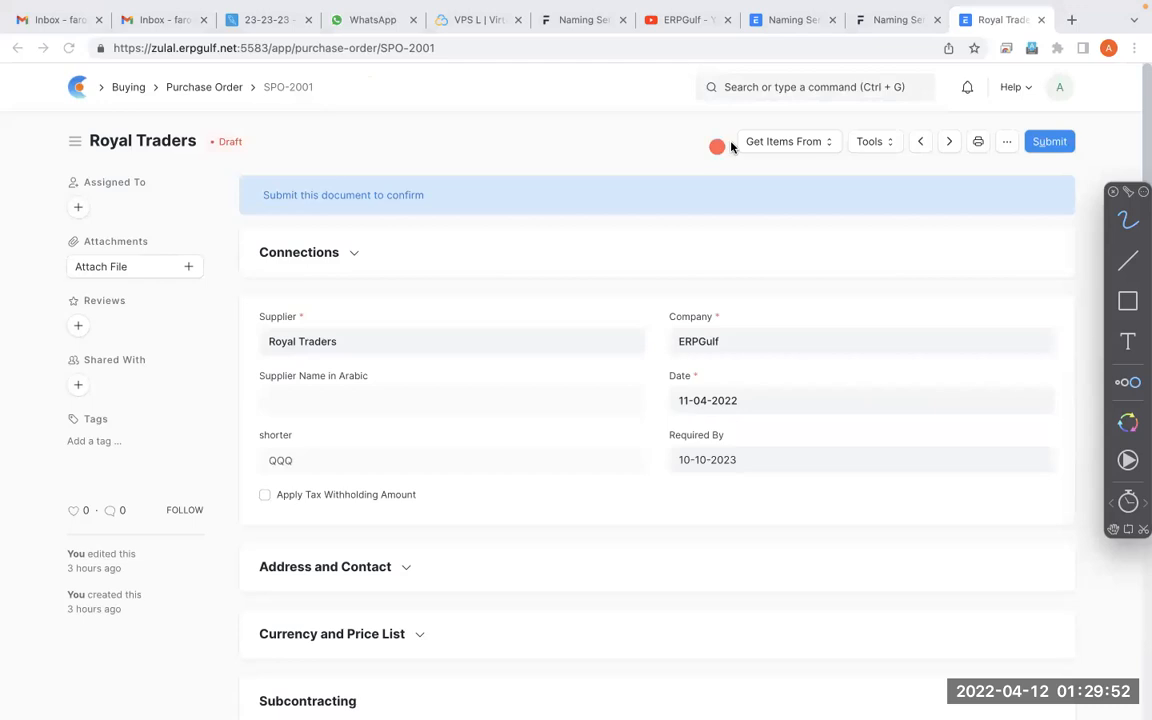
mouse_move(333, 68)
mouse_down()
mouse_move(222, 92)
mouse_move(303, 68)
mouse_up()
key(alt+Tab)
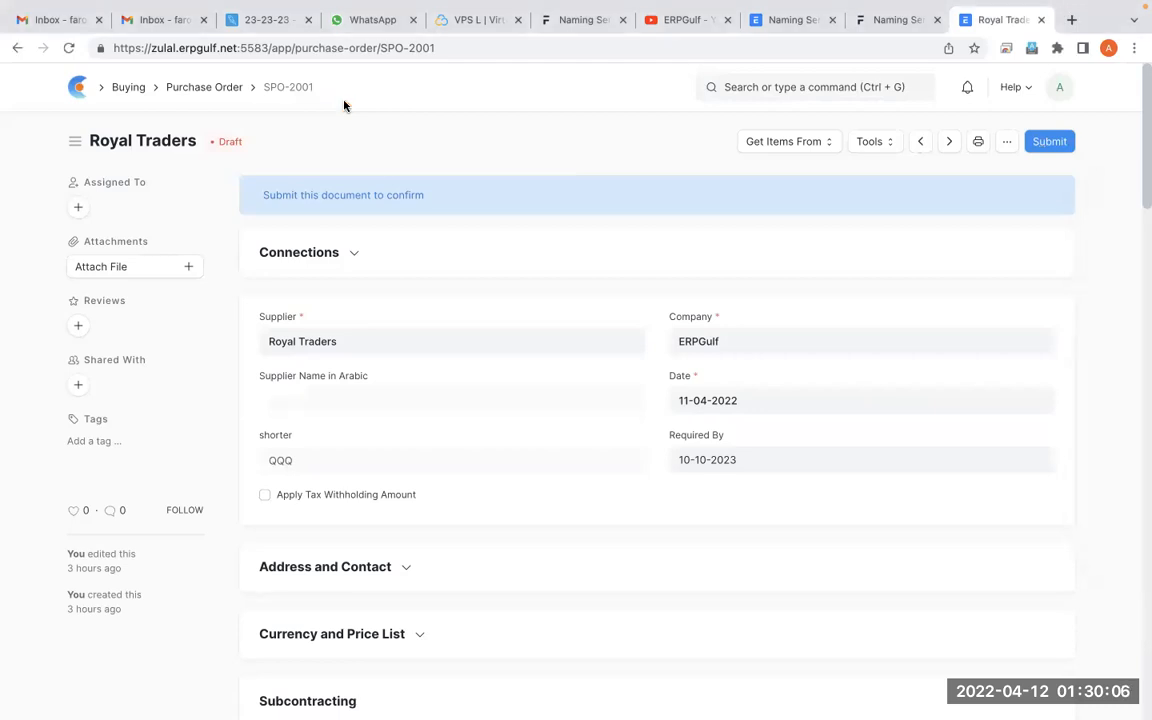
Place the ERPNext Naming Series tab beside the purchase order tab, then search for "nami" and open Naming Series
click(868, 22)
click(792, 22)
drag(791, 18, 868, 18)
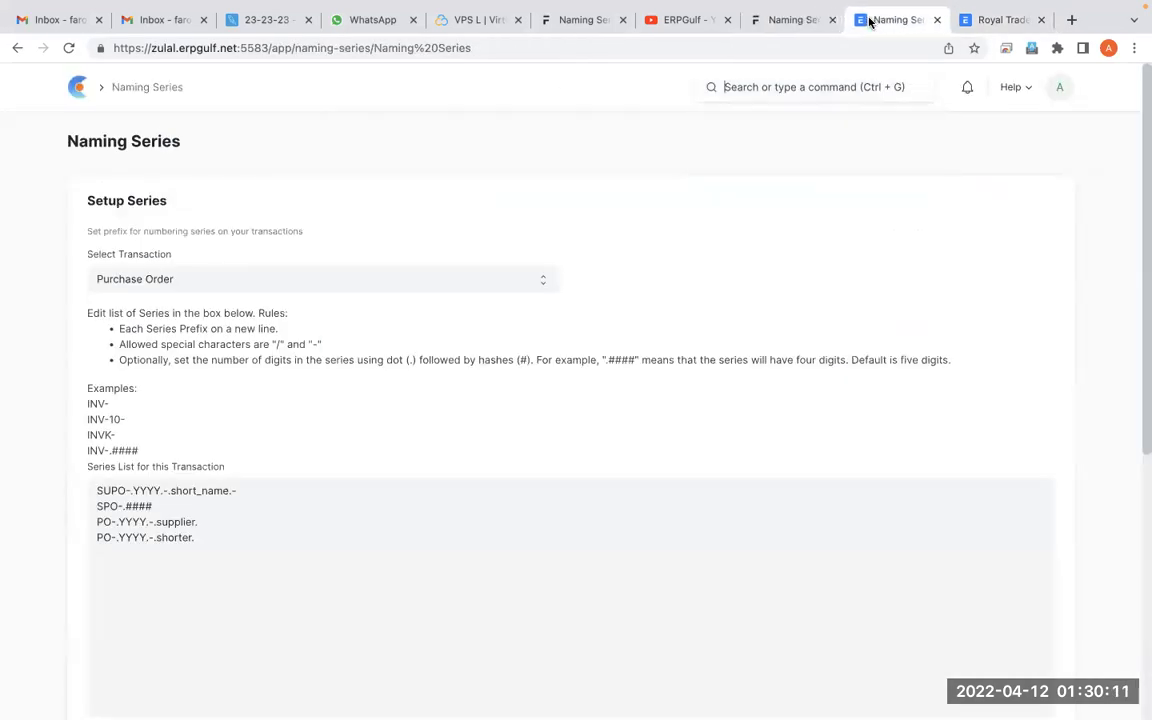
click(654, 122)
click(750, 87)
text(nami)
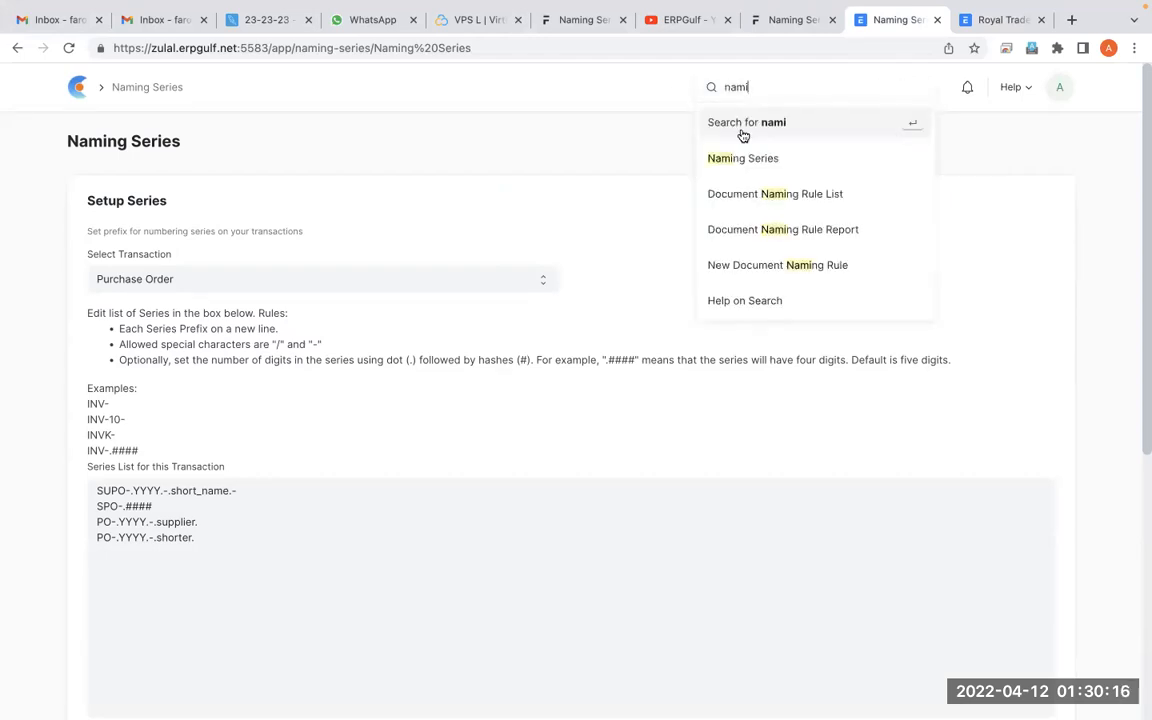
click(743, 162)
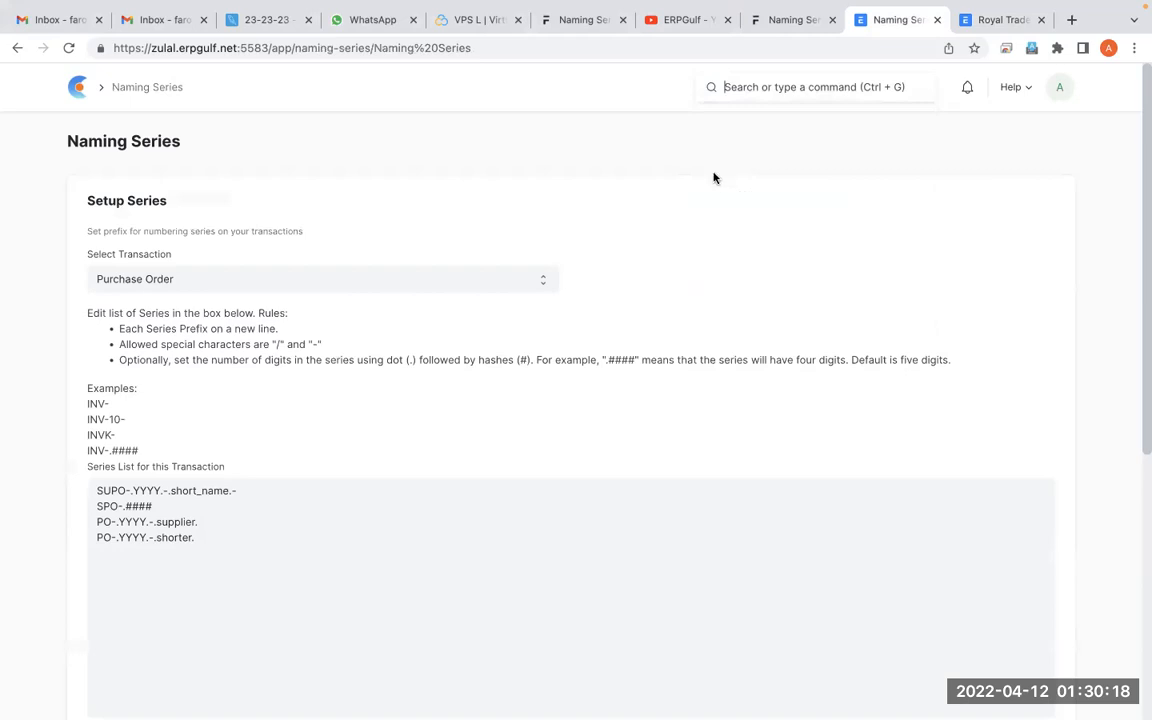
Switch the selected transaction to Purchase Invoice and back to Purchase Order to reload its series list
click(515, 289)
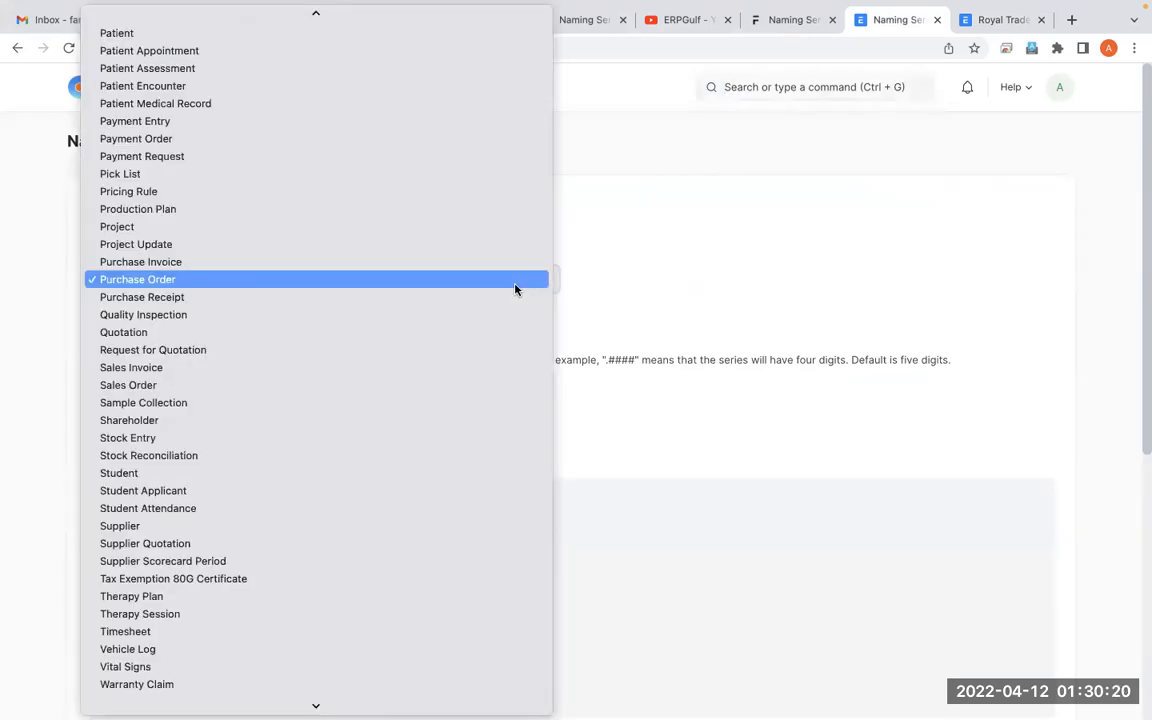
key(Up)
key(Return)
click(466, 283)
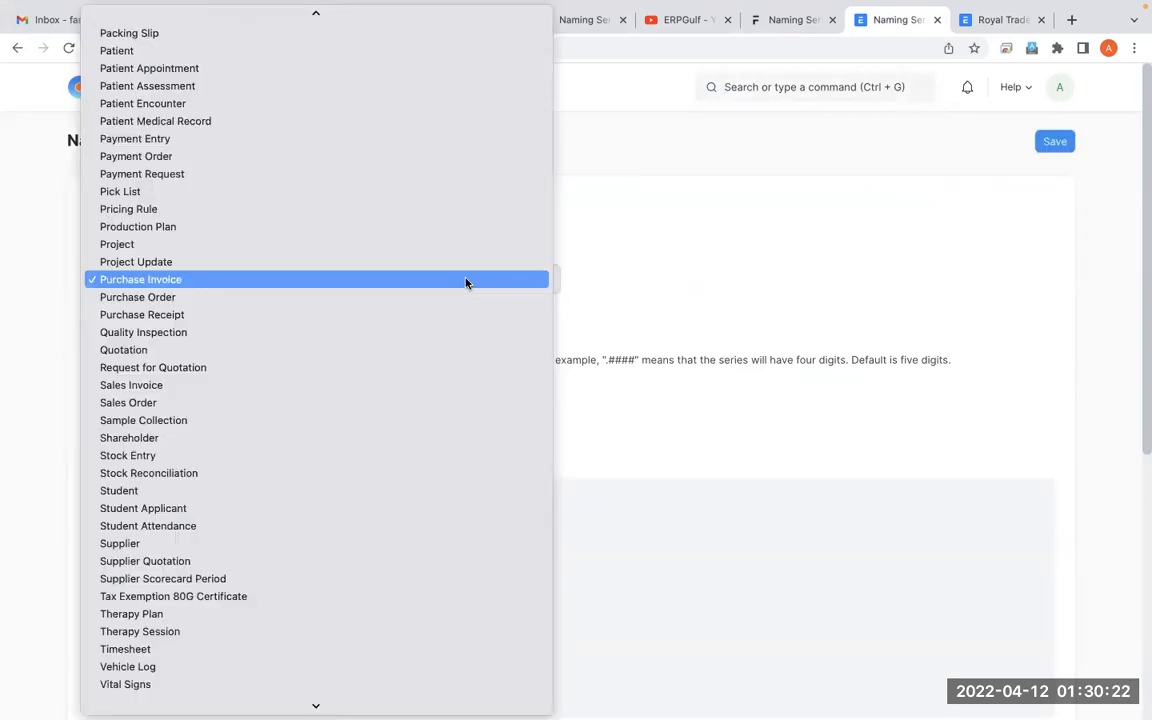
key(Down)
key(Return)
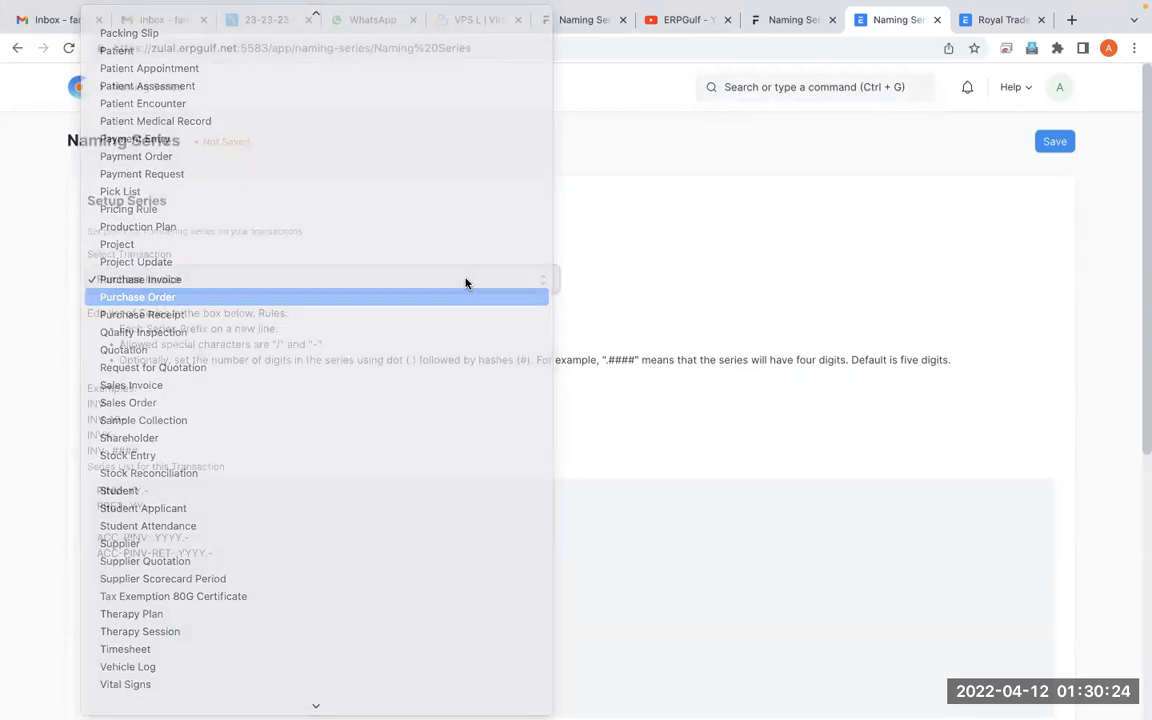
Insert two lines above the Purchase Order series list and enter a new PO prefix with # digit placeholders on the first
scroll(584, 416, down, 1)
click(424, 508)
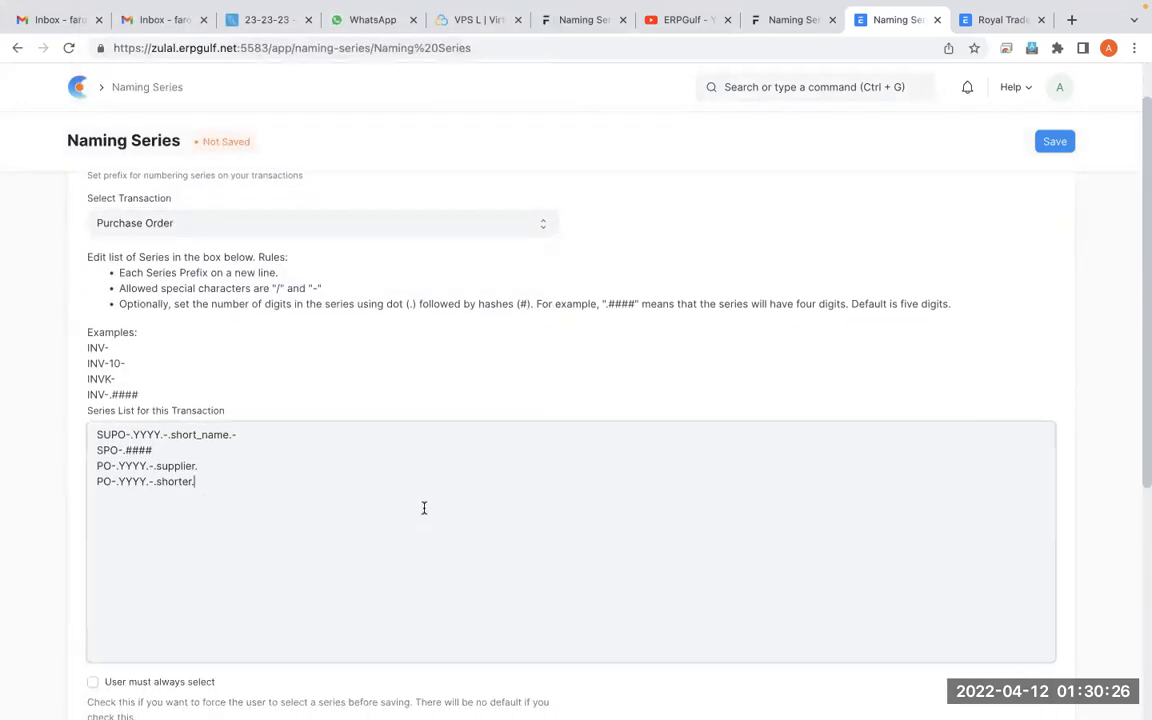
key(Up)
key(Up)
key(Up)
key(Up)
key(Return)
key(Return)
key(Up)
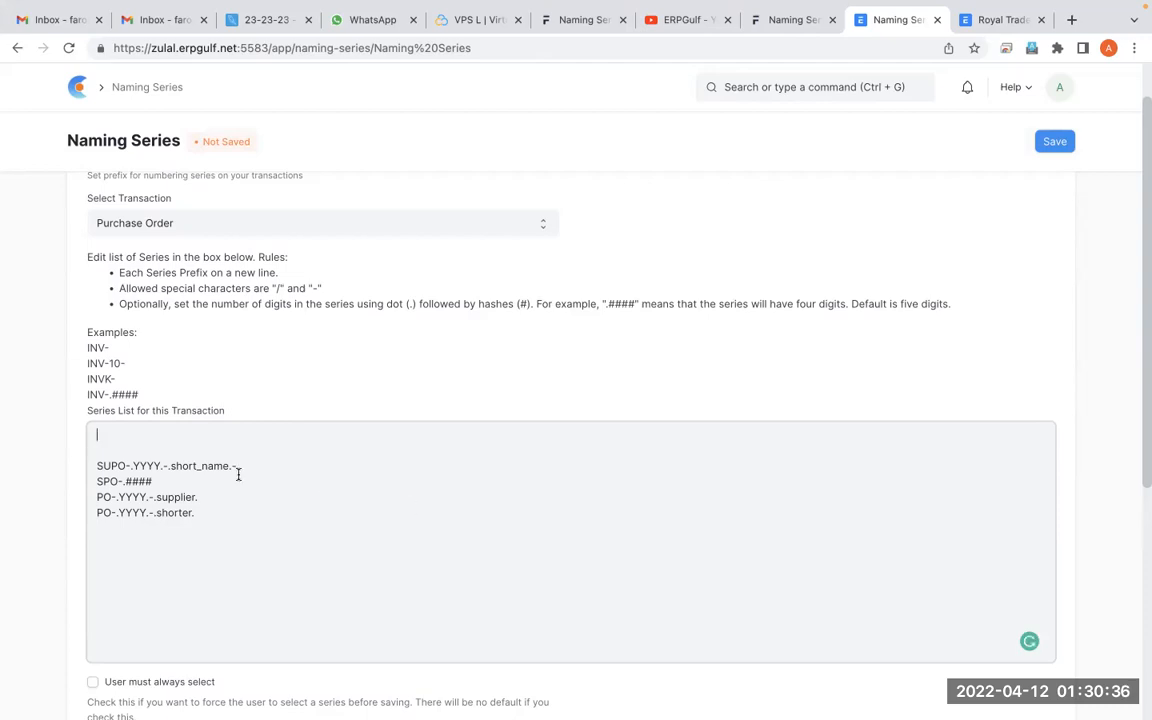
text(PO)
text(O)
text(##)
text(##)
Switch to the black whiteboard, add a blank page, and draw a row of four # symbols near its upper edge
key(super+Tab)
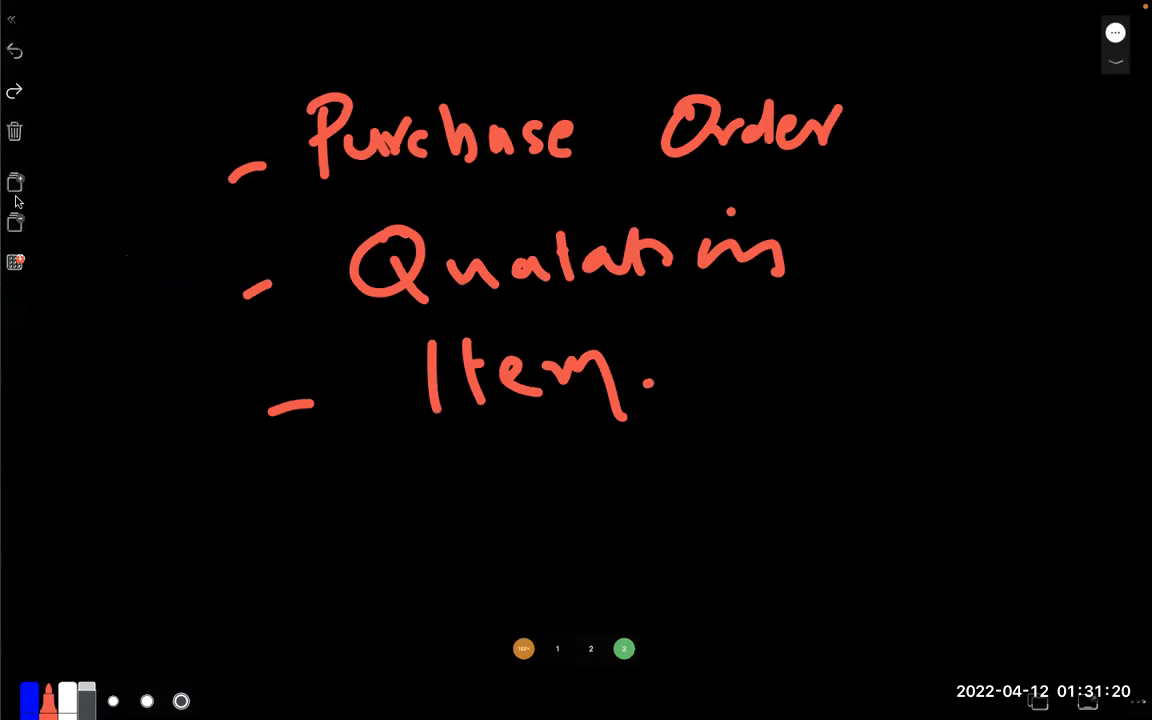
click(16, 188)
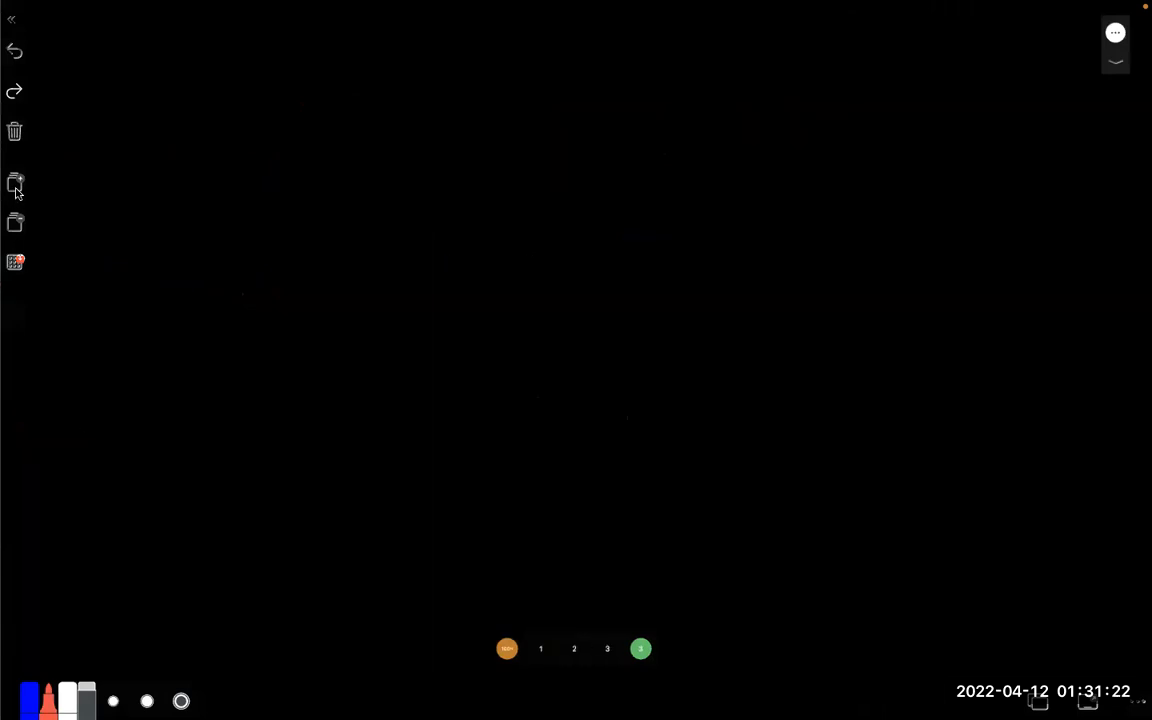
drag(328, 157, 396, 151)
mouse_move(335, 183)
mouse_down()
mouse_move(392, 180)
mouse_move(362, 210)
mouse_up()
mouse_move(438, 147)
mouse_down()
mouse_move(482, 148)
mouse_move(513, 170)
mouse_move(455, 190)
mouse_up()
drag(486, 131, 484, 189)
mouse_move(571, 151)
mouse_down()
mouse_move(609, 152)
mouse_move(582, 196)
mouse_up()
drag(602, 138, 599, 193)
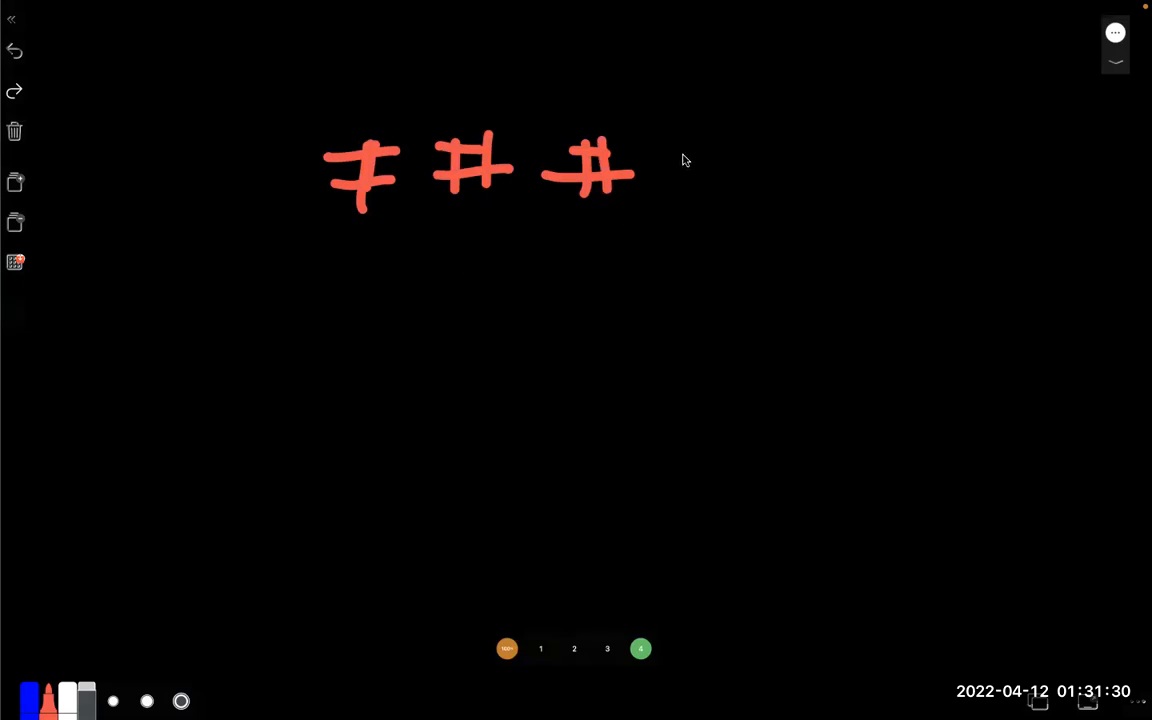
drag(670, 157, 750, 155)
drag(668, 184, 758, 182)
mouse_move(712, 140)
mouse_down()
mouse_move(697, 232)
mouse_move(722, 192)
mouse_up()
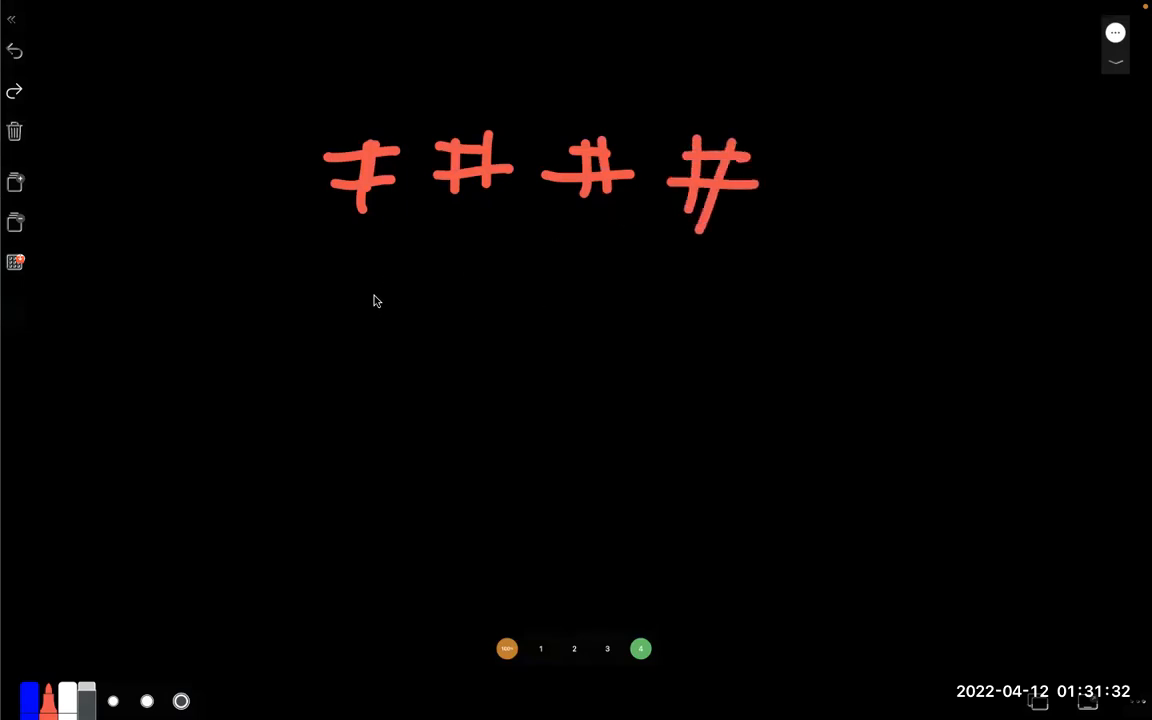
Write the number range 0001 – 9999 by hand below the four # symbols
mouse_move(212, 283)
mouse_down()
mouse_move(279, 284)
mouse_move(316, 307)
mouse_move(385, 288)
mouse_move(429, 305)
mouse_up()
click(279, 282)
drag(470, 266, 490, 305)
drag(535, 262, 538, 306)
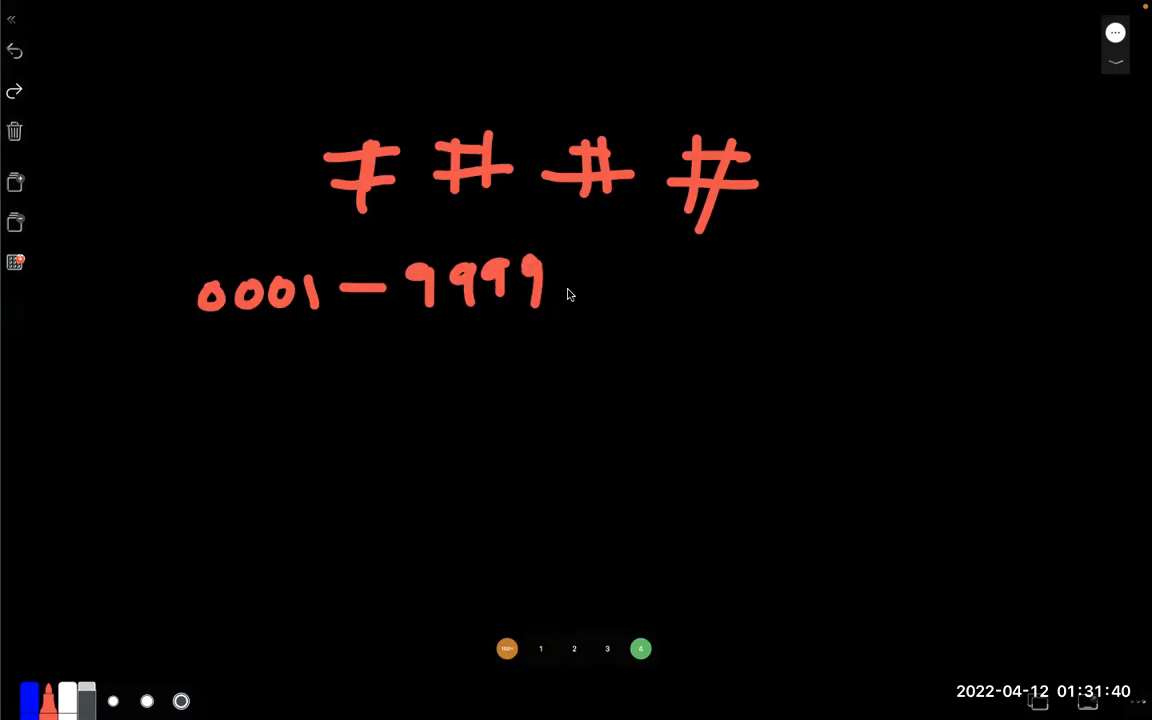
Draw a row of three # symbols below the 0001 – 9999 range
drag(386, 389, 446, 391)
drag(381, 411, 444, 409)
mouse_move(410, 378)
mouse_down()
mouse_move(404, 429)
mouse_move(430, 428)
mouse_up()
mouse_move(490, 393)
mouse_down()
mouse_move(524, 397)
mouse_move(497, 428)
mouse_up()
drag(527, 382, 522, 428)
mouse_move(470, 419)
mouse_down()
mouse_move(546, 419)
mouse_move(626, 399)
mouse_up()
mouse_move(556, 424)
mouse_down()
mouse_move(638, 424)
mouse_move(596, 437)
mouse_up()
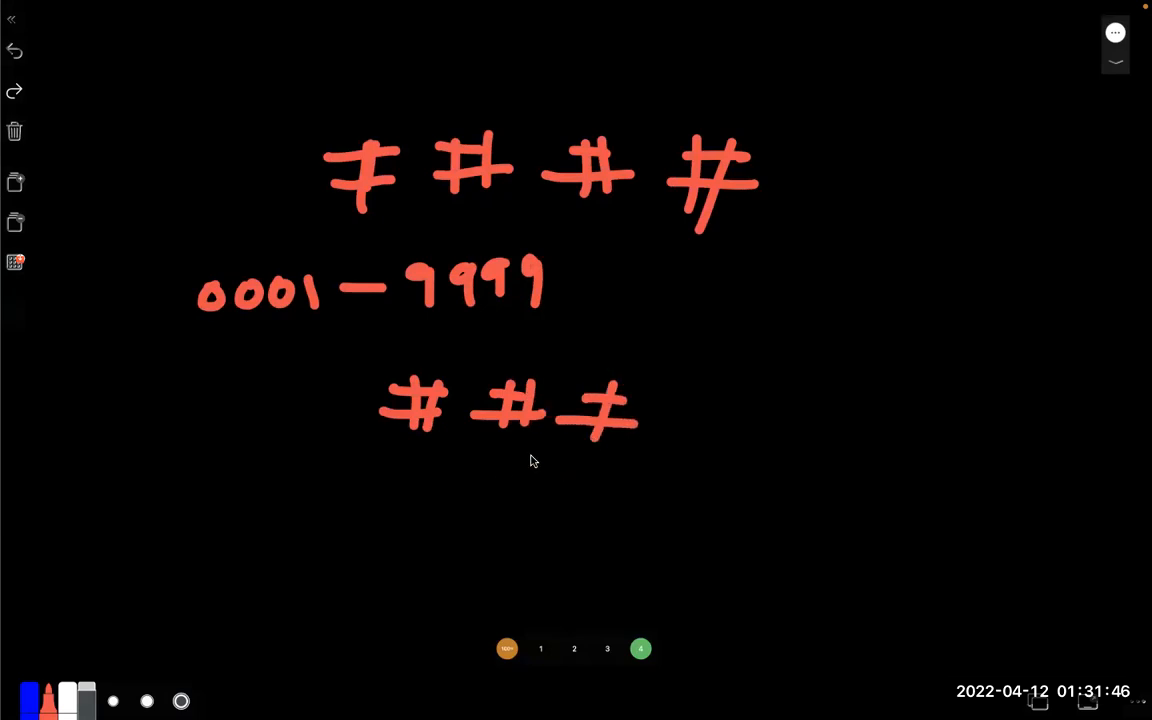
Write the number range 001 – 999 by hand below the three # symbols
drag(276, 491, 298, 492)
mouse_move(340, 488)
mouse_down()
mouse_move(342, 522)
mouse_move(445, 507)
mouse_move(465, 520)
mouse_up()
drag(525, 482, 520, 520)
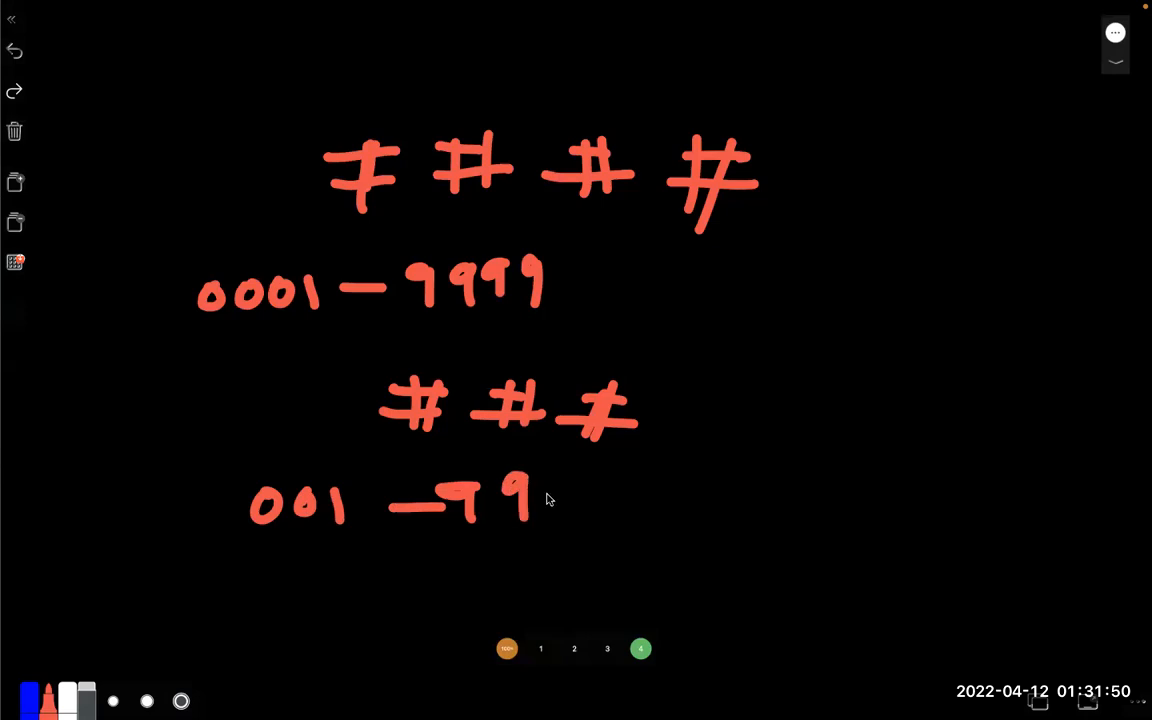
drag(563, 482, 552, 532)
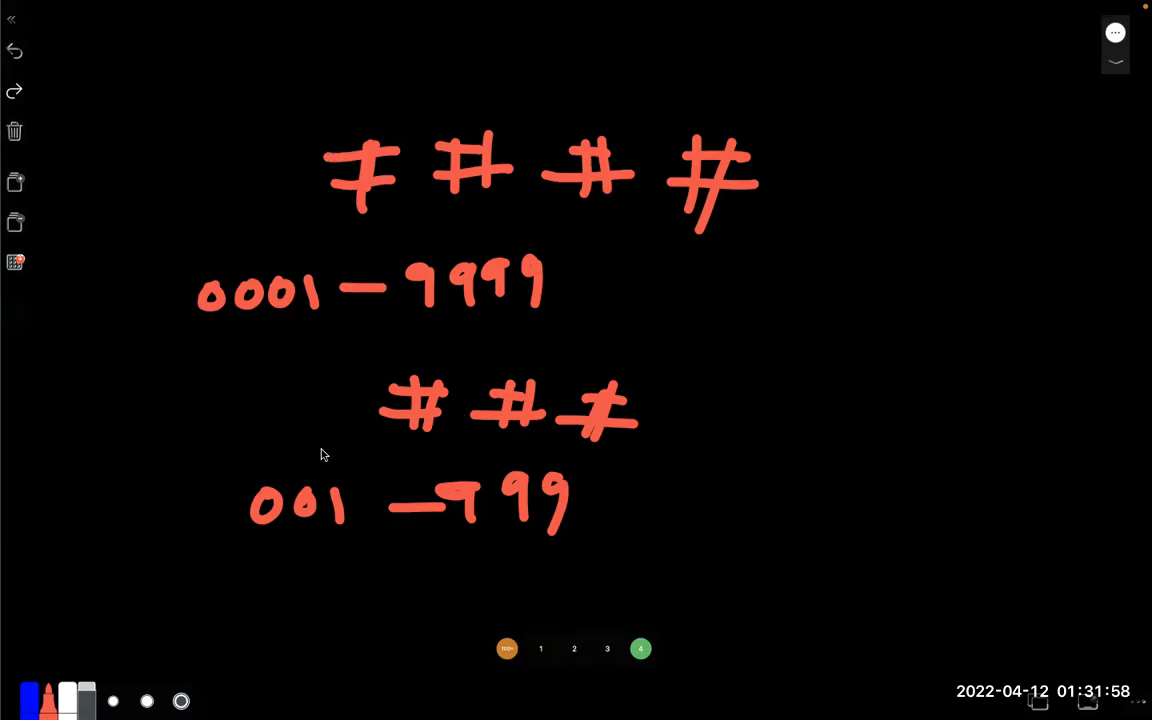
Write the default five-digit range 00001 – 99999 by hand below the 001 – 999 range
mouse_move(285, 594)
mouse_down()
mouse_move(384, 580)
mouse_move(440, 602)
mouse_move(429, 580)
mouse_move(470, 602)
mouse_move(552, 577)
mouse_up()
drag(622, 556, 618, 600)
drag(660, 556, 659, 594)
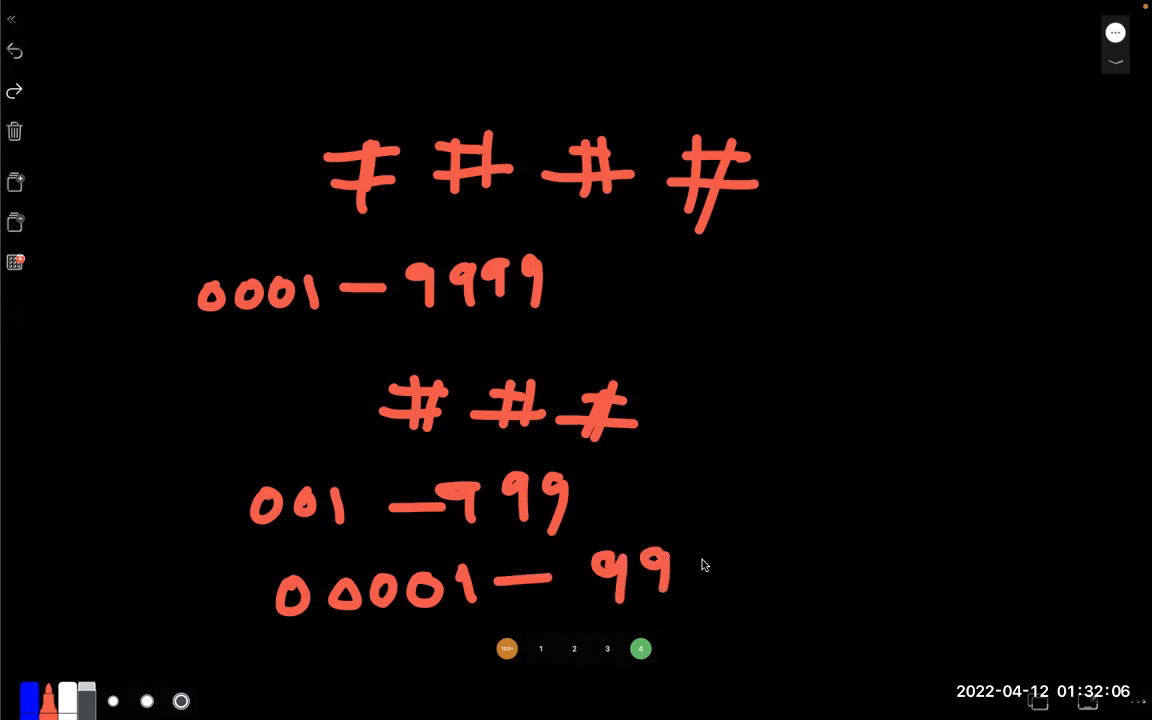
drag(697, 552, 694, 590)
mouse_move(735, 548)
mouse_down()
mouse_move(729, 582)
mouse_move(756, 600)
mouse_up()
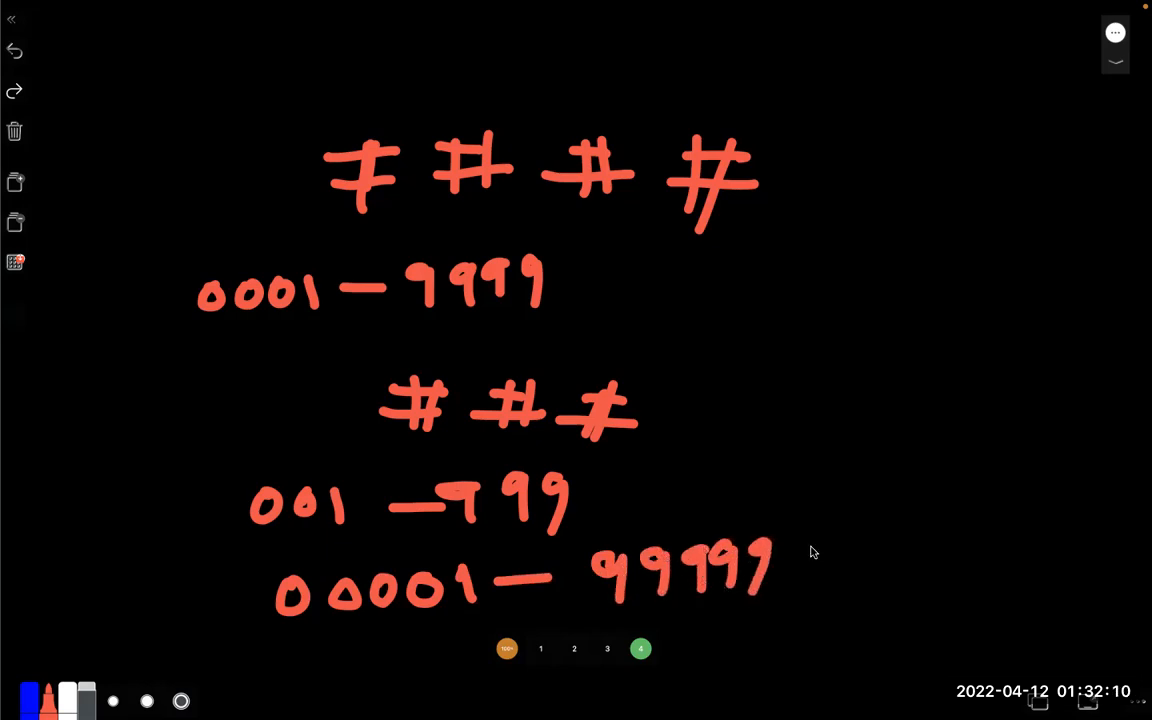
drag(806, 566, 850, 561)
Return to the Naming Series page in the browser and save it with the PO-#### line in the Purchase Order list
key(ctrl+Right)
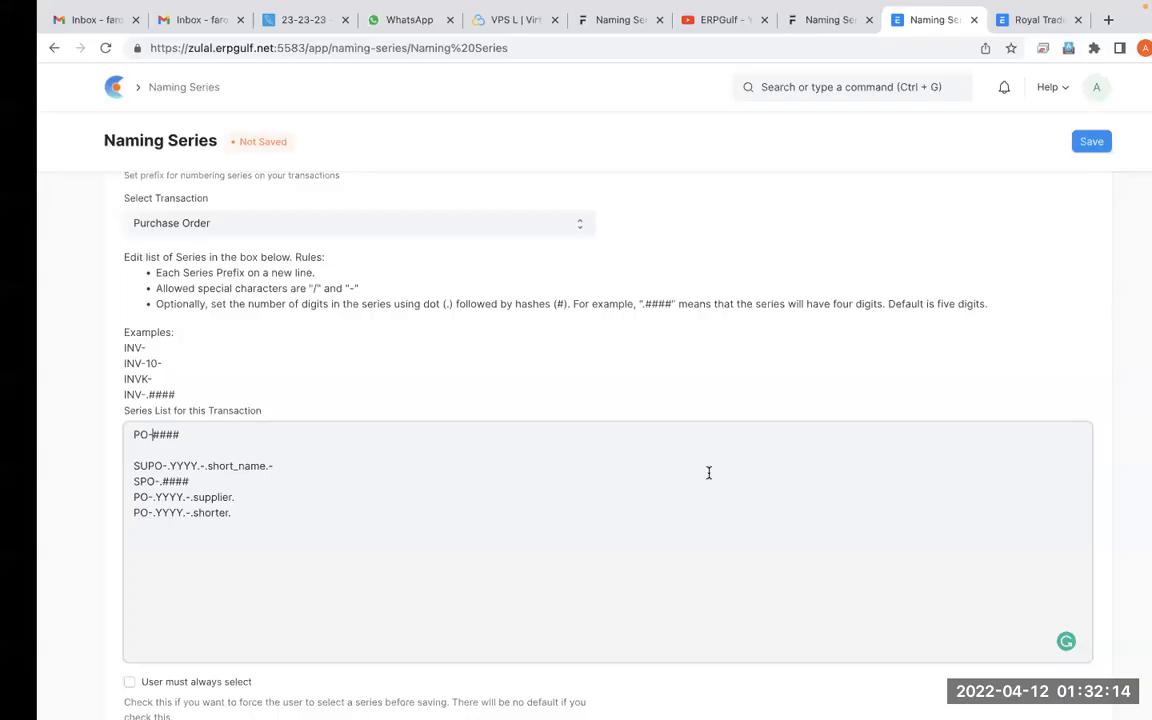
click(310, 469)
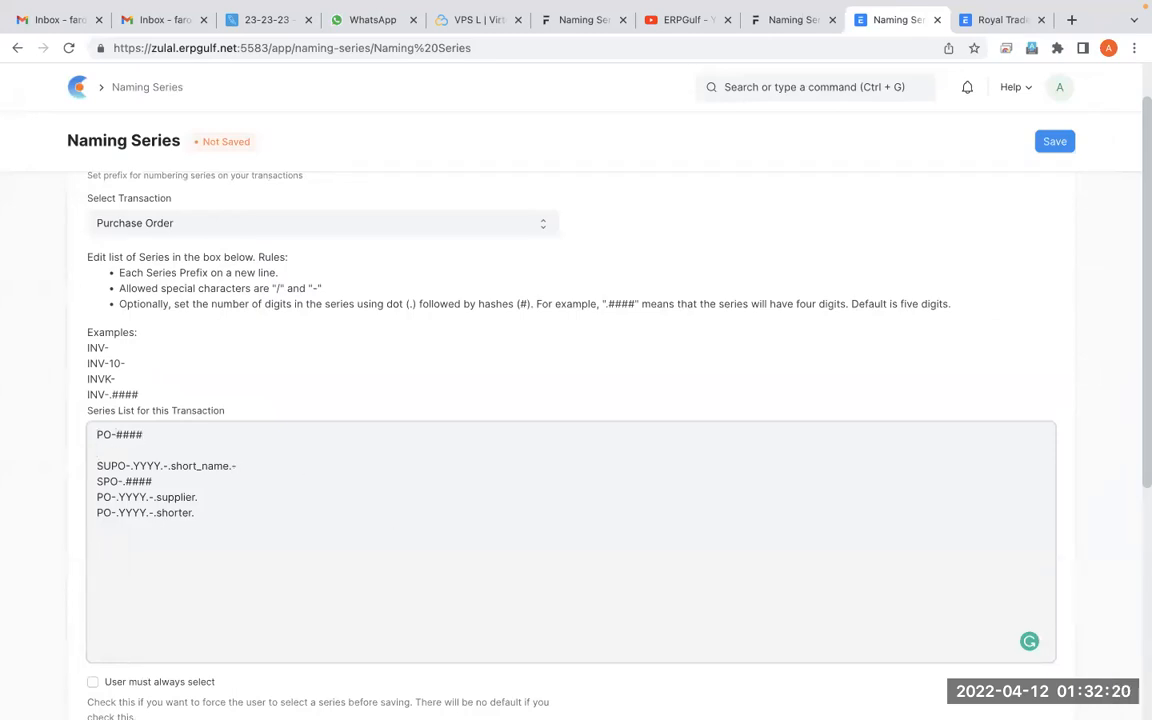
click(1064, 143)
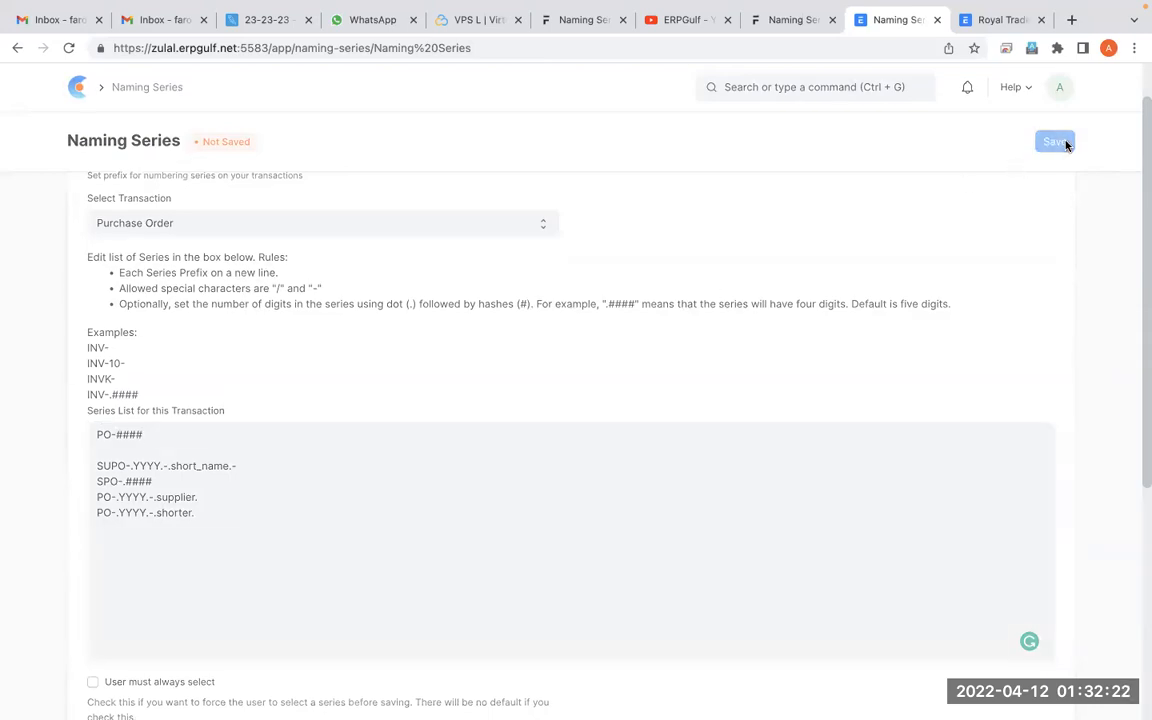
Clear the SPO-2001 name filter from the Purchase Order list, then reload it and start a new purchase order
click(990, 20)
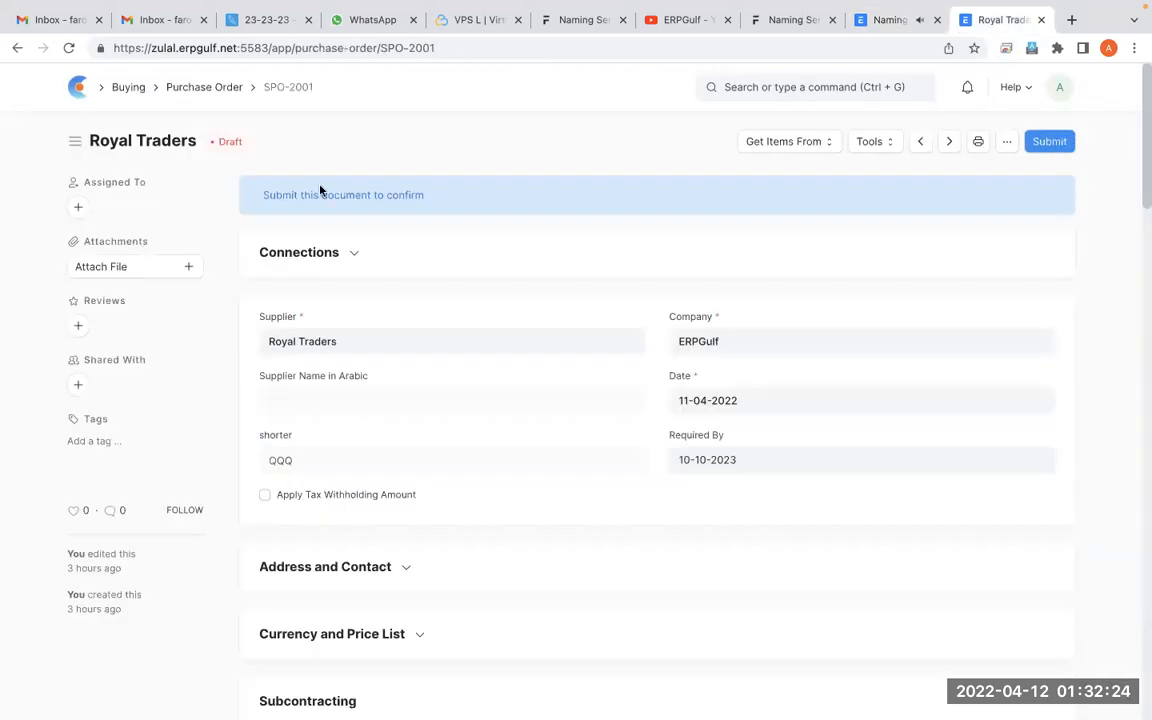
click(228, 88)
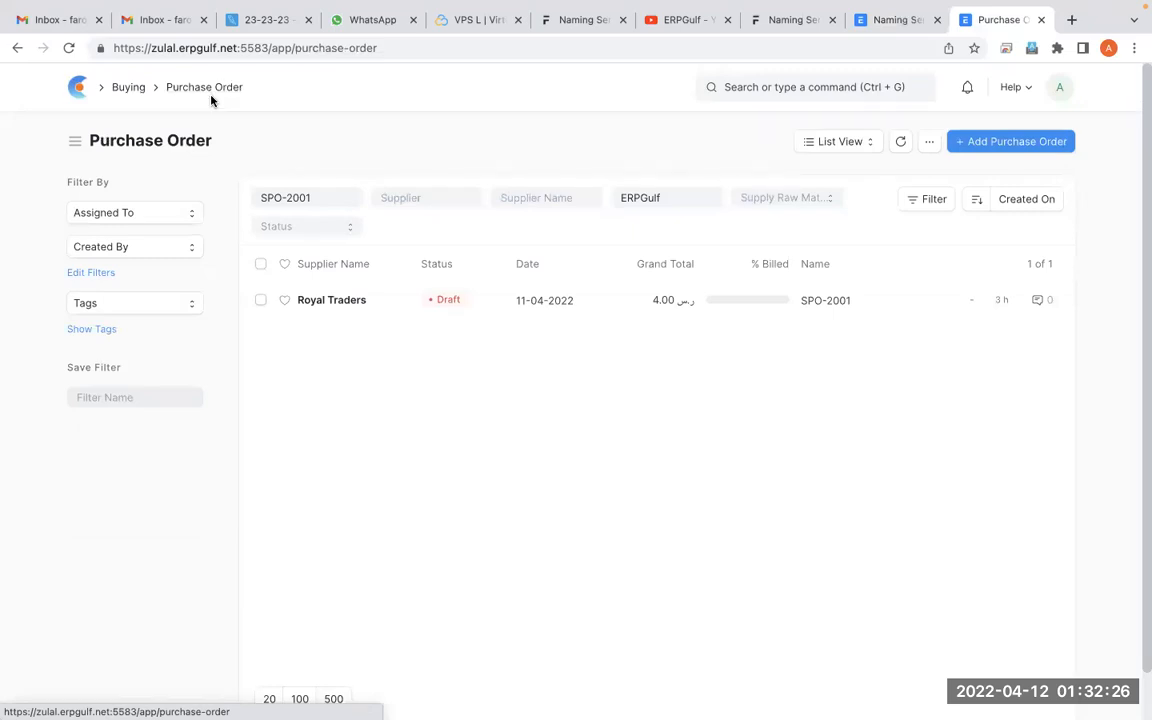
triple_click(338, 204)
key(BackSpace)
key(Tab)
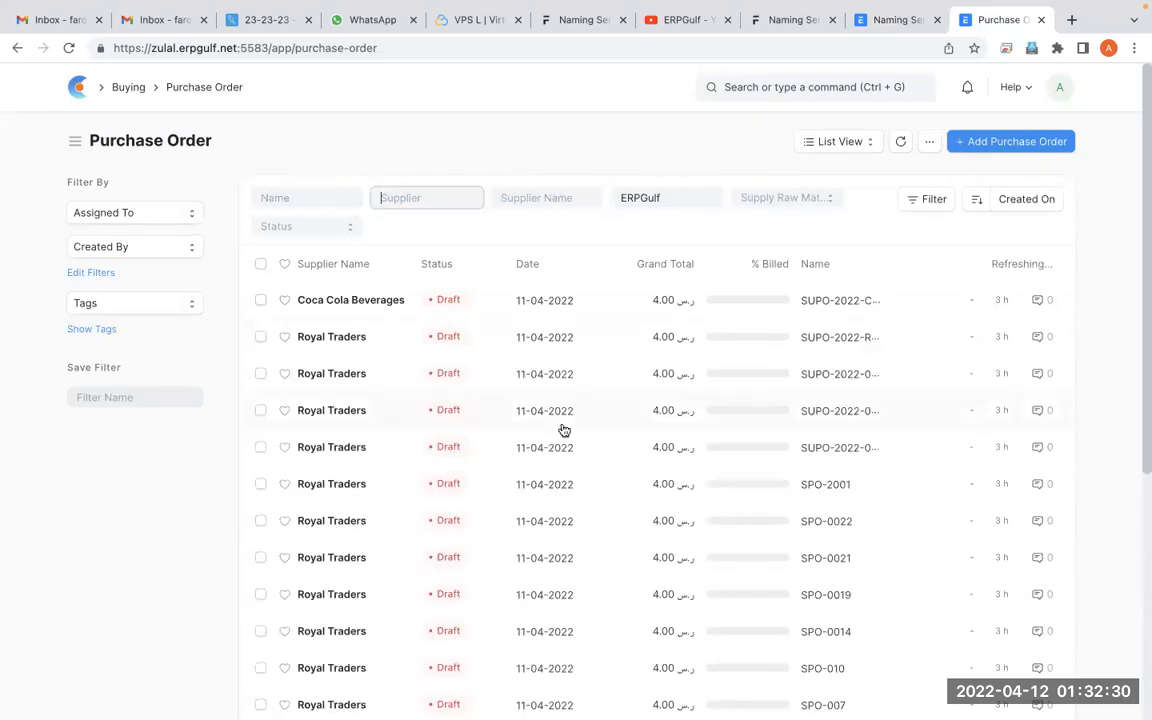
click(68, 50)
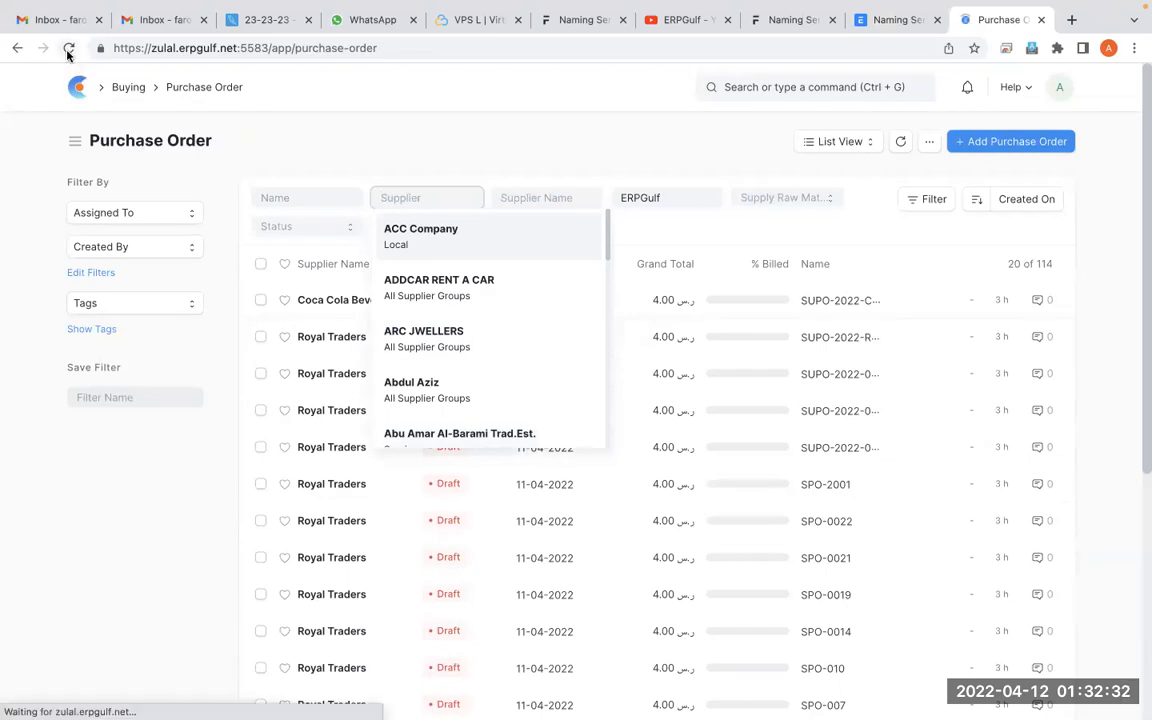
click(1010, 143)
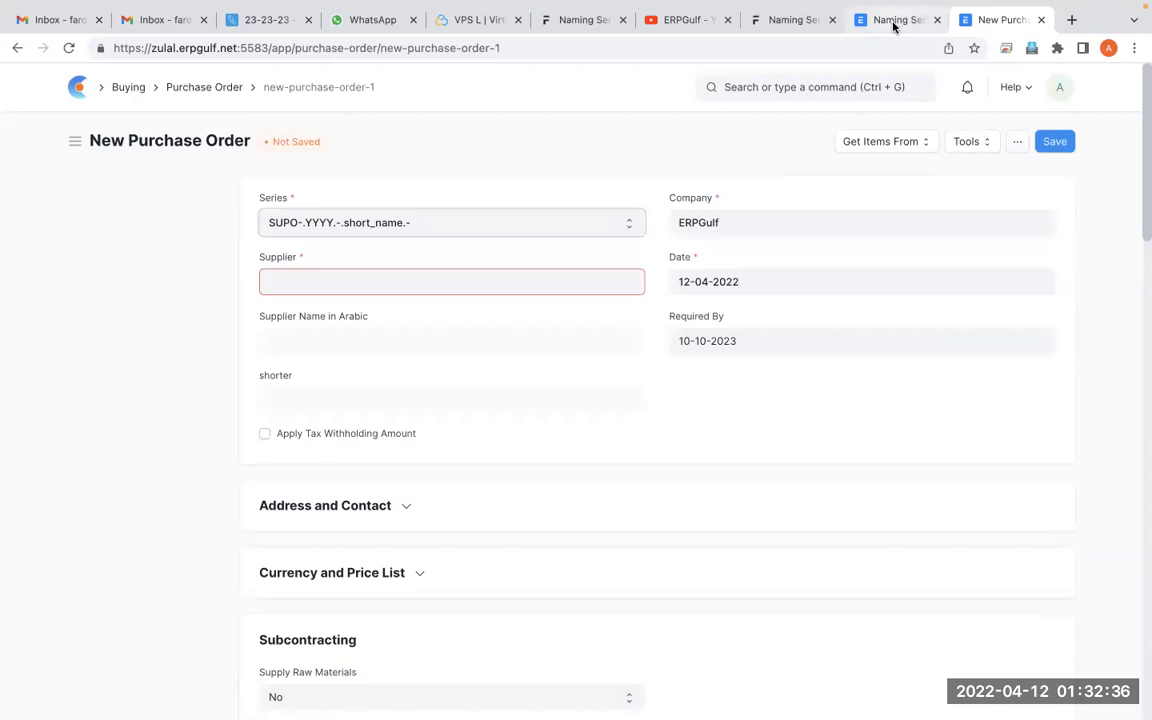
Apply the edited Purchase Order series list with Update in Naming Series and dismiss the message
click(893, 21)
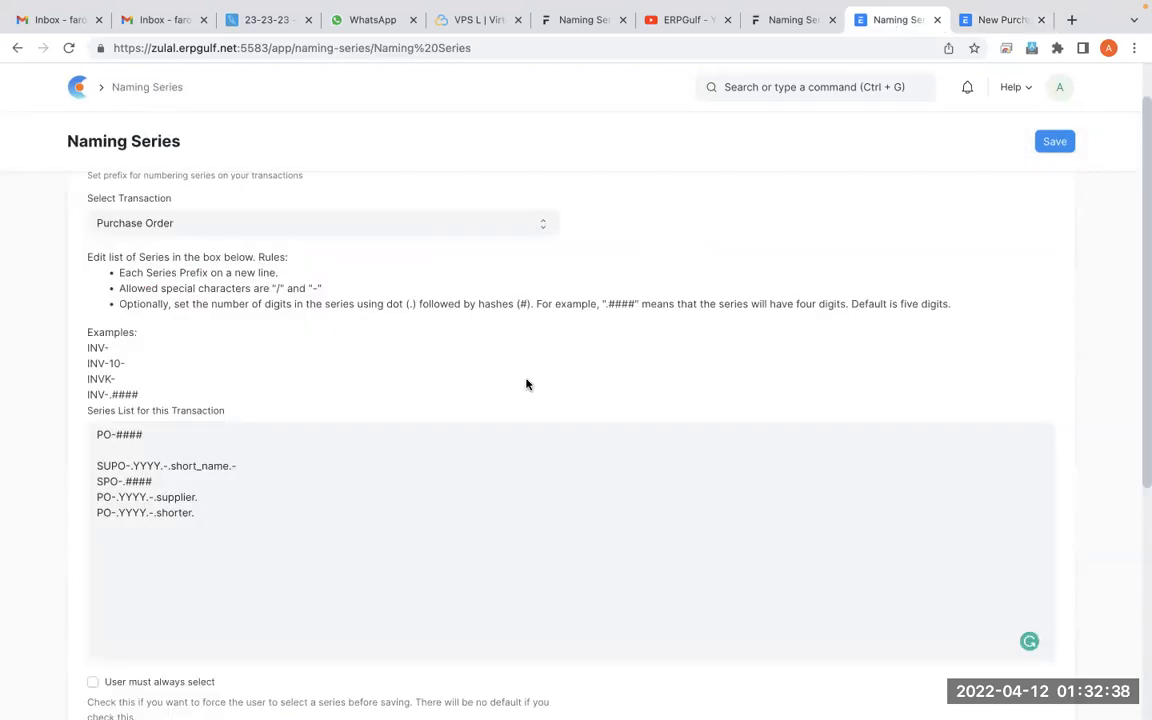
scroll(526, 384, down, 2)
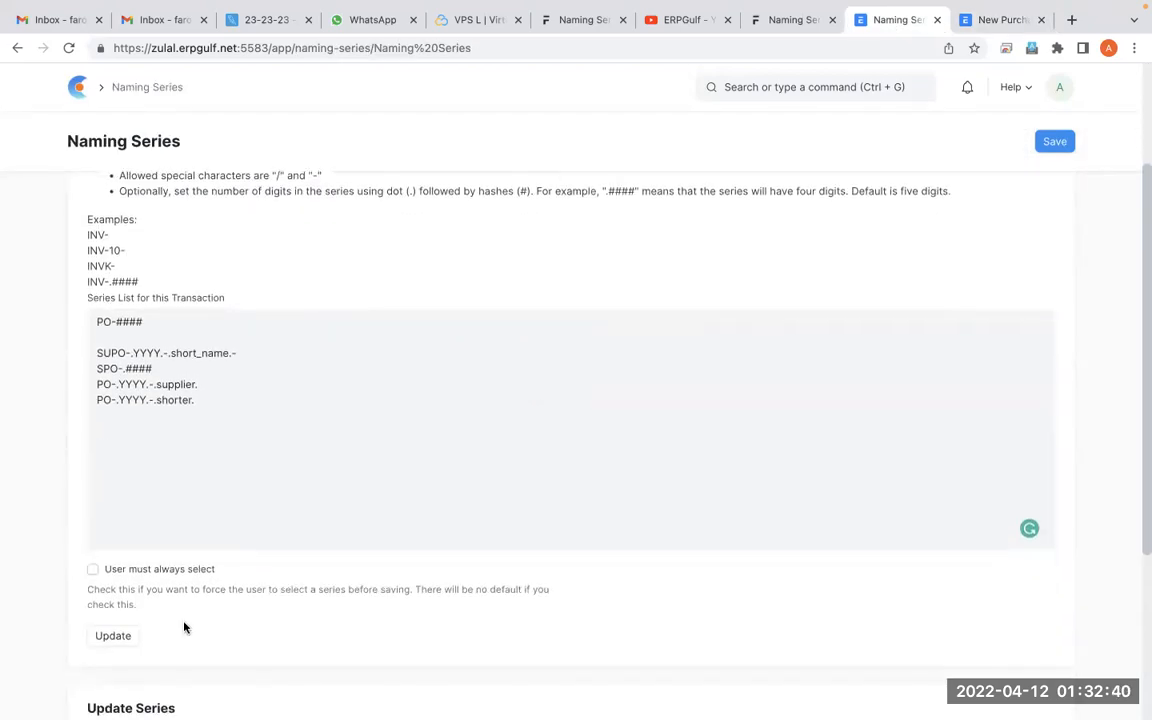
click(110, 636)
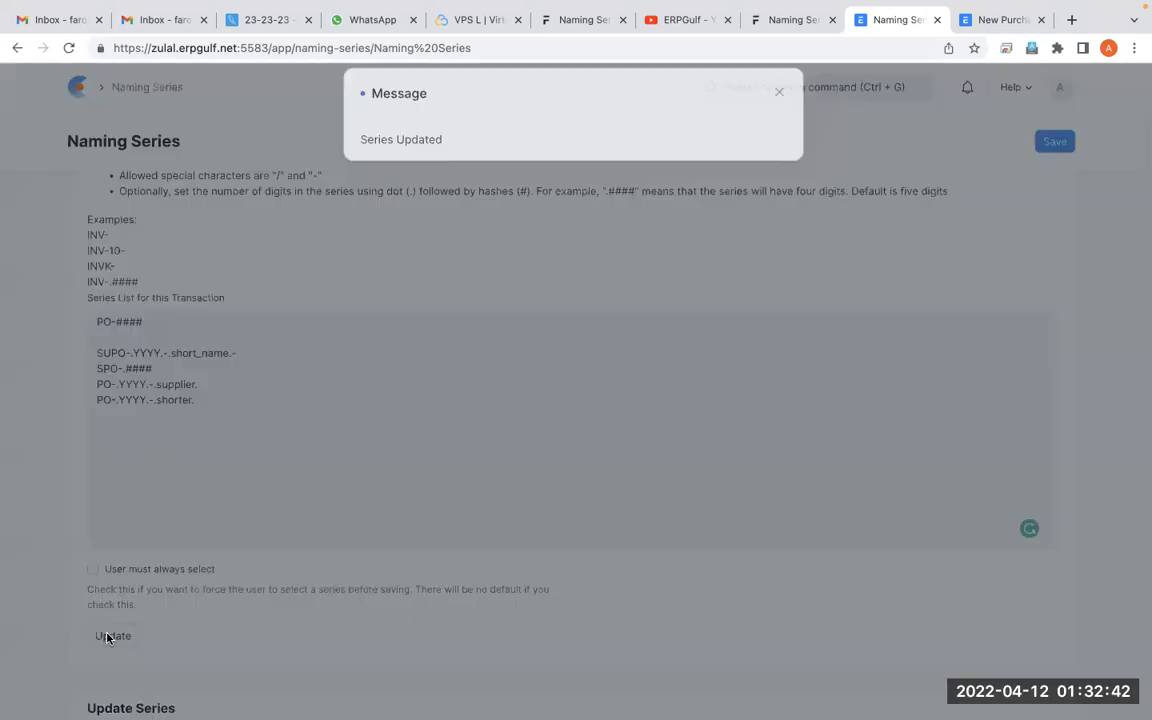
click(781, 112)
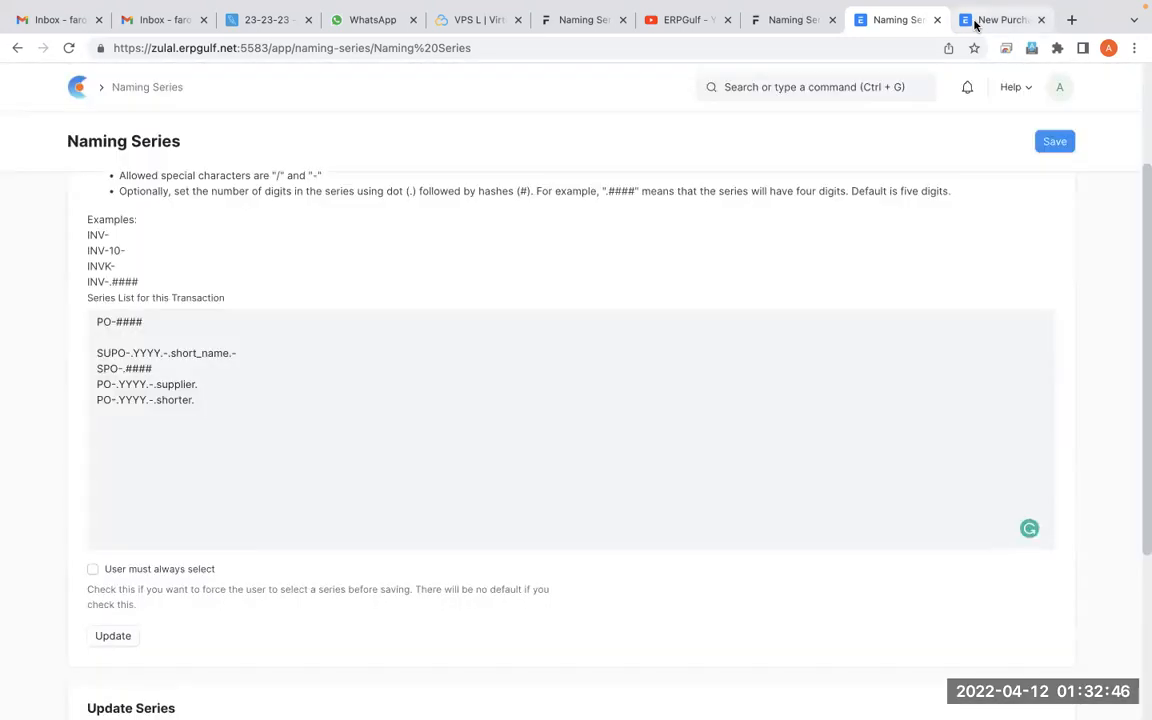
Fill the new purchase order with supplier Royal Traders and the item Netflix in the first items row
click(975, 25)
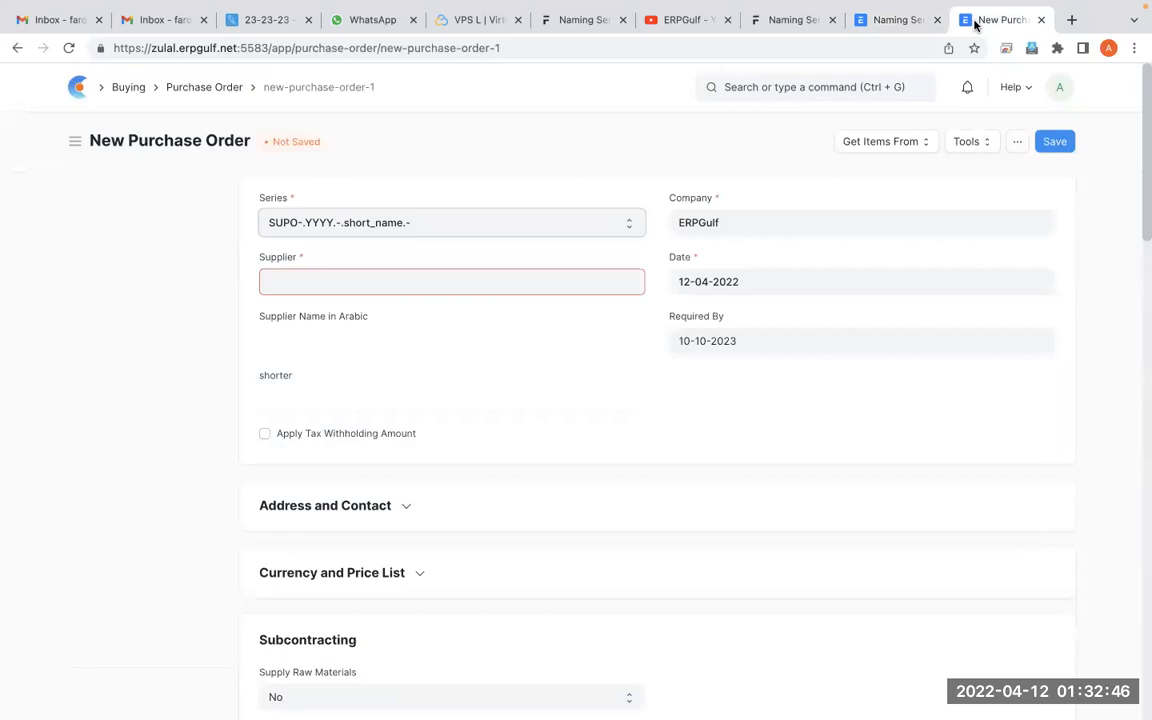
click(508, 280)
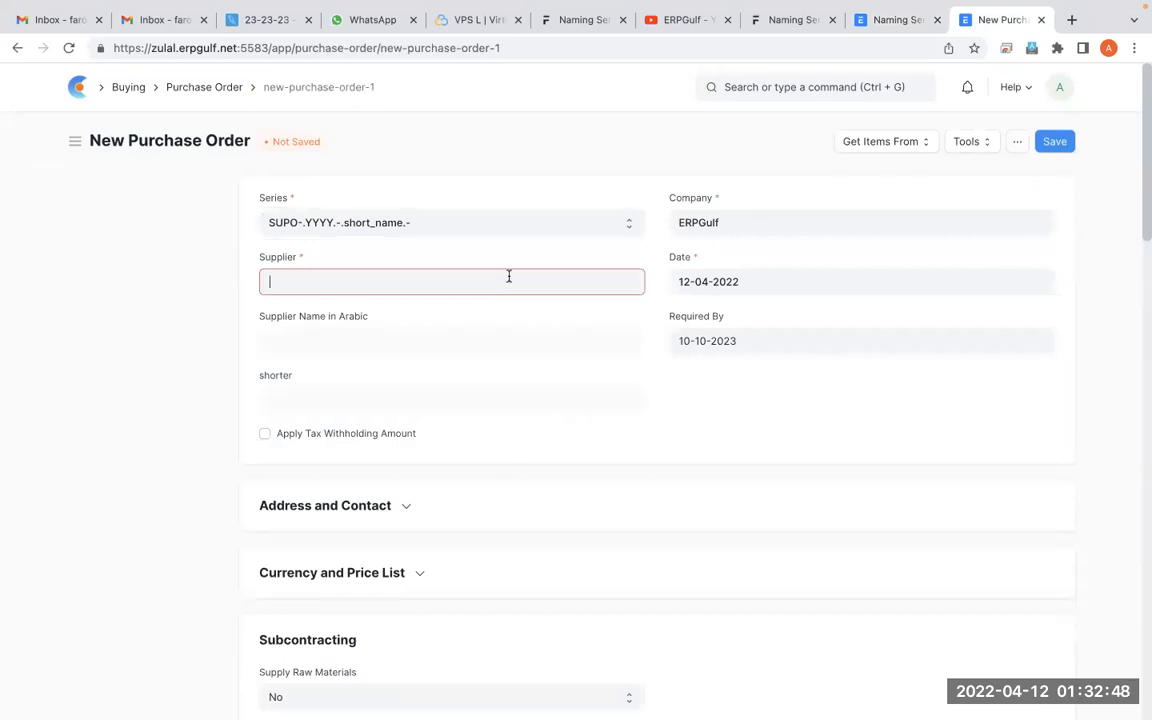
click(483, 322)
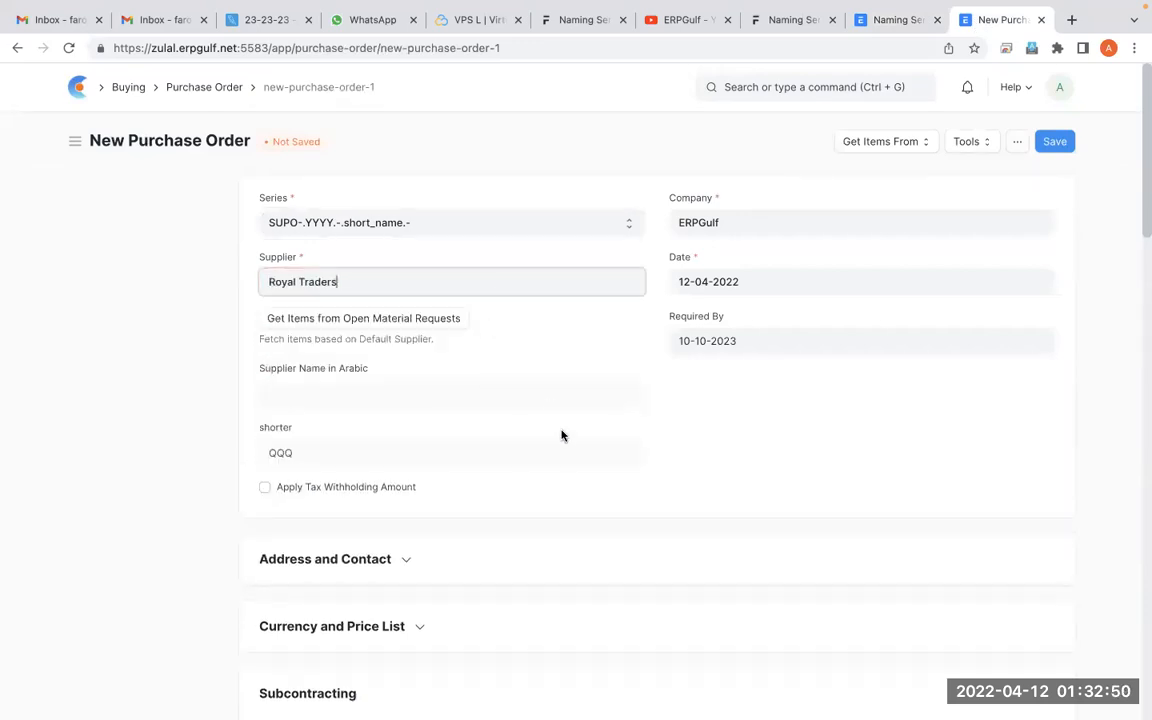
scroll(560, 435, down, 1)
scroll(562, 435, down, 5)
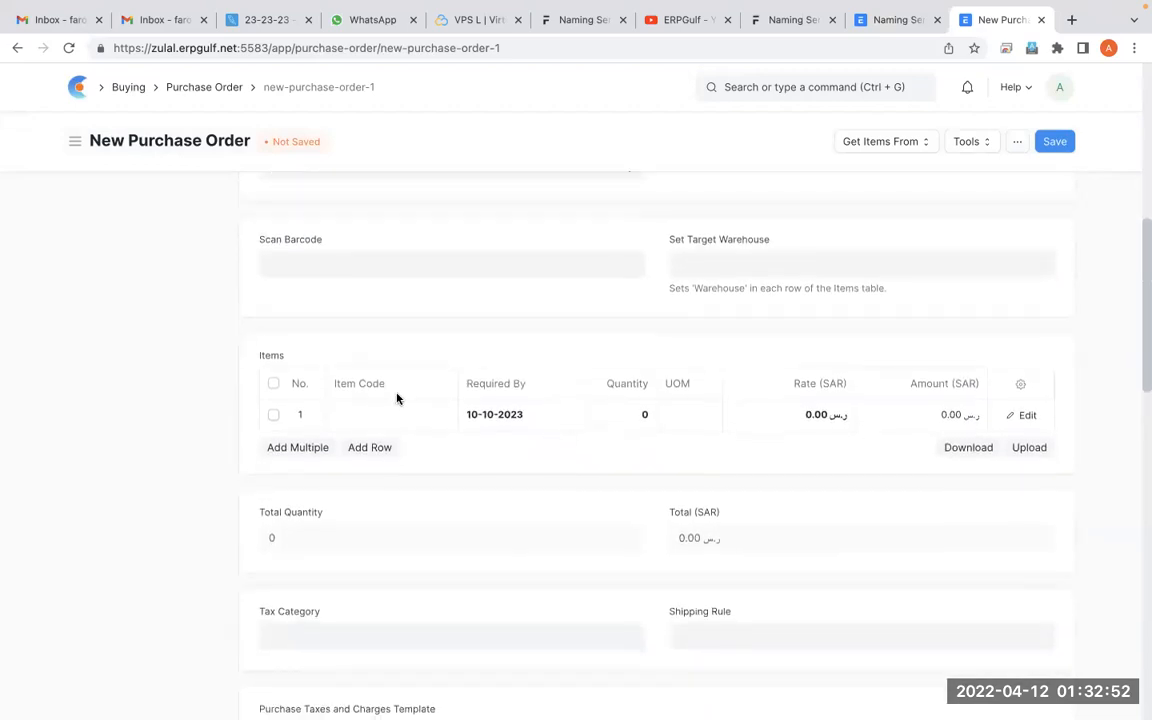
click(395, 416)
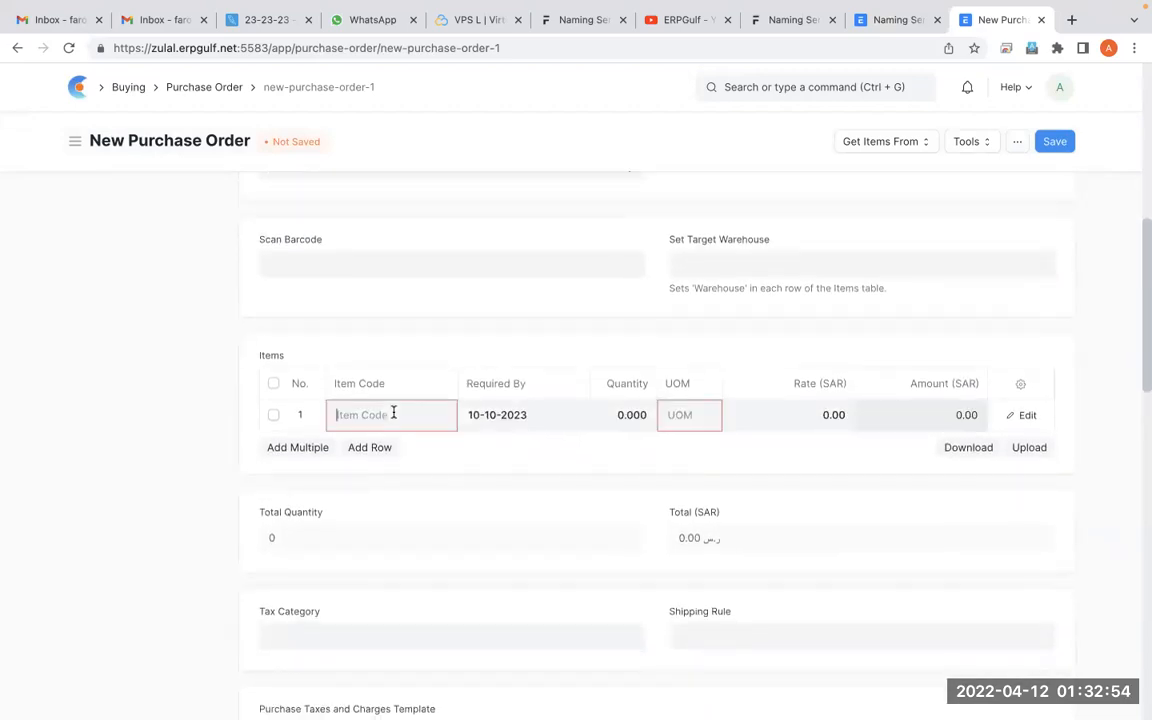
click(383, 457)
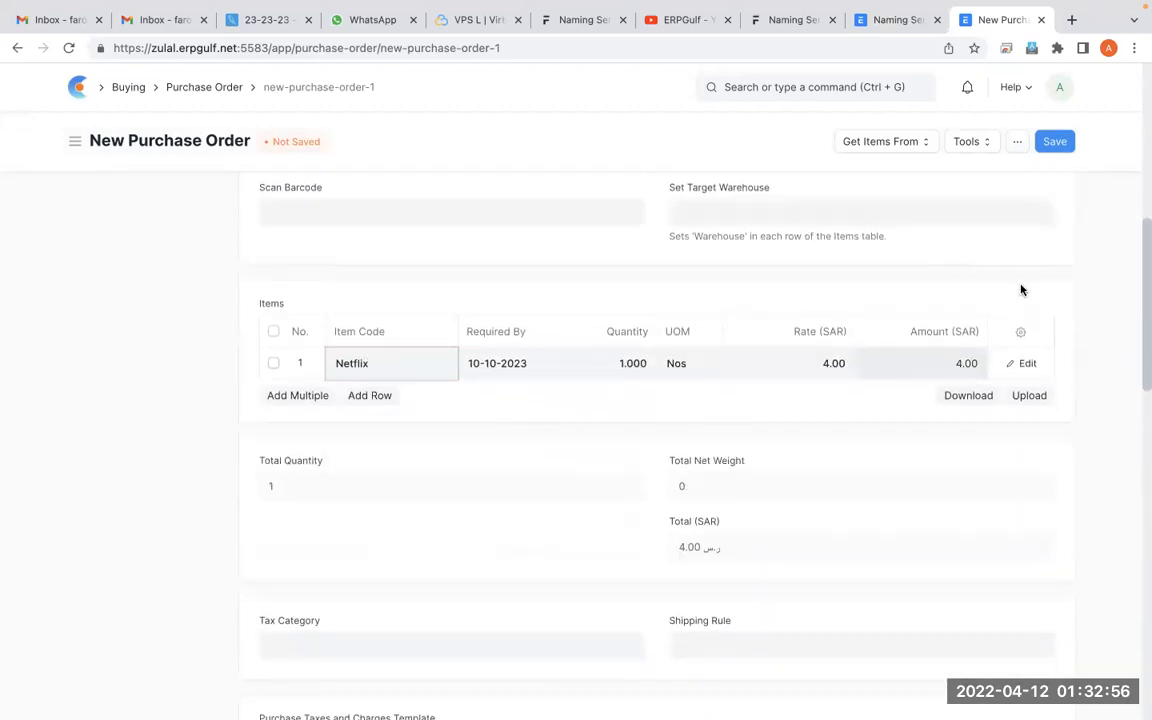
Check the Series options of the new purchase order for the PO-#### prefix without changing the selection
scroll(1021, 290, up, 6)
click(440, 221)
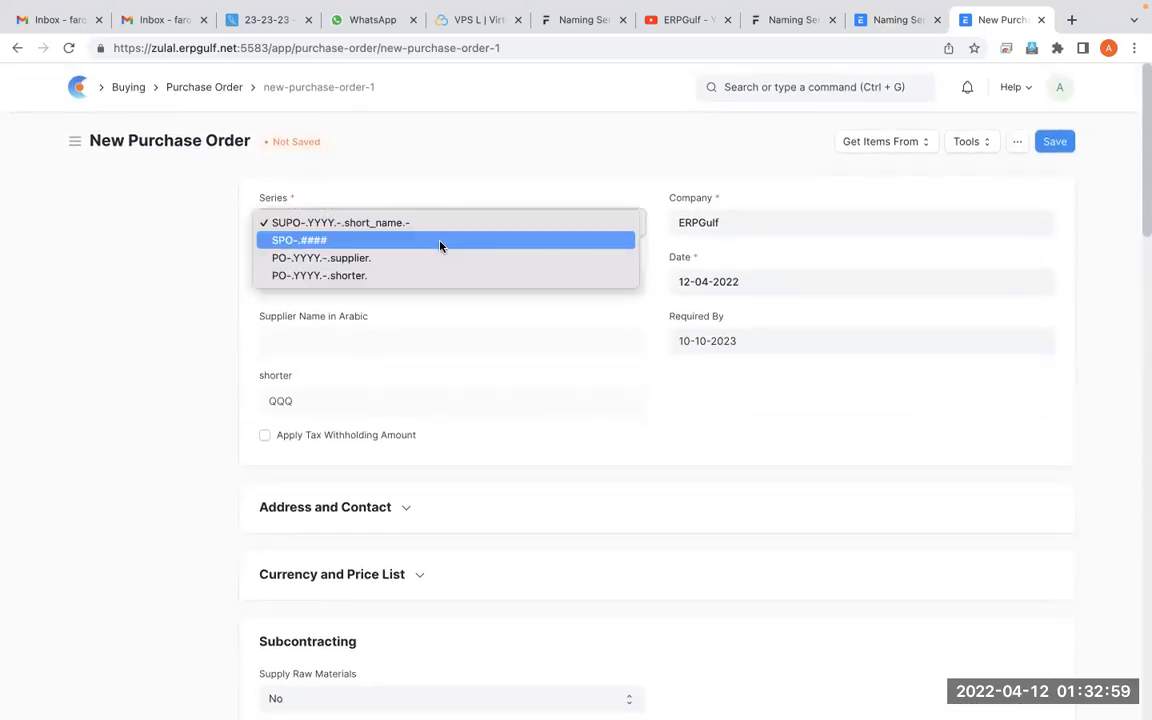
click(462, 171)
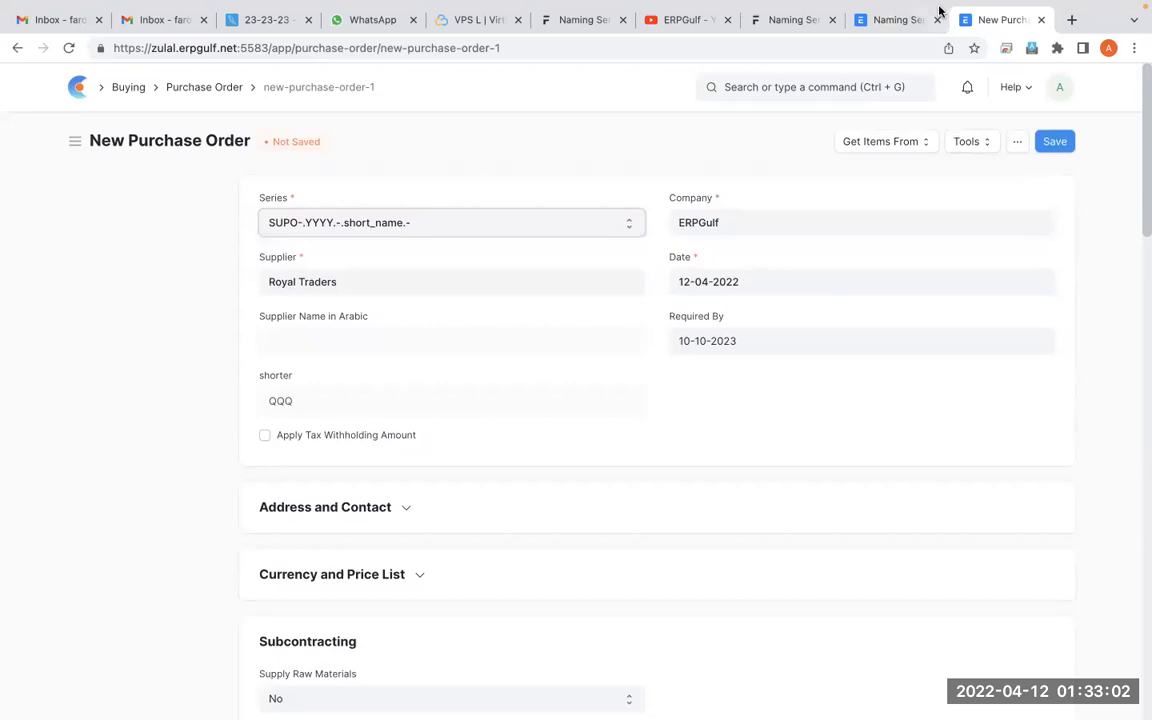
Save Naming Series again, rerun Update for the Purchase Order series list, and dismiss the message
click(871, 25)
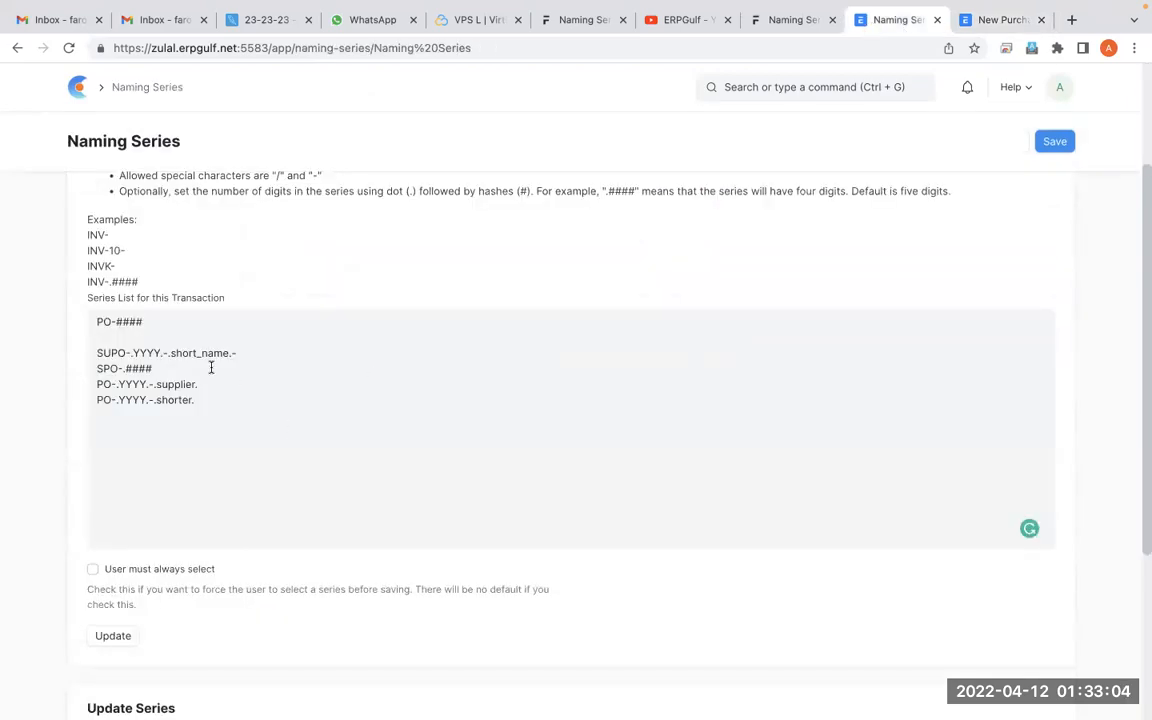
click(1054, 141)
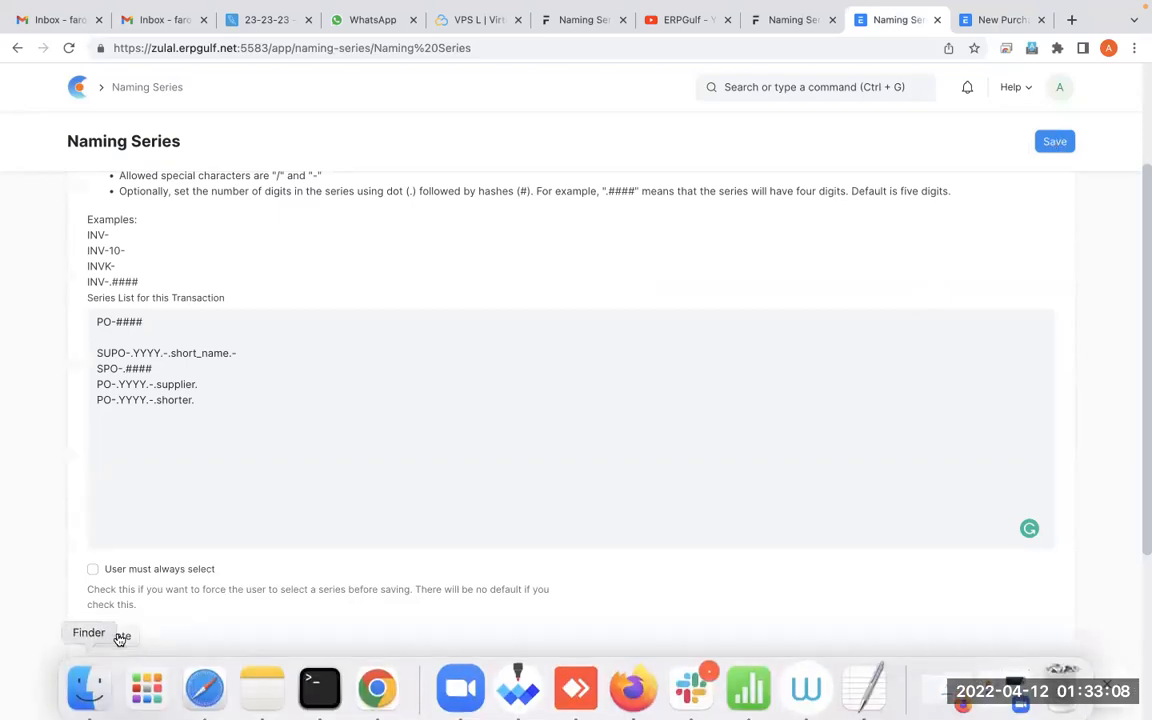
click(116, 637)
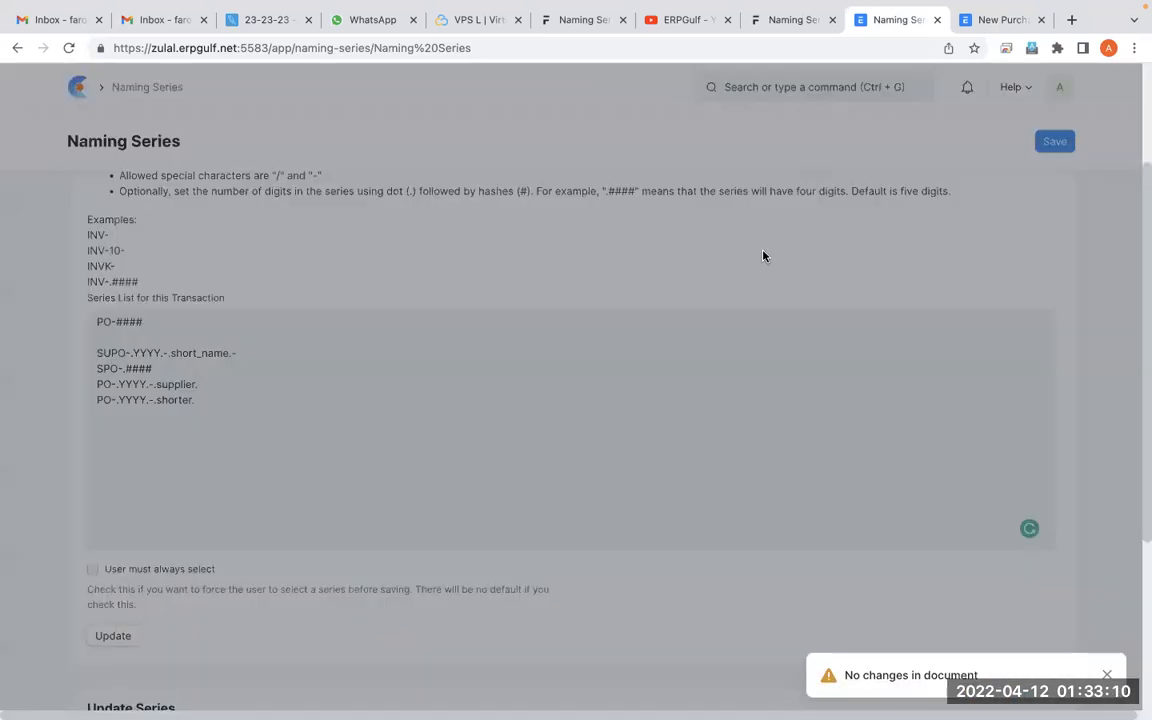
click(780, 114)
Return to the Purchase Order list, reload the page and start a new purchase order
key(ctrl+Tab)
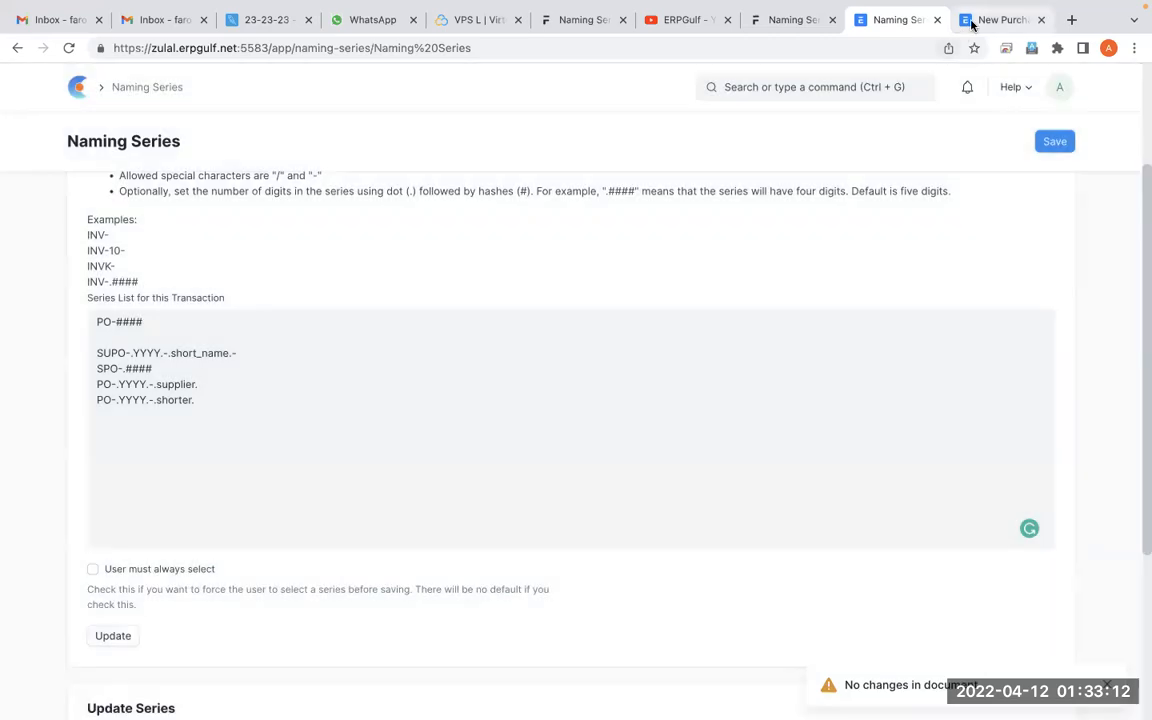
click(206, 87)
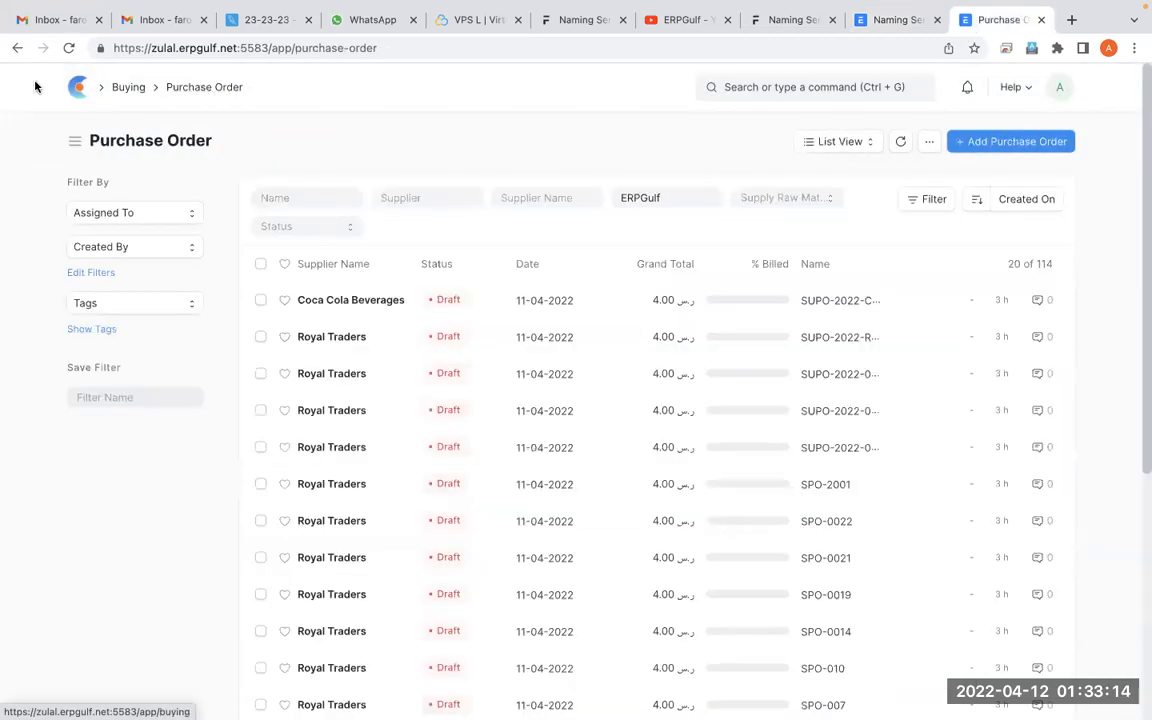
click(68, 48)
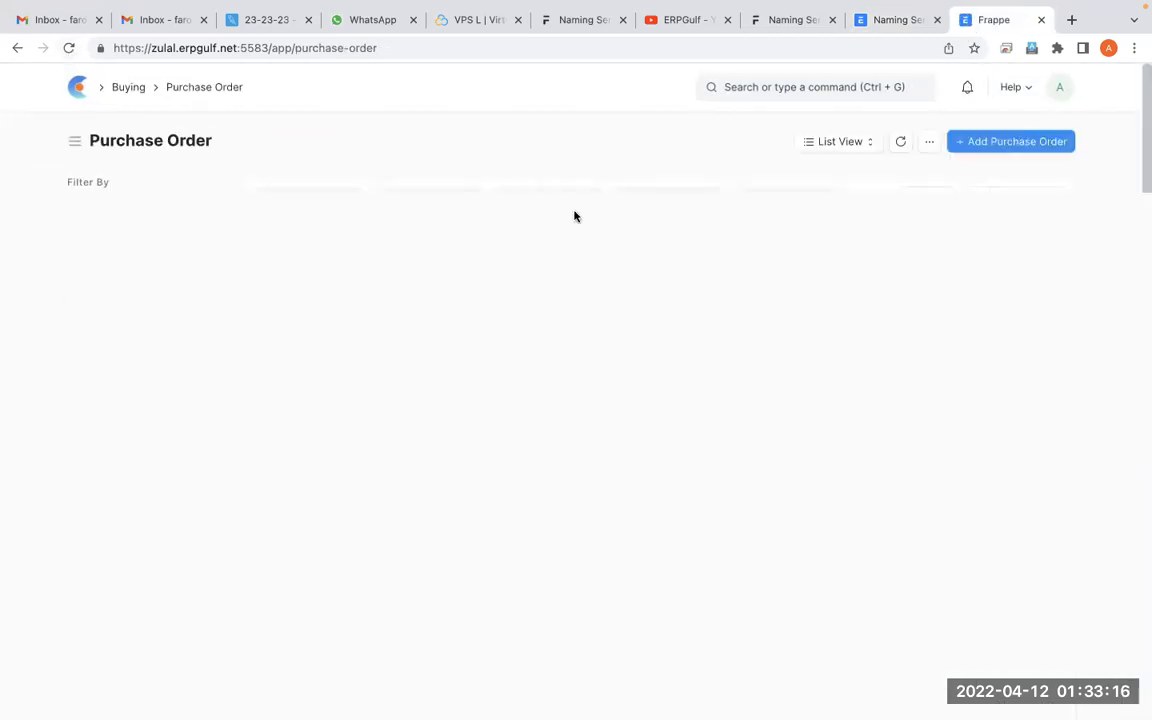
click(994, 144)
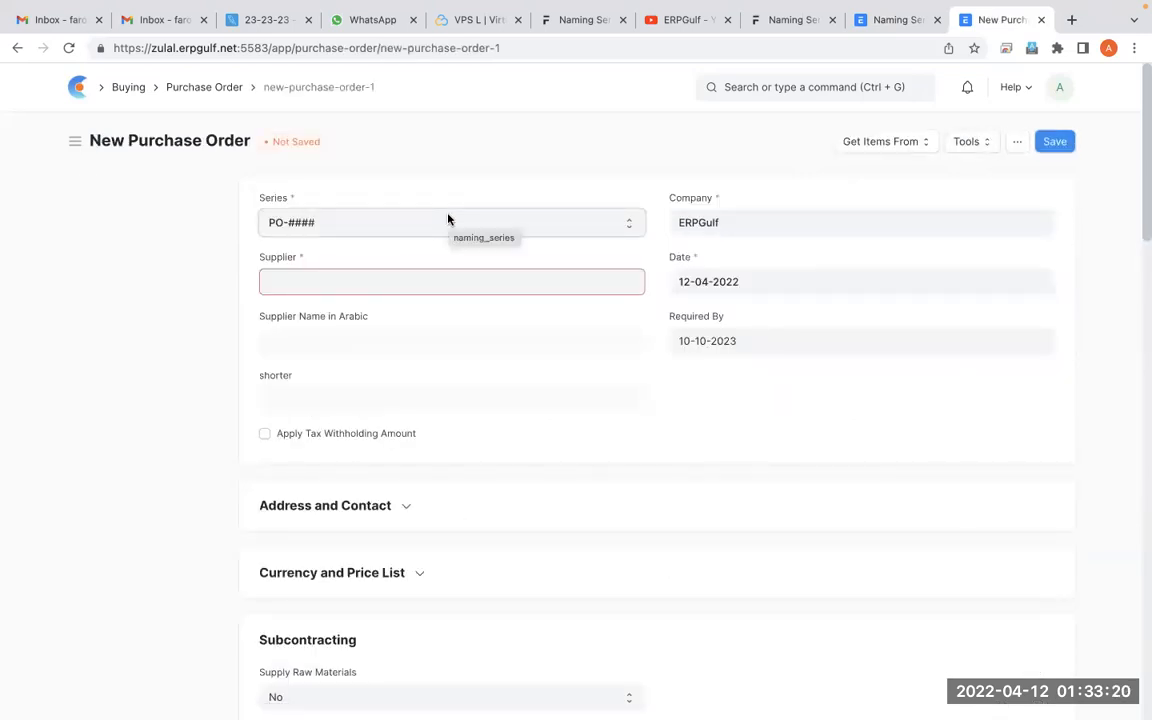
Circle the PO-#### value in the new order's Series field with a screen annotation and leave annotation mode
key(alt+Tab)
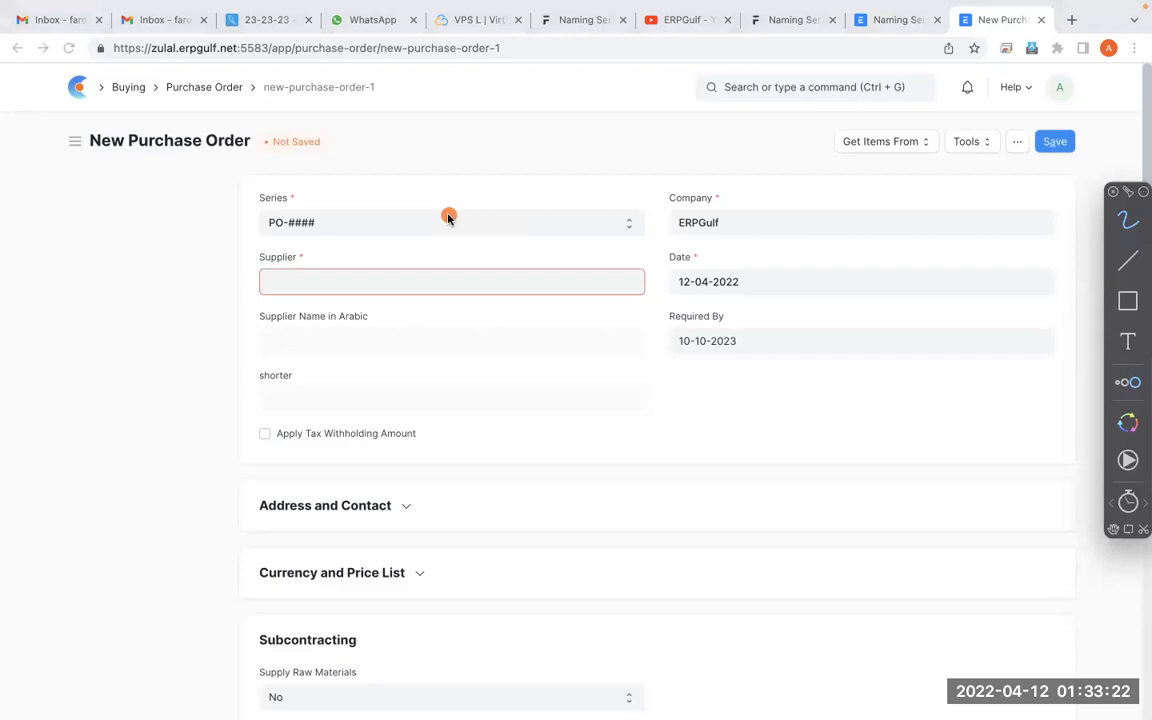
mouse_move(318, 174)
mouse_down()
mouse_move(215, 190)
mouse_move(371, 245)
mouse_move(230, 156)
mouse_up()
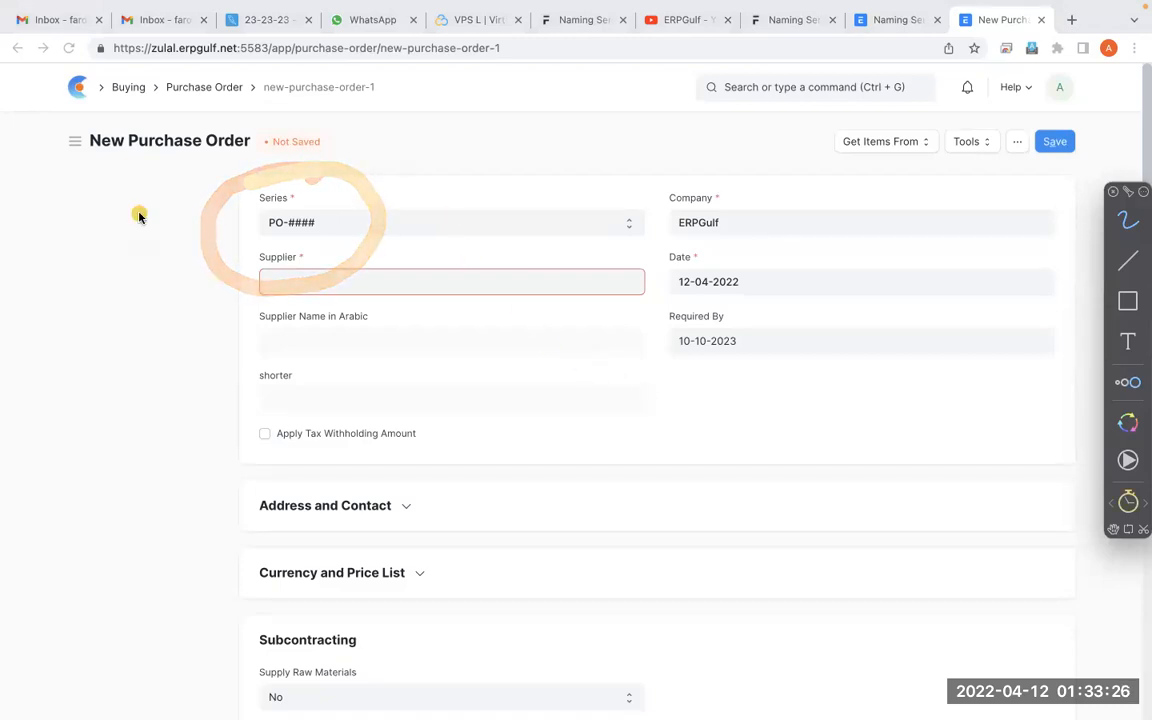
key(Escape)
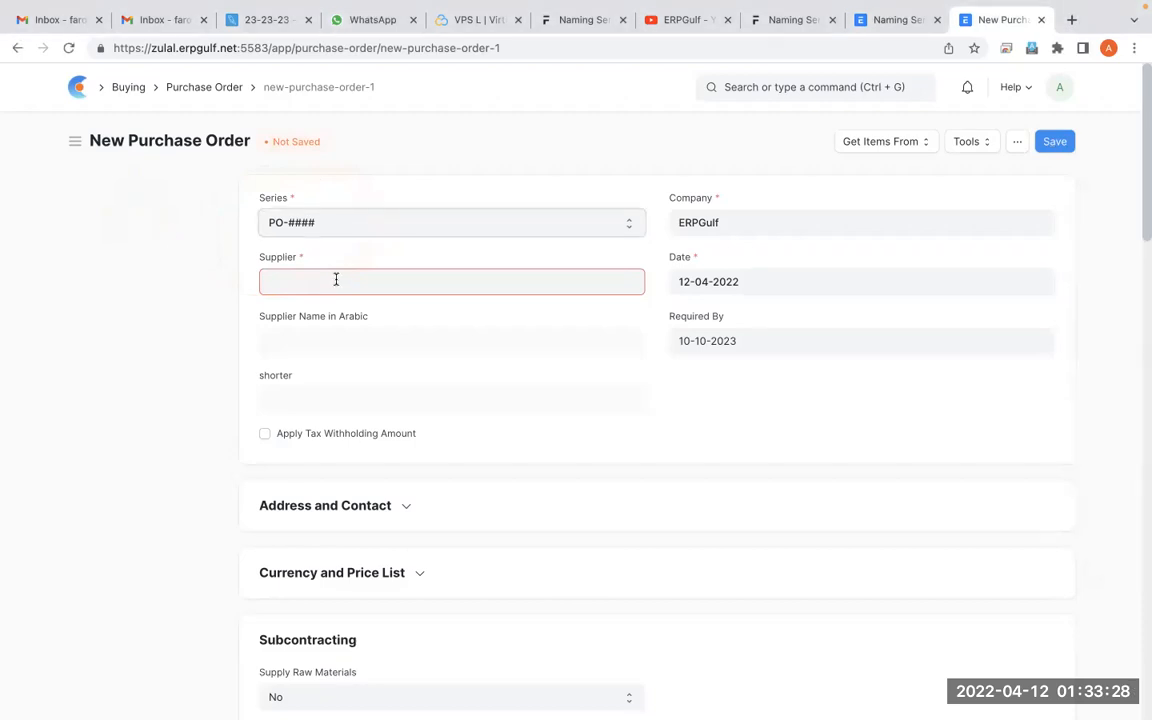
Fill the PO-#### purchase order with supplier Royal Traders and item Netflix in the first items row, and save it
click(337, 291)
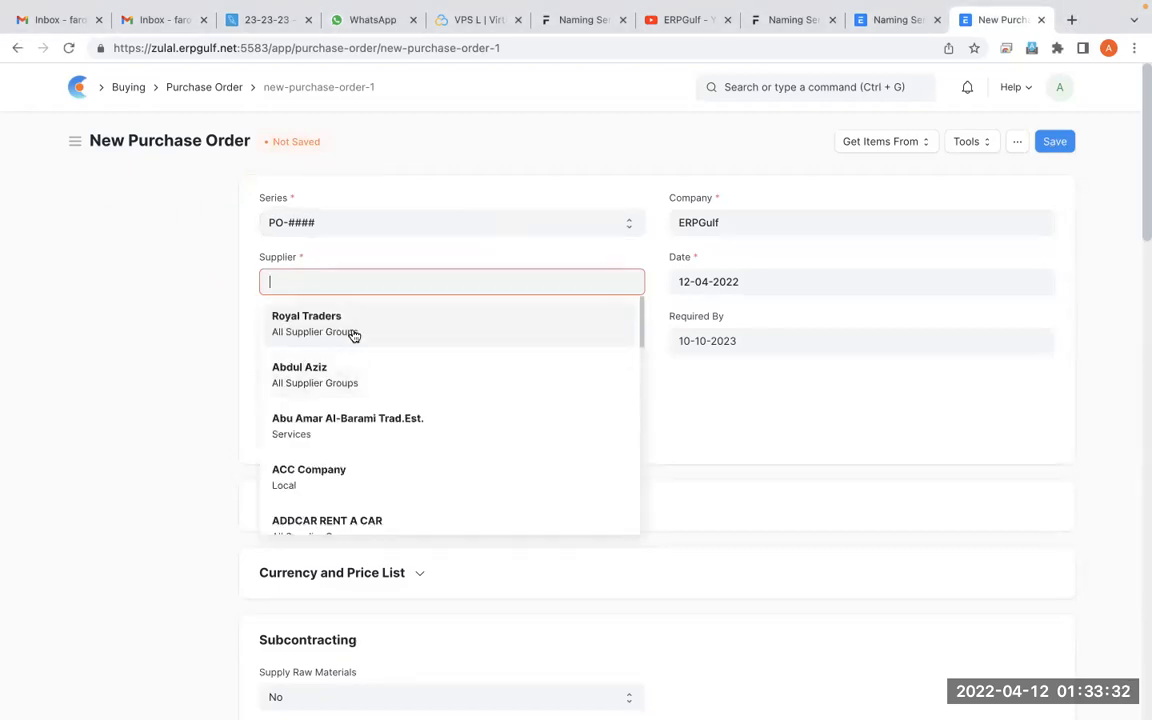
click(353, 335)
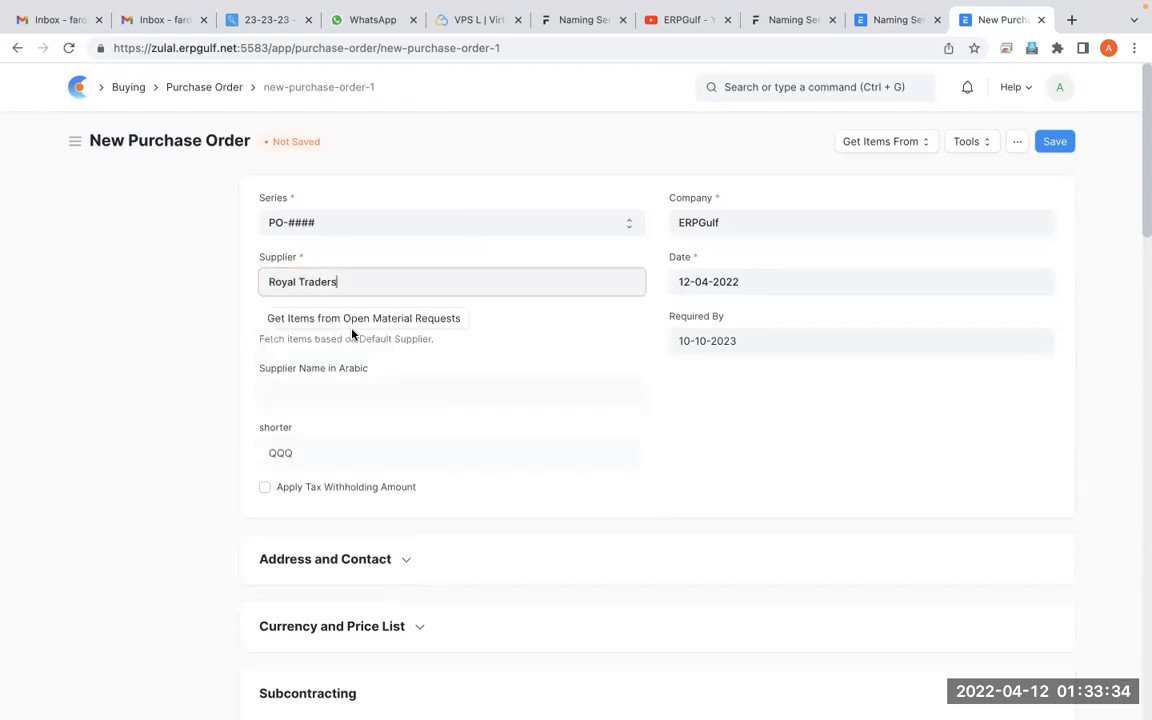
scroll(466, 391, down, 1)
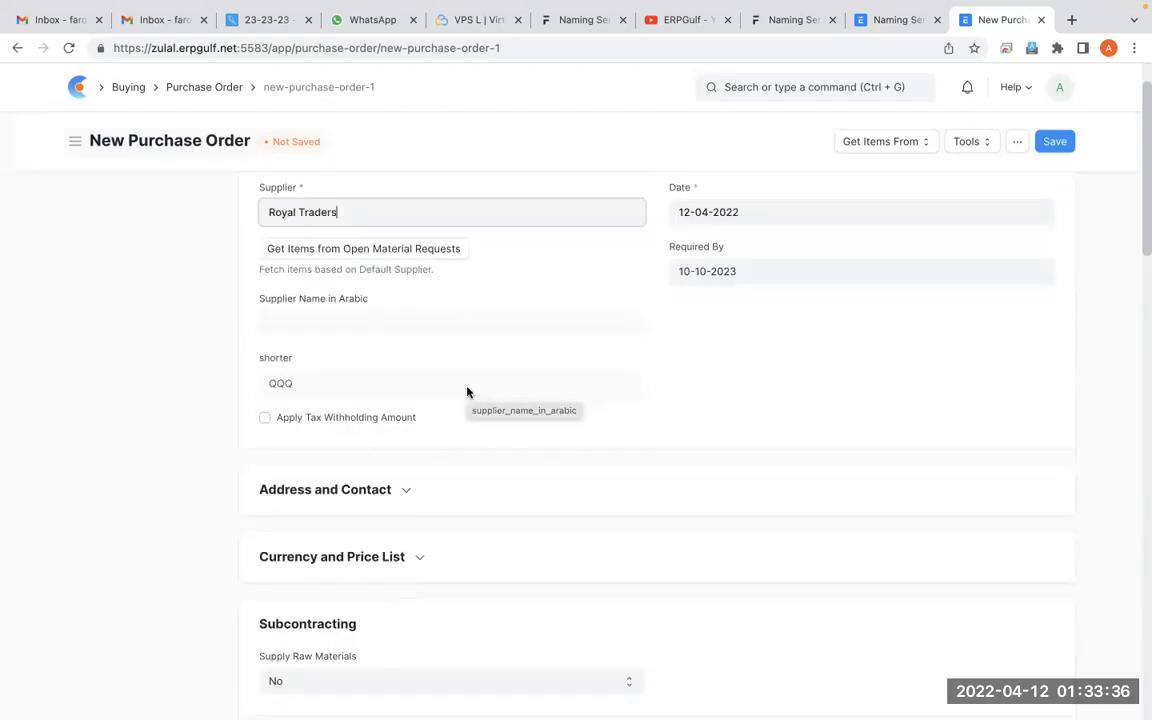
scroll(466, 391, down, 6)
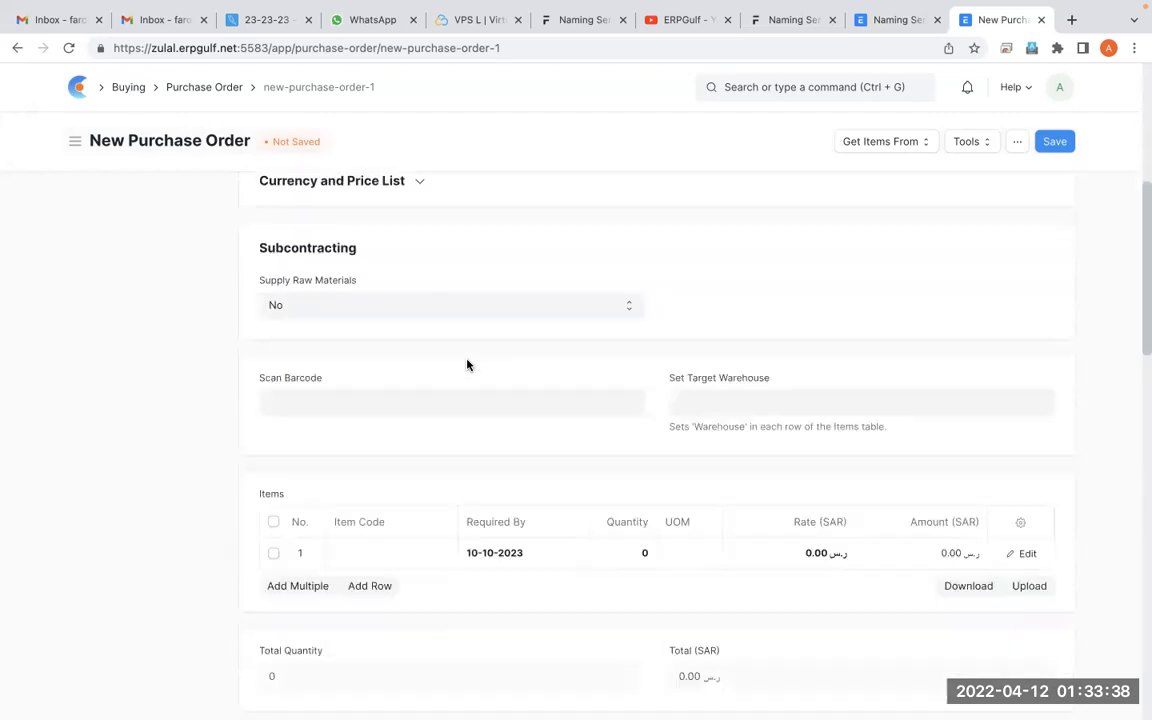
click(435, 322)
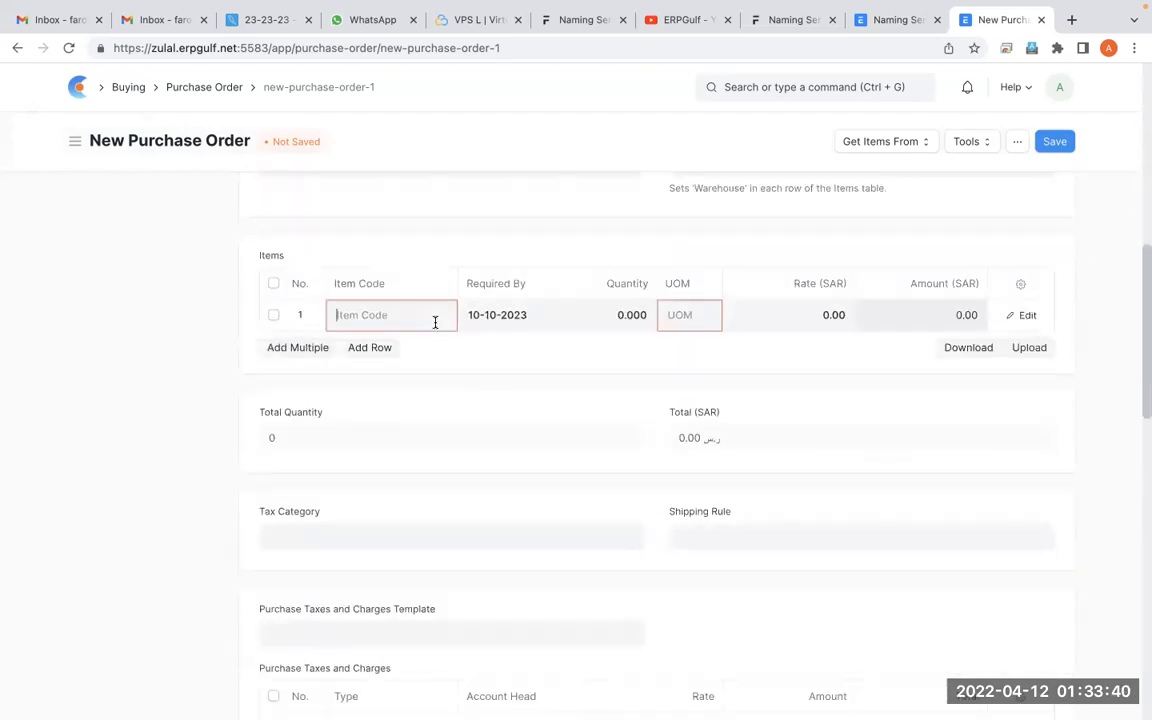
click(422, 372)
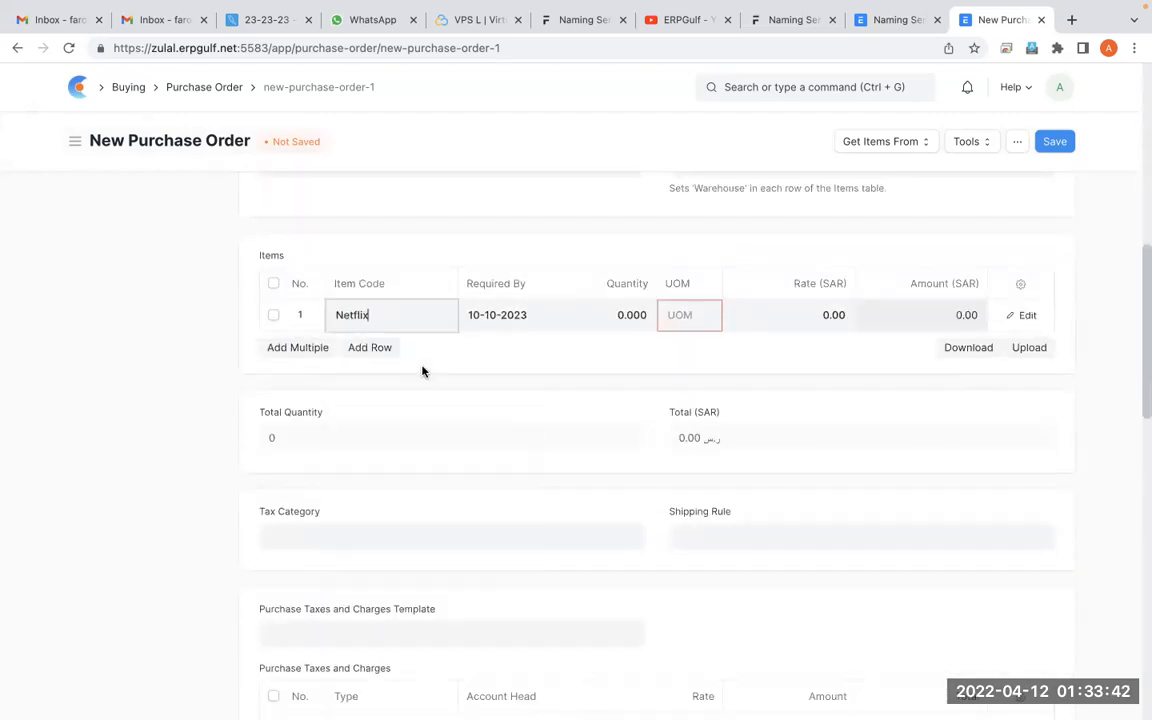
click(1054, 144)
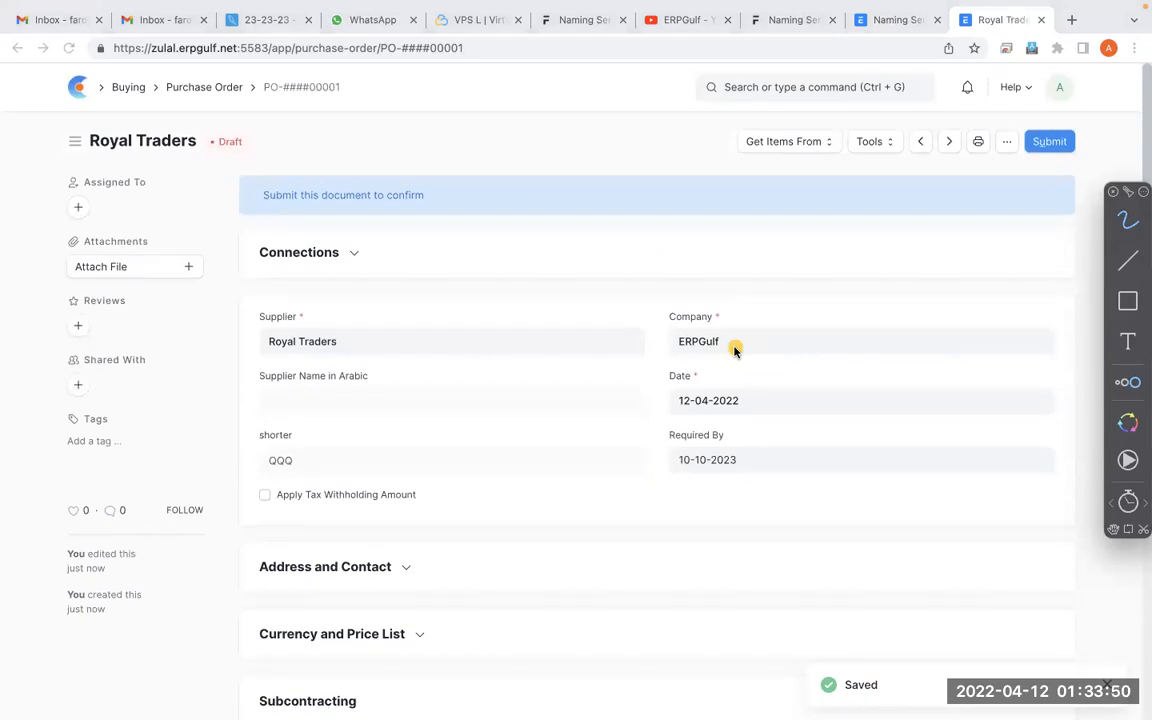
Mark the saved purchase order's ID in the breadcrumb with screen annotations
mouse_move(372, 58)
mouse_down()
mouse_move(312, 48)
mouse_move(186, 76)
mouse_move(380, 108)
mouse_move(225, 38)
mouse_move(322, 110)
mouse_up()
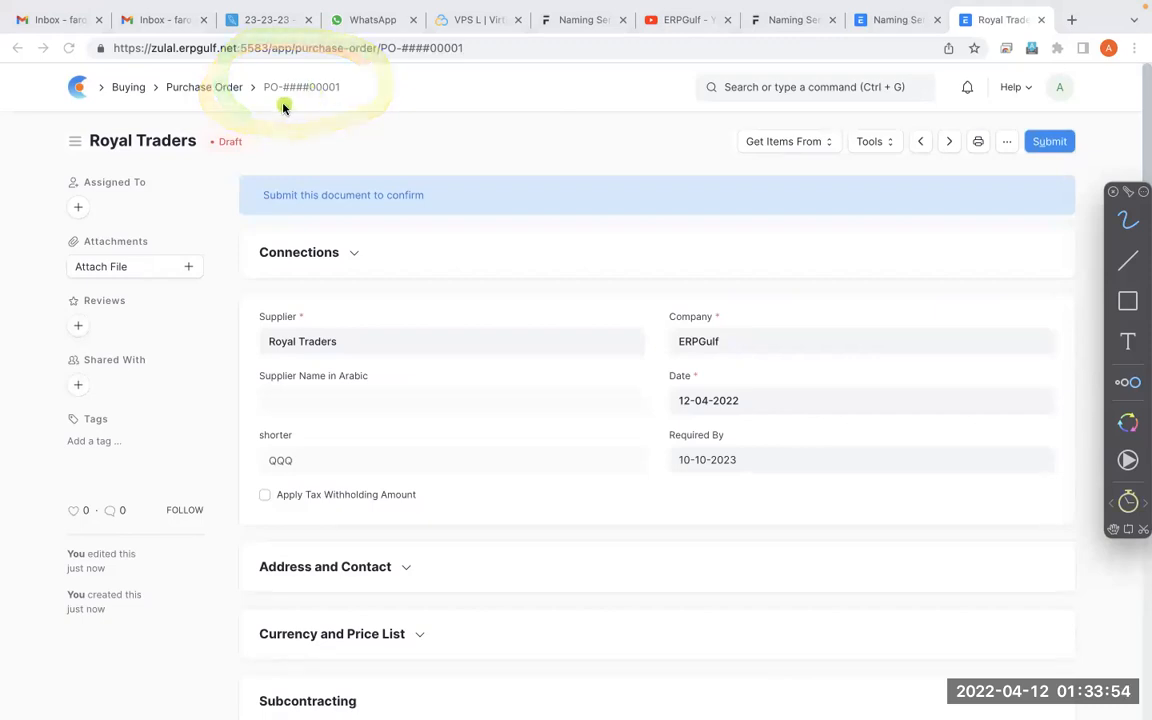
drag(285, 93, 307, 88)
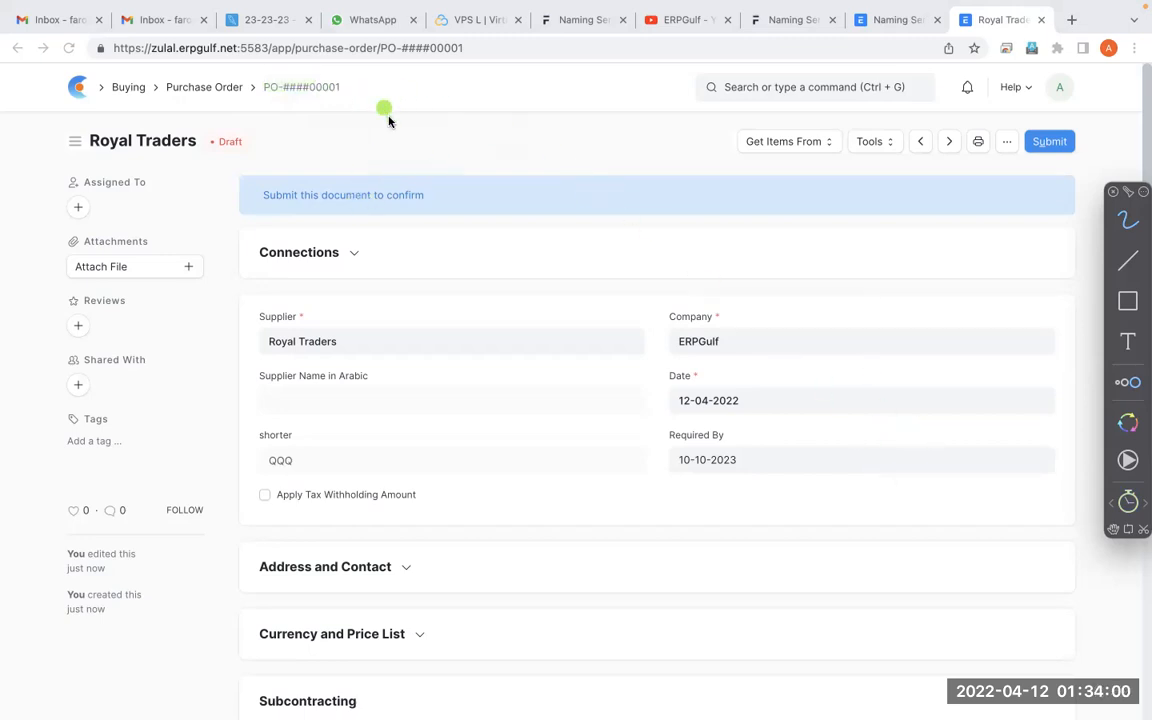
mouse_move(336, 55)
mouse_down()
mouse_move(245, 108)
mouse_move(342, 75)
mouse_move(257, 46)
mouse_move(225, 55)
mouse_up()
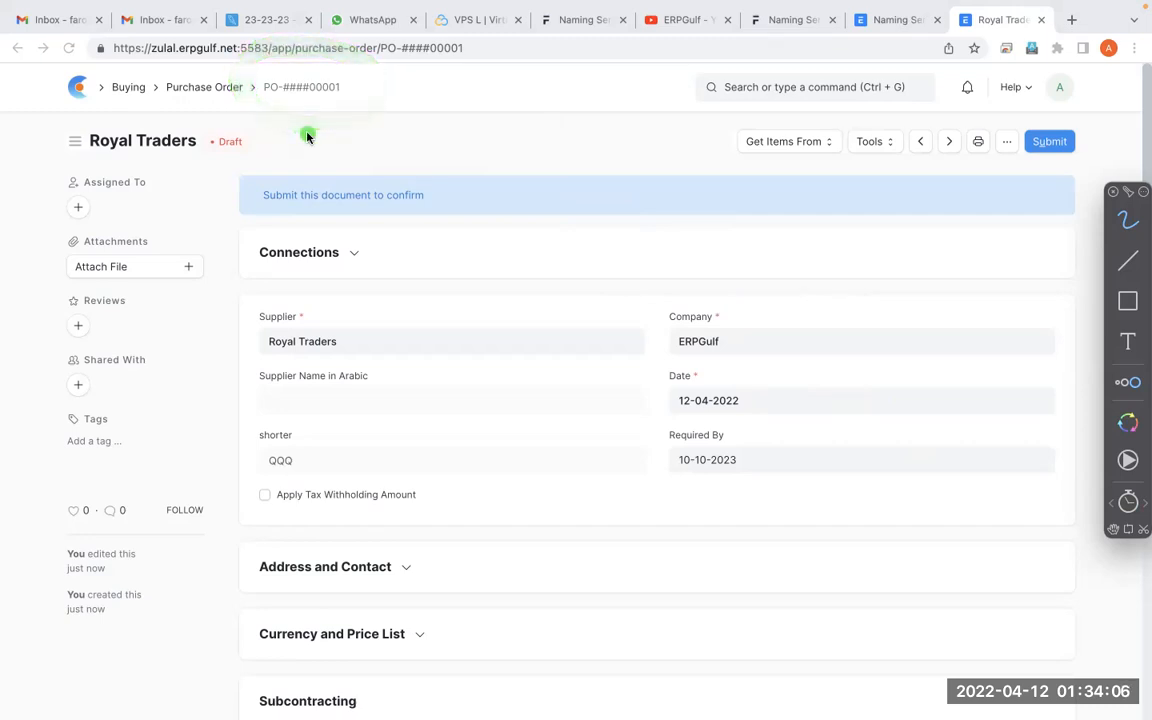
In the Naming Series list for Purchase Order, change the first series to PO-.####. with dots around the hashes
click(887, 19)
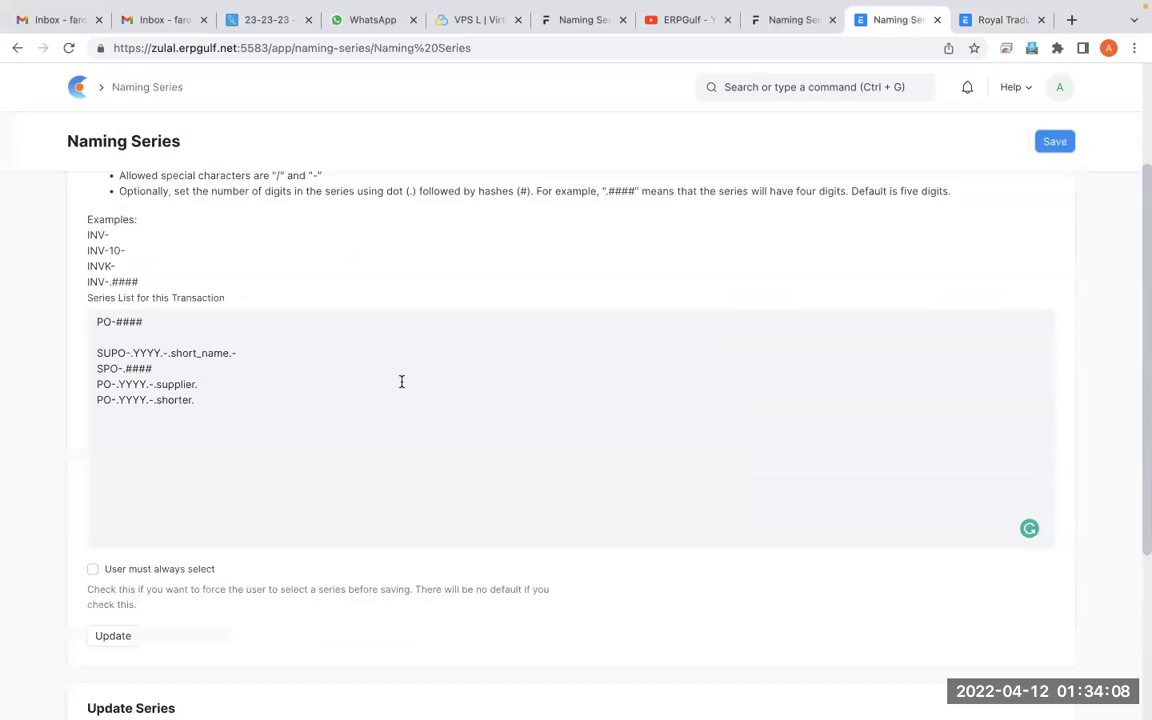
click(192, 328)
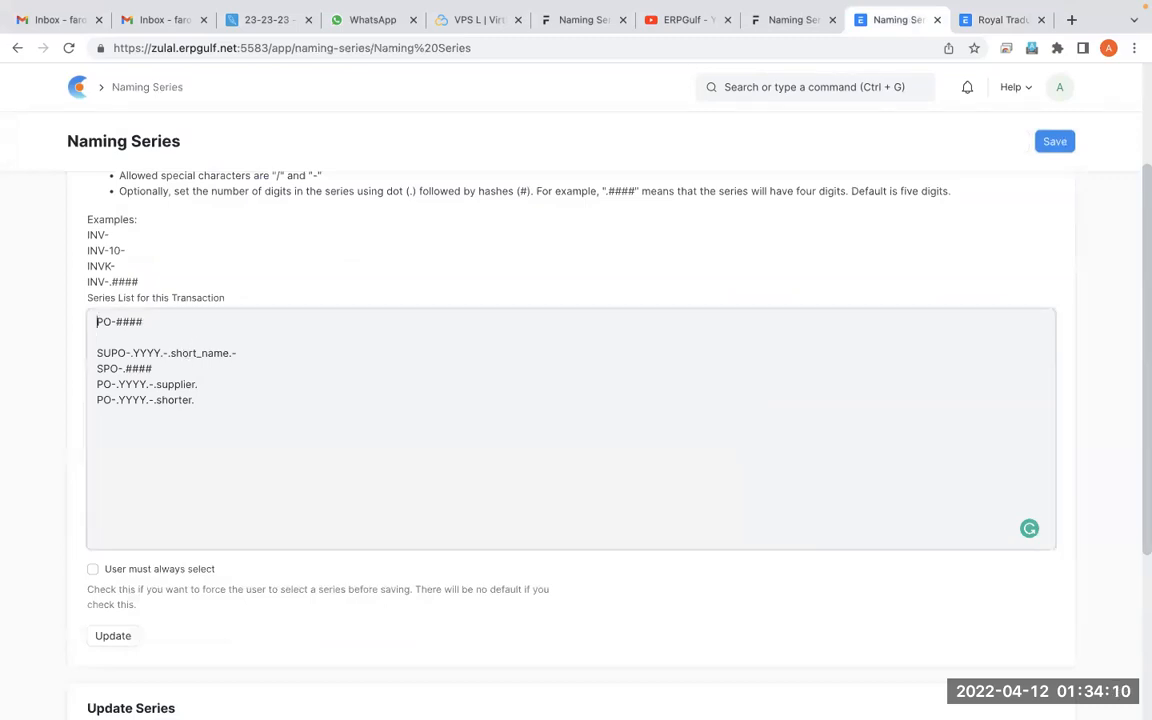
click(111, 322)
drag(115, 321, 142, 321)
click(115, 321)
text(.)
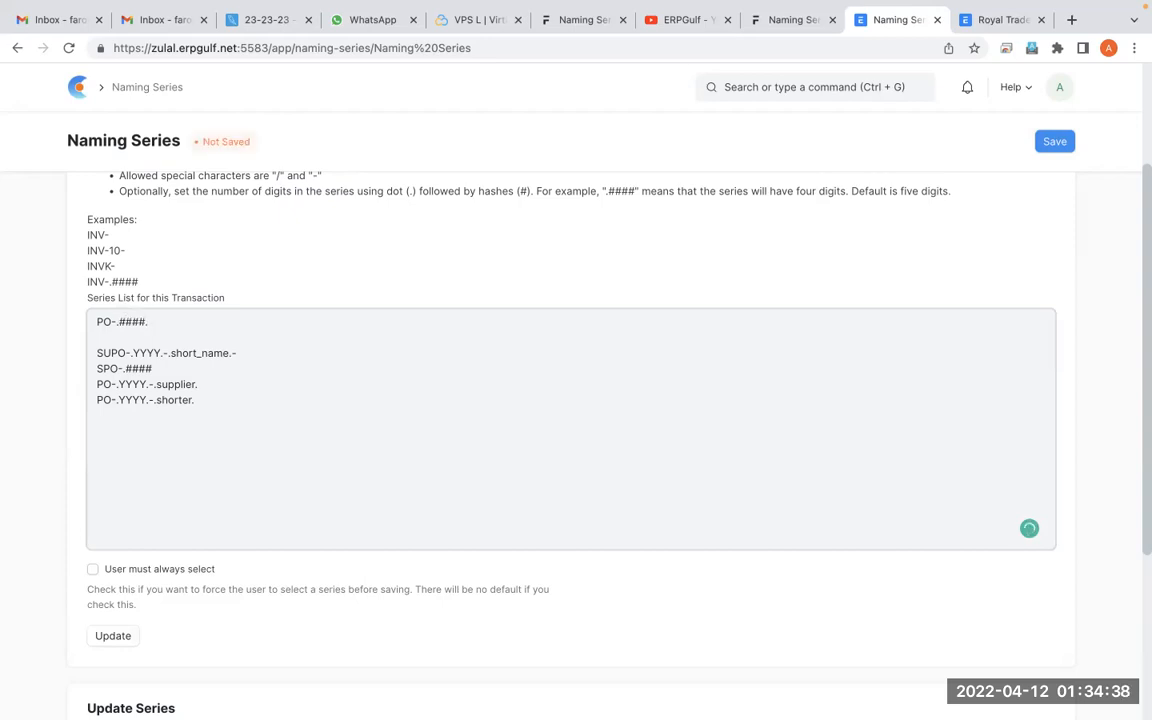
Save Naming Series, update the series list with the PO-.####. entry, and dismiss the message
click(1050, 146)
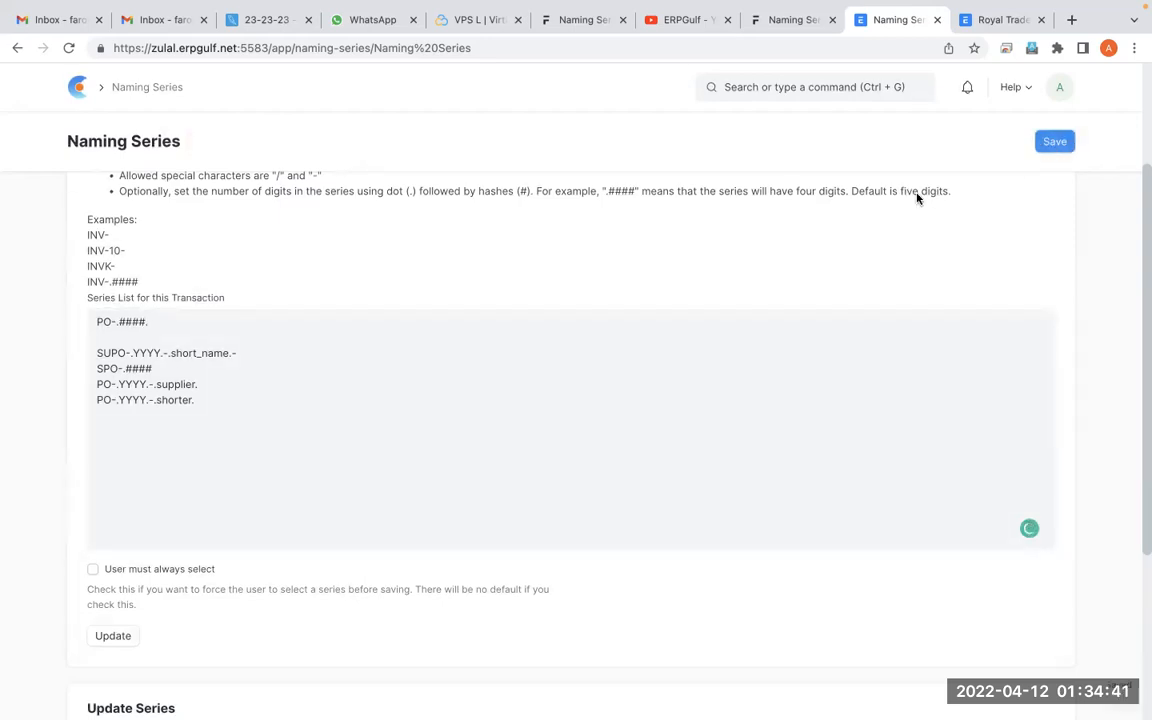
click(116, 637)
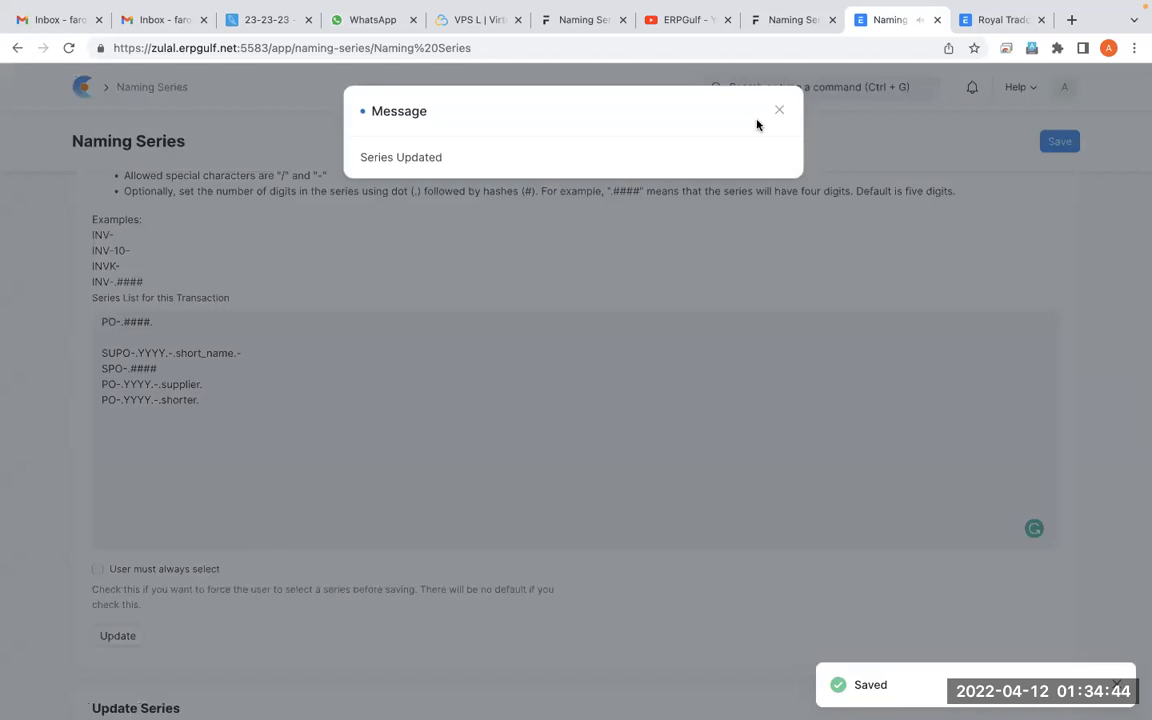
click(773, 116)
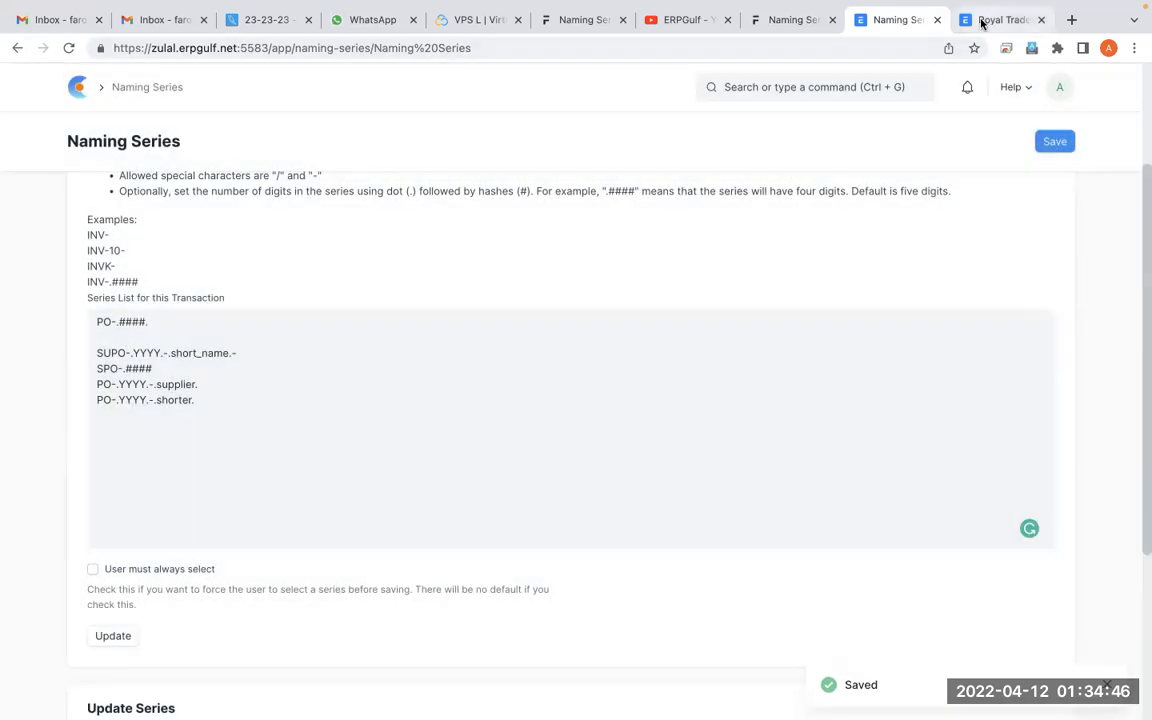
Go back from the saved order to the Purchase Order list, reload it and add another purchase order
click(985, 20)
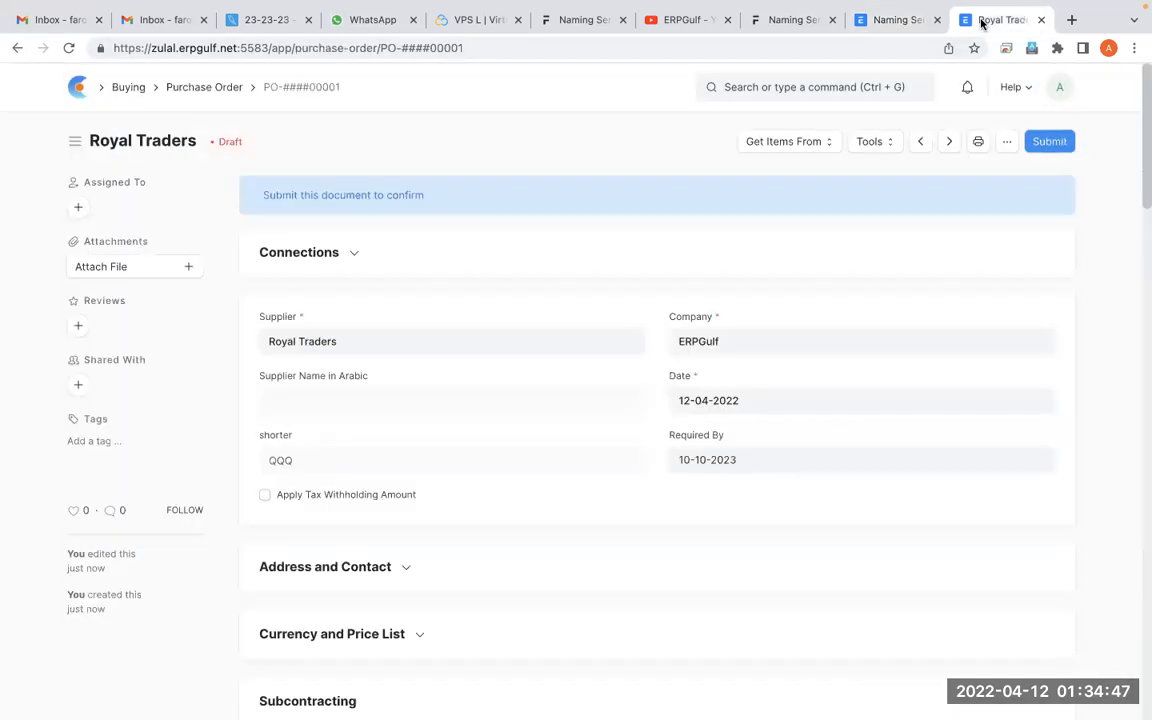
click(231, 90)
key(ctrl+shift+r)
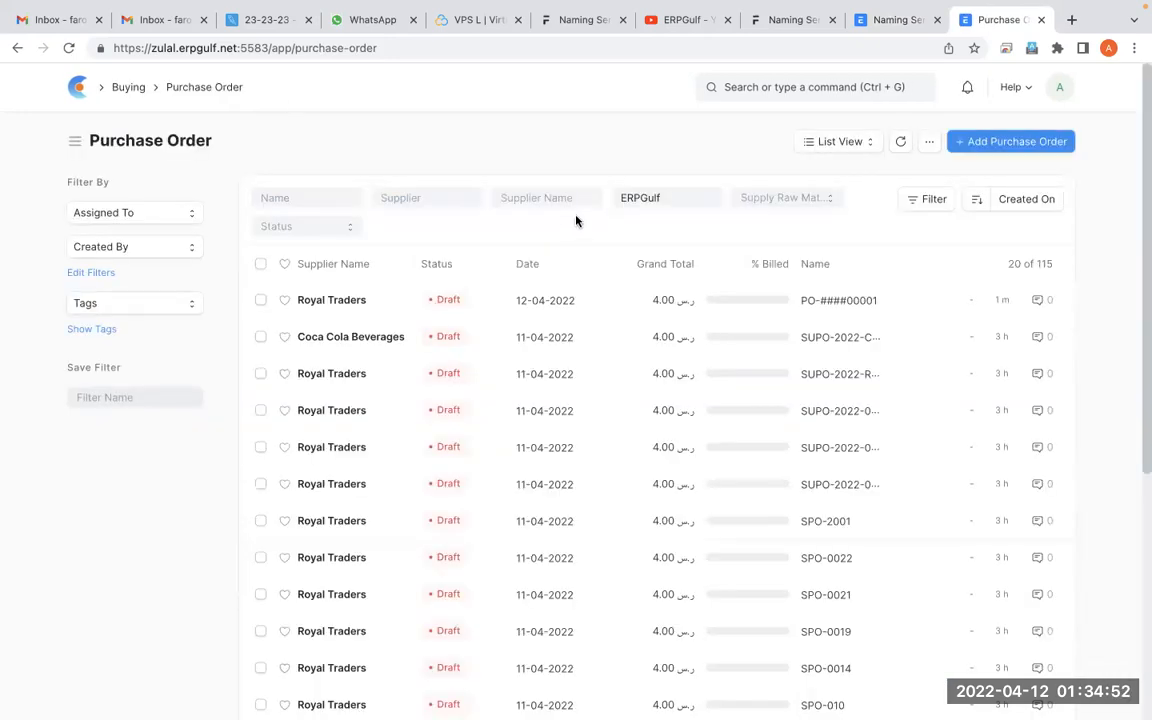
click(1018, 146)
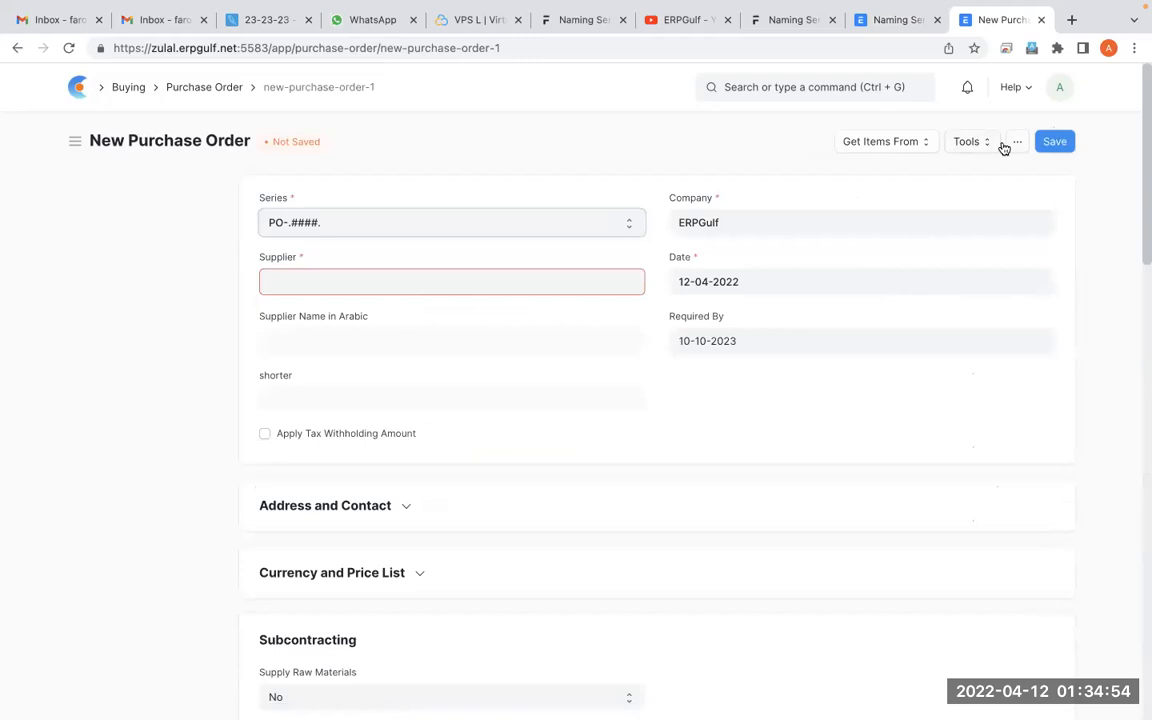
Set supplier Royal Traders and item Netflix on the PO-.####. purchase order and save it
click(430, 280)
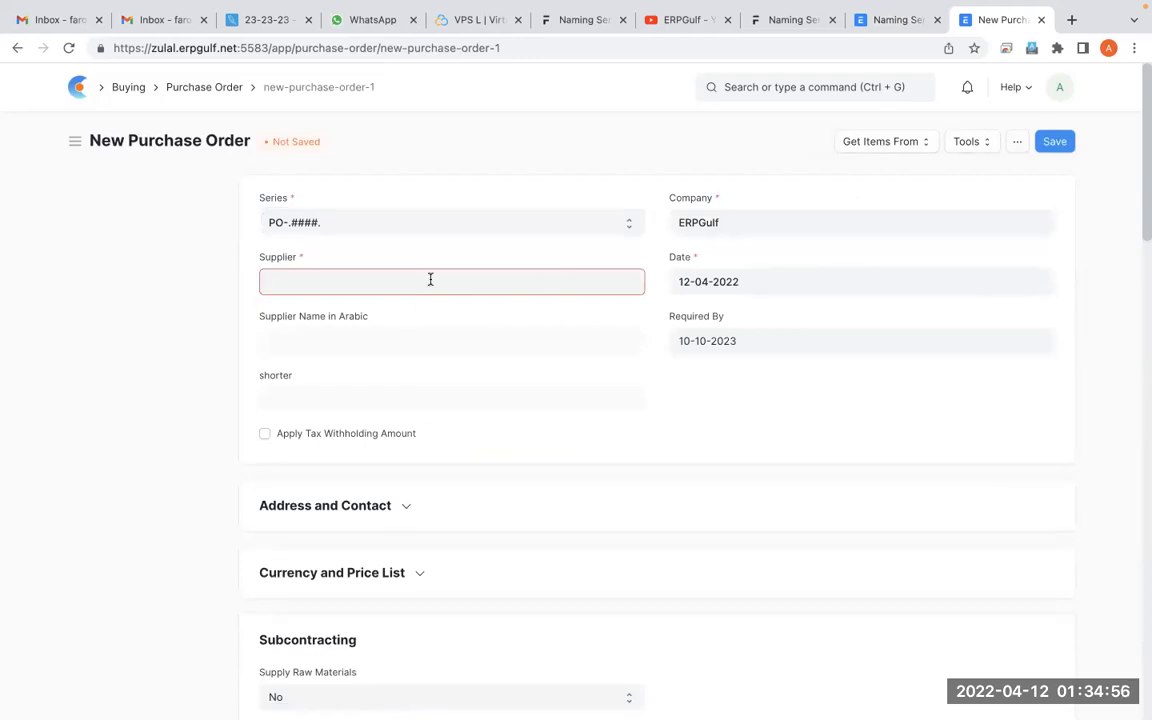
click(409, 332)
scroll(612, 530, down, 3)
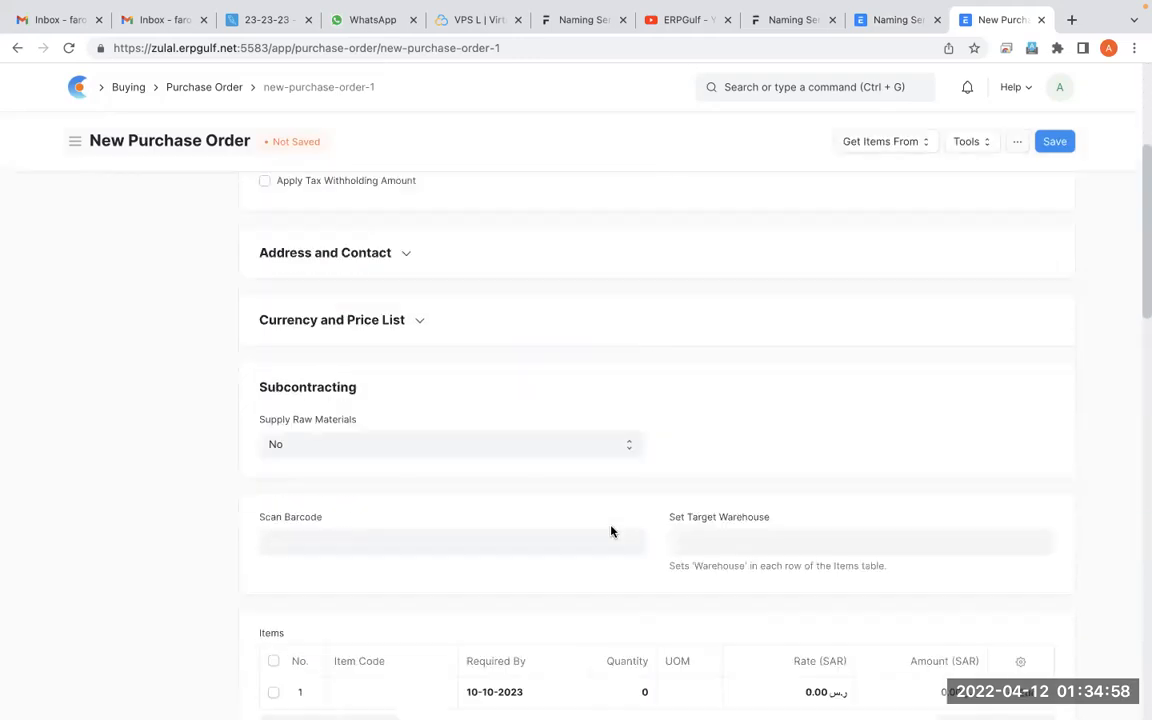
scroll(612, 531, down, 1)
click(424, 637)
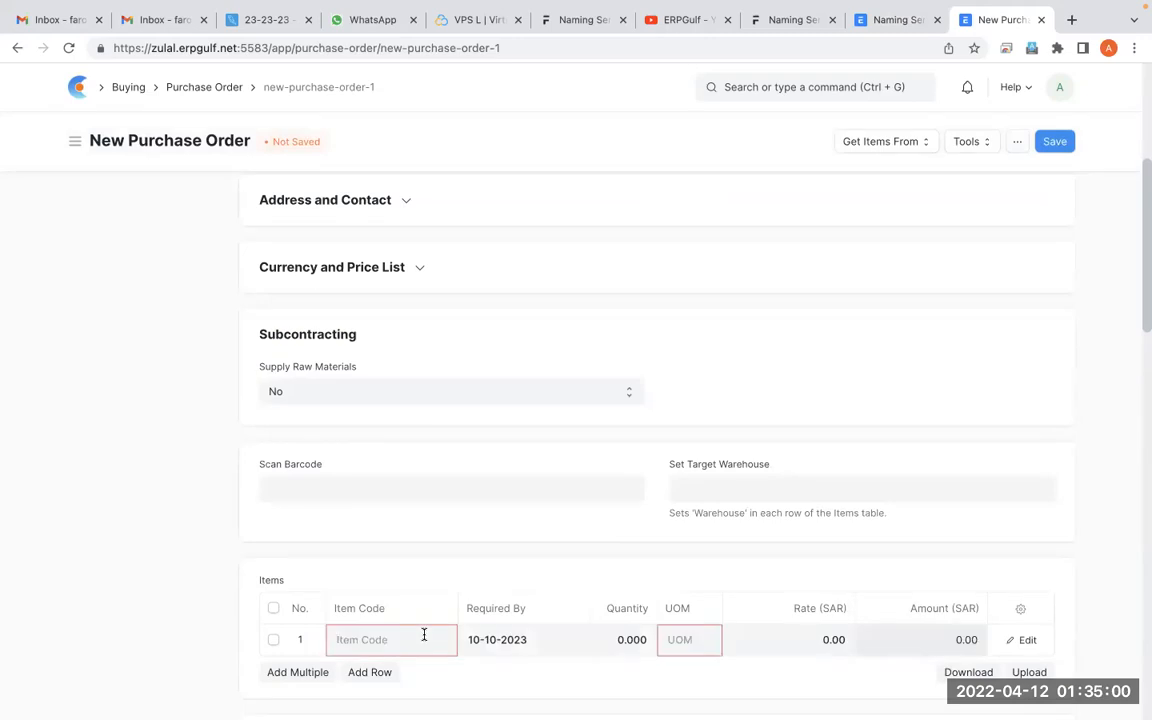
click(388, 674)
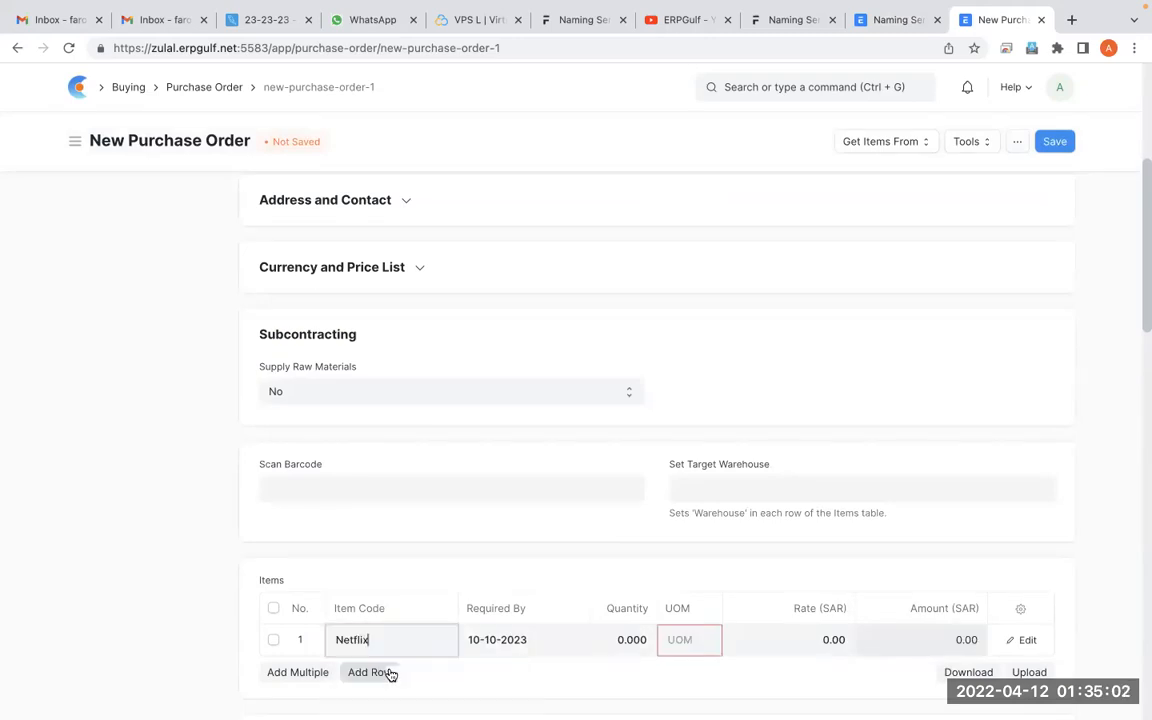
scroll(890, 492, down, 1)
key(ctrl+s)
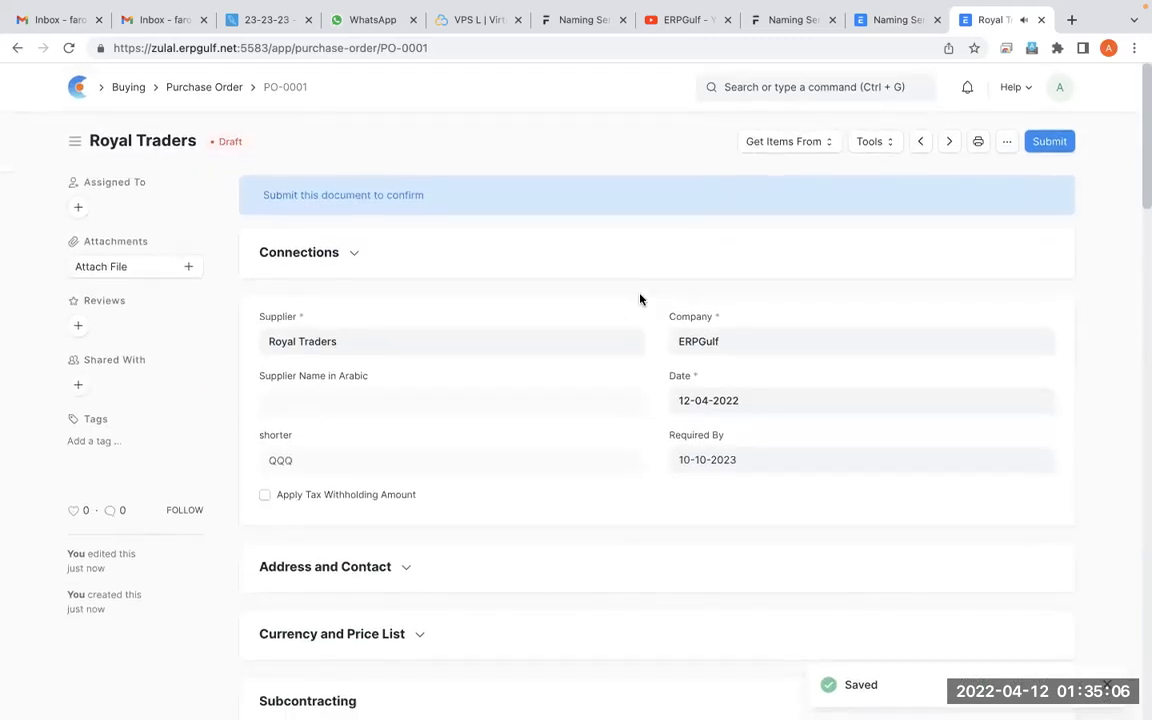
Circle the ID of the order saved with the dotted series using a screen annotation
key(ctrl+shift+a)
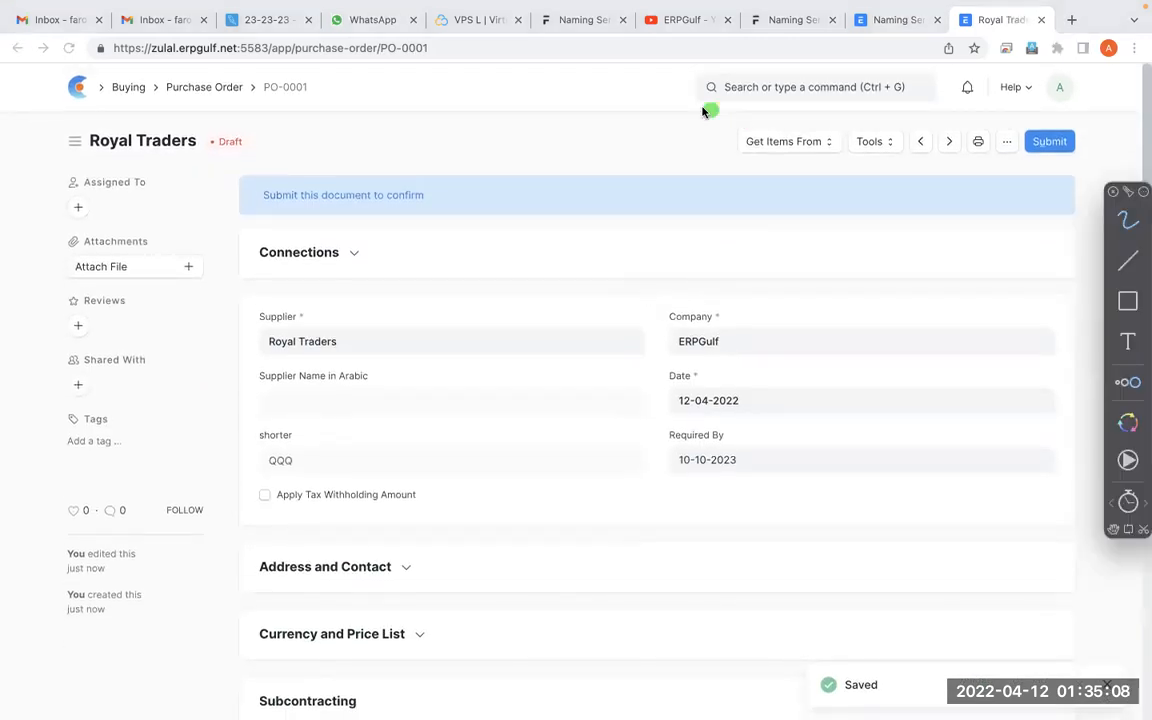
mouse_move(351, 62)
mouse_down()
mouse_move(205, 72)
mouse_move(332, 105)
mouse_move(300, 52)
mouse_move(326, 87)
mouse_move(239, 74)
mouse_move(315, 96)
mouse_move(329, 82)
mouse_move(238, 118)
mouse_move(306, 86)
mouse_up()
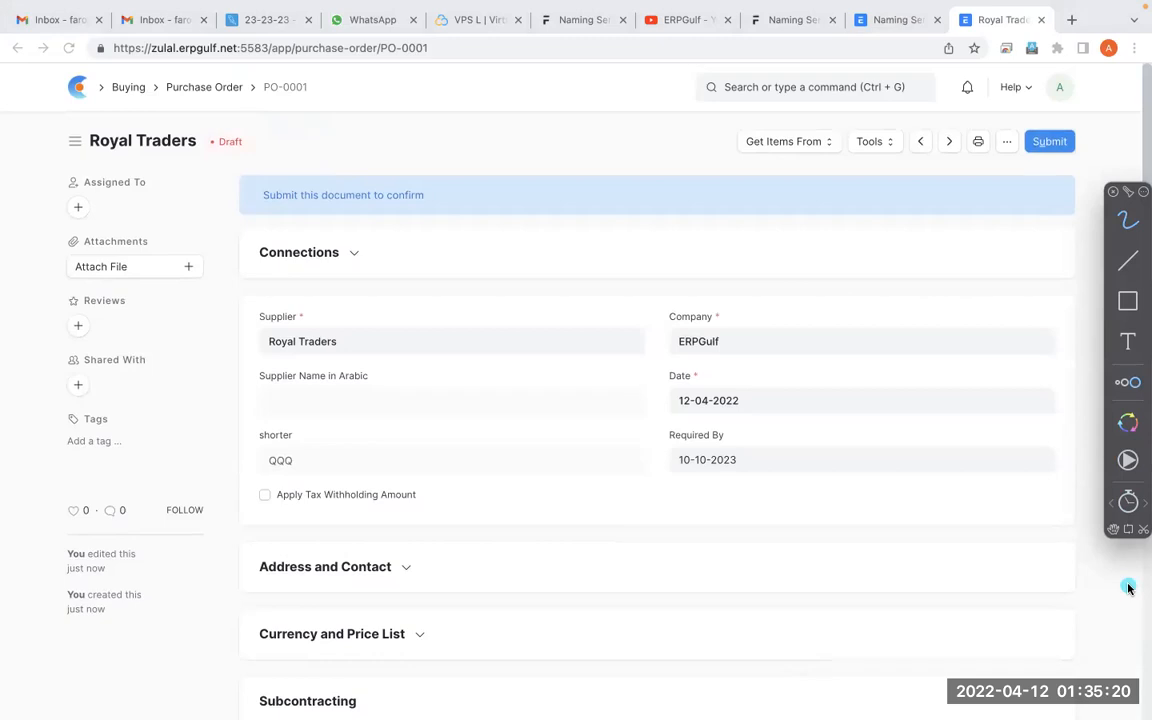
Shorten the first Purchase Order entry in the Naming Series list to PO- by removing its hash part
mouse_move(905, 13)
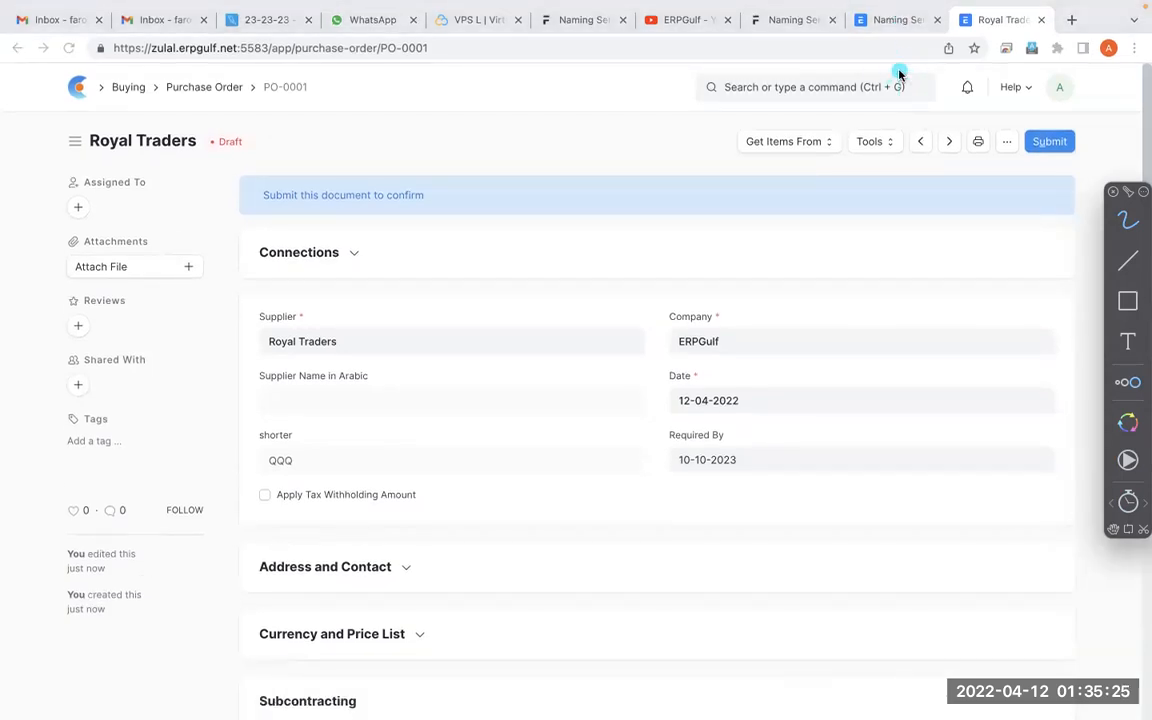
click(893, 19)
click(175, 328)
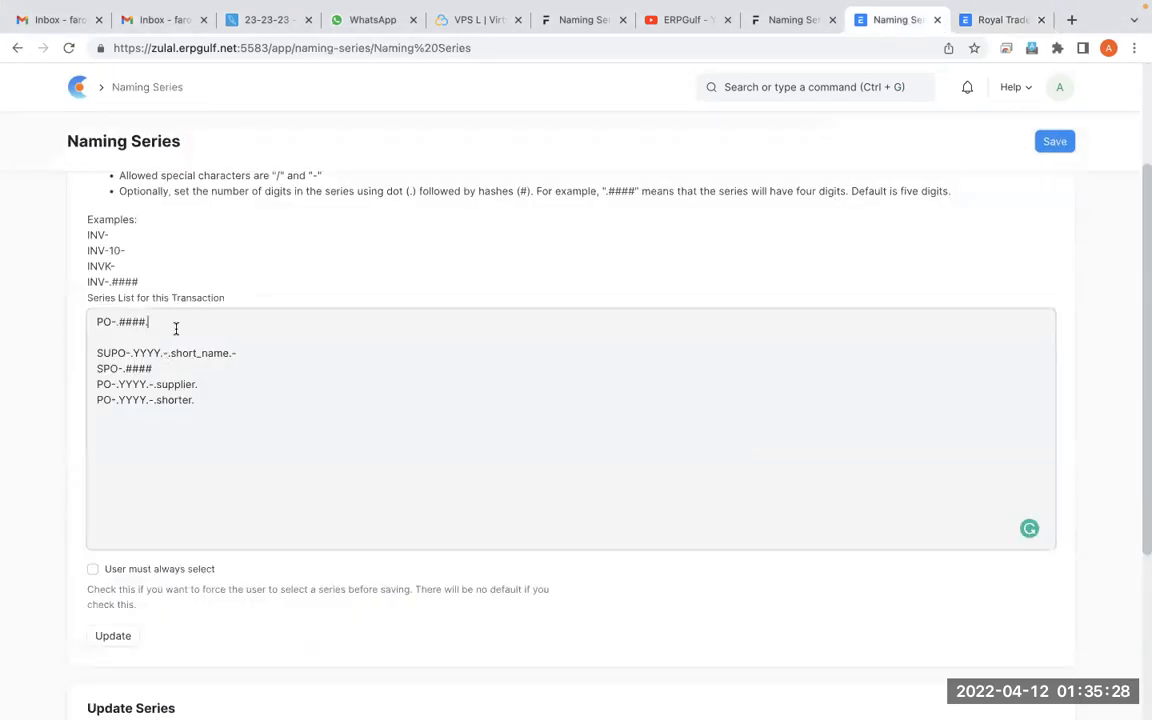
key(BackSpace)
drag(148, 322, 132, 322)
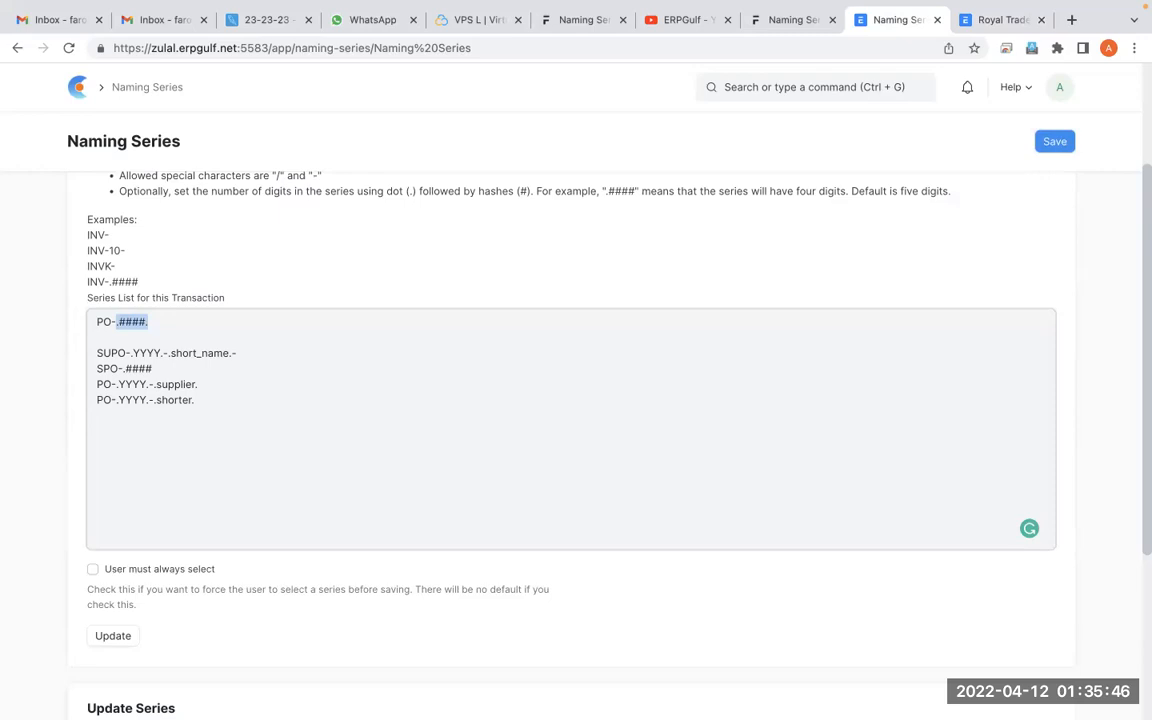
key(BackSpace)
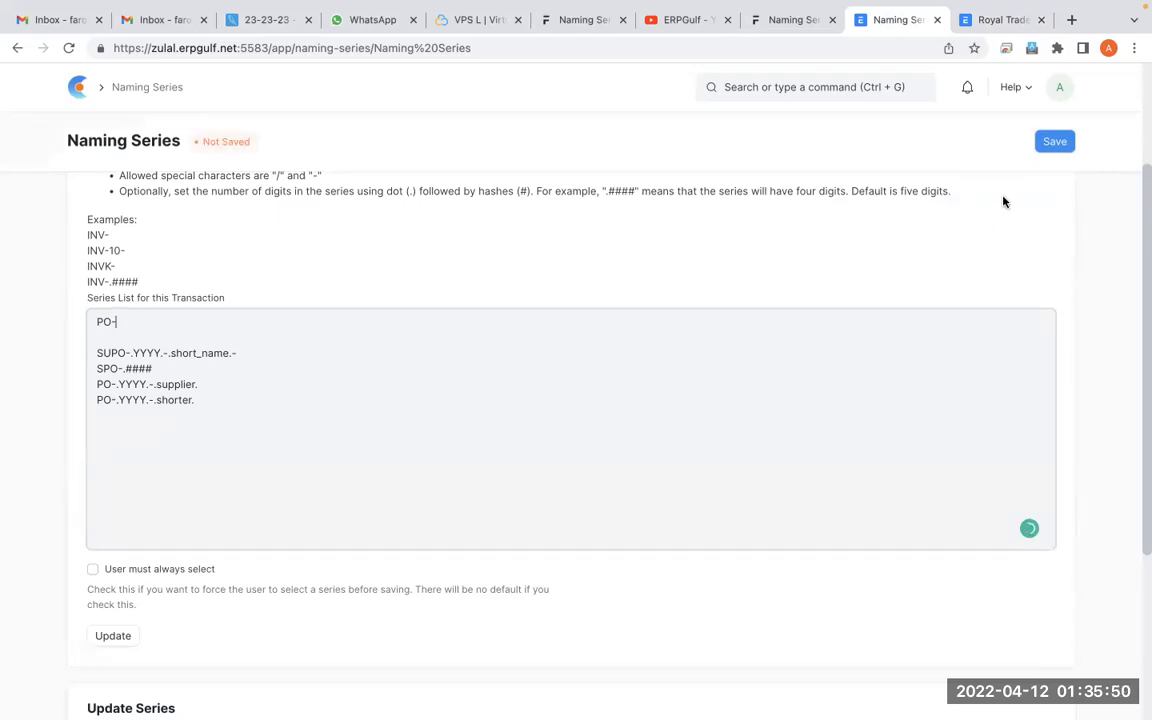
Save Naming Series, update the series list with the PO- entry, and dismiss the message
click(1055, 145)
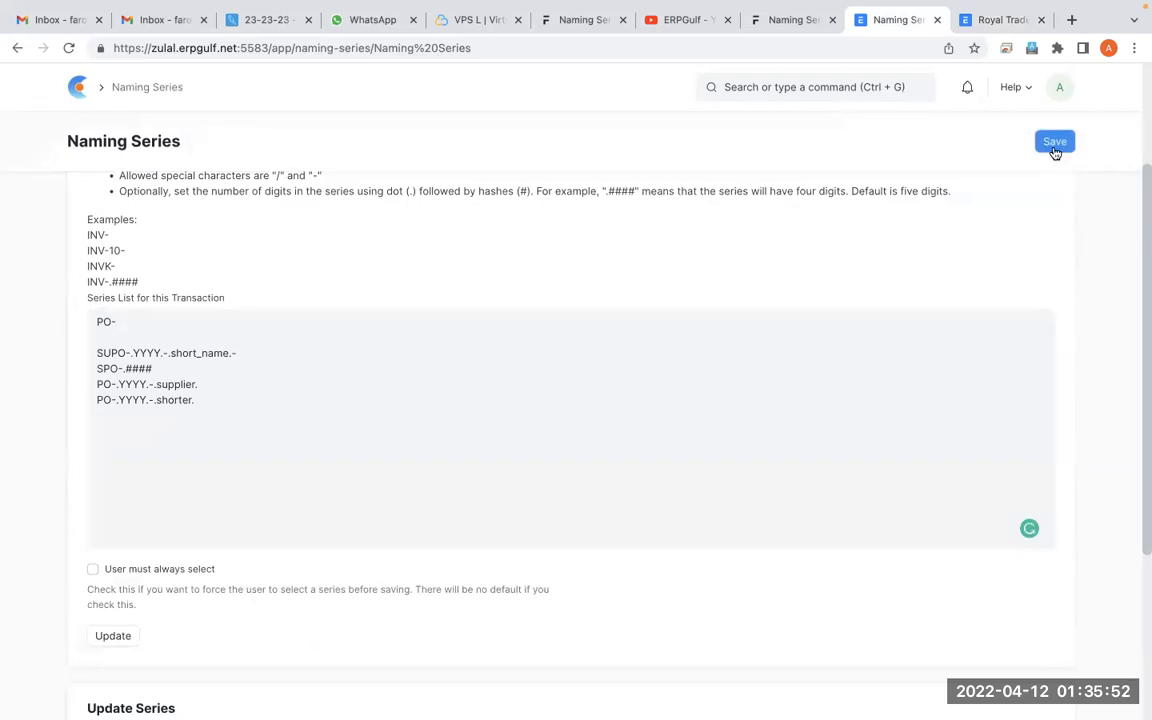
click(115, 637)
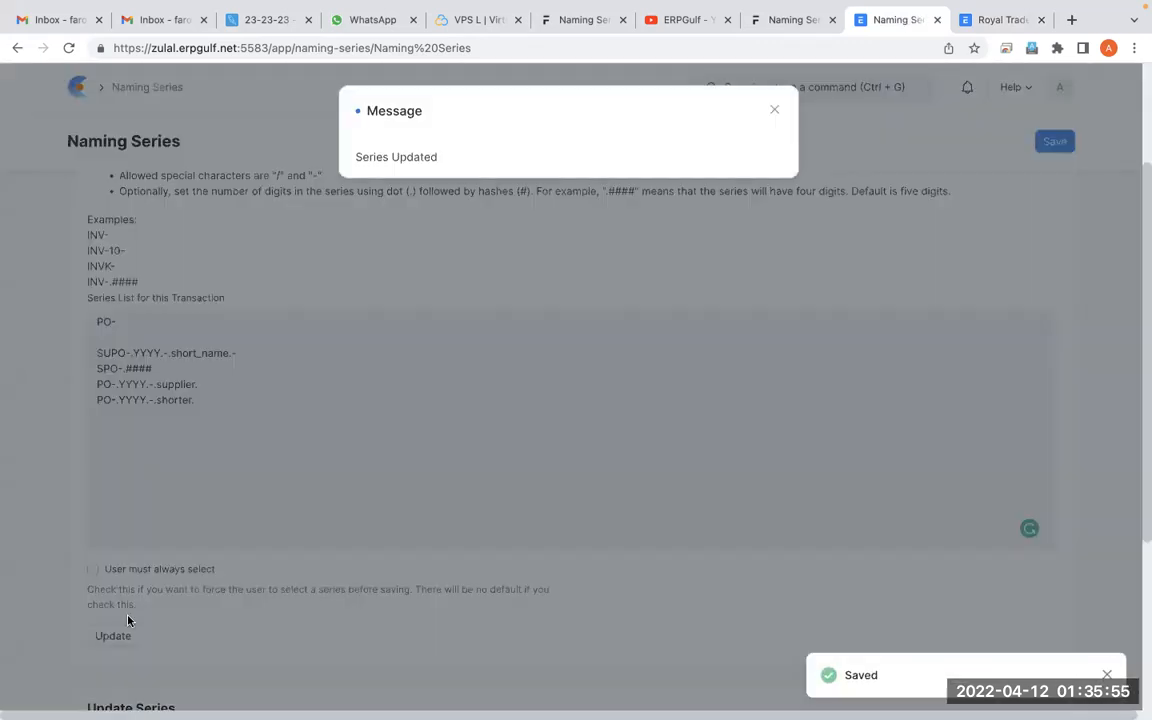
click(781, 112)
Return to the Purchase Order list from the open order, reload it and add a new purchase order
click(963, 20)
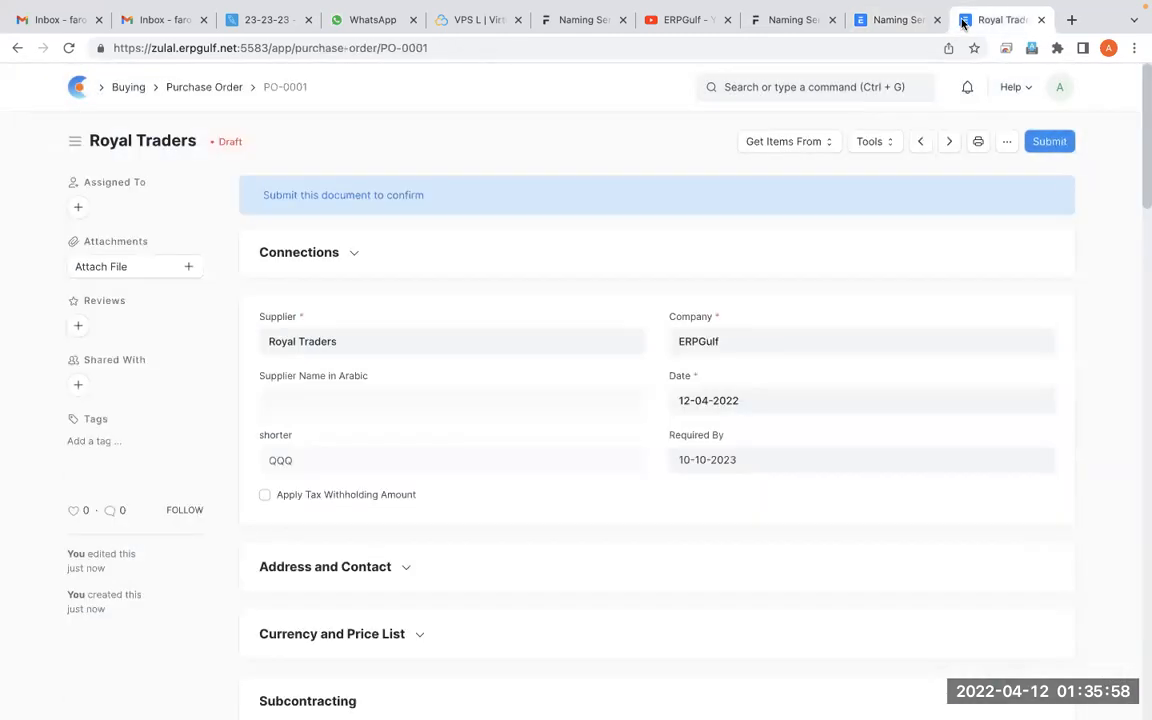
click(210, 89)
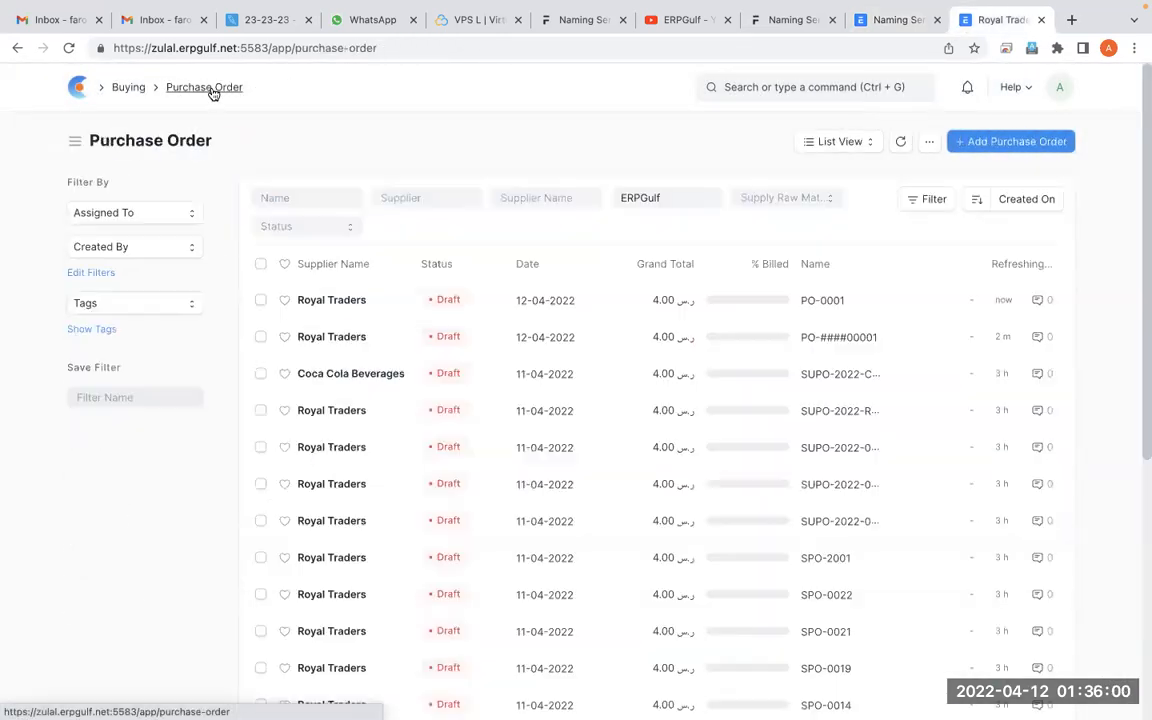
key(super+shift+r)
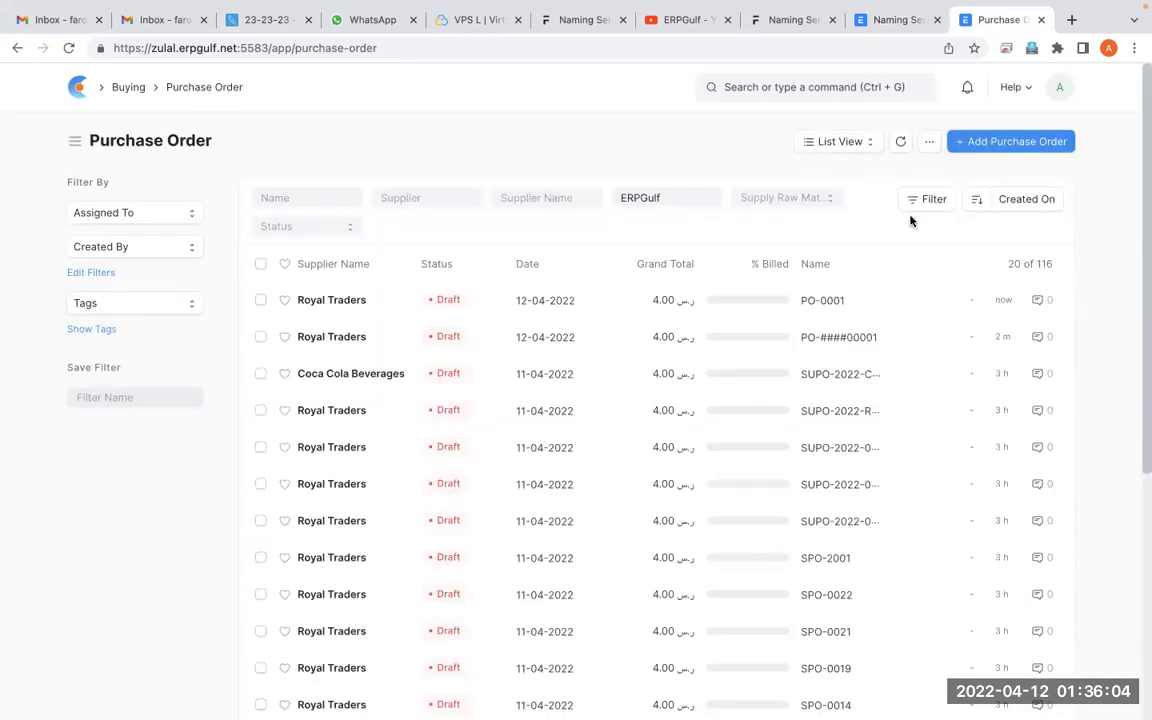
click(998, 143)
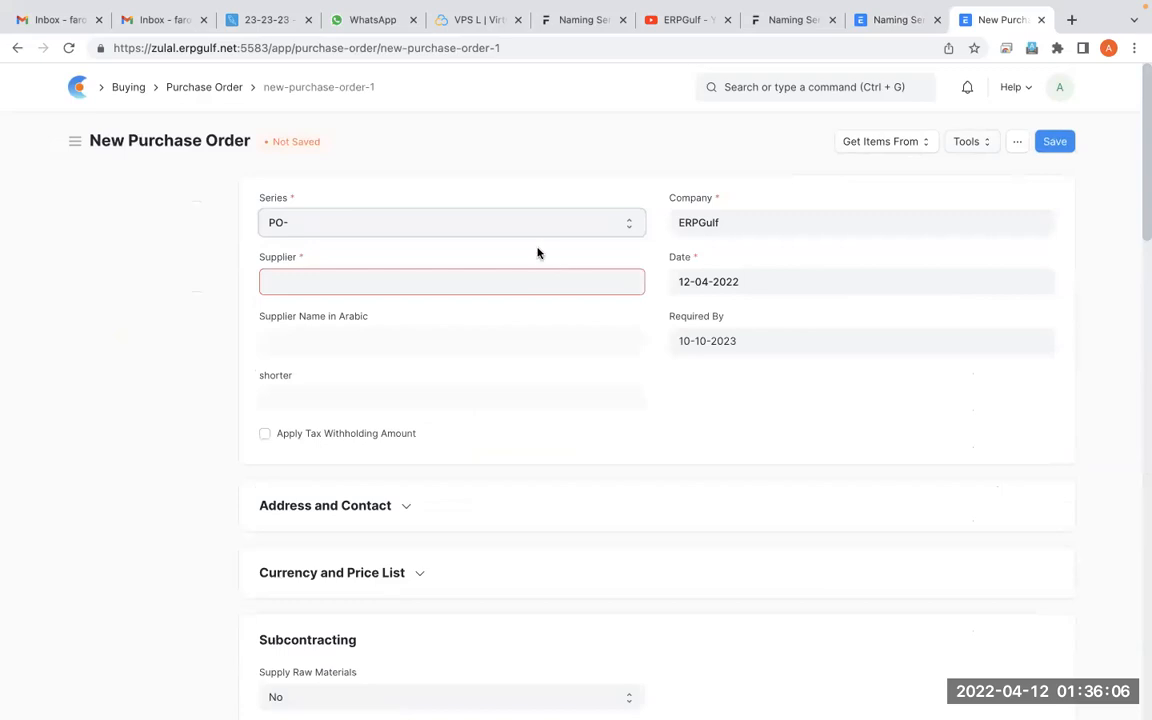
Set supplier Royal Traders and item Netflix on the PO- purchase order and save it
click(510, 280)
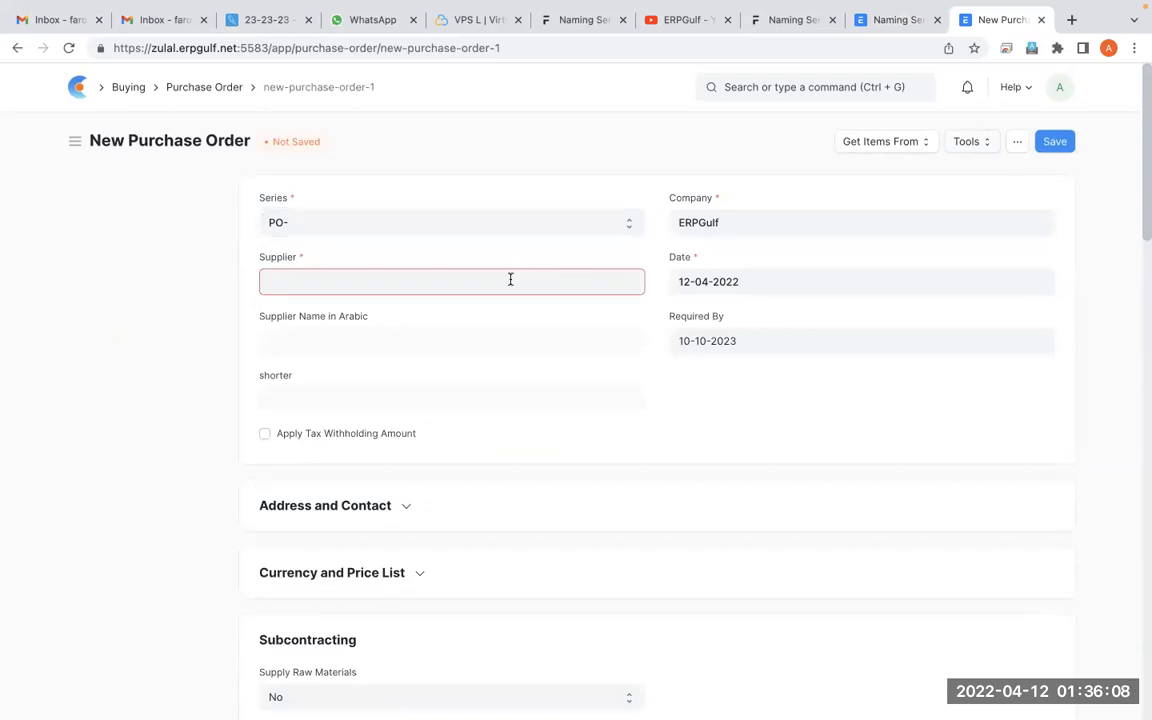
click(447, 325)
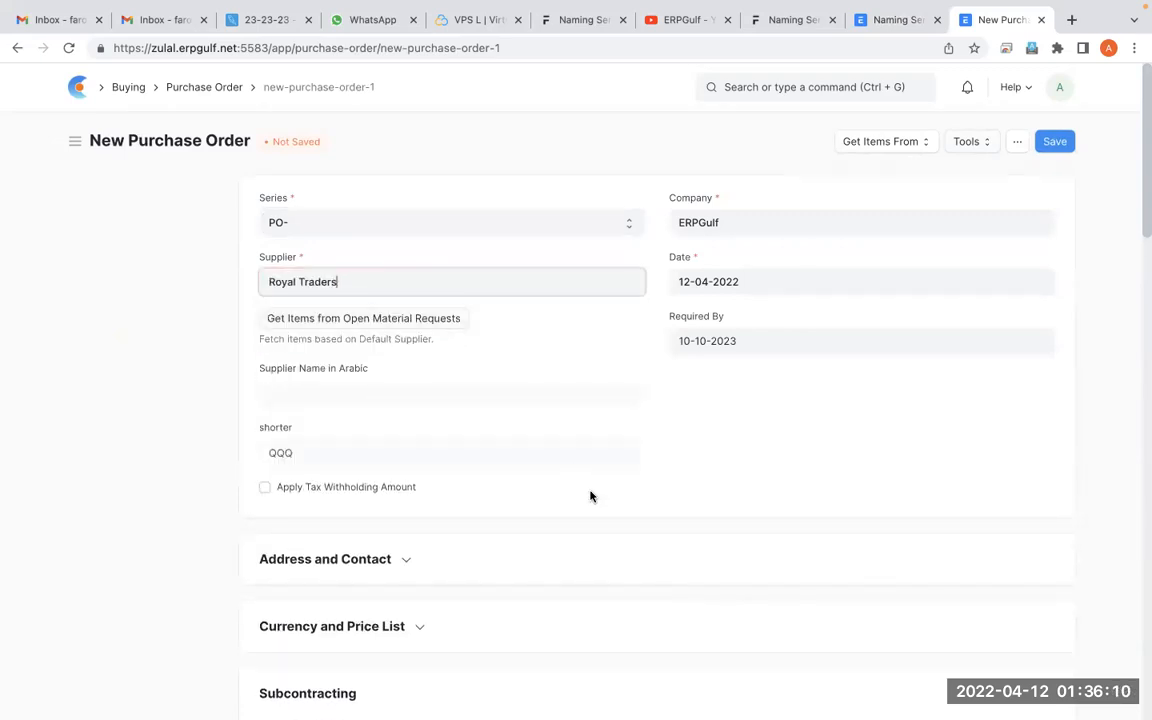
scroll(590, 497, down, 4)
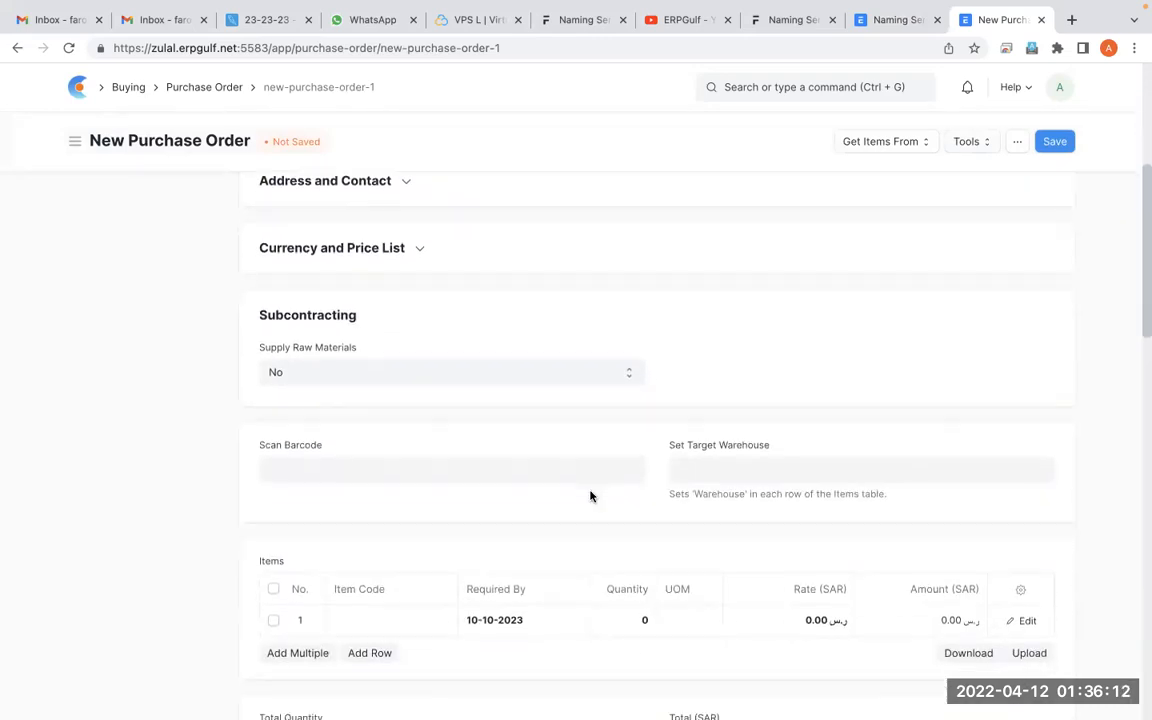
click(400, 595)
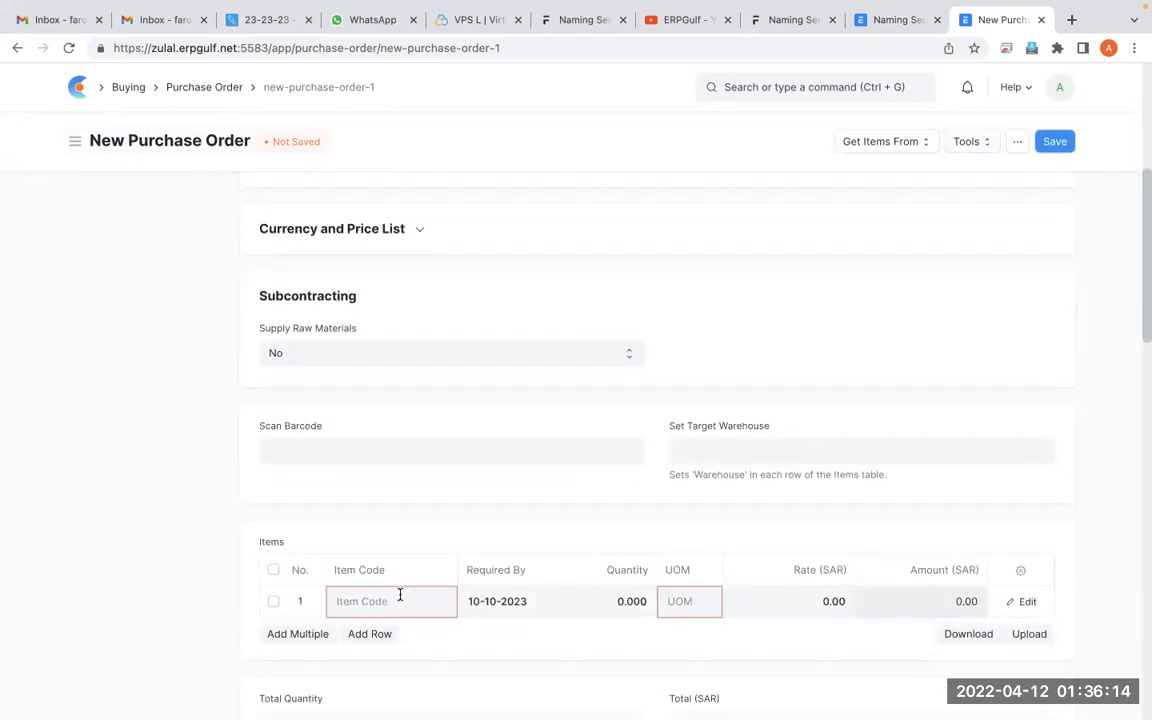
click(389, 641)
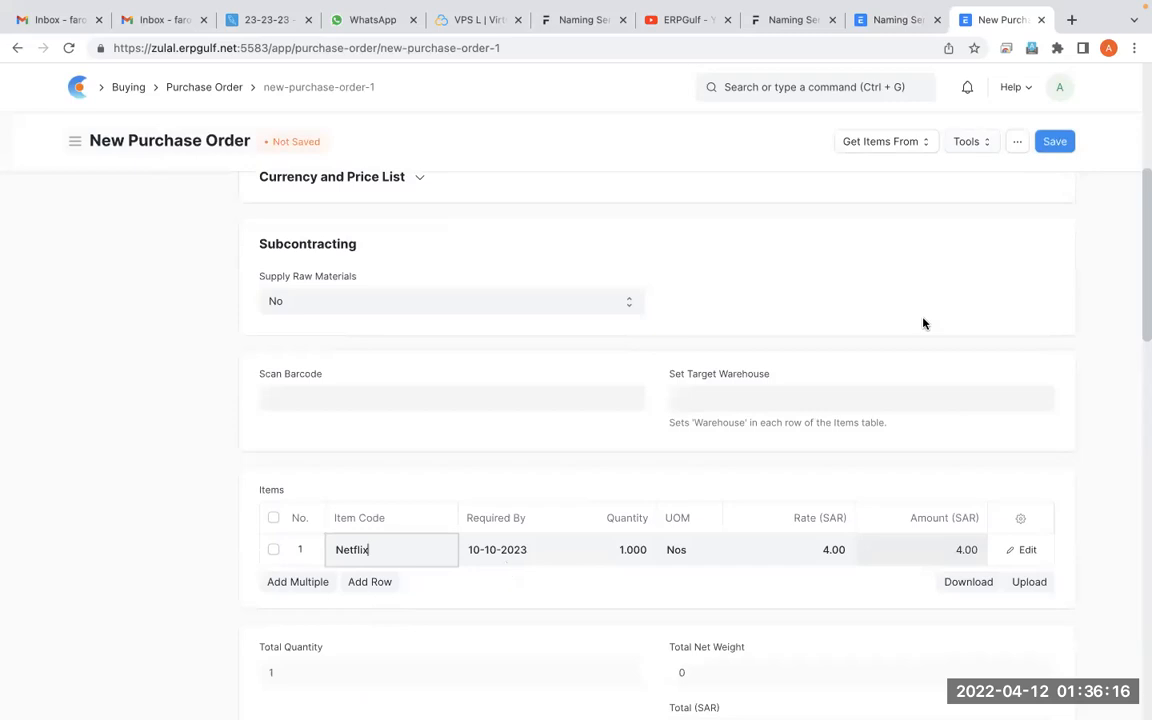
click(1053, 145)
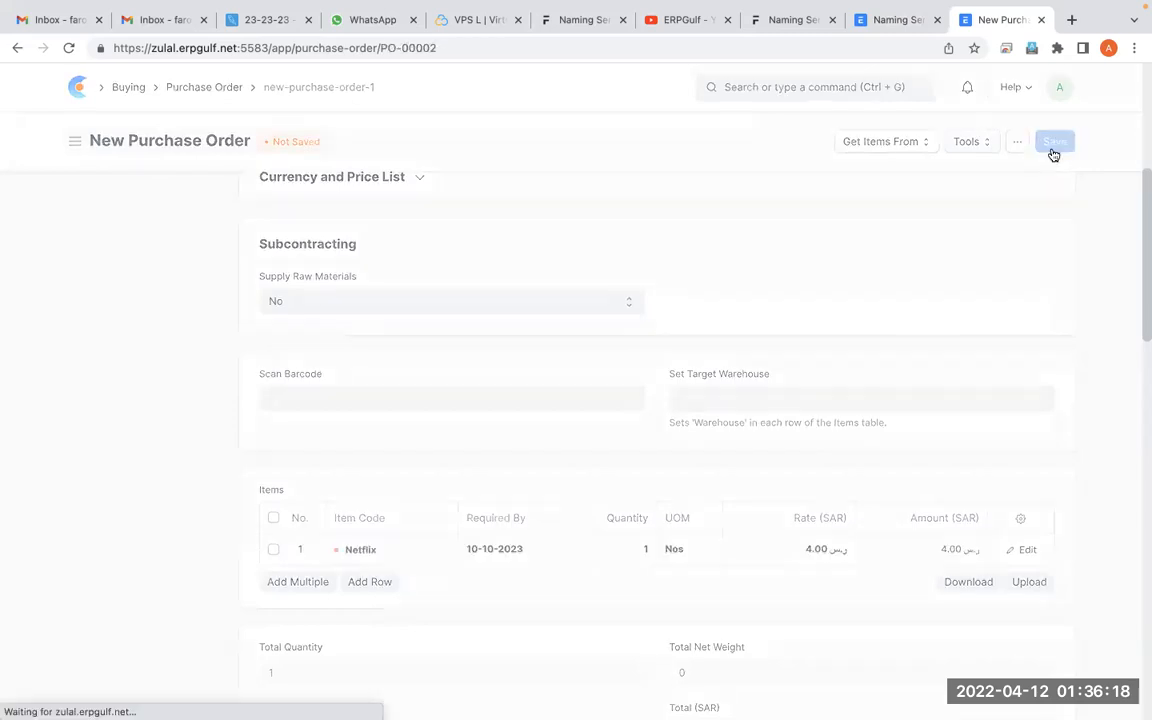
Mark the saved order's ID with screen annotations and compare it with the PO- entry in Naming Series
key(ctrl+Tab)
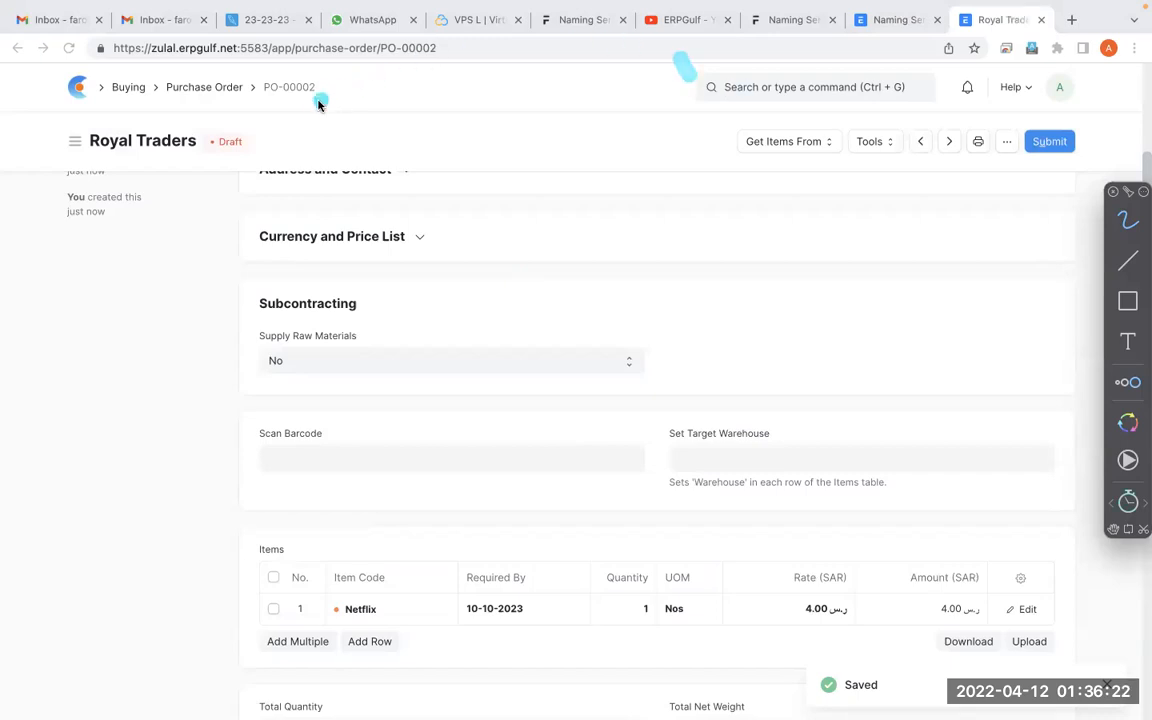
mouse_move(342, 72)
mouse_down()
mouse_move(237, 75)
mouse_move(347, 80)
mouse_up()
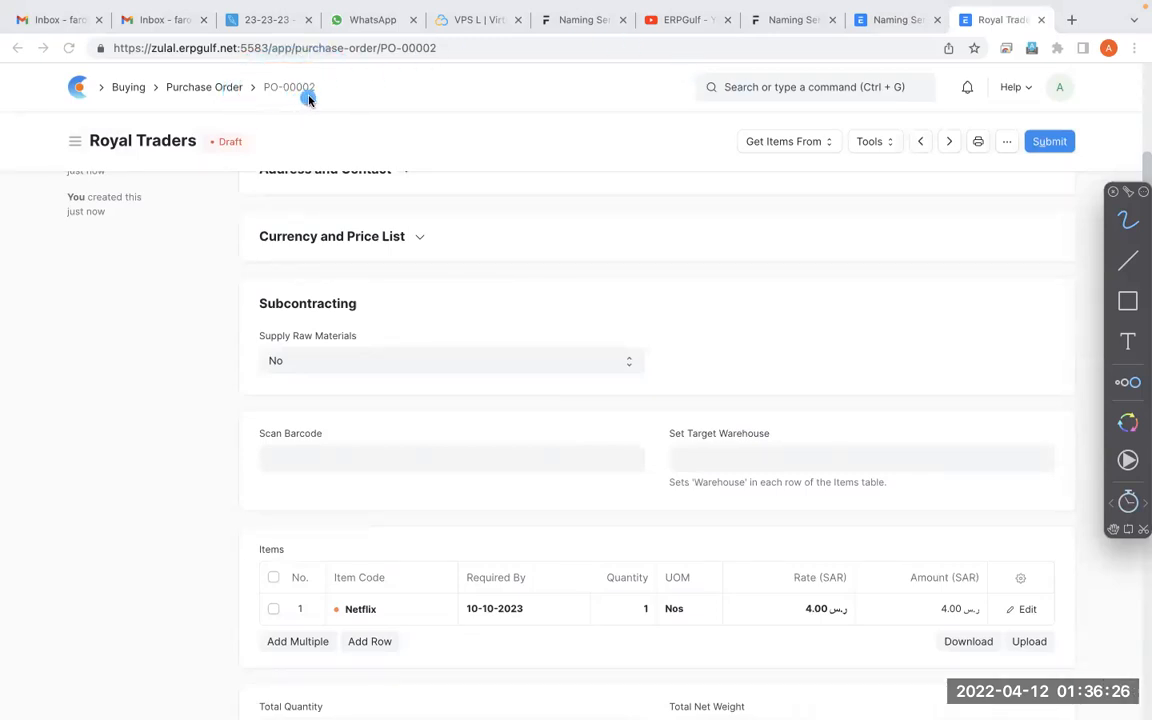
mouse_move(310, 68)
mouse_down()
mouse_move(251, 72)
mouse_move(231, 45)
mouse_up()
click(892, 22)
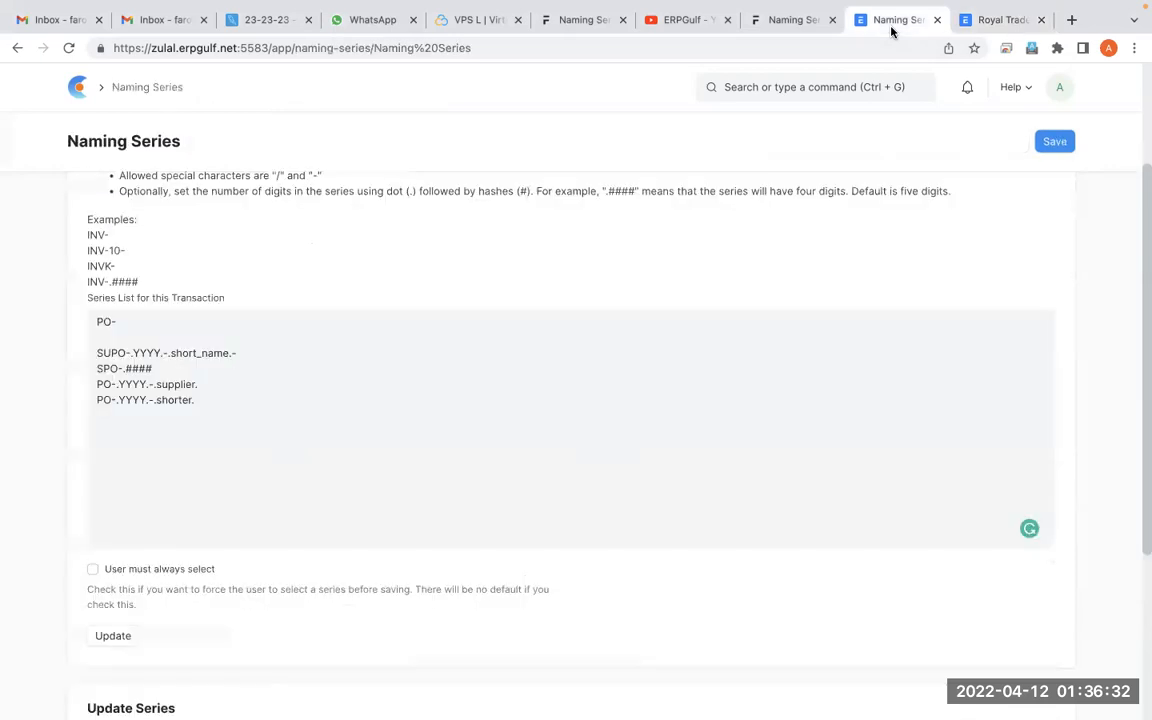
click(349, 442)
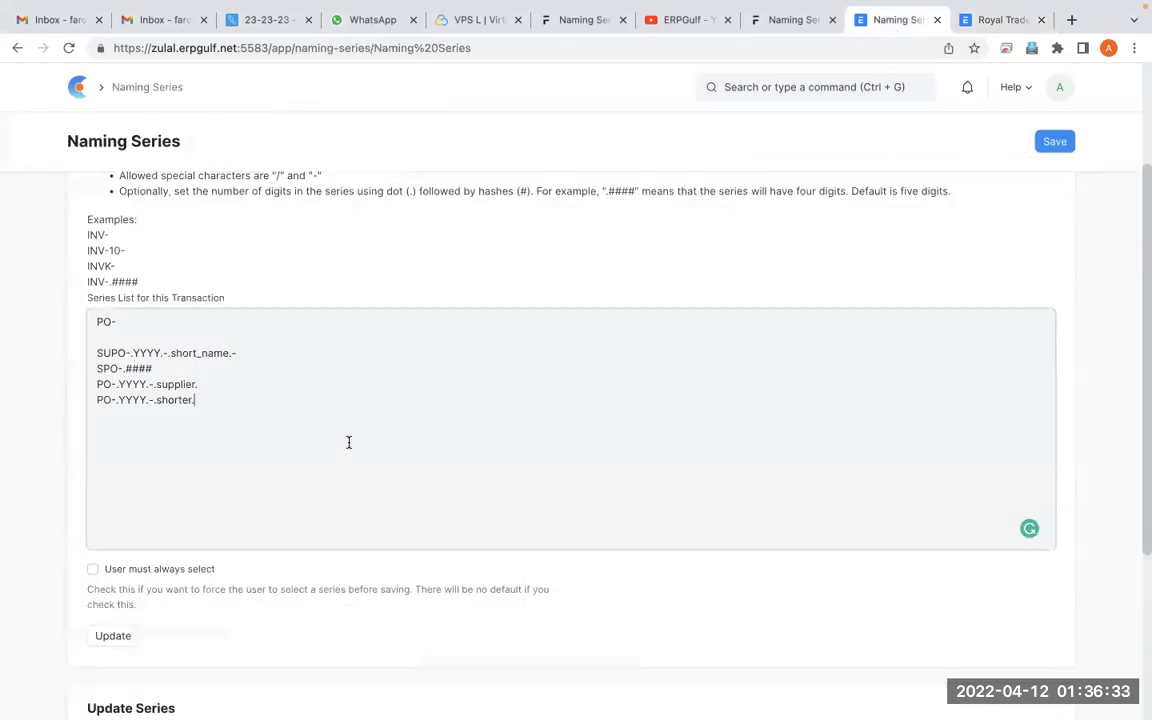
click(987, 22)
key(alt+Tab)
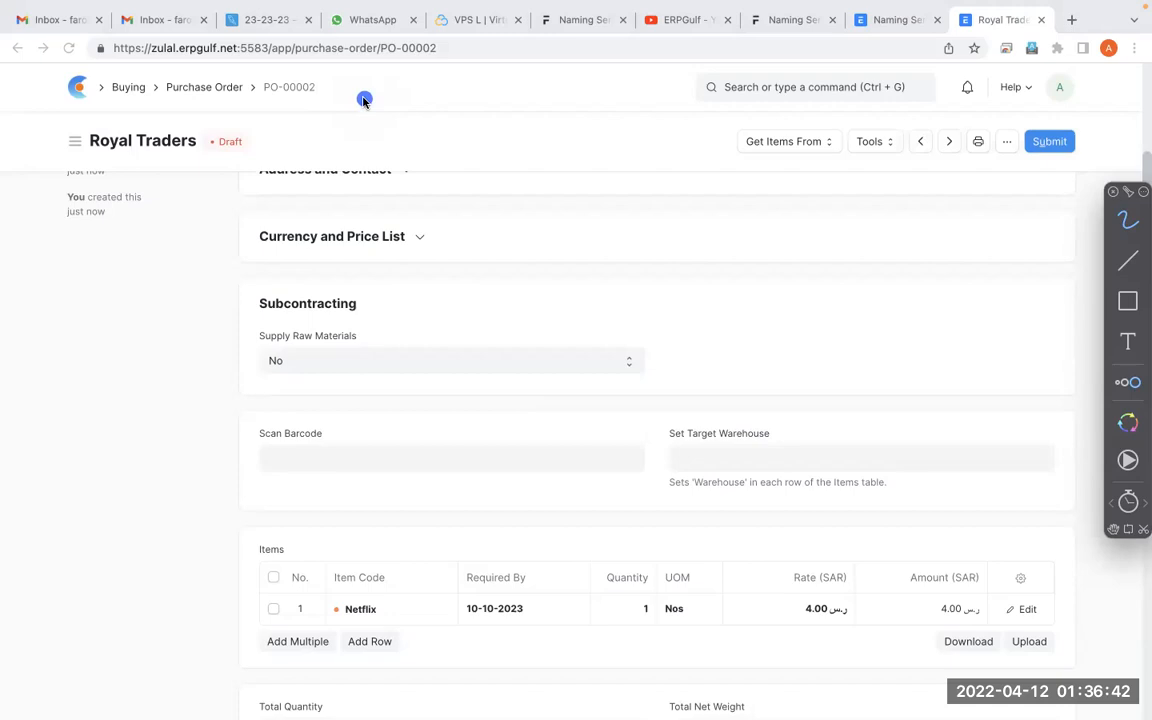
mouse_move(325, 68)
mouse_down()
mouse_move(220, 108)
mouse_move(305, 115)
mouse_move(290, 48)
mouse_move(350, 66)
mouse_up()
click(1131, 505)
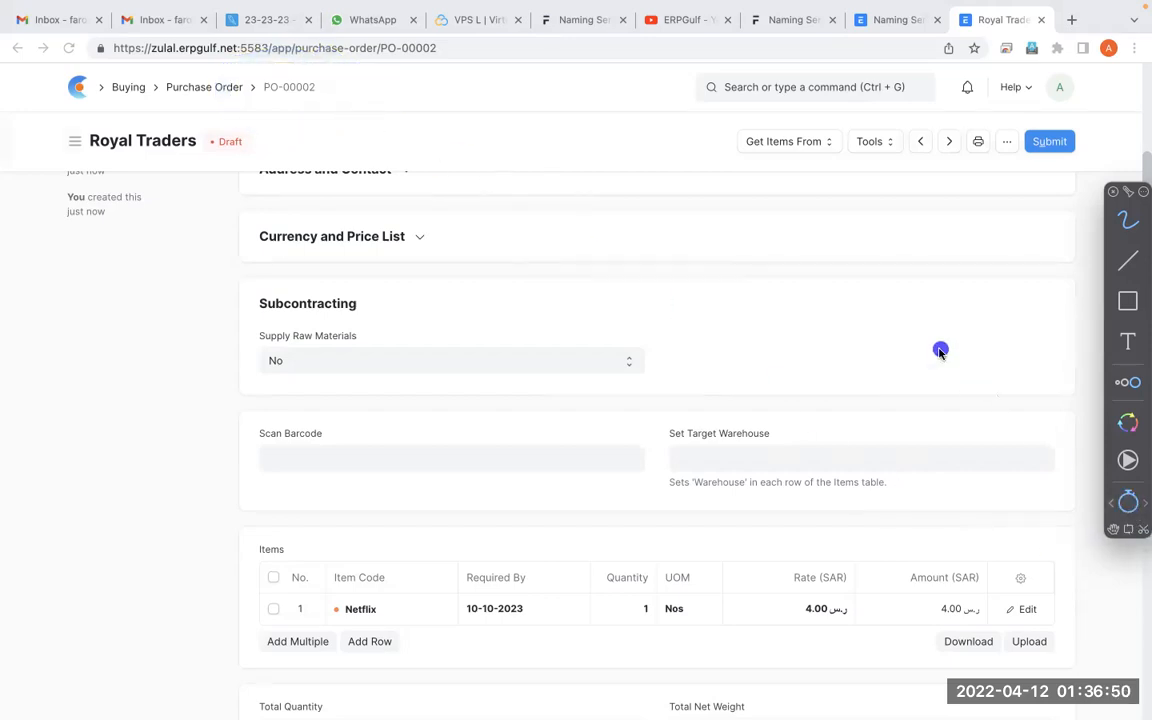
mouse_move(62, 250)
mouse_down()
mouse_move(62, 315)
mouse_move(68, 281)
mouse_move(132, 263)
mouse_move(262, 292)
mouse_move(294, 262)
mouse_move(345, 292)
mouse_move(375, 270)
mouse_move(400, 290)
mouse_move(443, 281)
mouse_up()
mouse_move(496, 250)
mouse_down()
mouse_move(470, 285)
mouse_move(497, 255)
mouse_up()
mouse_move(540, 248)
mouse_down()
mouse_move(525, 278)
mouse_move(545, 300)
mouse_up()
mouse_move(607, 278)
mouse_down()
mouse_move(684, 275)
mouse_move(700, 262)
mouse_up()
mouse_move(758, 265)
mouse_down()
mouse_move(752, 278)
mouse_move(787, 275)
mouse_move(832, 300)
mouse_up()
drag(704, 366, 818, 362)
drag(711, 381, 835, 401)
drag(718, 420, 719, 462)
mouse_move(777, 422)
mouse_down()
mouse_move(762, 432)
mouse_move(772, 464)
mouse_up()
mouse_move(819, 431)
mouse_down()
mouse_move(808, 430)
mouse_move(816, 466)
mouse_move(860, 472)
mouse_up()
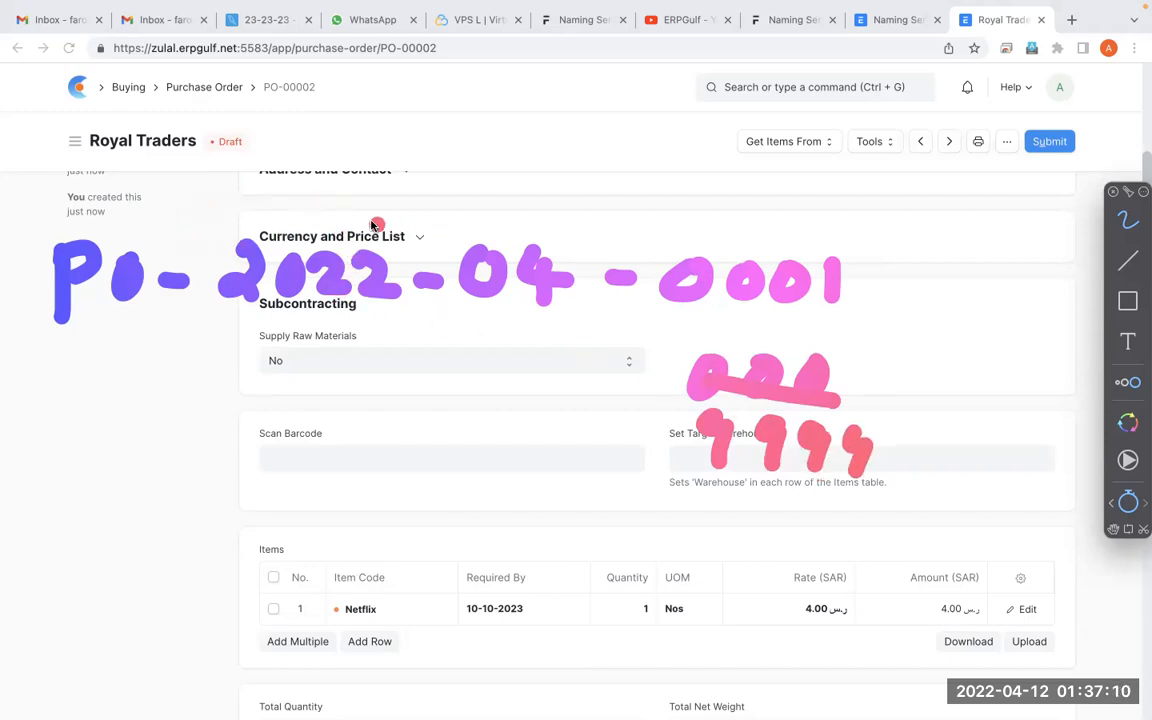
Draw arrows to the handwritten year and month, label them YYYY and MM, and clear the annotations
mouse_move(150, 432)
mouse_down()
mouse_move(244, 373)
mouse_move(268, 390)
mouse_up()
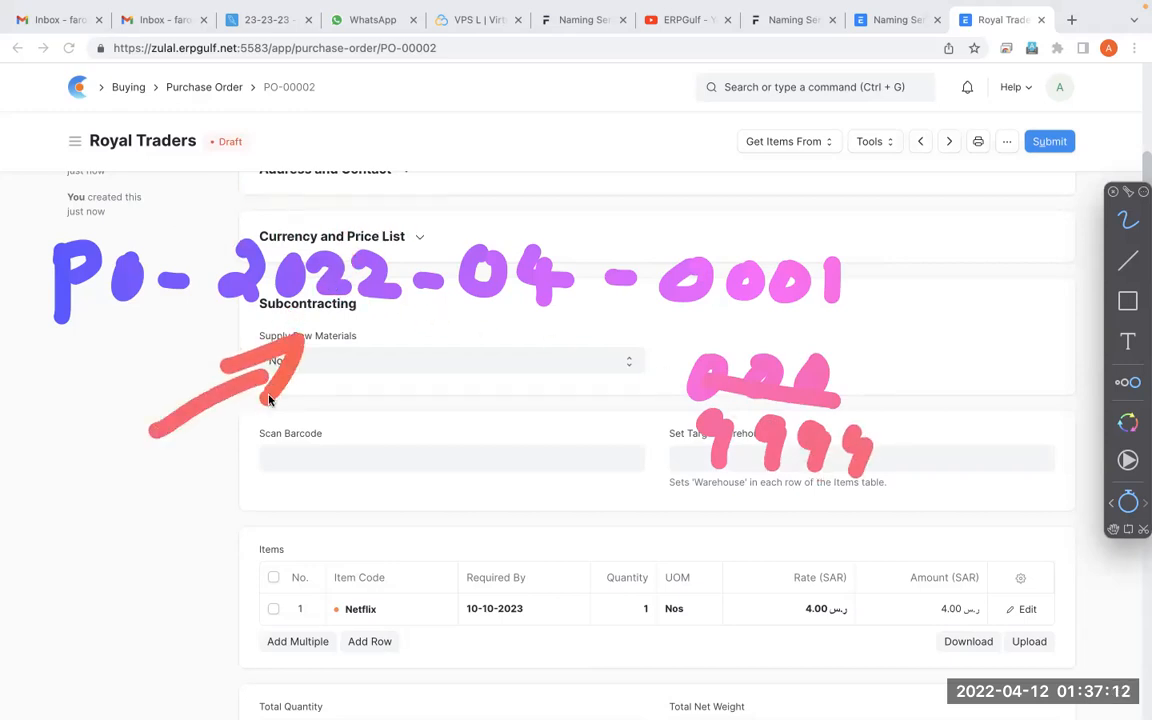
drag(413, 462, 522, 368)
drag(542, 343, 538, 412)
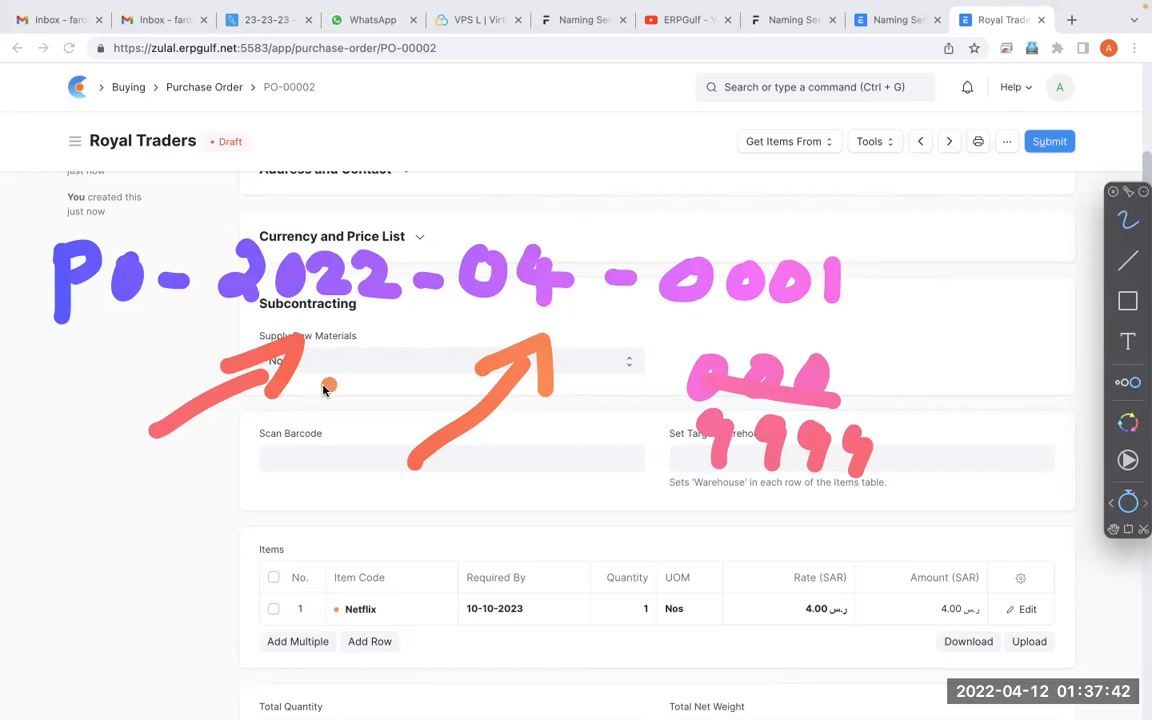
drag(358, 334, 290, 530)
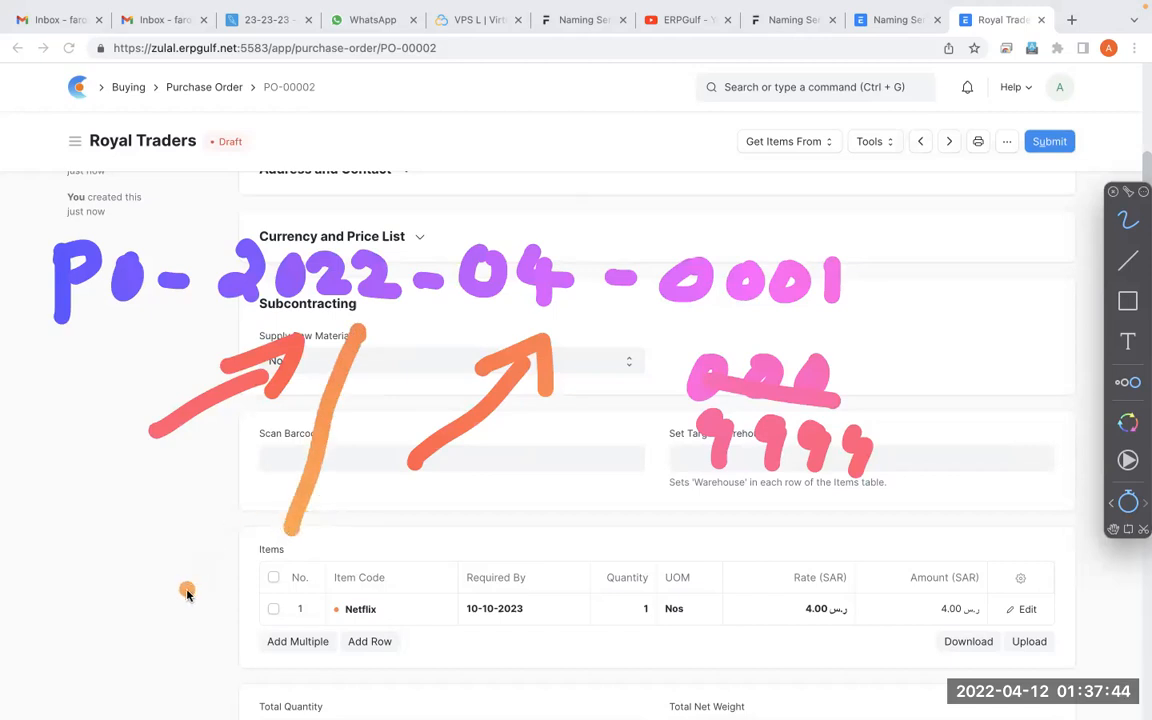
drag(183, 551, 223, 626)
drag(249, 557, 285, 613)
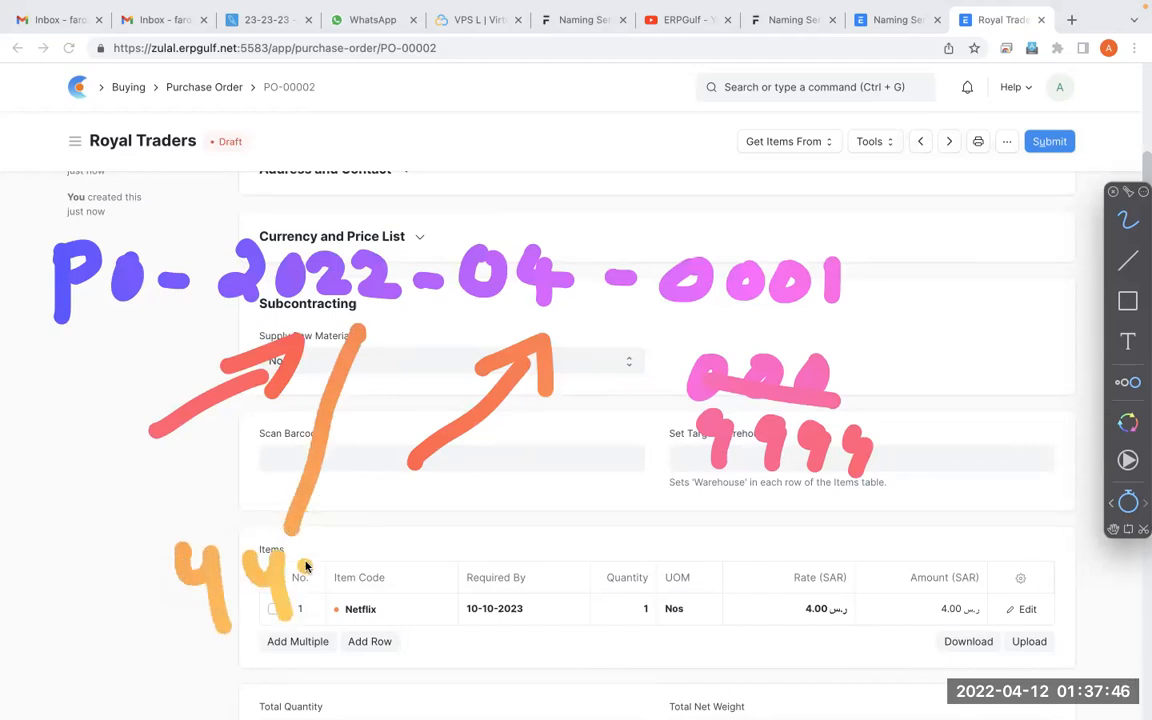
drag(307, 560, 332, 606)
drag(353, 552, 384, 619)
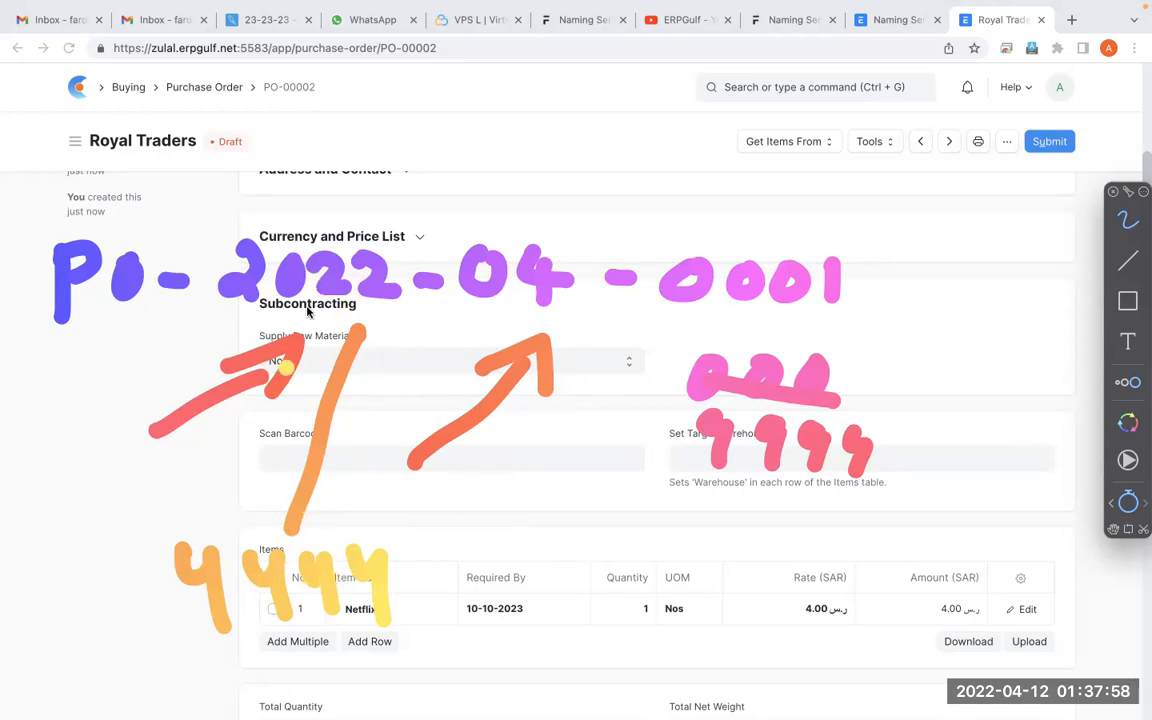
mouse_move(568, 322)
mouse_down()
mouse_move(535, 476)
mouse_move(545, 520)
mouse_up()
mouse_move(517, 560)
mouse_down()
mouse_move(522, 590)
mouse_move(596, 610)
mouse_move(650, 570)
mouse_move(668, 618)
mouse_up()
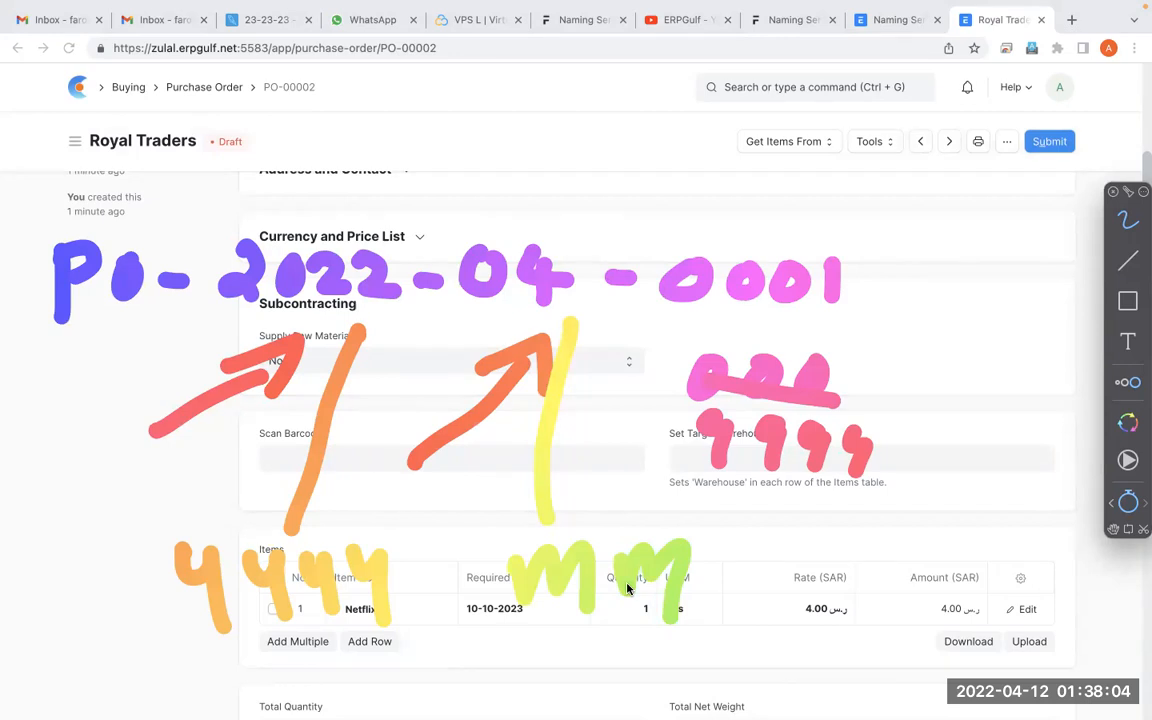
key(Escape)
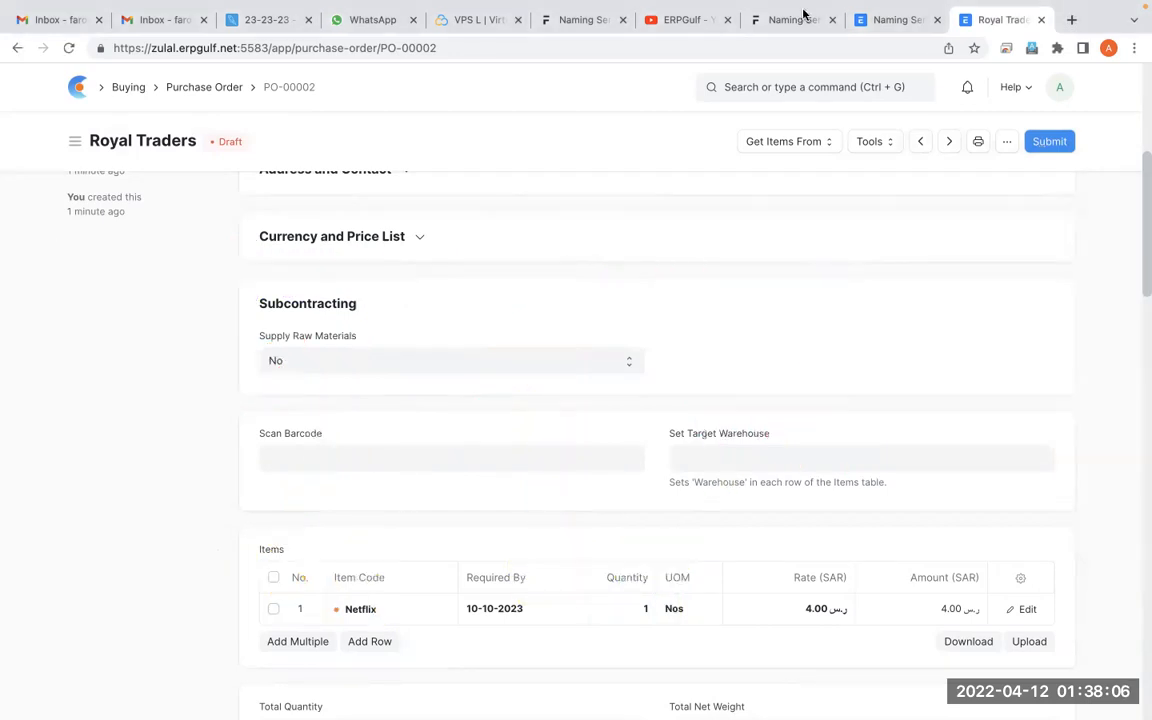
Extend the first Purchase Order entry in the Naming Series list to PO-YYYY-MM-
click(878, 28)
click(307, 356)
key(Up)
key(Up)
key(Right)
key(Right)
text(YYY)
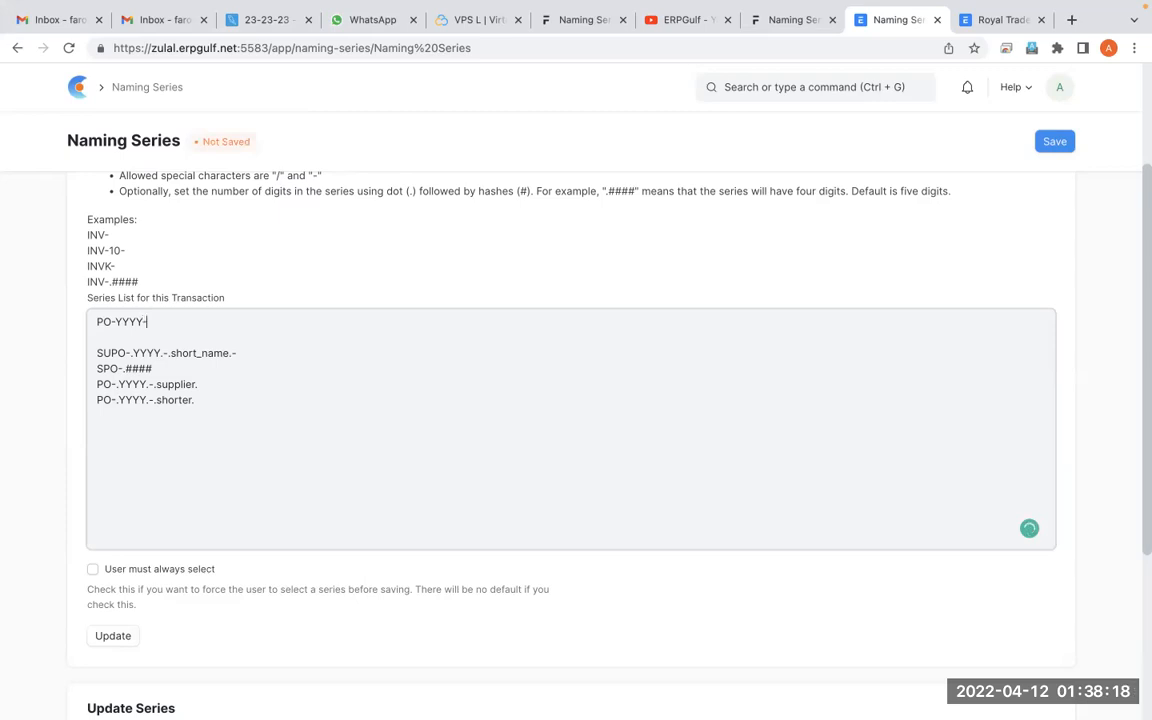
text(MM)
text(-####)
key(BackSpace)
key(BackSpace)
key(BackSpace)
key(BackSpace)
Insert dots around the year and month codes so the first series entry reads PO-.YYYY.-.MM.-
key(Left)
key(Left)
key(Left)
key(Left)
text(.)
key(Right)
text(.)
key(Right)
key(Right)
key(Right)
Save Naming Series, update the series list with the PO-.YYYY.-.MM.- entry, and dismiss the message
click(1058, 143)
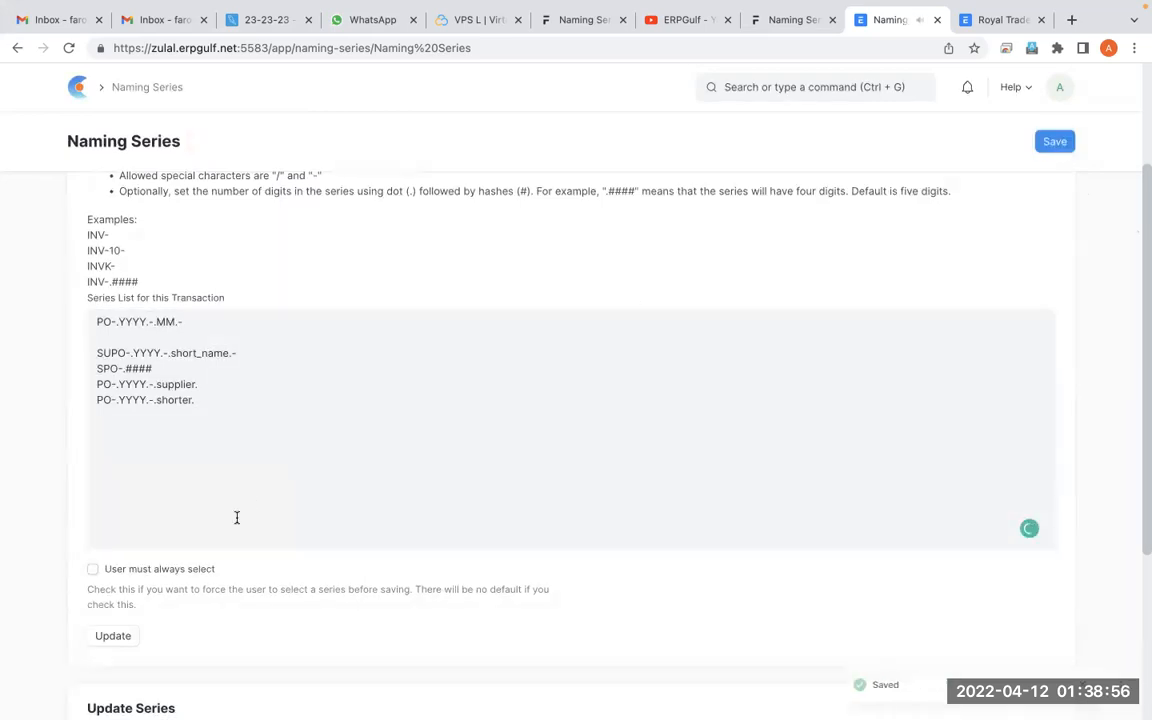
click(113, 637)
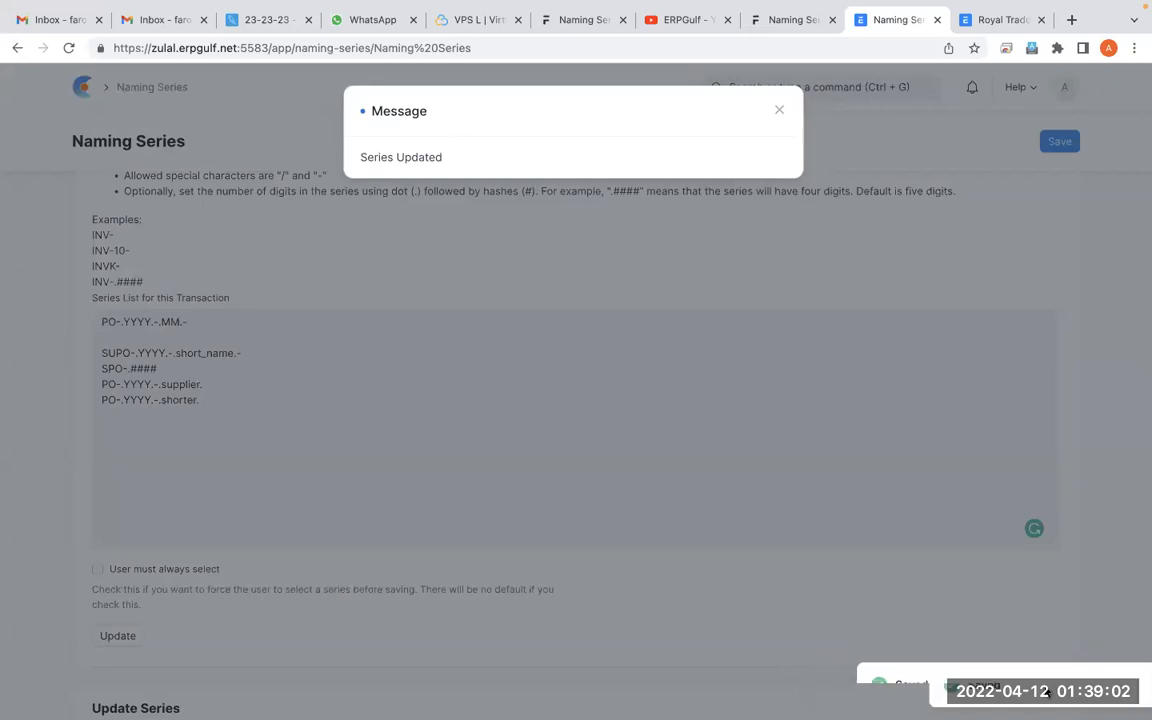
click(1074, 233)
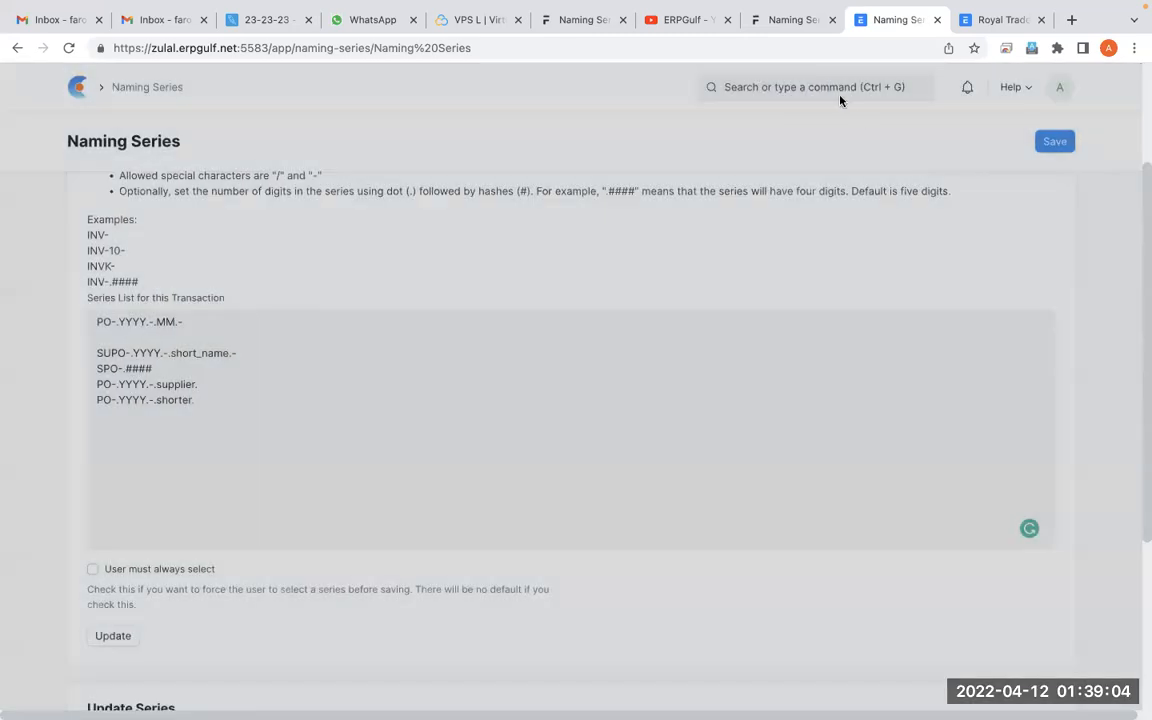
Reload the Purchase Order list and start a new purchase order with Royal Traders as the supplier
click(998, 22)
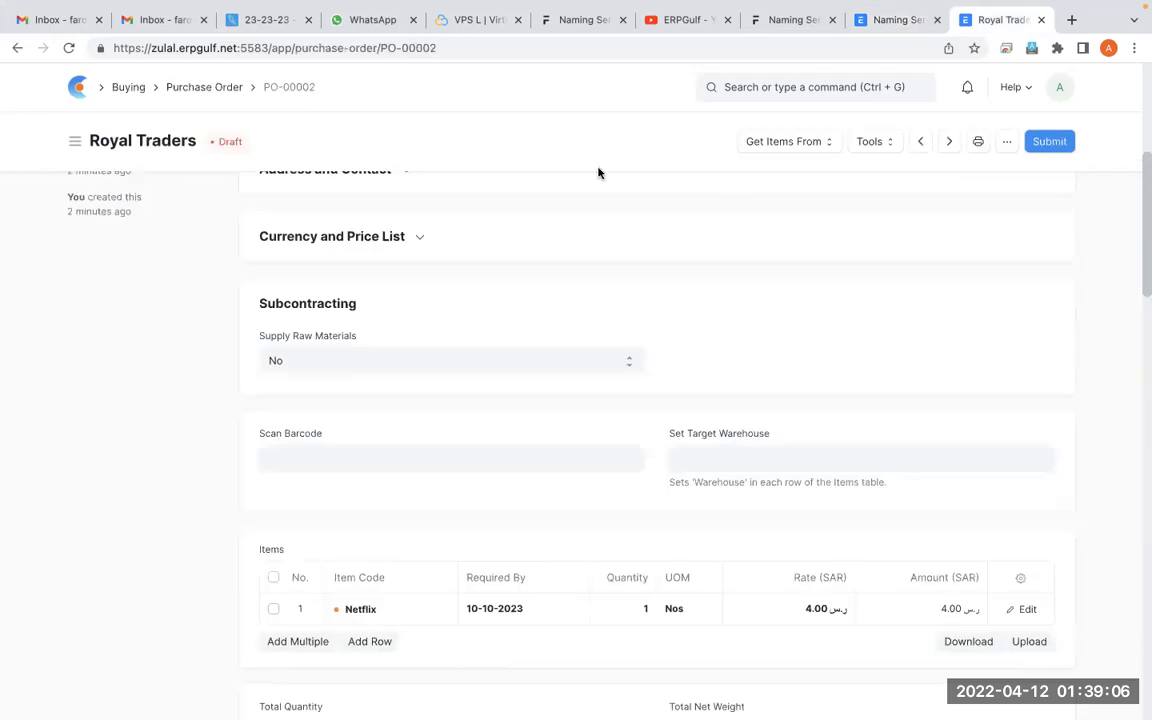
click(210, 87)
click(69, 48)
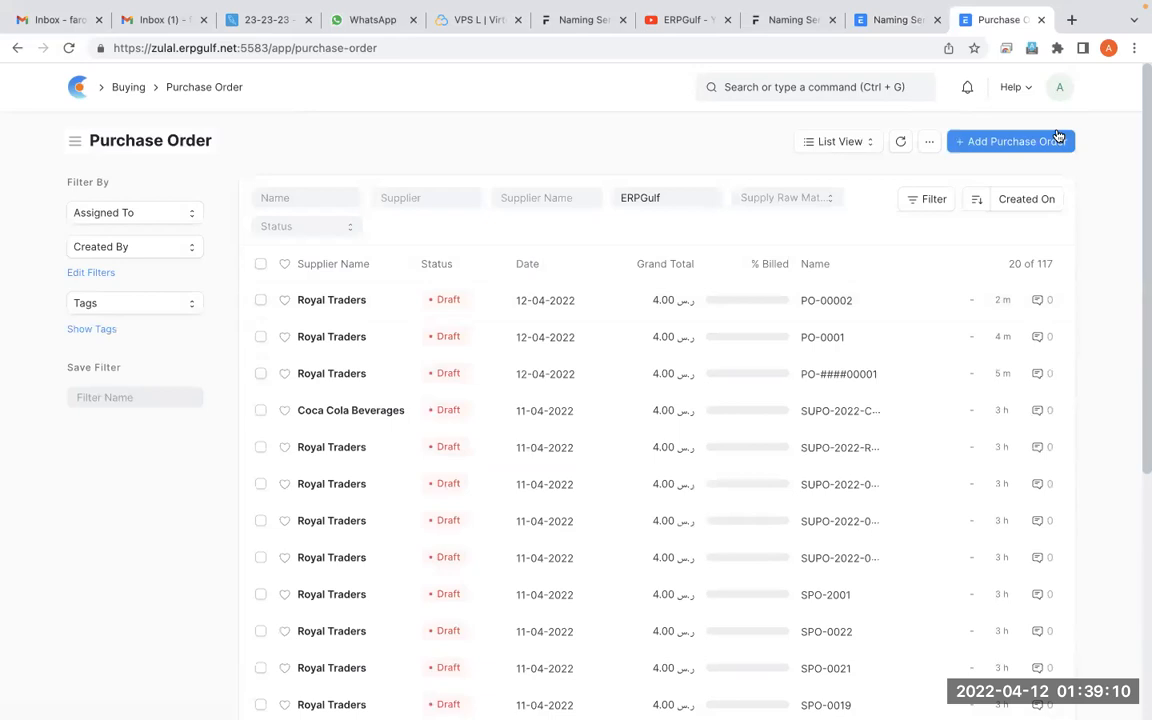
click(955, 137)
click(540, 289)
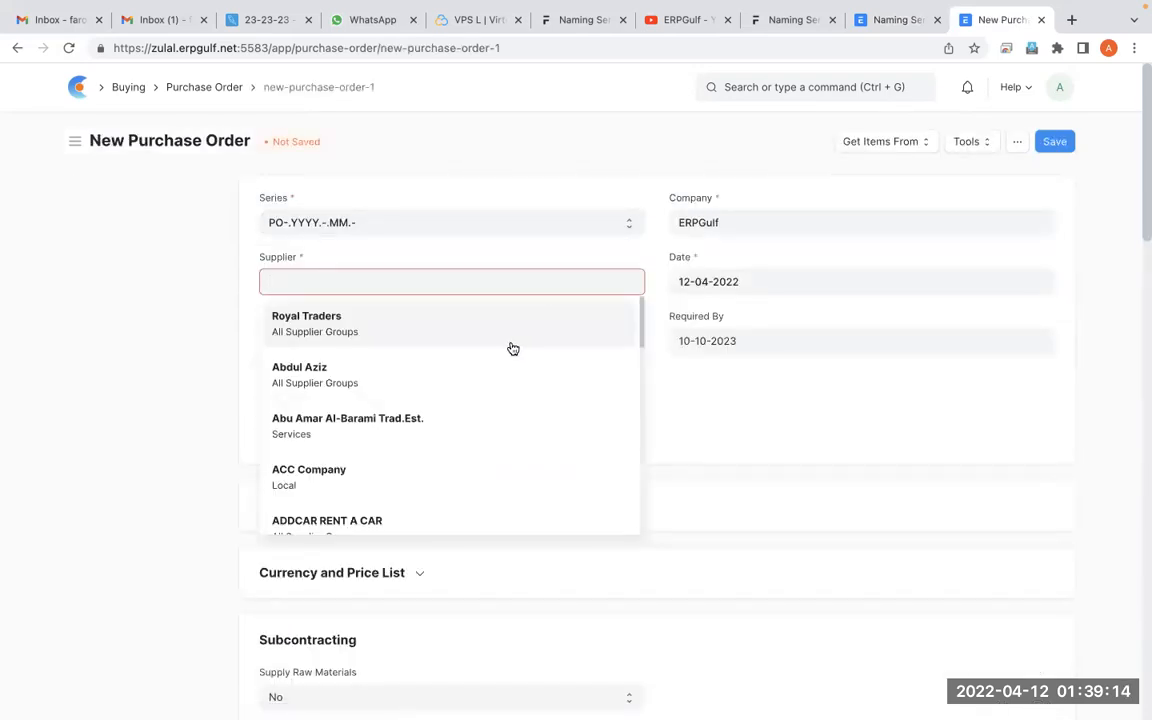
click(517, 327)
Set the first item row to Netflix and save the purchase order with the PO-.YYYY.-.MM.- series
scroll(651, 435, down, 2)
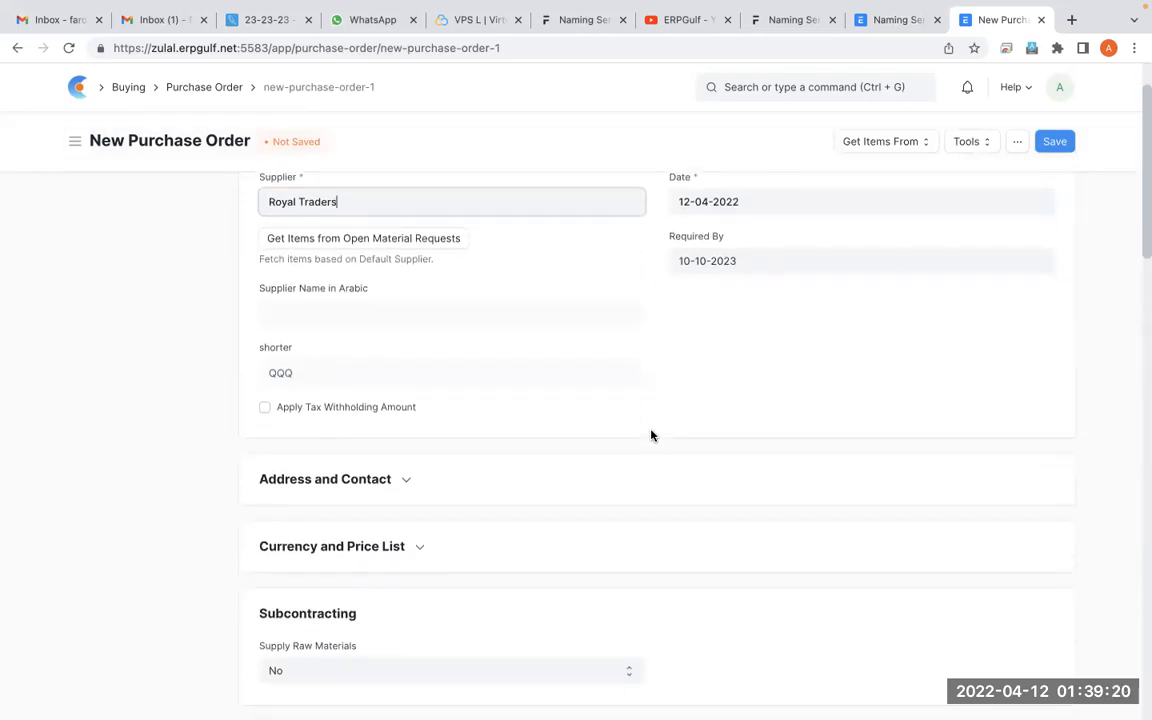
scroll(651, 435, down, 5)
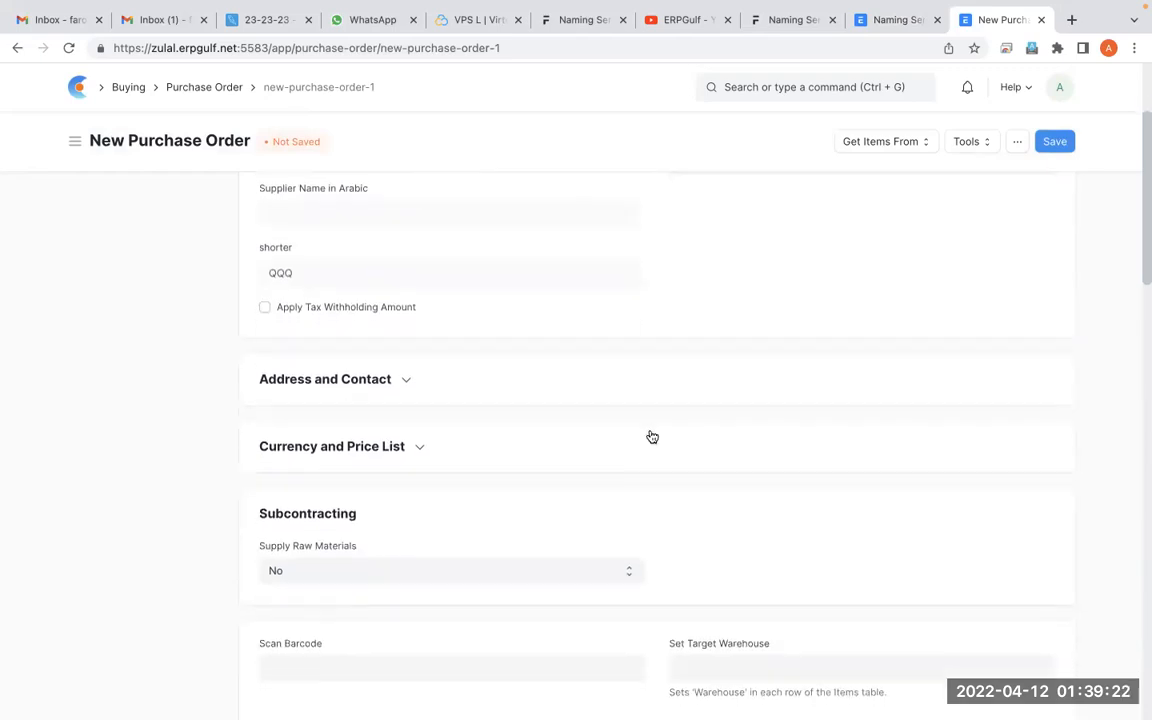
scroll(651, 437, down, 7)
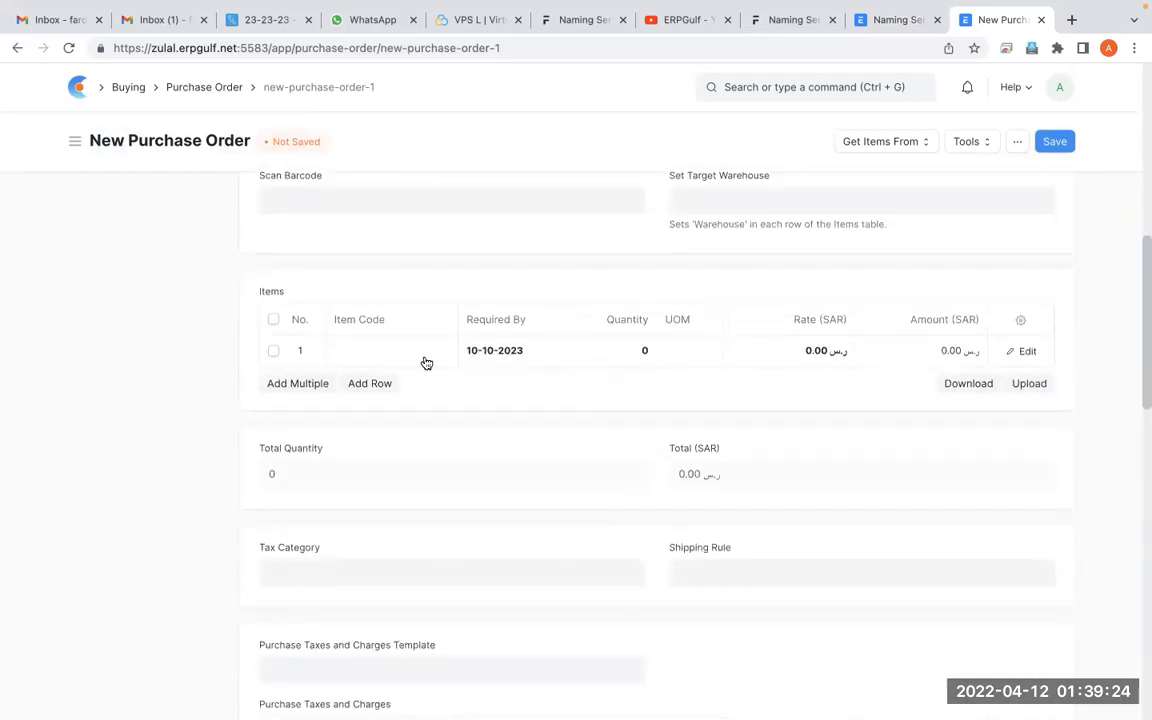
click(424, 355)
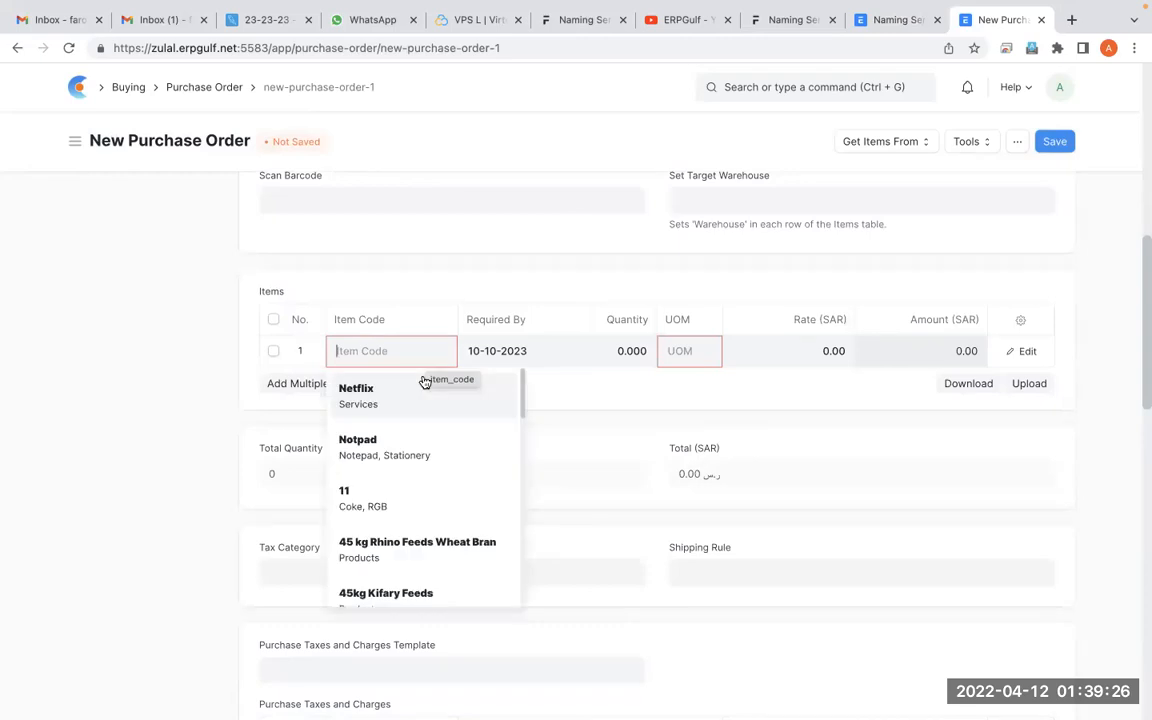
click(422, 397)
scroll(1043, 459, up, 10)
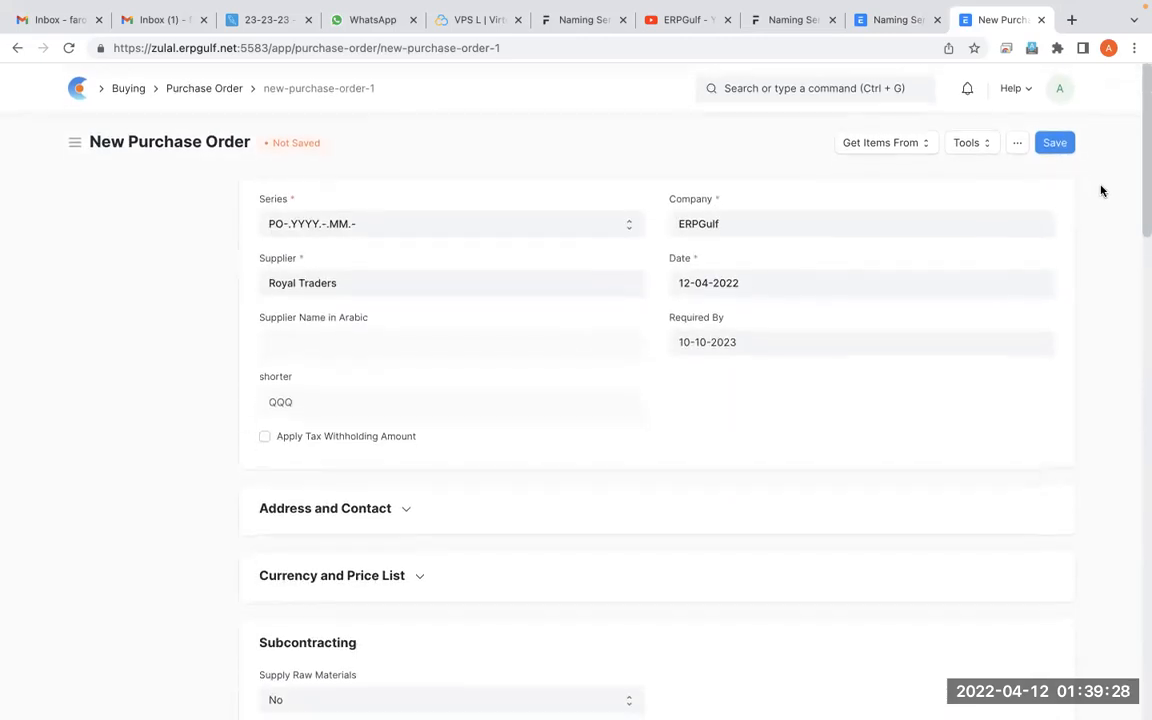
click(1063, 140)
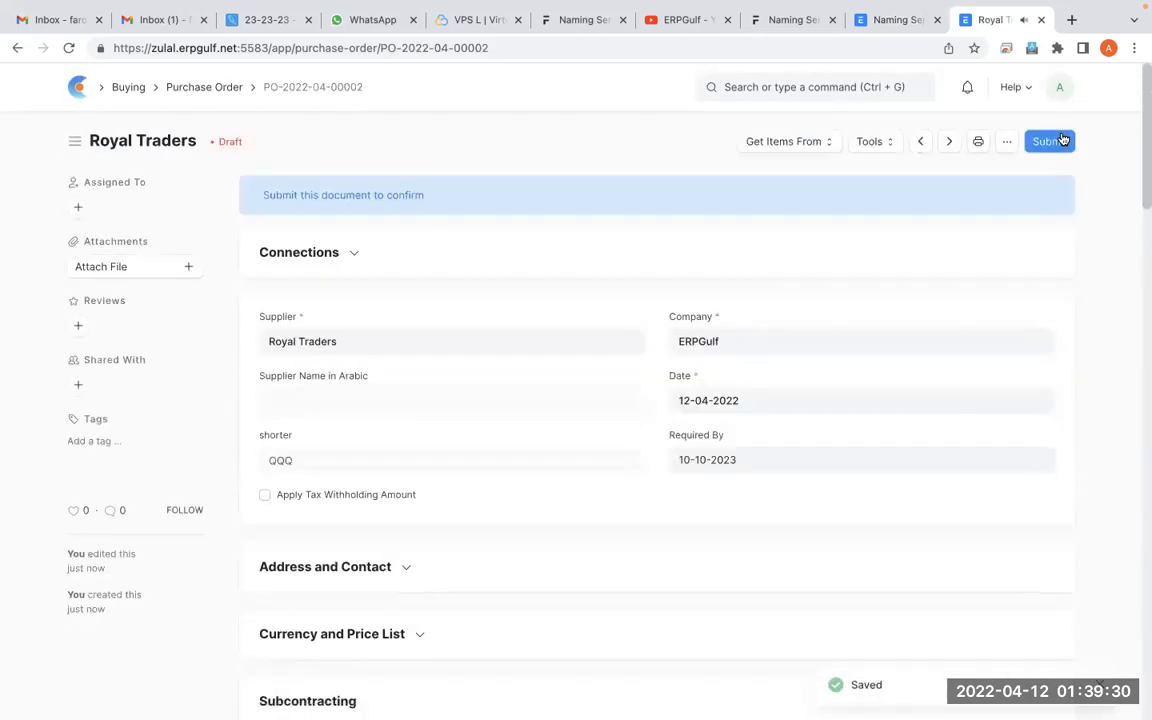
In the annotation overlay, turn on fading ink, circle the purchase order number, mark its year, month and serial parts, and close the overlay
key(alt+Tab)
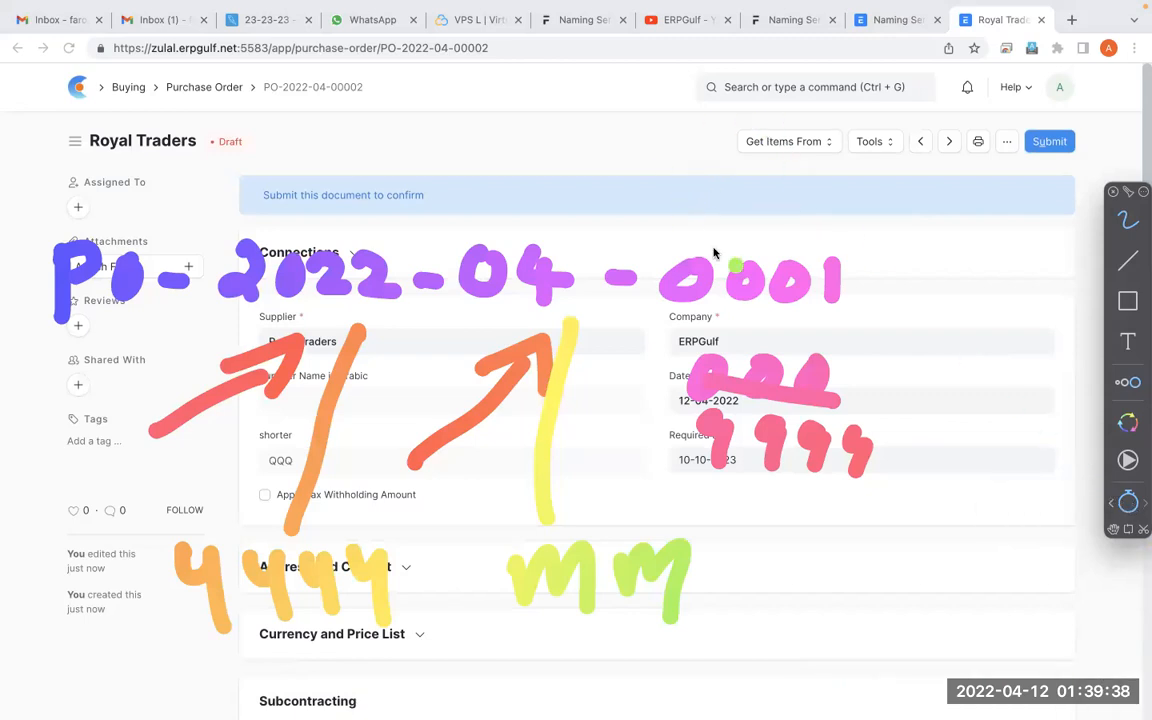
click(1126, 505)
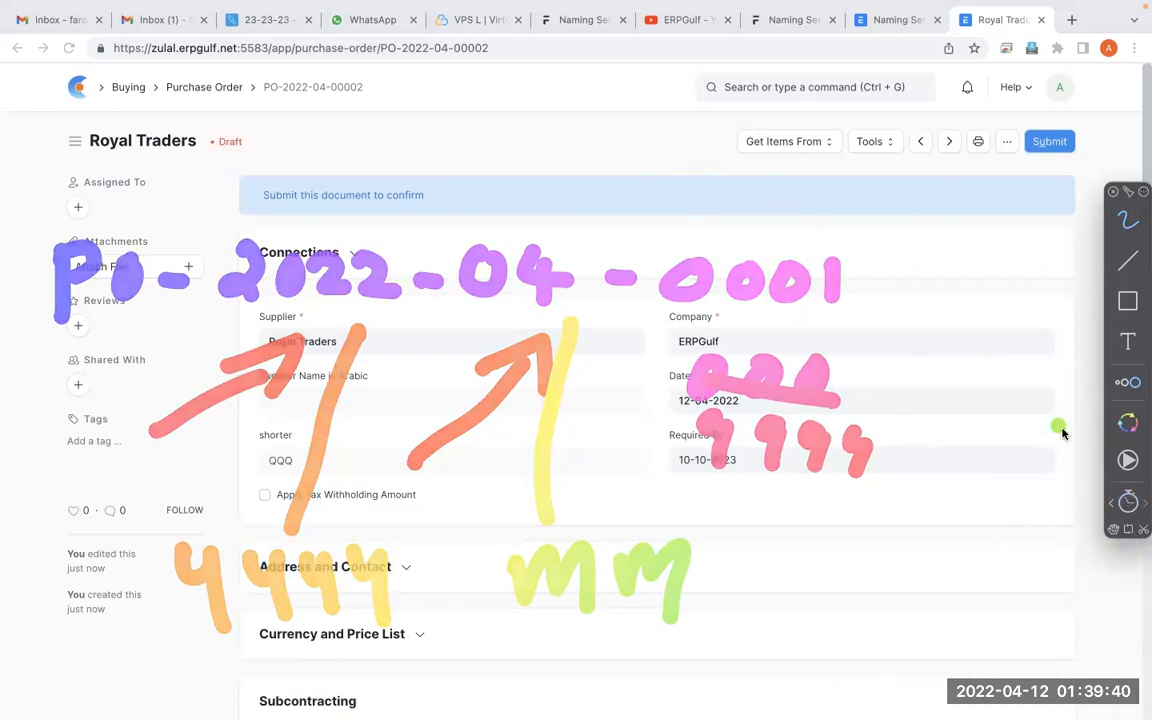
mouse_move(383, 63)
mouse_down()
mouse_move(240, 50)
mouse_move(375, 95)
mouse_move(290, 42)
mouse_move(215, 85)
mouse_up()
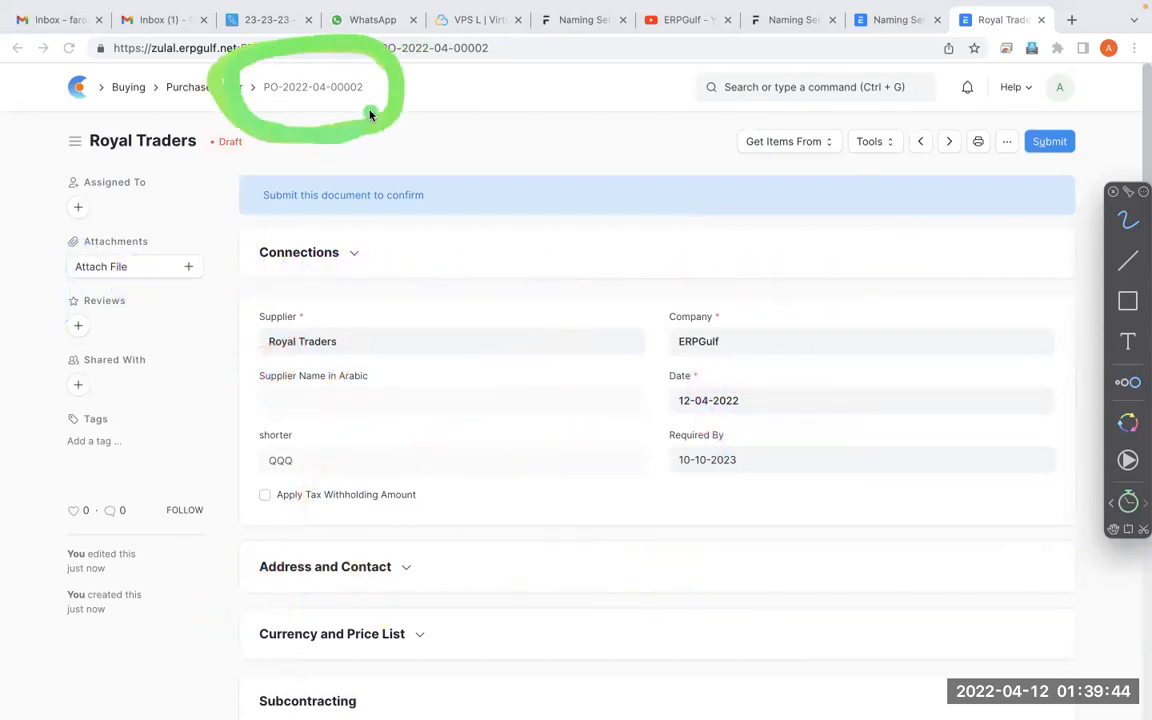
drag(247, 134, 292, 105)
drag(316, 149, 339, 97)
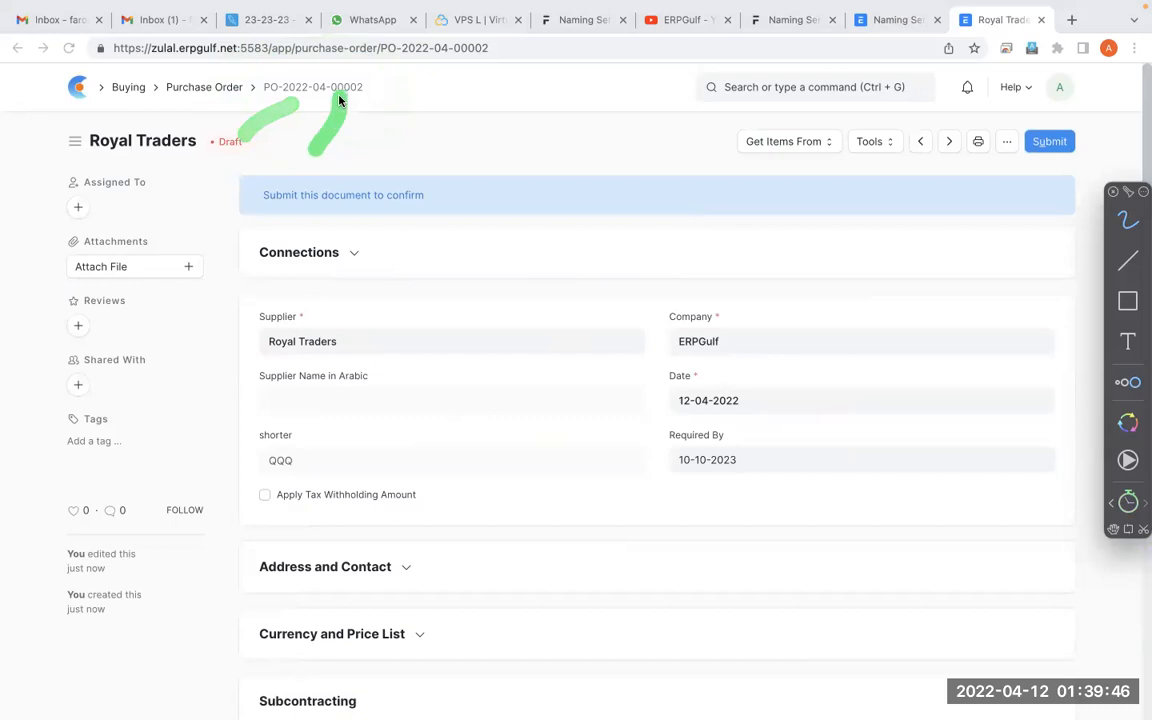
drag(404, 143, 373, 89)
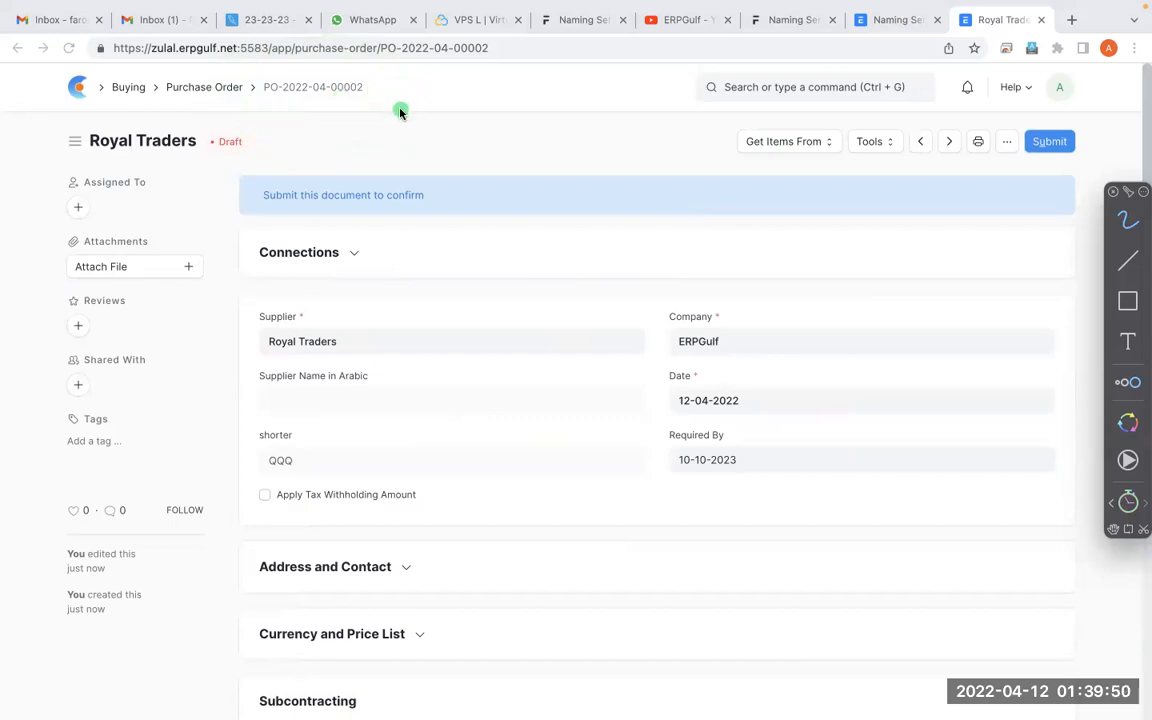
mouse_move(365, 86)
mouse_down()
mouse_move(330, 62)
mouse_move(318, 106)
mouse_move(337, 101)
mouse_up()
mouse_move(363, 73)
mouse_down()
mouse_move(324, 109)
mouse_move(385, 82)
mouse_up()
key(Escape)
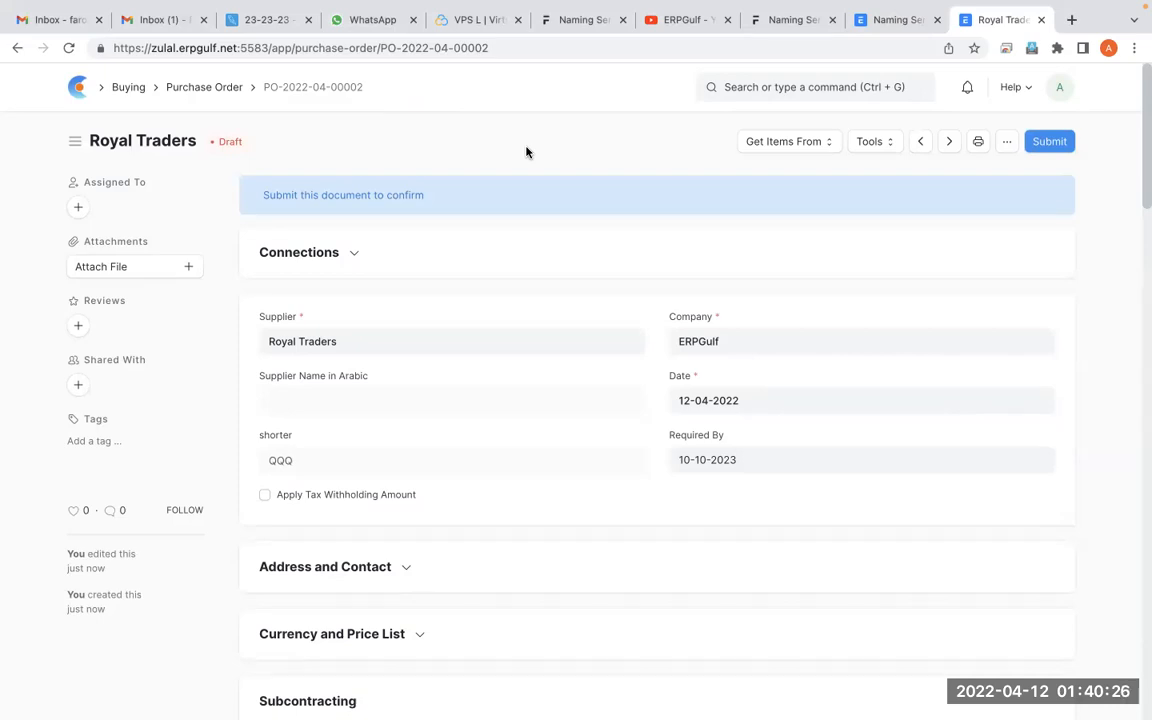
Return to Naming Series and select SPO-.#### as the prefix under Update Series
click(858, 20)
scroll(533, 410, down, 1)
scroll(533, 410, down, 3)
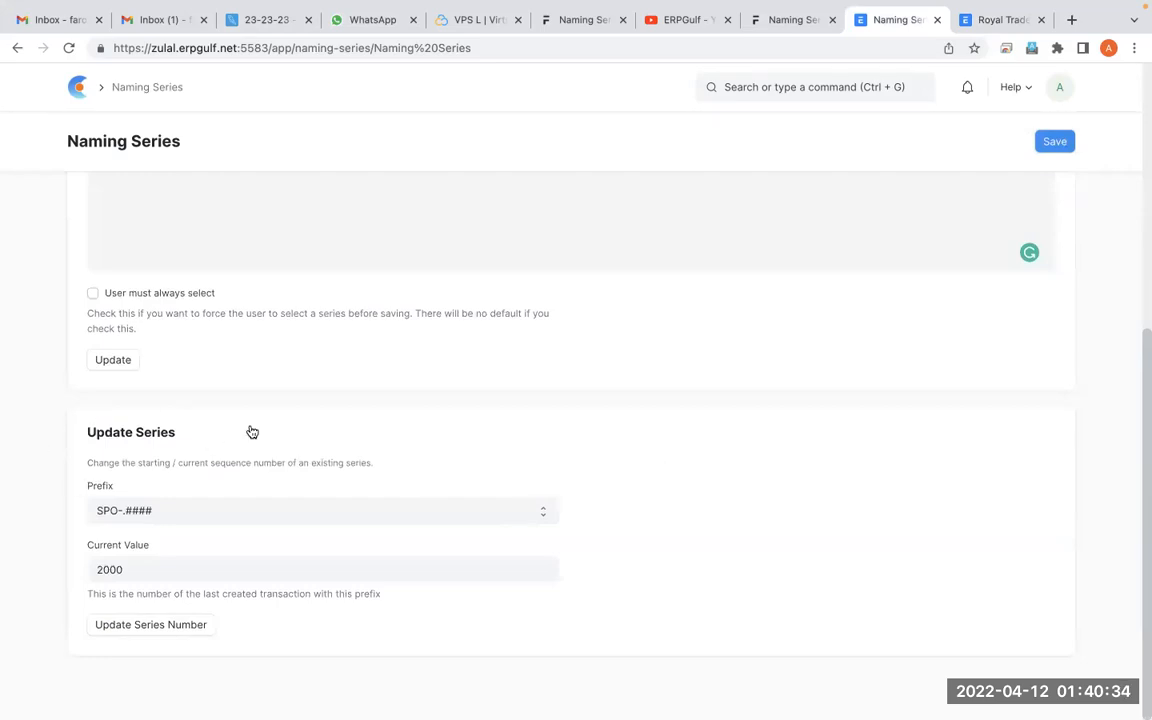
click(306, 514)
click(306, 514)
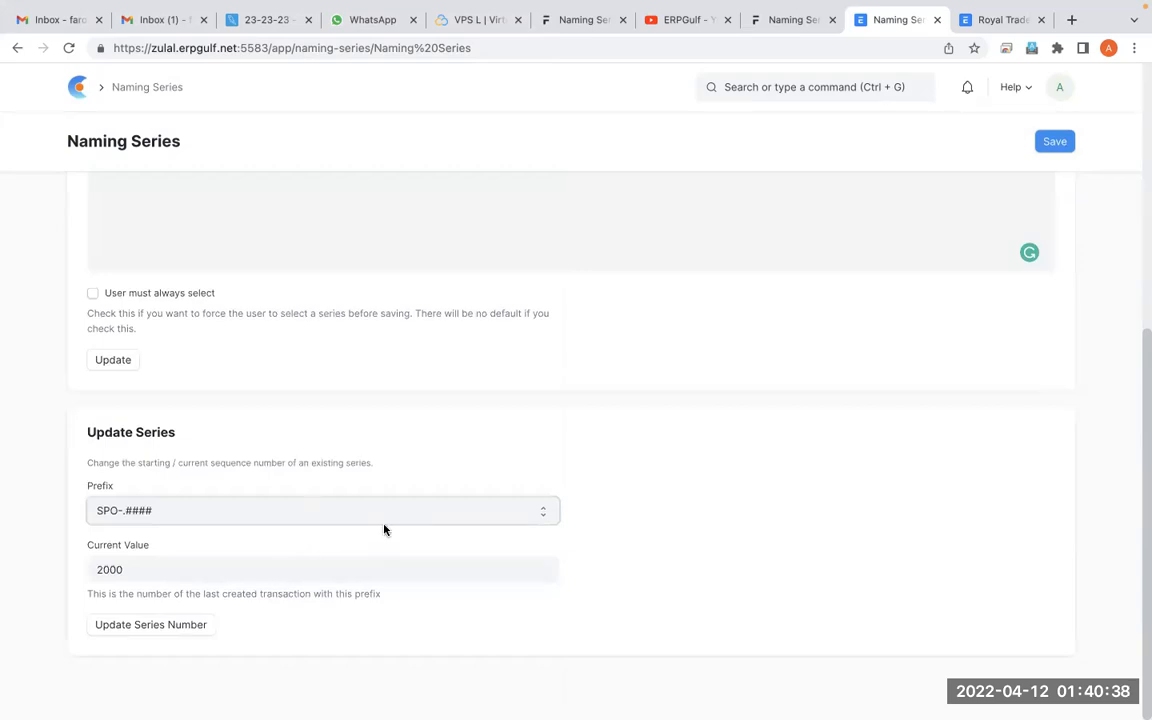
click(398, 517)
key(Up)
key(Return)
click(398, 517)
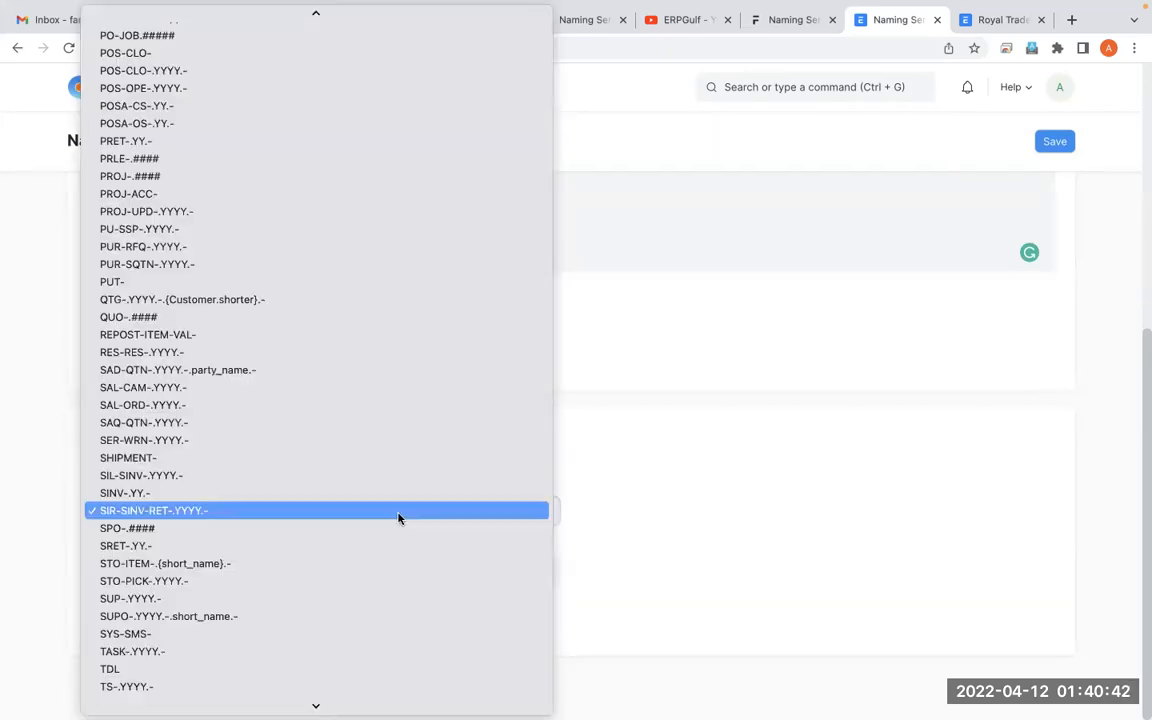
key(Down)
key(Return)
Set the current value of the SPO-.#### series to 3000
key(Tab)
text(200)
key(BackSpace)
key(BackSpace)
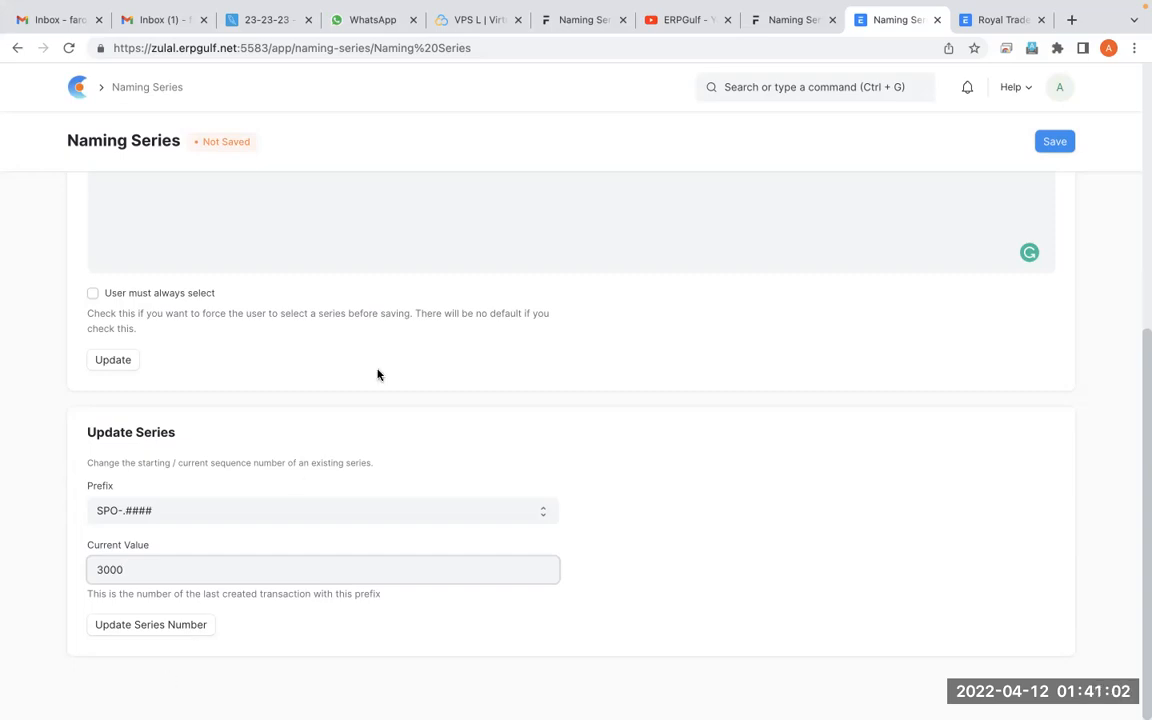
Circle the User must always select option in the annotation overlay, then close the overlay
scroll(380, 373, up, 5)
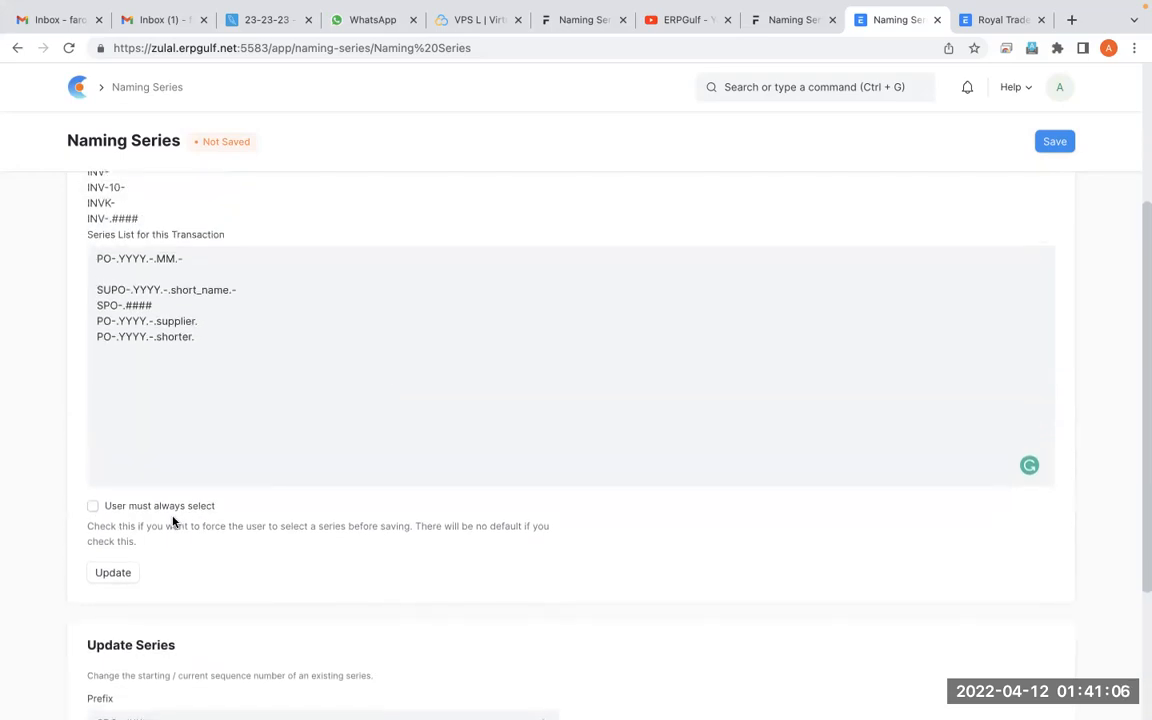
key(alt+Tab)
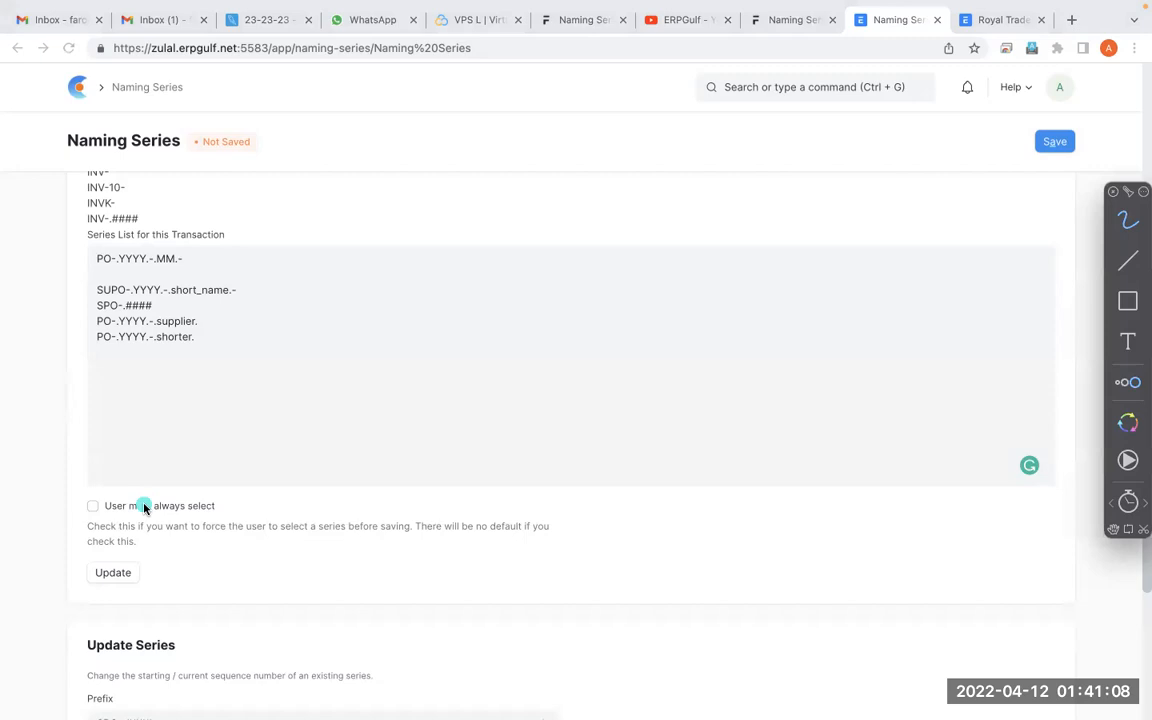
mouse_move(218, 455)
mouse_down()
mouse_move(152, 453)
mouse_move(126, 548)
mouse_move(123, 456)
mouse_up()
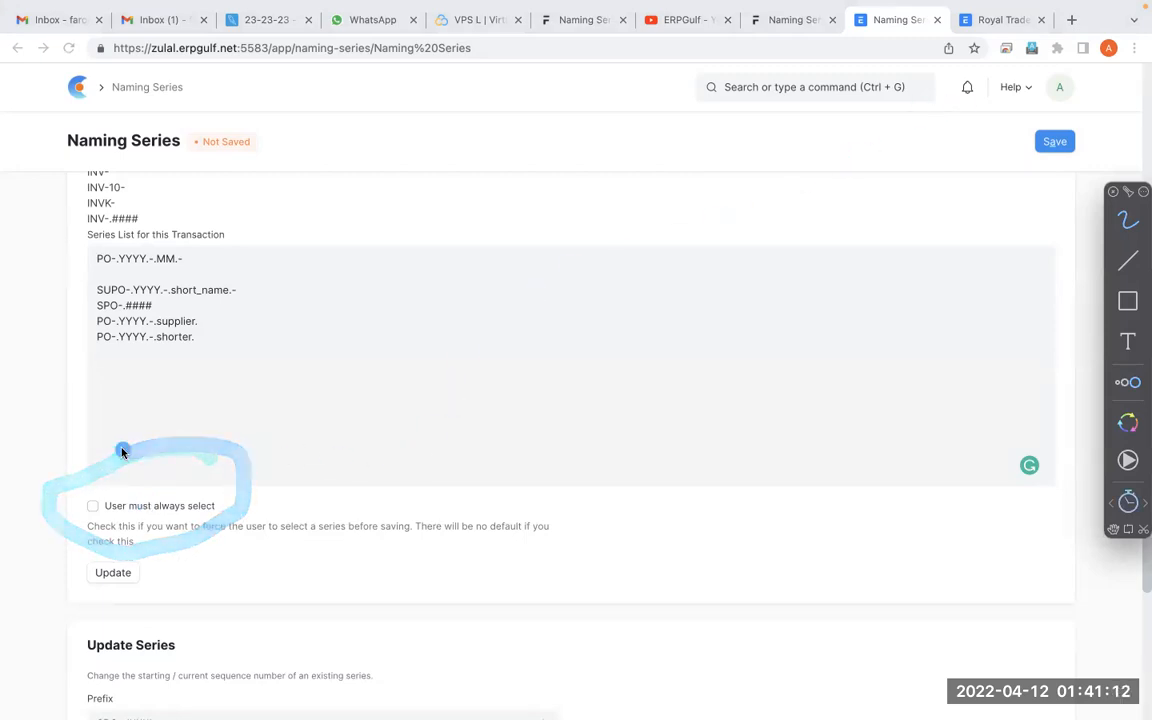
key(Escape)
Enable User must always select, save Naming Series, update the series list, and dismiss the message
click(93, 507)
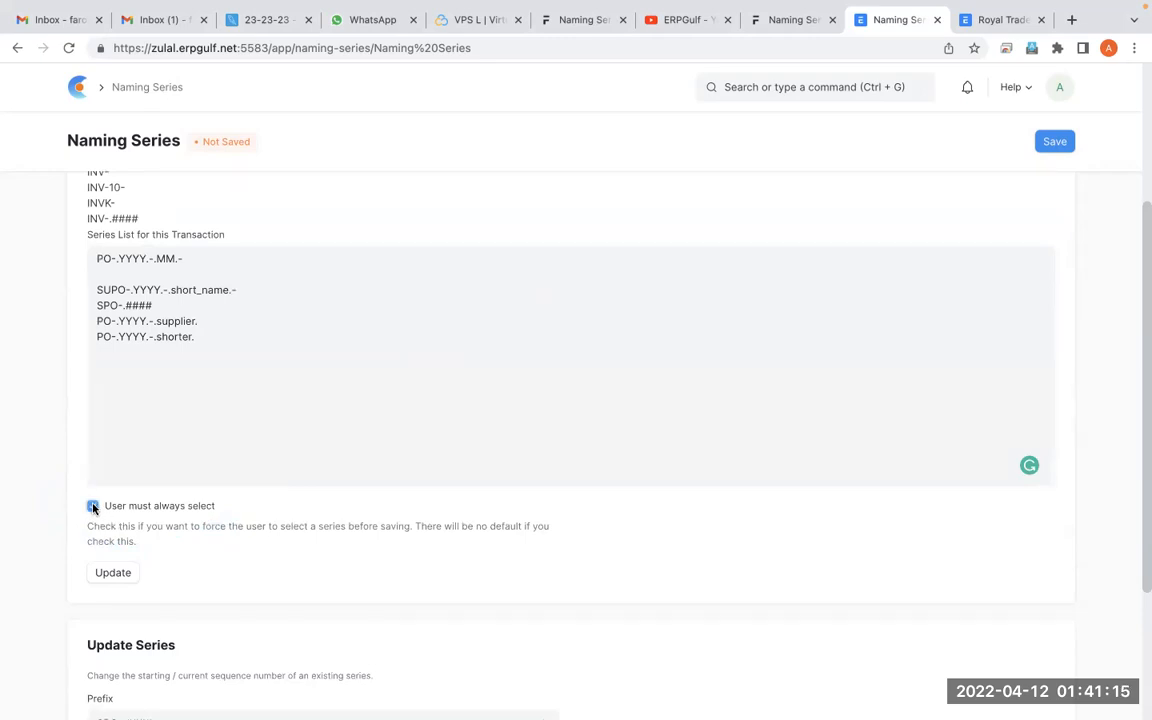
click(1041, 148)
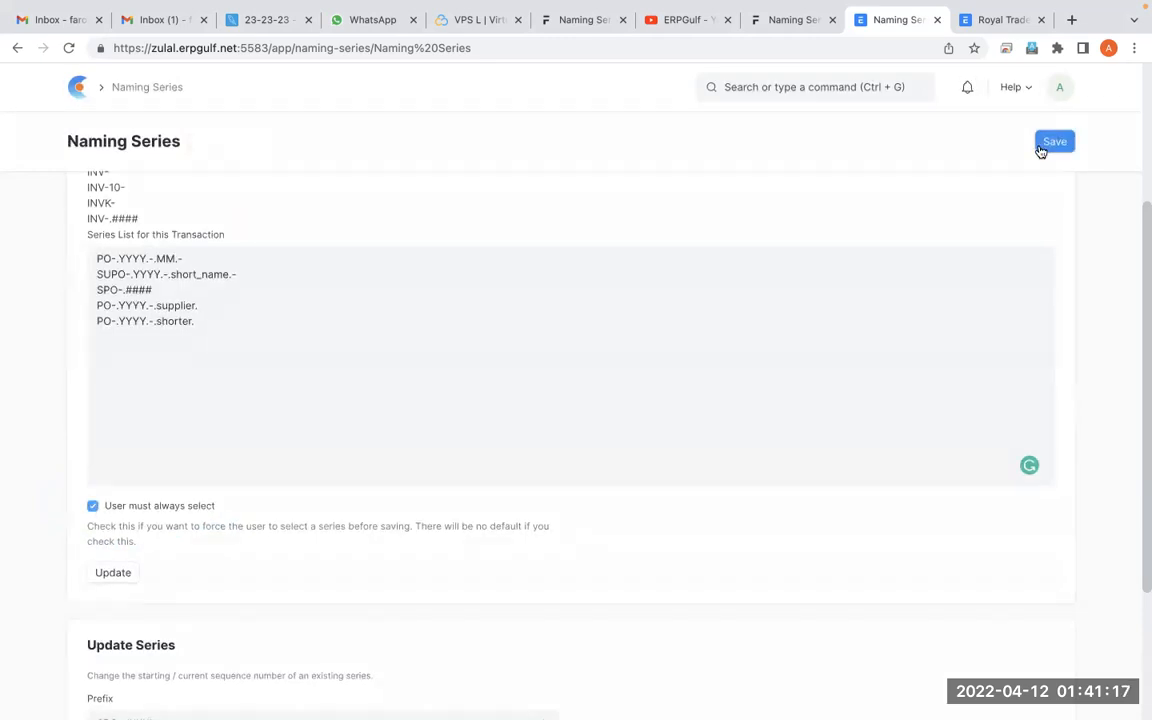
click(114, 574)
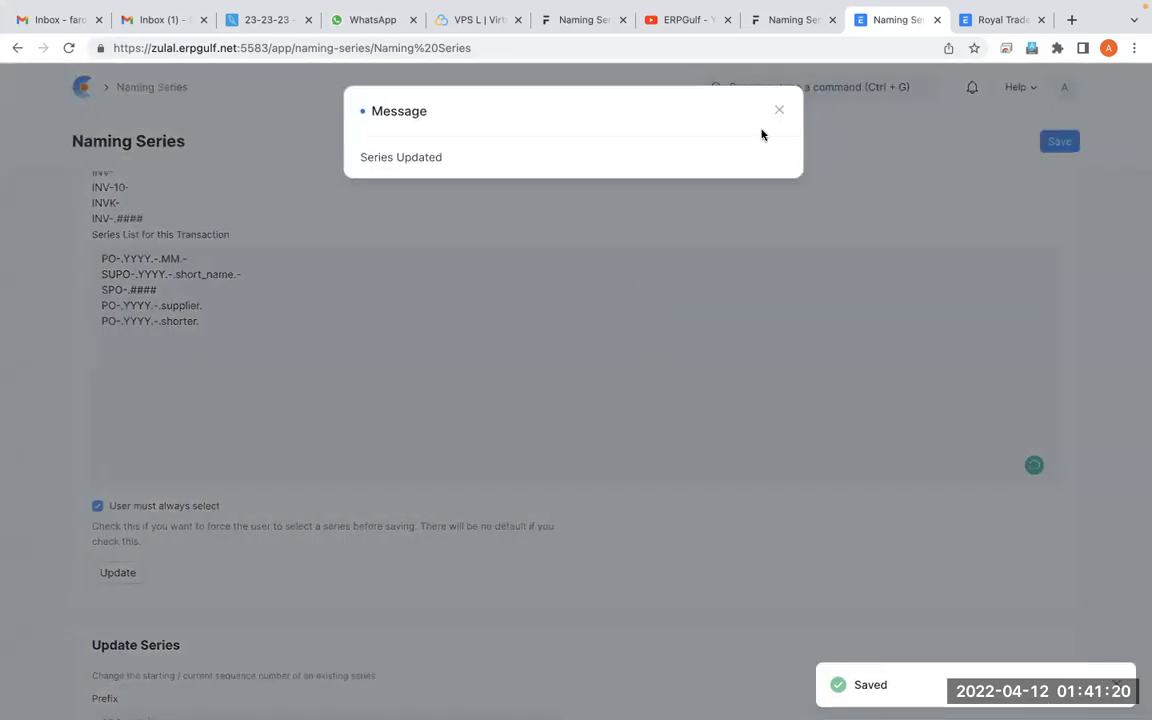
click(781, 113)
Reload the Purchase Order list and start another new purchase order
click(990, 19)
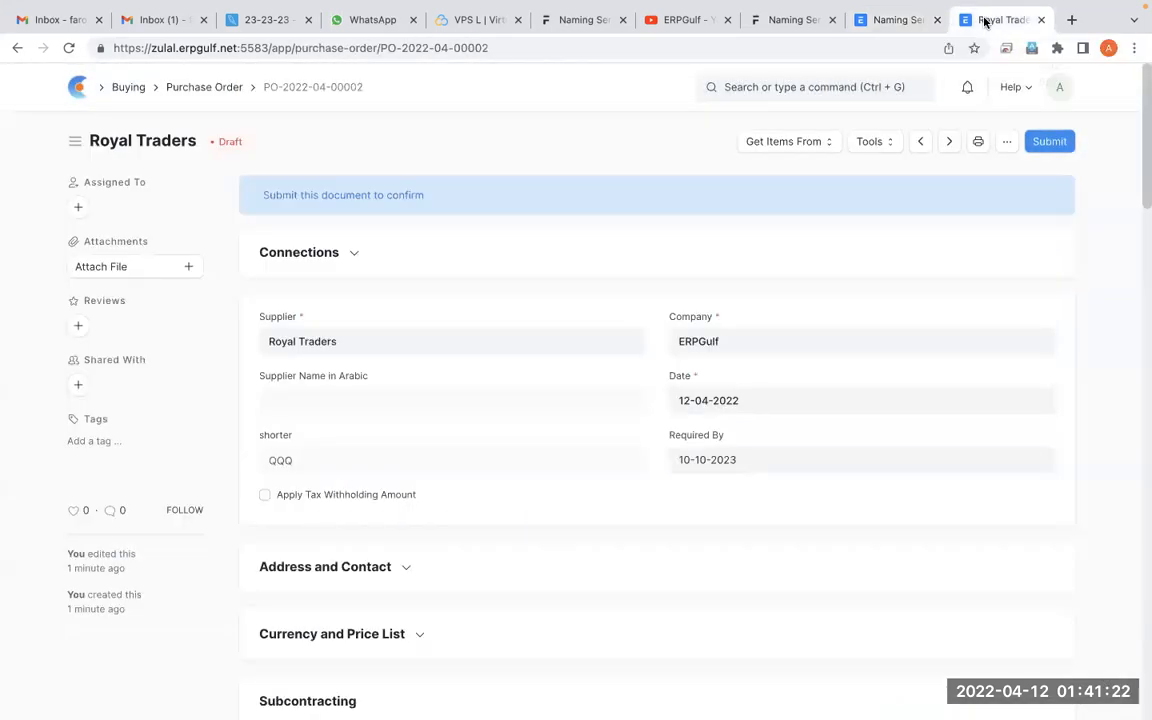
click(203, 87)
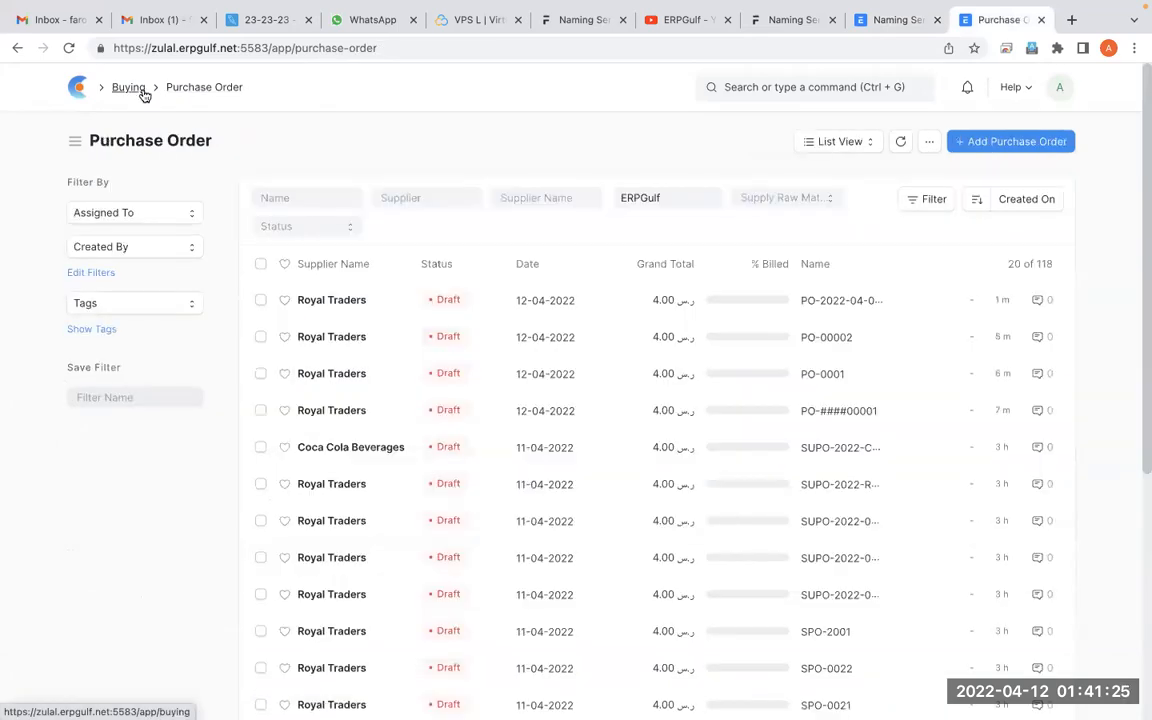
click(69, 50)
click(986, 141)
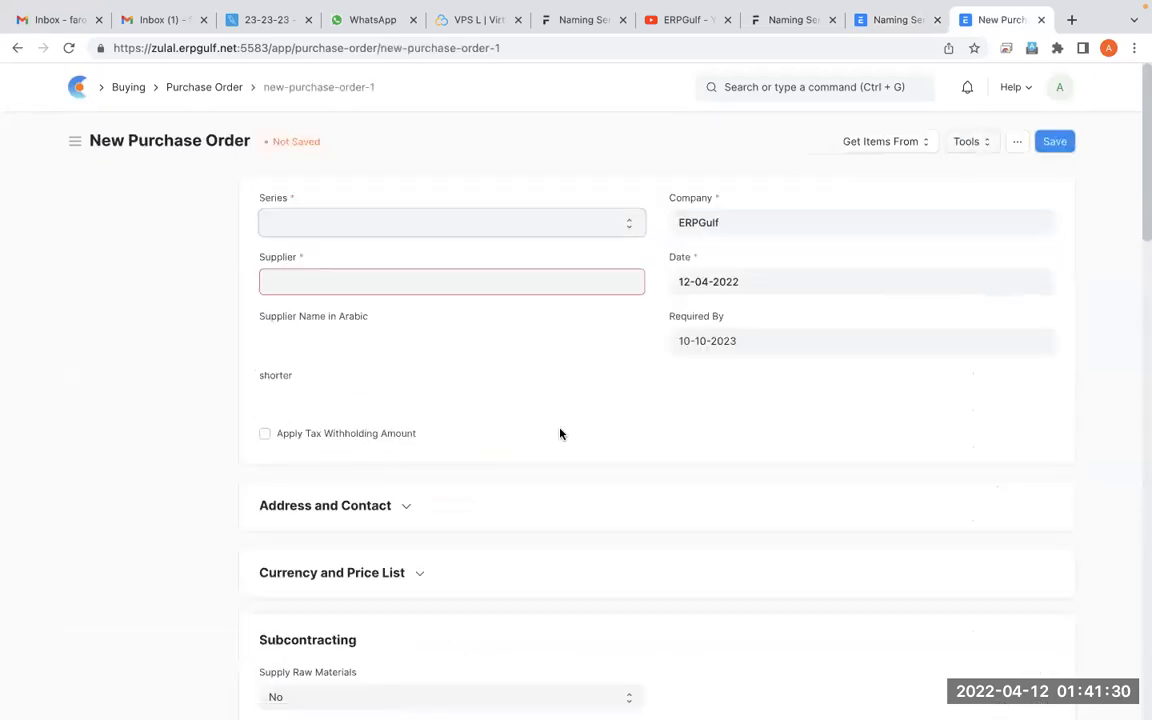
Draw annotation strokes to point out the Series field on the new purchase order
key(alt+Tab)
drag(692, 88, 672, 43)
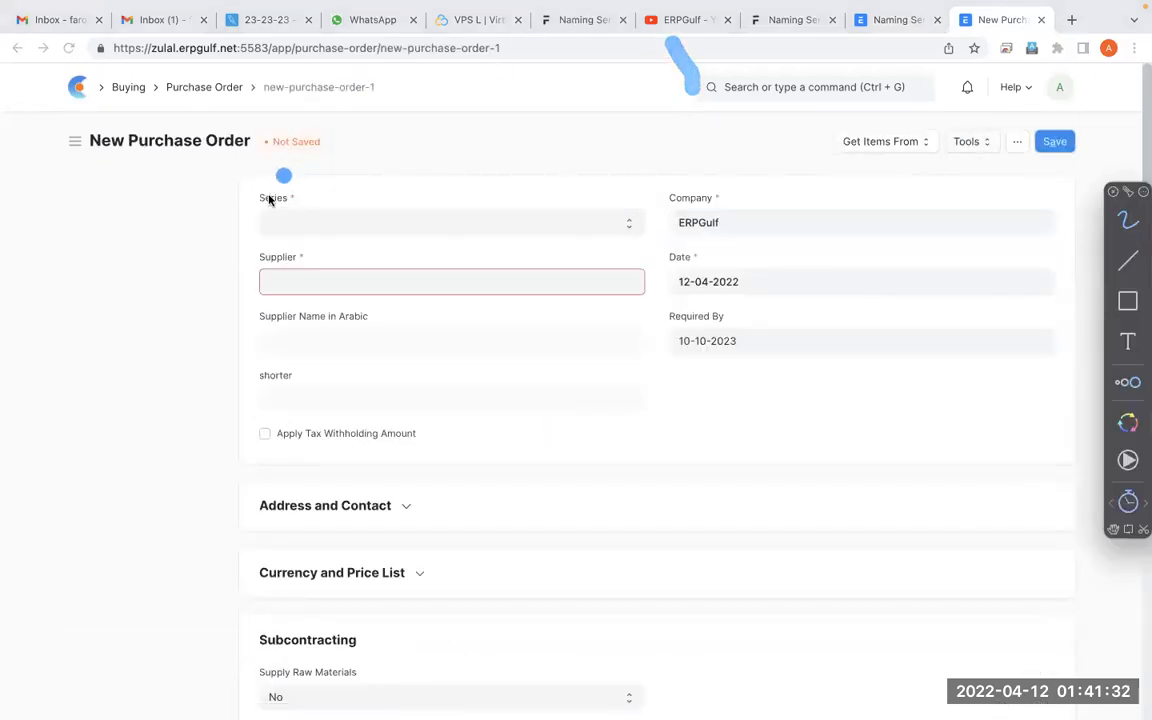
mouse_move(291, 143)
mouse_down()
mouse_move(285, 265)
mouse_move(250, 140)
mouse_move(213, 175)
mouse_up()
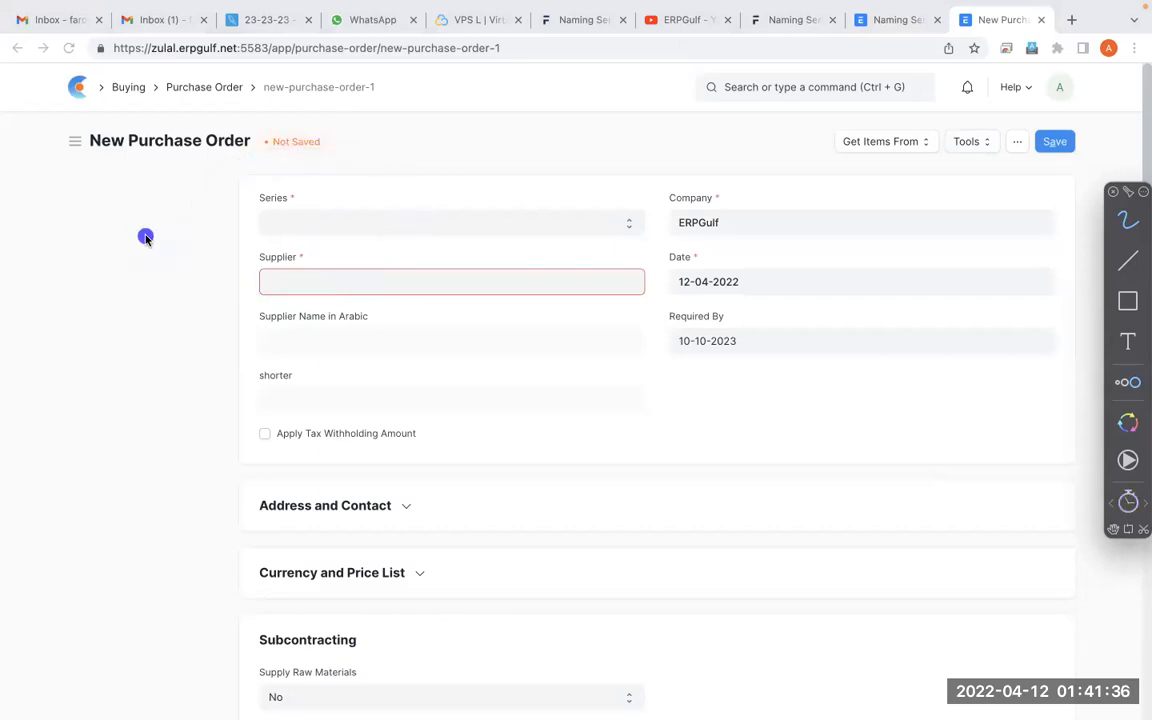
Choose PO-.YYYY.-.MM.- as the series and leave the unsaved purchase order for the Purchase Order list
click(360, 229)
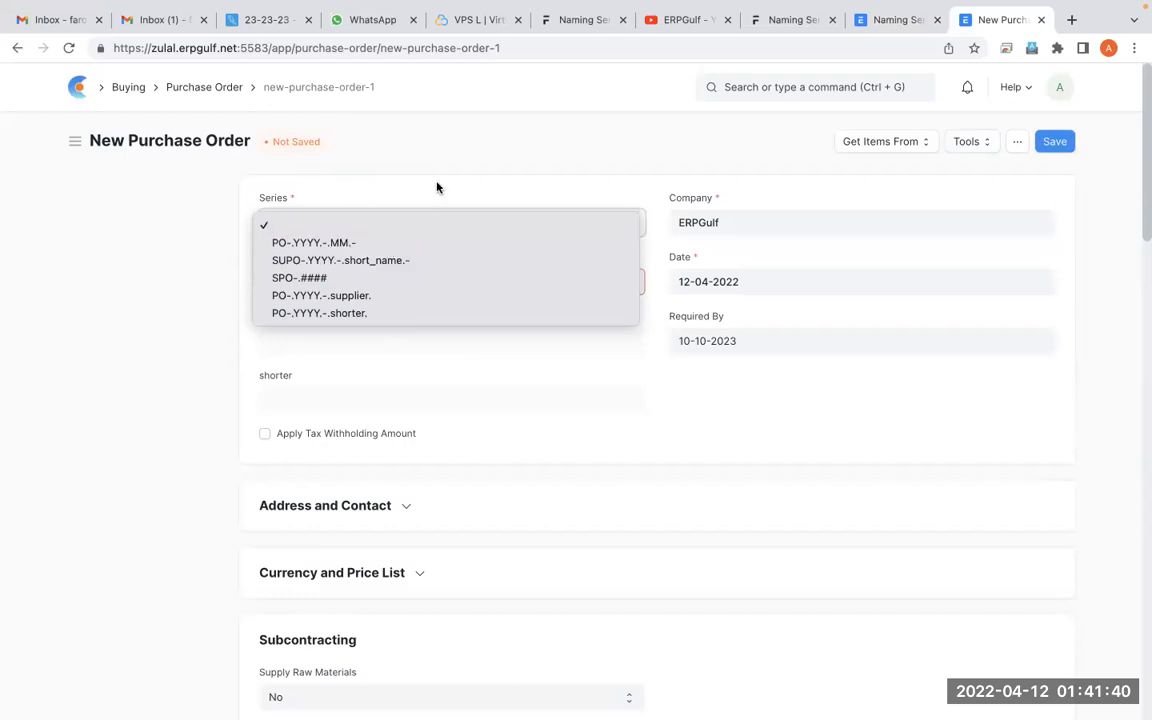
click(440, 244)
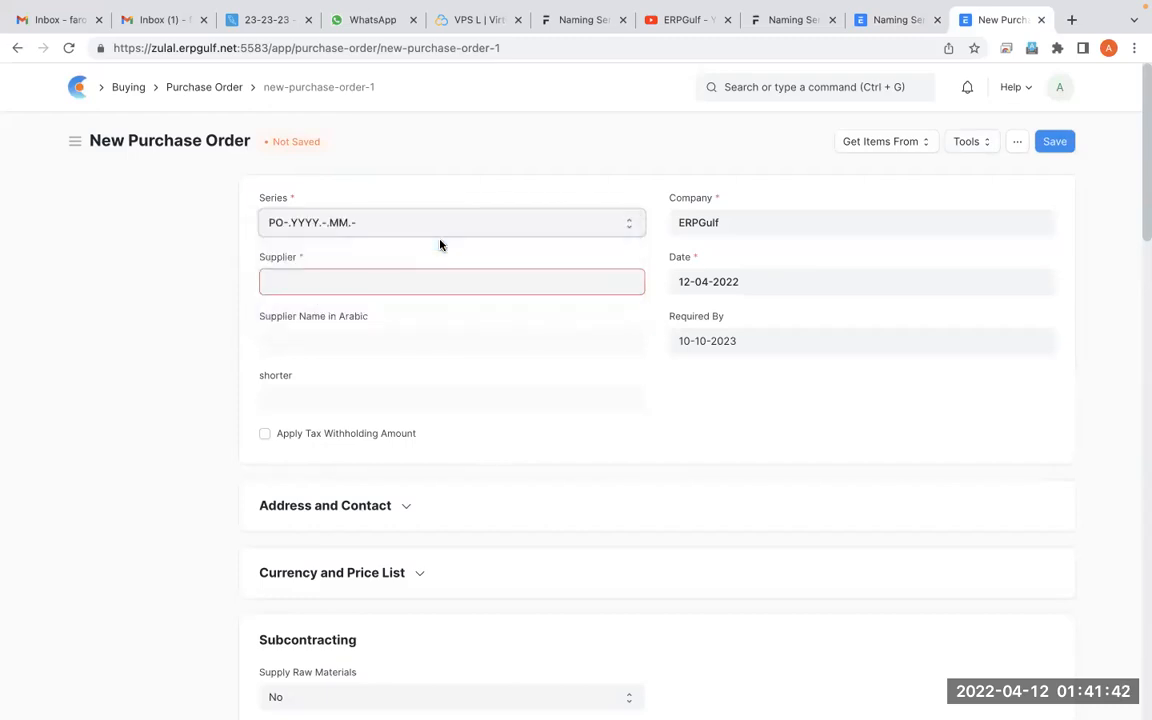
click(214, 91)
Disable User must always select for the Purchase Order series, save Naming Series, update the series list, and dismiss the message
click(893, 20)
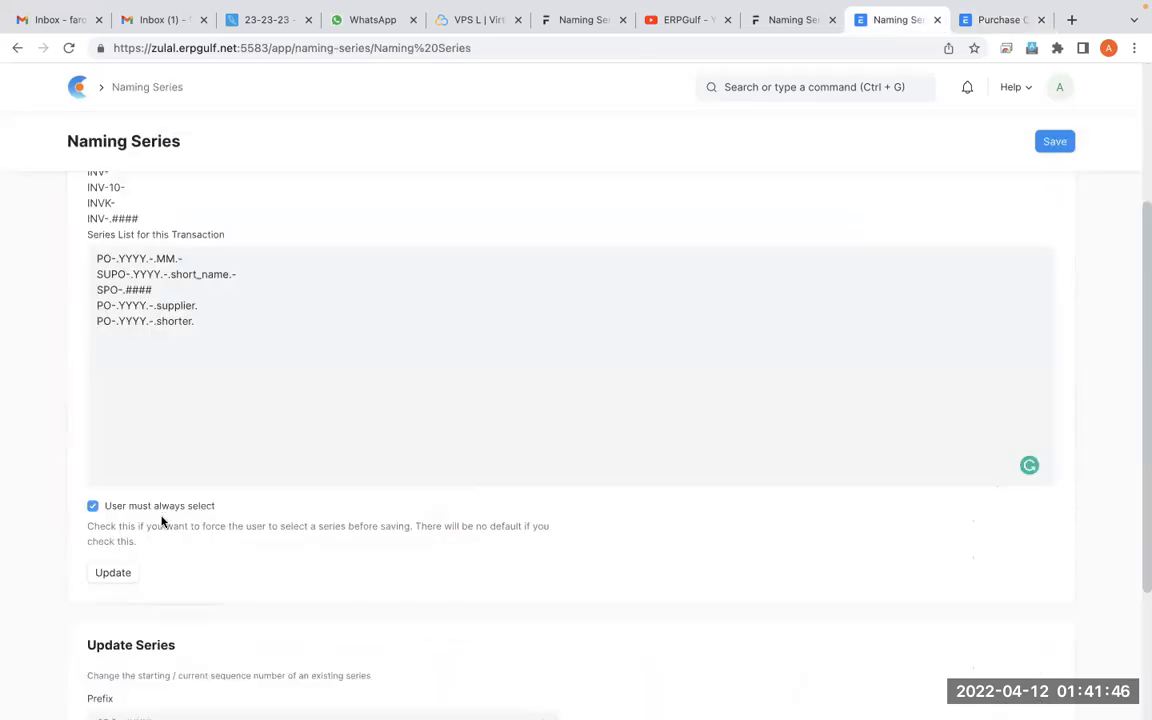
click(93, 507)
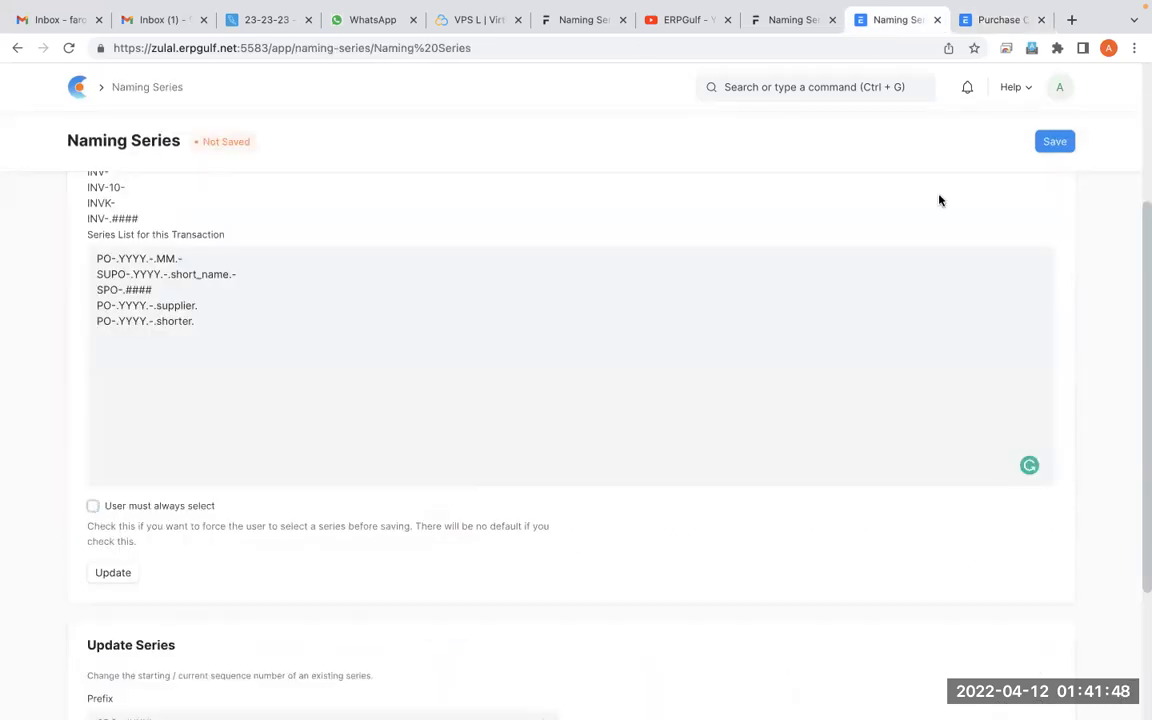
click(1052, 143)
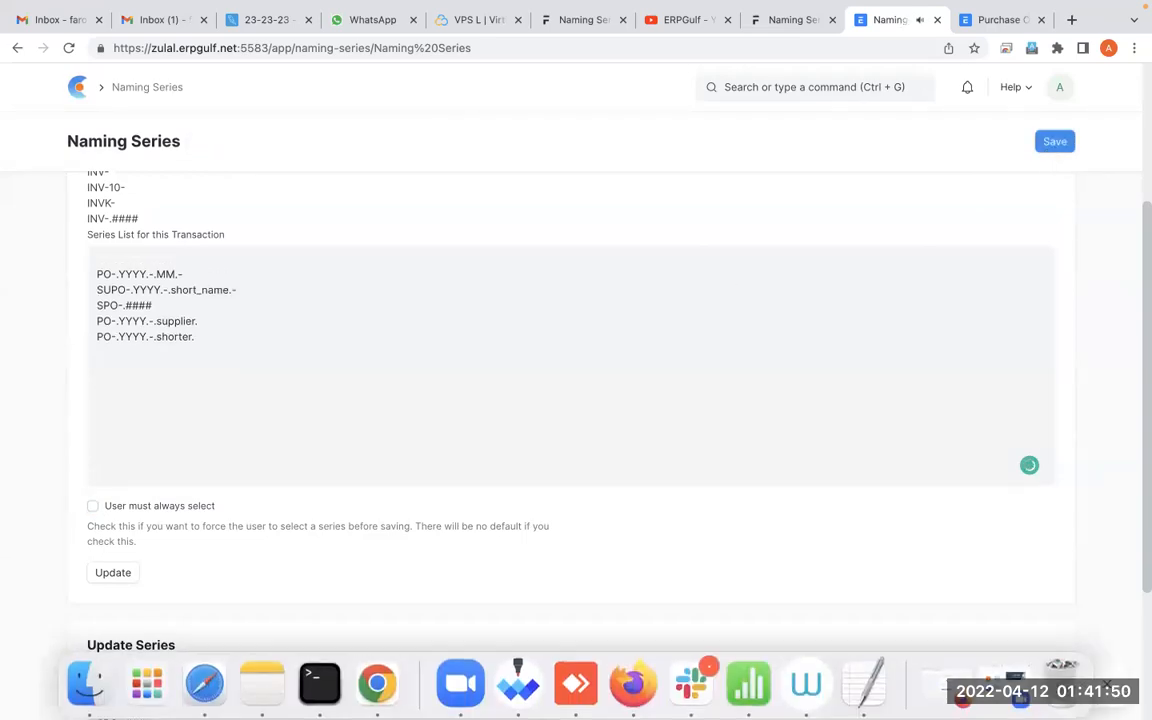
click(109, 573)
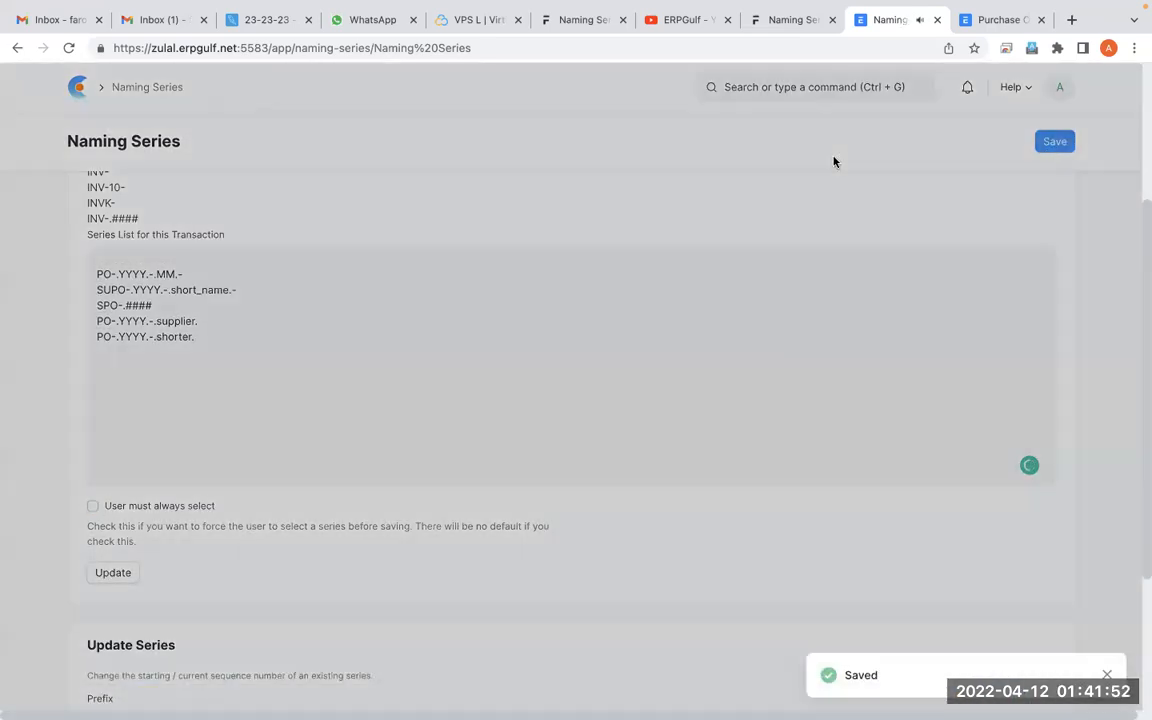
click(782, 113)
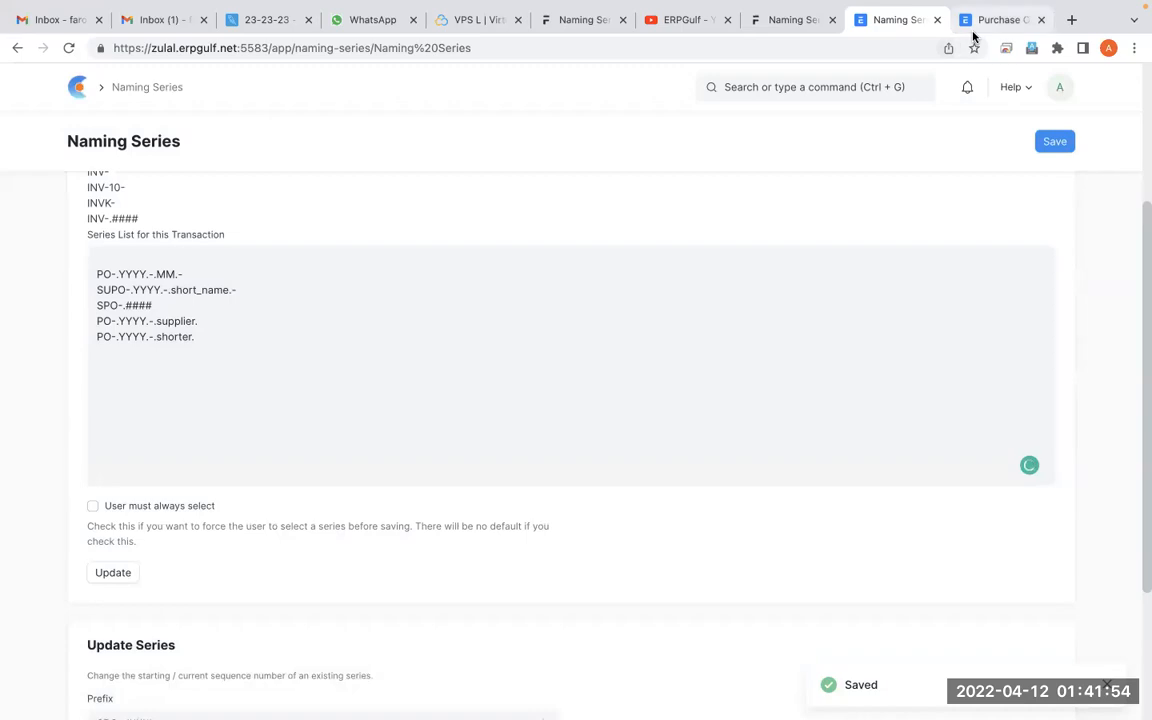
Return to the Purchase Order list, reload it, and start a new purchase order to test the default series
click(999, 20)
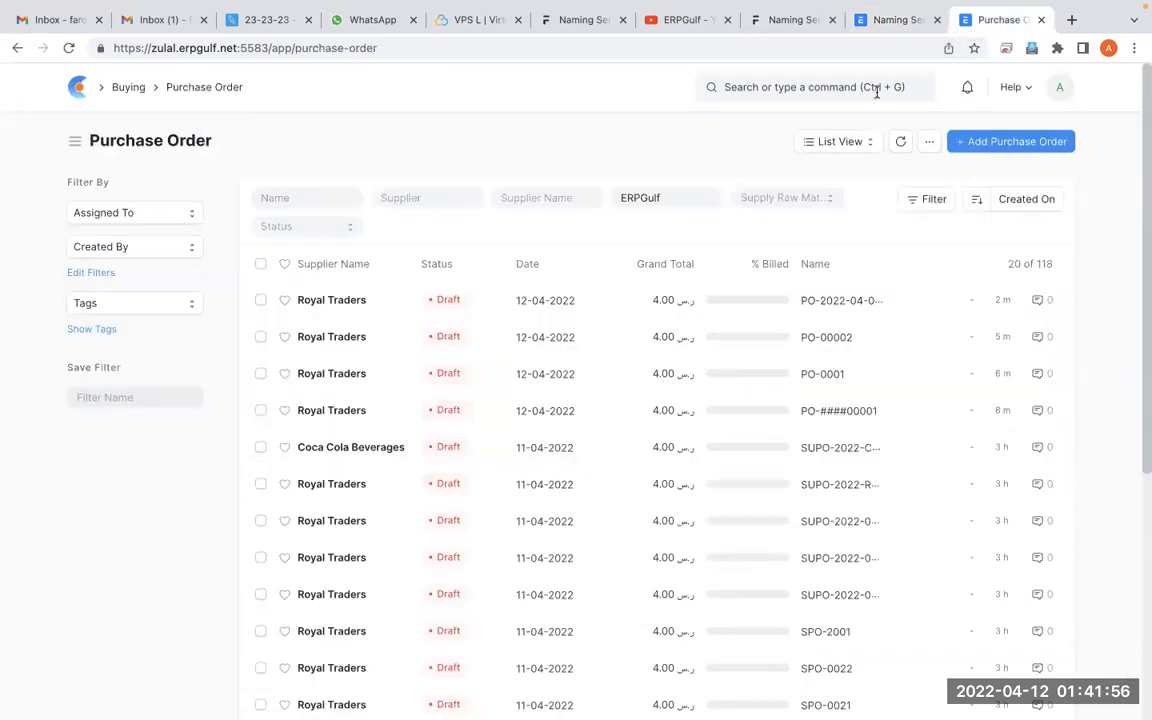
click(68, 49)
click(1058, 141)
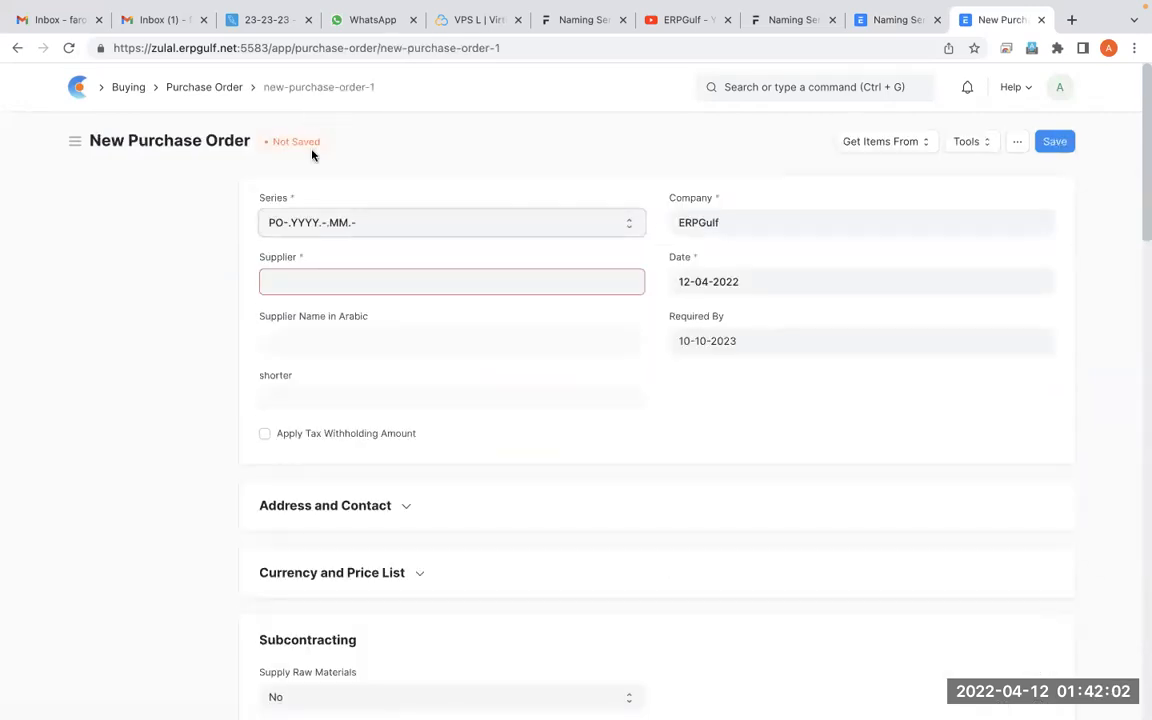
Circle the Series field of the new purchase order with a freehand annotation, and clear the annotation
key(ctrl+Tab)
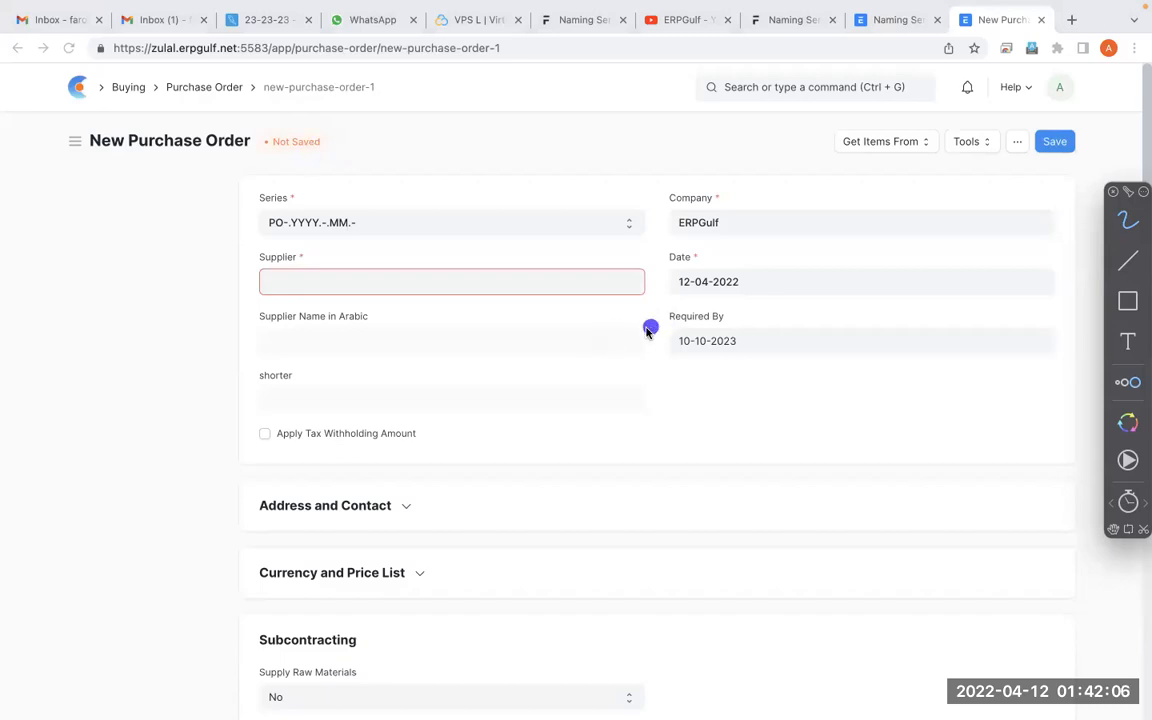
mouse_move(415, 165)
mouse_down()
mouse_move(312, 155)
mouse_move(346, 245)
mouse_move(352, 136)
mouse_up()
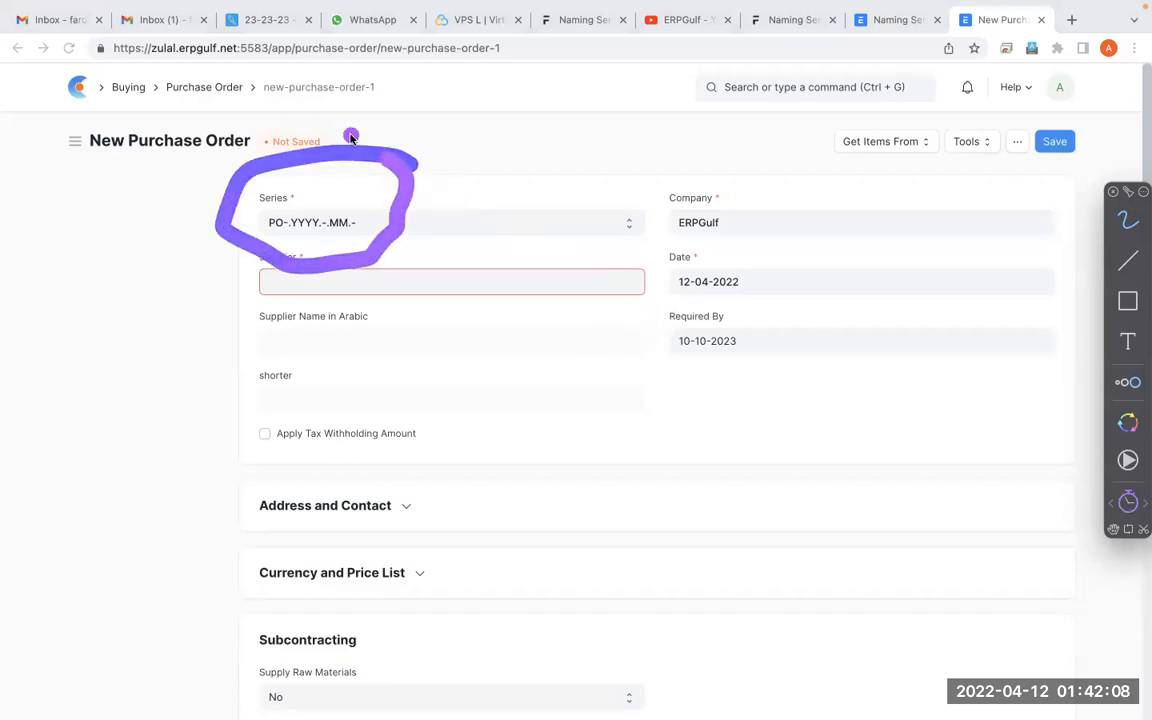
key(Escape)
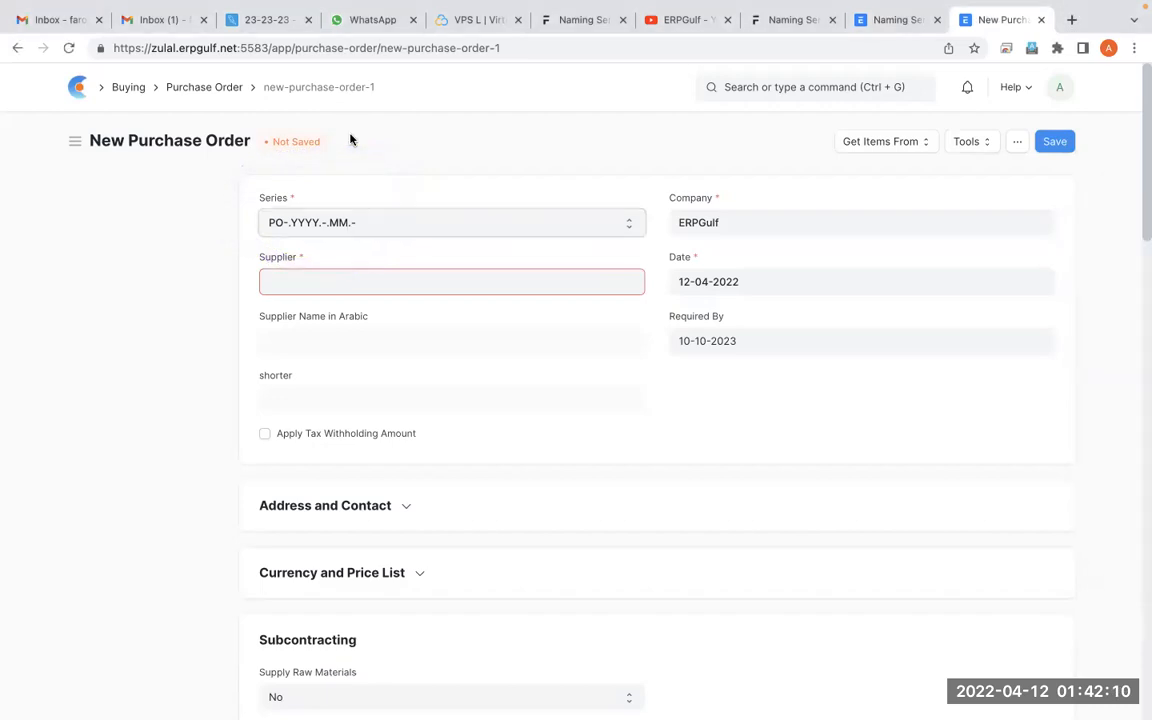
Compare the Purchase Order series list in Naming Series with the Series field on the new purchase order
click(897, 20)
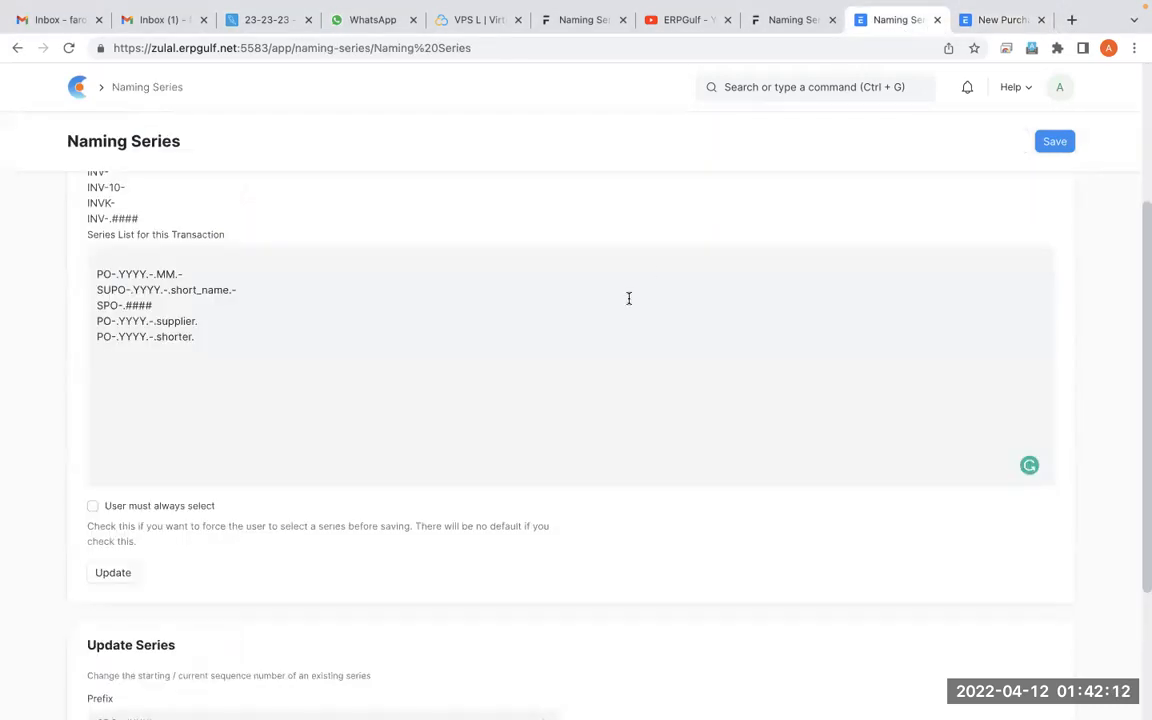
scroll(629, 298, up, 3)
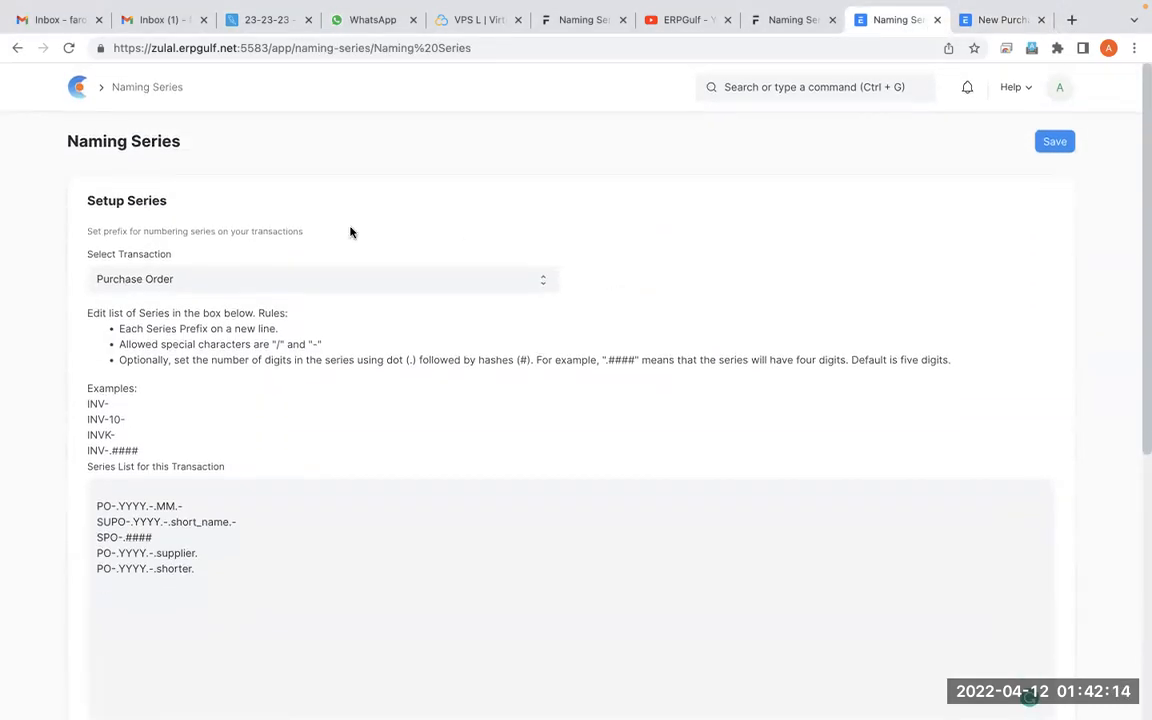
click(1006, 24)
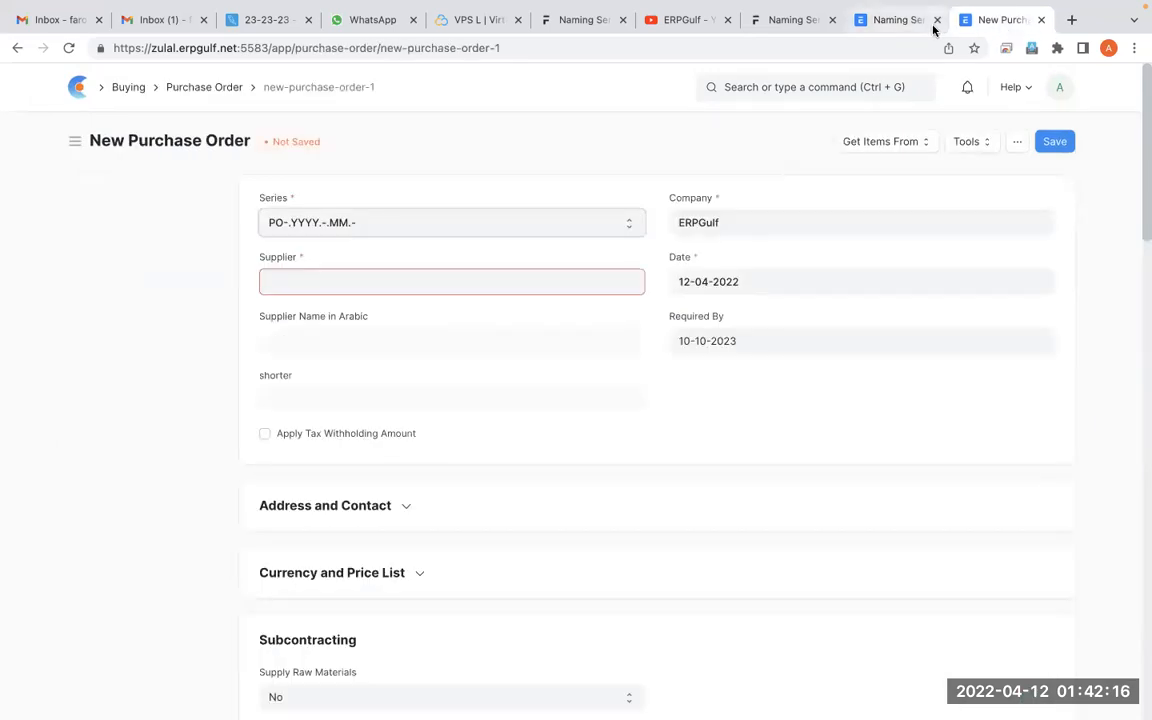
click(899, 24)
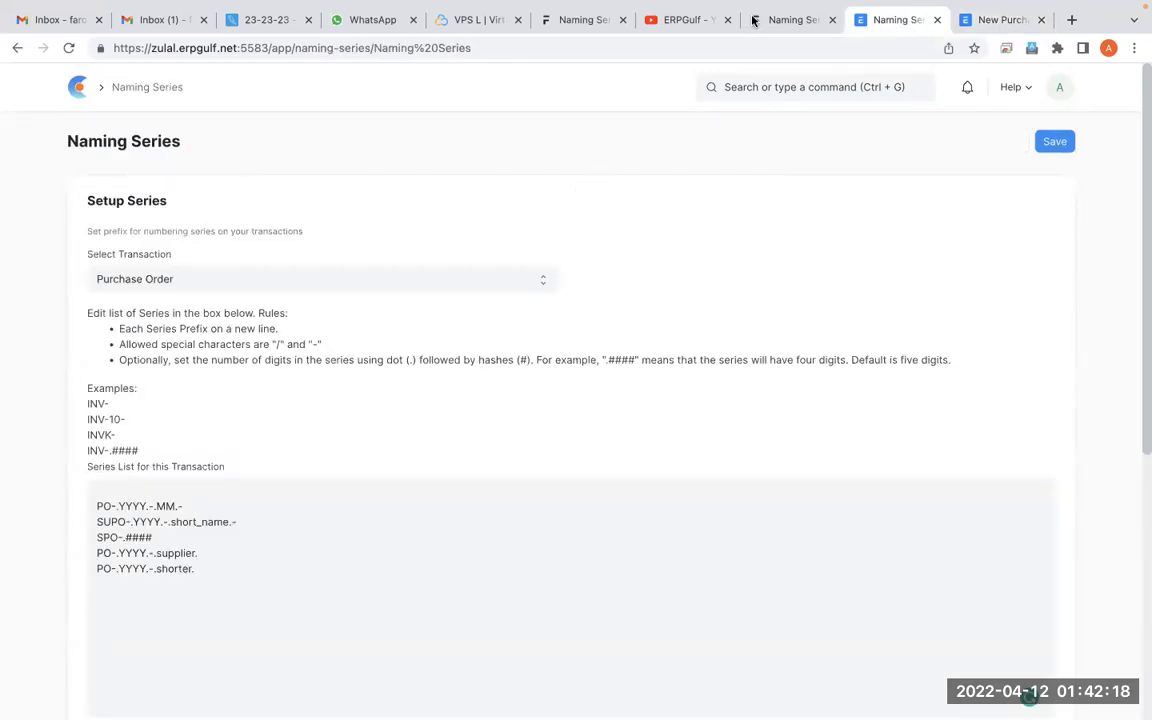
click(1005, 20)
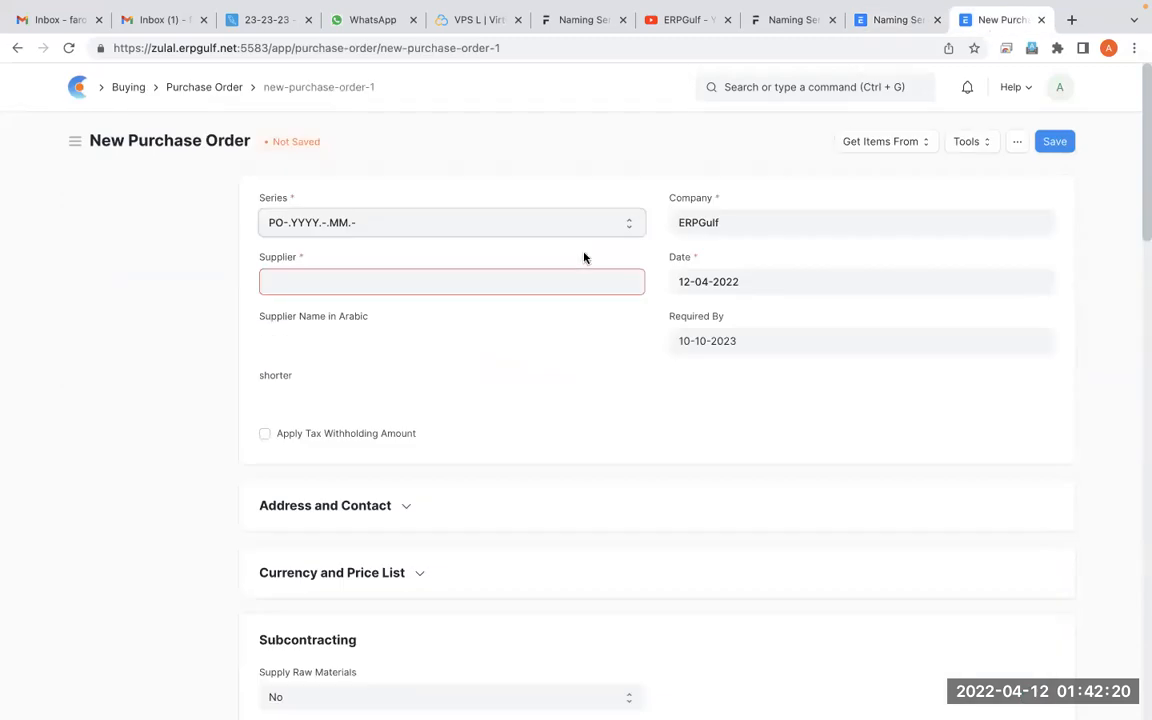
Open the newest Royal Traders draft from the Purchase Order list and draw annotation strokes around and below its document number
click(222, 92)
click(328, 303)
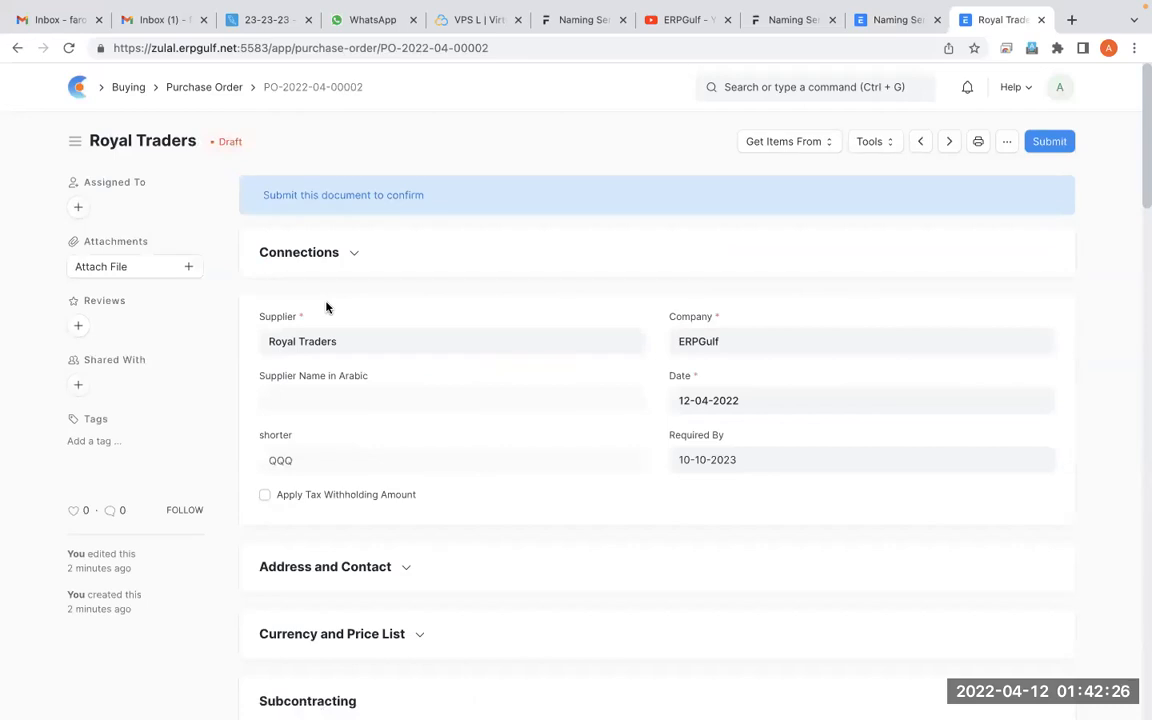
key(alt+Tab)
mouse_move(388, 82)
mouse_down()
mouse_move(355, 50)
mouse_move(272, 127)
mouse_move(326, 62)
mouse_up()
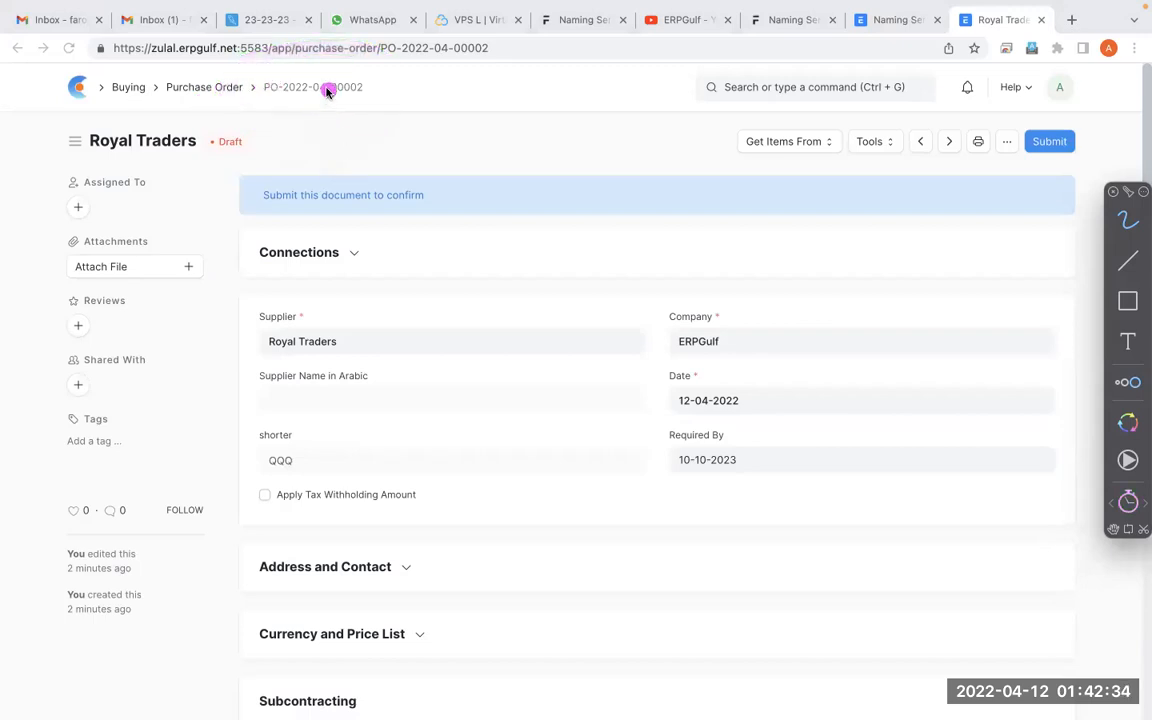
mouse_move(263, 167)
mouse_down()
mouse_move(312, 110)
mouse_move(335, 150)
mouse_move(385, 168)
mouse_move(461, 161)
mouse_move(473, 140)
mouse_up()
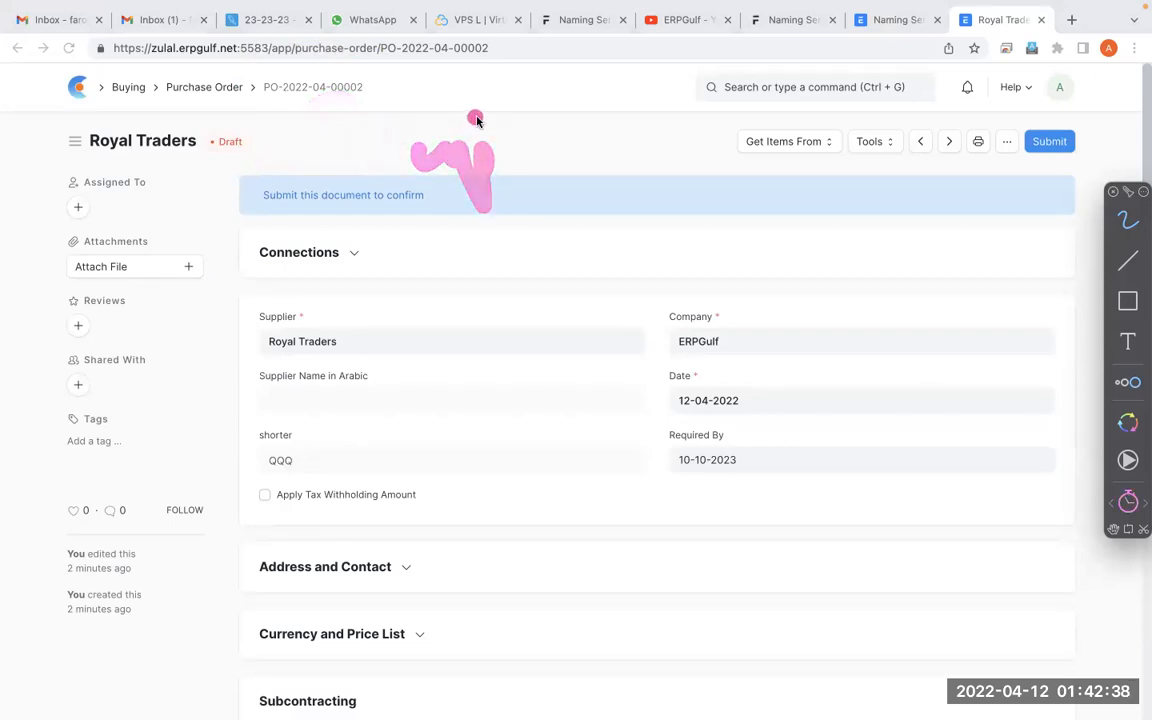
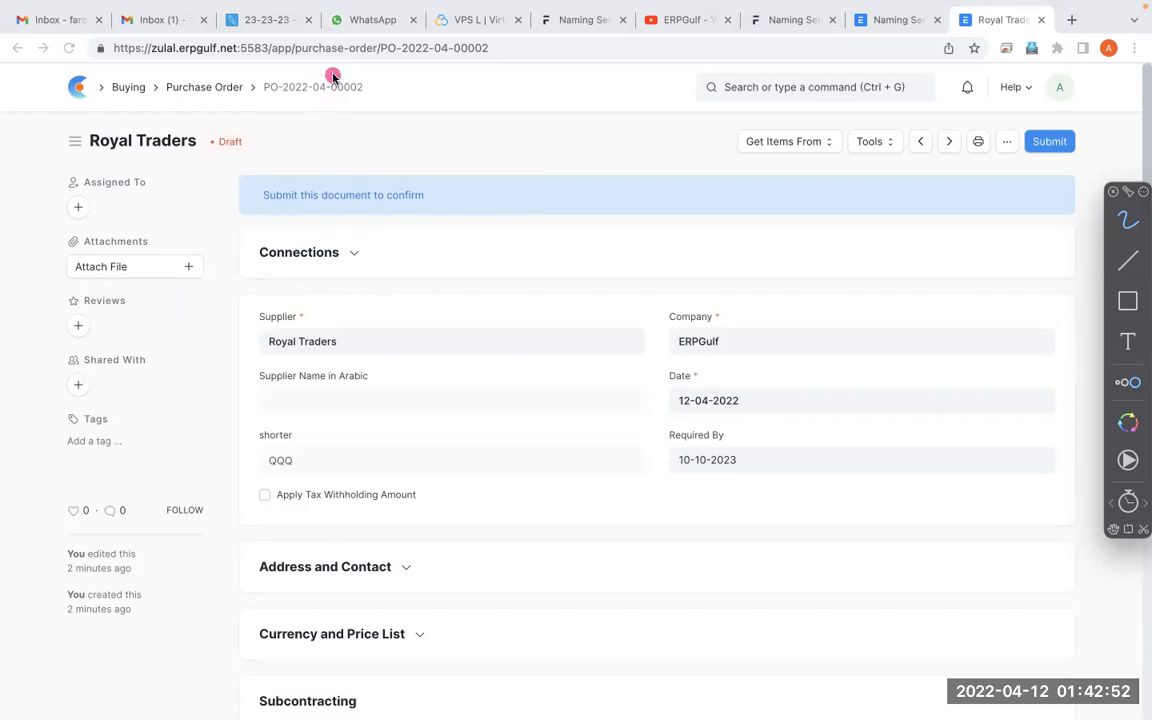
Examine the fields and sections of the Royal Traders purchase order draft
mouse_move(340, 66)
mouse_down()
mouse_move(300, 80)
mouse_move(342, 96)
mouse_up()
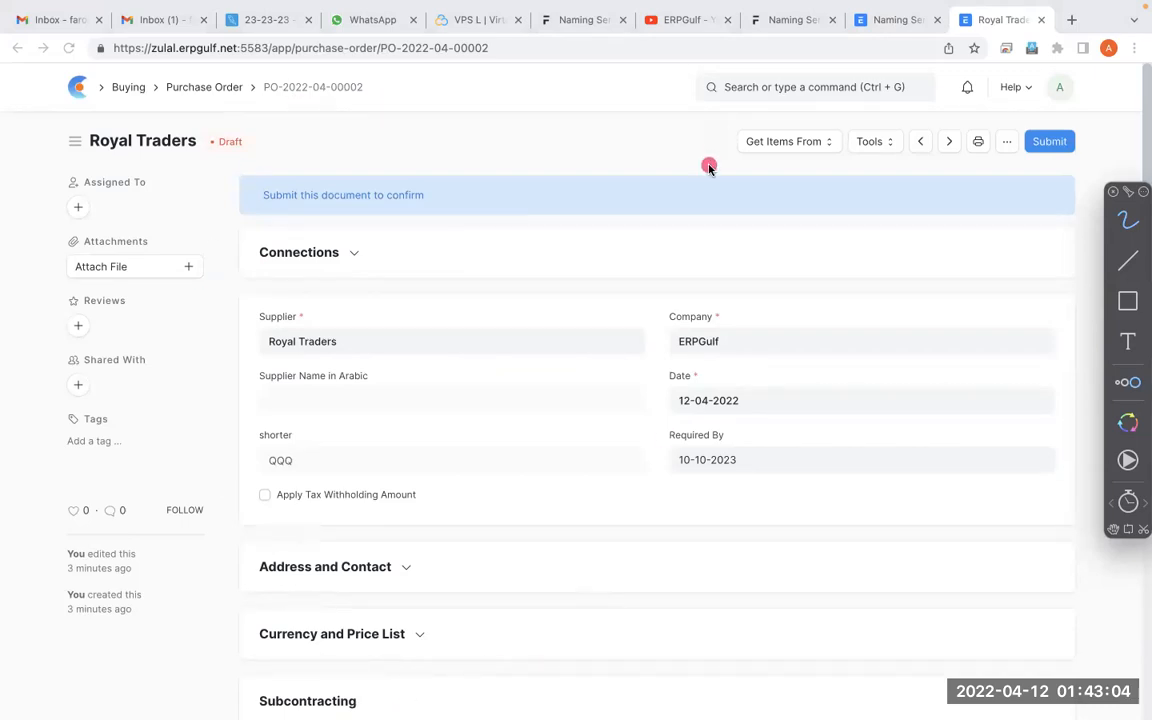
key(Escape)
scroll(708, 170, down, 3)
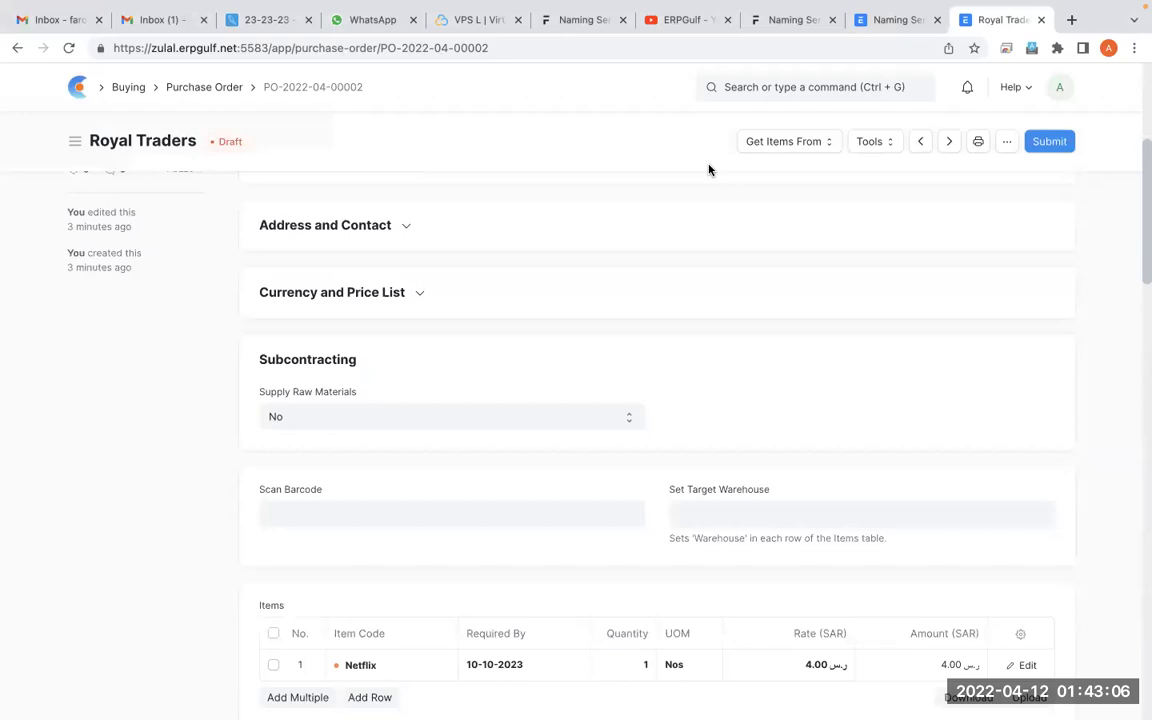
scroll(708, 170, up, 3)
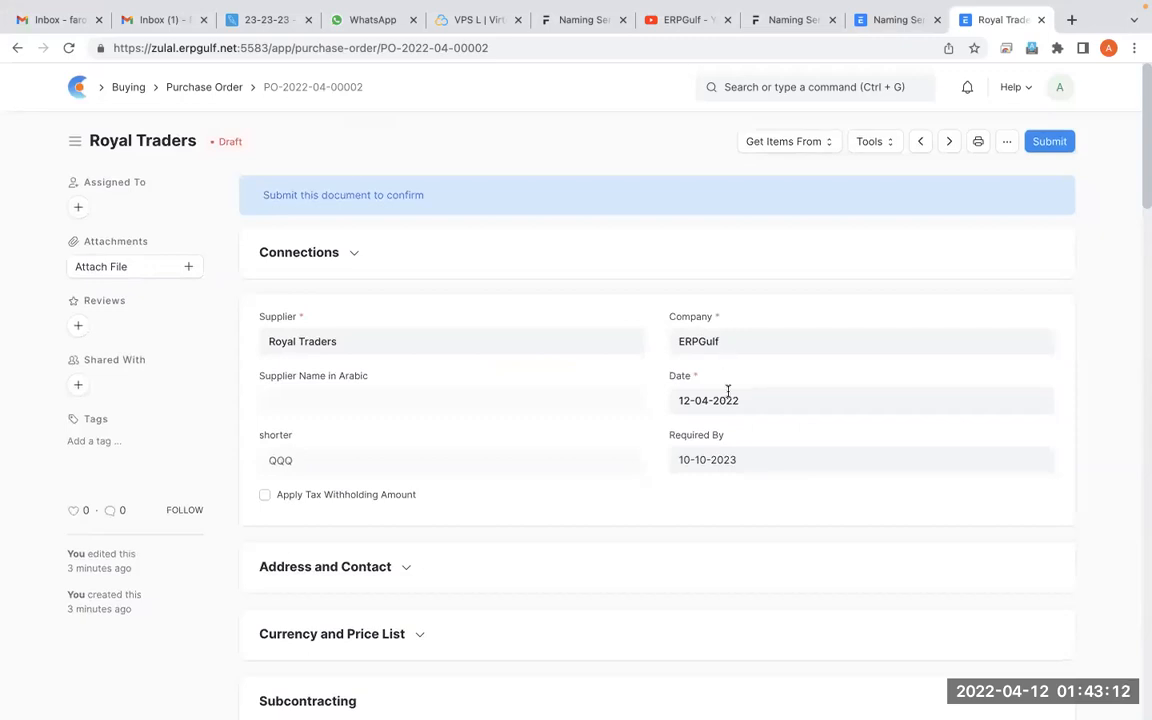
scroll(727, 390, down, 1)
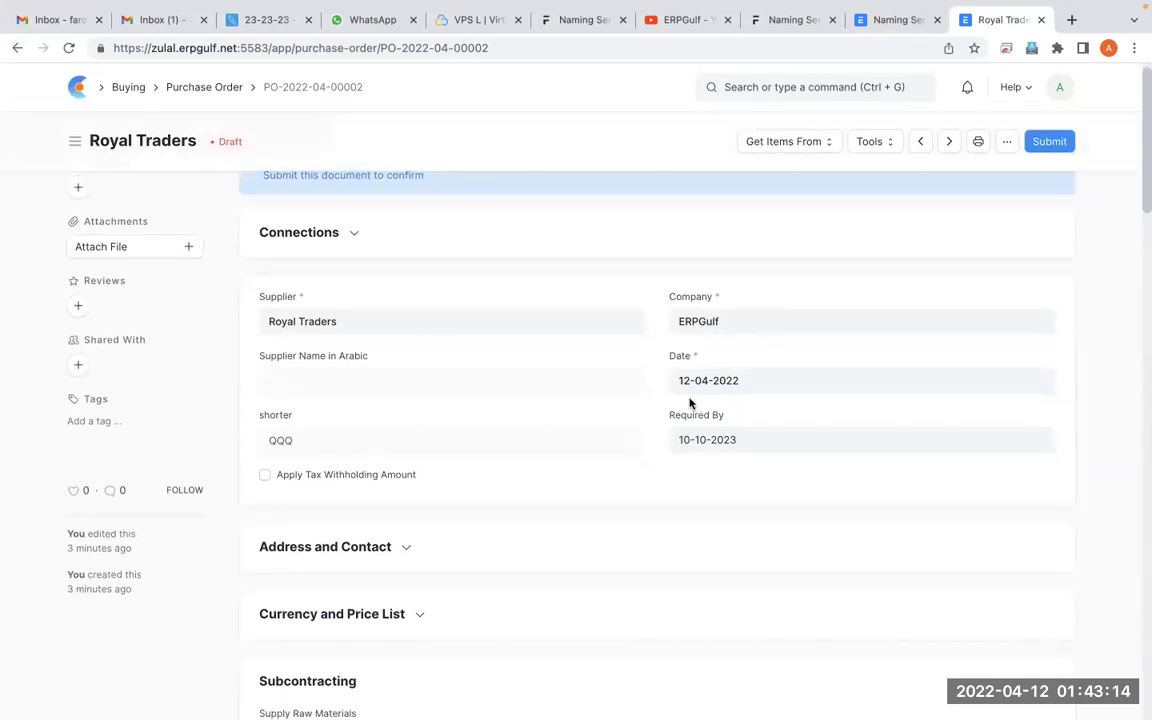
scroll(689, 403, down, 5)
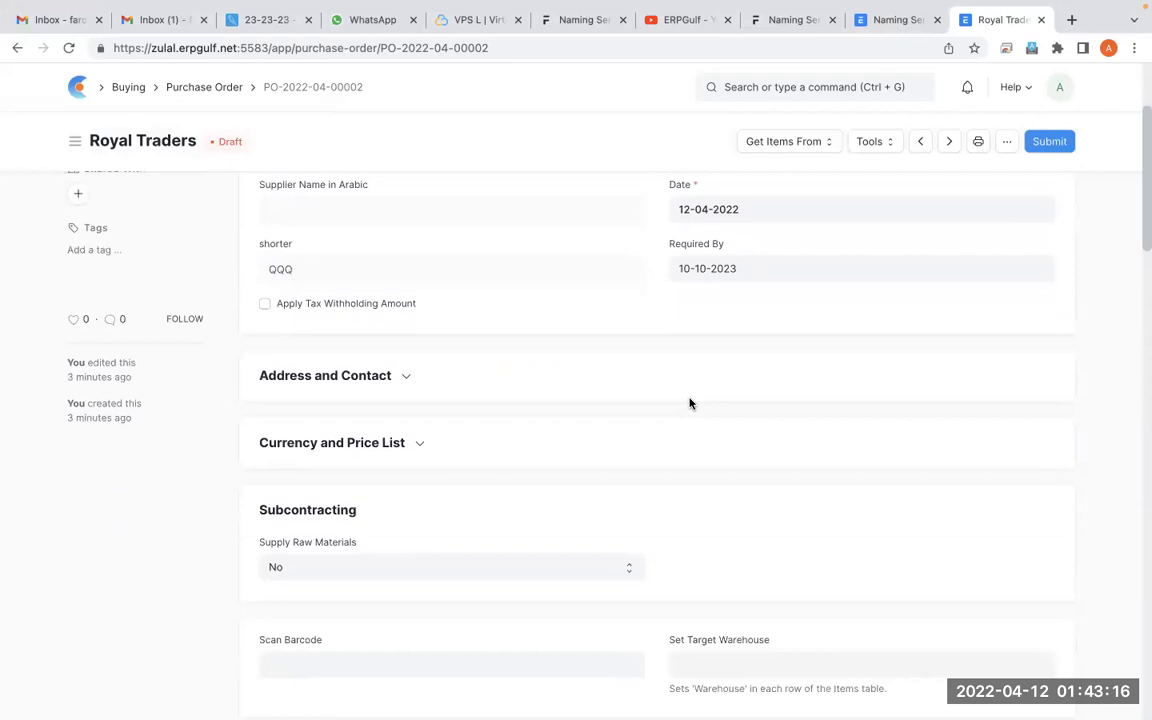
scroll(689, 403, down, 6)
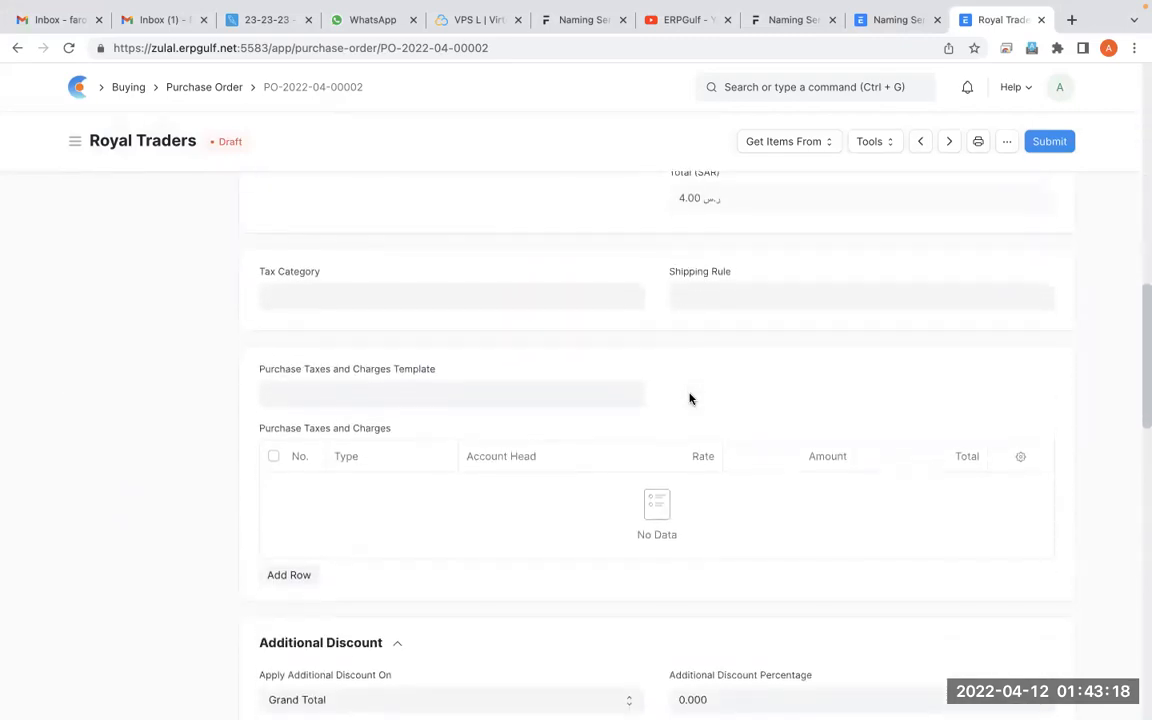
scroll(689, 399, down, 3)
scroll(692, 400, down, 5)
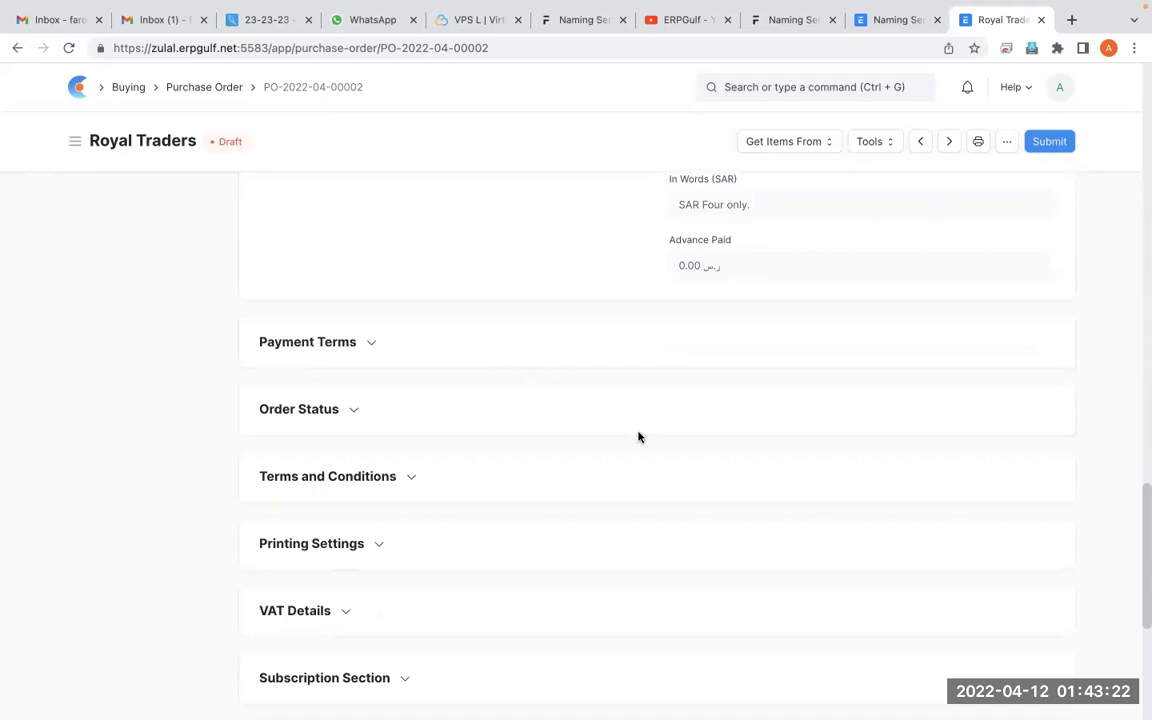
scroll(640, 437, up, 5)
scroll(638, 437, up, 15)
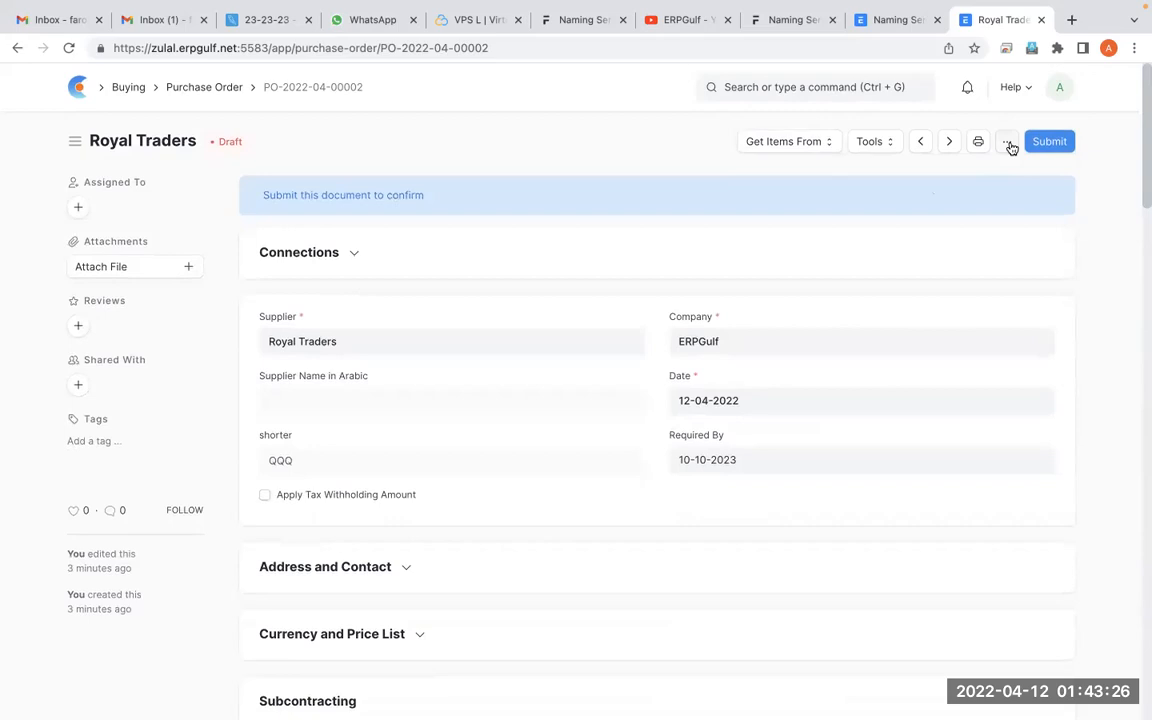
Look up the Supplier field's internal name in the Purchase Order's Customize Form, and return to the order
click(1008, 143)
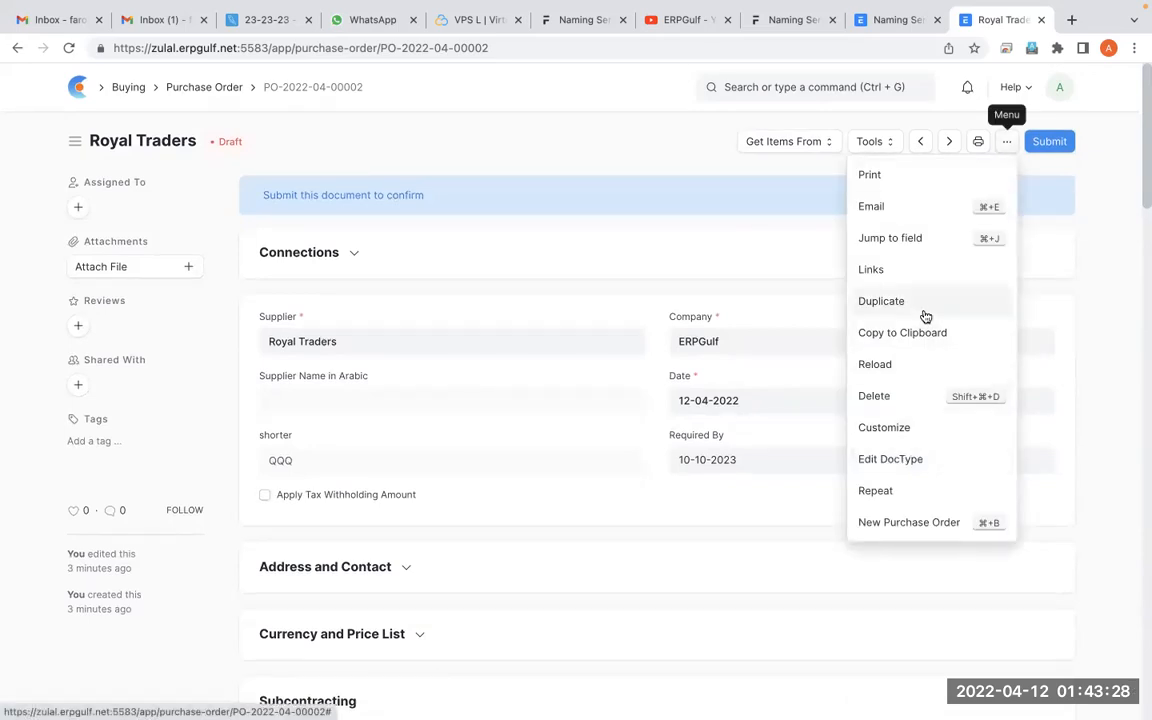
click(899, 428)
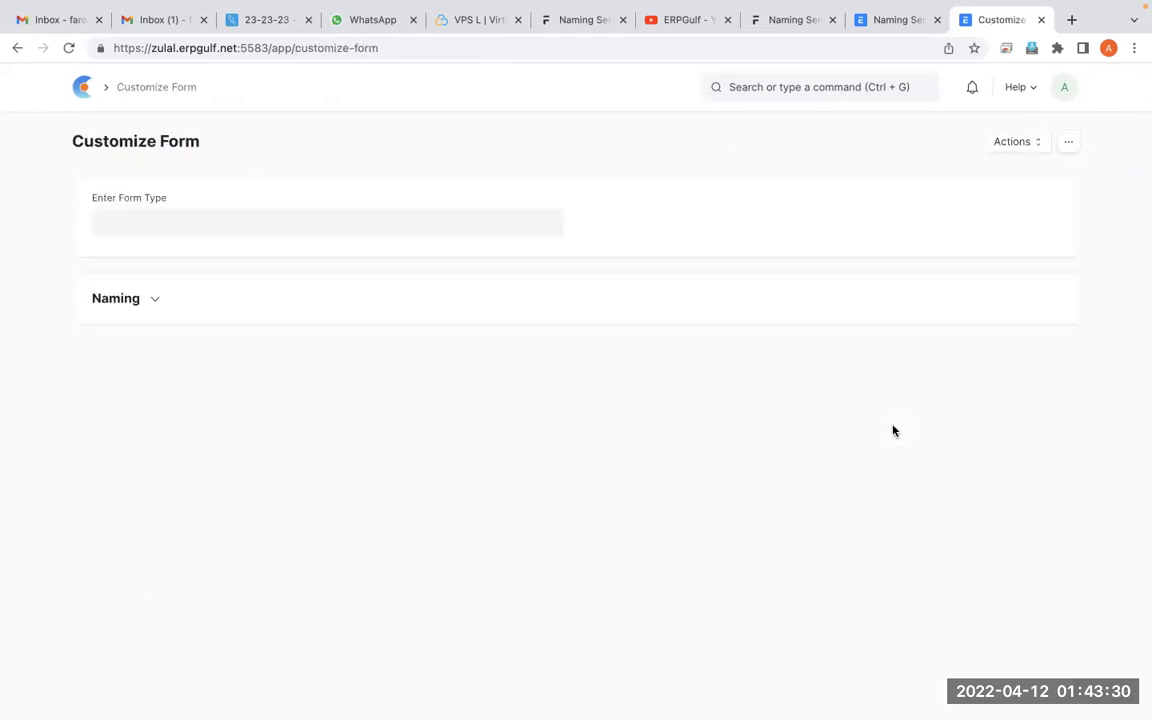
scroll(497, 462, down, 5)
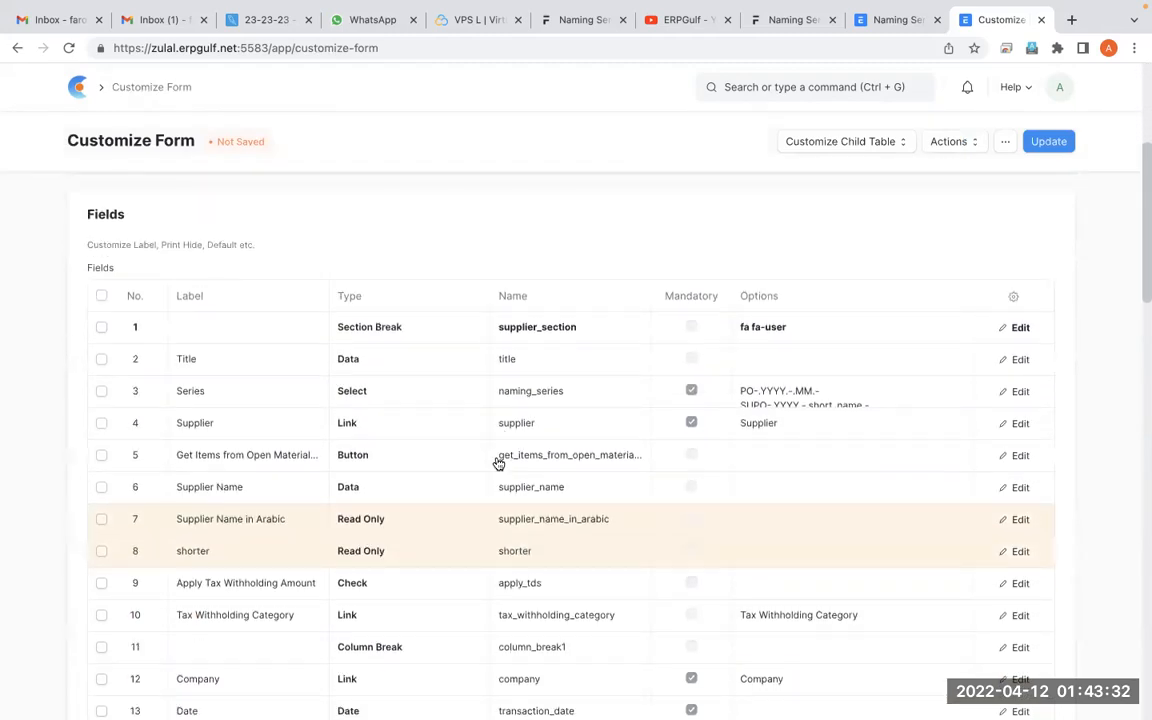
scroll(305, 278, down, 1)
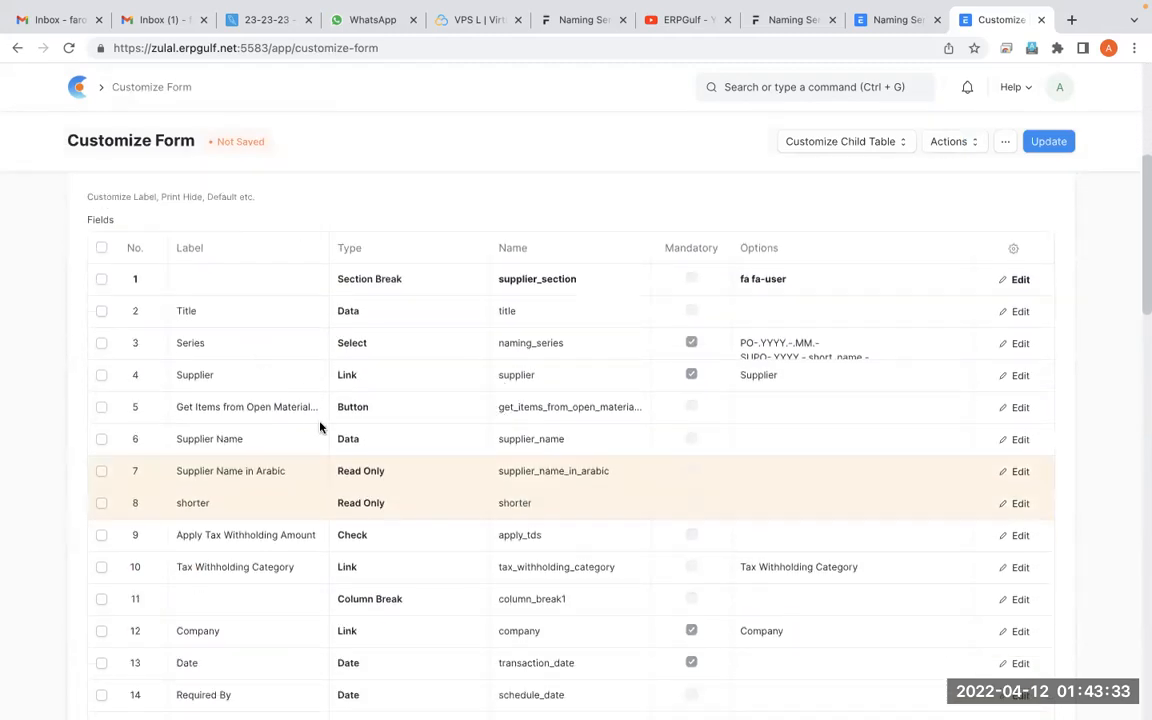
click(578, 378)
double_click(578, 378)
key(ctrl+c)
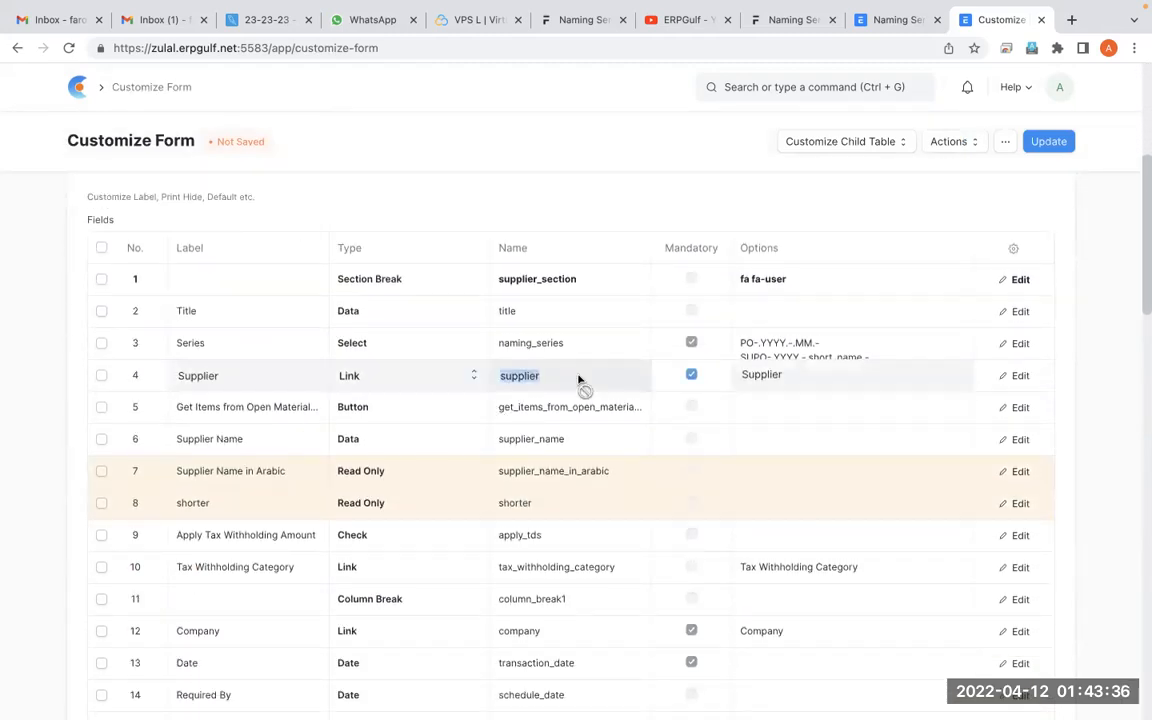
scroll(578, 378, up, 6)
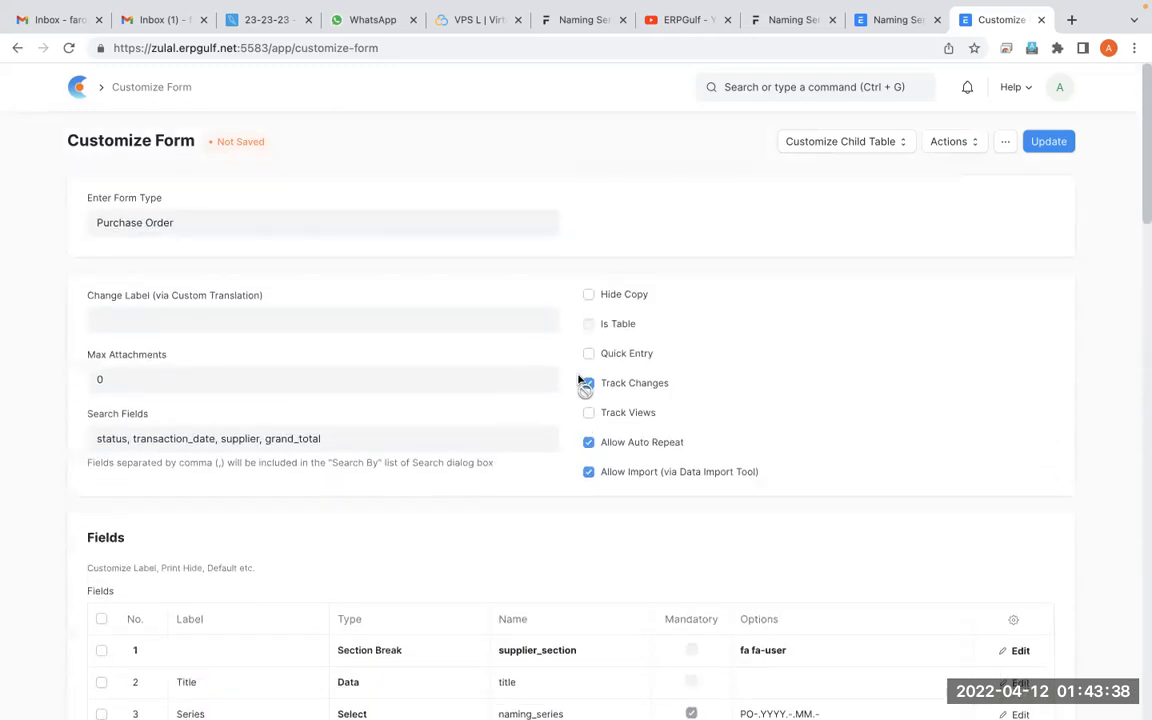
click(17, 50)
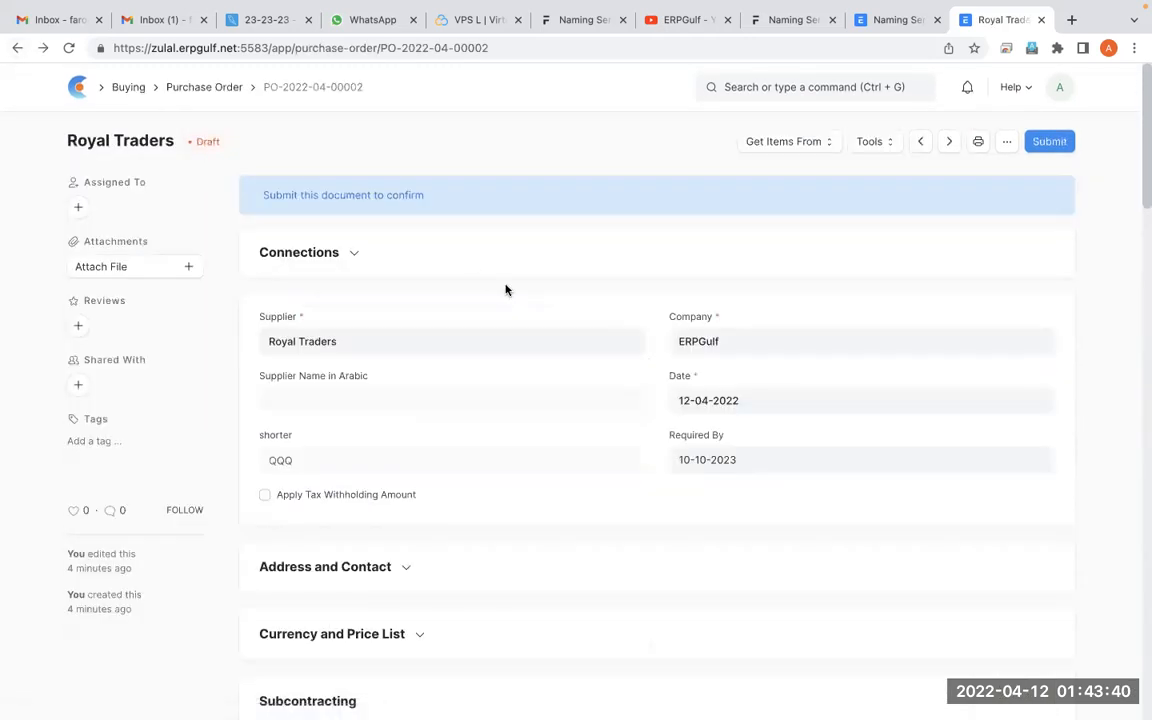
key(ctrl+Tab)
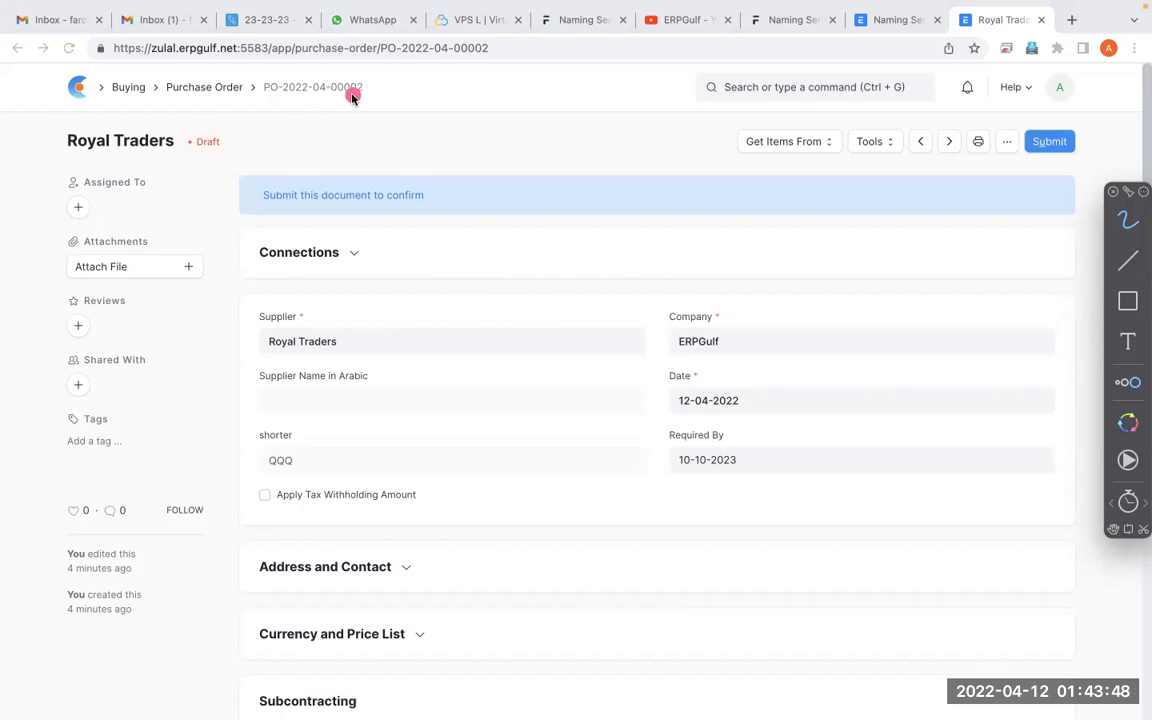
Change the first Purchase Order series in Naming Series to PO-.YYYY.-.supplier.- with a blank line below it, and save and update the list
key(alt+Tab)
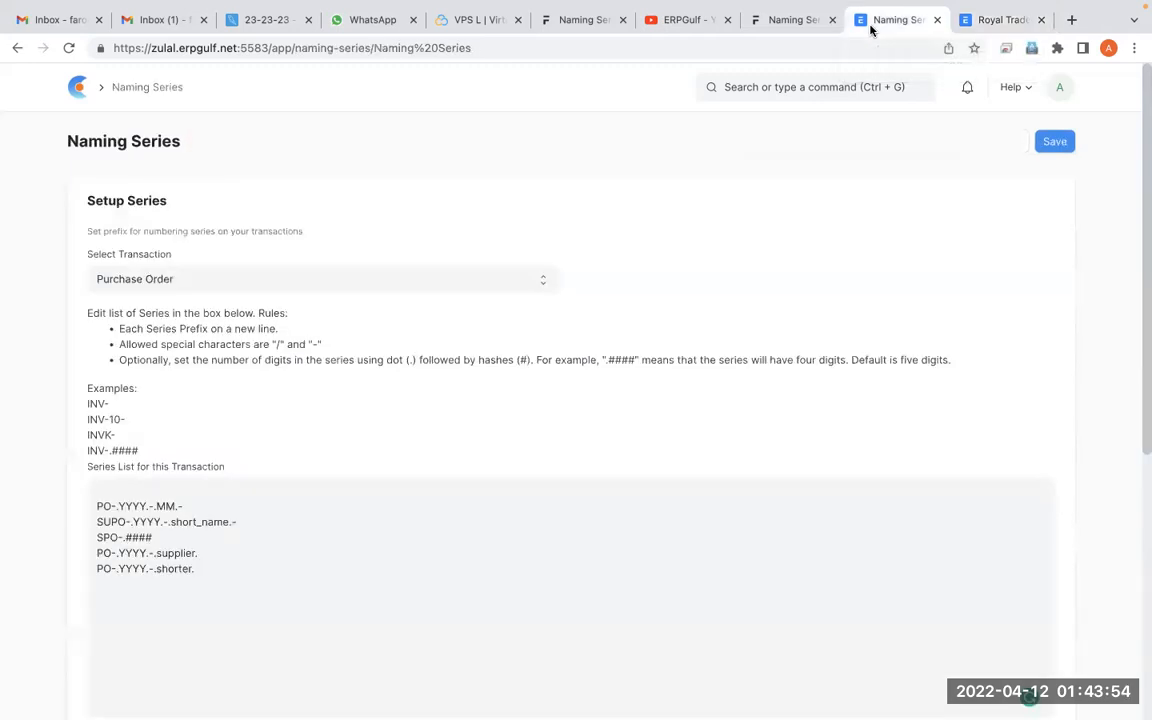
click(304, 540)
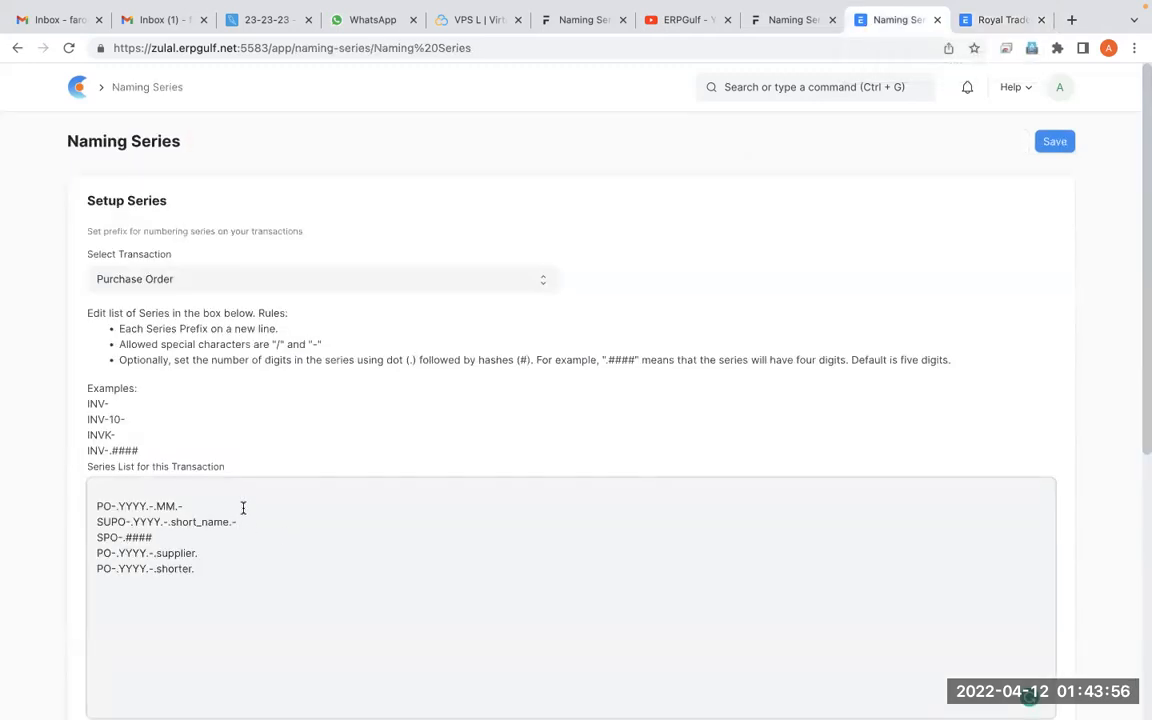
drag(178, 506, 166, 506)
key(ctrl+v)
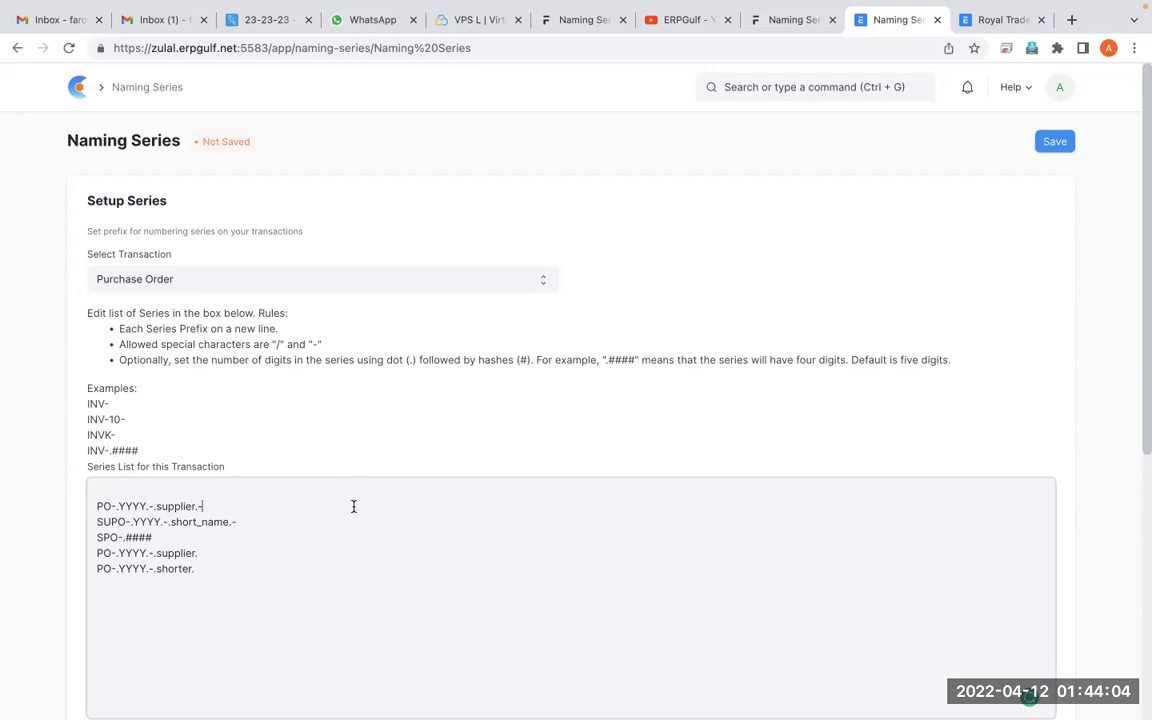
key(Return)
click(1054, 141)
scroll(836, 318, down, 3)
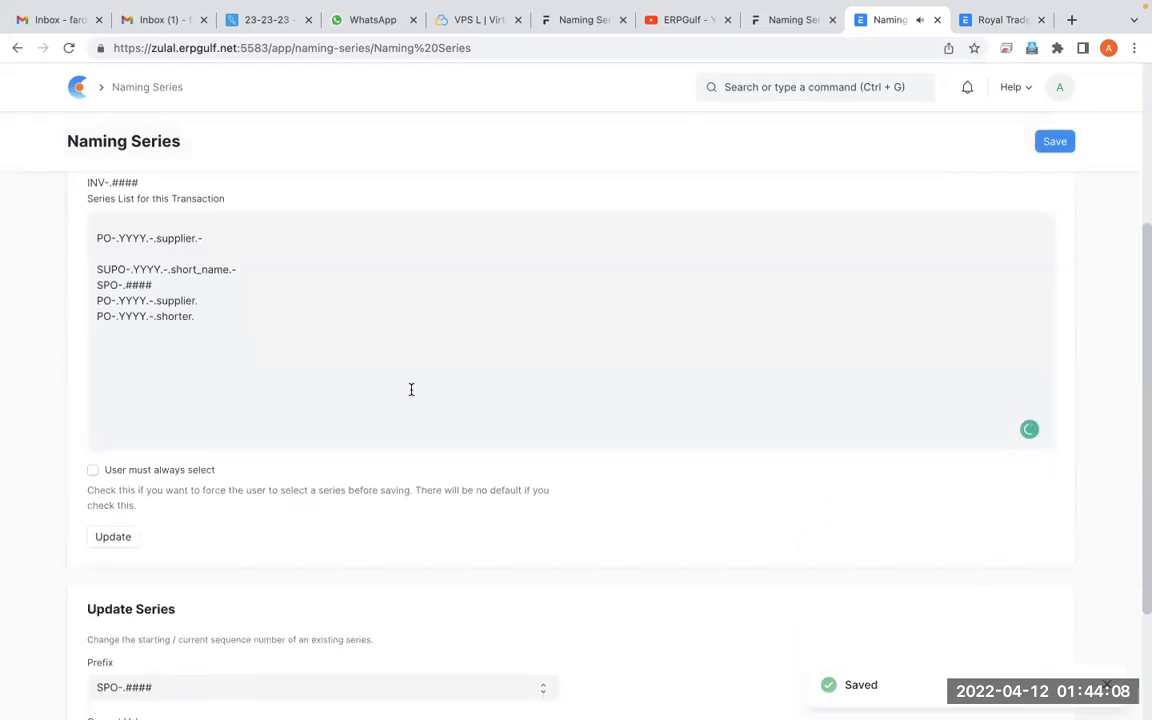
click(125, 540)
click(784, 113)
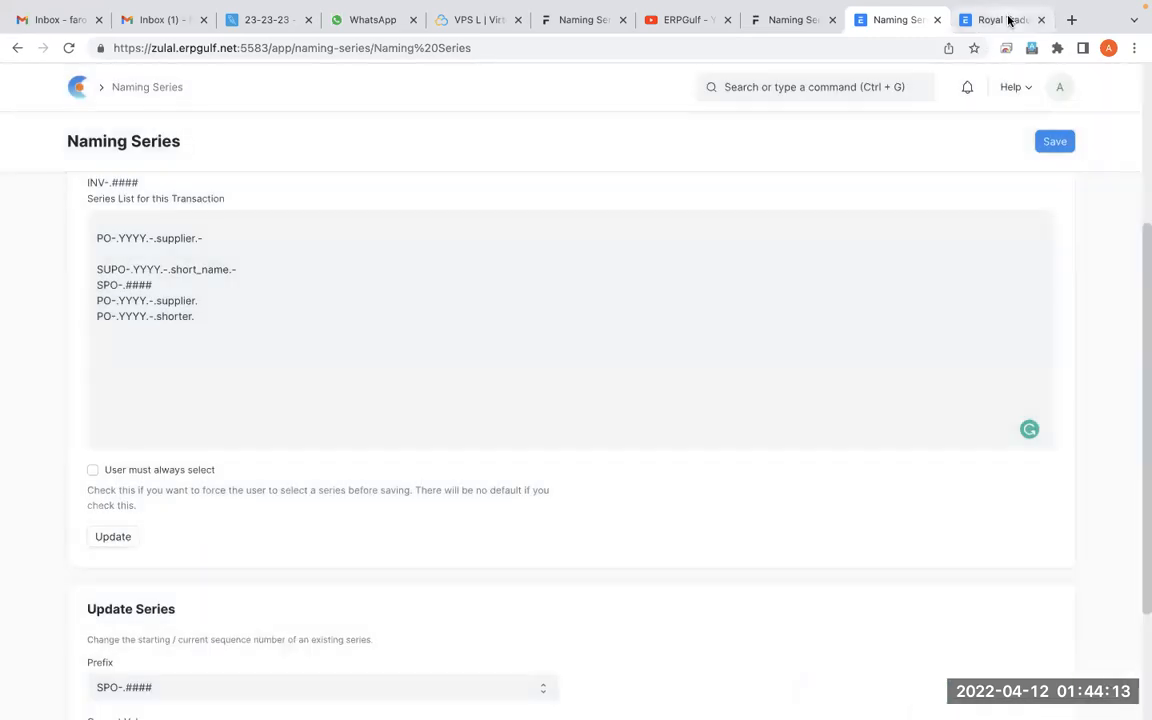
Return to the Purchase Order list, reload it, and start a new purchase order with the supplier-based series
click(1006, 19)
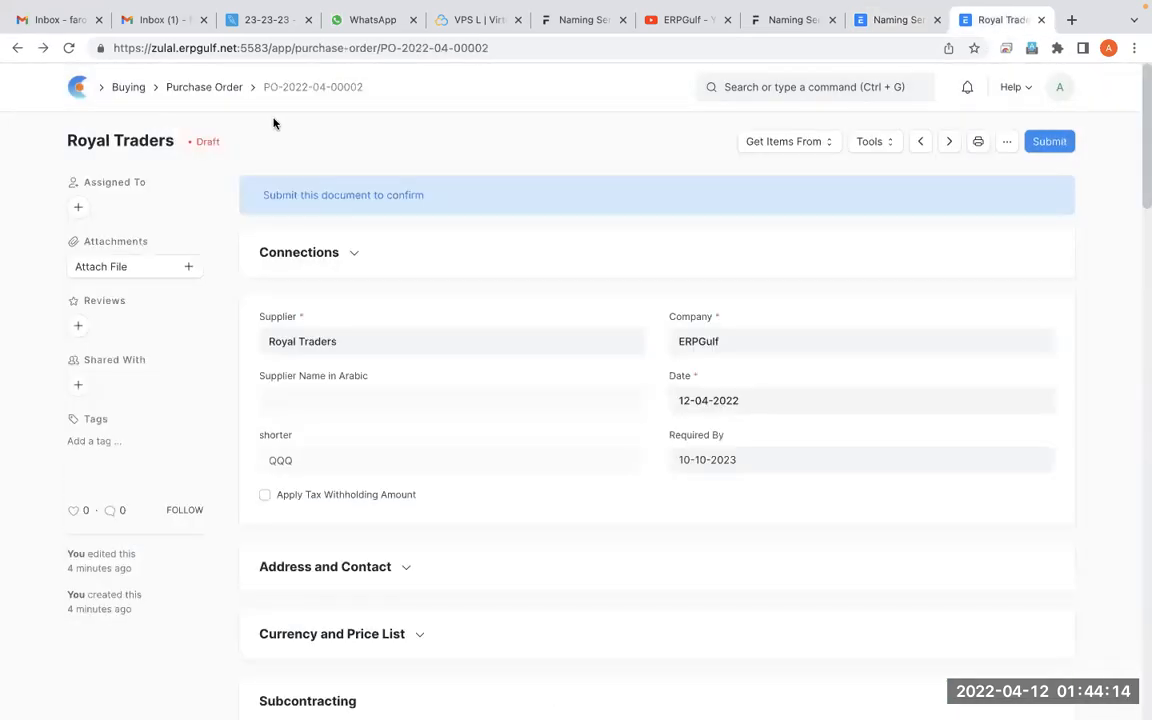
click(226, 94)
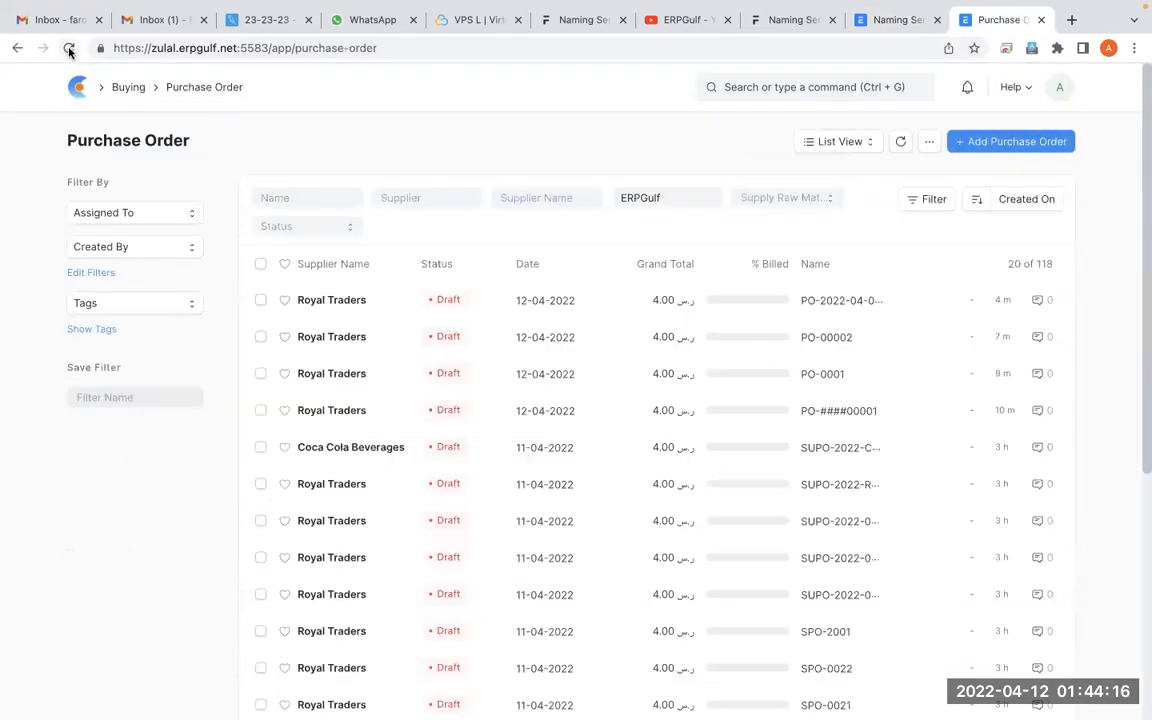
click(69, 50)
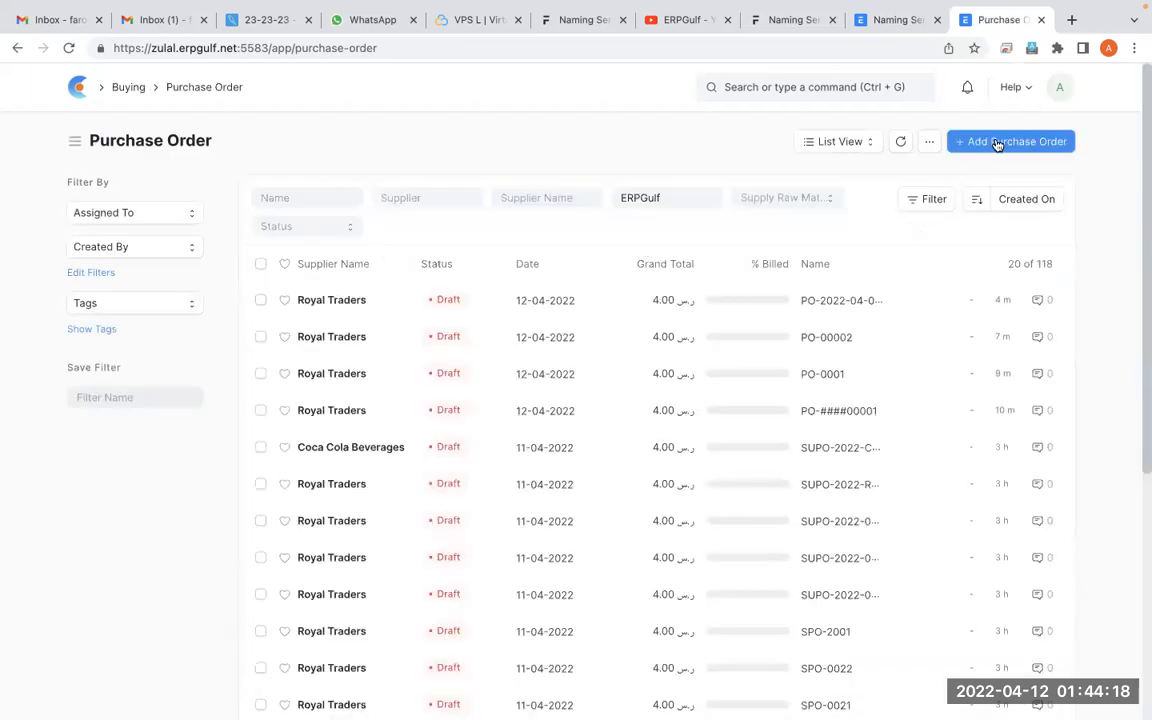
click(997, 143)
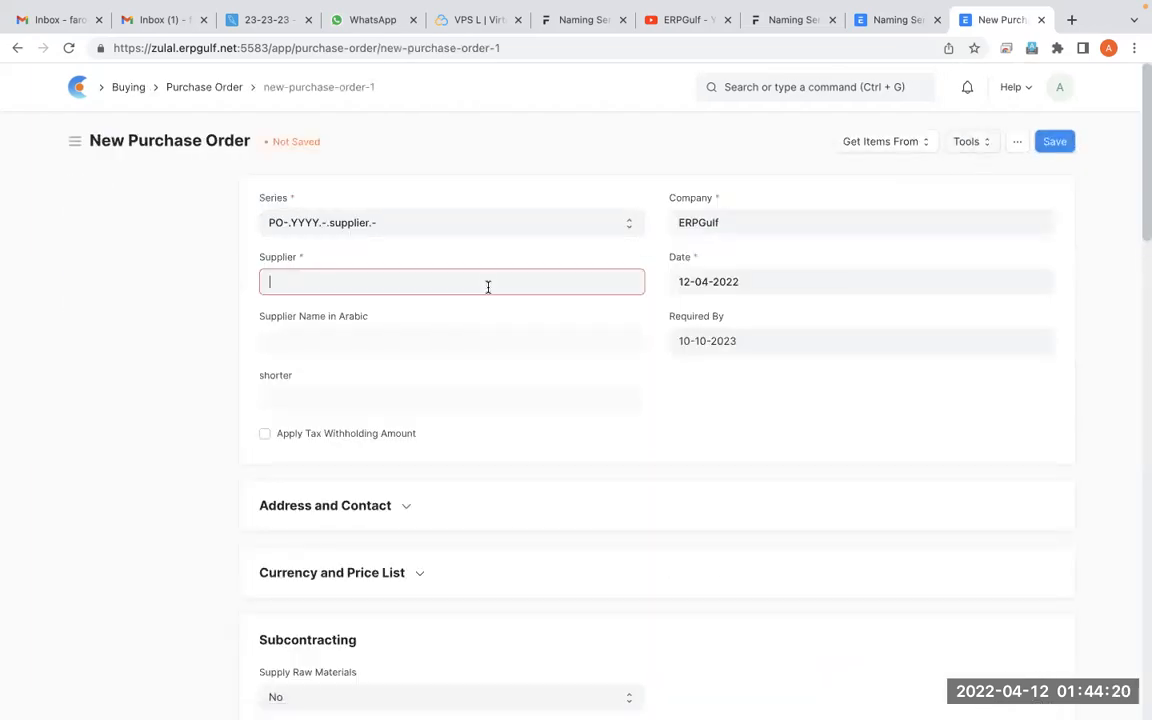
Fill in the new purchase order with supplier Royal Traders and item Netflix, and save it
click(488, 287)
click(470, 326)
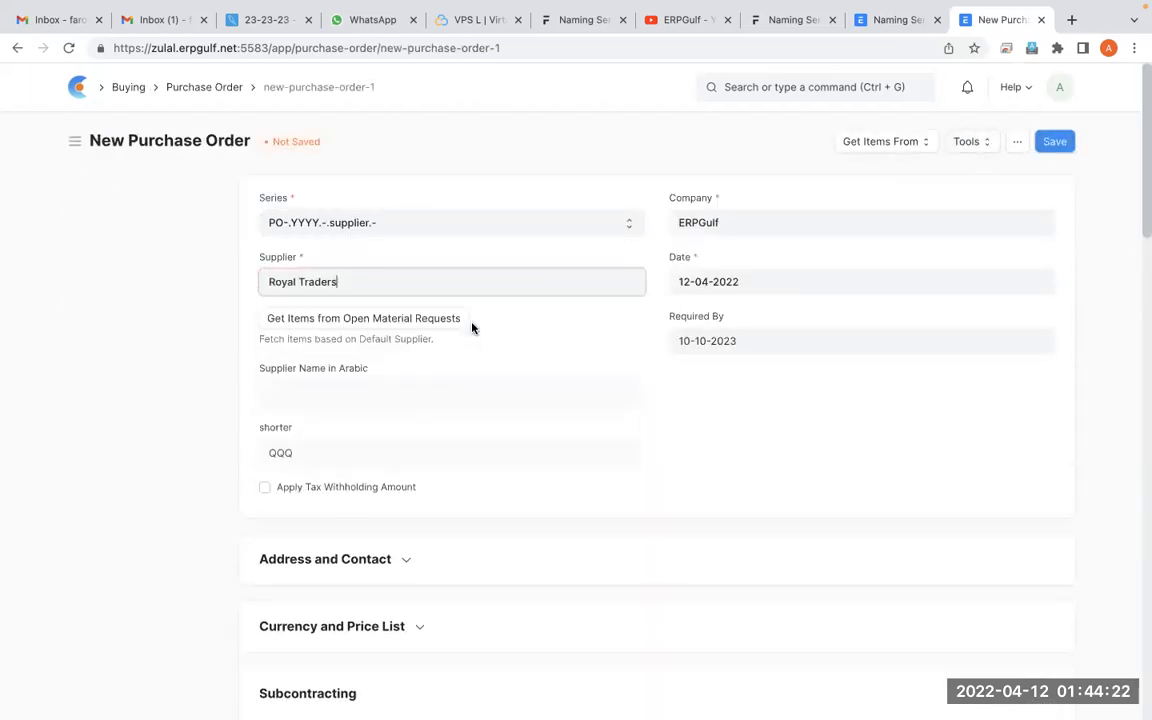
scroll(591, 417, down, 4)
scroll(591, 417, down, 2)
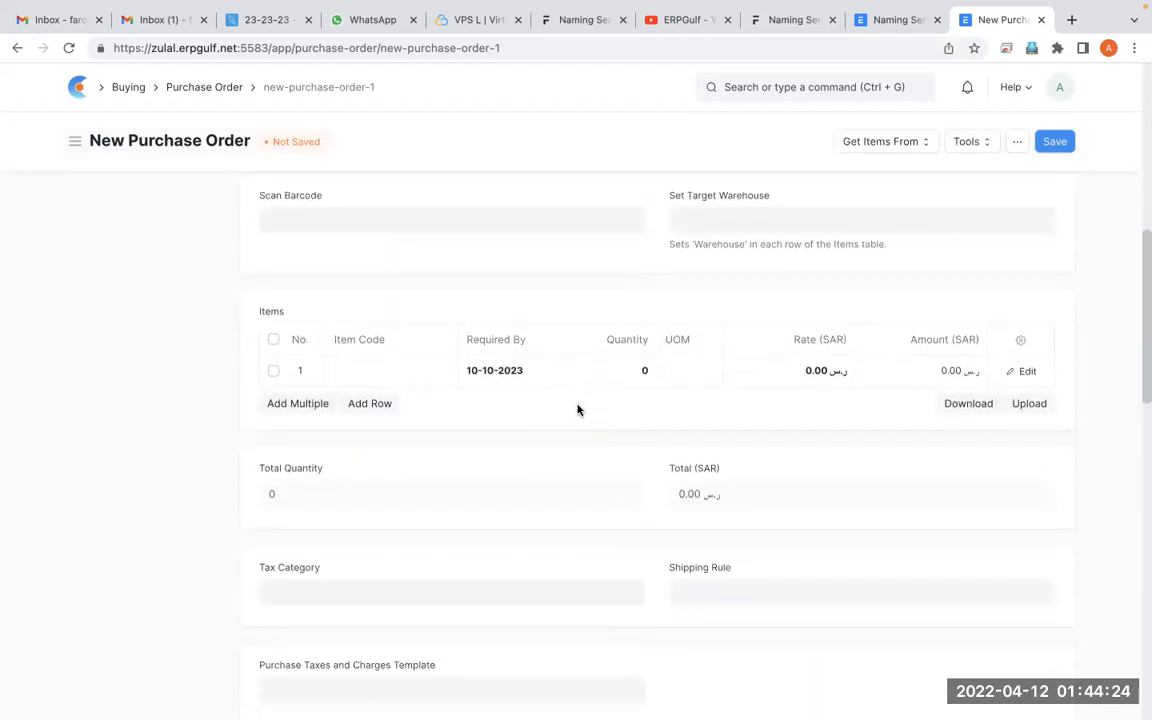
click(425, 372)
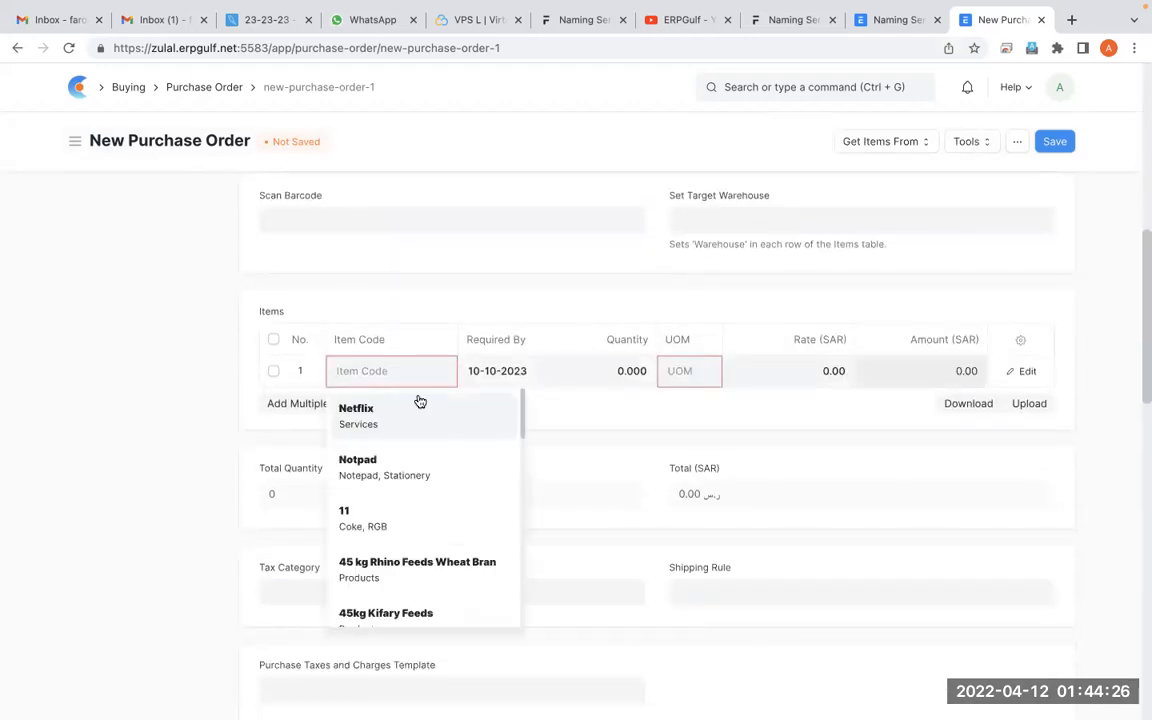
click(409, 405)
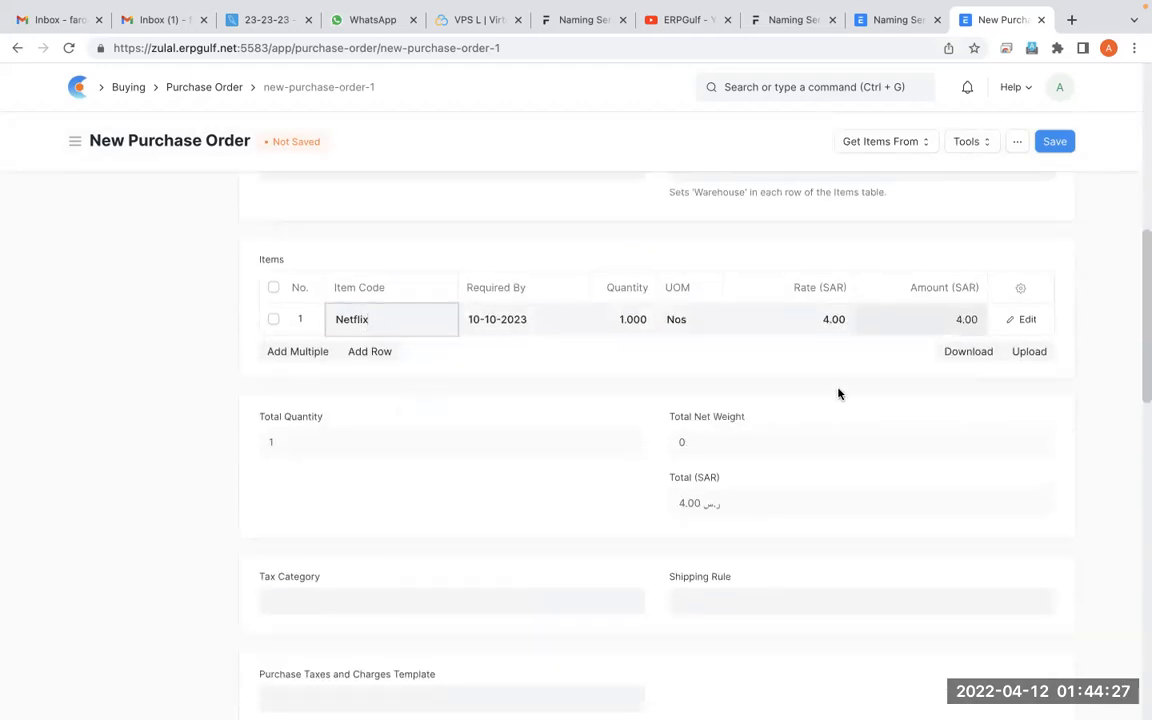
click(1044, 141)
Circle and mark the saved purchase order's document number in the breadcrumb with freehand annotation strokes
scroll(555, 268, up, 4)
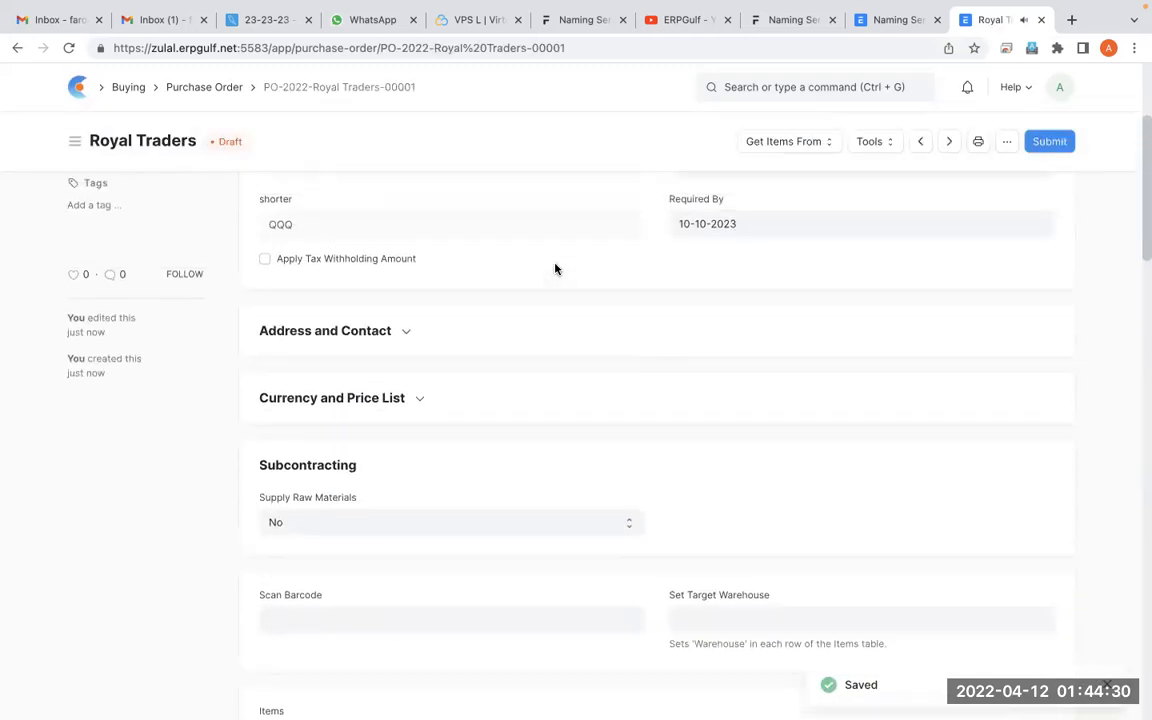
scroll(555, 268, up, 1)
key(alt+Tab)
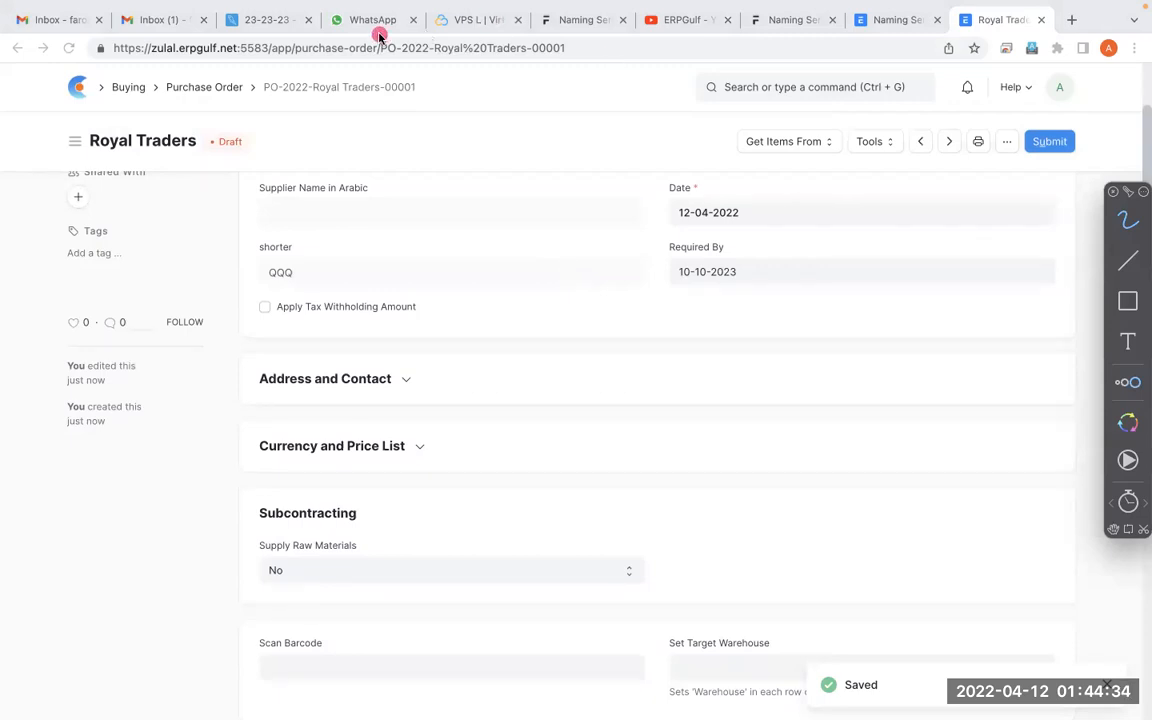
mouse_move(401, 57)
mouse_down()
mouse_move(238, 80)
mouse_move(385, 120)
mouse_move(385, 50)
mouse_up()
mouse_move(314, 58)
mouse_down()
mouse_move(320, 146)
mouse_move(398, 55)
mouse_move(232, 82)
mouse_up()
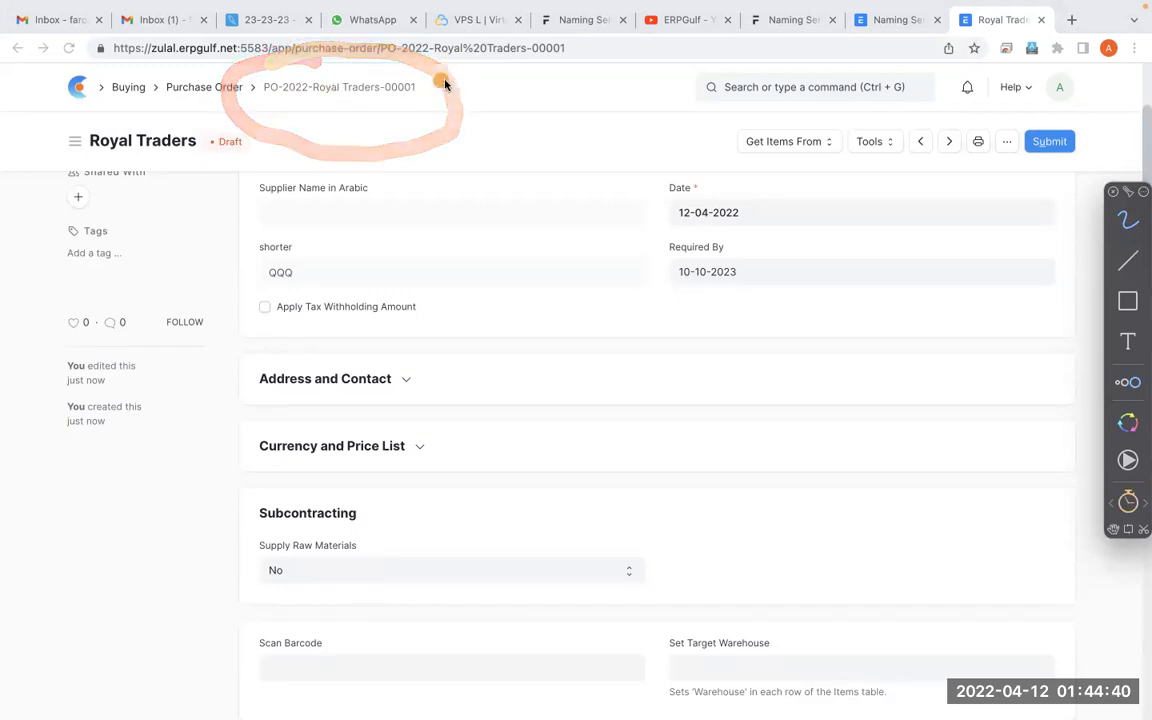
mouse_move(419, 49)
mouse_down()
mouse_move(235, 82)
mouse_move(411, 51)
mouse_up()
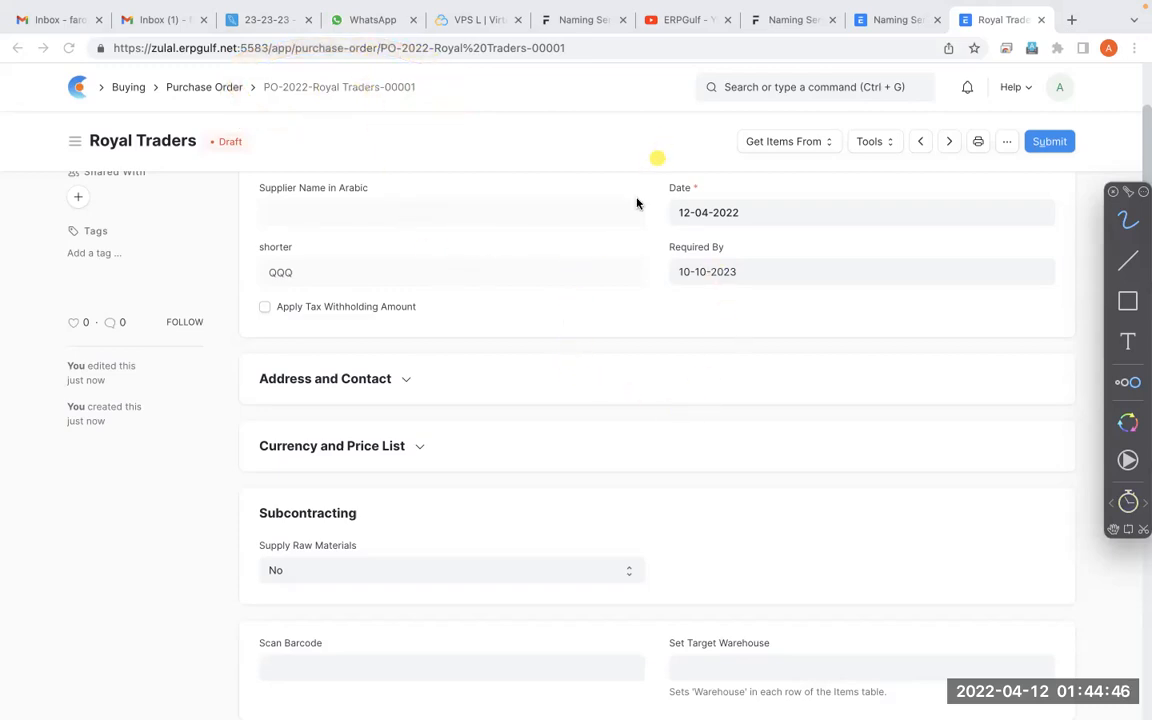
mouse_move(280, 95)
mouse_down()
mouse_move(342, 80)
mouse_move(342, 57)
mouse_move(406, 91)
mouse_move(300, 58)
mouse_up()
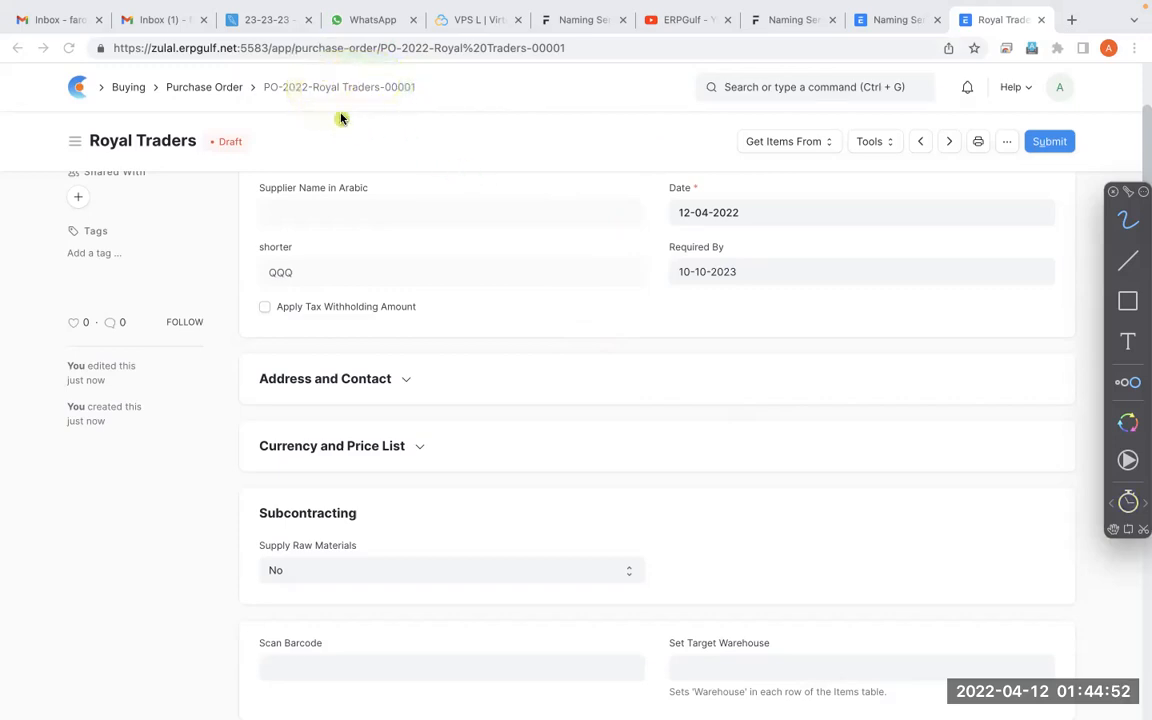
mouse_move(290, 84)
mouse_down()
mouse_move(338, 74)
mouse_move(360, 106)
mouse_move(352, 55)
mouse_move(365, 82)
mouse_move(406, 87)
mouse_move(391, 80)
mouse_move(296, 108)
mouse_move(382, 76)
mouse_up()
scroll(411, 267, up, 4)
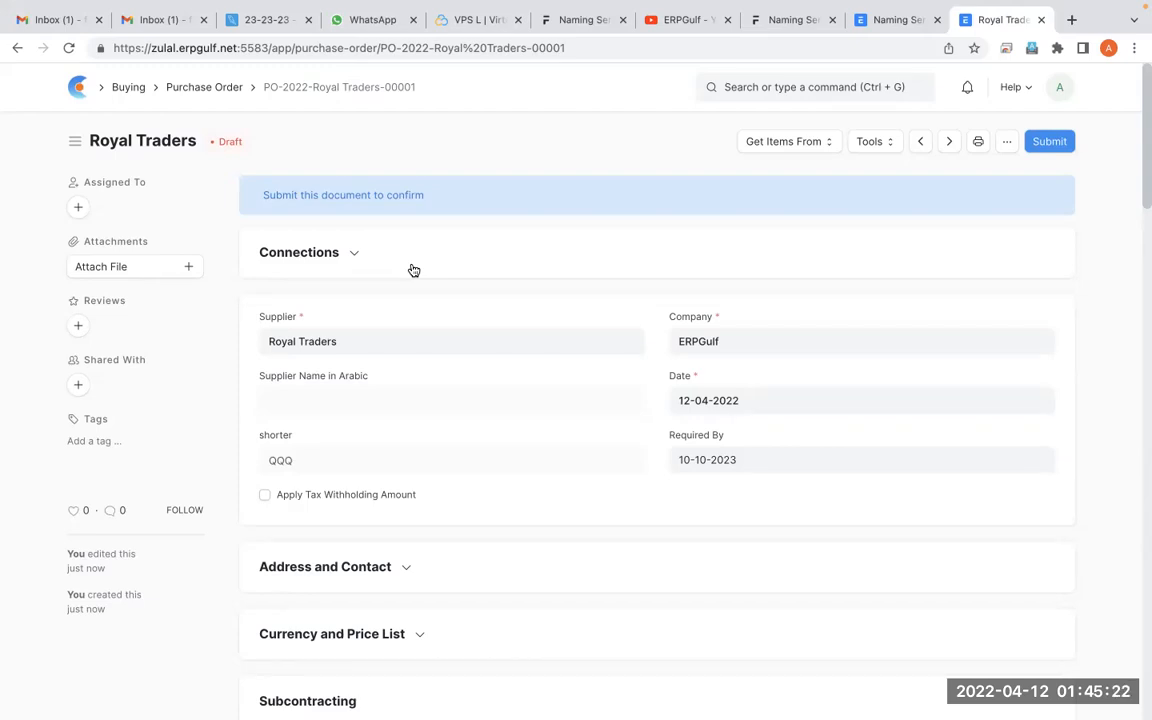
Find the Supplier list, open the Coca Cola Beverages record, and look over its fields
click(805, 84)
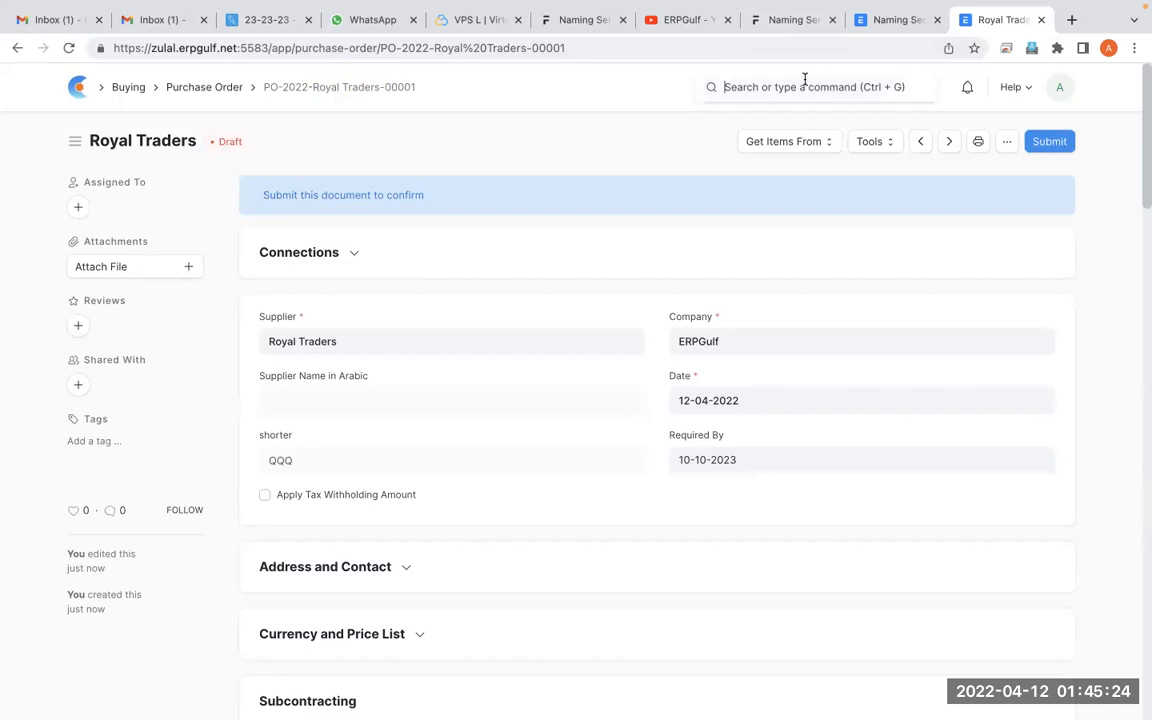
text(suppli)
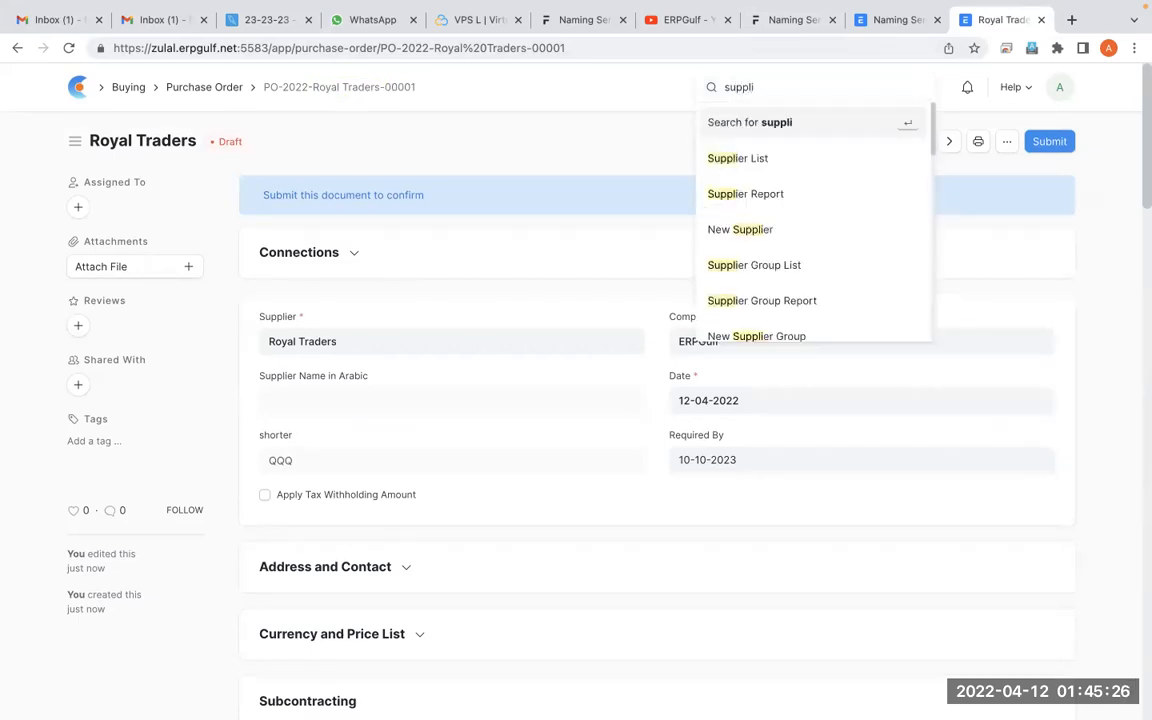
click(780, 155)
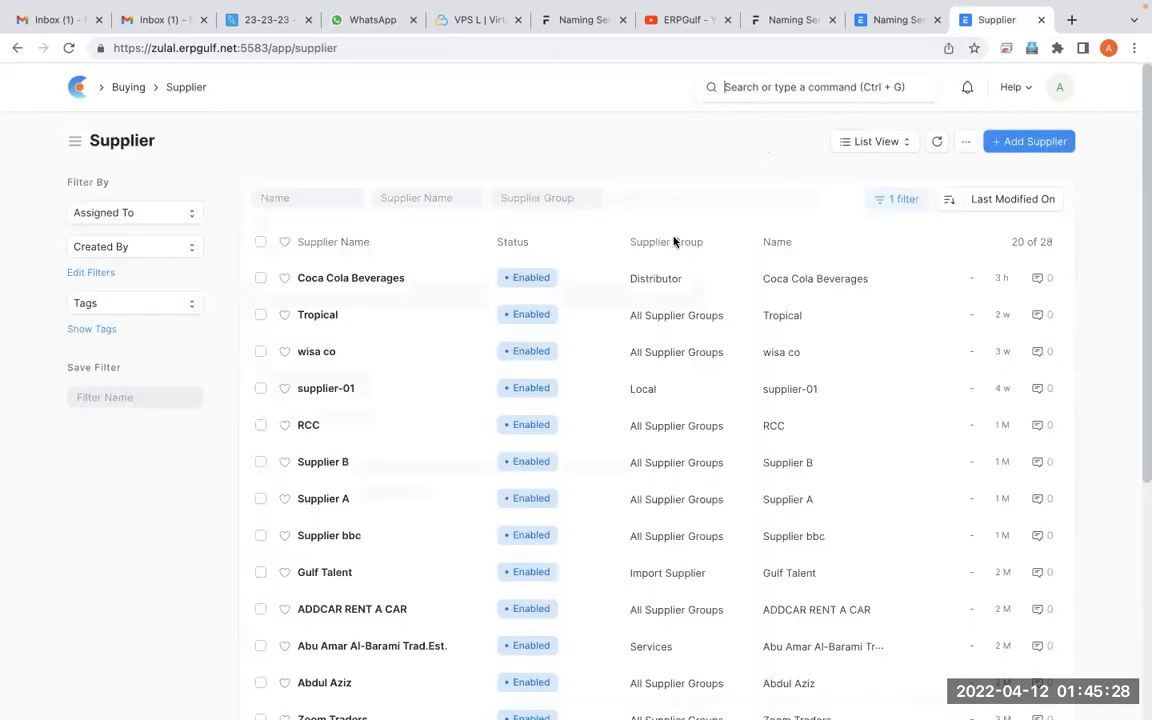
click(398, 287)
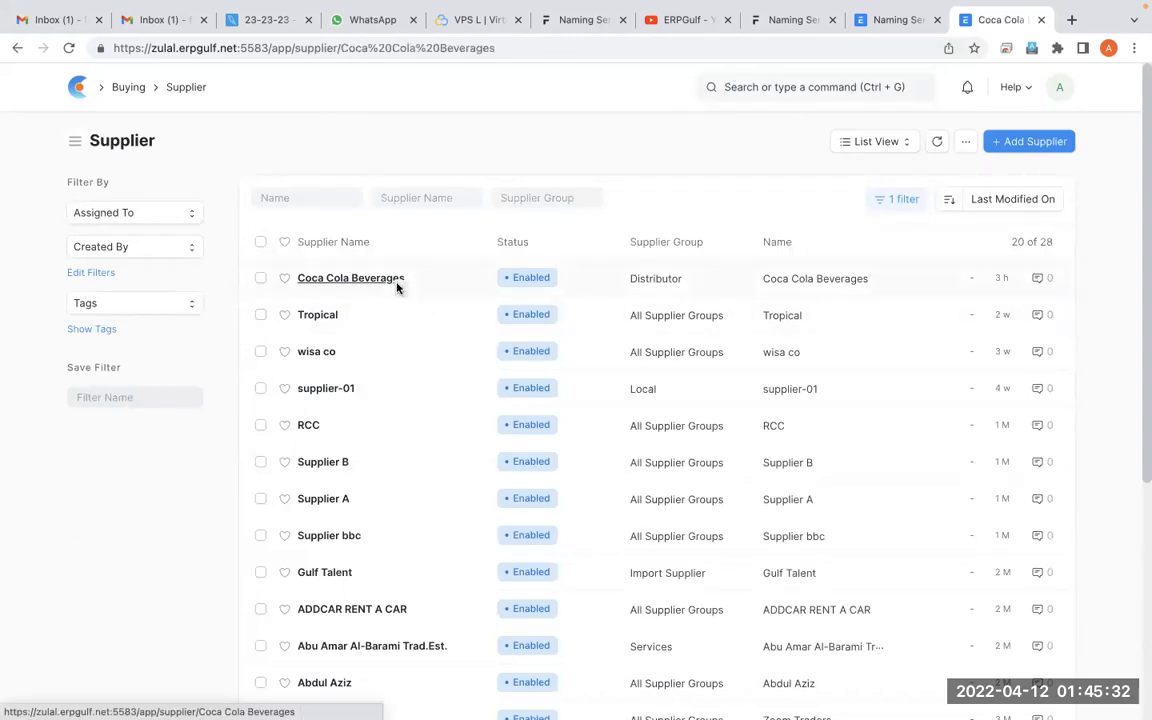
scroll(552, 477, down, 5)
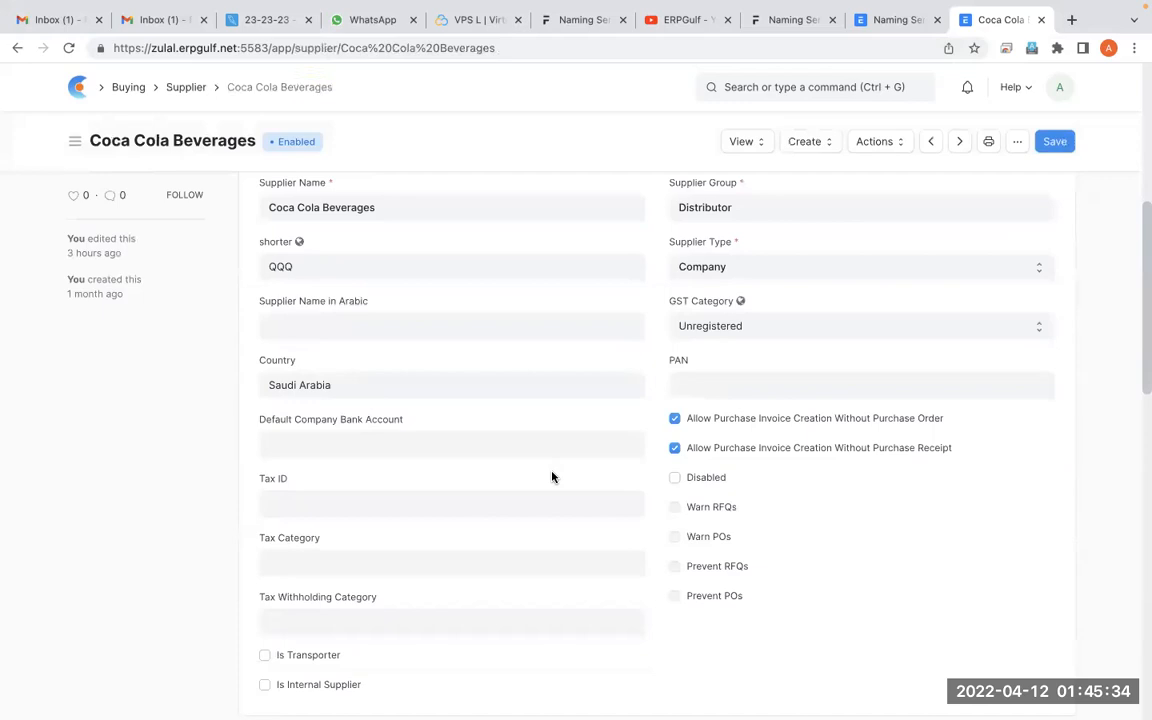
scroll(552, 477, up, 4)
scroll(552, 477, up, 2)
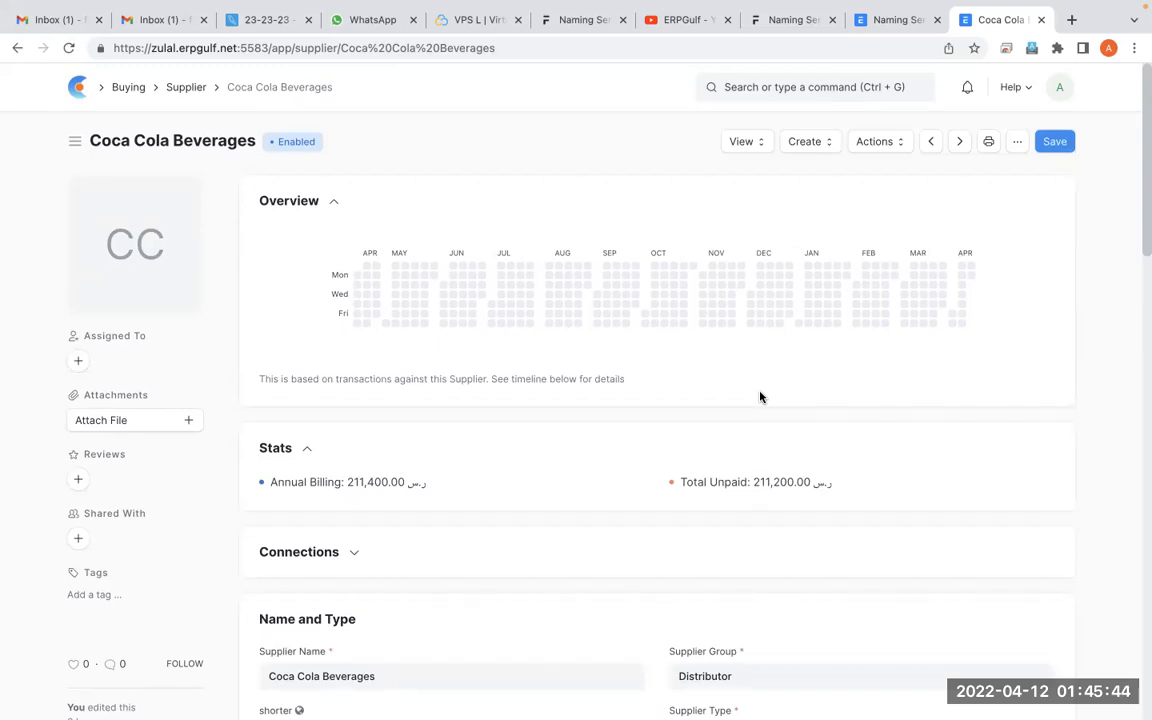
Open Customize Form for the Supplier document type and look through its fields table
click(1016, 142)
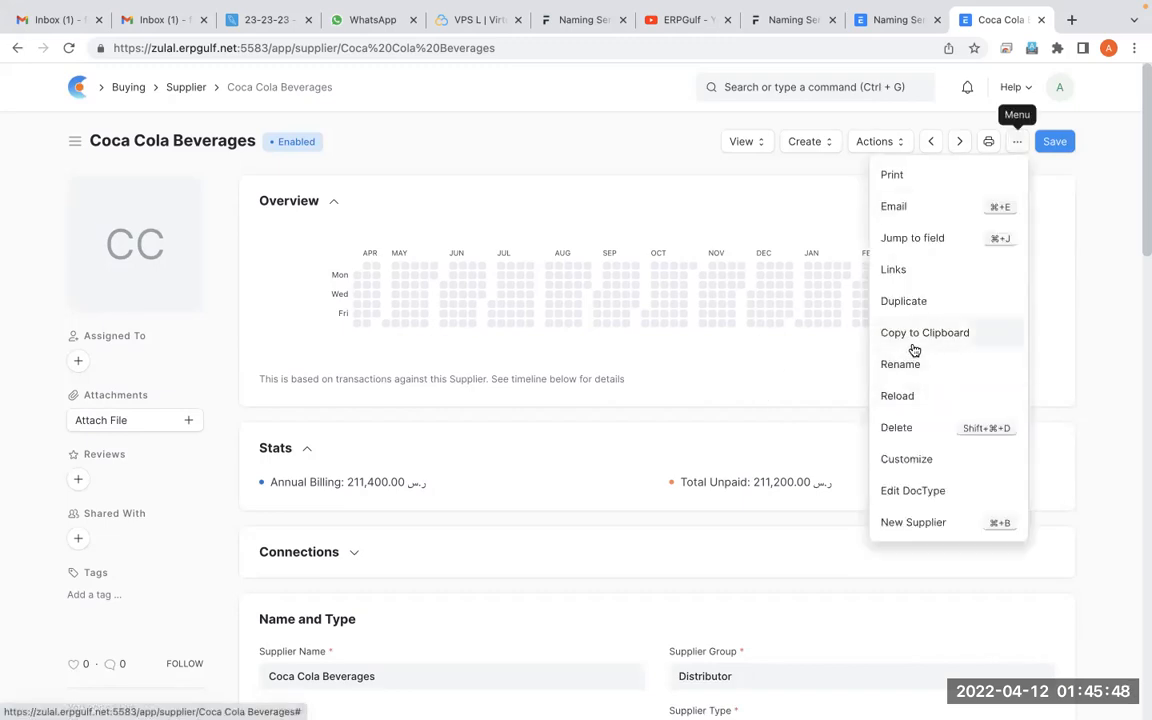
click(922, 460)
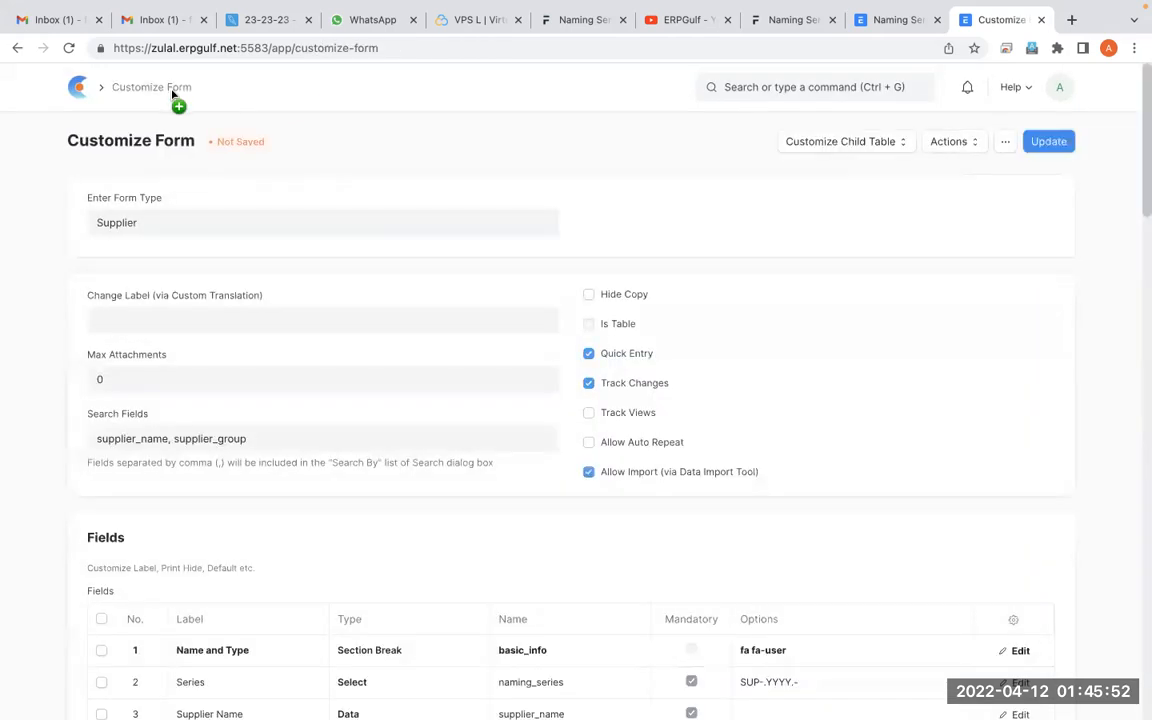
scroll(262, 332, down, 1)
scroll(262, 332, down, 2)
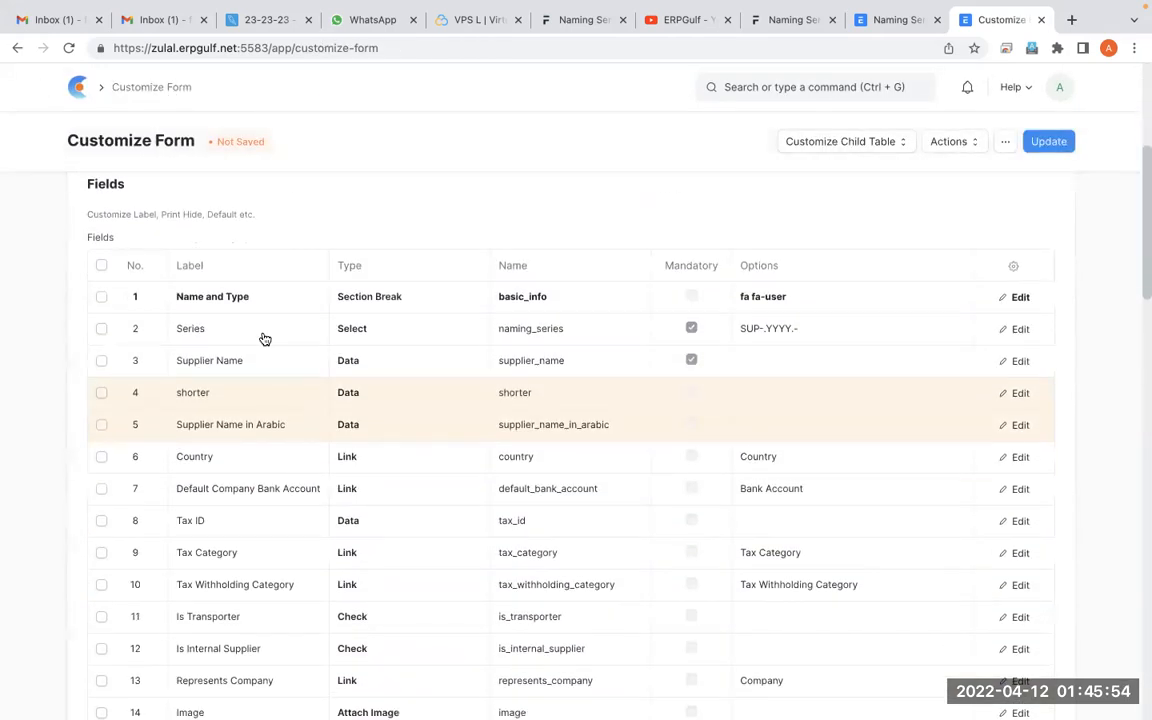
scroll(525, 400, down, 2)
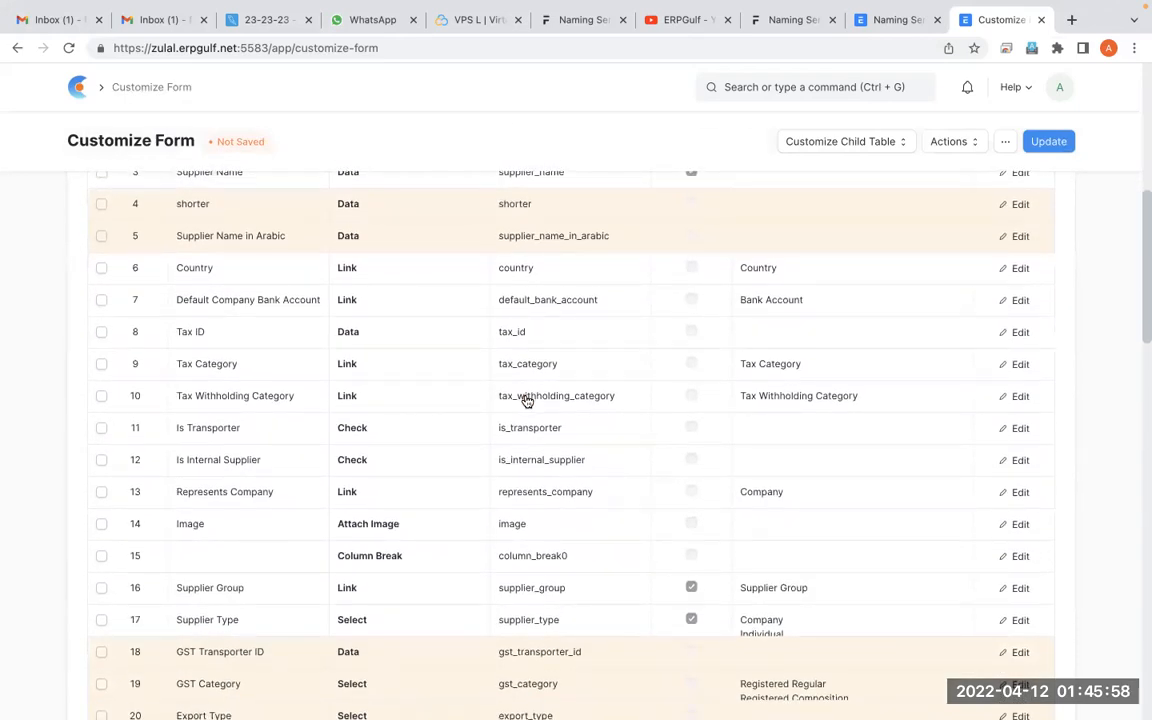
scroll(527, 400, down, 1)
scroll(300, 633, down, 1)
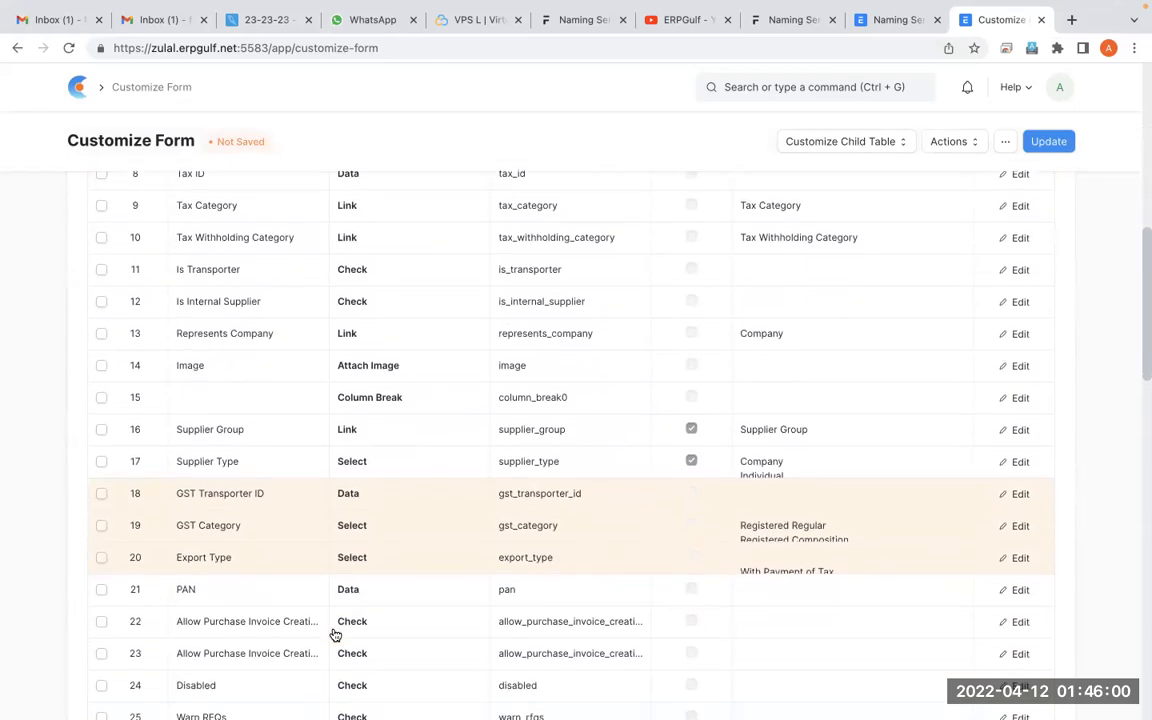
scroll(335, 635, down, 2)
scroll(335, 635, up, 10)
scroll(333, 633, down, 3)
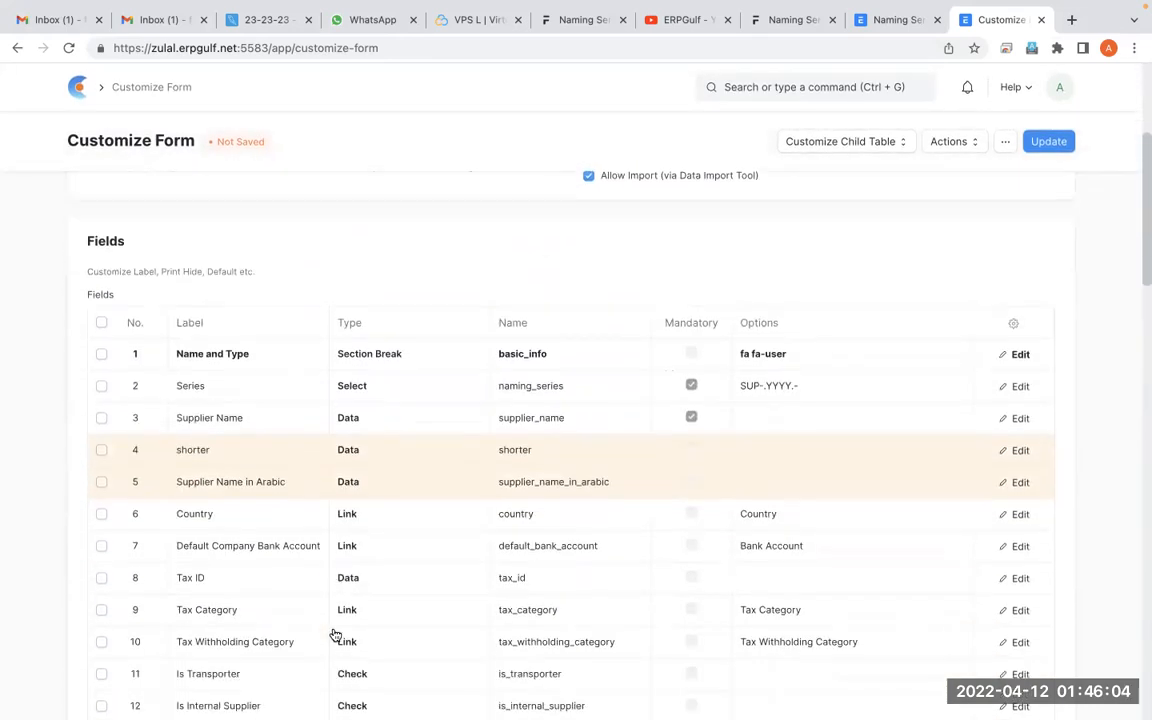
scroll(607, 483, up, 2)
scroll(605, 484, down, 3)
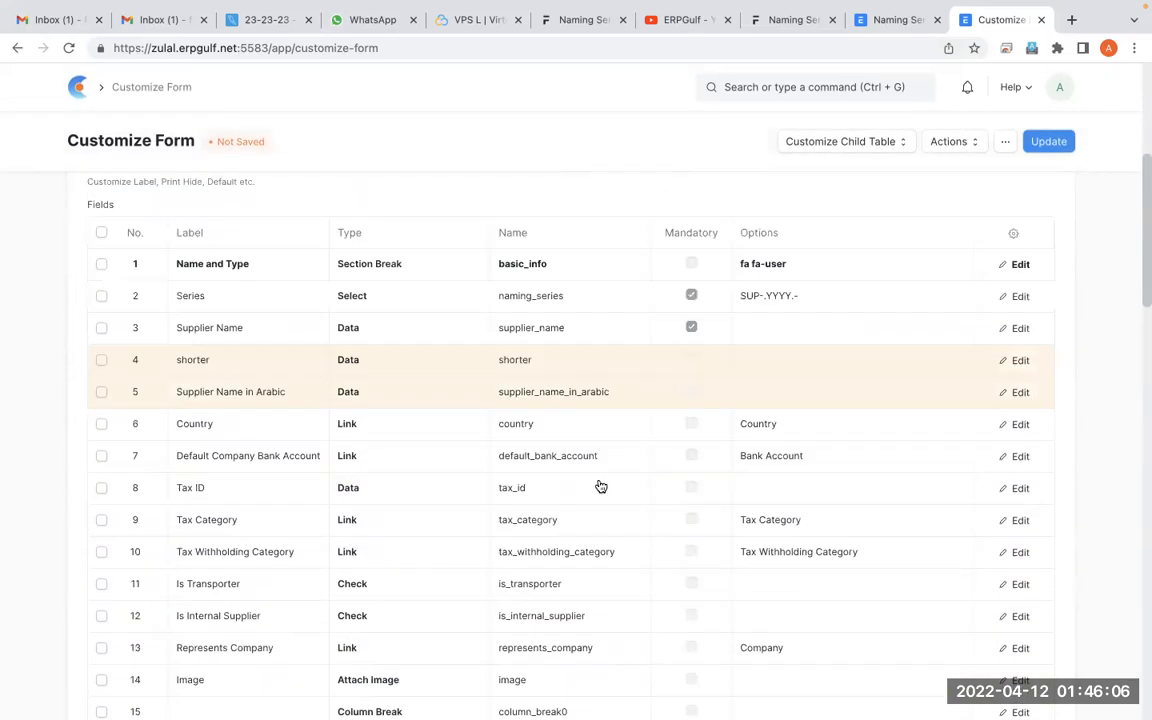
scroll(290, 390, down, 1)
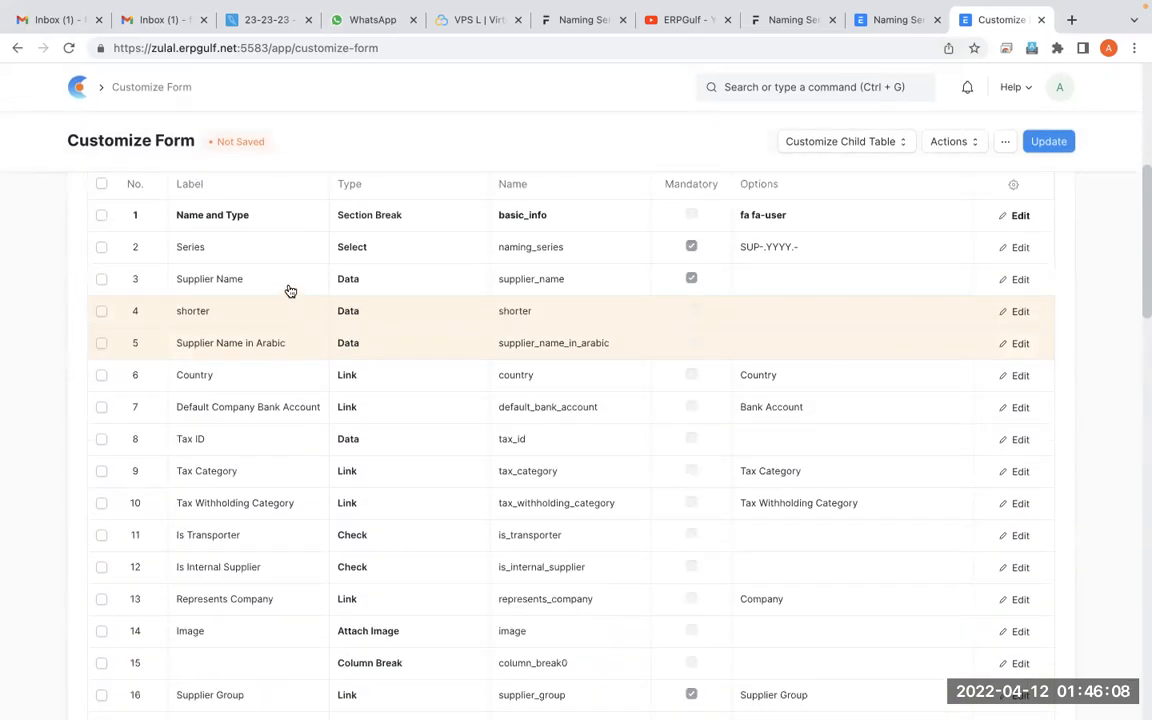
Insert a Data field labelled short_code with length 3 below Supplier Name, and update the Supplier form
click(290, 287)
click(1018, 280)
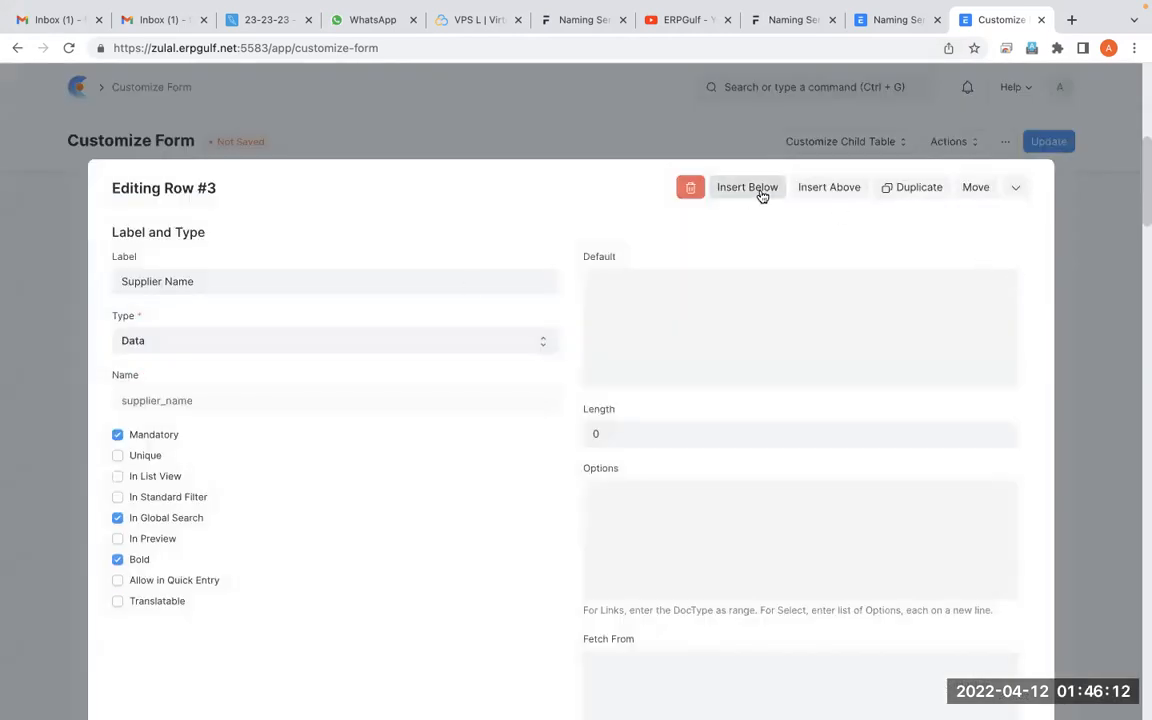
click(760, 193)
click(360, 291)
text(short_code)
key(Tab)
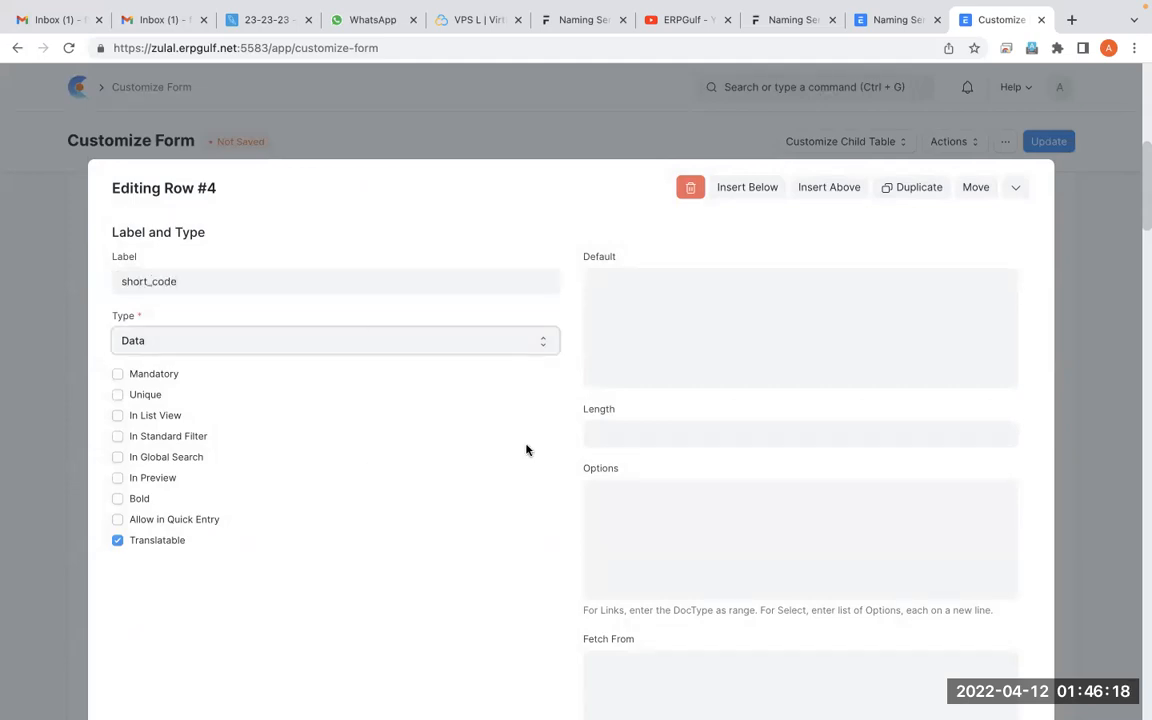
click(646, 442)
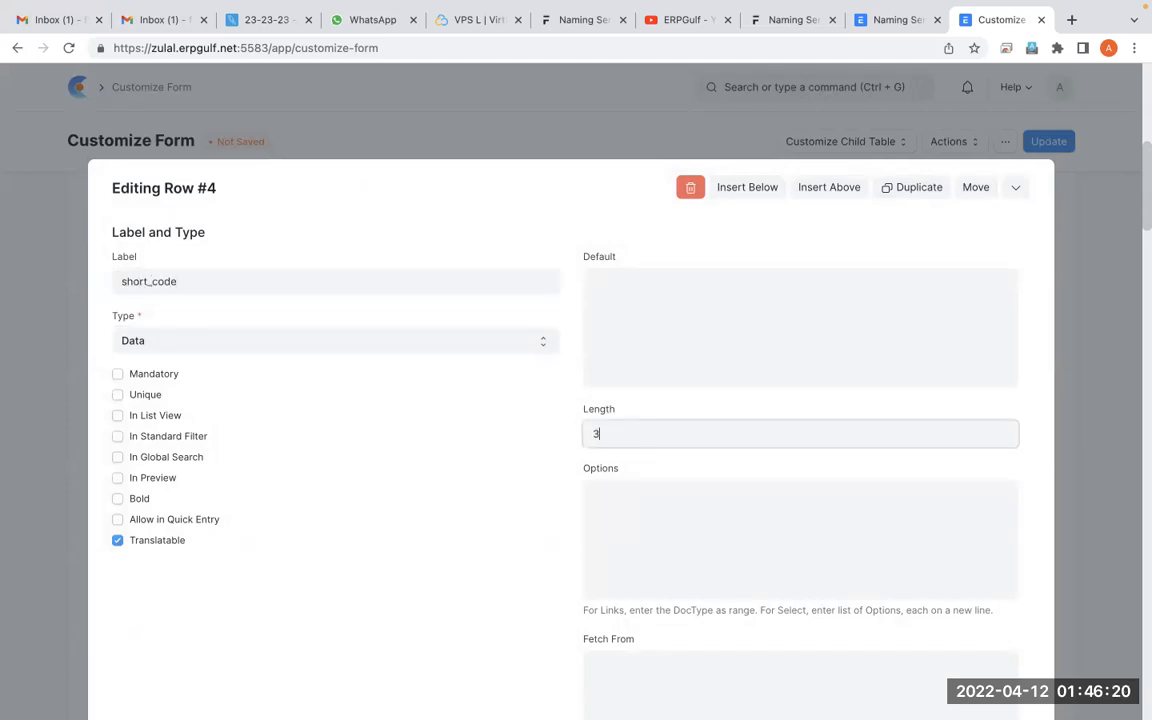
scroll(685, 567, down, 10)
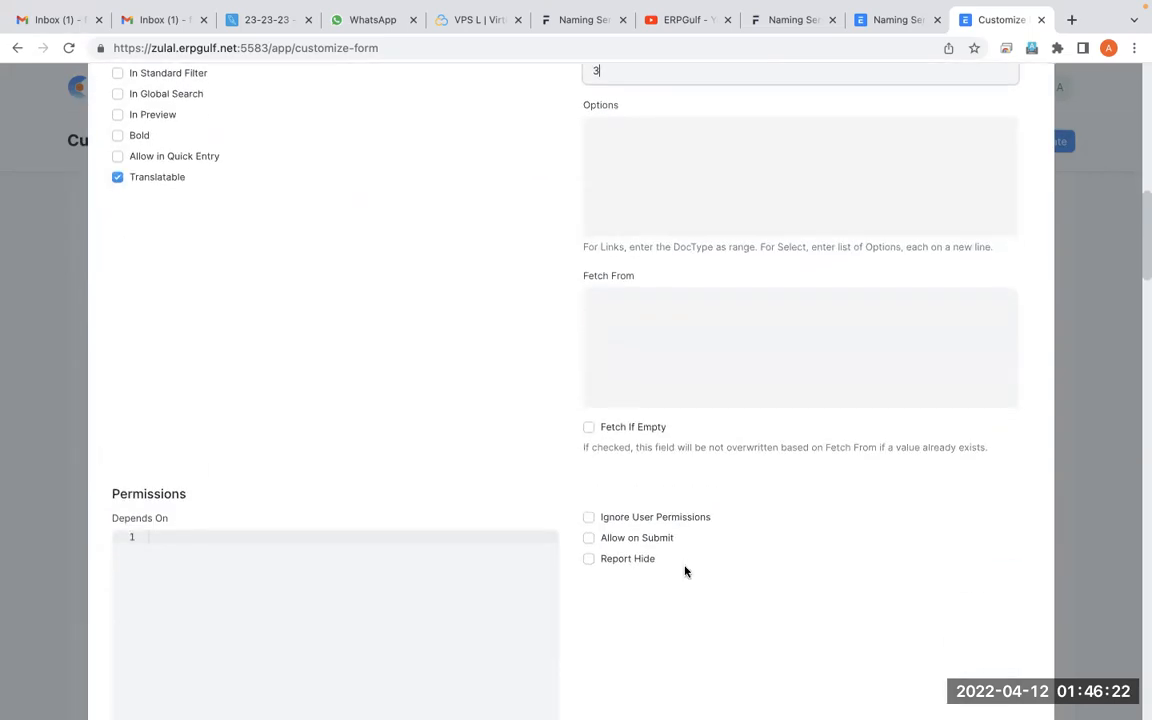
scroll(685, 571, up, 12)
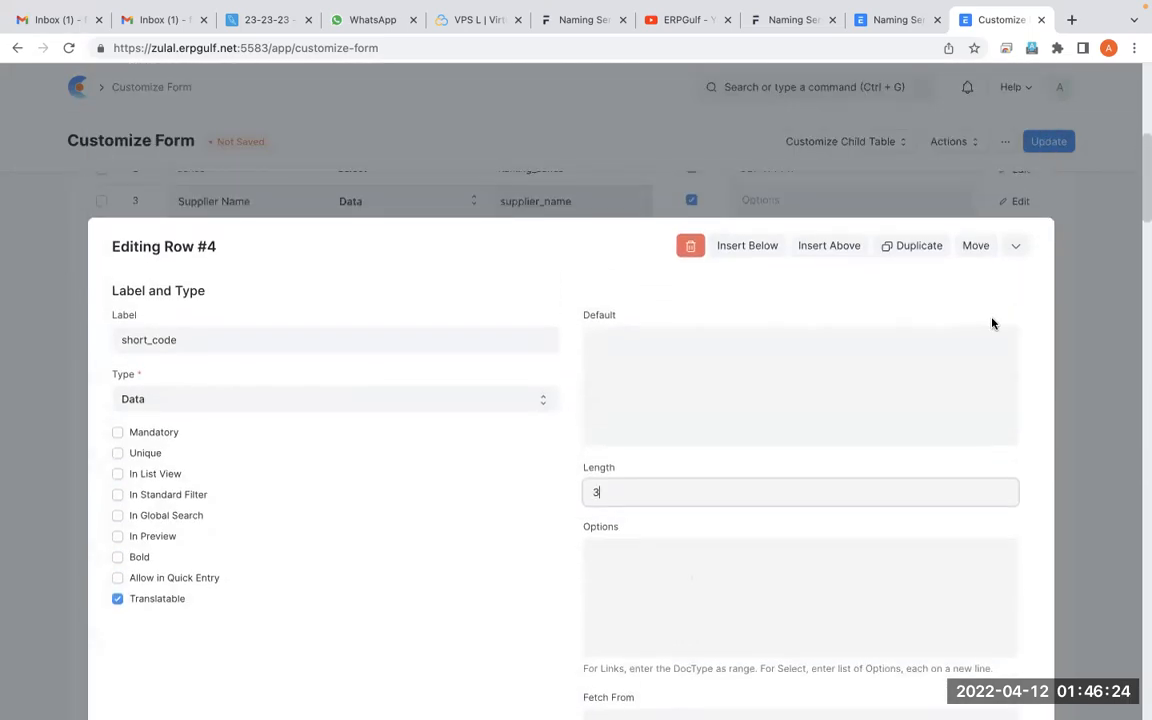
click(1016, 247)
click(1049, 141)
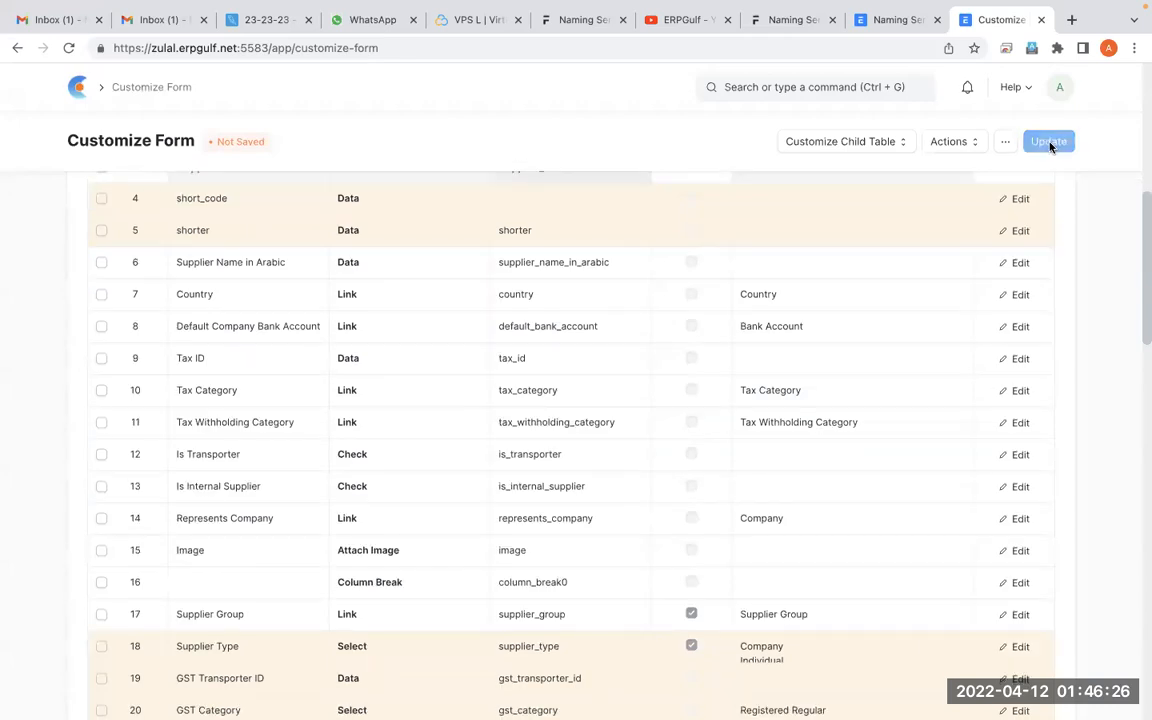
Return to the Coca Cola Beverages supplier record, reload it, and find the new short_code field
click(17, 48)
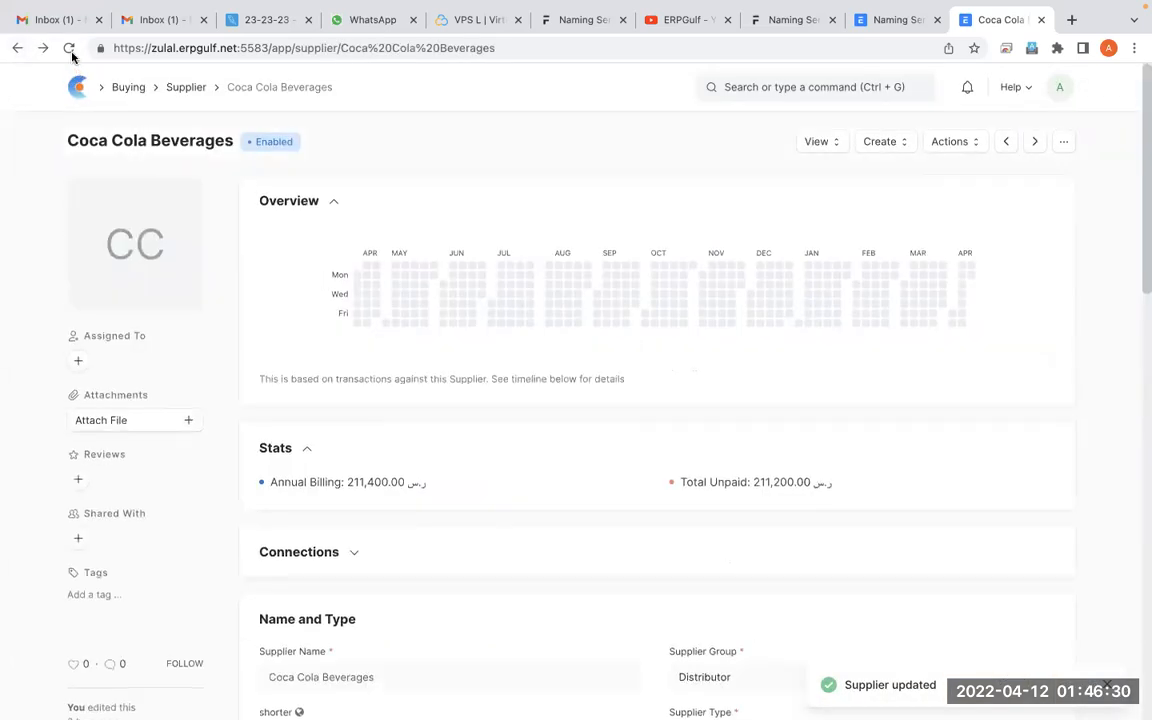
click(69, 48)
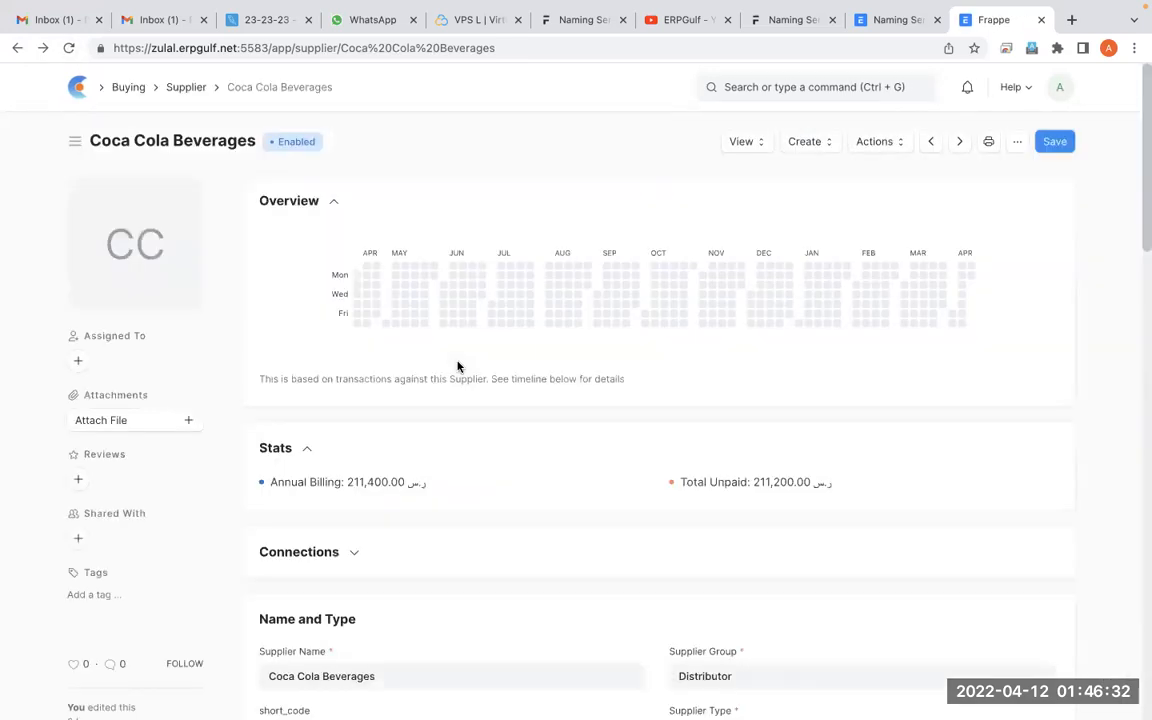
scroll(458, 366, down, 3)
scroll(316, 340, down, 2)
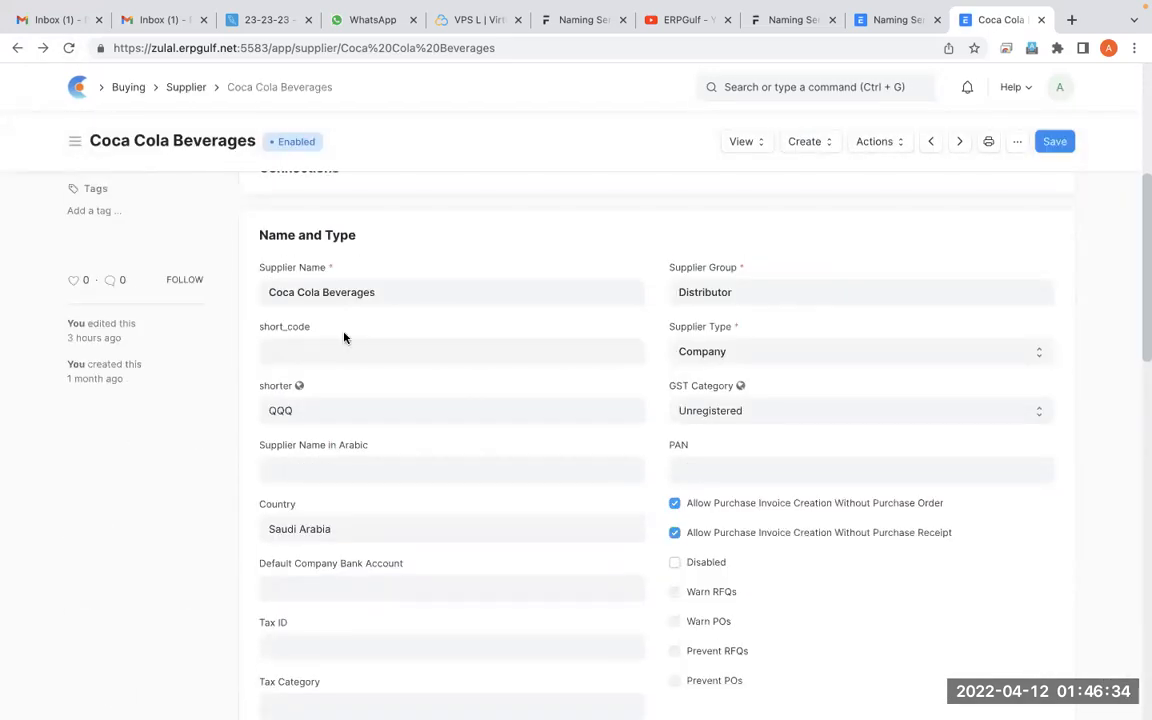
Circle the short_code field with a freehand annotation stroke, then leave the annotation tool
key(ctrl+shift+a)
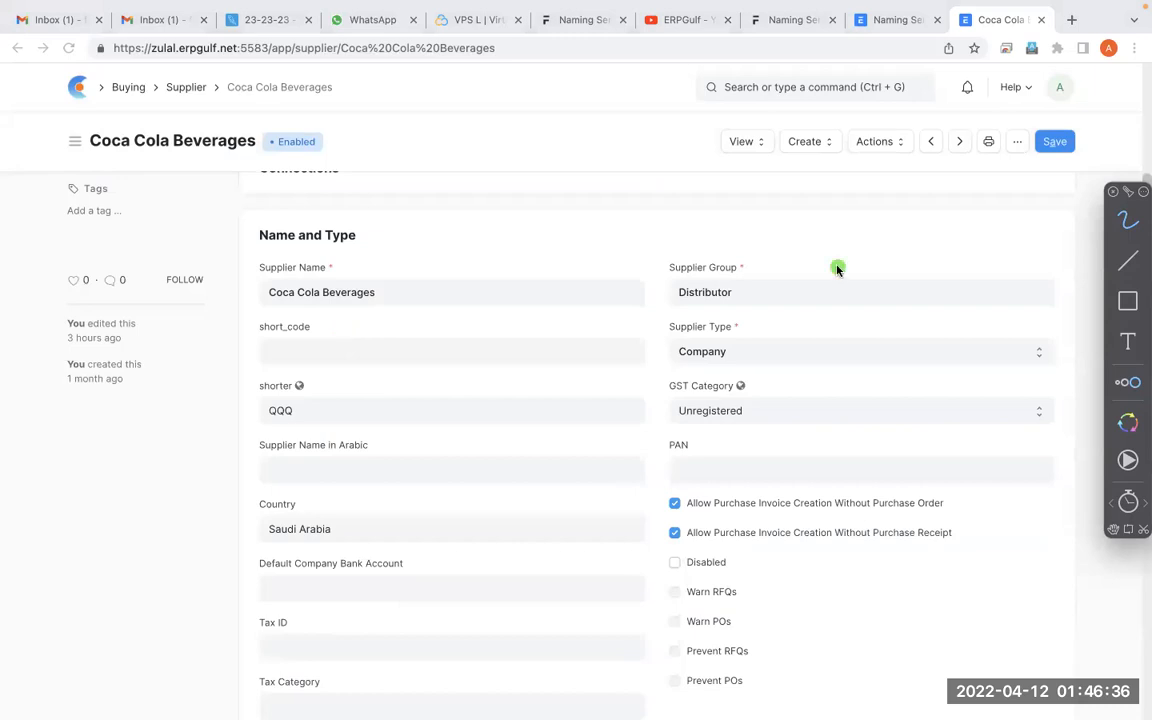
mouse_move(338, 287)
mouse_down()
mouse_move(280, 388)
mouse_move(315, 340)
mouse_up()
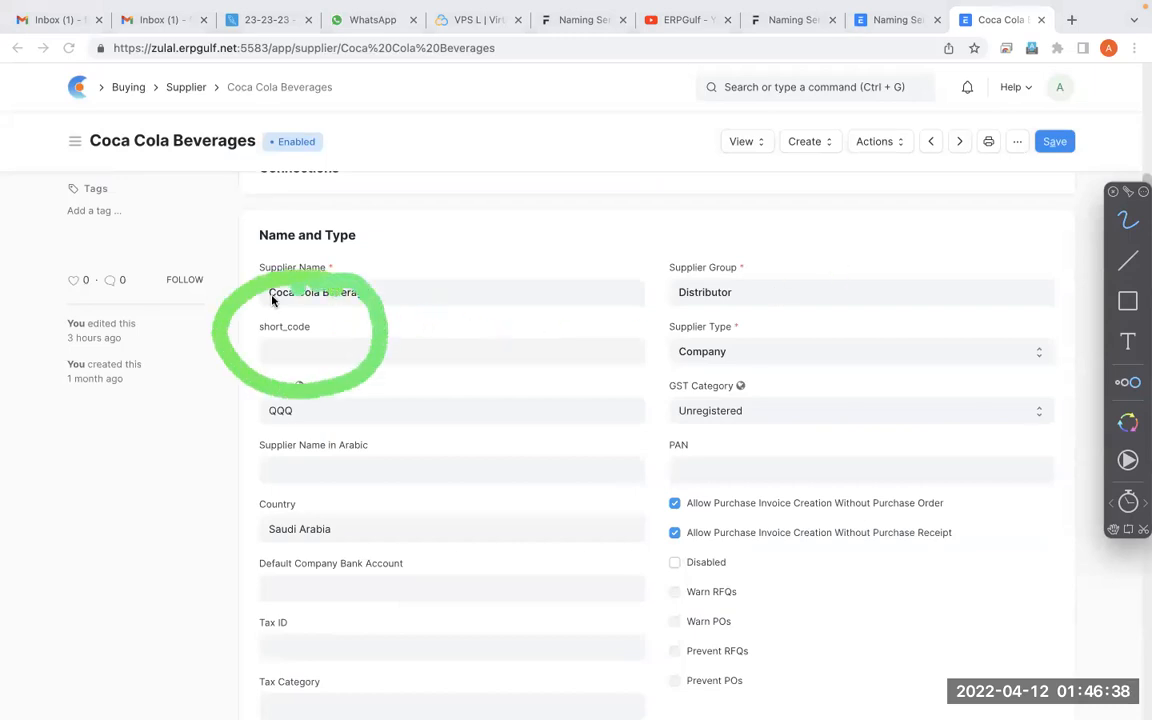
key(alt+Tab)
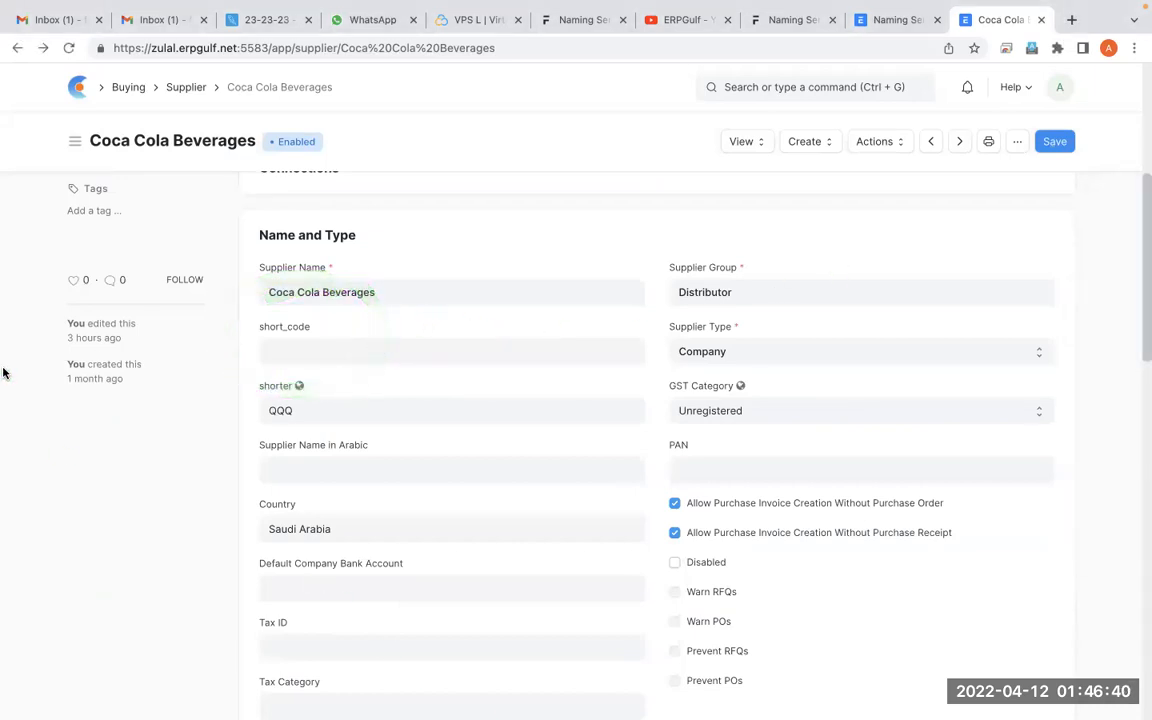
Set Coca Cola Beverages' short_code to CCB, save the record, and go back to the Supplier list
click(298, 347)
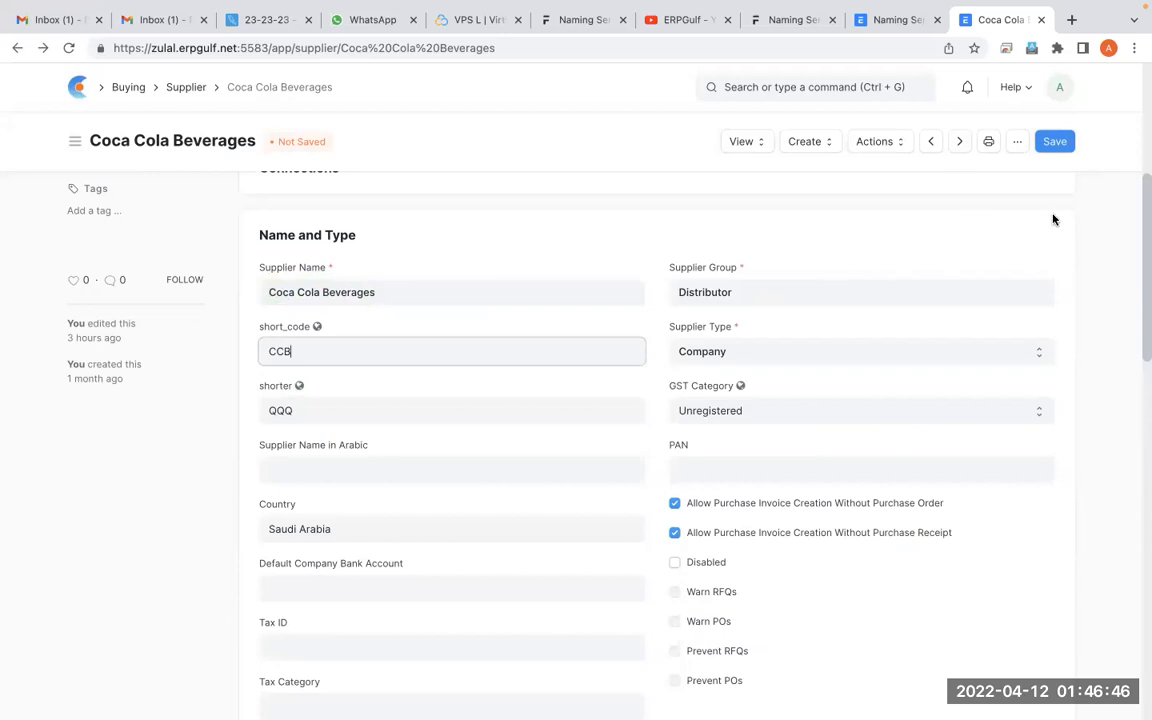
click(1062, 141)
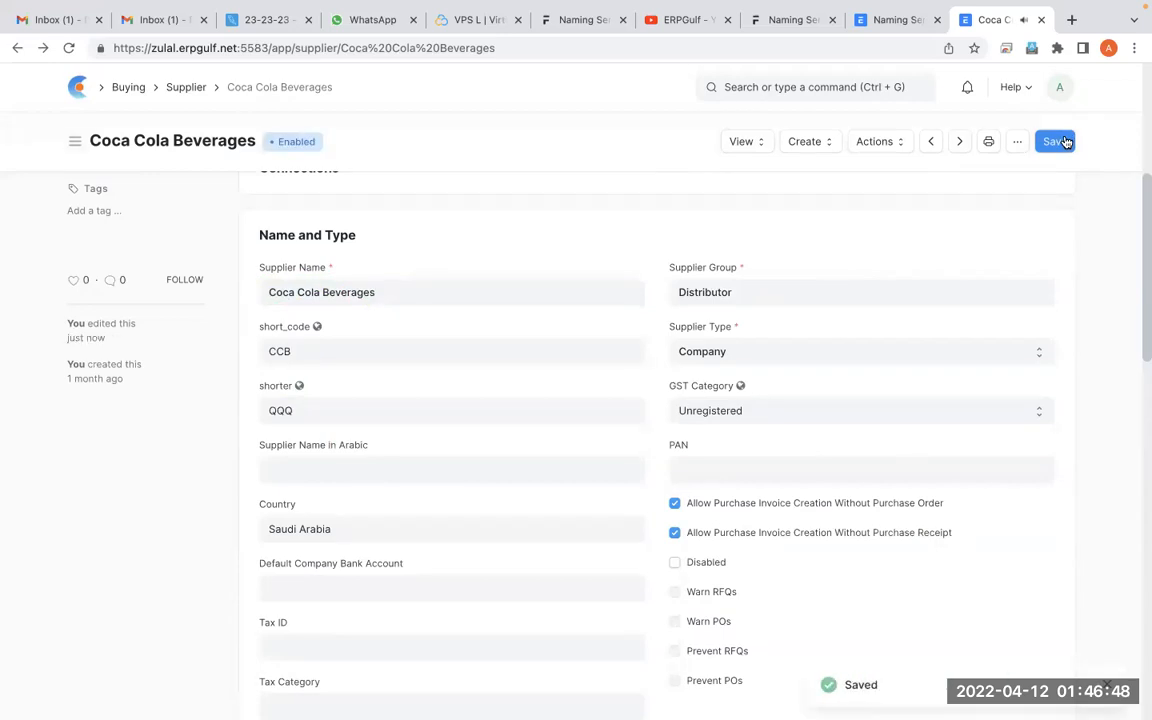
click(17, 49)
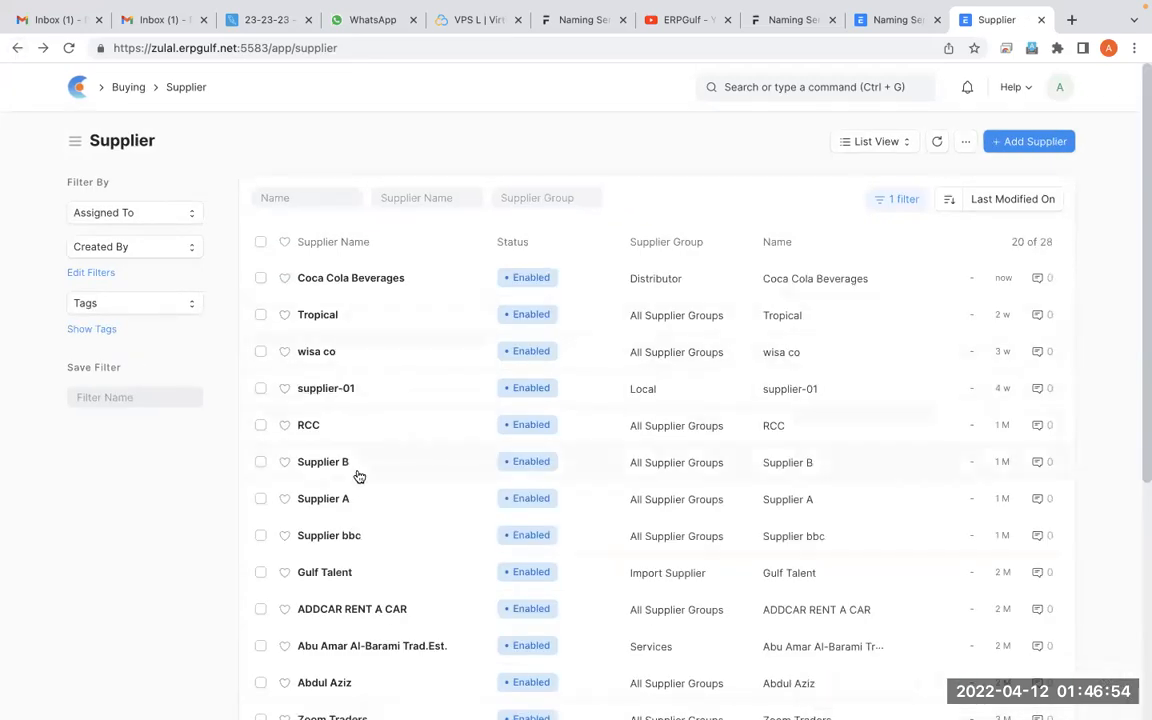
Open the supplier ADDCAR RENT A CAR, set its short_code to ARC, and save the record
scroll(357, 476, down, 1)
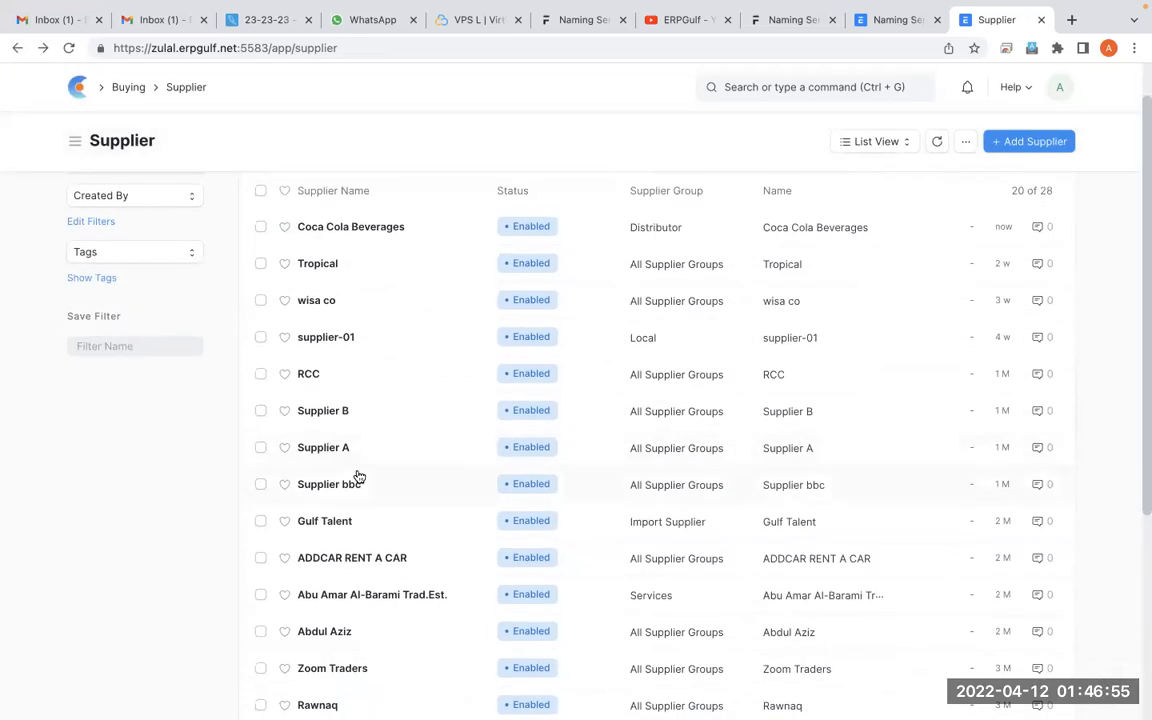
click(400, 563)
scroll(392, 563, down, 1)
click(372, 551)
key(BackSpace)
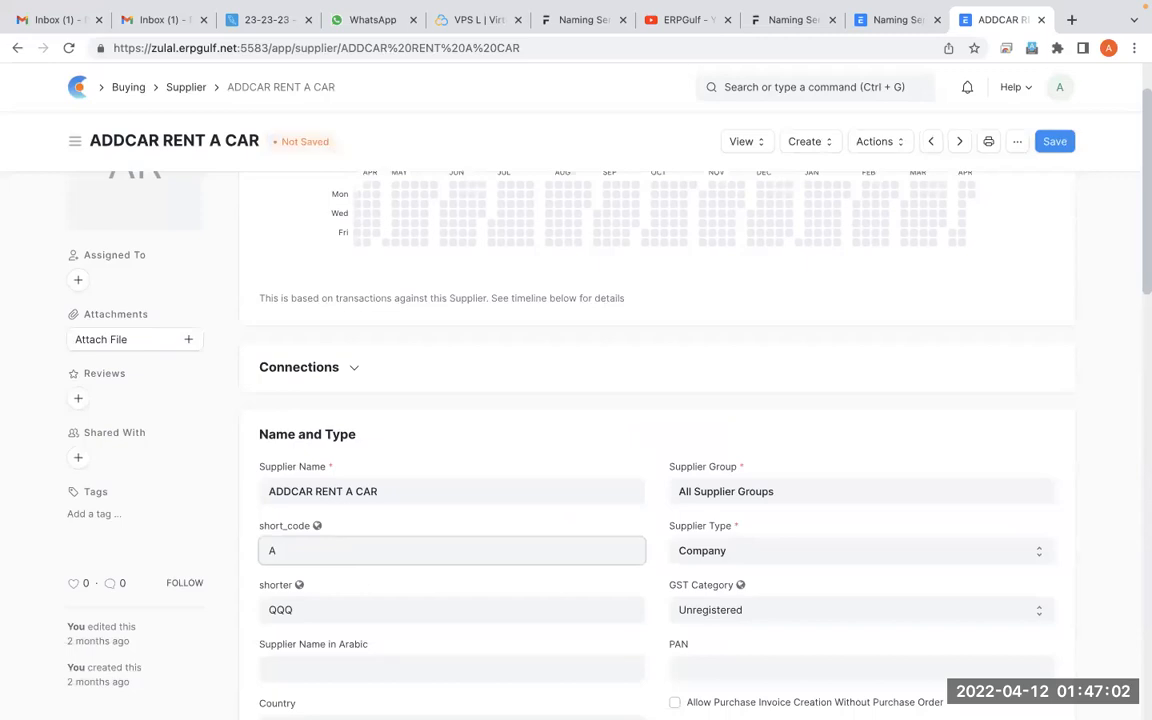
click(1052, 142)
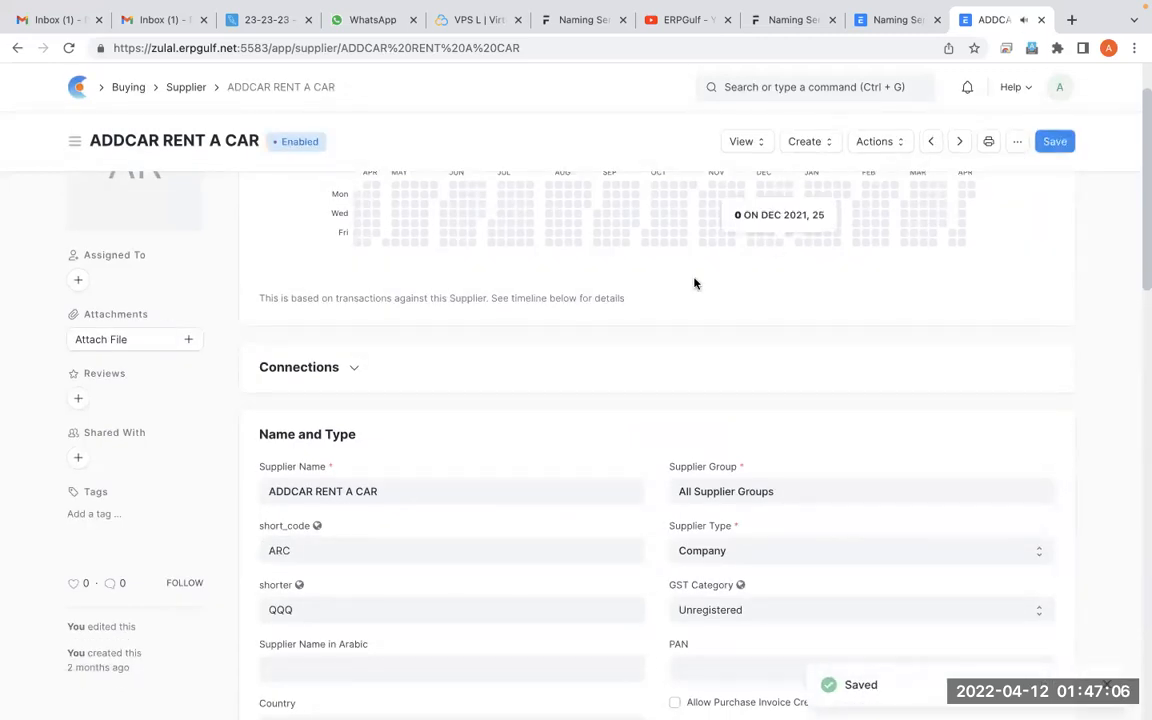
Search for the Purchase Order list and open the newest Royal Traders purchase order
click(818, 87)
text(purchas)
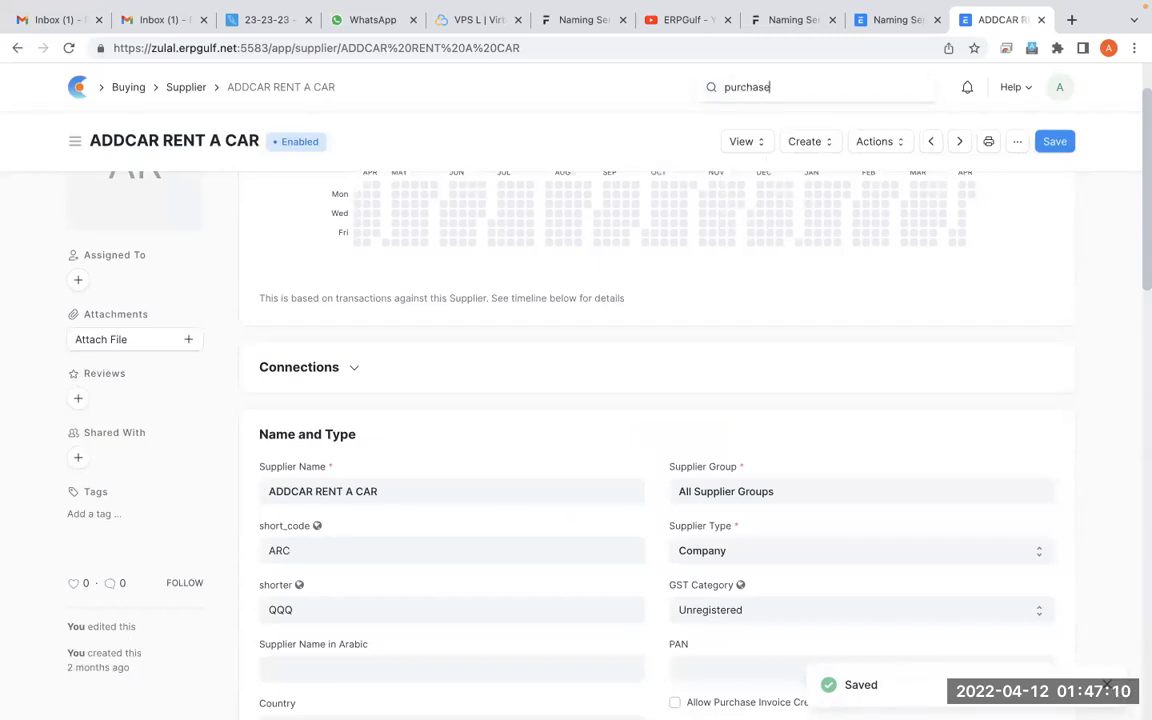
text(e)
click(805, 157)
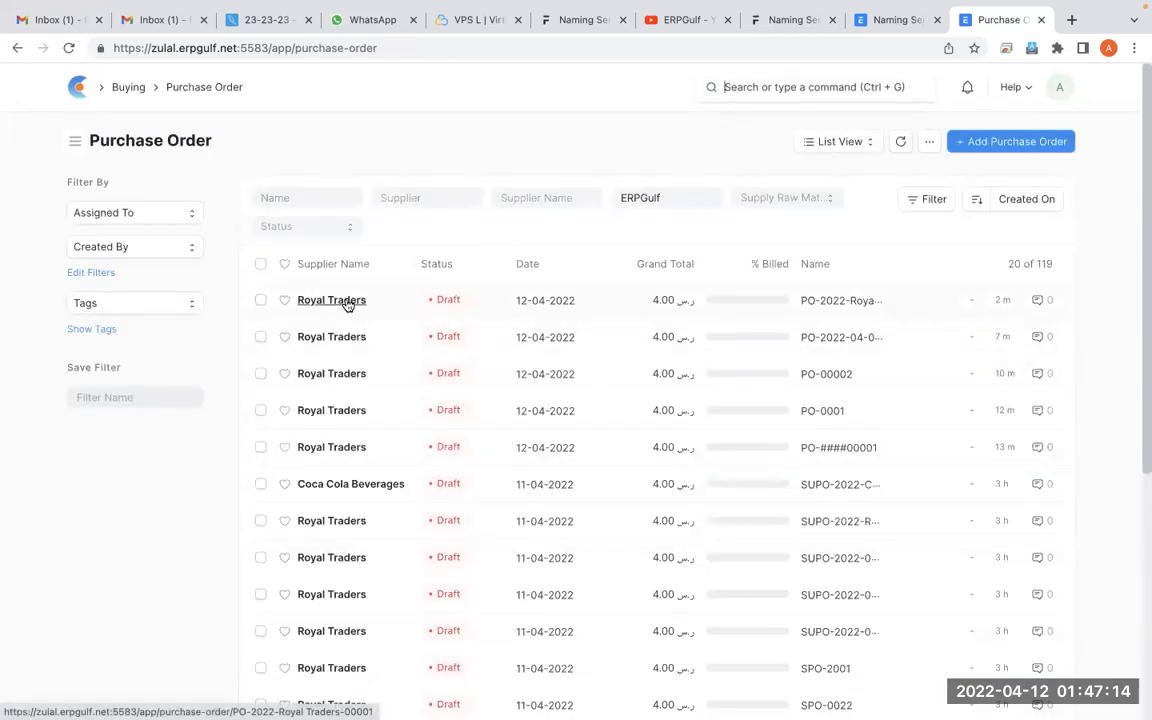
click(347, 301)
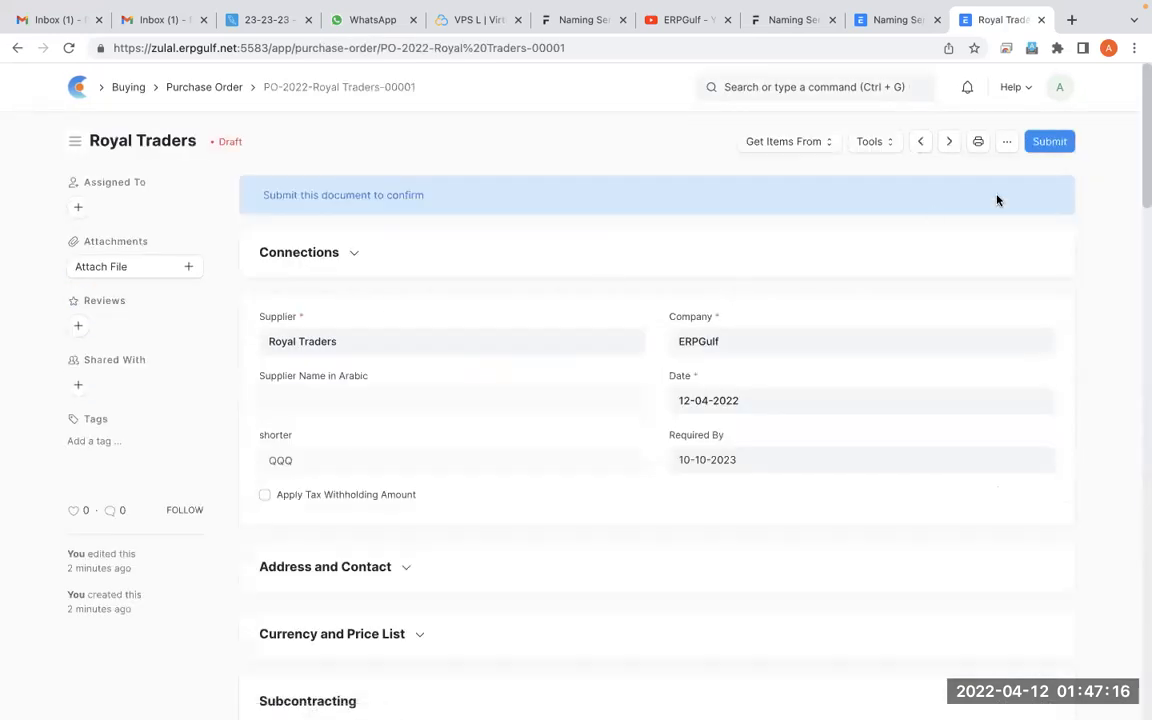
Open the form customization for Purchase Order and expand the Supplier field row for editing
click(1007, 143)
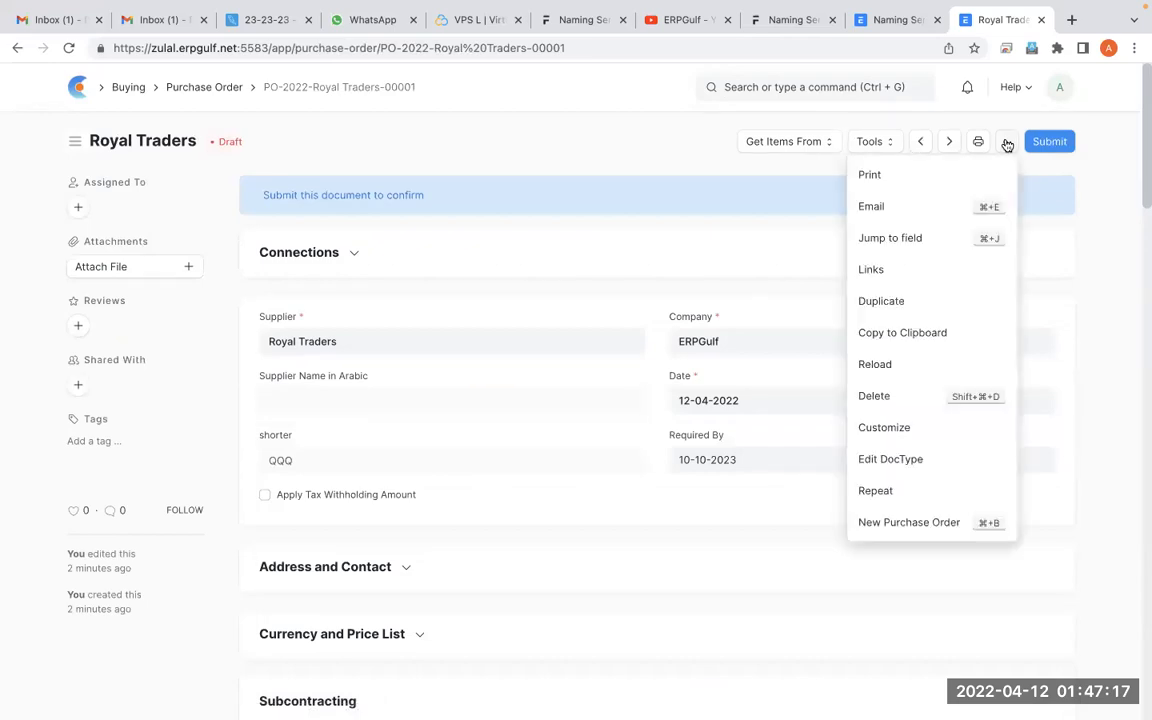
click(884, 428)
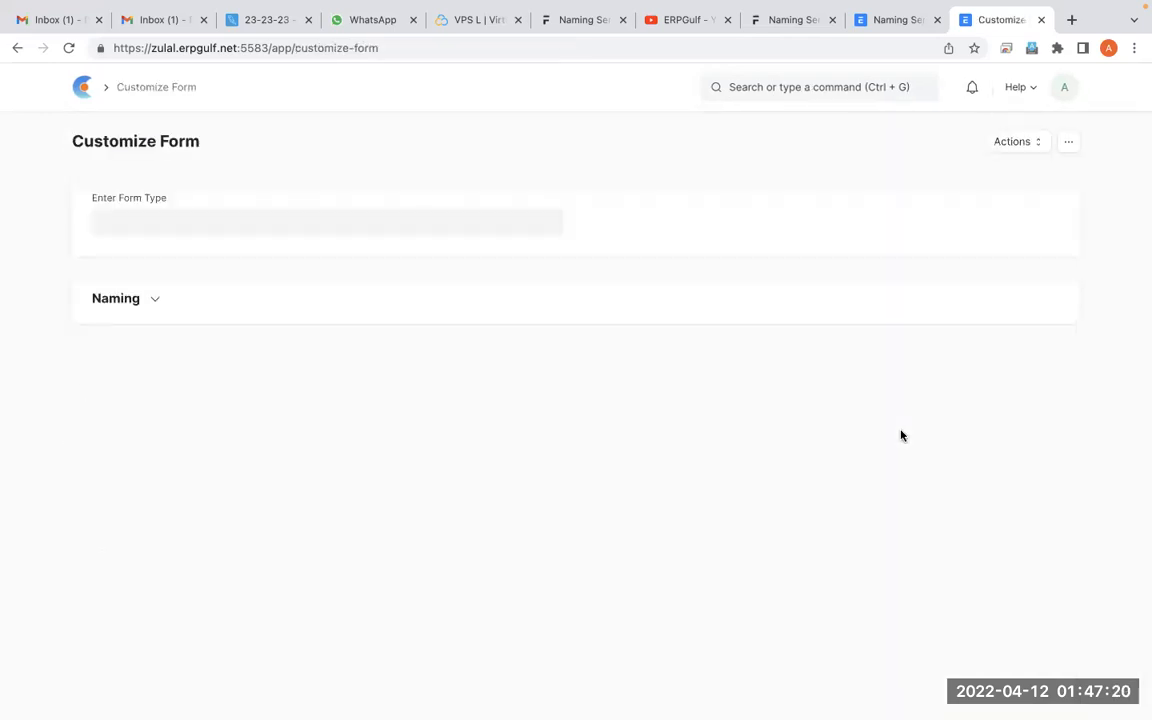
scroll(900, 435, down, 3)
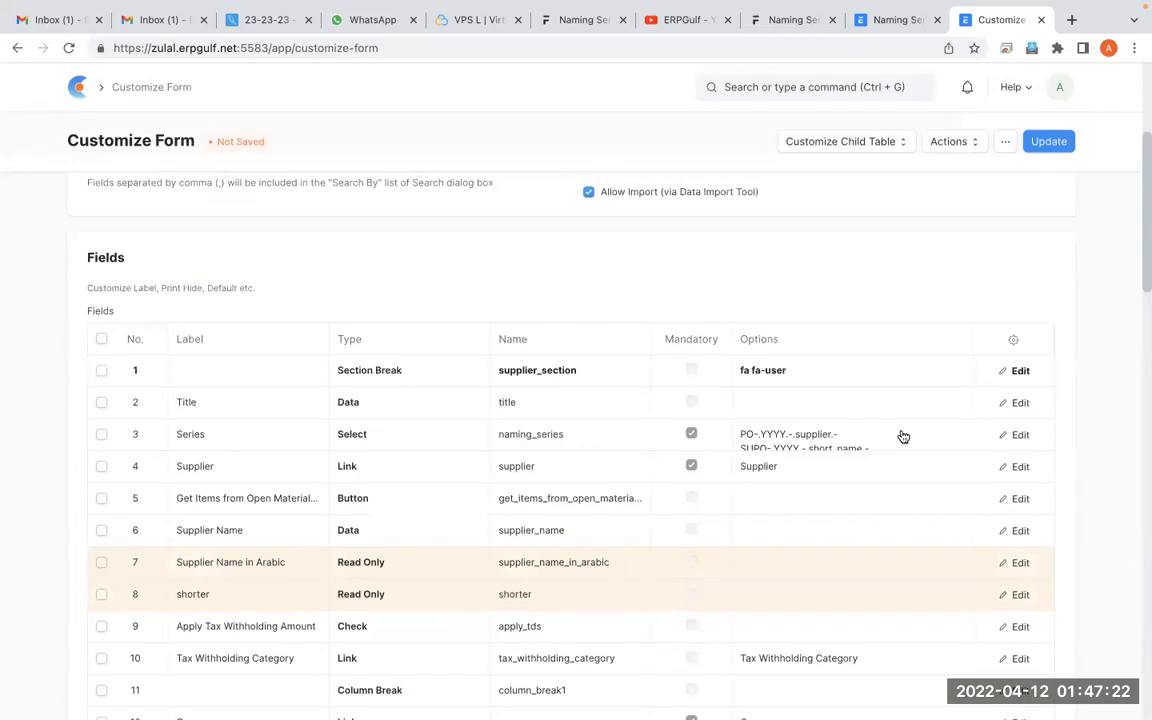
scroll(903, 437, down, 2)
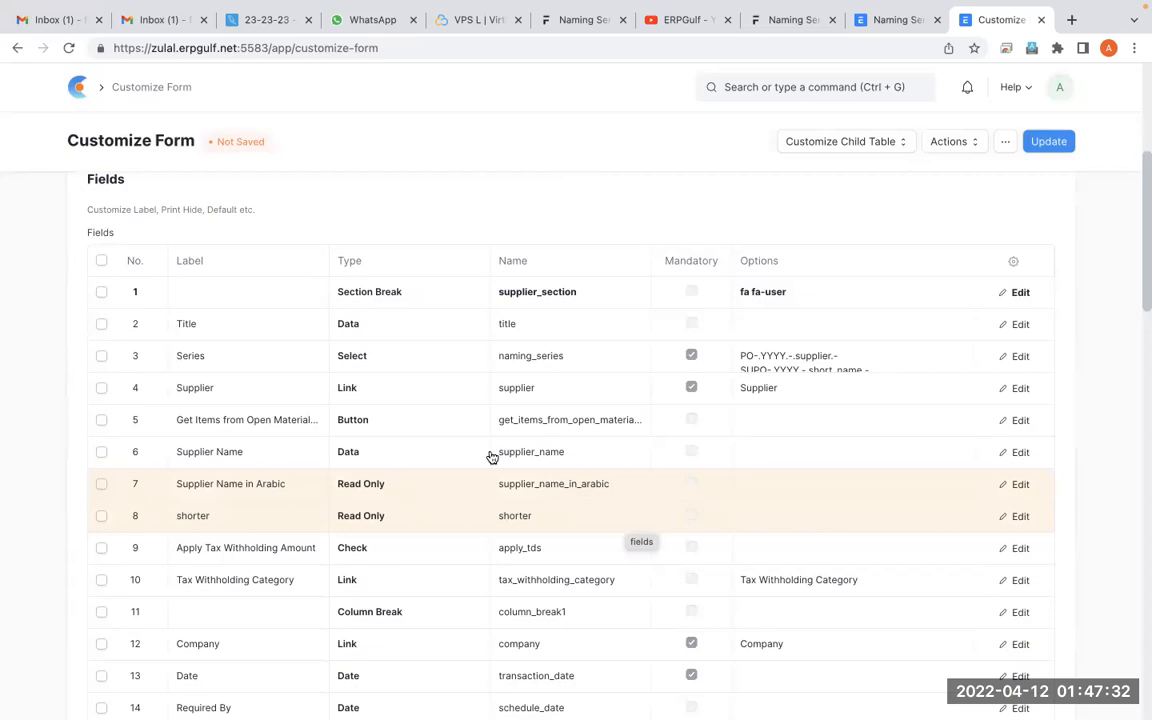
click(289, 395)
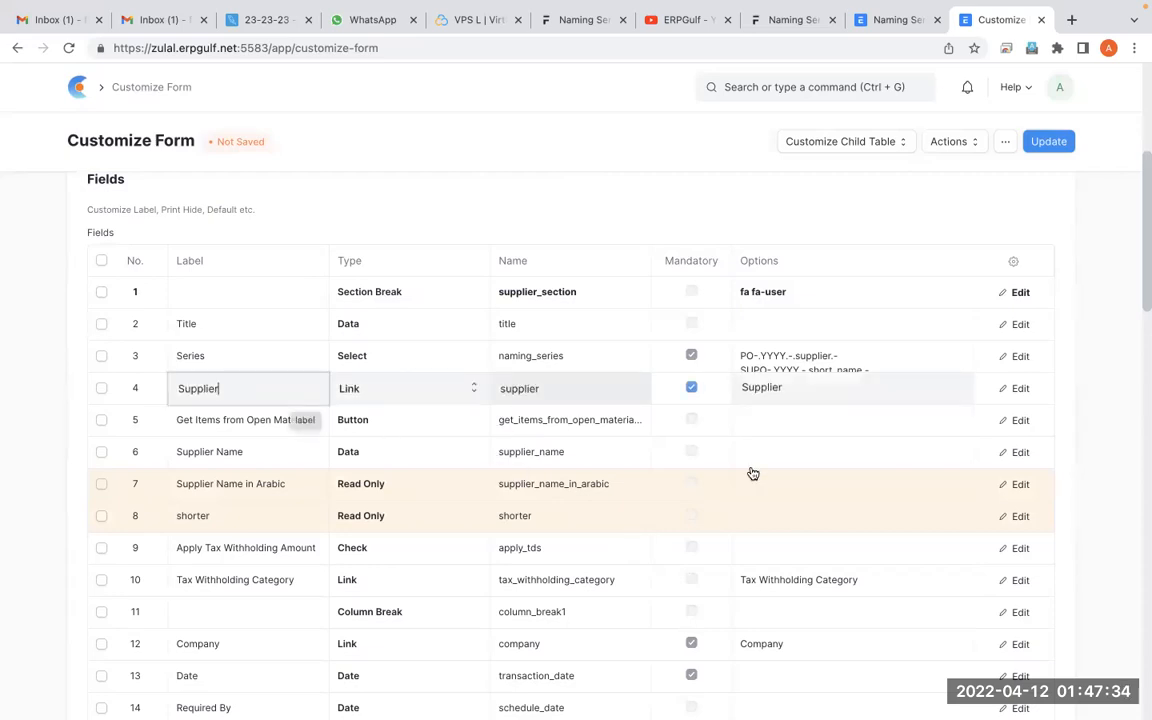
click(1023, 398)
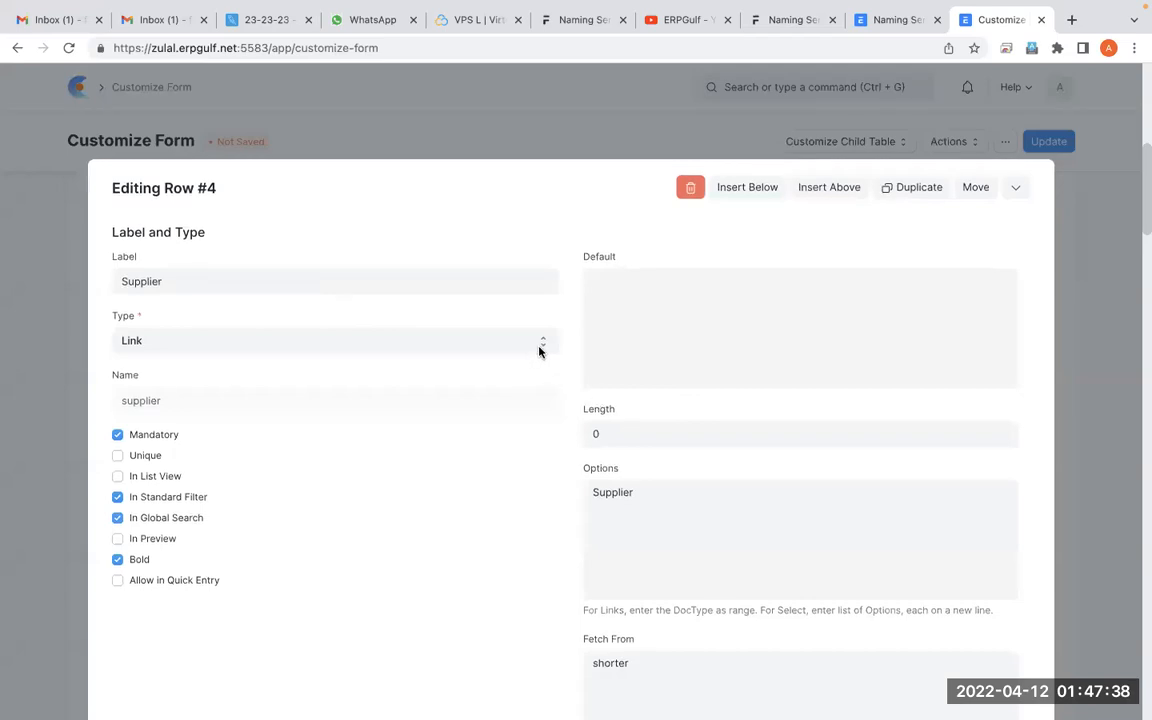
Insert a new field below Supplier, label it short_code, and set its type to Read Only
click(767, 198)
click(356, 281)
text(short_code)
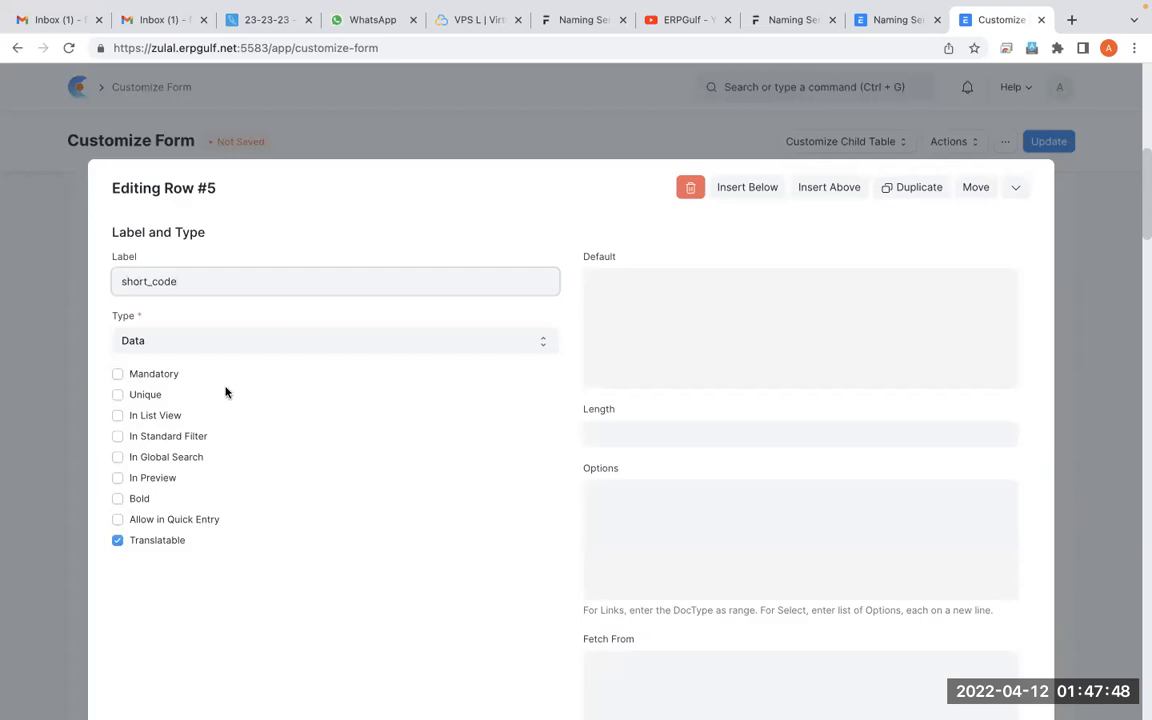
click(285, 338)
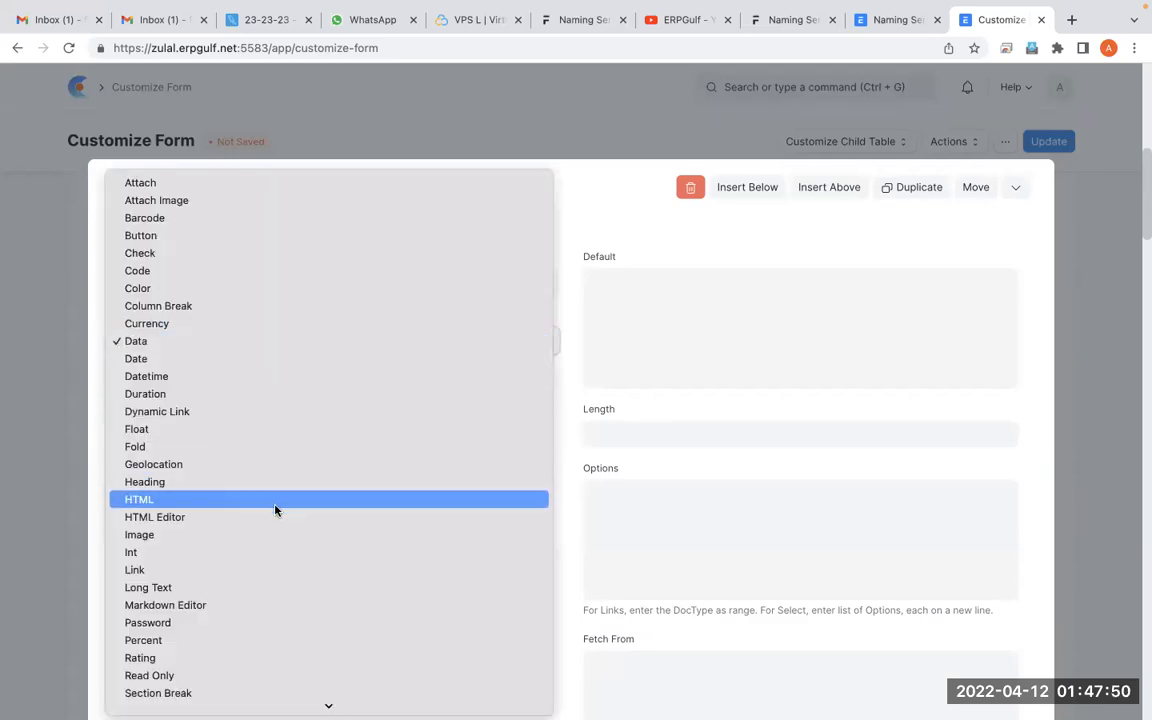
mouse_move(244, 702)
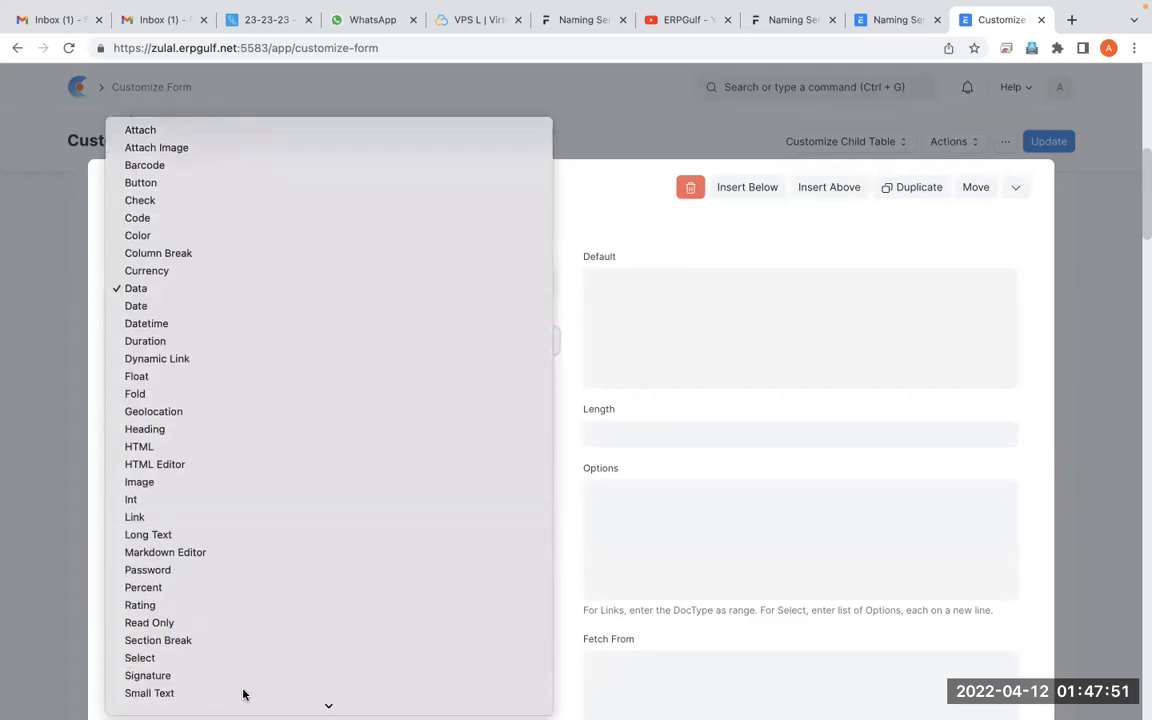
click(262, 629)
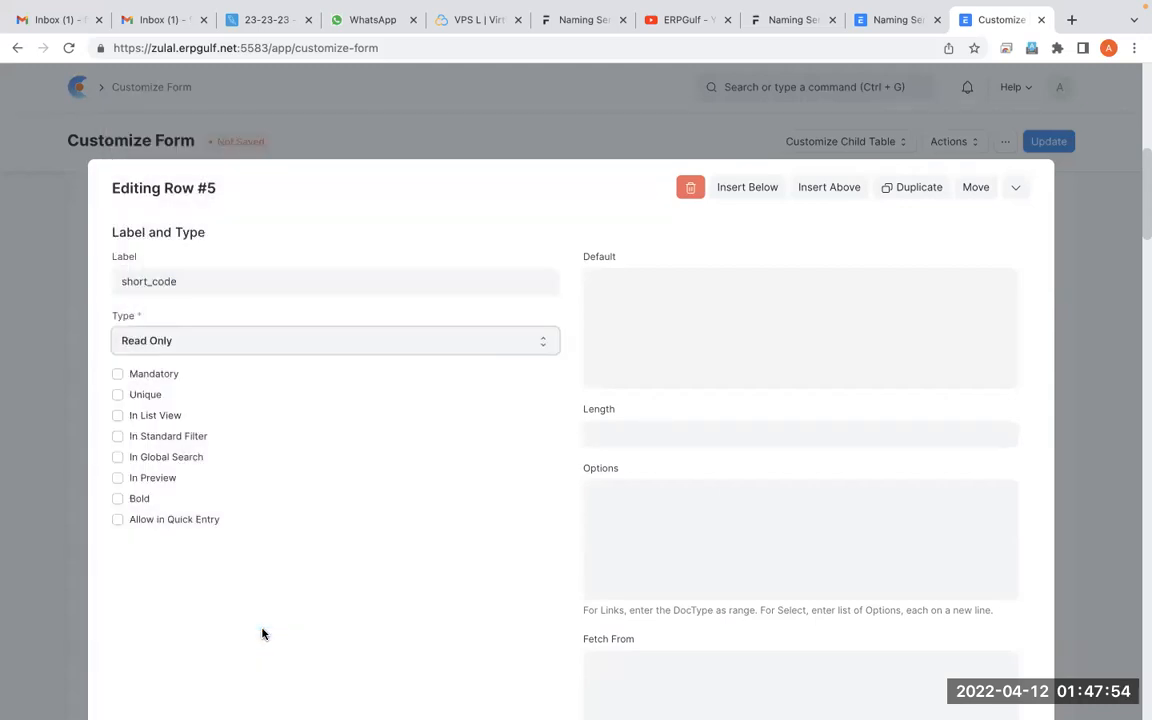
Place the cursor in short_code's Fetch From field and consult the Fetch From example in the text notes document
scroll(262, 634, down, 1)
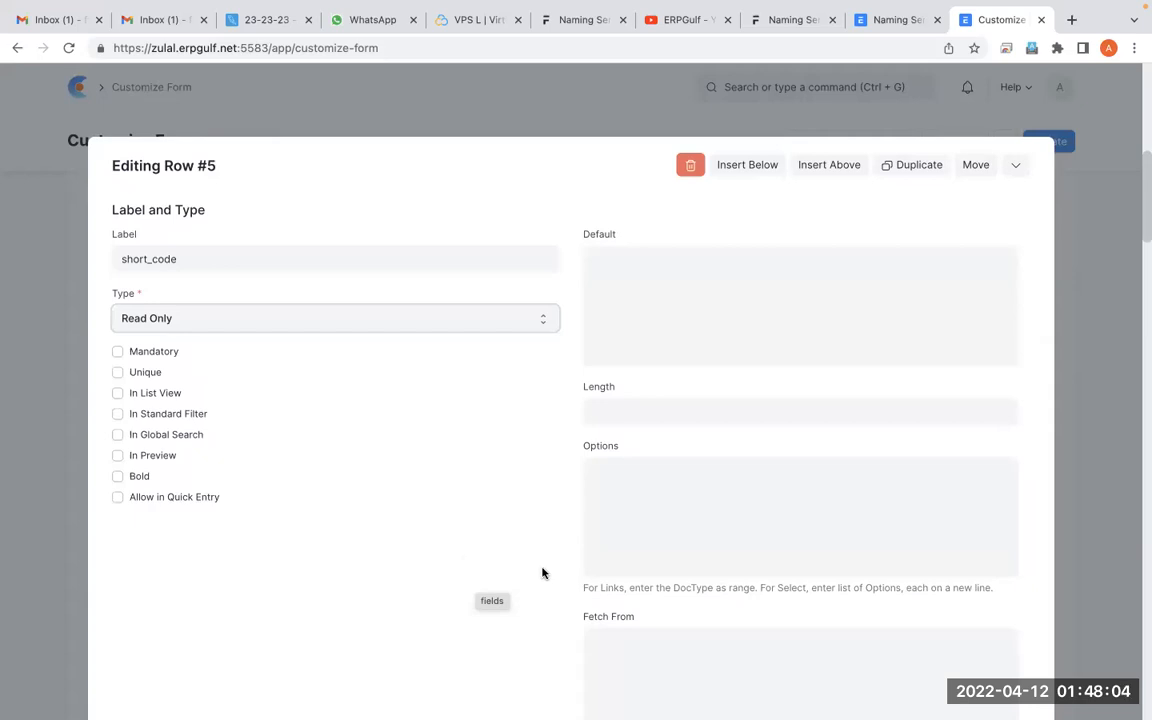
click(777, 544)
click(725, 648)
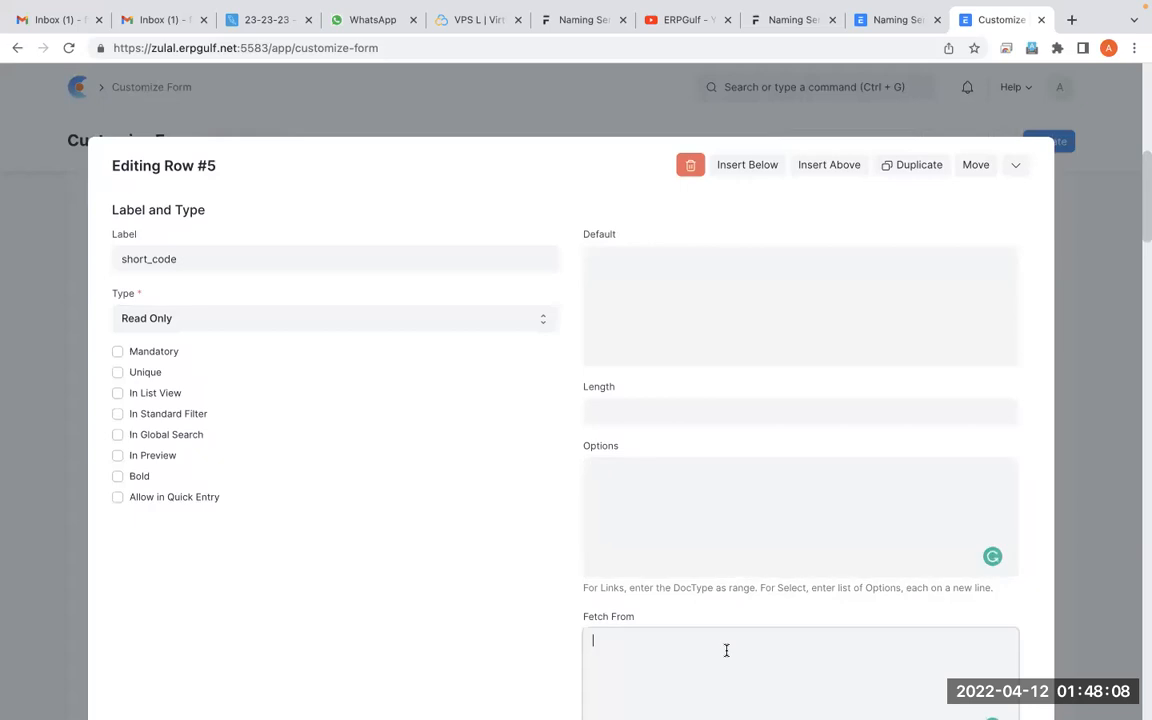
scroll(726, 651, down, 1)
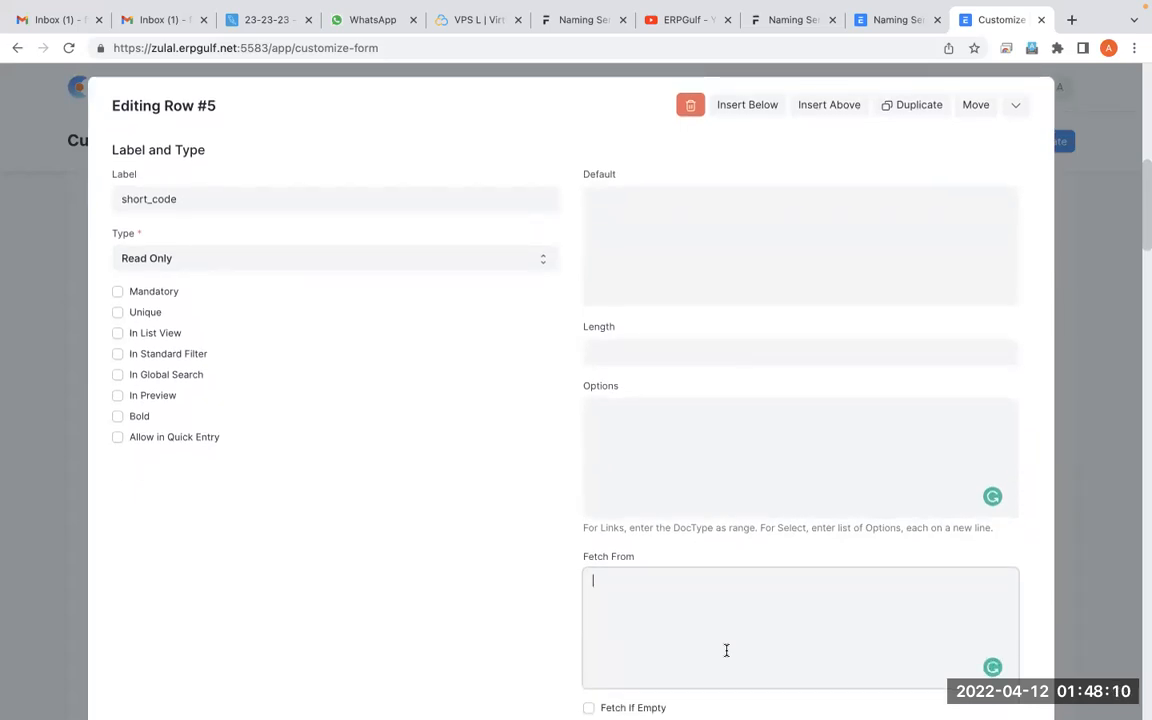
key(super+Tab)
key(super+Tab)
key(super+Tab)
key(super+Tab)
key(super+Tab)
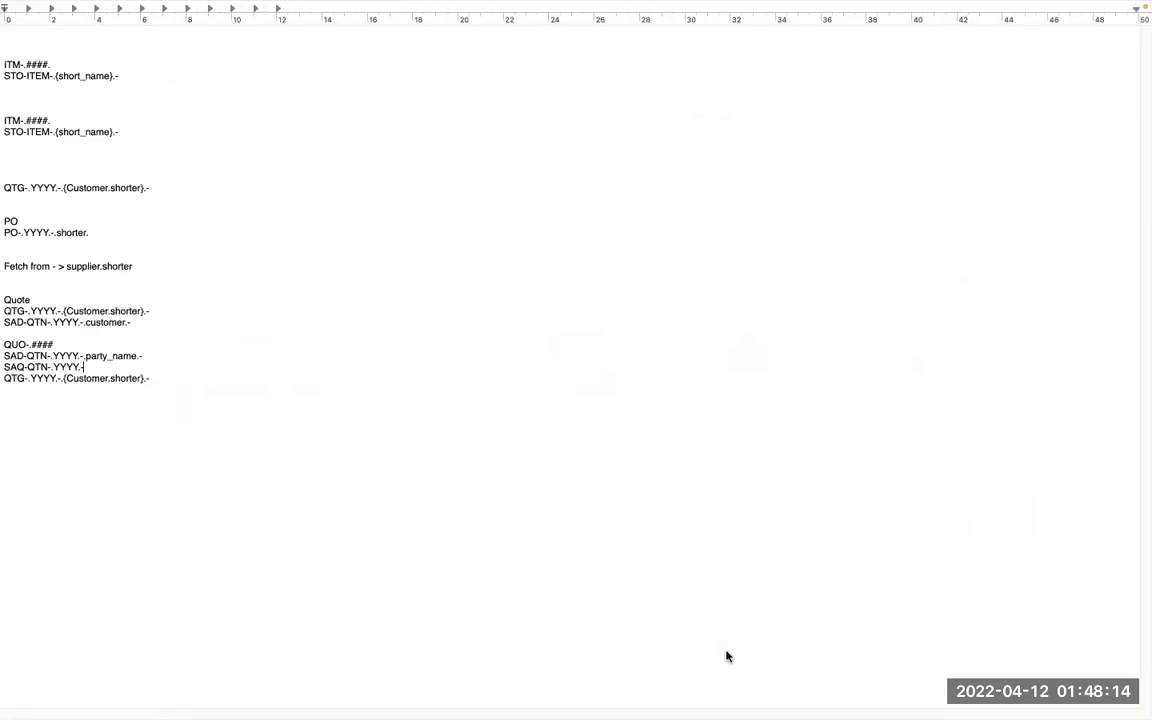
key(super+Tab)
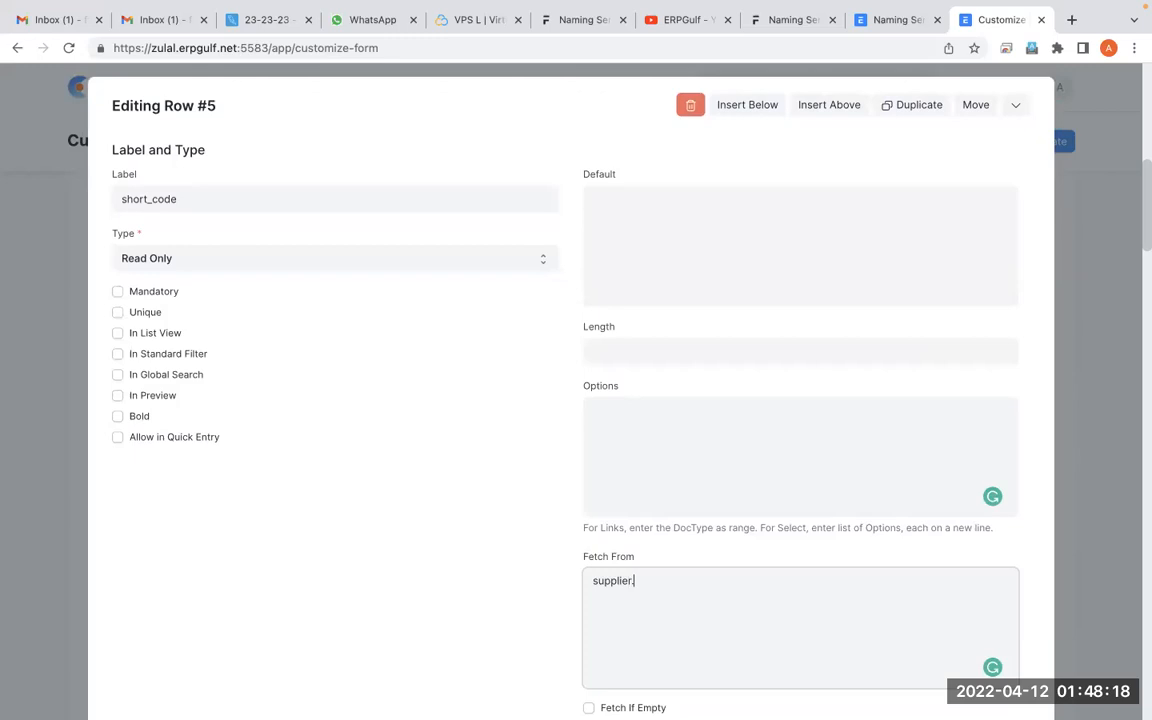
Set the short_code field's Fetch From to supplier.short_code and update the Purchase Order customization
text(ort_co)
scroll(715, 600, down, 3)
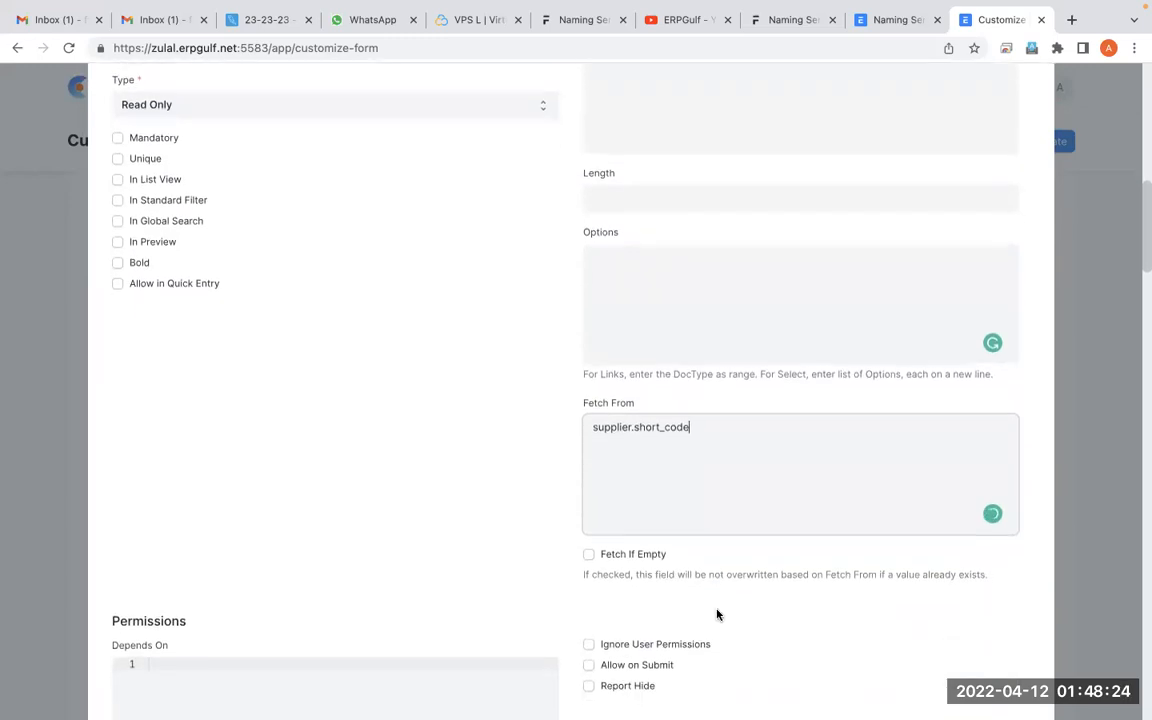
scroll(720, 612, up, 5)
click(1015, 320)
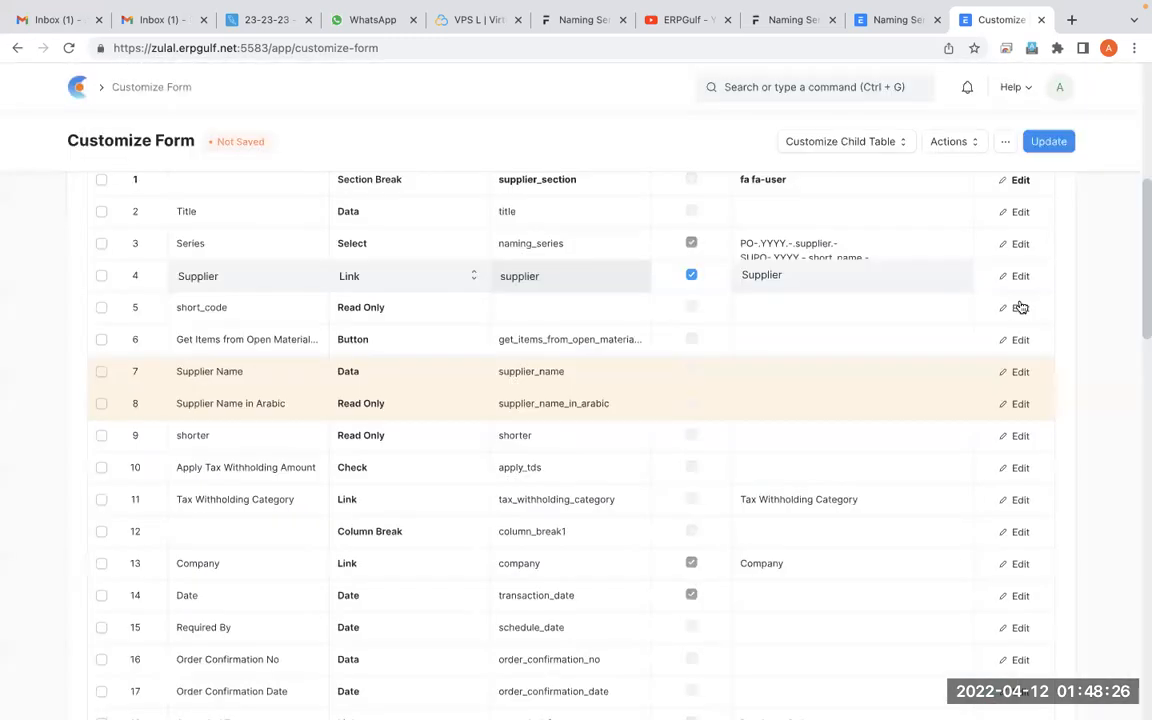
click(1058, 144)
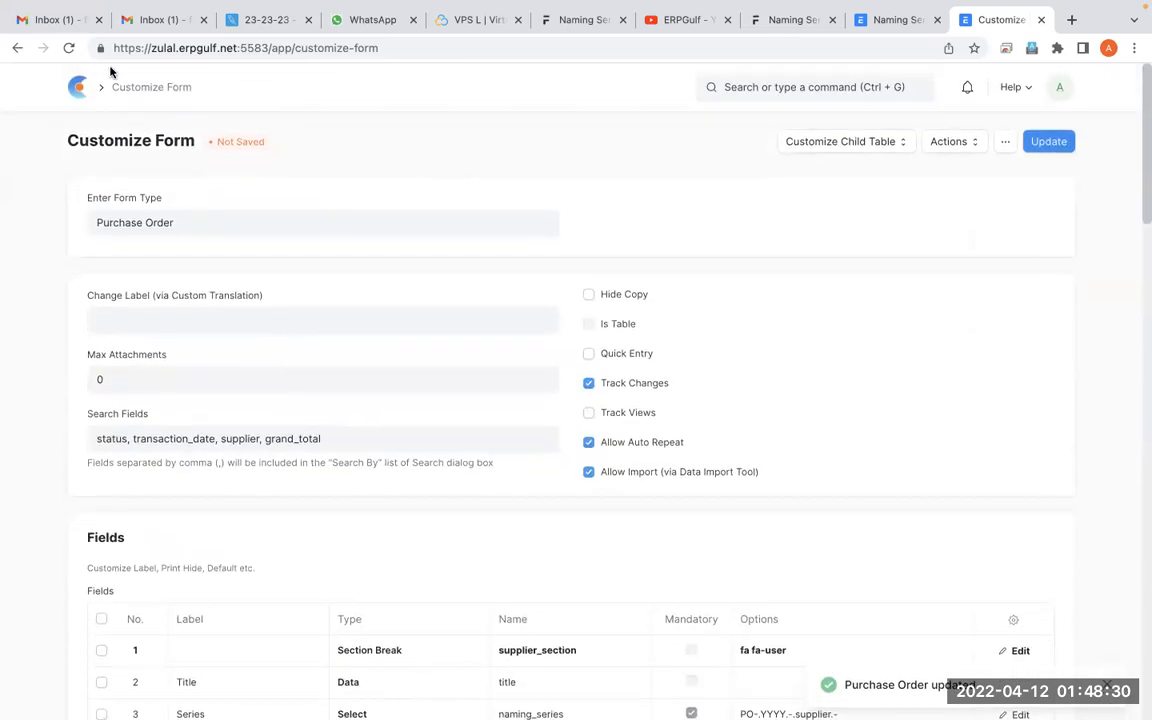
Return to the Purchase Order list, reload it, and start a new purchase order with supplier Coca Cola Beverages
click(19, 48)
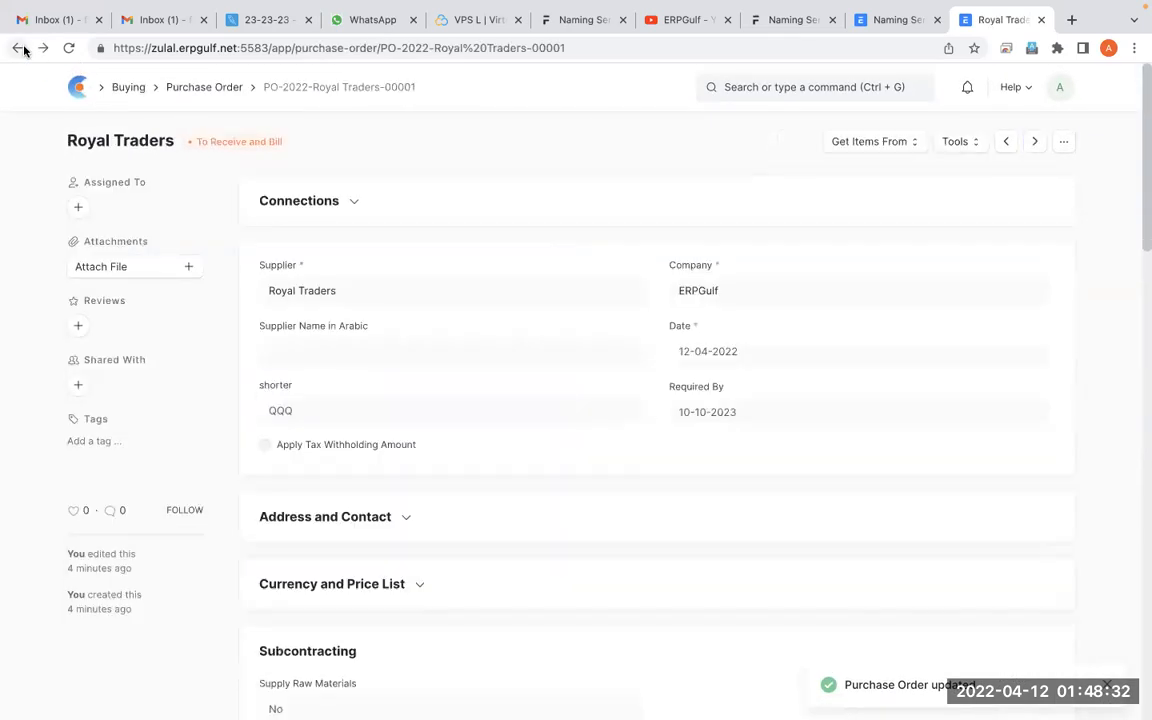
click(19, 48)
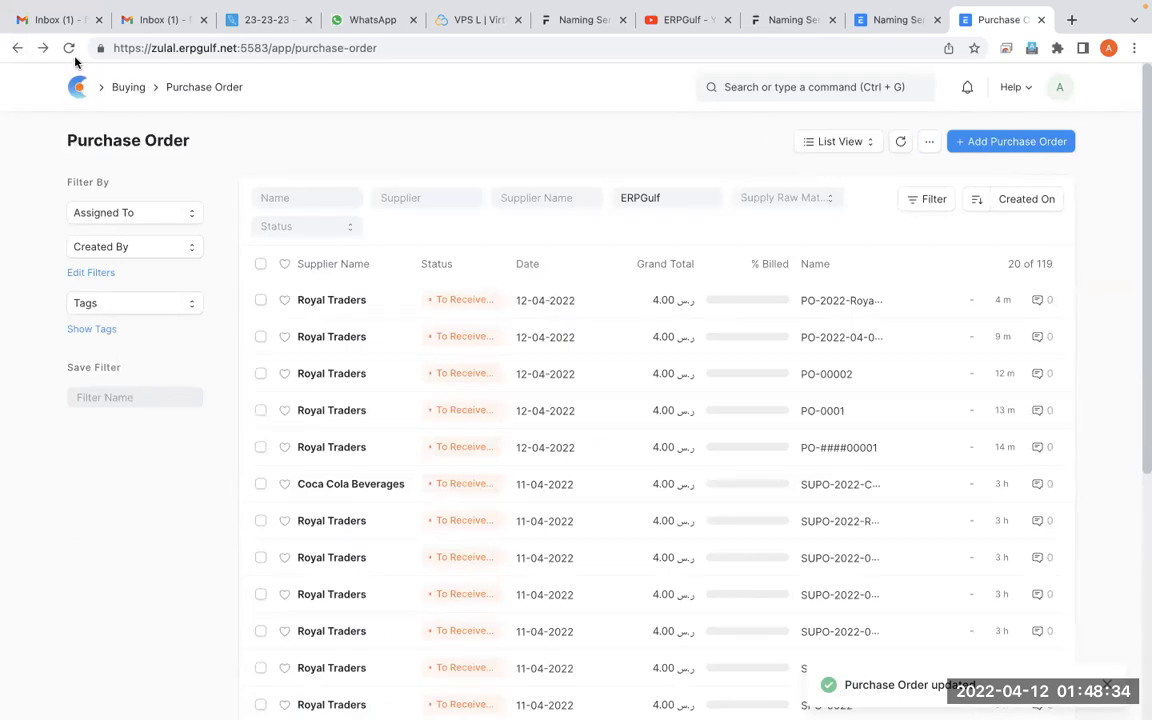
click(70, 50)
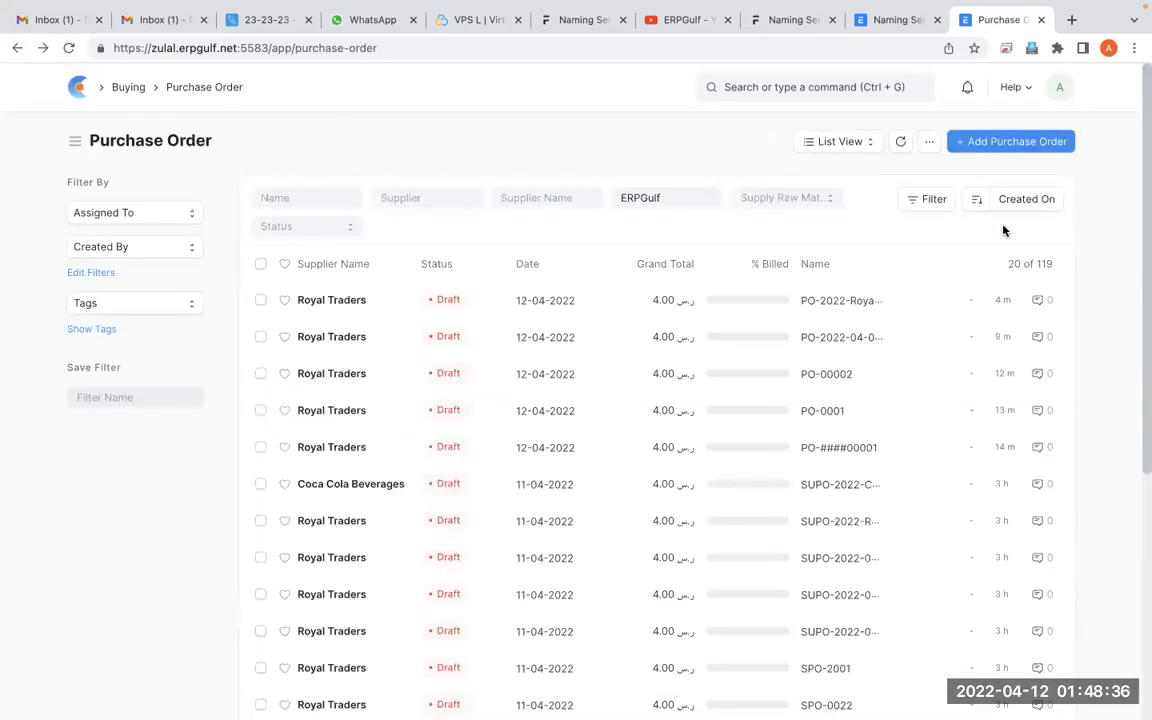
click(1012, 141)
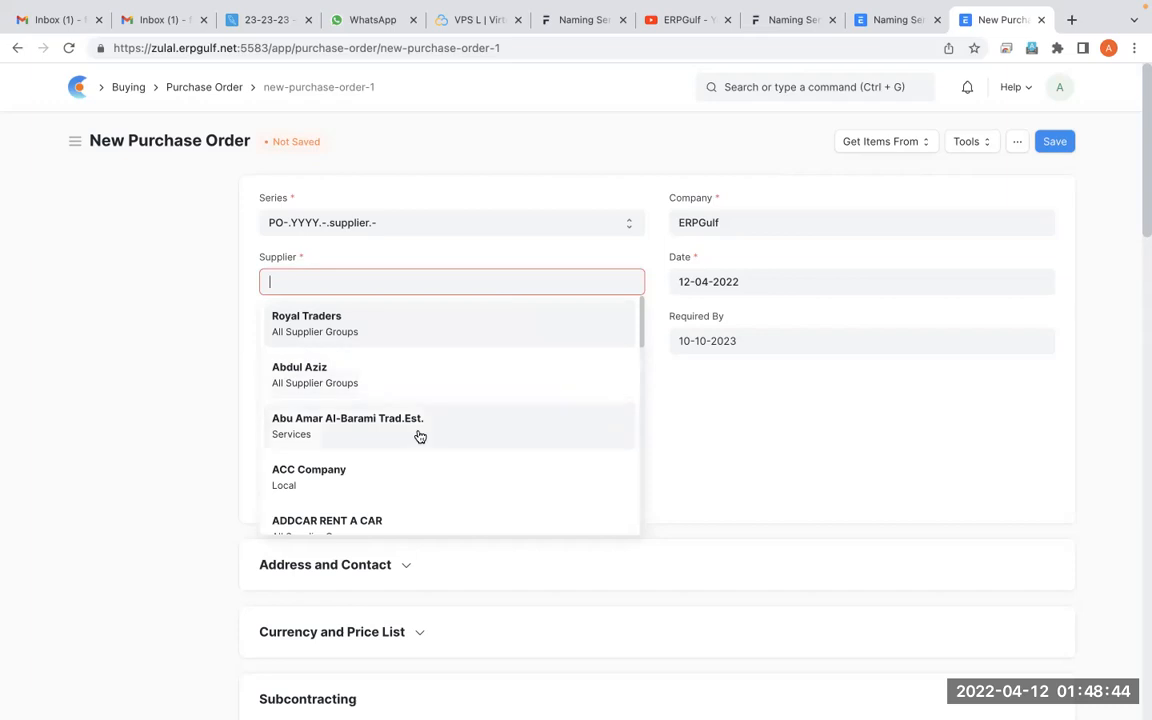
scroll(419, 437, down, 3)
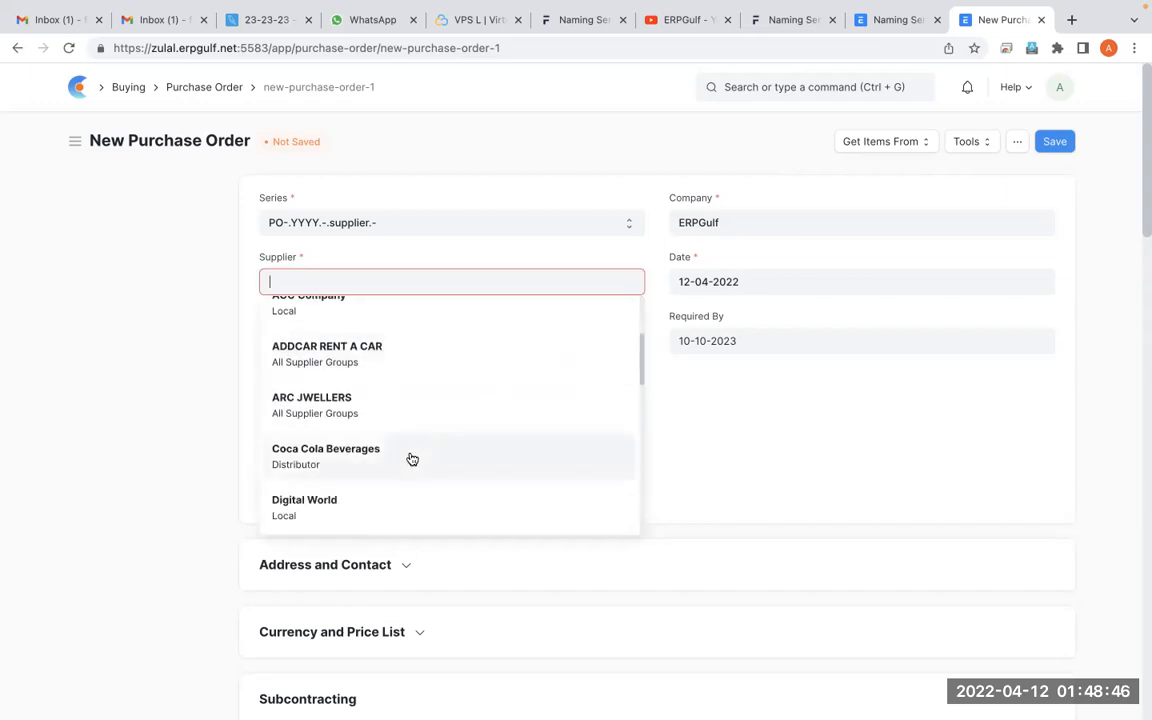
click(412, 458)
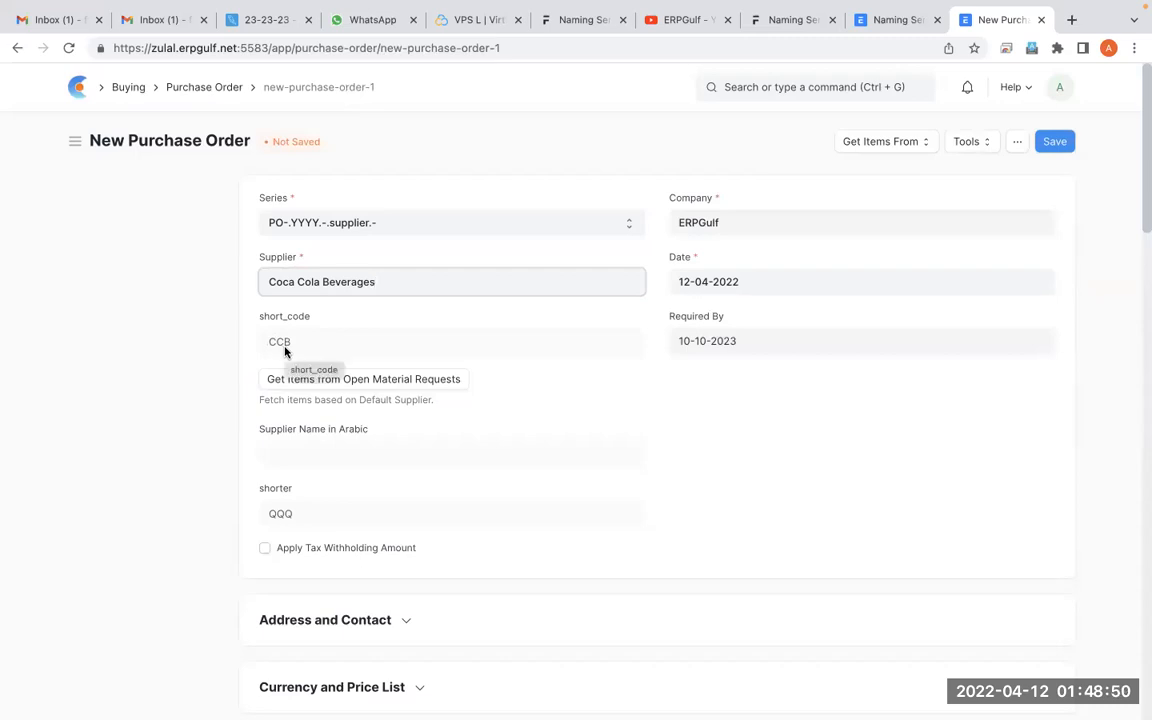
drag(267, 87, 355, 83)
right_click(501, 187)
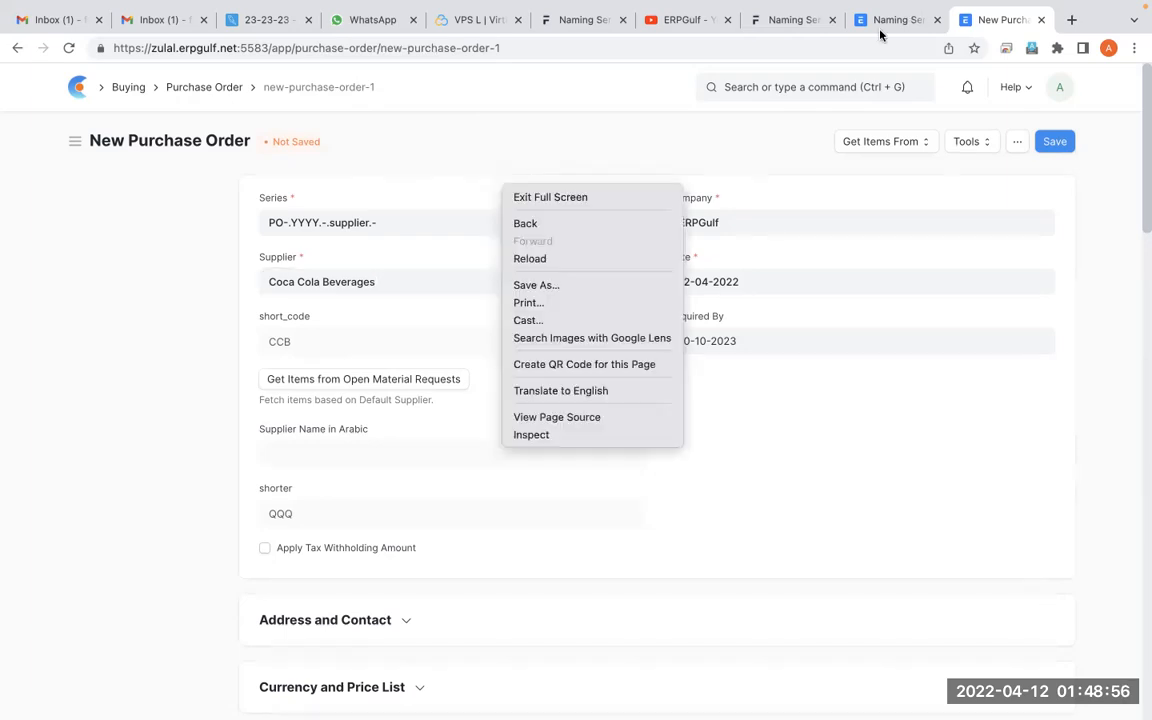
click(880, 34)
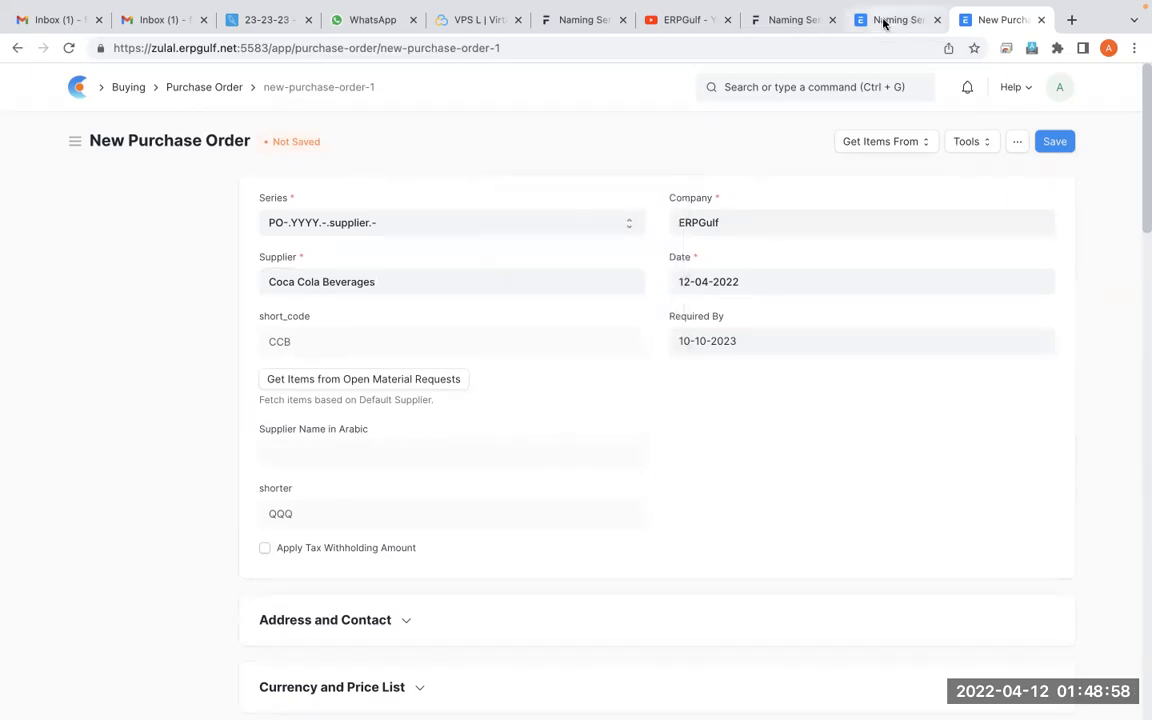
In the Naming Series settings, change the first purchase order series to PO-.YYYY.-.short_code.- and save
click(882, 21)
click(360, 347)
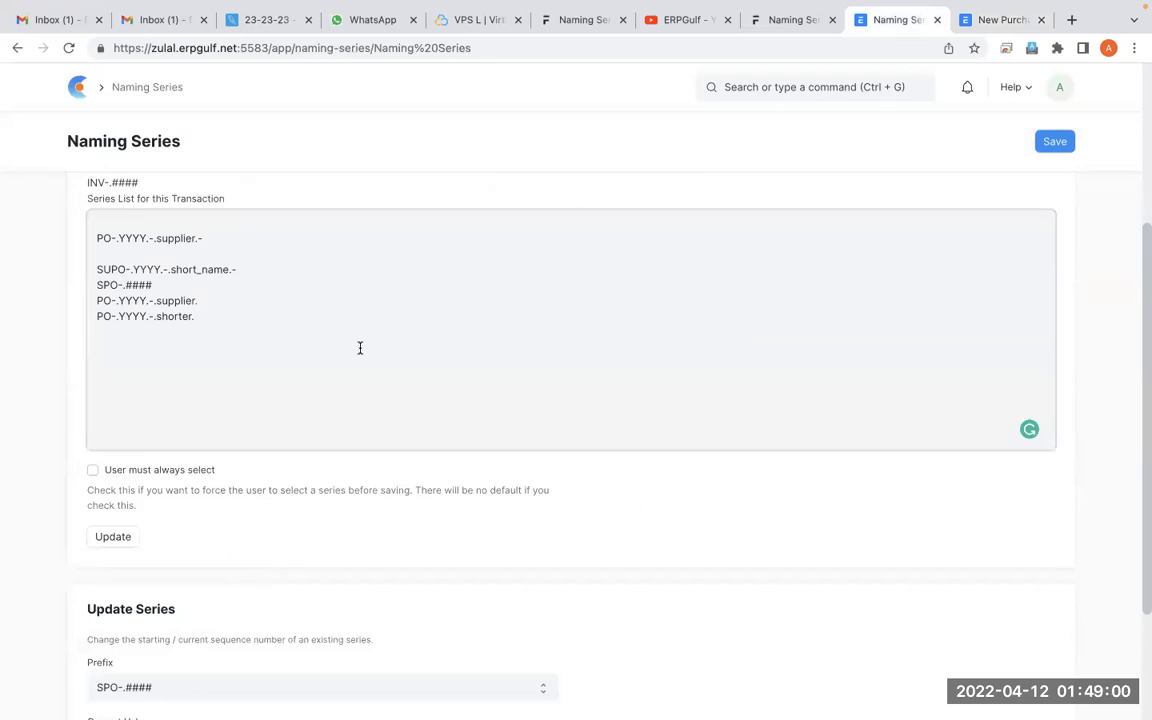
drag(195, 239, 157, 238)
text(short_cod)
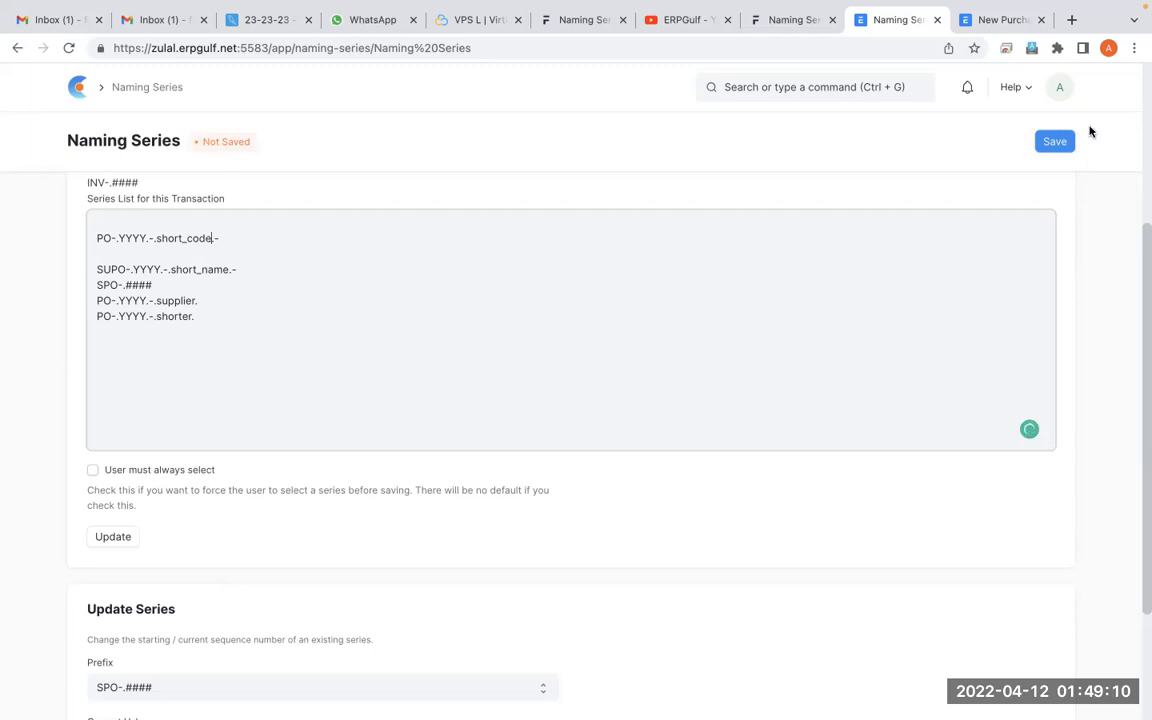
click(1055, 145)
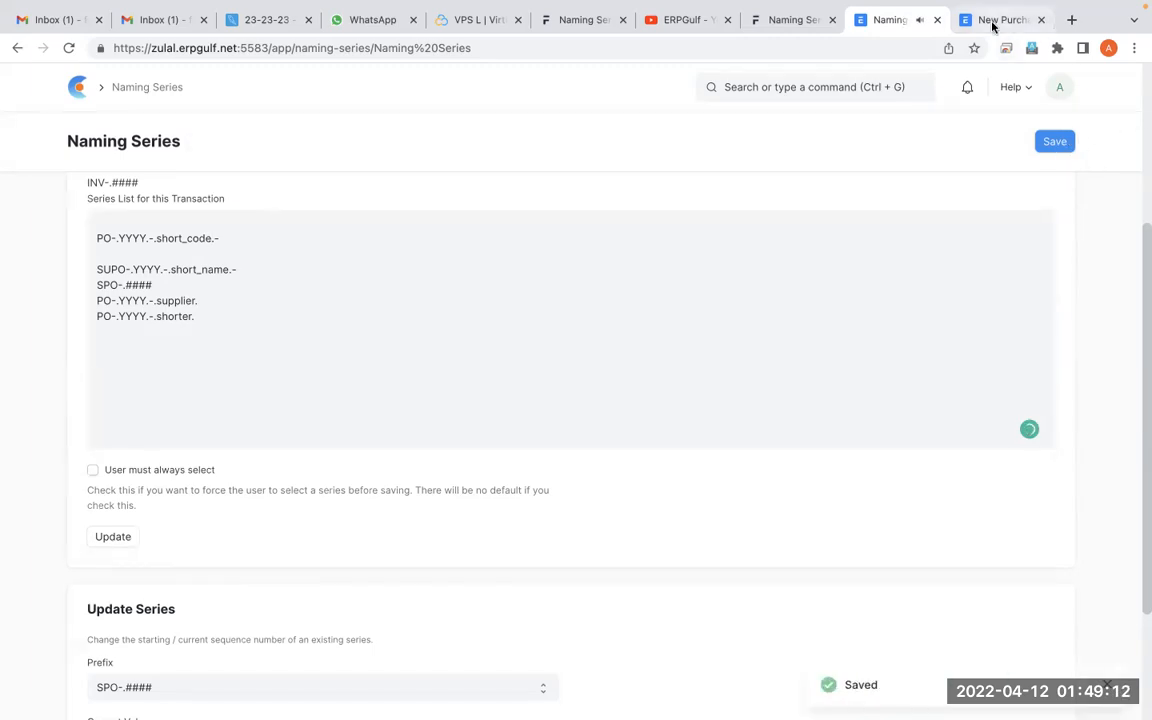
Start a new purchase order from the reloaded list to check its series, and return to the Naming Series settings
click(993, 22)
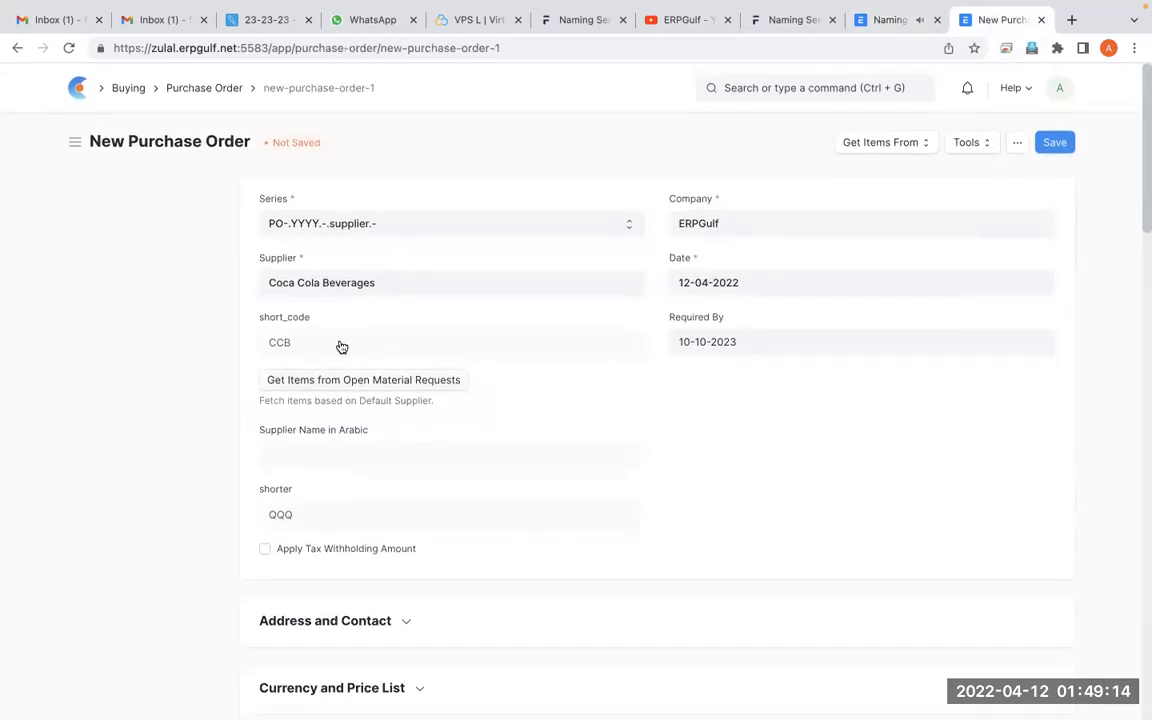
click(216, 91)
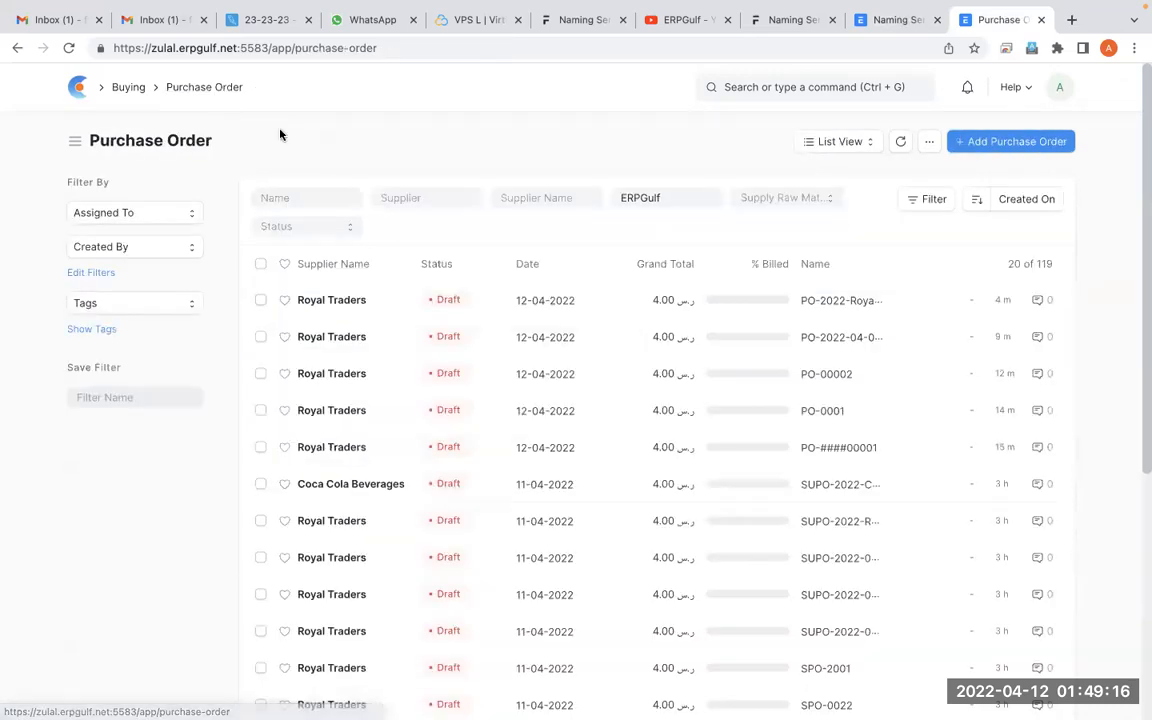
click(69, 48)
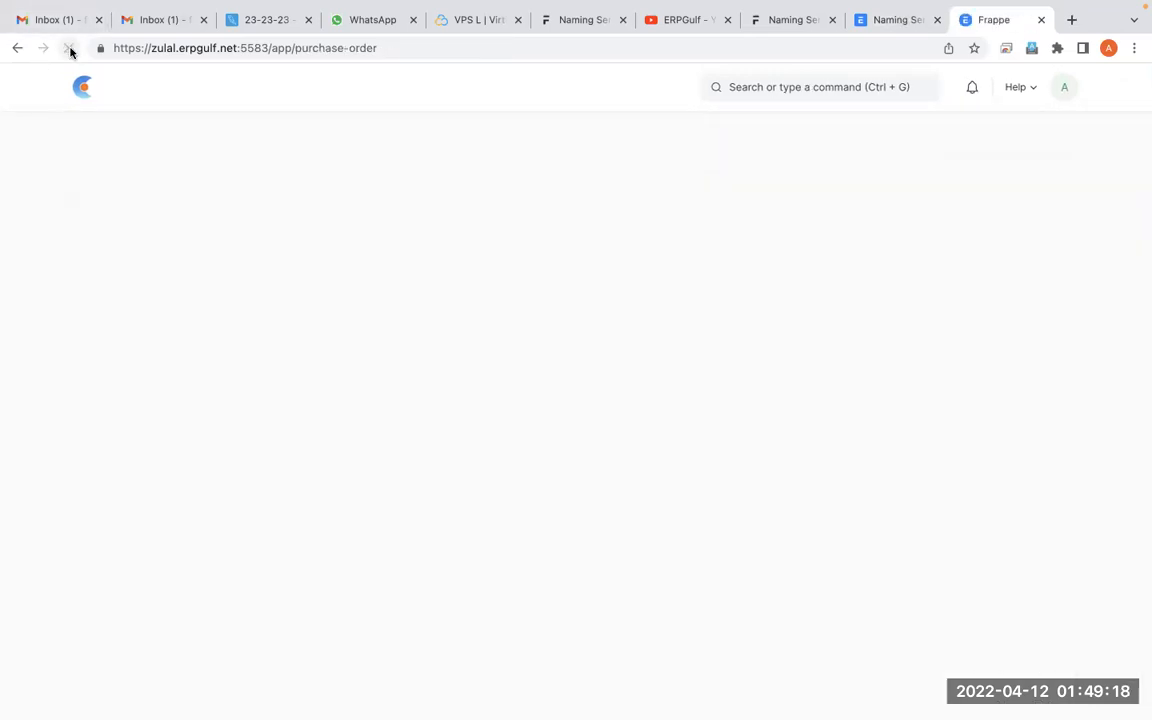
click(1050, 141)
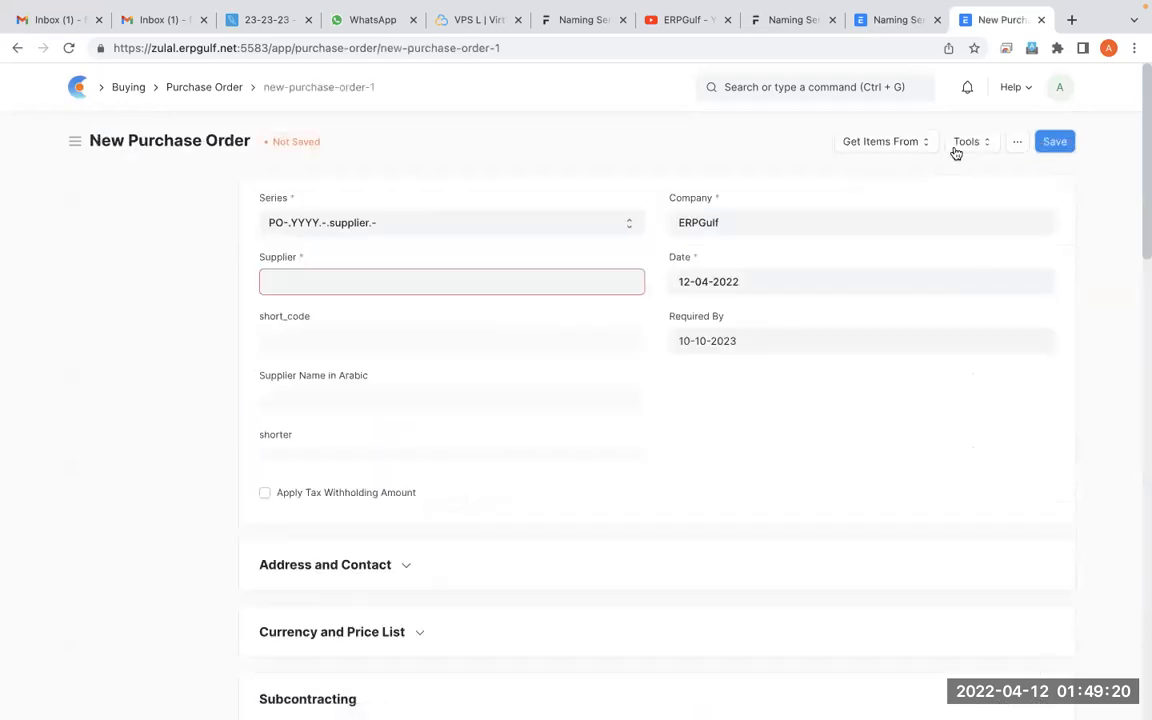
click(505, 276)
click(895, 24)
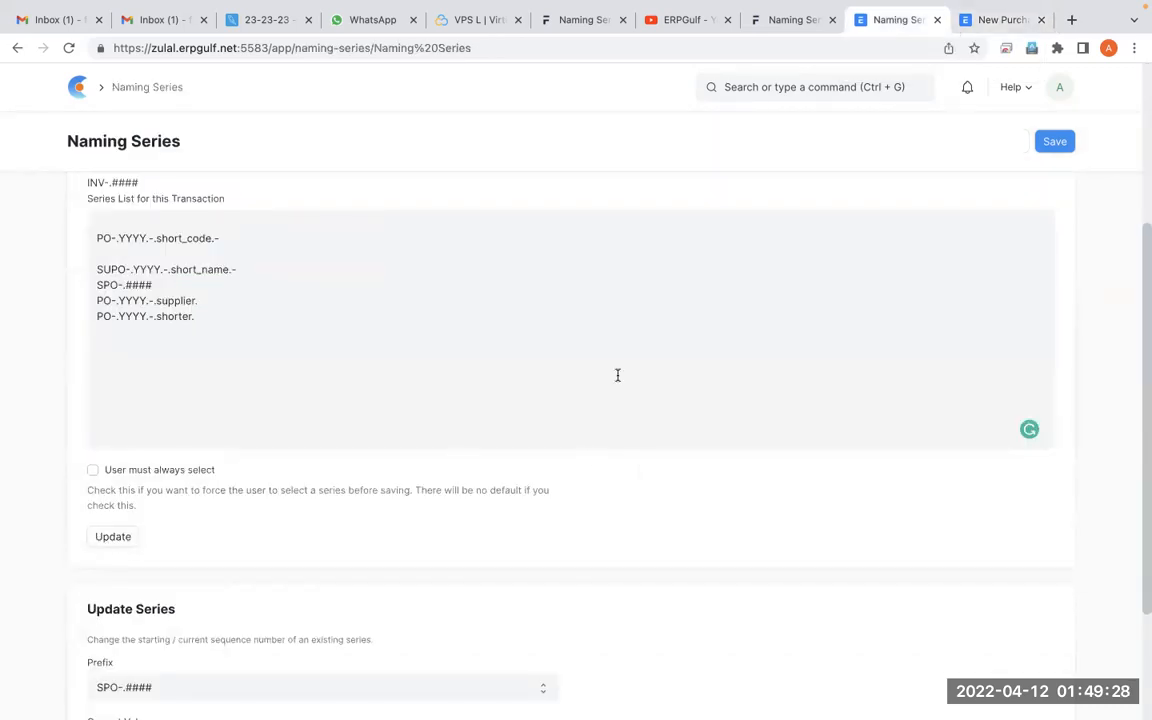
Apply the Purchase Order series list update in the Naming Series settings and dismiss the messages
click(128, 536)
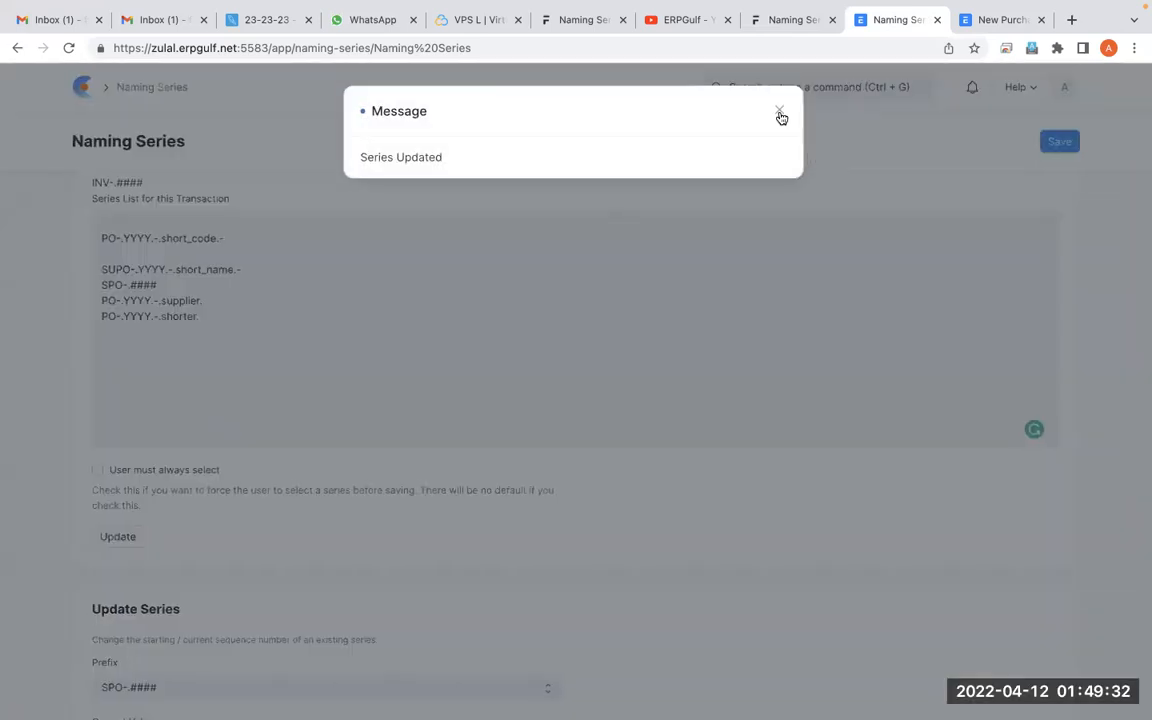
click(779, 112)
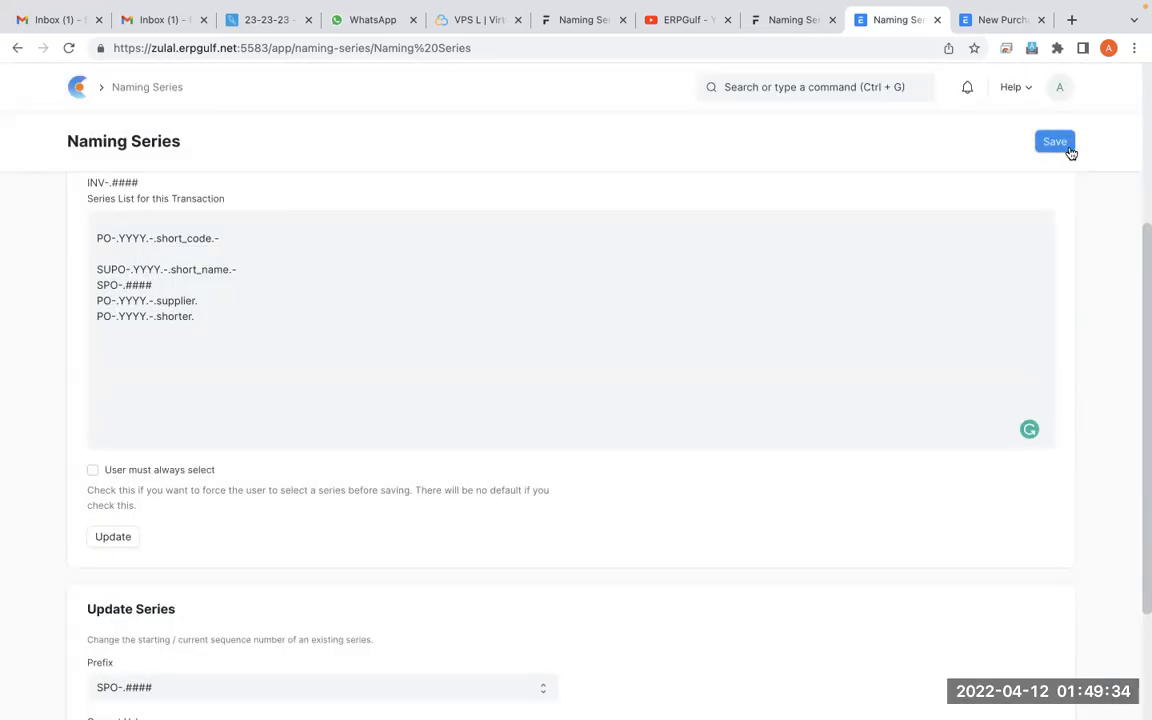
click(1070, 150)
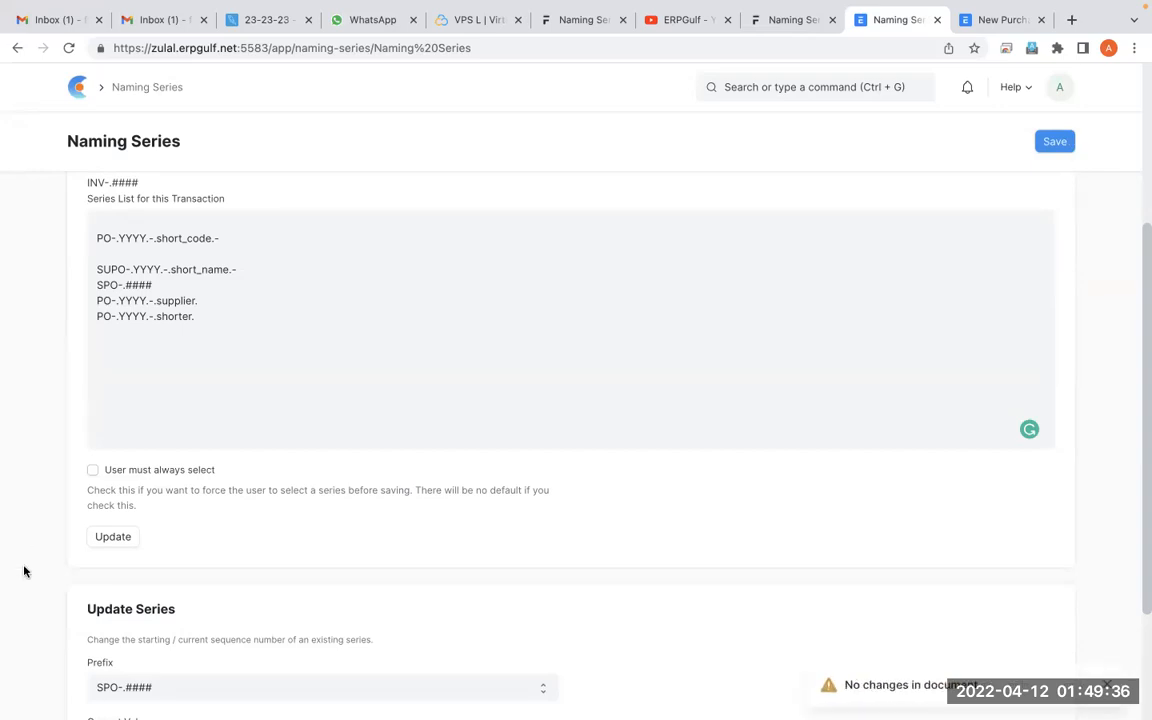
click(118, 540)
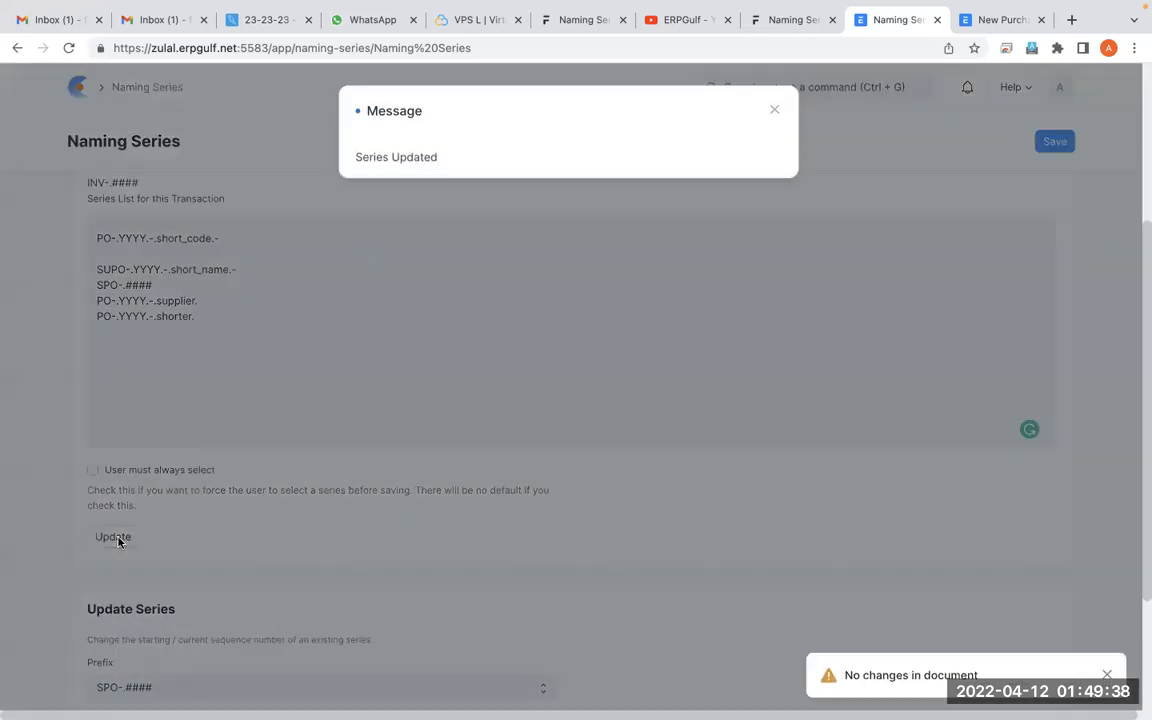
click(776, 111)
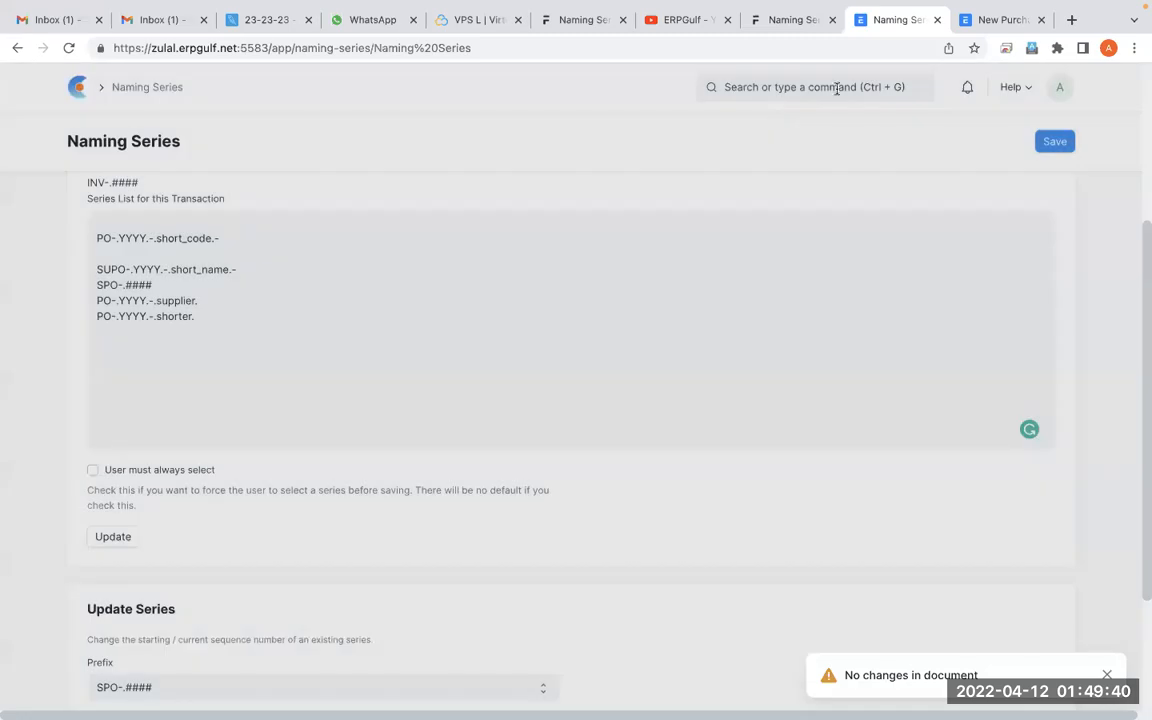
Reload the Purchase Order list, start a new purchase order with supplier Coca Cola Beverages, and check the fetched short_code
click(980, 22)
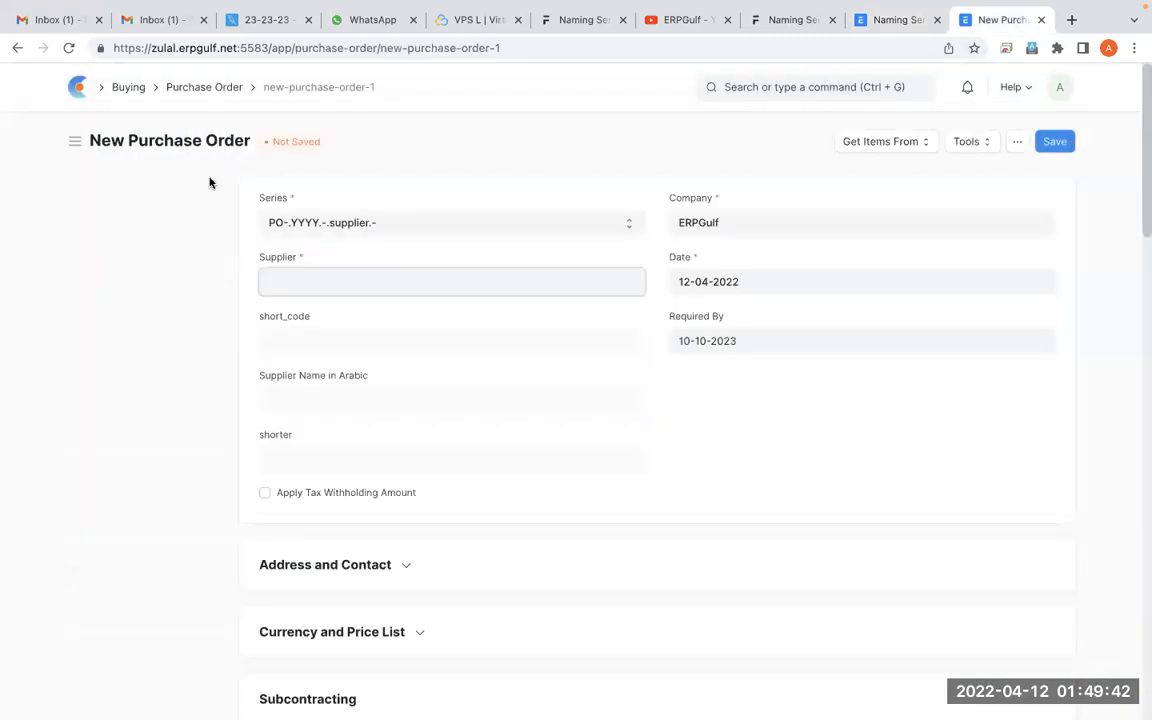
click(17, 47)
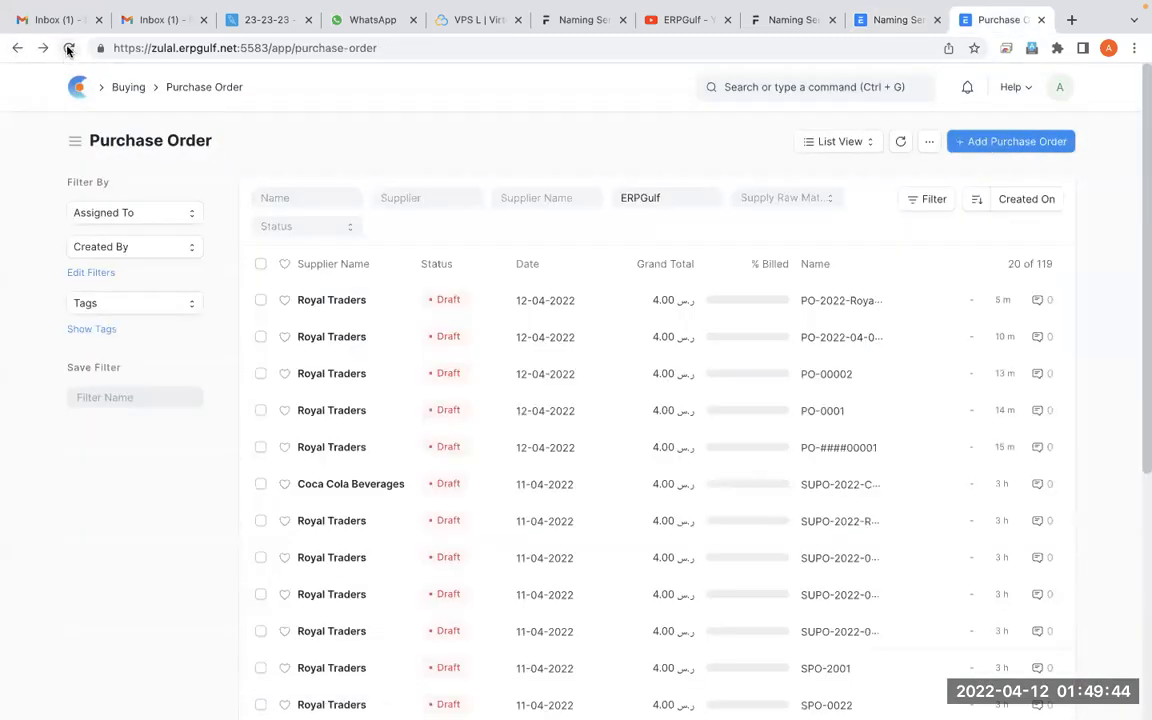
click(68, 47)
click(1016, 141)
click(452, 285)
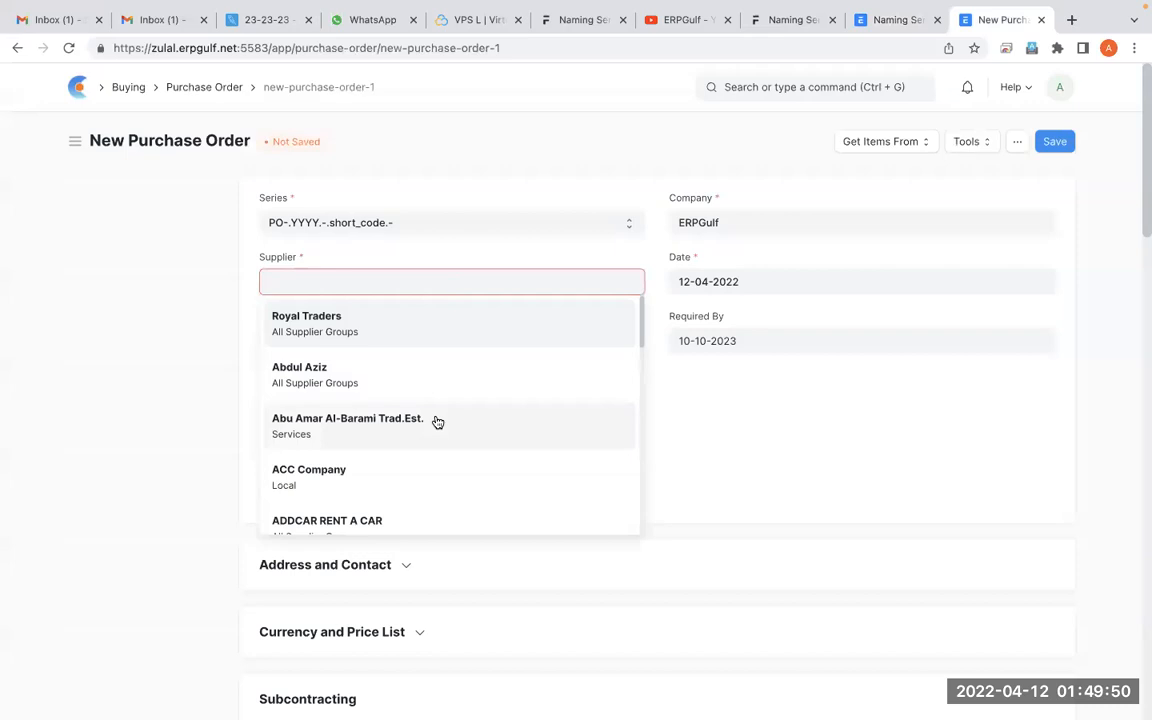
scroll(437, 422, down, 3)
scroll(437, 422, down, 1)
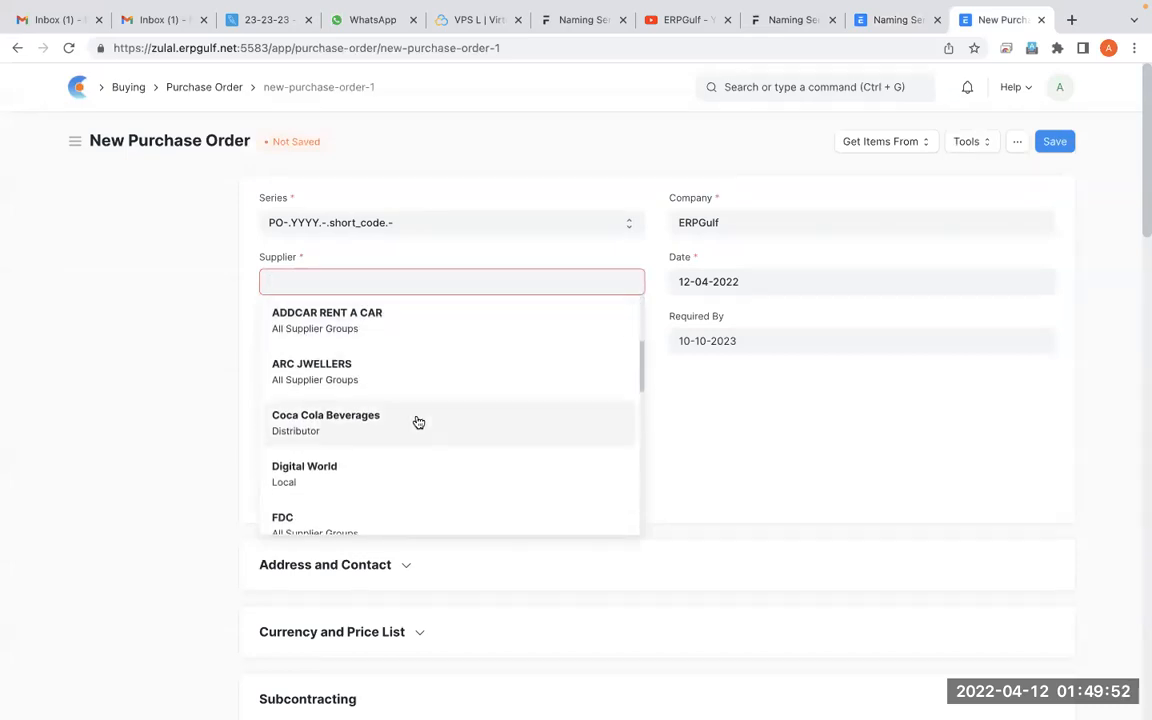
click(414, 422)
scroll(604, 463, down, 3)
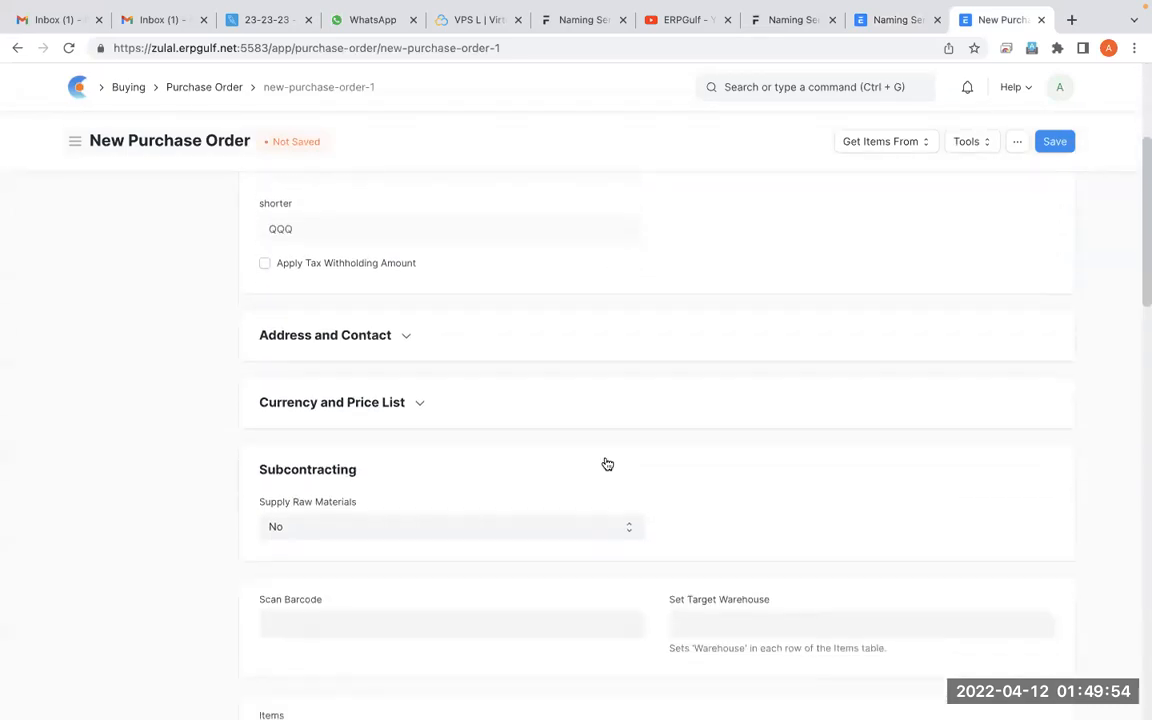
scroll(604, 463, up, 2)
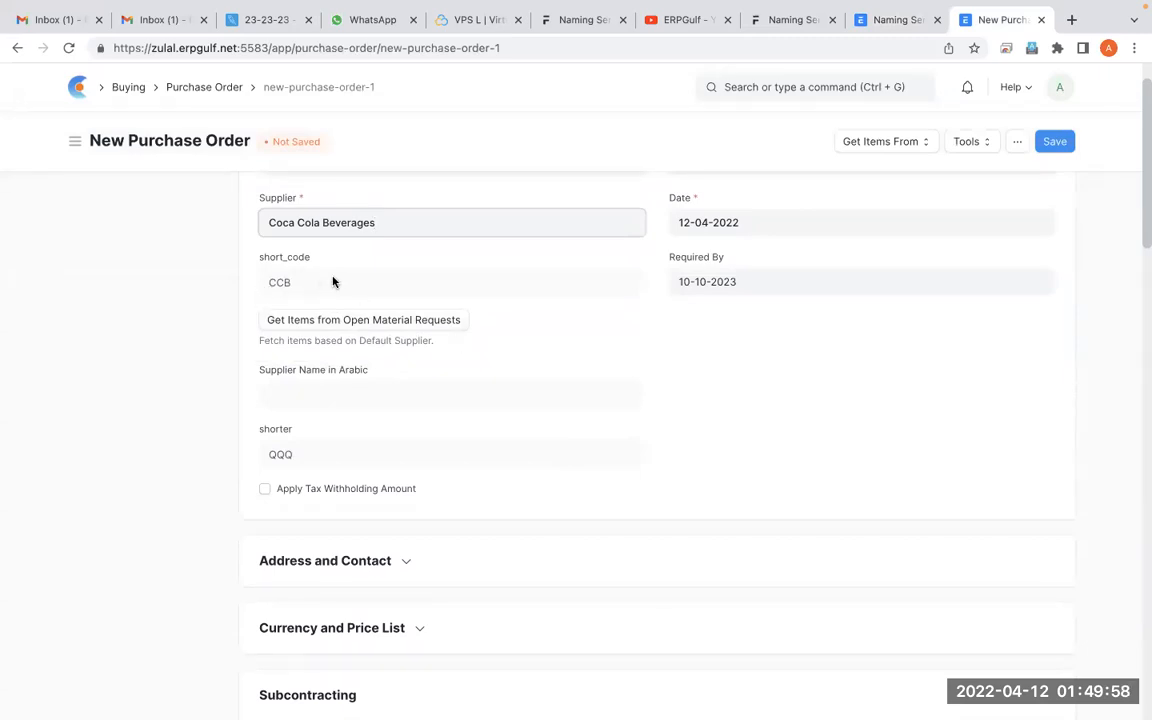
Choose the first suggested item for row 1 of the Items table and save the purchase order
scroll(792, 450, down, 3)
scroll(790, 451, down, 3)
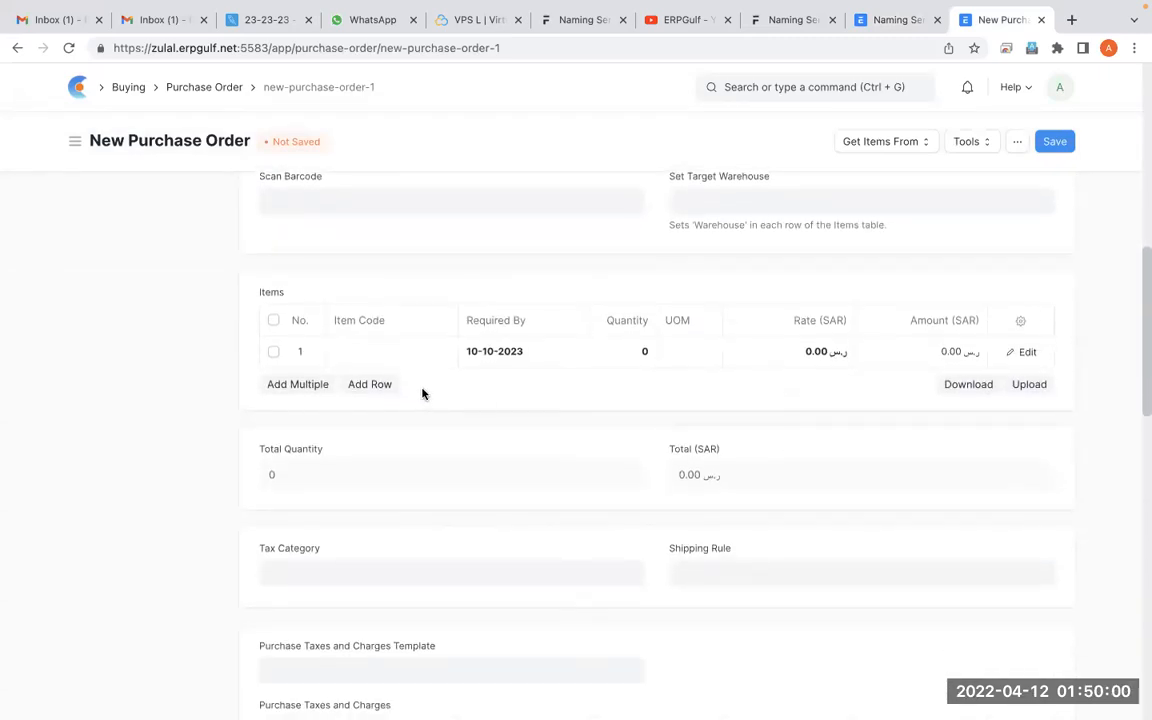
click(422, 352)
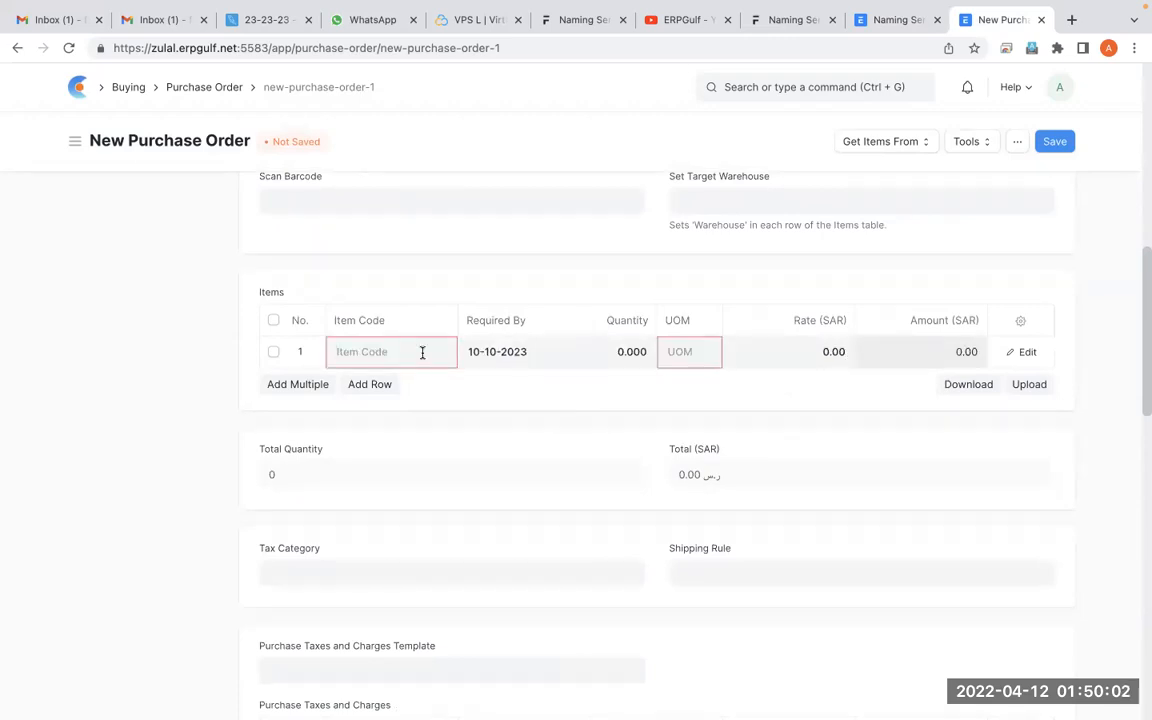
click(417, 400)
click(1055, 141)
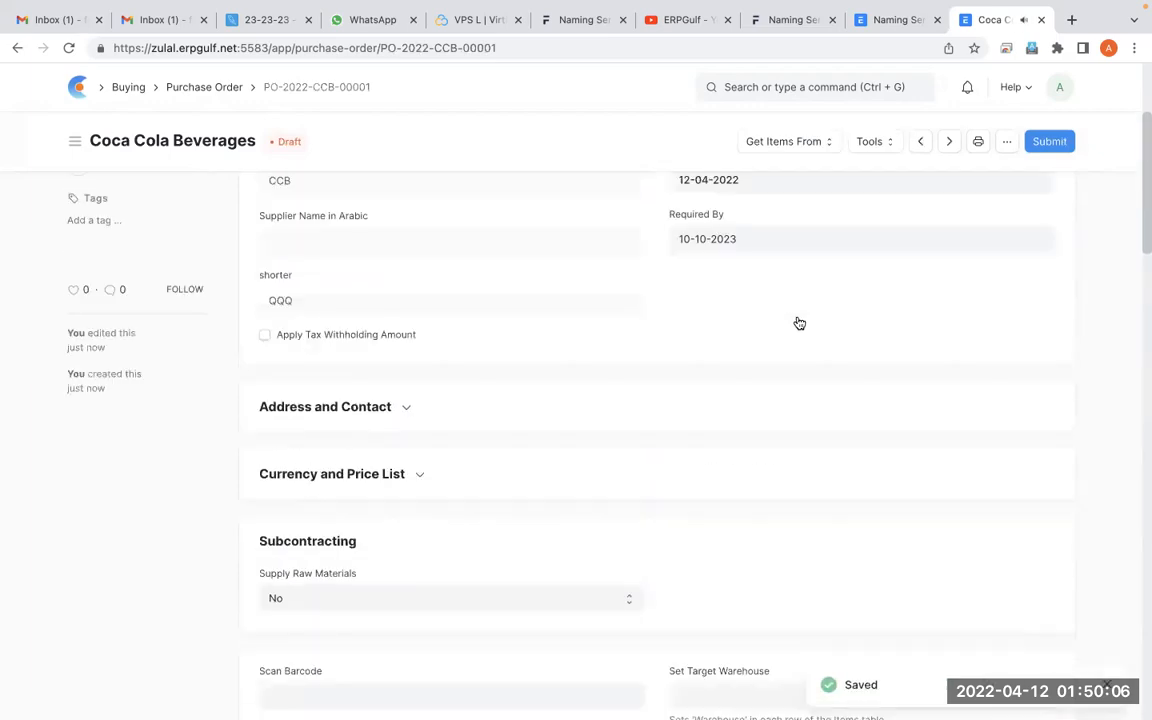
Examine the saved purchase order's number, marking it with the screen annotation pen
scroll(799, 323, up, 2)
key(ctrl+Tab)
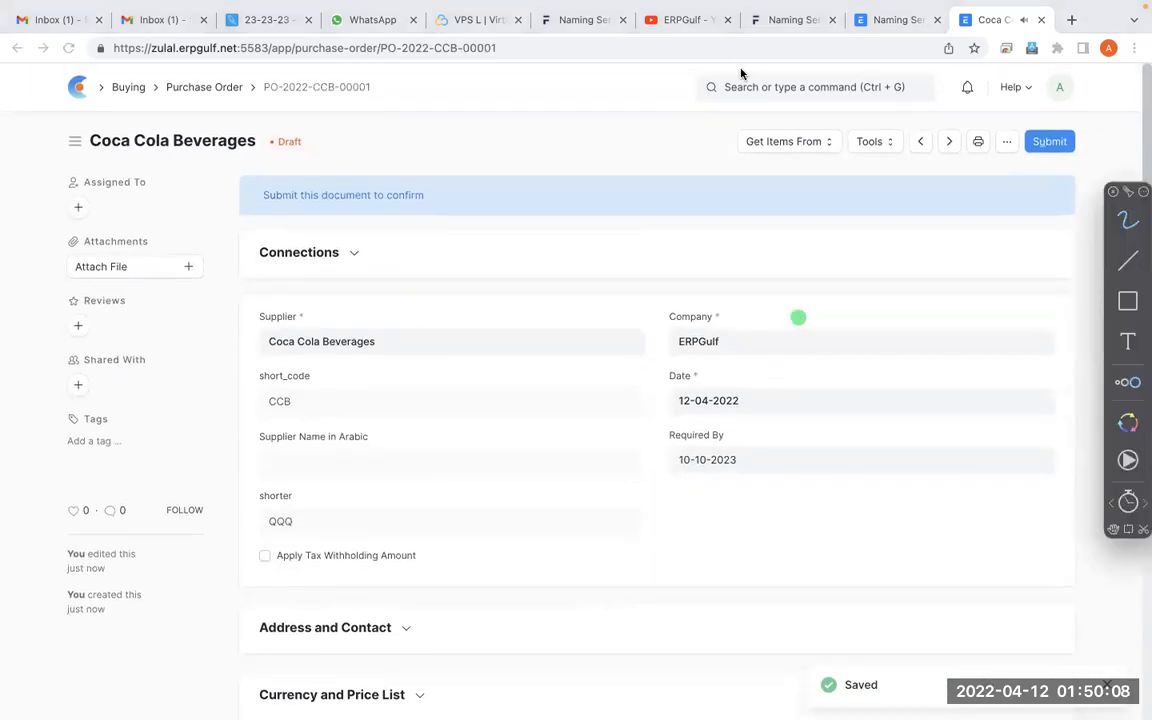
mouse_move(382, 55)
mouse_down()
mouse_move(290, 52)
mouse_move(278, 95)
mouse_move(378, 67)
mouse_move(330, 108)
mouse_move(338, 80)
mouse_move(329, 86)
mouse_up()
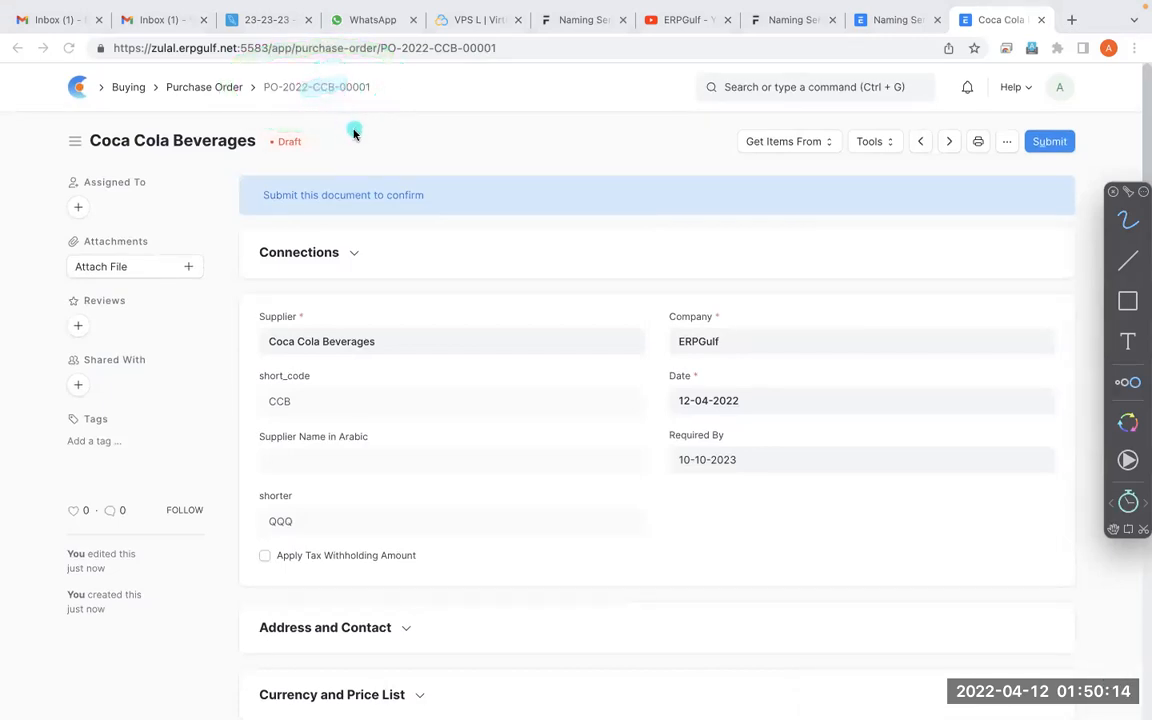
mouse_move(287, 122)
mouse_down()
mouse_move(386, 97)
mouse_move(410, 114)
mouse_up()
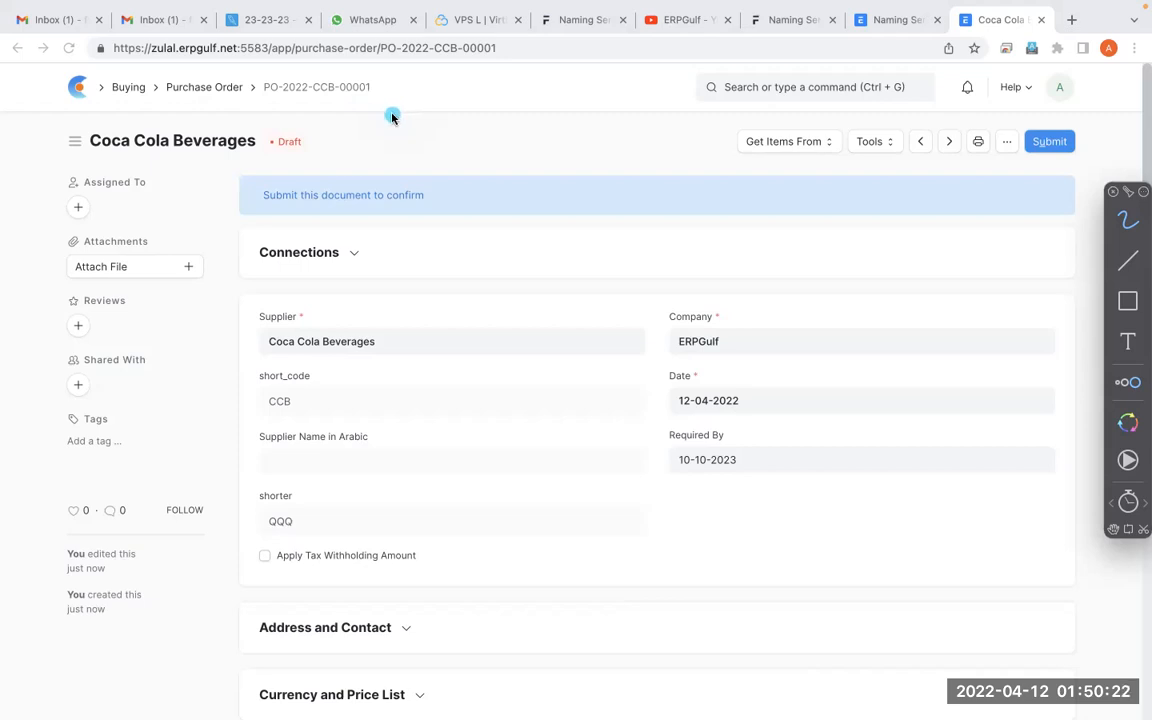
mouse_move(315, 55)
mouse_down()
mouse_move(275, 128)
mouse_move(366, 66)
mouse_up()
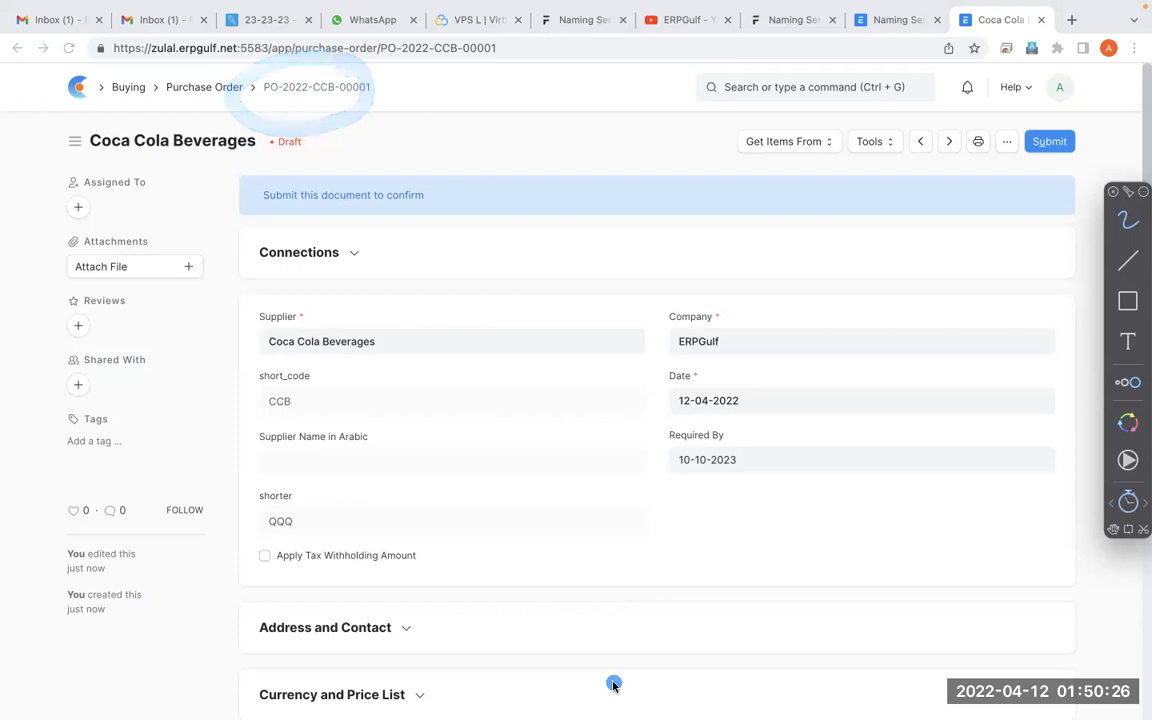
key(Escape)
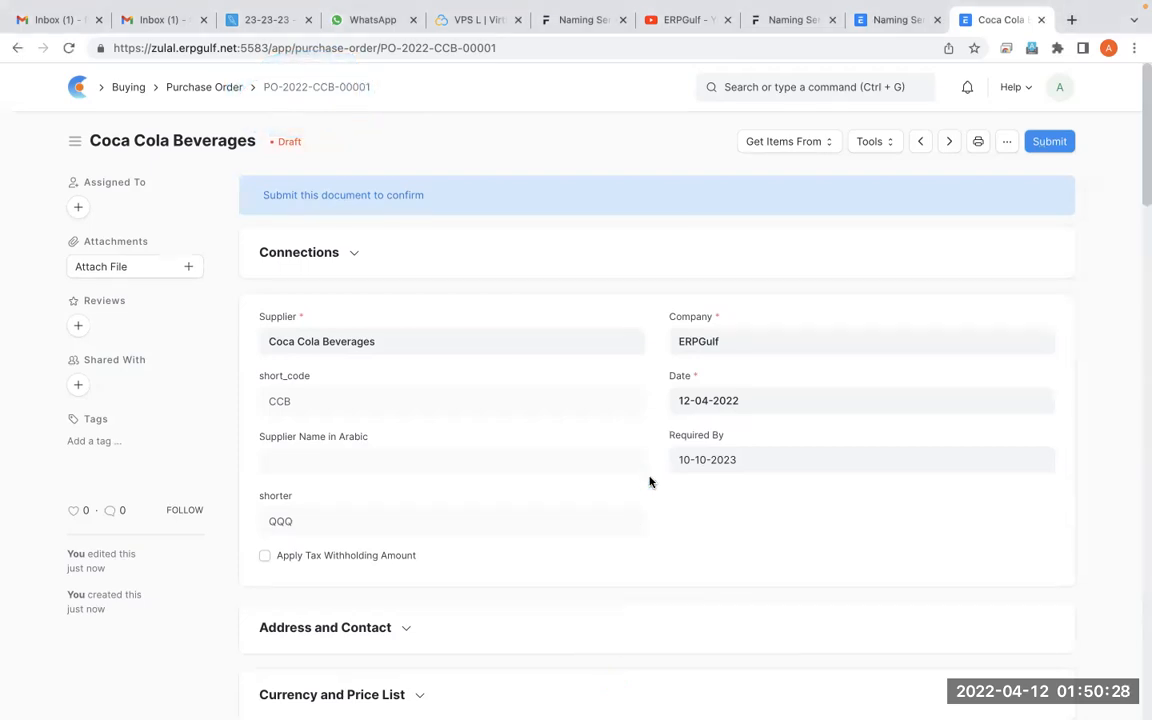
Search for "quota" and open the Quotation list
click(835, 90)
text(q)
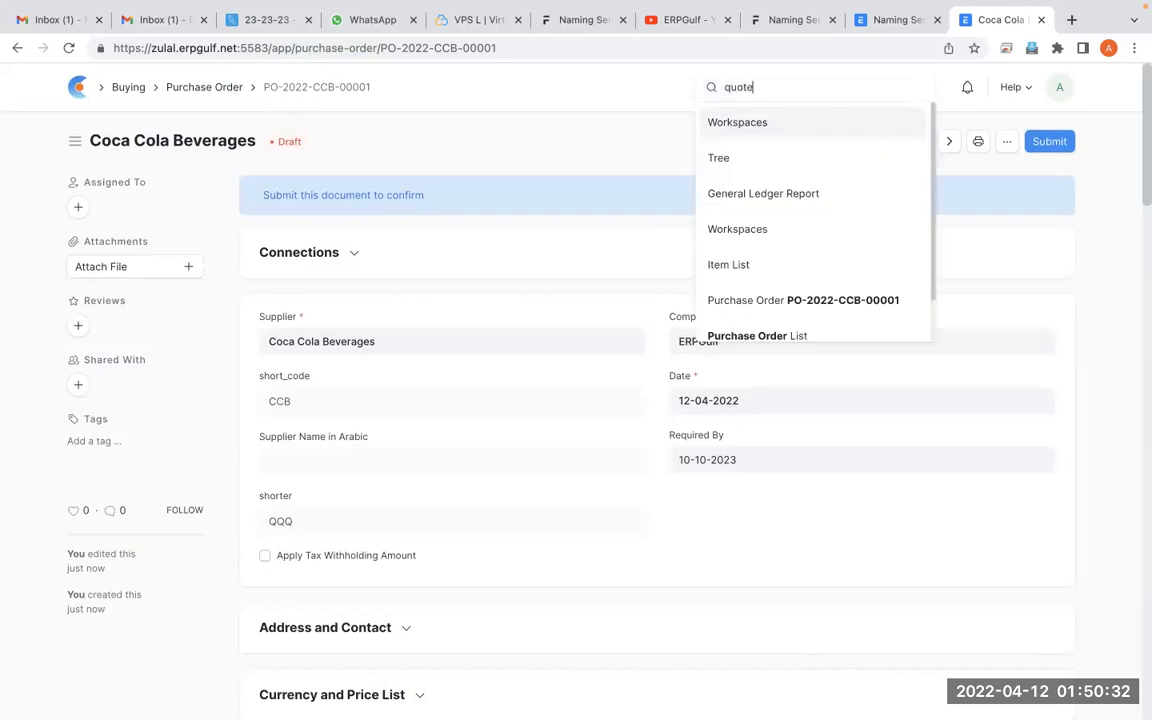
text(uote)
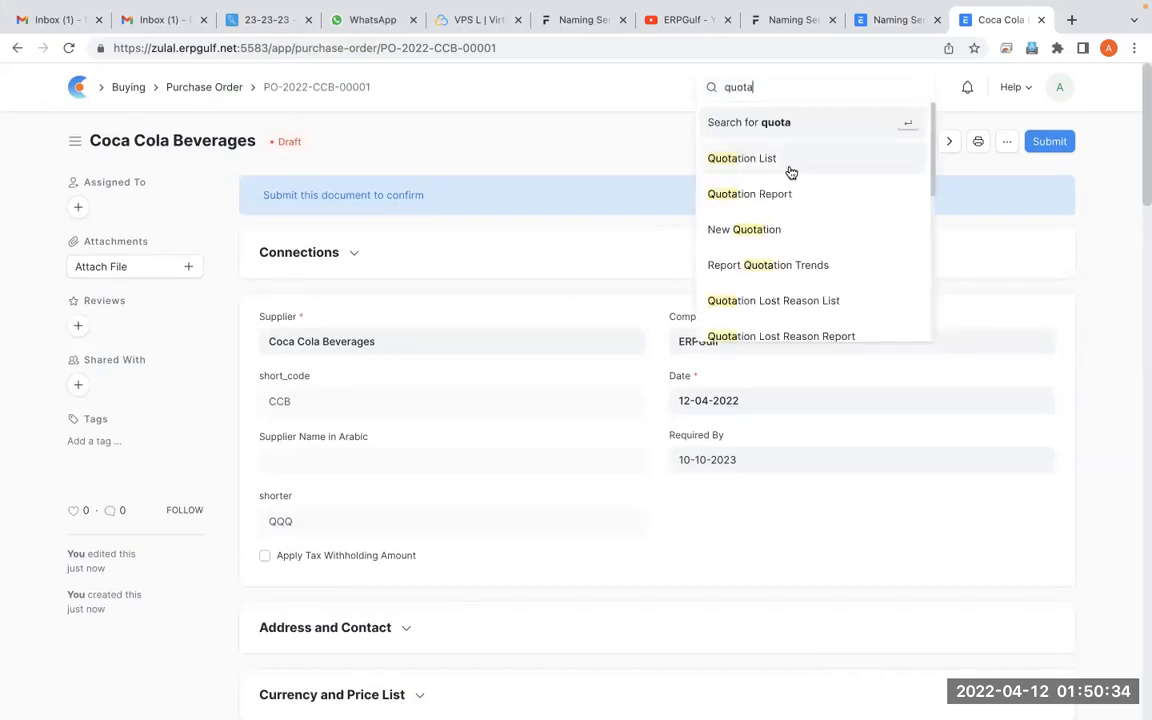
click(789, 168)
In the Naming Series settings, select the Quotation transaction and insert an empty line above its first series
mouse_move(806, 32)
click(878, 60)
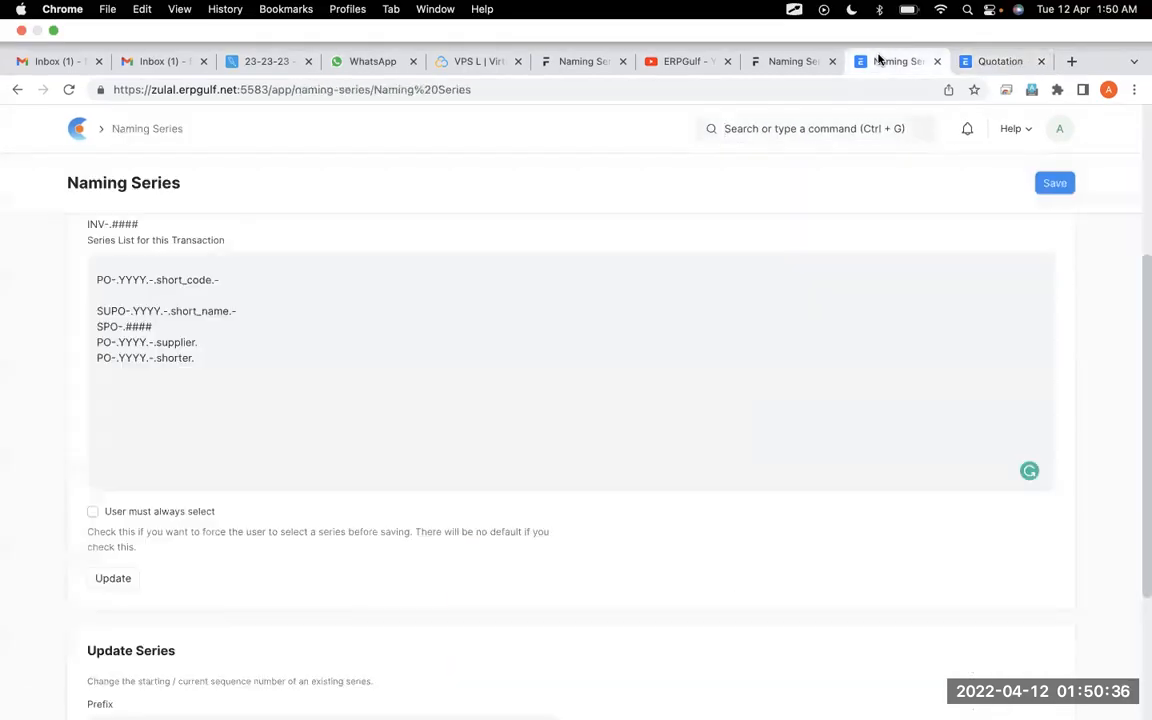
scroll(378, 306, up, 5)
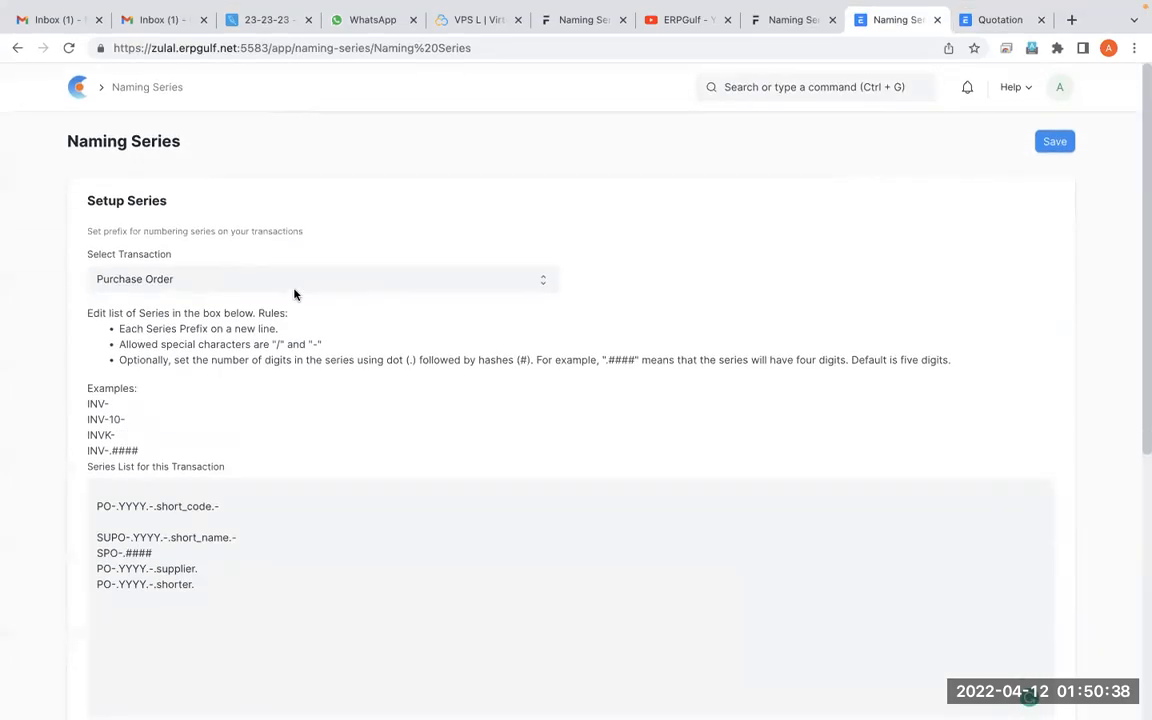
click(295, 285)
key(Down)
key(Down)
click(231, 341)
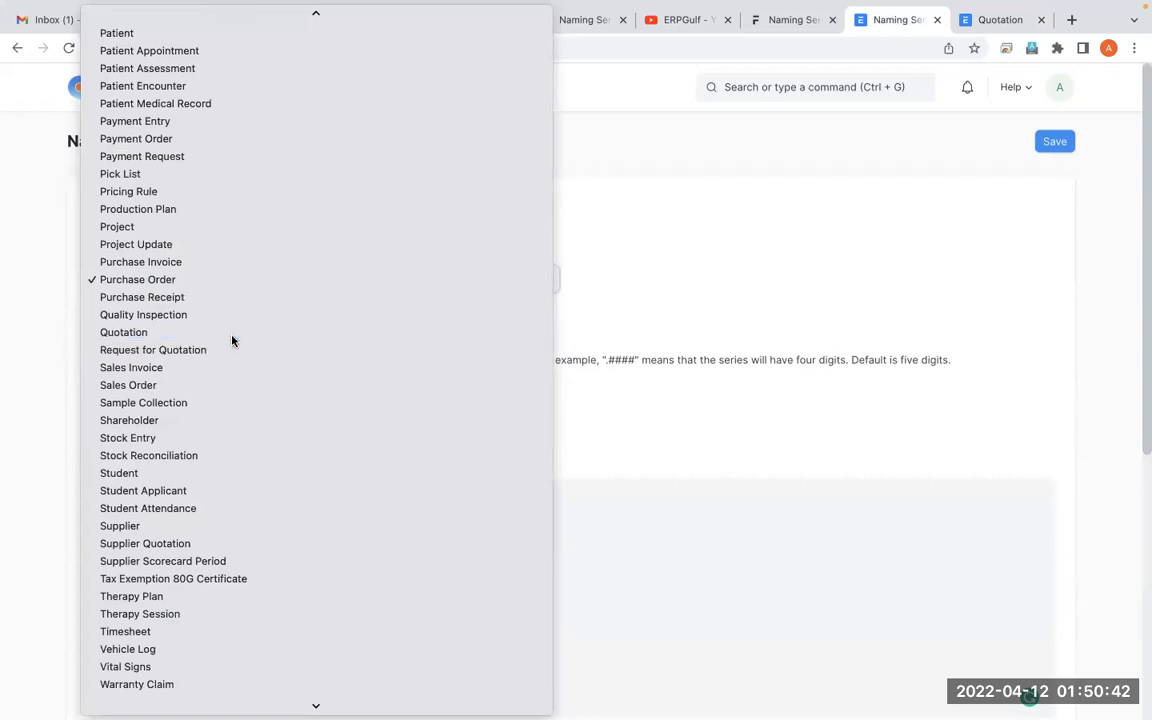
click(360, 556)
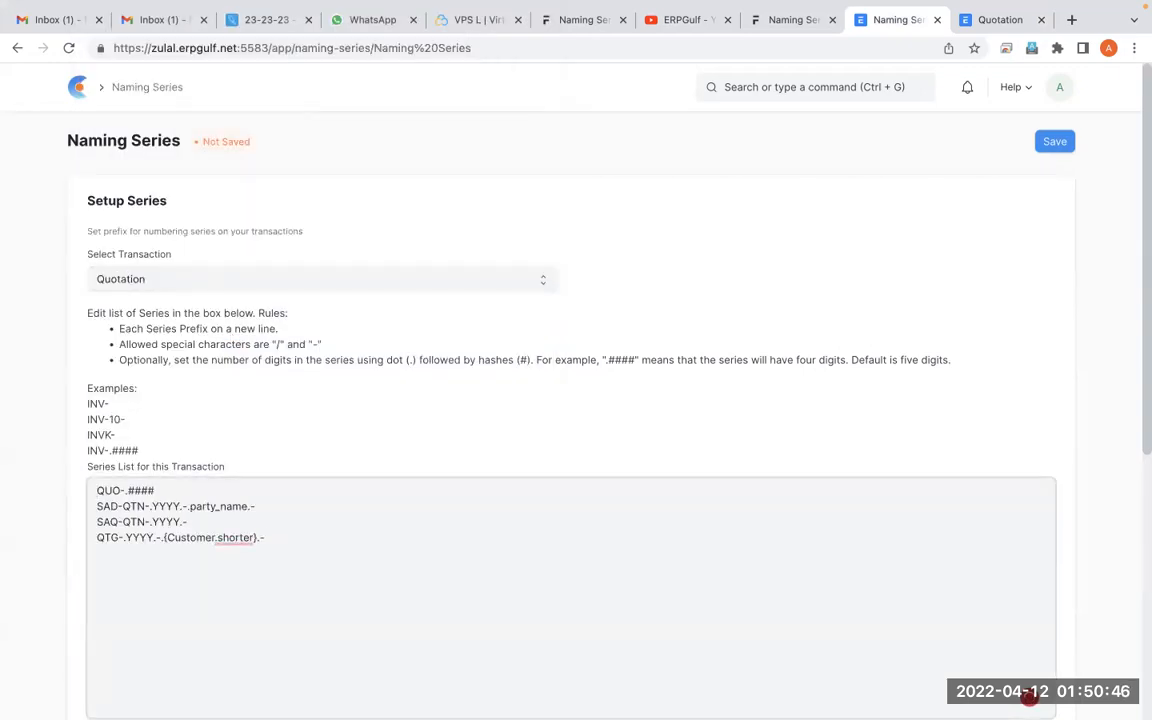
key(Return)
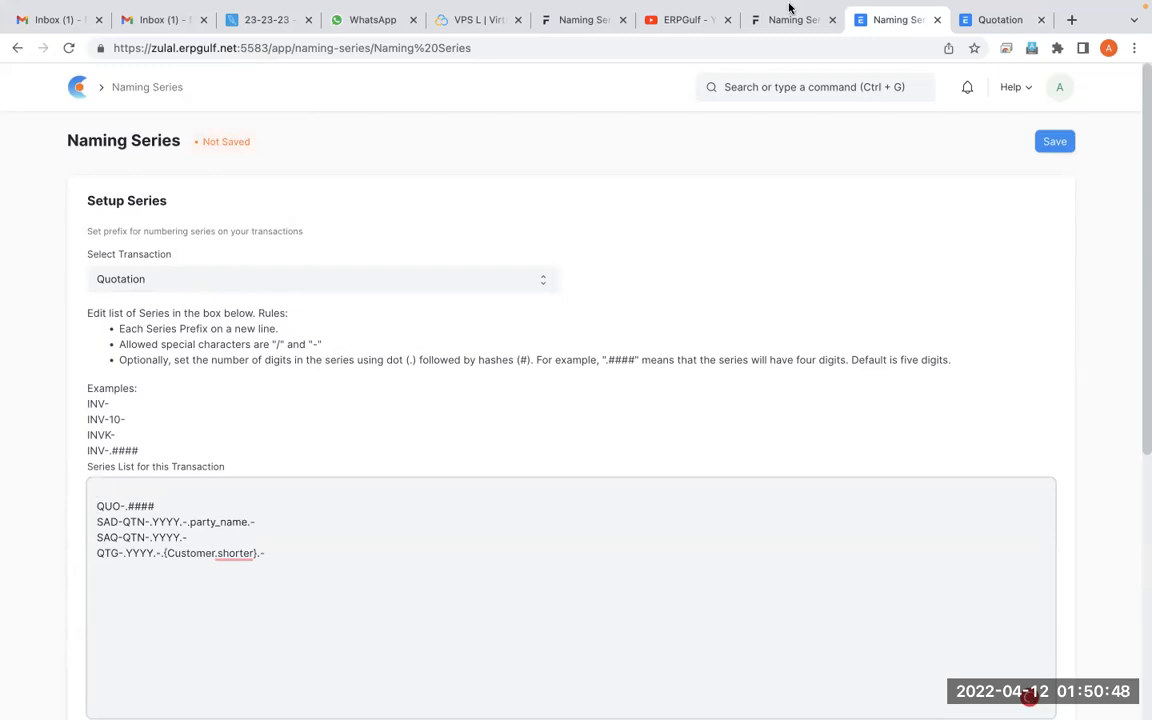
Open the most recent Smart Star quotation, review the Quotation fields in Customize Form, and return to the quotation
click(1016, 20)
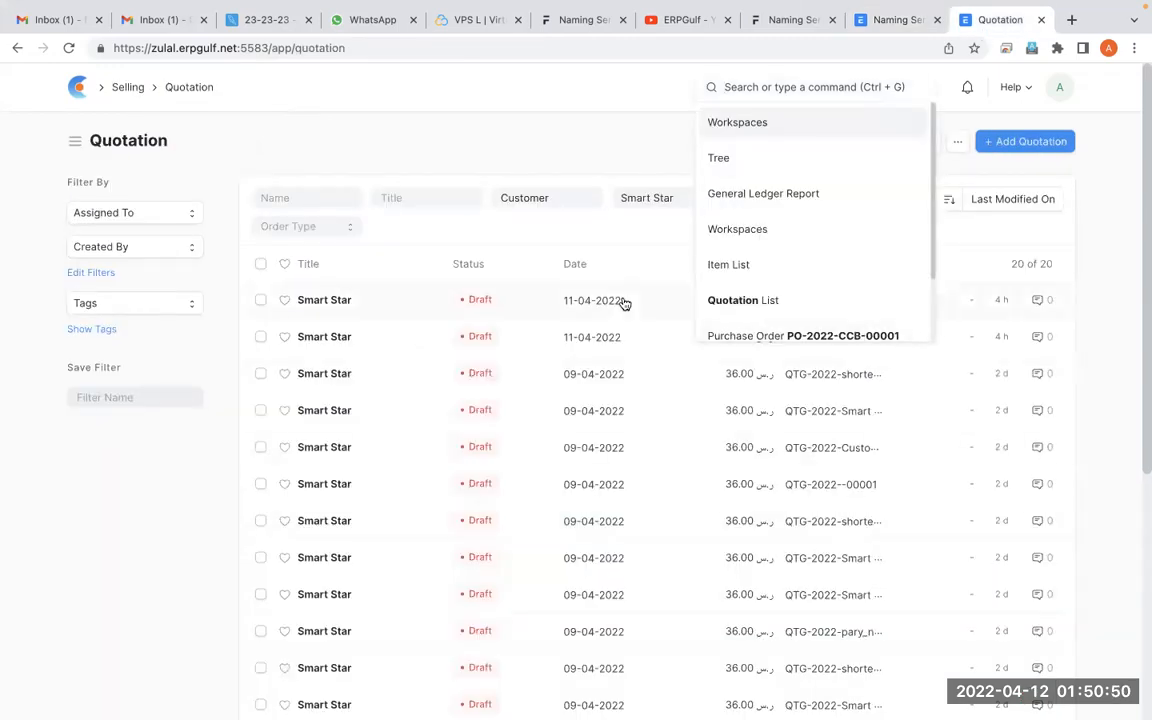
click(346, 301)
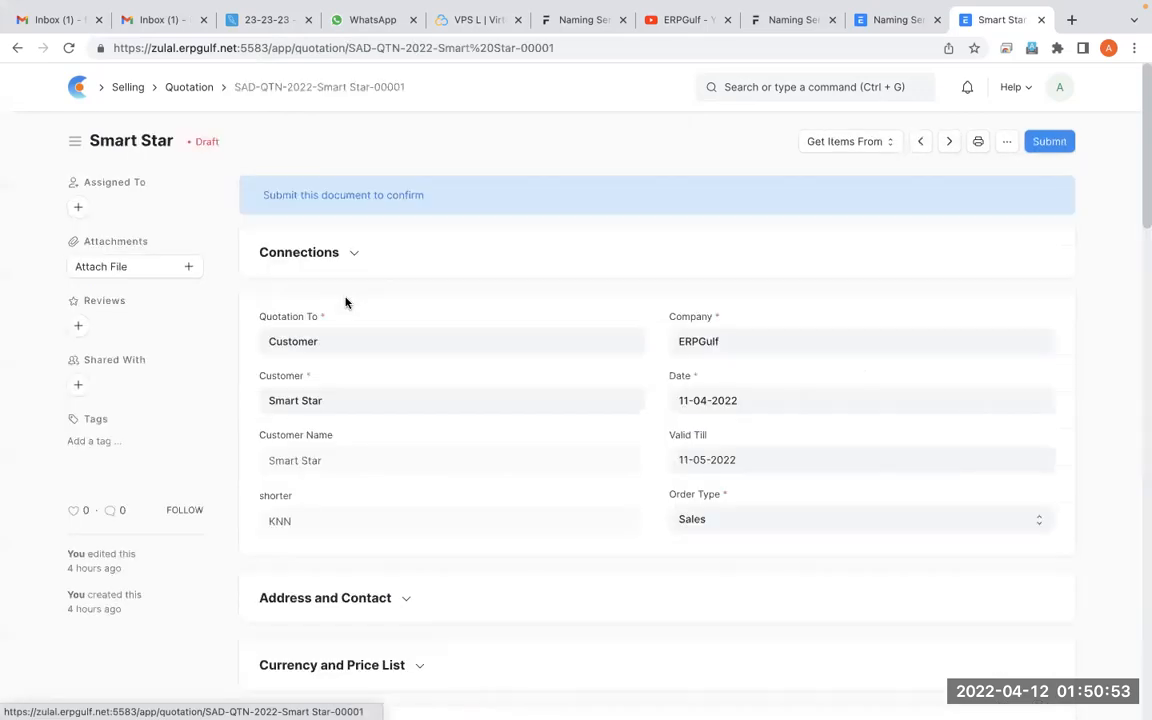
click(1007, 141)
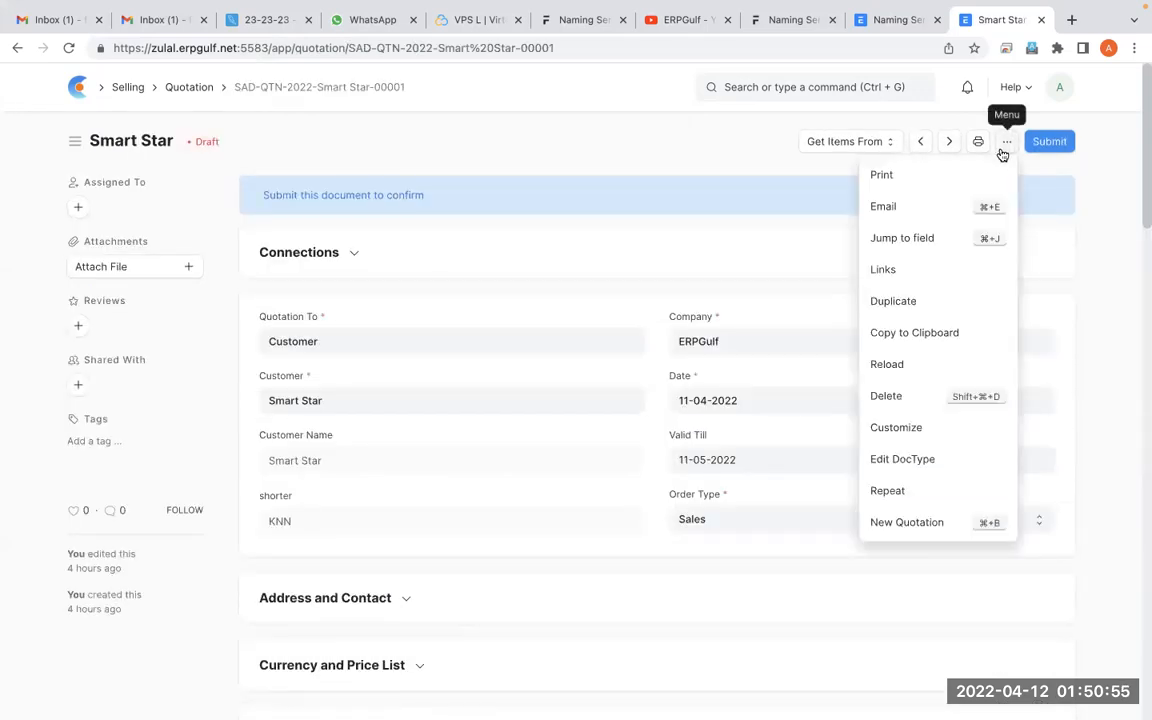
click(906, 429)
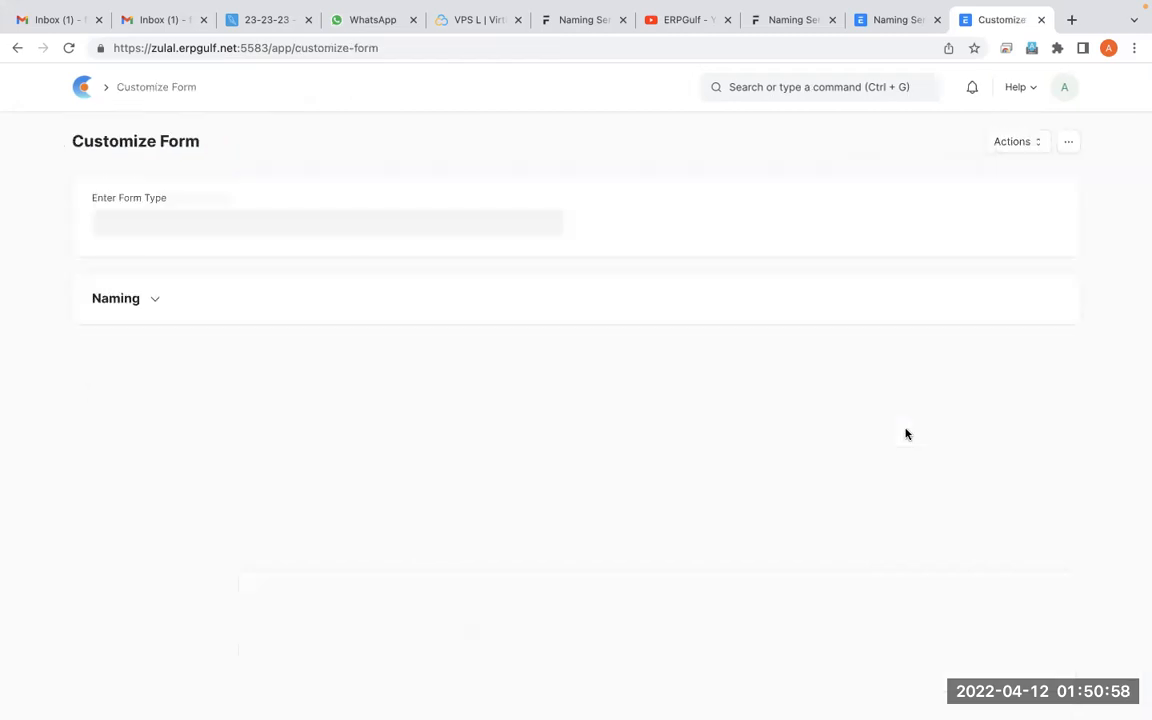
scroll(627, 476, down, 5)
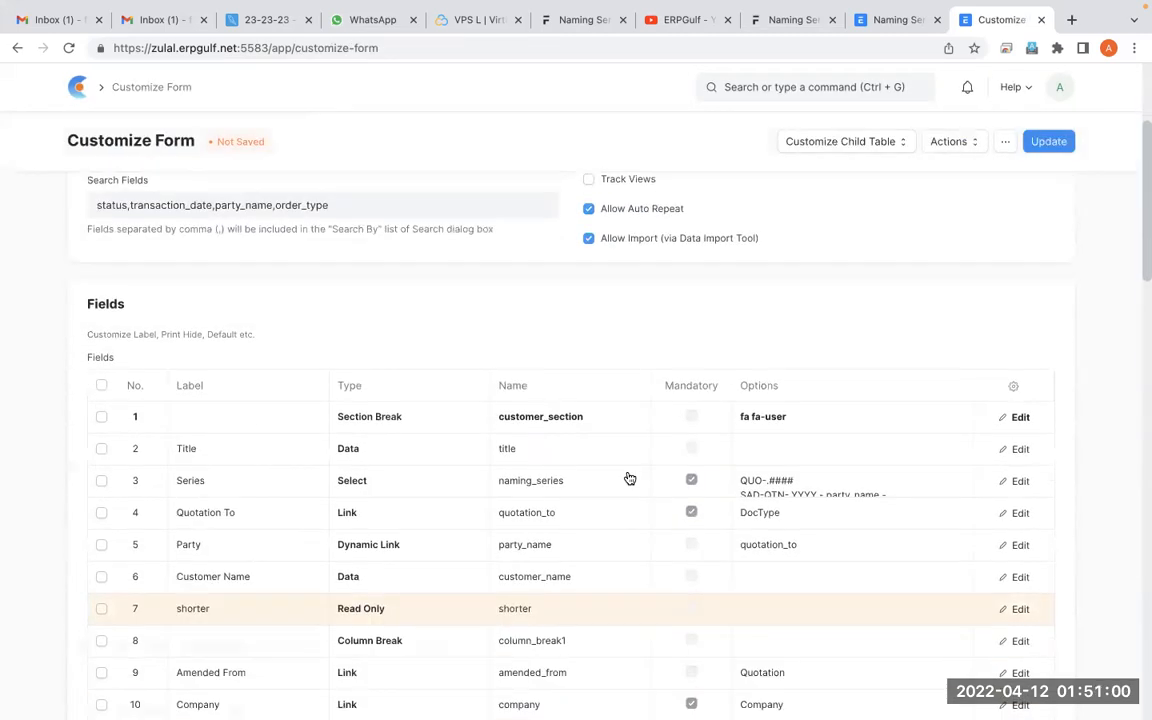
scroll(341, 381, down, 2)
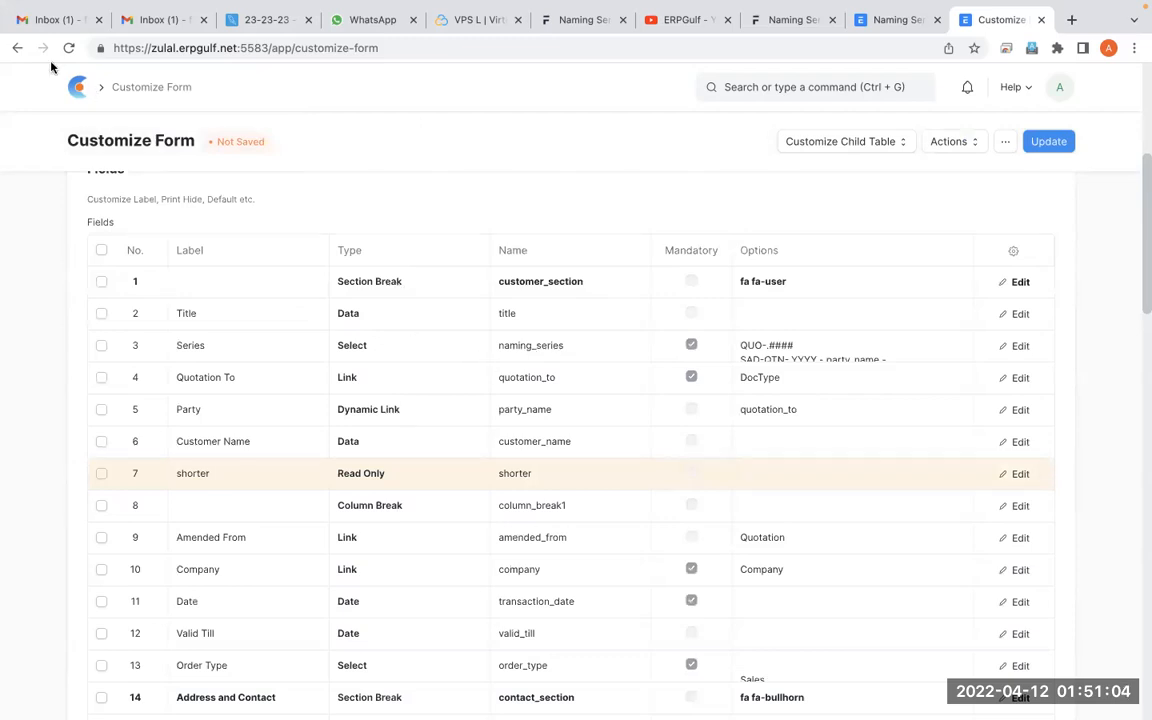
click(17, 48)
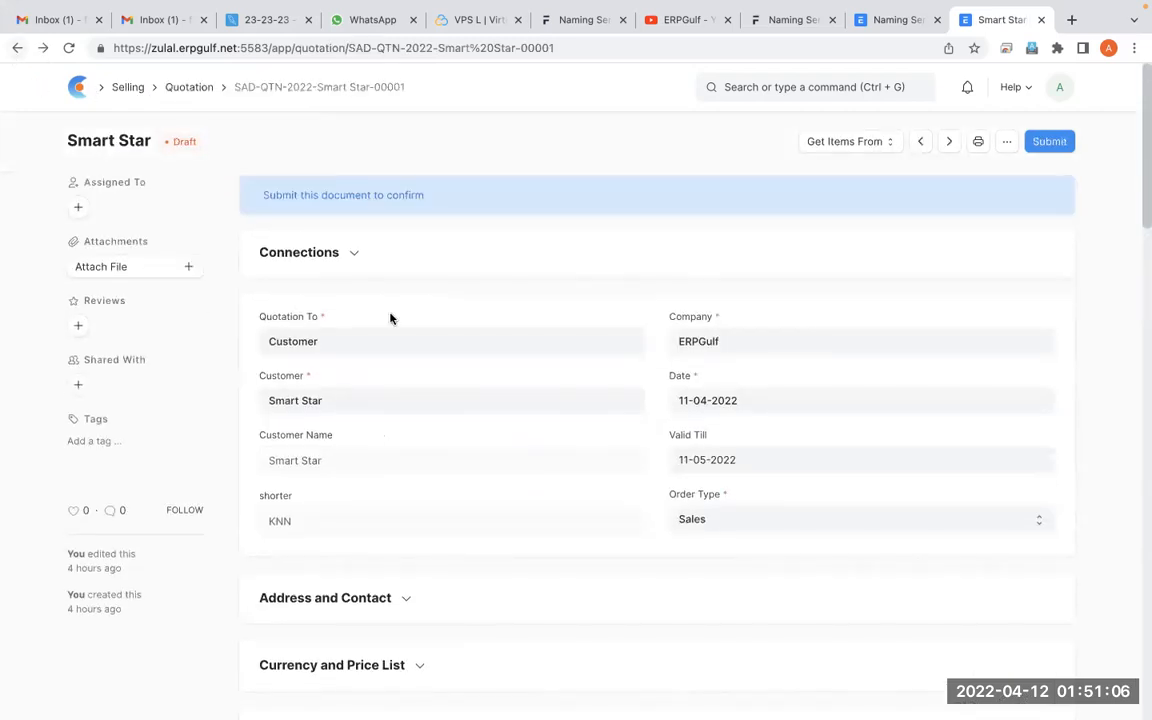
Examine the quotation's Quotation To and customer fields, marking them with the screen annotation pen
key(alt+Tab)
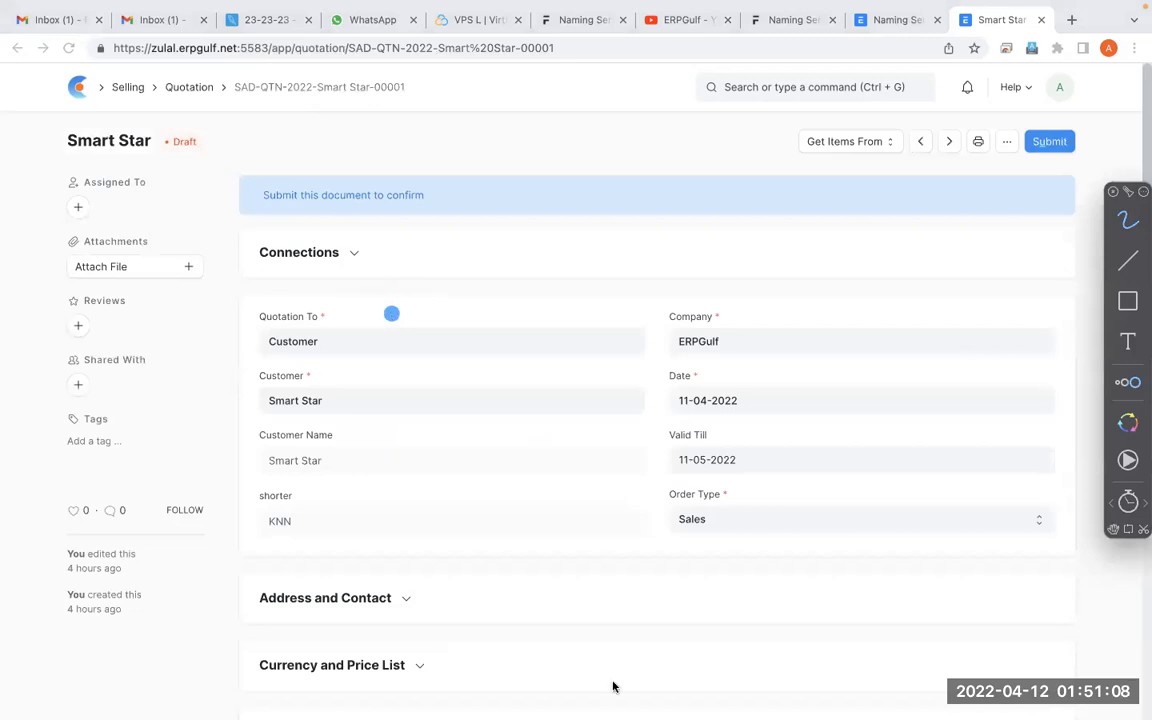
mouse_move(343, 314)
mouse_down()
mouse_move(352, 293)
mouse_move(231, 321)
mouse_move(300, 266)
mouse_move(362, 295)
mouse_move(290, 282)
mouse_move(357, 333)
mouse_move(308, 357)
mouse_move(342, 424)
mouse_move(345, 305)
mouse_up()
click(478, 504)
key(Escape)
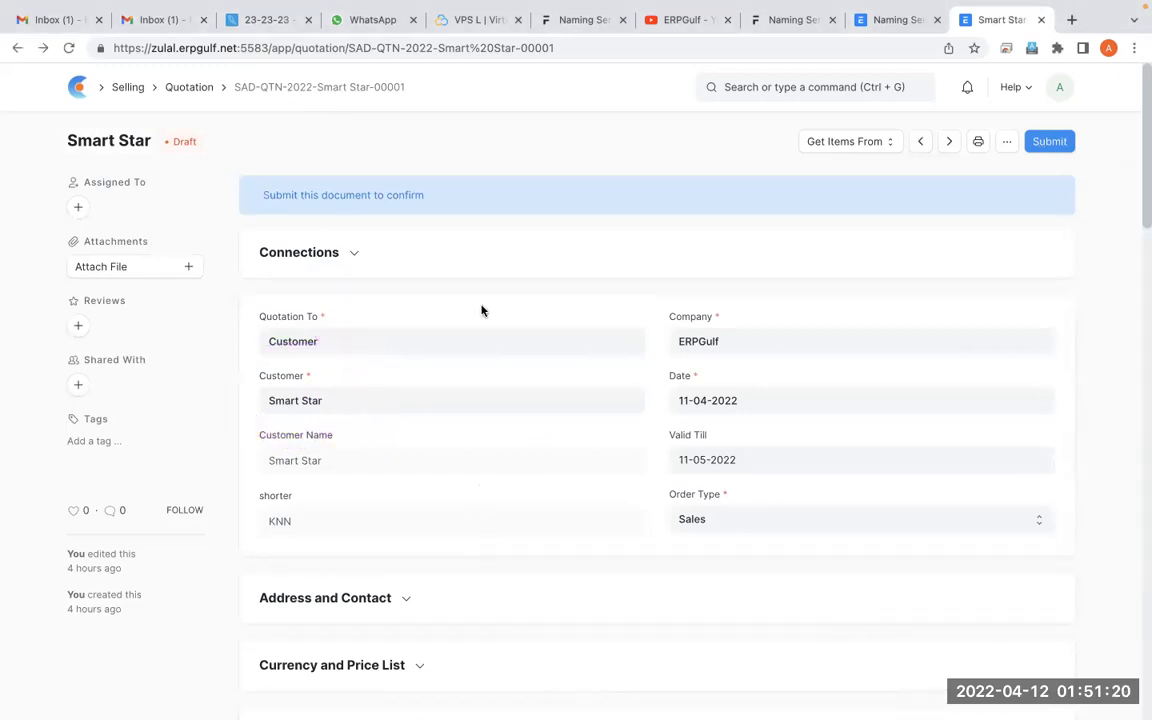
Clear the quotation's Quotation To field, view its available party types and reselect Customer
double_click(480, 347)
key(BackSpace)
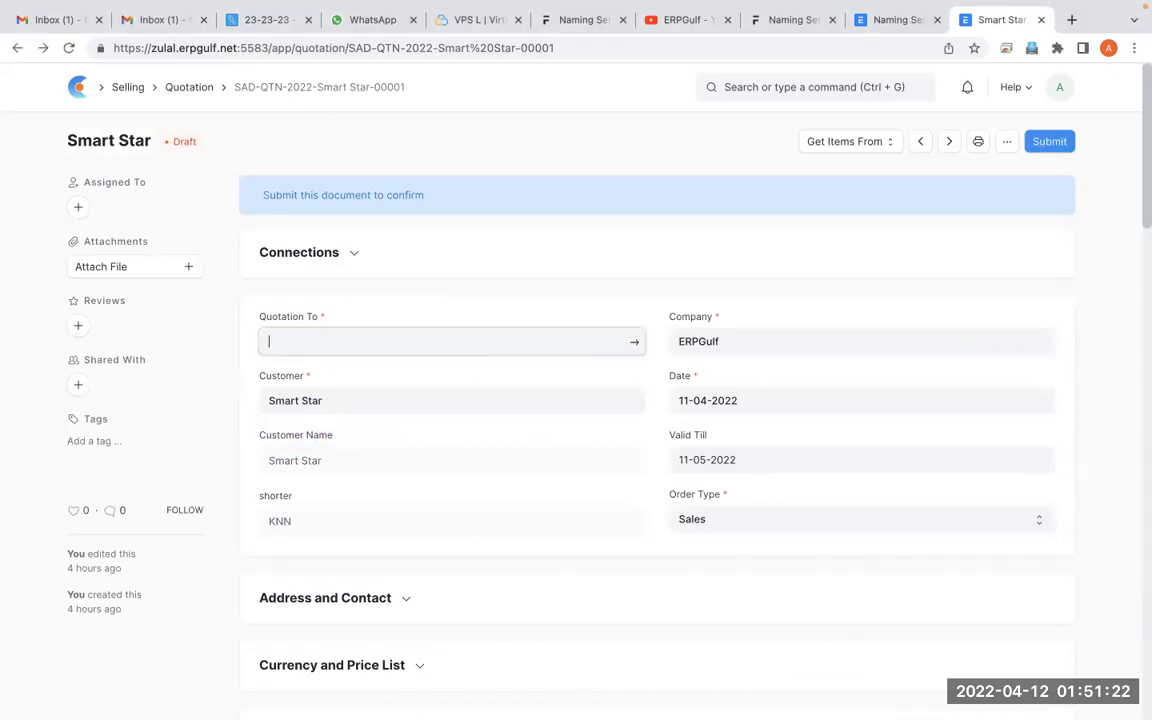
click(527, 258)
click(429, 410)
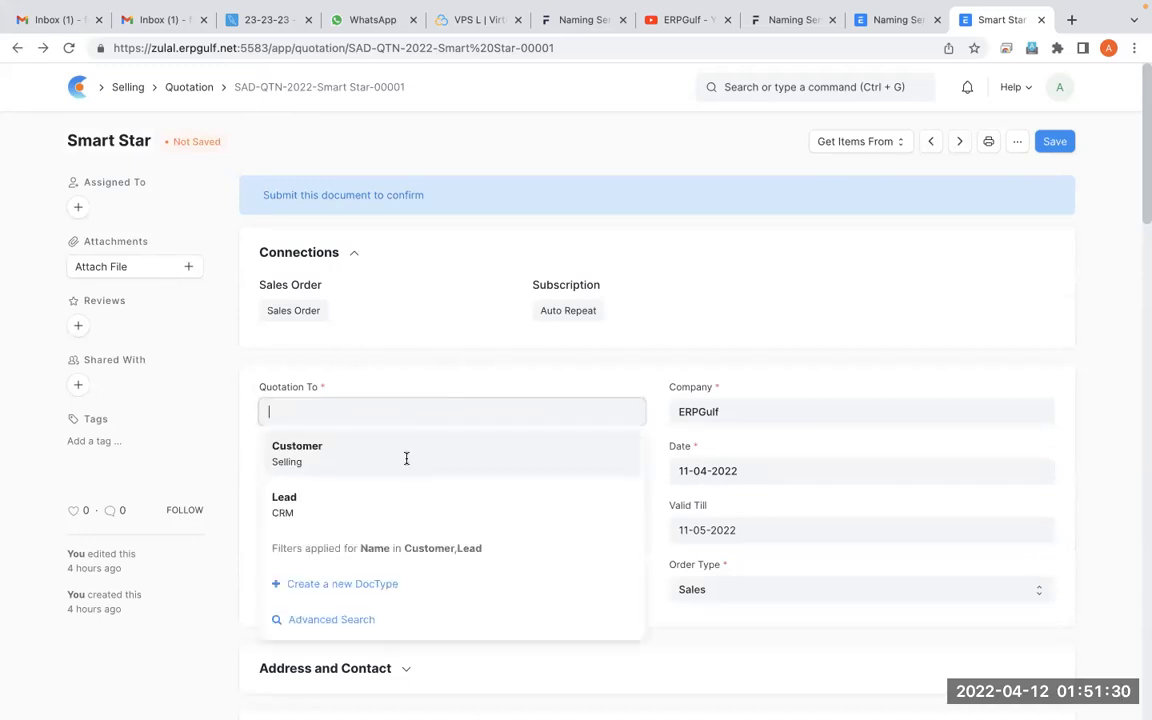
click(406, 458)
click(363, 476)
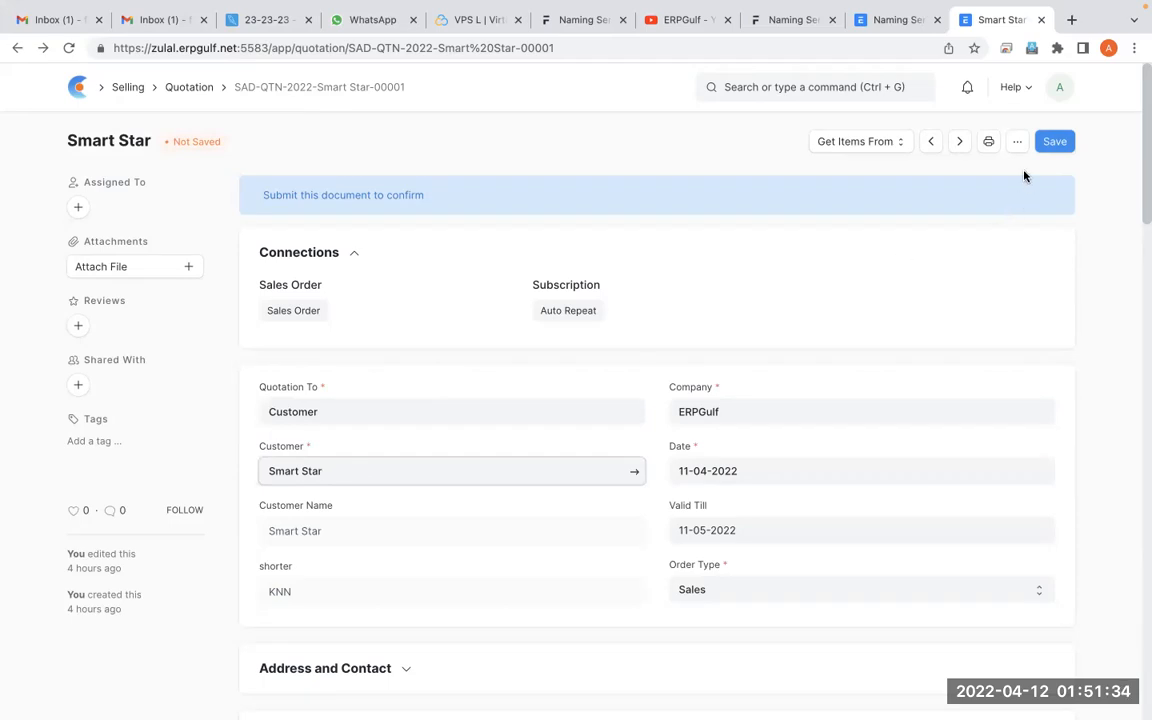
Open the Quotation form's customization and examine the party, Customer Name and shorter field rows, marking them with the annotation pen
click(1017, 142)
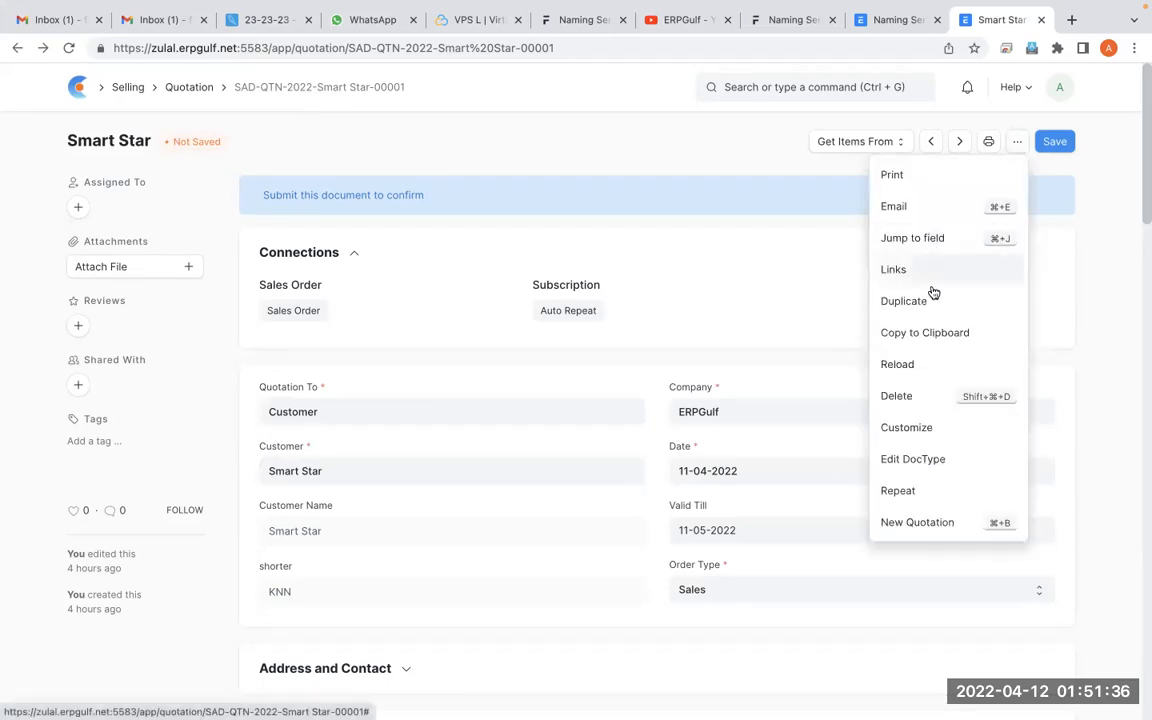
click(898, 430)
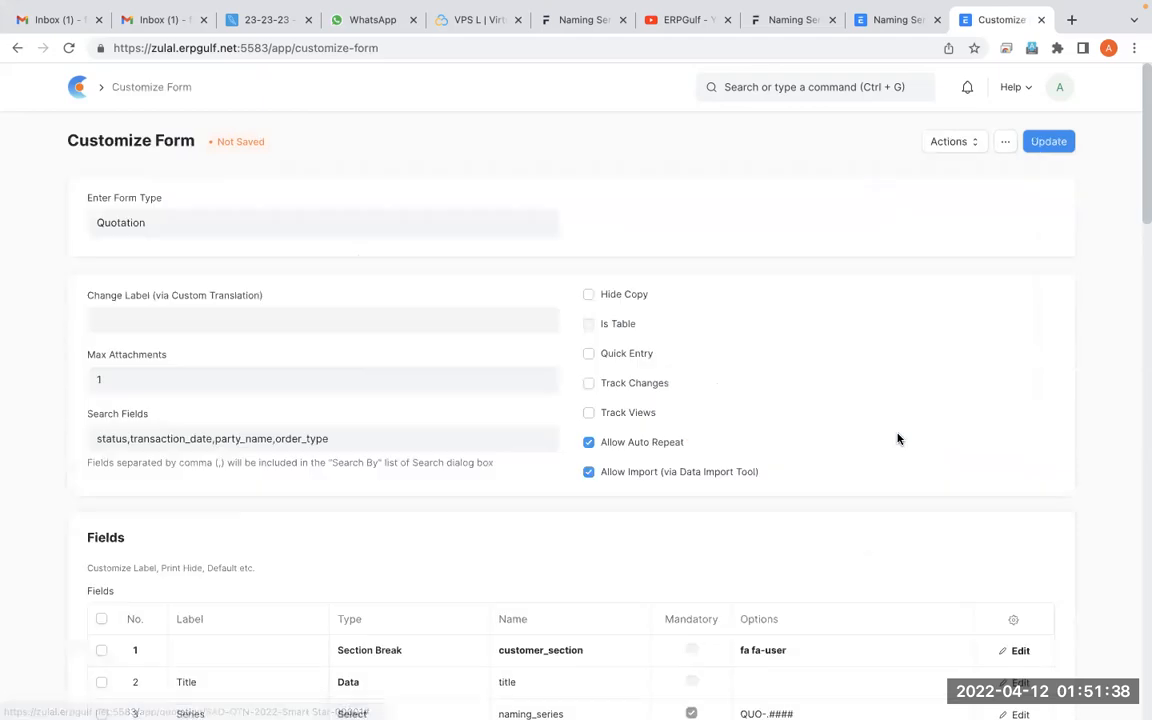
scroll(898, 438, down, 5)
scroll(900, 440, up, 1)
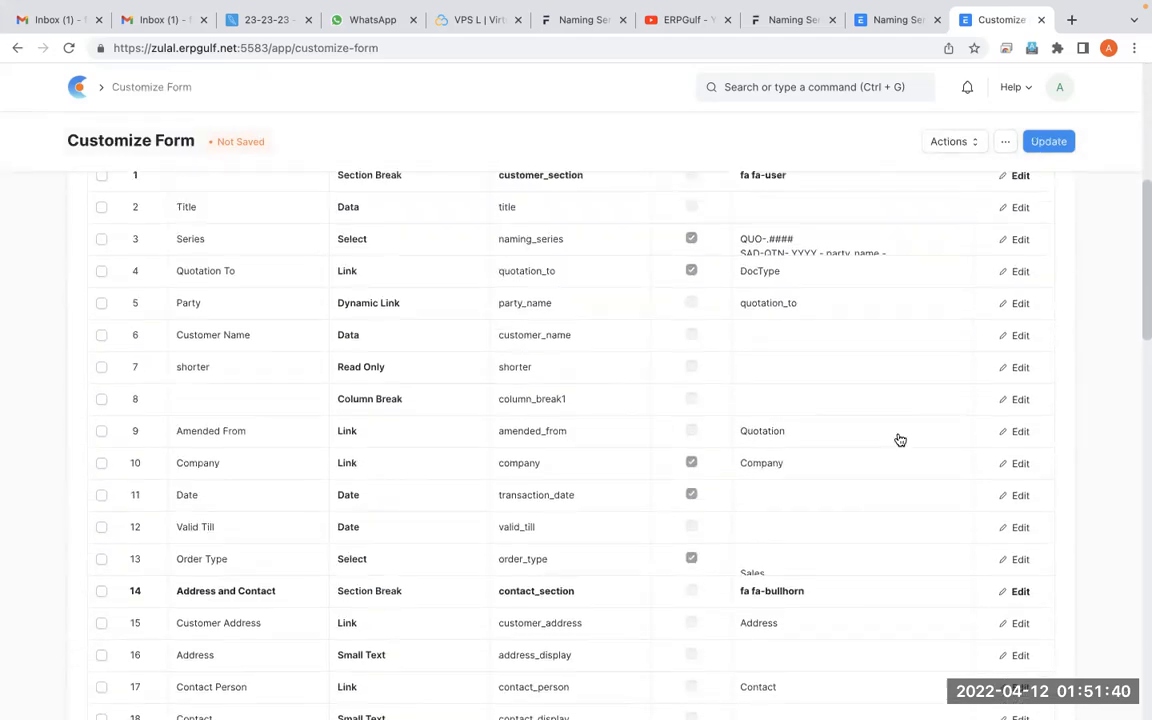
key(ctrl+Tab)
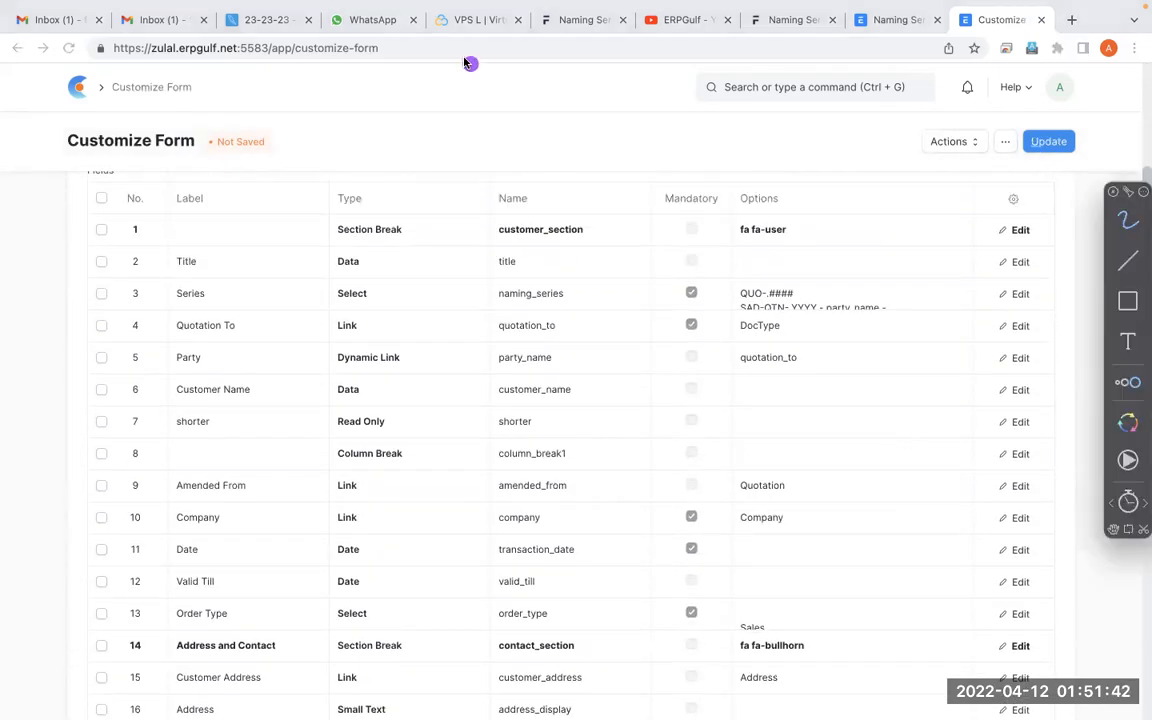
mouse_move(428, 322)
mouse_down()
mouse_move(380, 306)
mouse_move(419, 386)
mouse_move(288, 357)
mouse_up()
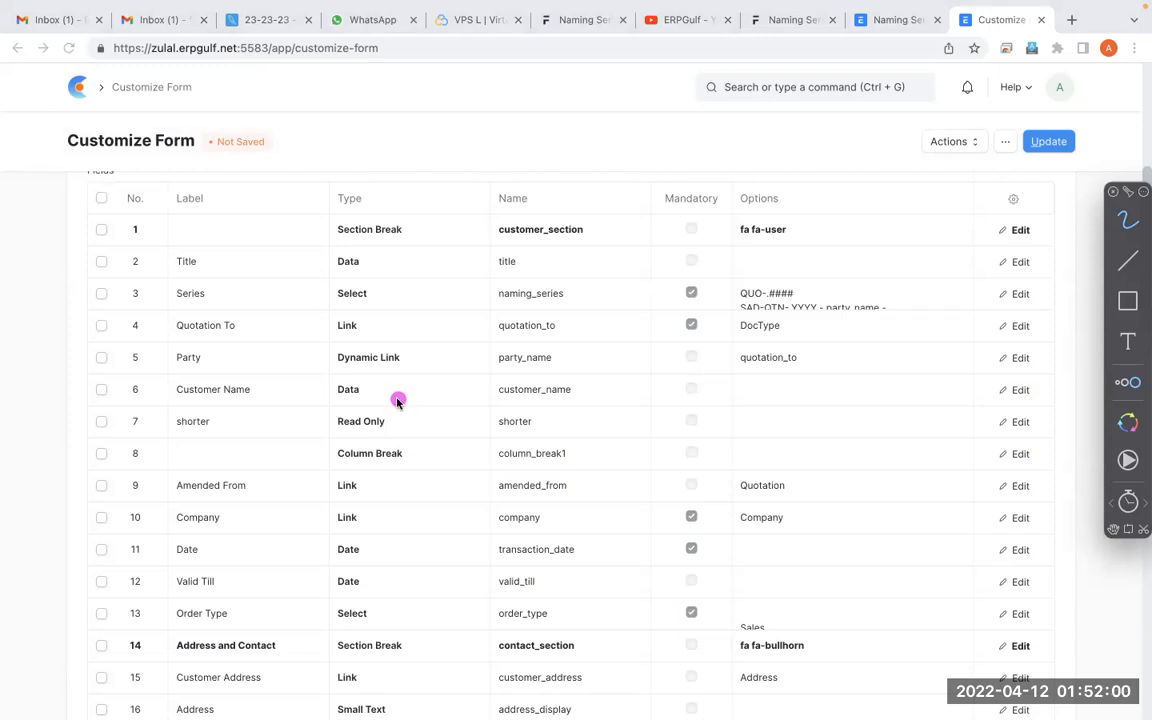
mouse_move(386, 397)
mouse_down()
mouse_move(322, 429)
mouse_move(360, 411)
mouse_move(260, 399)
mouse_move(393, 380)
mouse_move(400, 402)
mouse_up()
mouse_move(222, 380)
mouse_down()
mouse_move(229, 404)
mouse_move(263, 419)
mouse_up()
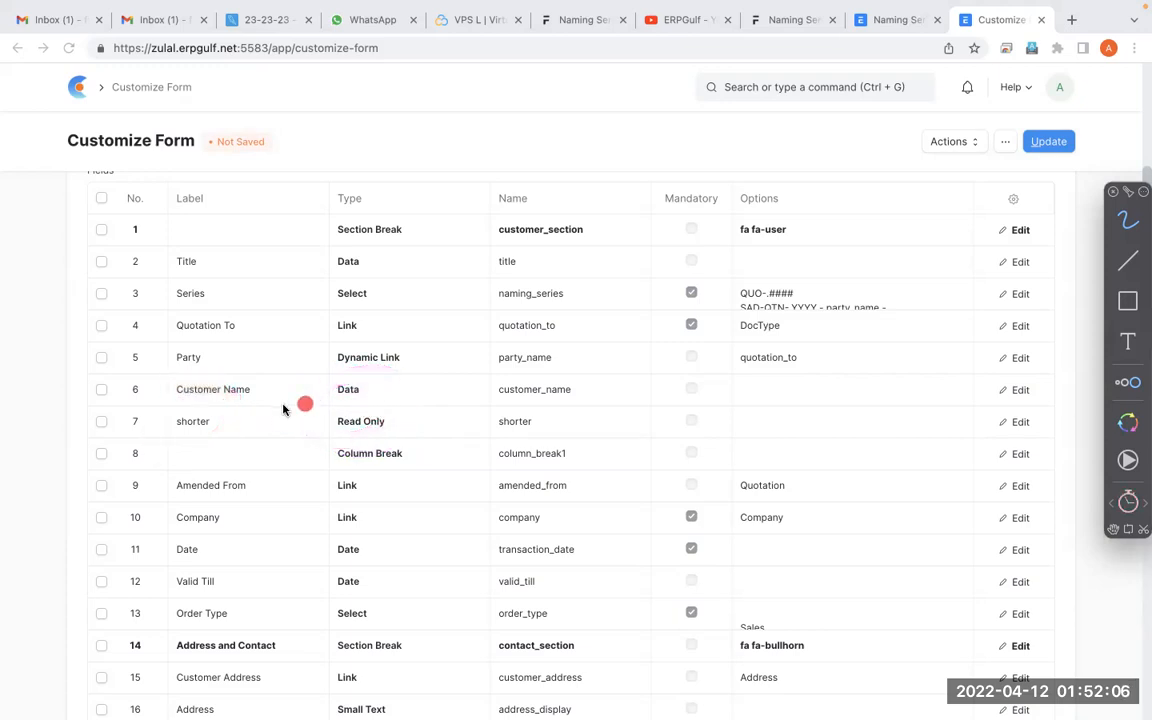
mouse_move(355, 410)
mouse_down()
mouse_move(368, 406)
mouse_move(311, 406)
mouse_move(270, 424)
mouse_move(395, 400)
mouse_move(303, 435)
mouse_move(400, 395)
mouse_up()
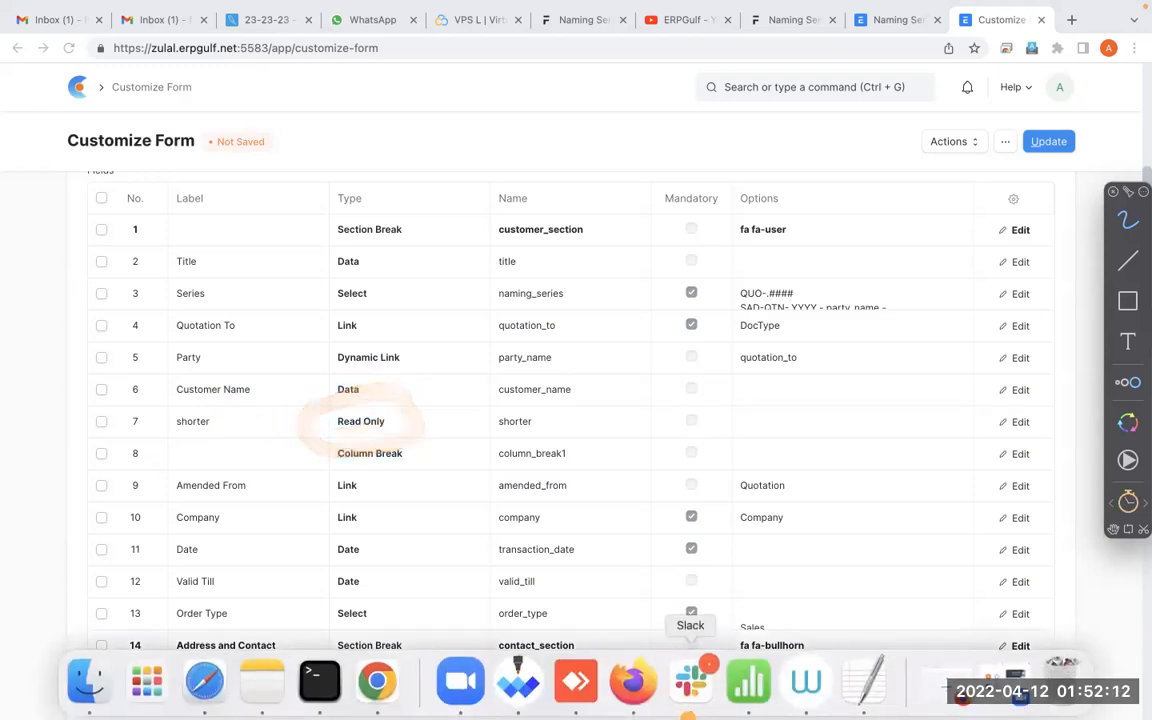
key(Escape)
Open the shorter field's row for editing and set its Fetch From to party_name.short_code
click(1020, 422)
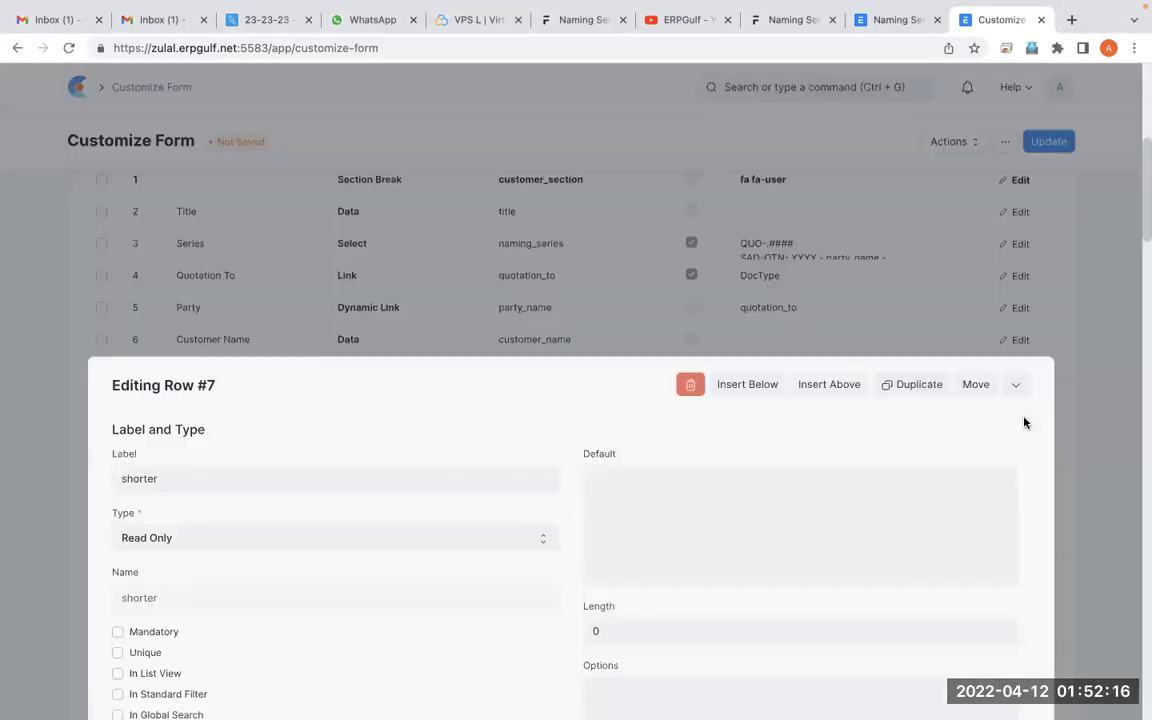
scroll(860, 491, down, 1)
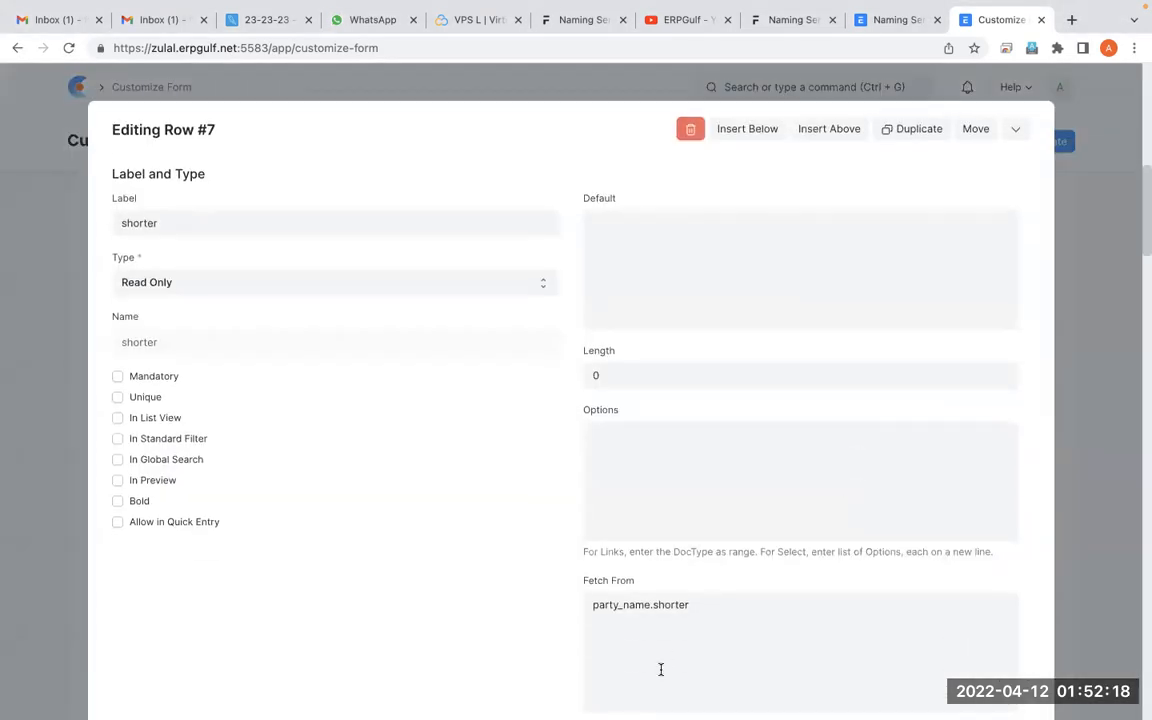
click(708, 615)
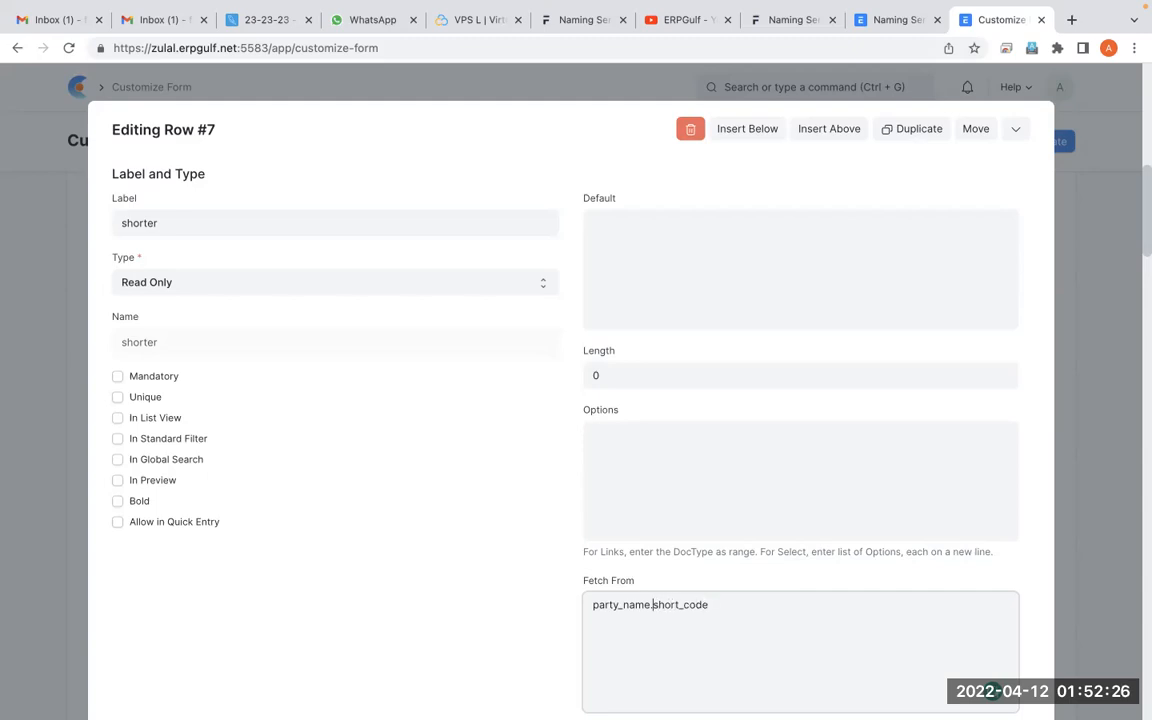
Try customer.short_code as the shorter field's Fetch From, restore party_name.short_code and close the row
drag(646, 604, 593, 604)
text(customer)
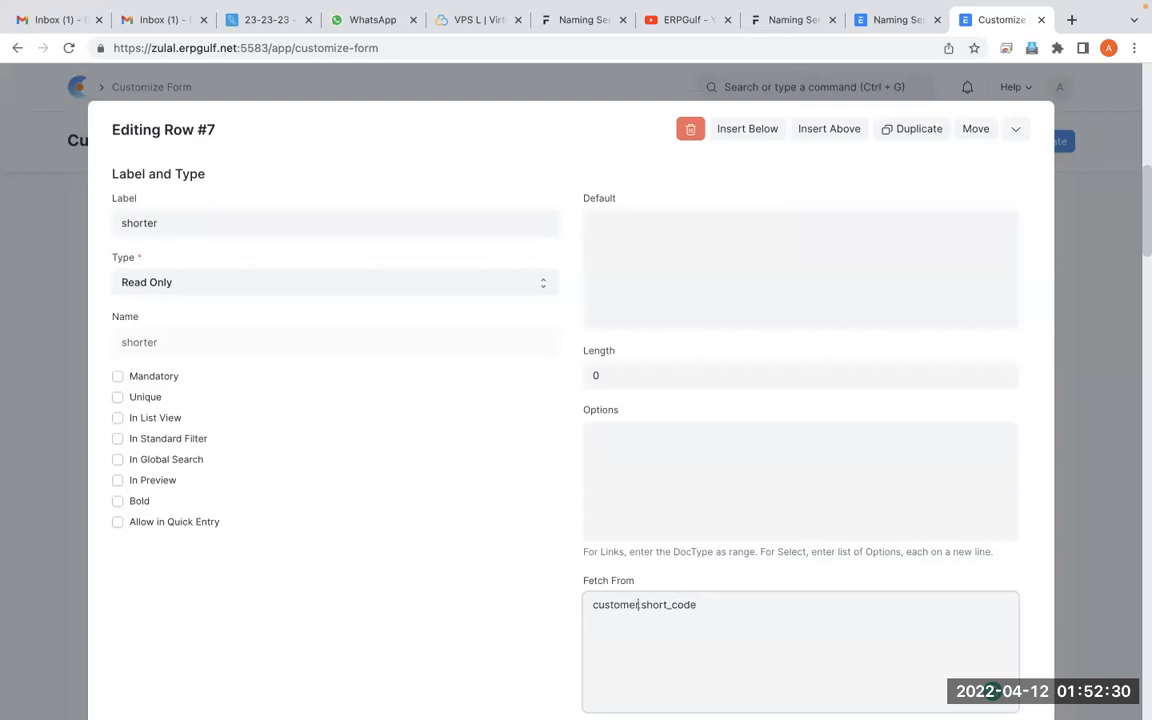
drag(629, 604, 604, 604)
text(P)
key(BackSpace)
text(party_name)
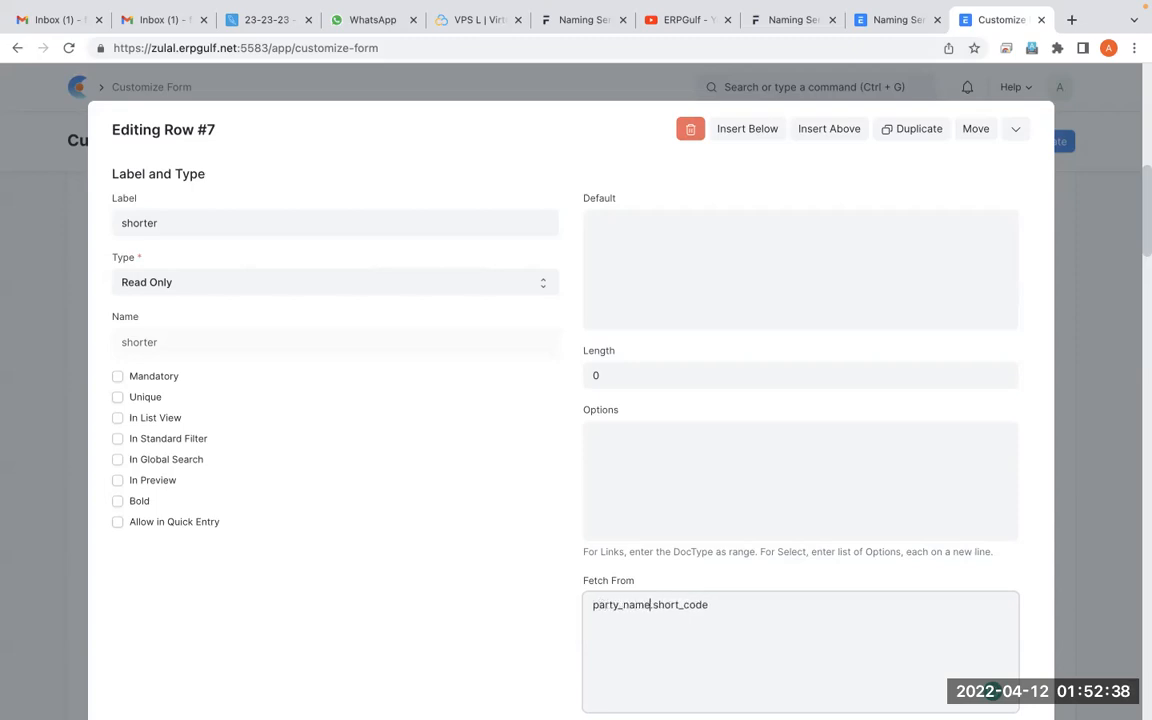
click(1013, 128)
Examine the field names in the Quotation field list, marking quotation_to, party_name and customer_name with the annotation pen
scroll(462, 417, up, 2)
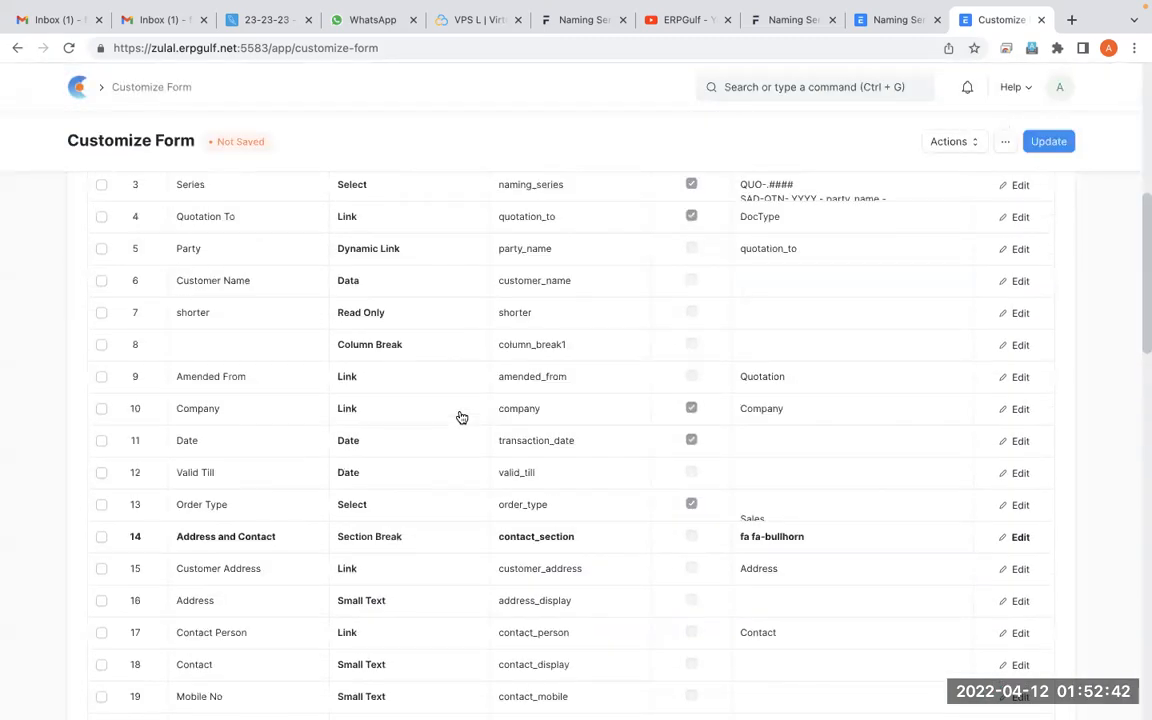
scroll(462, 417, up, 2)
scroll(462, 417, up, 1)
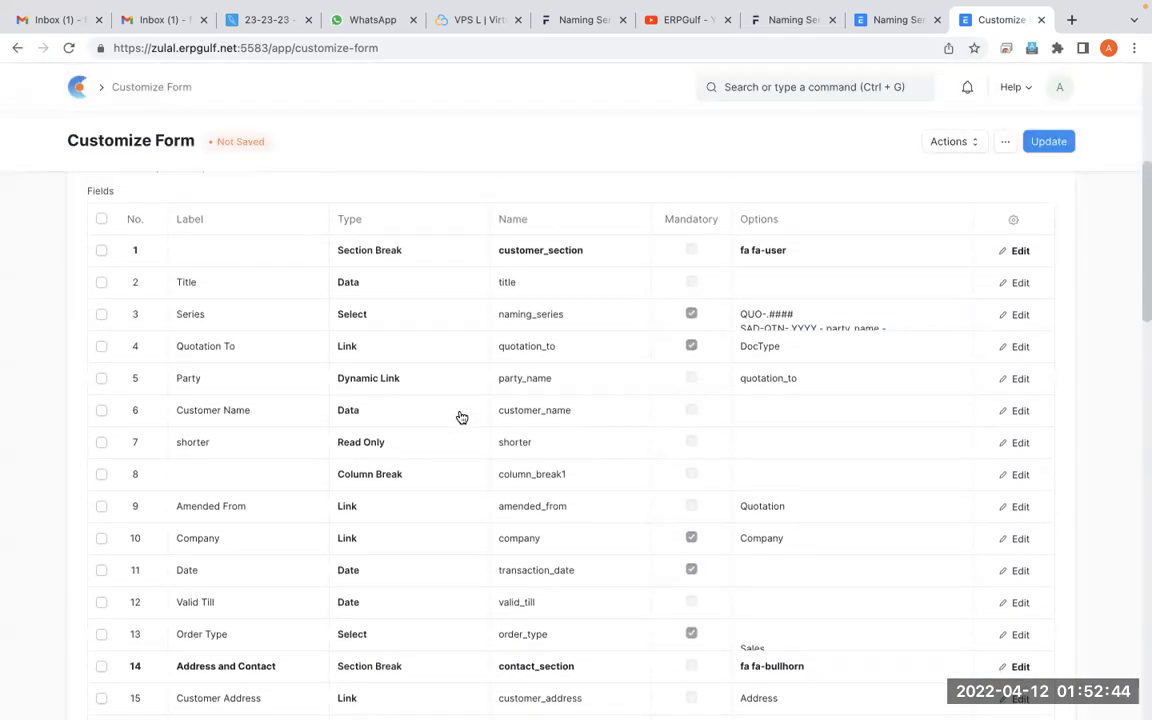
key(ctrl+shift+a)
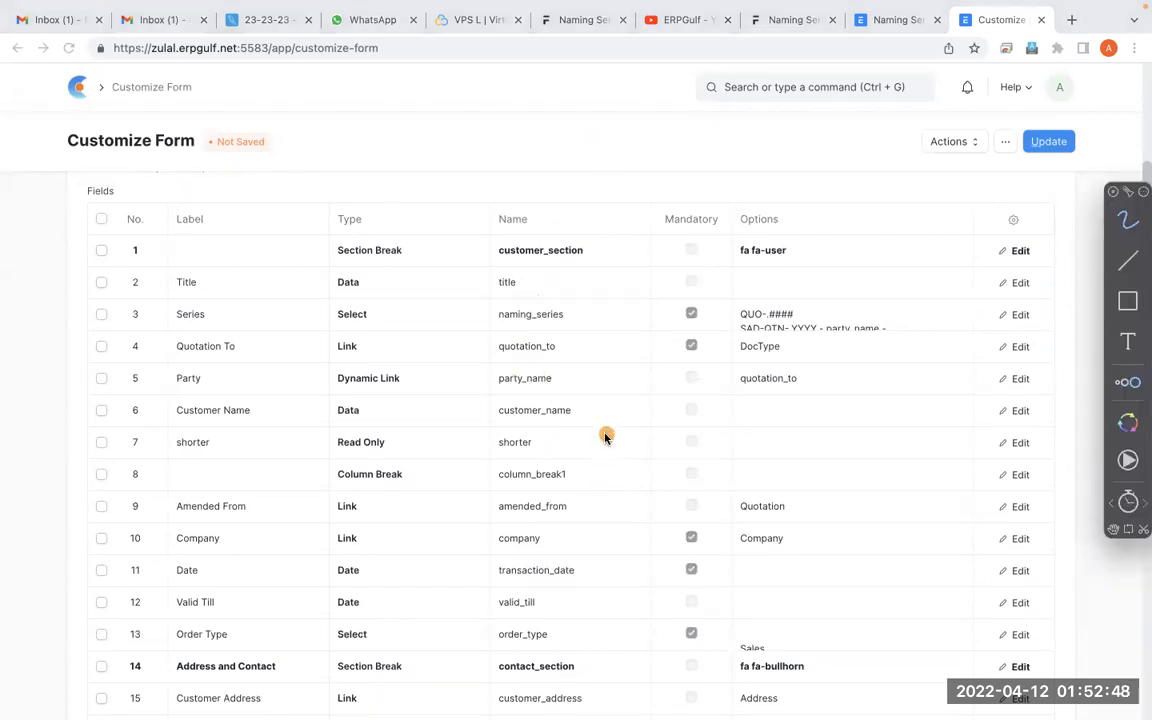
mouse_move(592, 443)
mouse_down()
mouse_move(638, 420)
mouse_move(609, 375)
mouse_move(586, 408)
mouse_move(589, 371)
mouse_up()
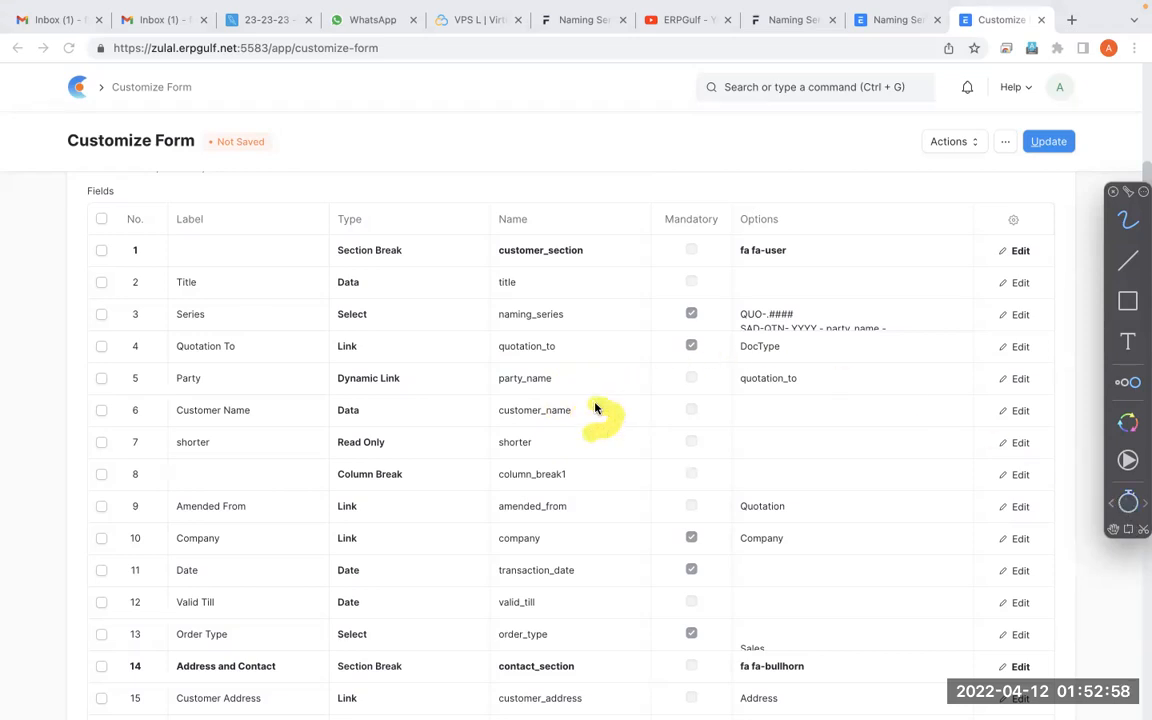
mouse_move(560, 364)
mouse_down()
mouse_move(481, 362)
mouse_move(555, 368)
mouse_up()
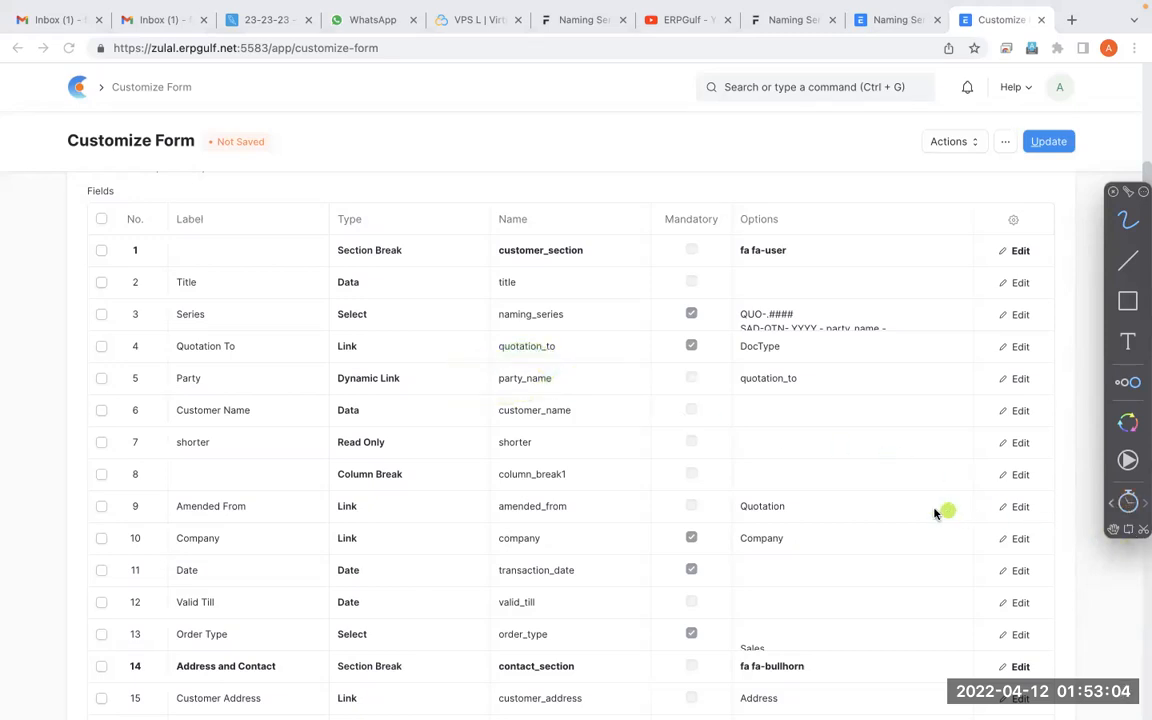
key(alt+Tab)
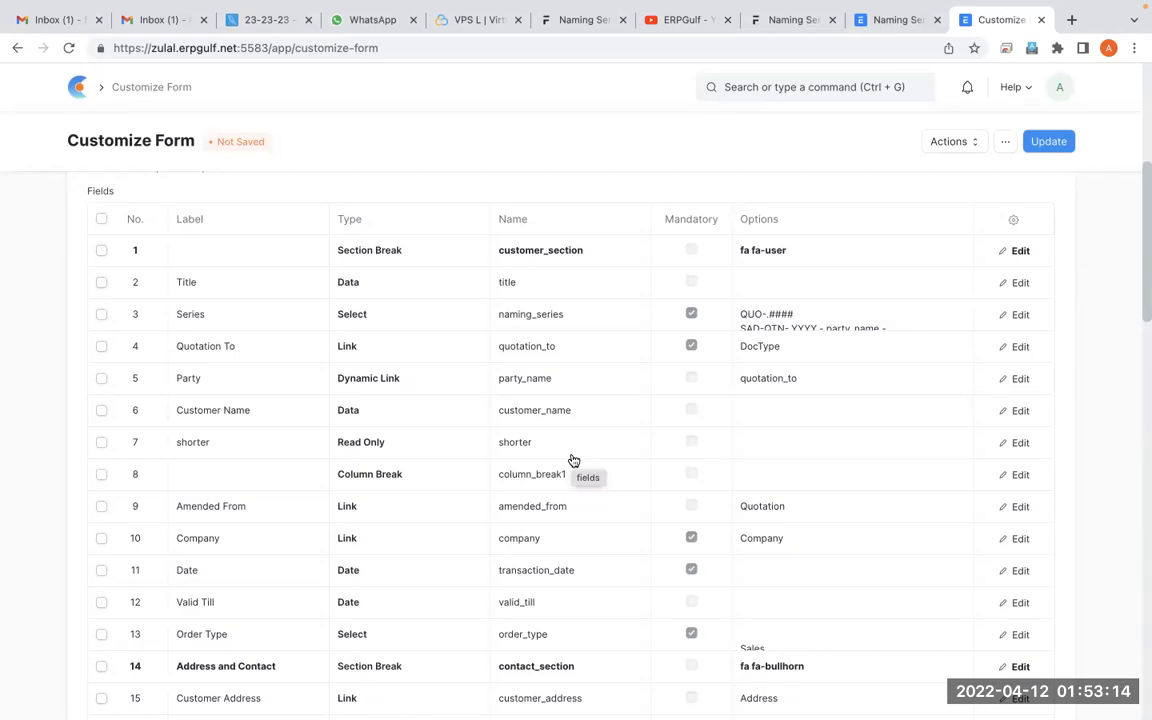
scroll(573, 460, up, 4)
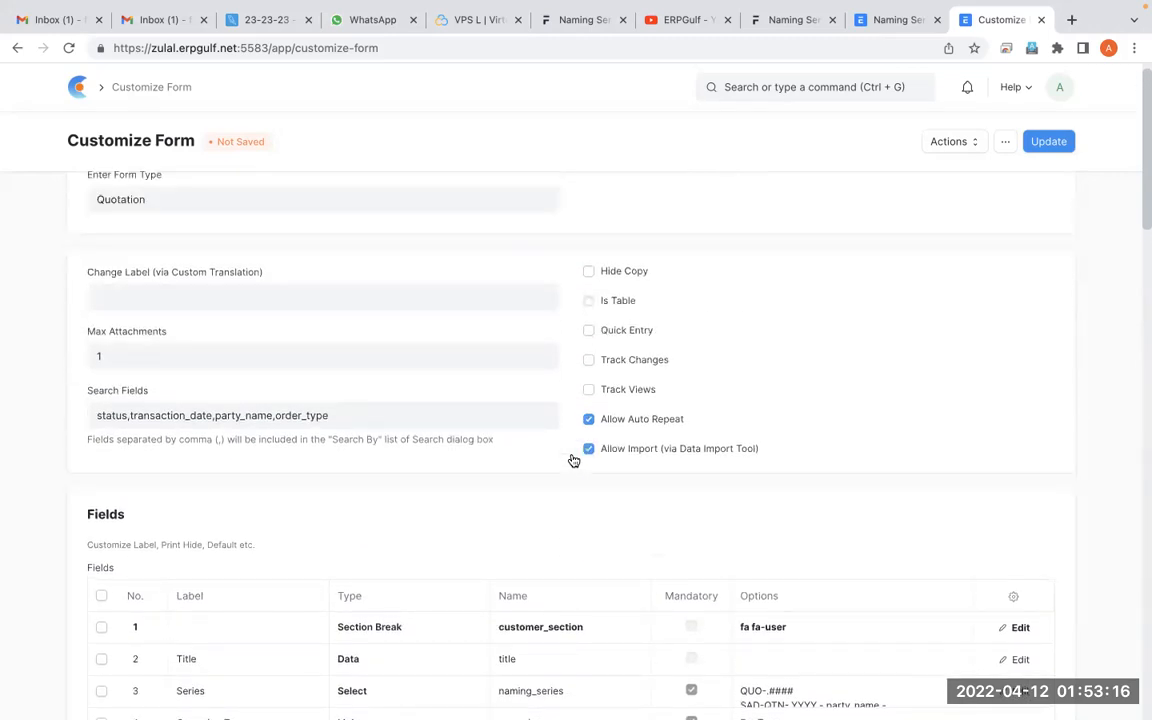
scroll(573, 460, up, 1)
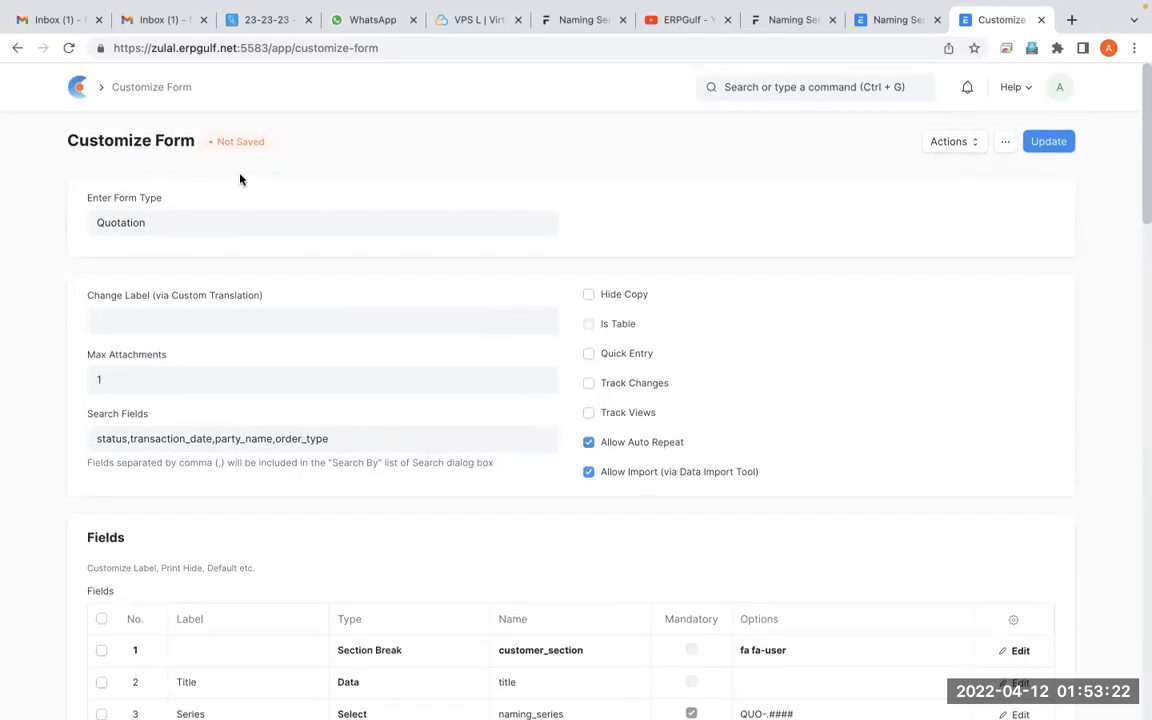
Return to the quotation, search for "item list" and open the Item list to review the series-based item names
click(17, 47)
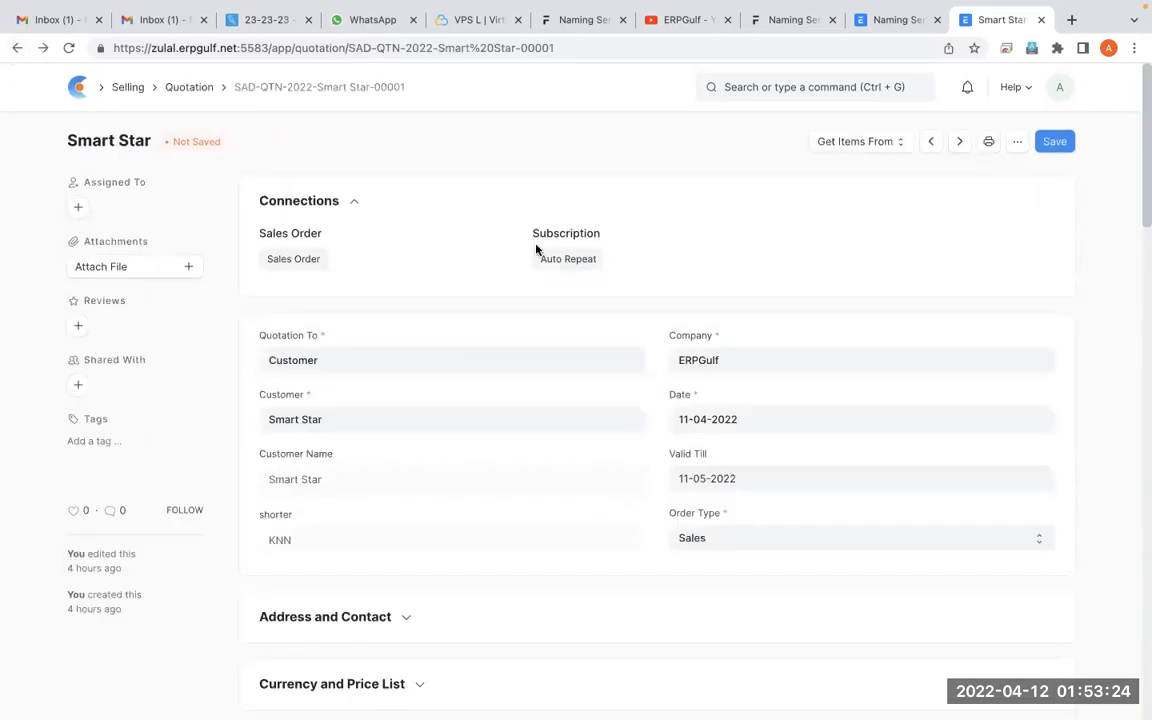
click(772, 84)
text(item na)
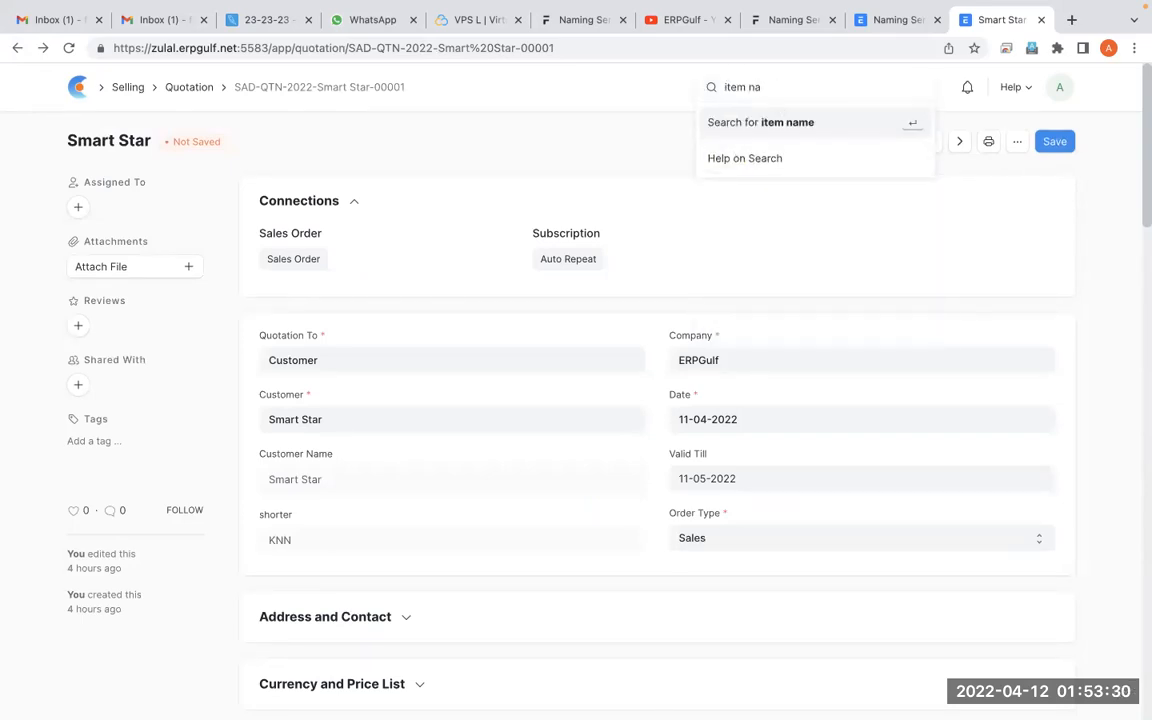
key(BackSpace)
key(BackSpace)
text(list)
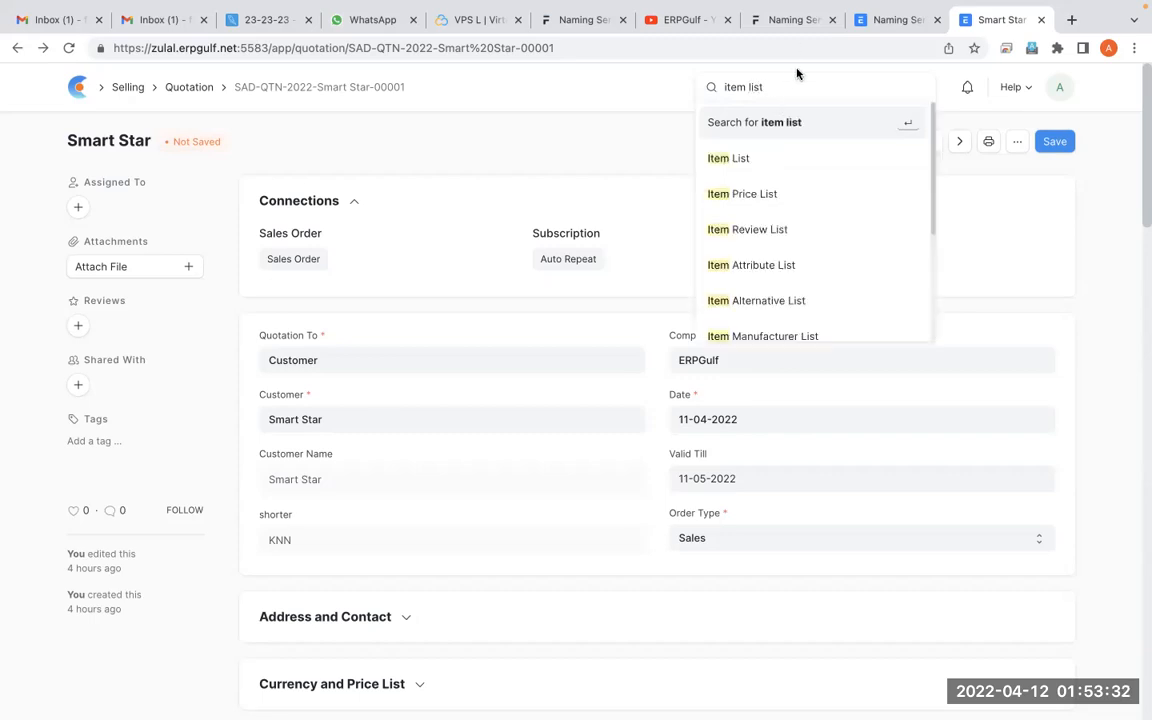
click(761, 162)
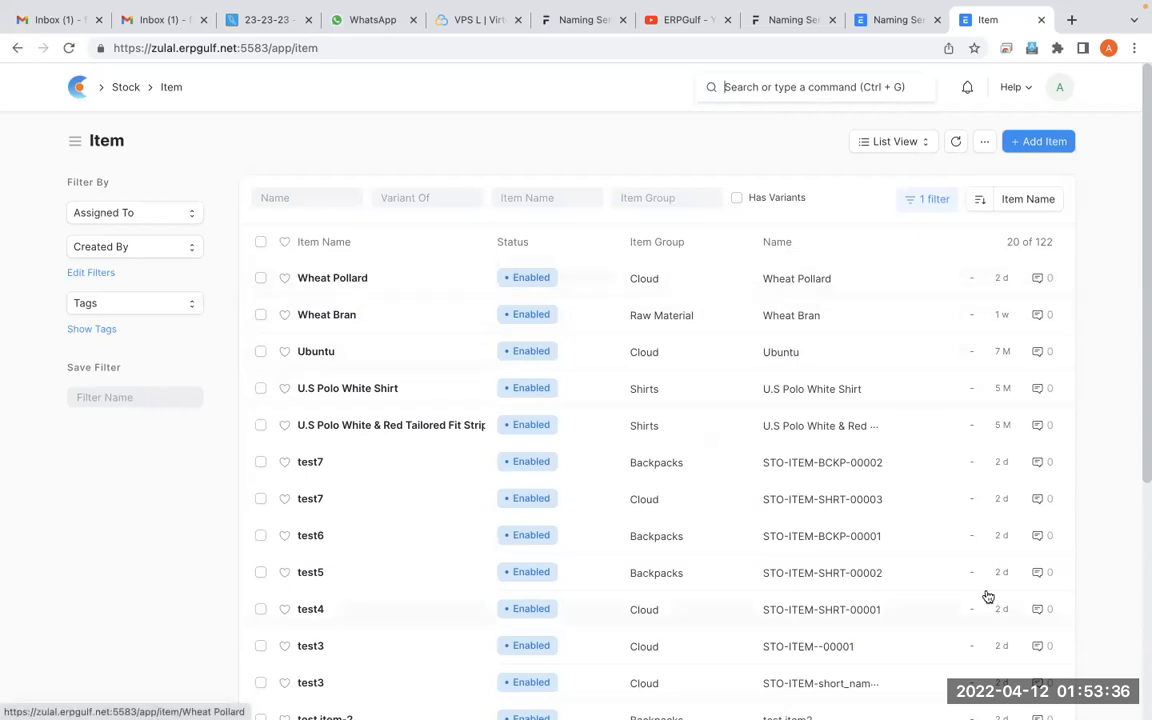
scroll(985, 595, down, 2)
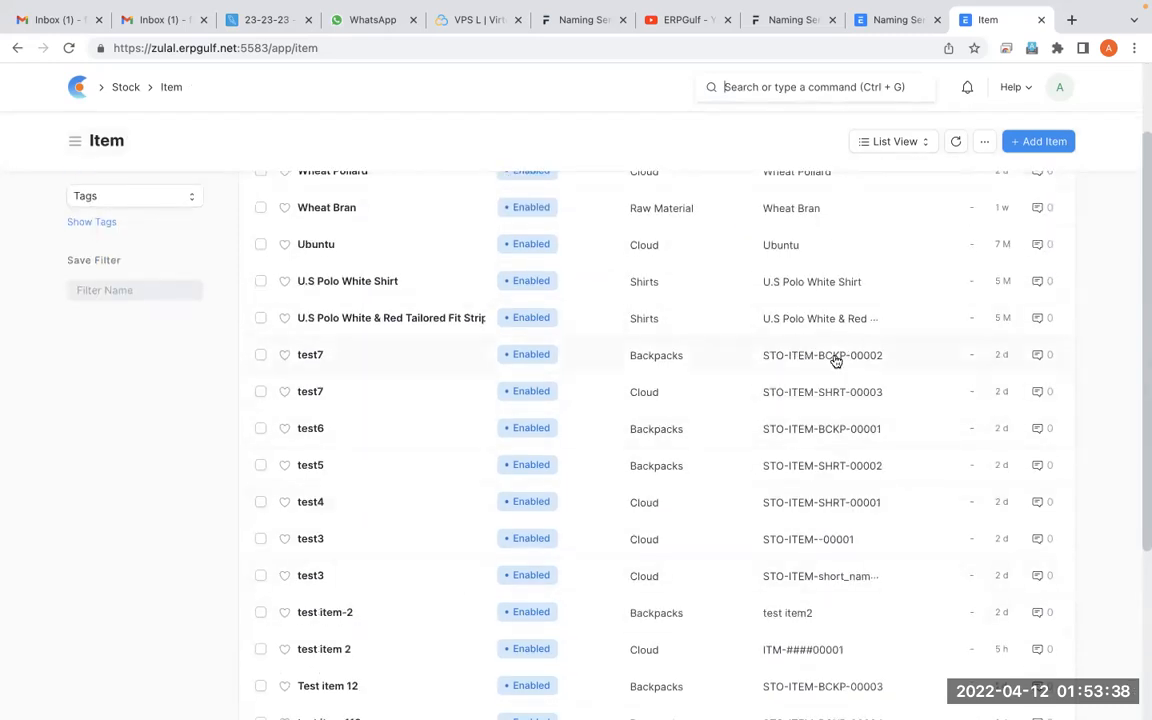
scroll(853, 536, up, 2)
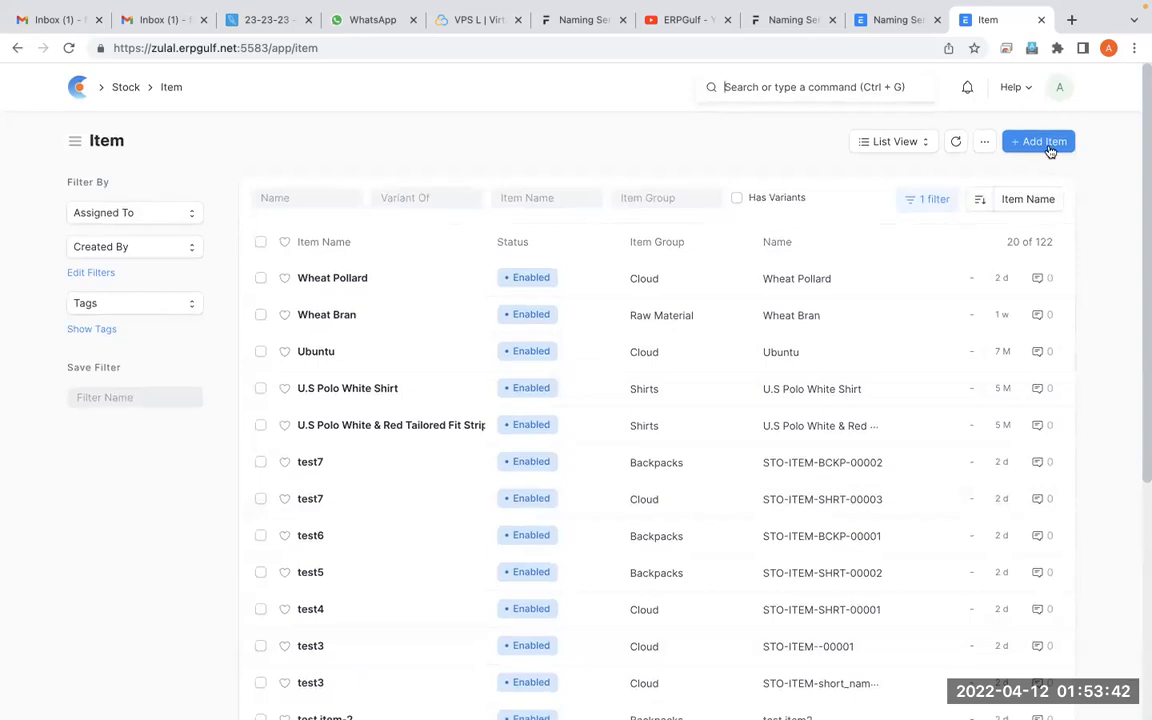
In the Naming Series settings, select the Item transaction and place the cursor in its series list
click(897, 22)
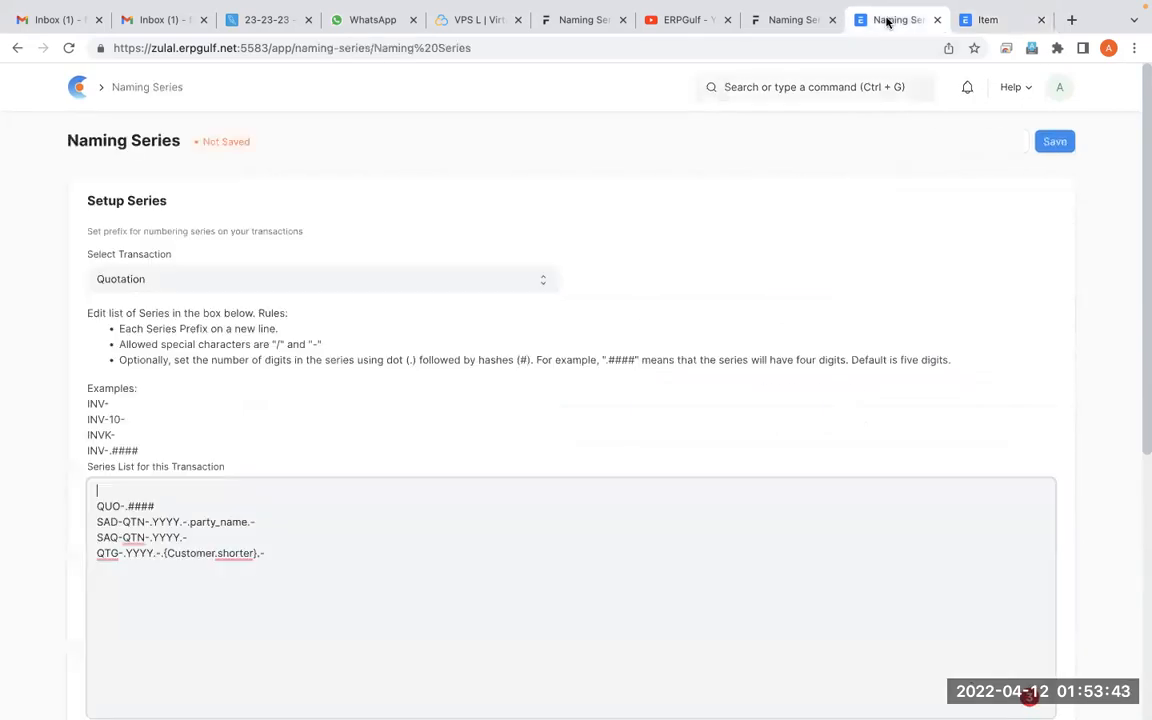
click(296, 287)
text(item)
key(Return)
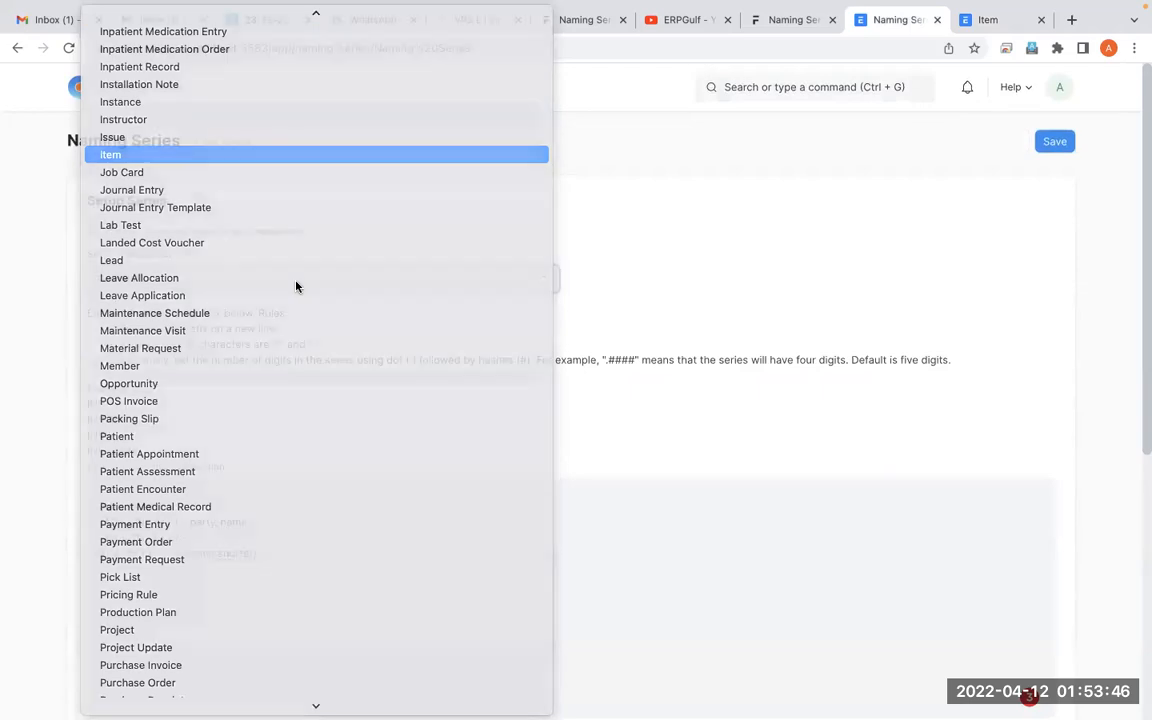
click(284, 583)
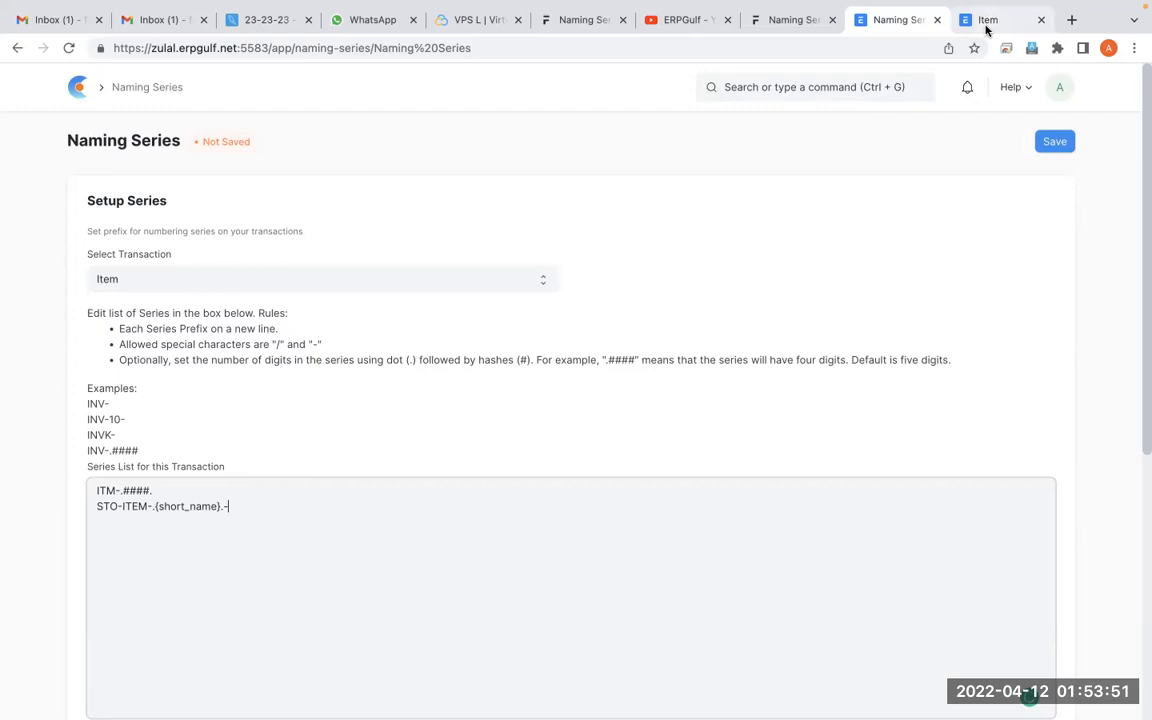
Open zulal.erpgulf.net:5583 in a new browser tab and switch from the website to the desk
click(1072, 20)
text(zula)
key(Return)
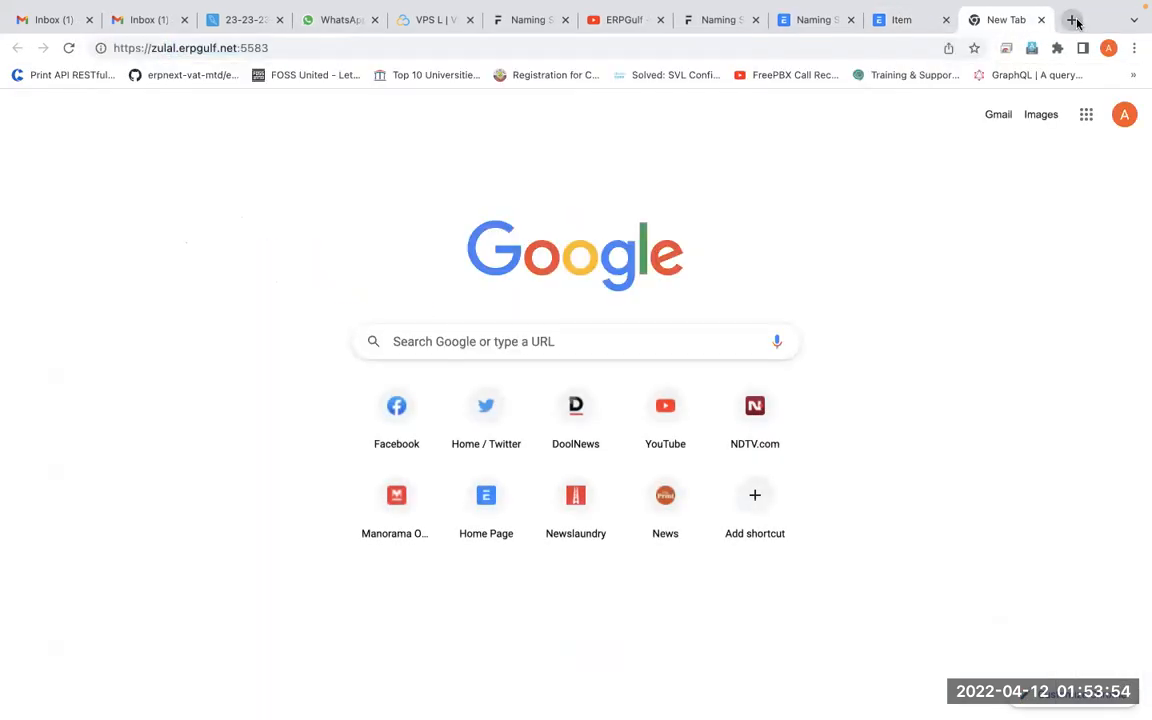
click(1040, 95)
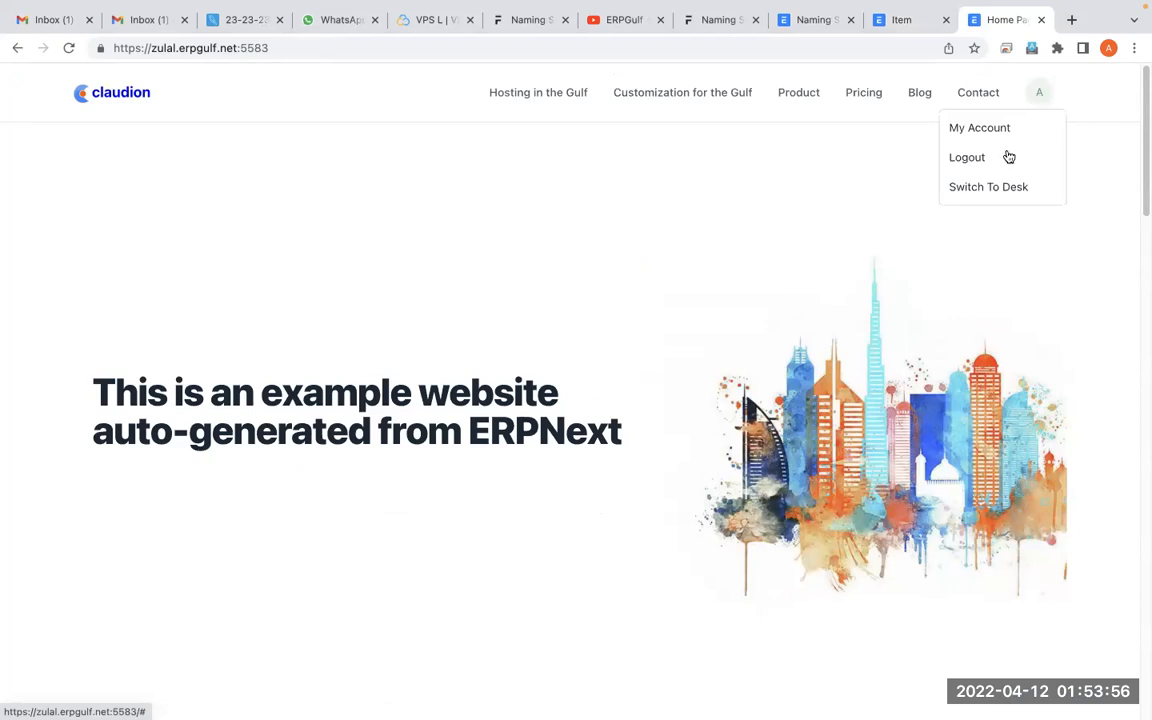
click(995, 185)
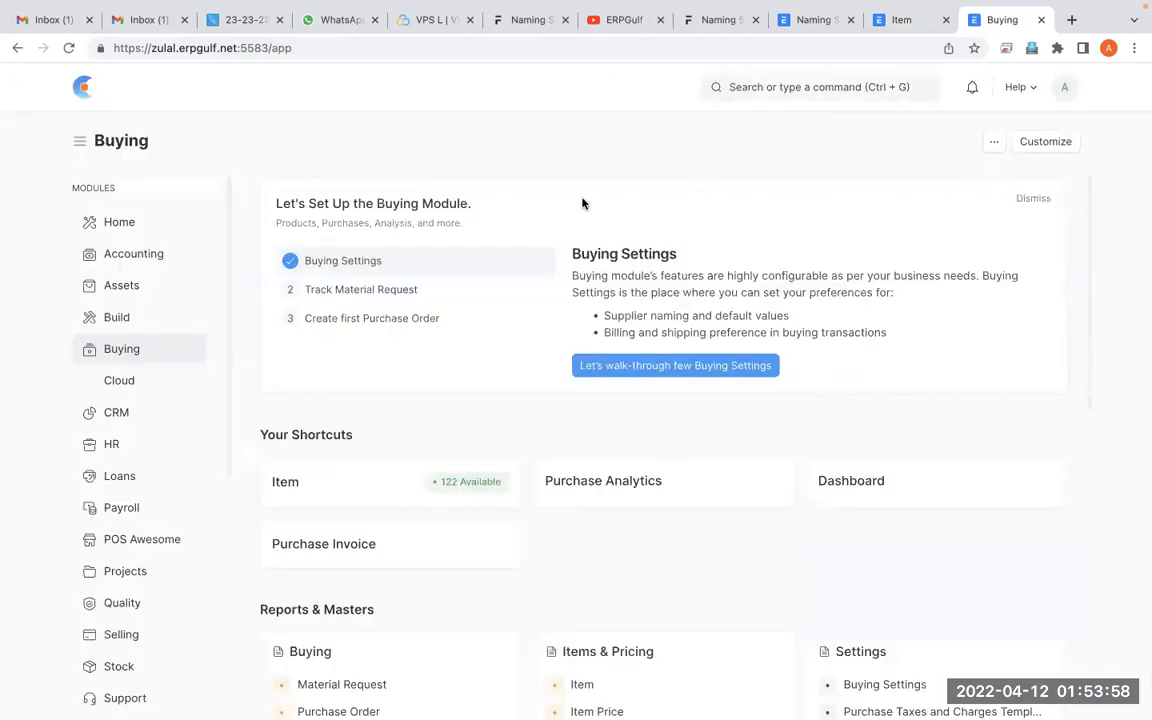
Search for "stock se", open Stock Settings and circle the Item Naming By option with the annotation pen
click(813, 82)
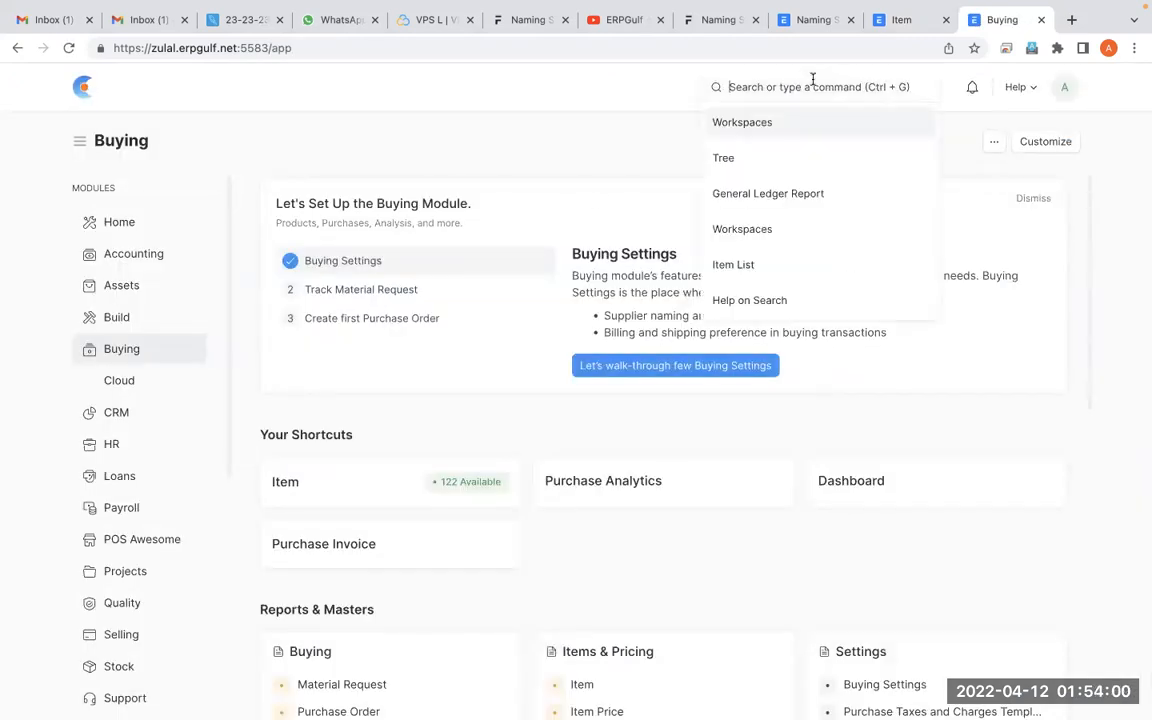
text(item)
text(stock se)
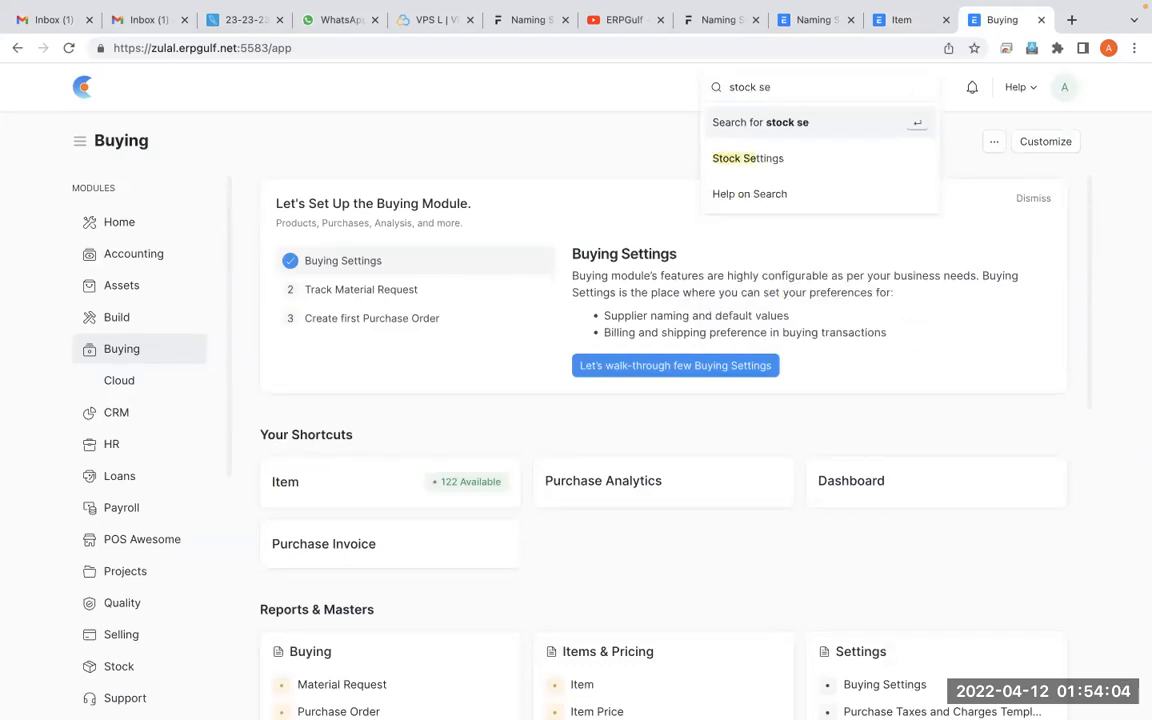
click(766, 156)
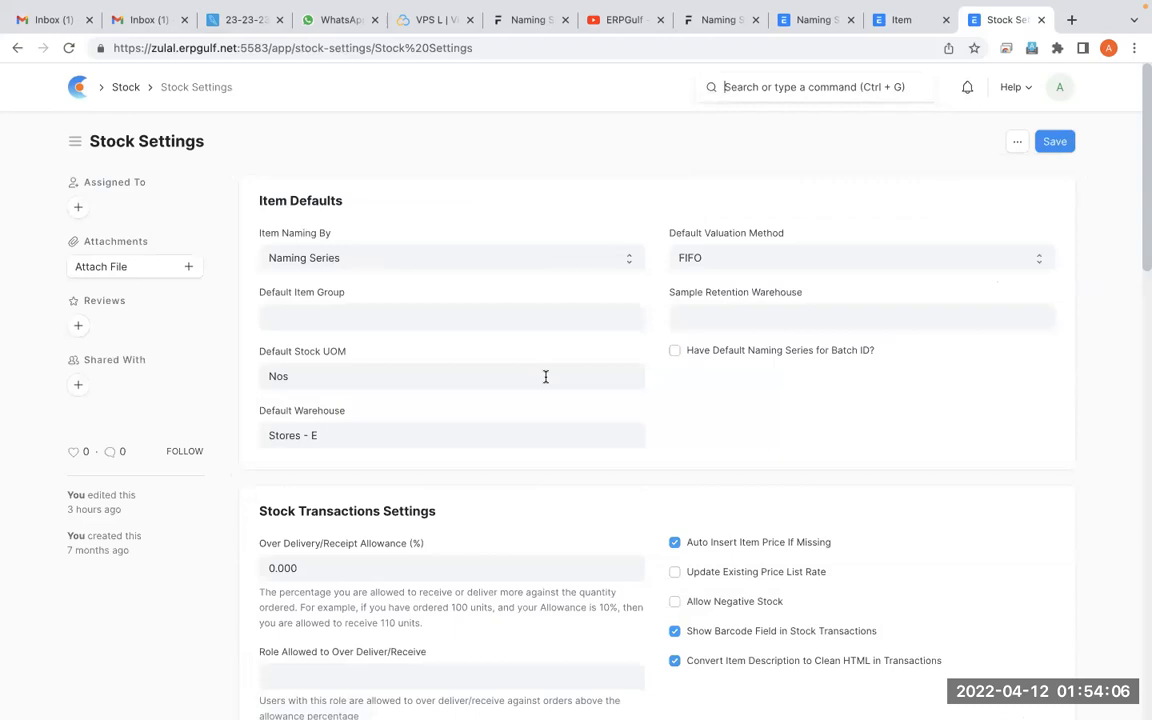
key(alt+Tab)
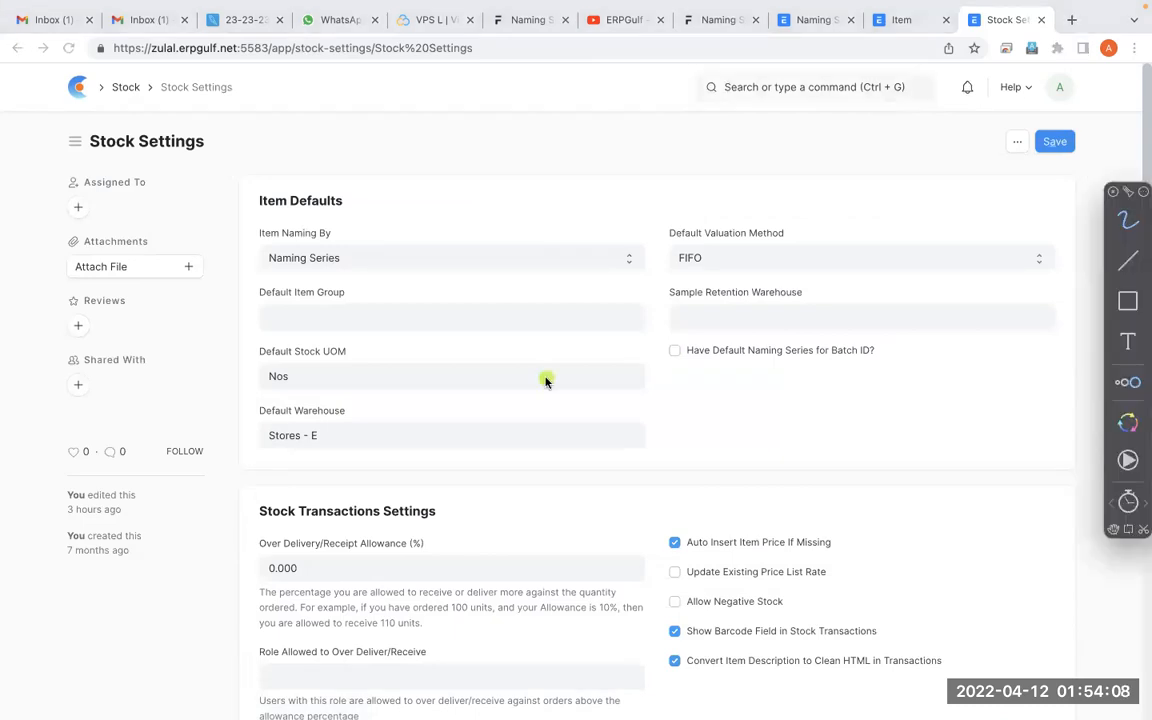
mouse_move(372, 191)
mouse_down()
mouse_move(224, 255)
mouse_move(390, 207)
mouse_move(297, 267)
mouse_up()
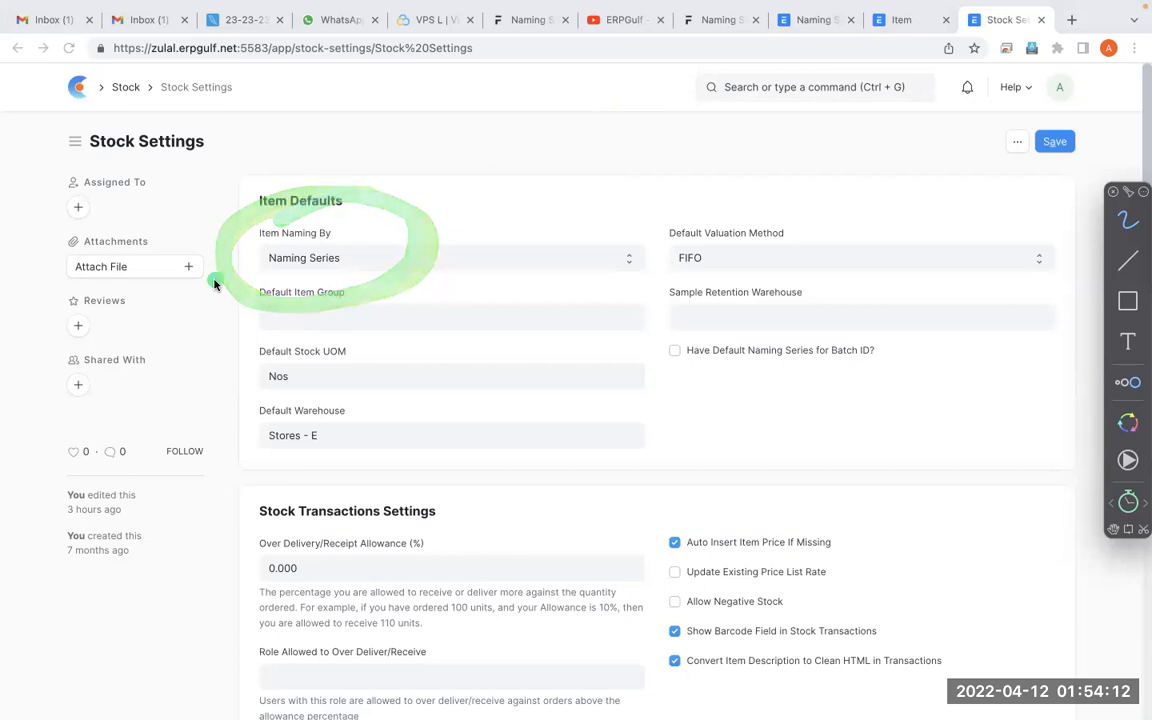
key(Escape)
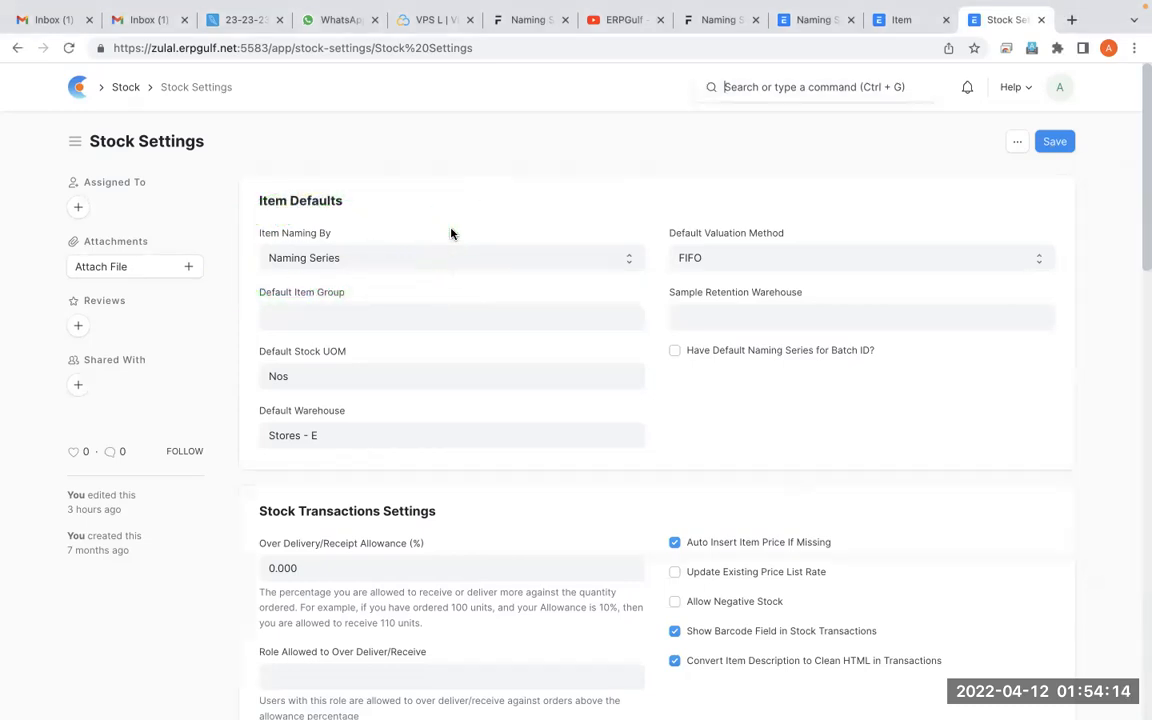
Set Item Naming By to Item Code and save the Stock Settings
click(453, 257)
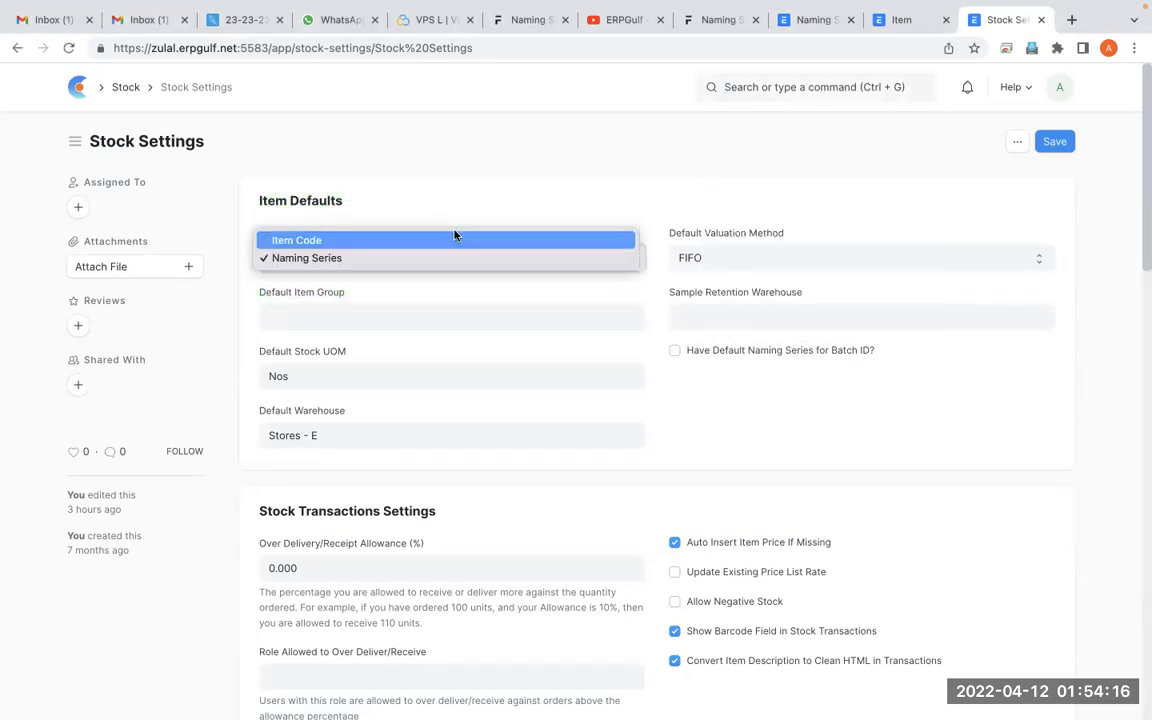
click(454, 240)
click(1050, 142)
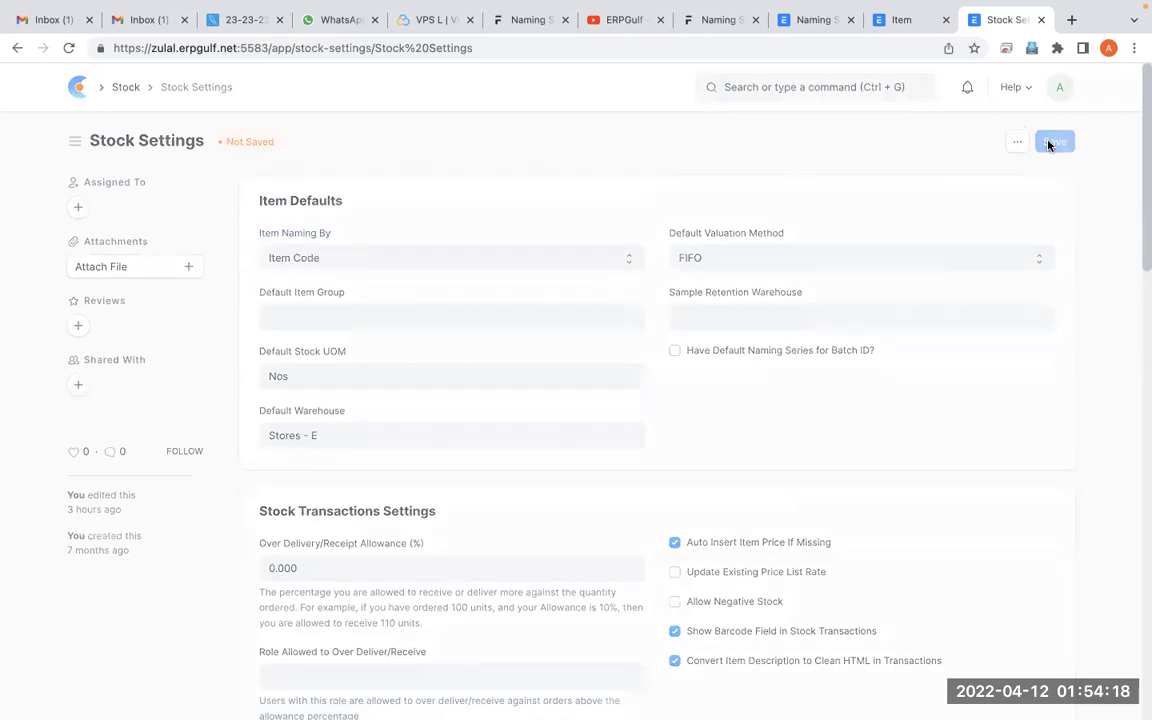
Reload the Item list, start a new item with the item code TV-SONY-54-INCH and close the form without saving
click(893, 20)
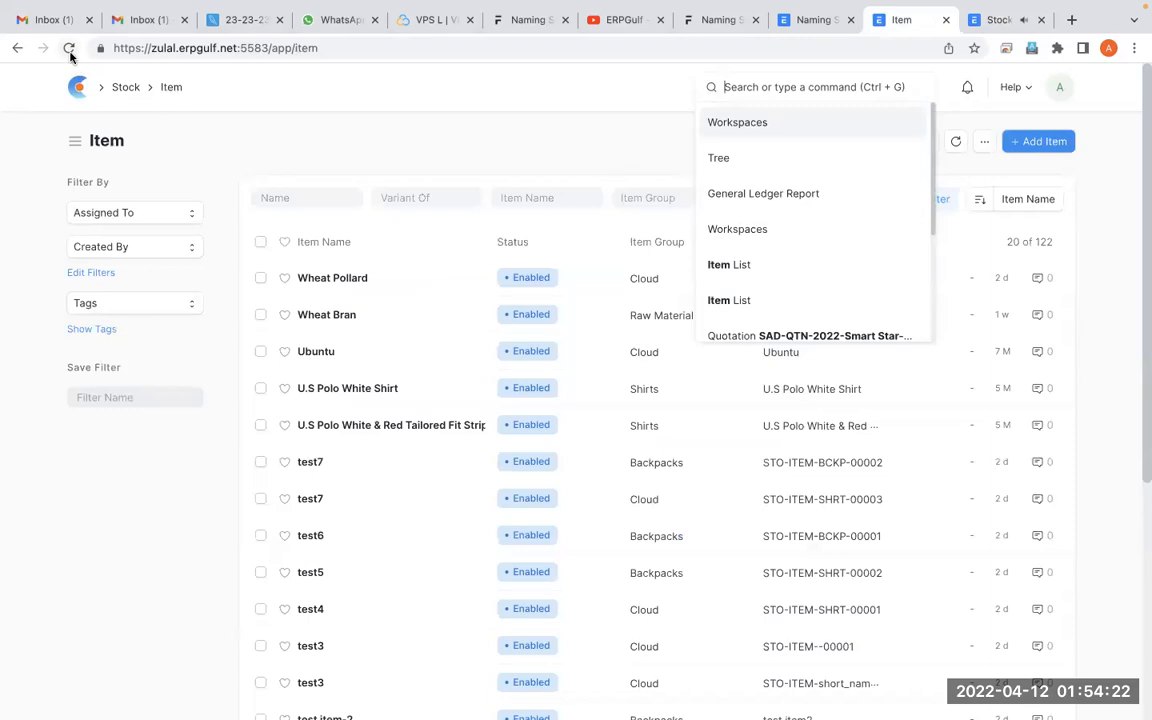
click(69, 50)
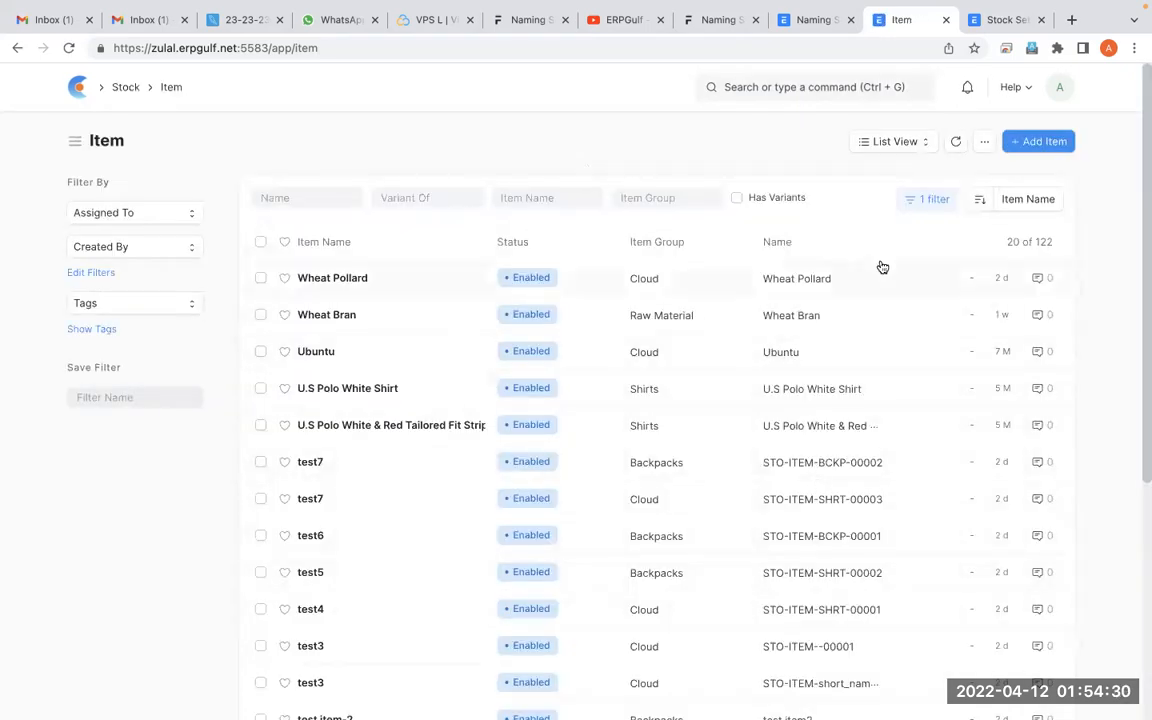
click(1058, 141)
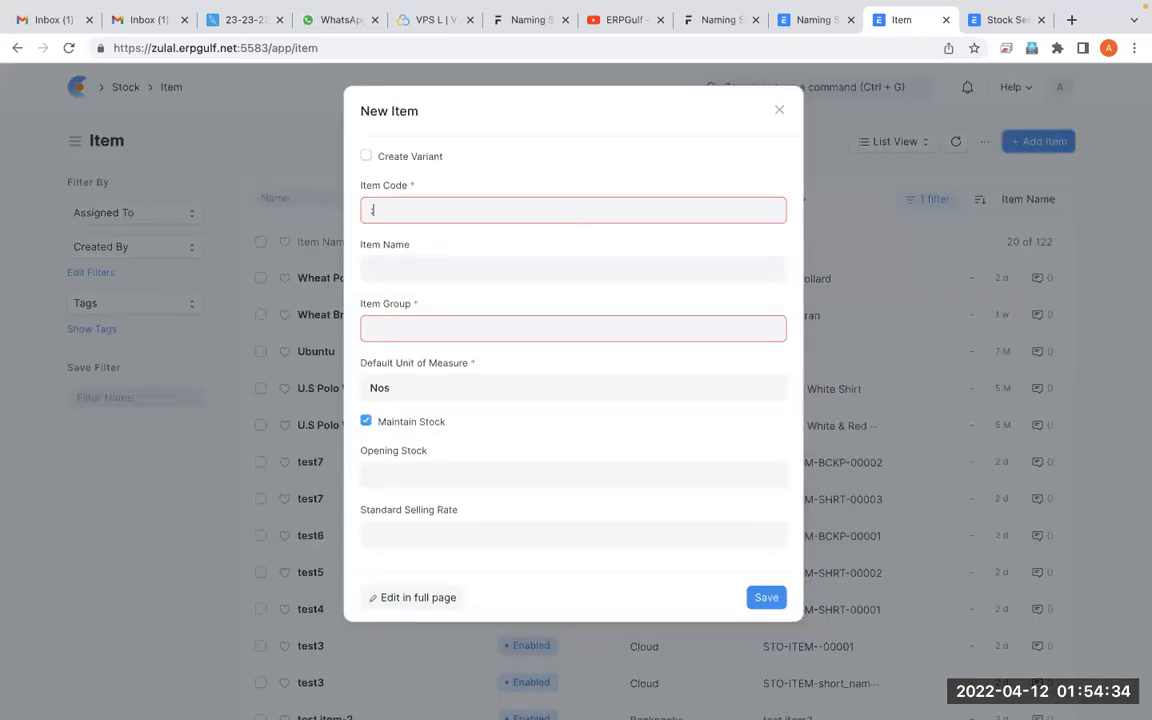
text(TV-SONY)
text(-001)
key(BackSpace)
key(BackSpace)
text(13)
key(BackSpace)
key(BackSpace)
text(54InCH)
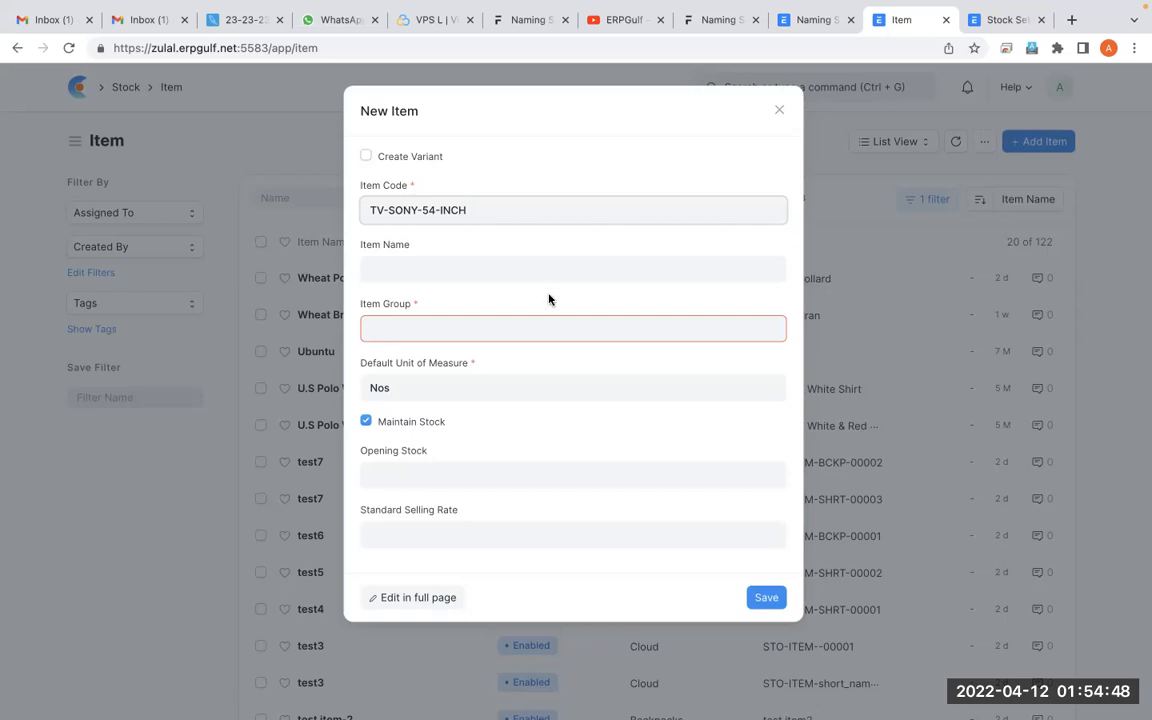
click(779, 110)
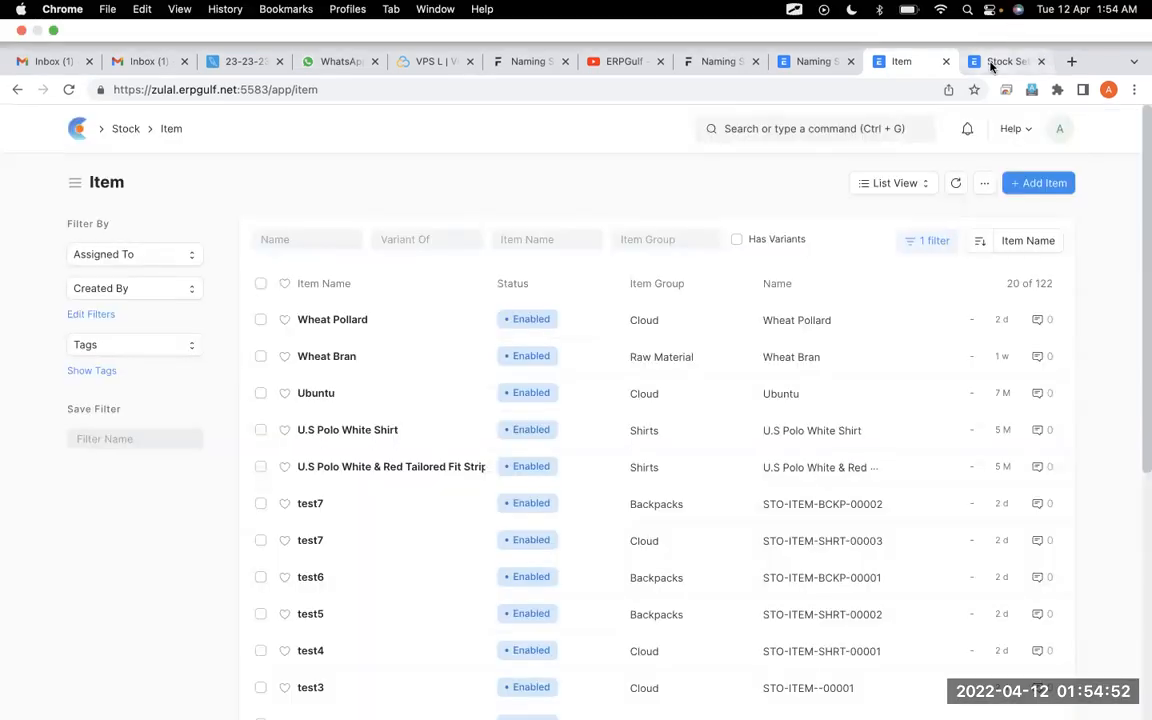
In Stock Settings, set Item Naming By back to Naming Series and save
click(1003, 19)
click(471, 262)
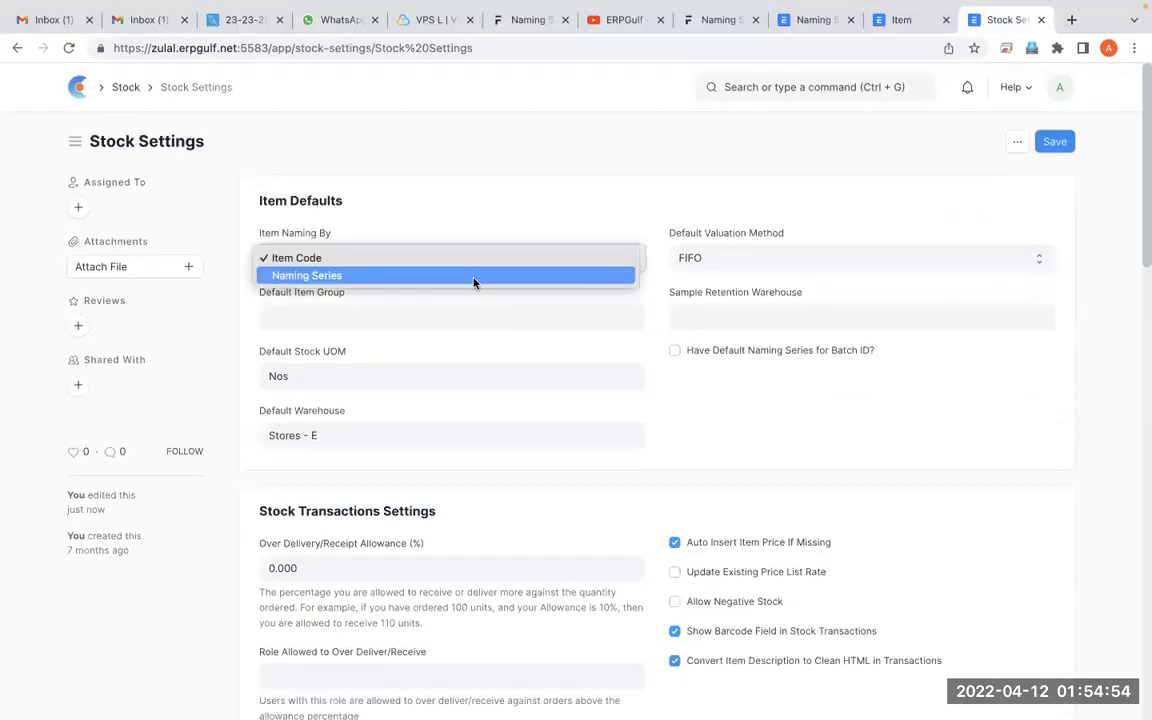
click(473, 281)
click(1050, 142)
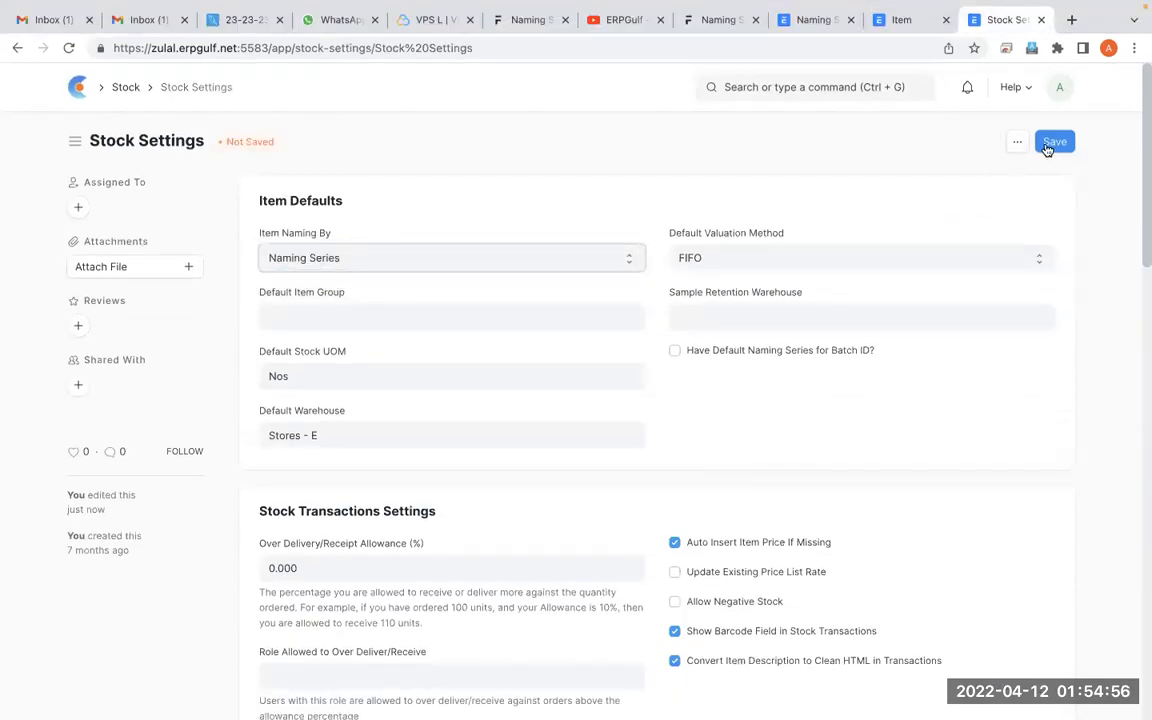
Reload the Item list, then create and save a new item named "Sony televions" in the Backpacks item group
click(903, 20)
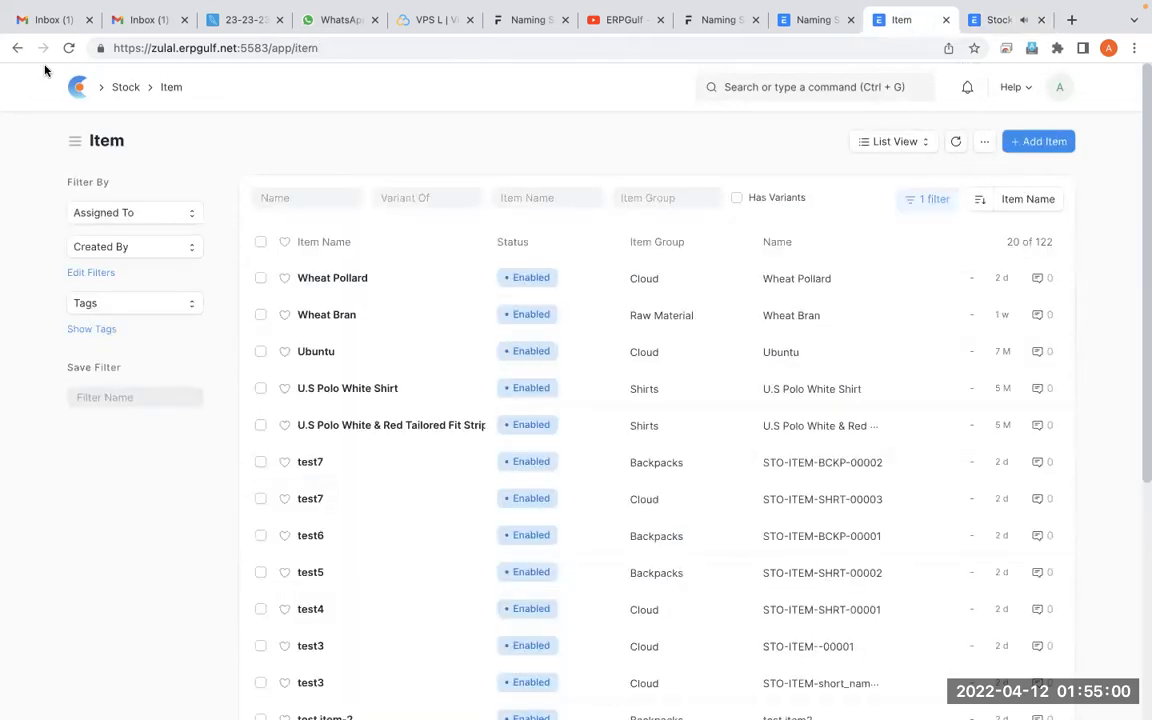
click(69, 48)
click(1056, 143)
click(445, 215)
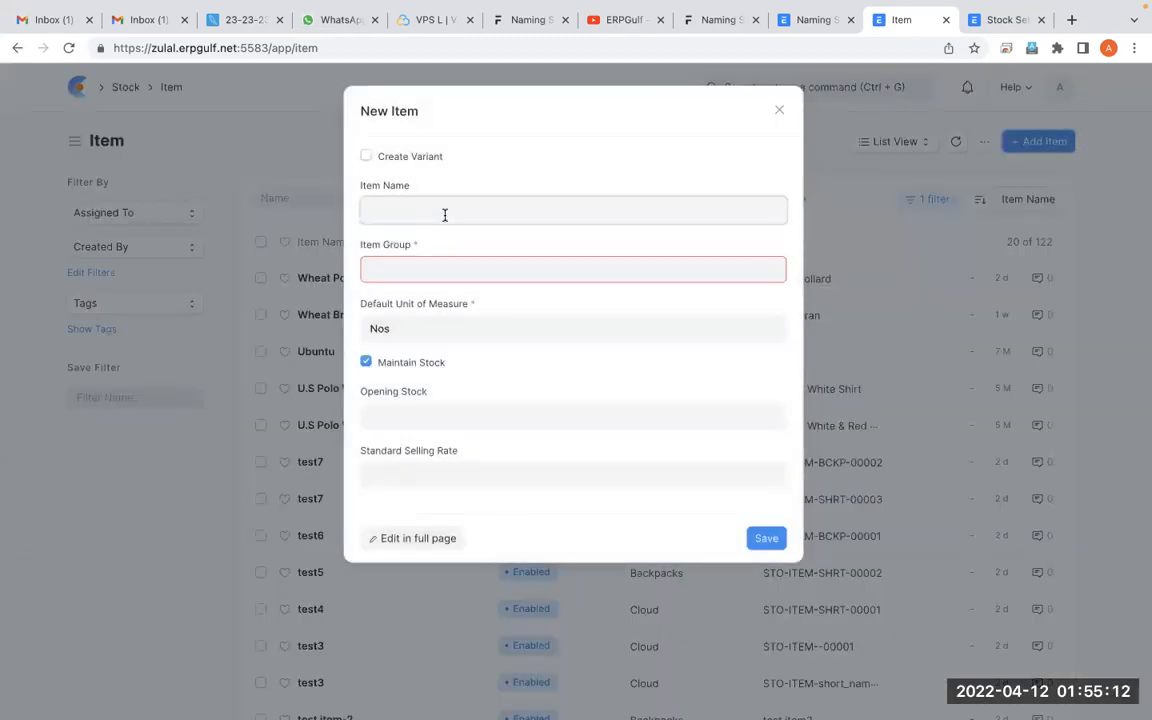
key(BackSpace)
key(BackSpace)
text(Sony televions)
key(Tab)
click(437, 336)
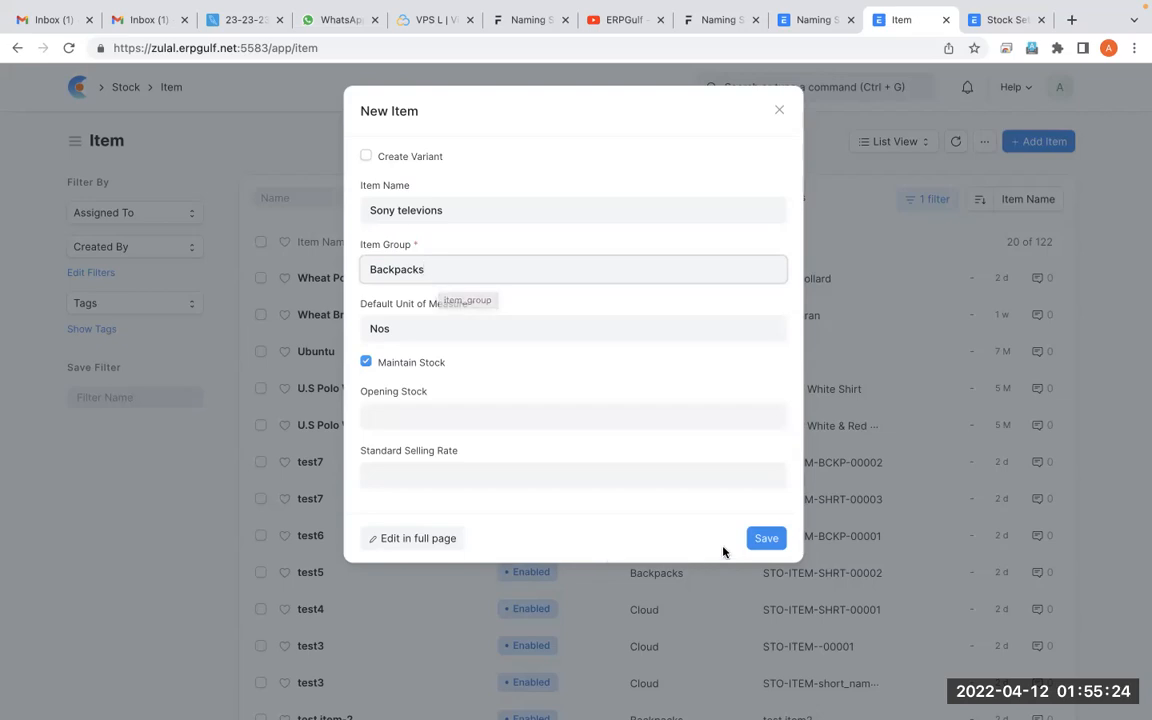
click(768, 540)
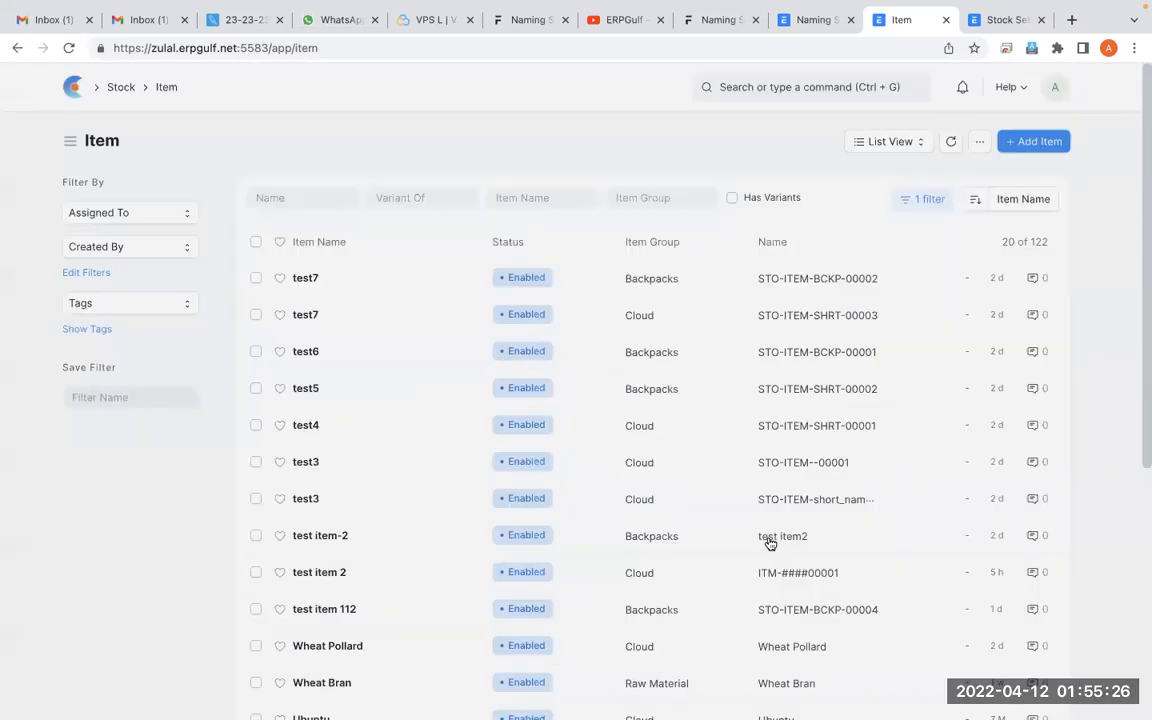
Find the Sony televions item in the Item list, check its record and return to the list
scroll(588, 385, down, 5)
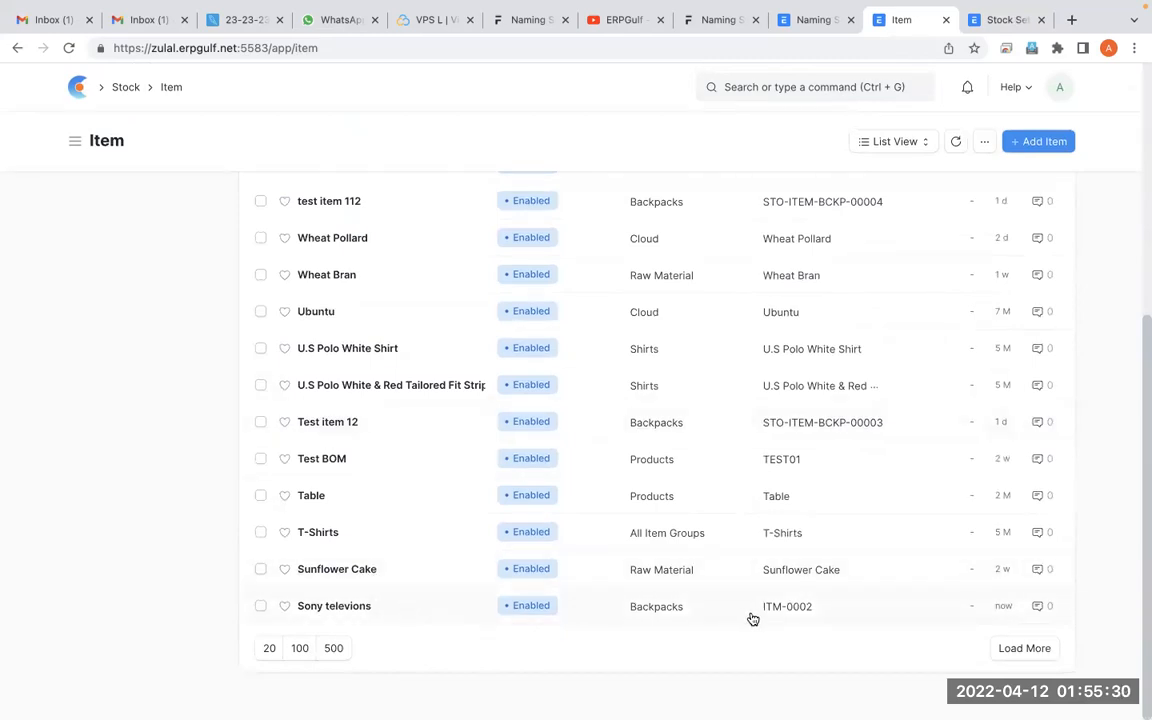
click(840, 616)
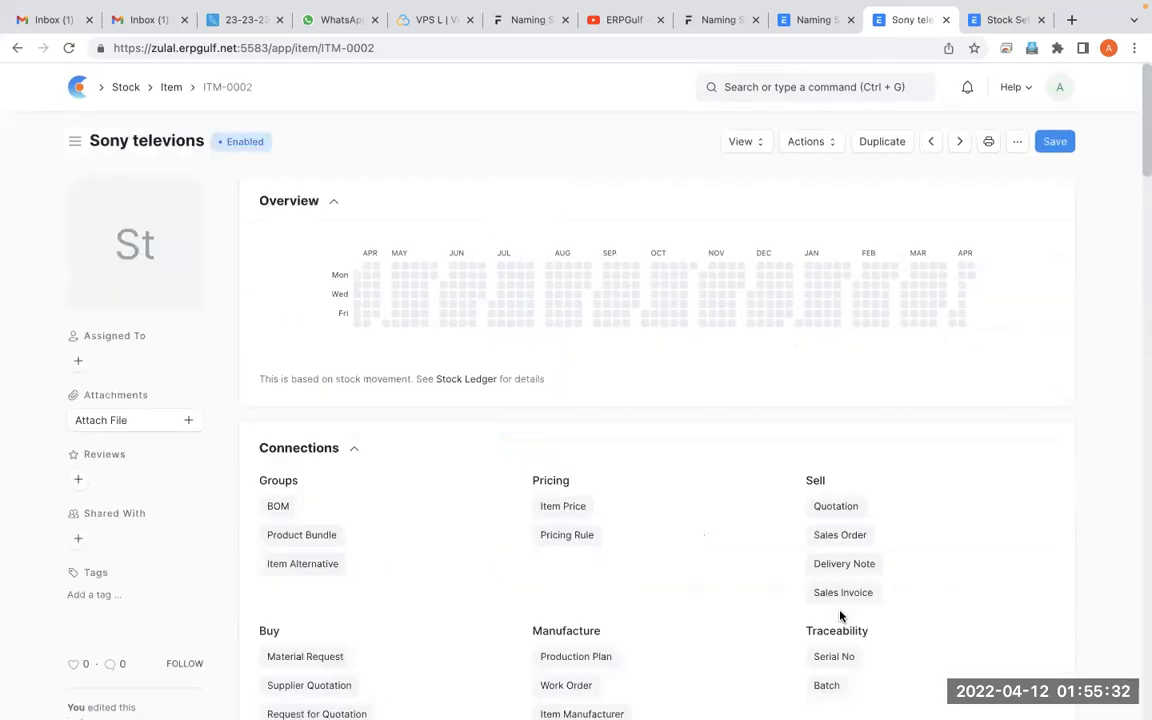
click(15, 55)
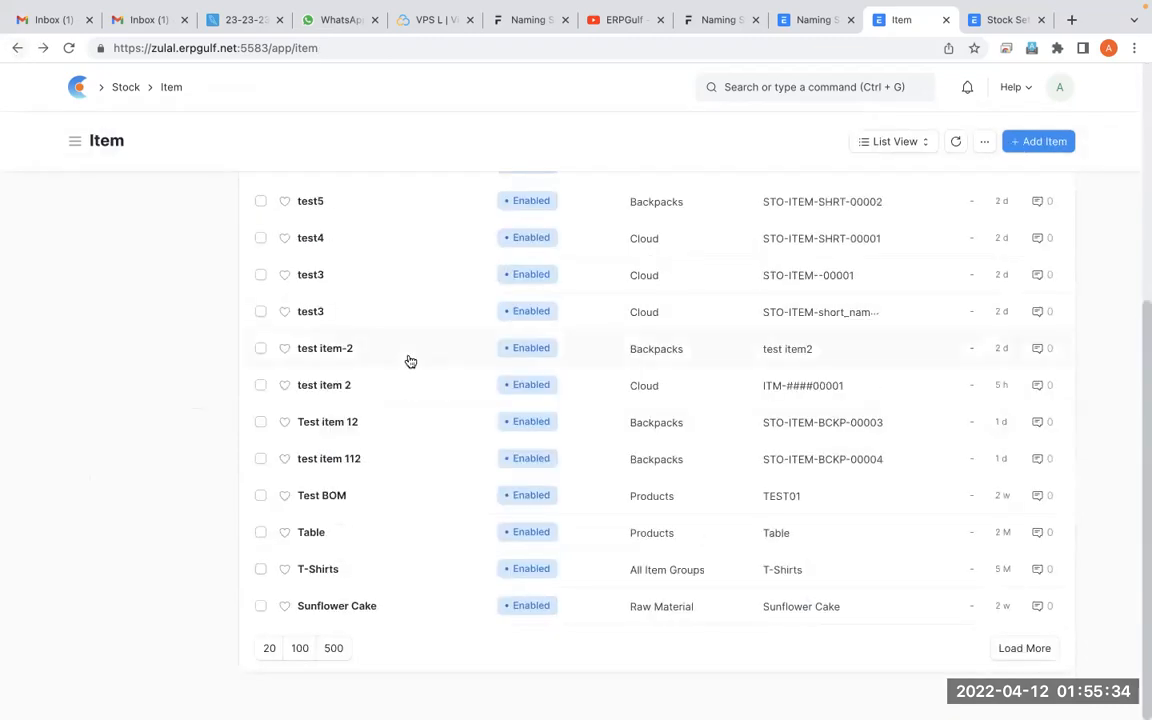
scroll(383, 617, up, 5)
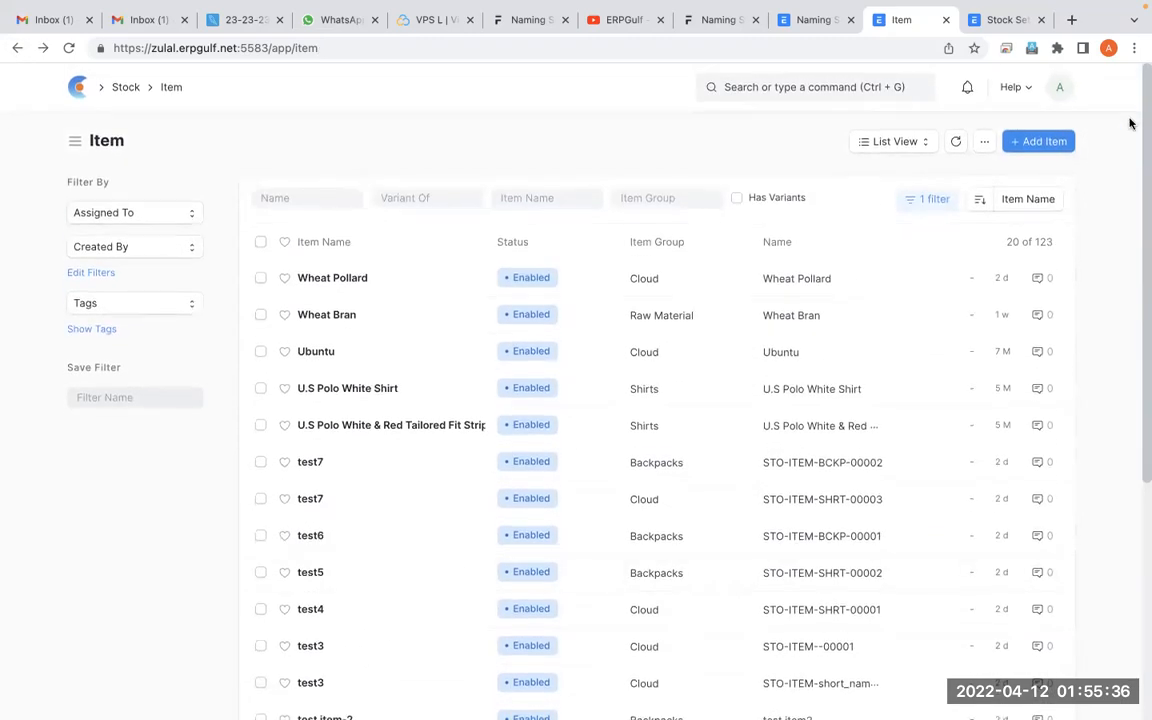
Check the Item Group field on a new item form, then insert .group- after the ITM- prefix in the Item naming series
click(1041, 145)
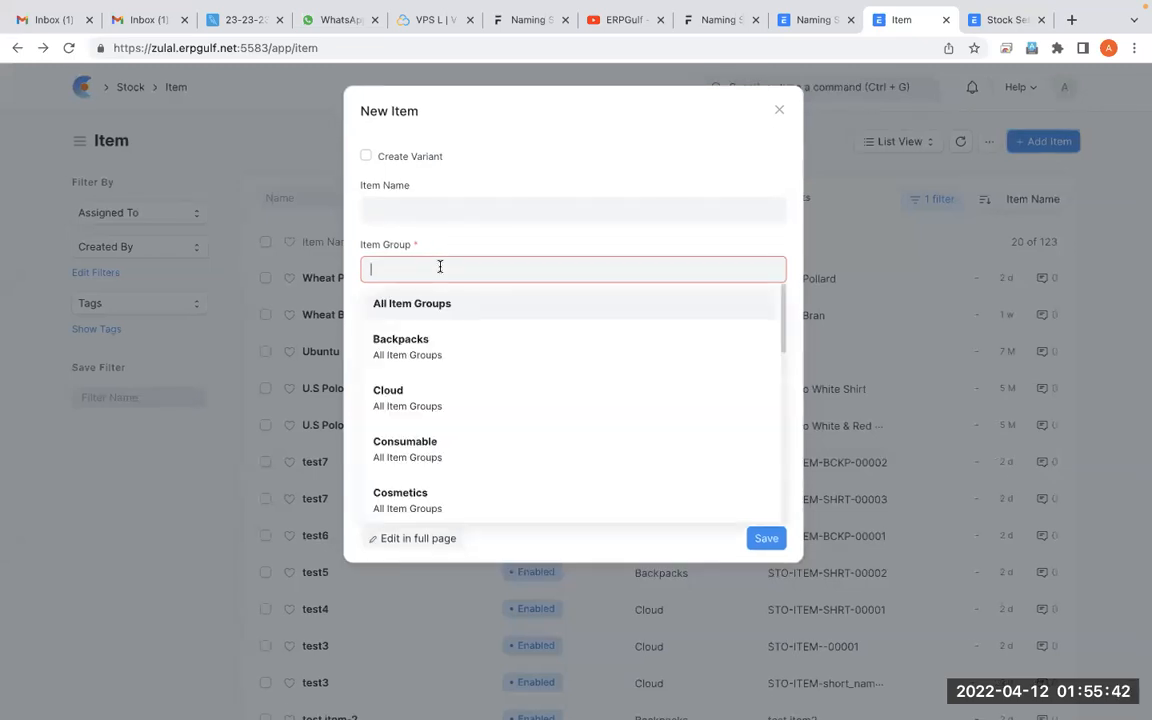
click(822, 20)
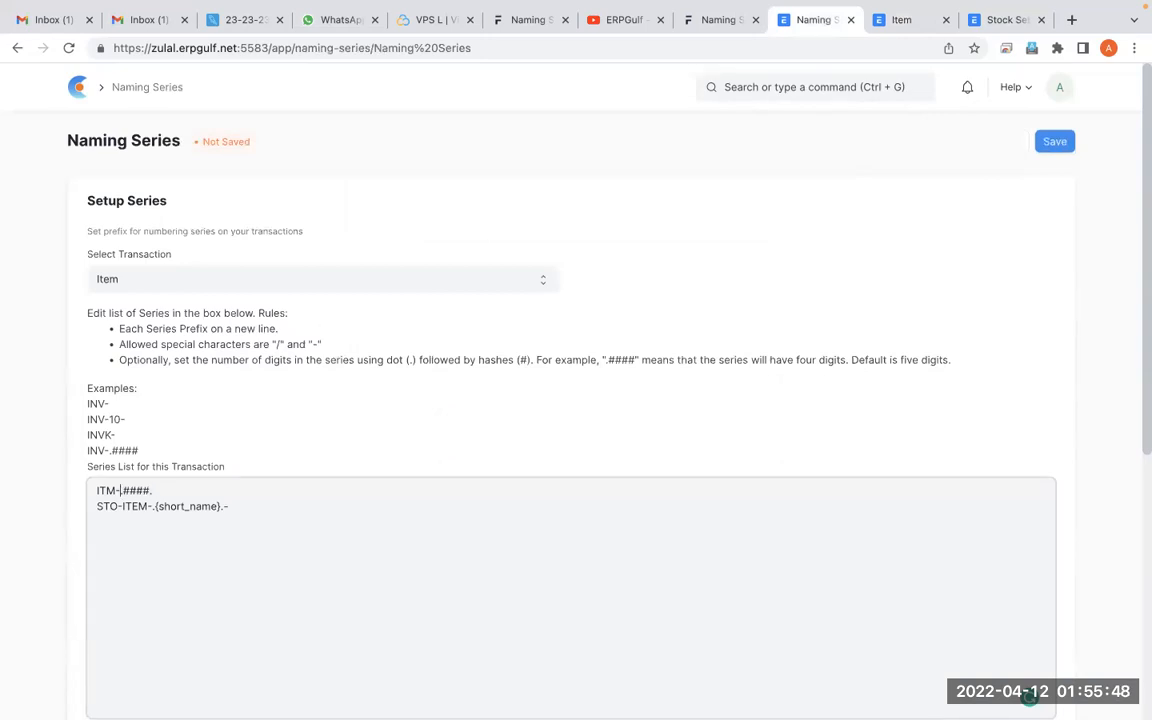
text(.group)
Discard the new item form, open Customize Form from the Wheat Pollard item and copy the field name item_group
click(900, 20)
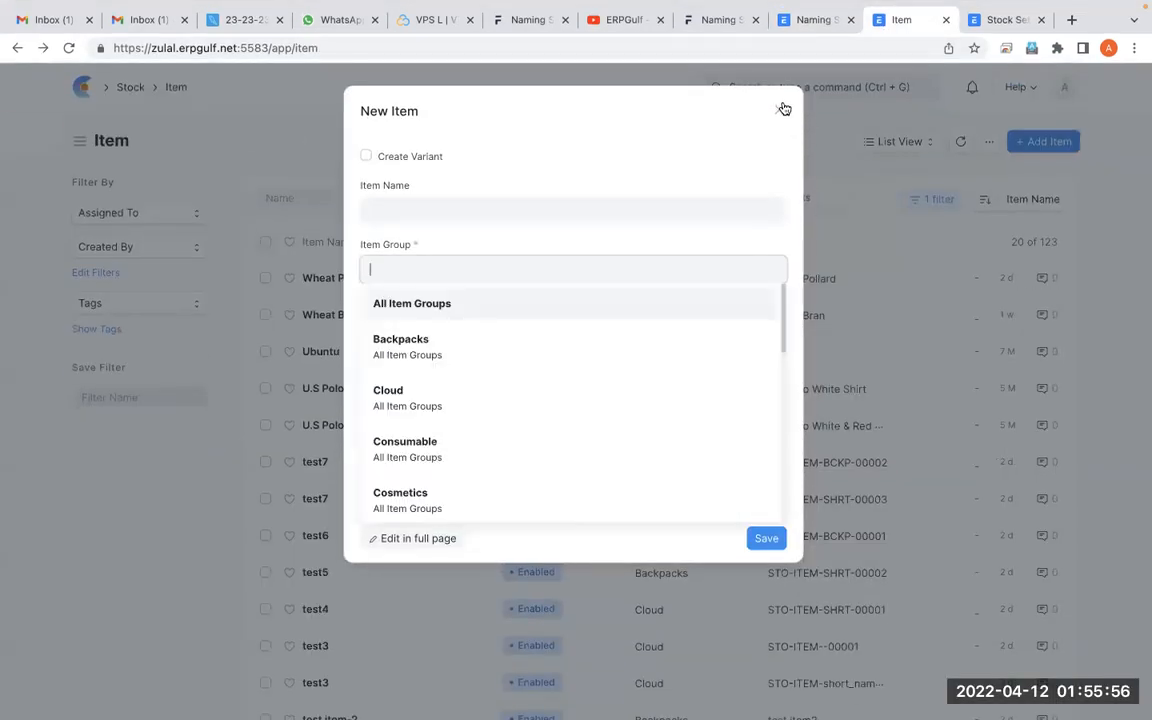
click(780, 109)
click(345, 283)
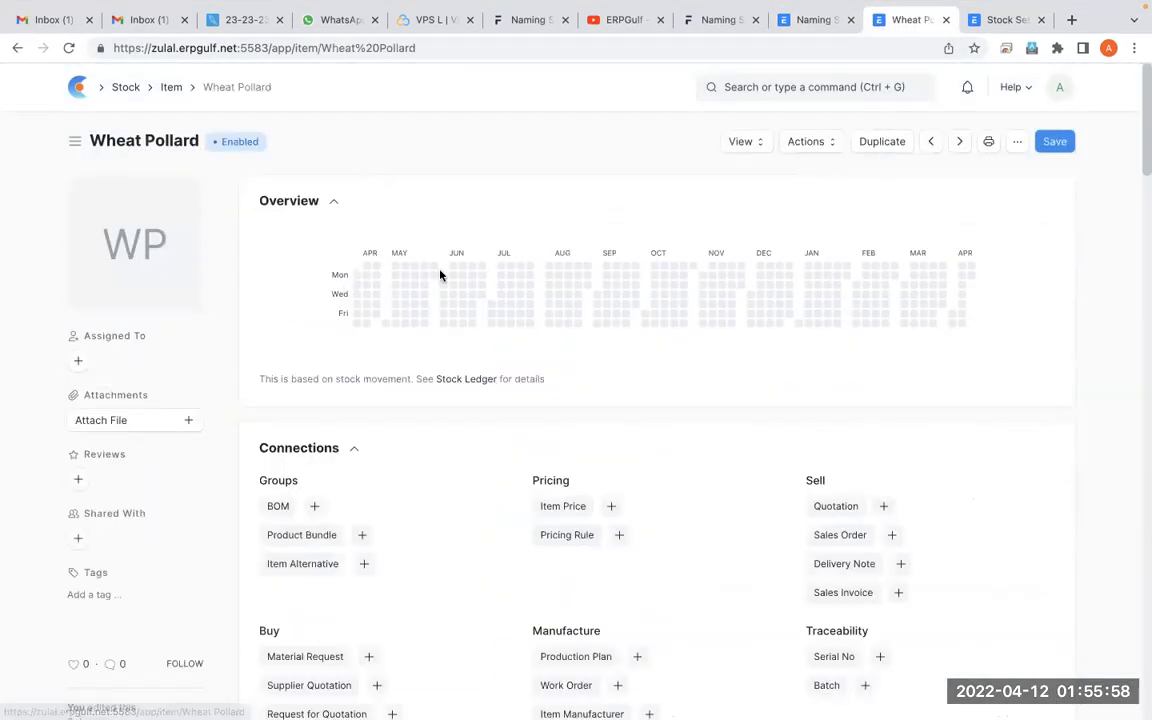
click(1017, 143)
click(906, 428)
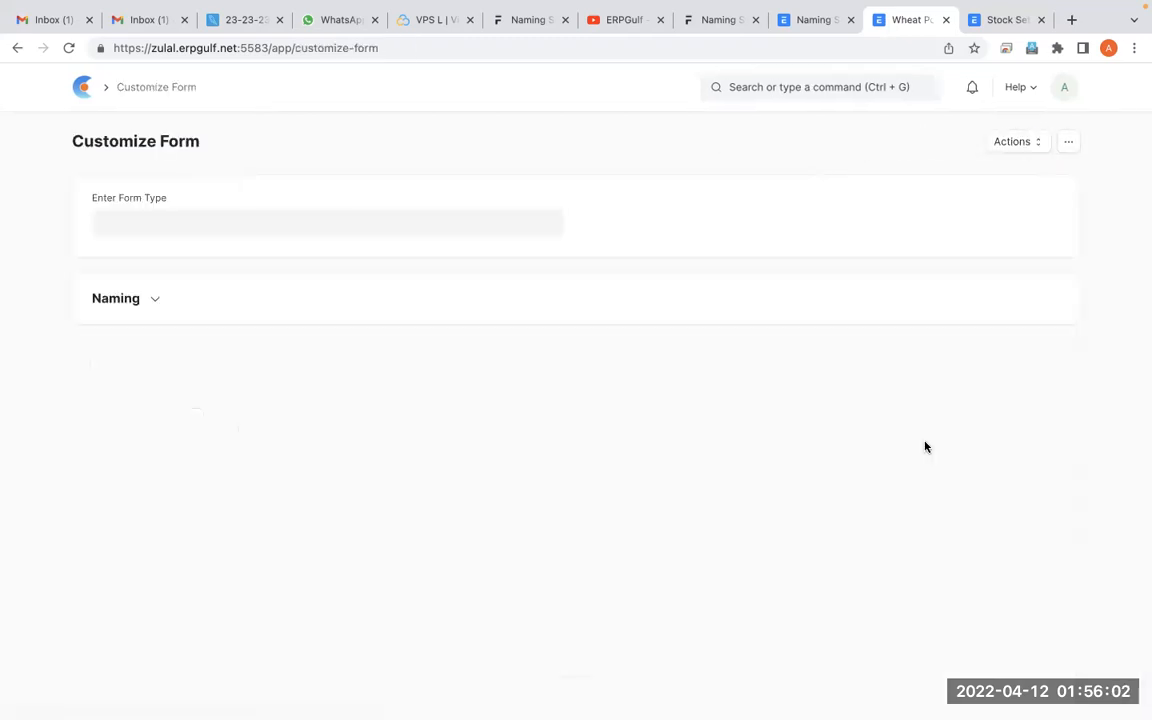
scroll(925, 447, down, 3)
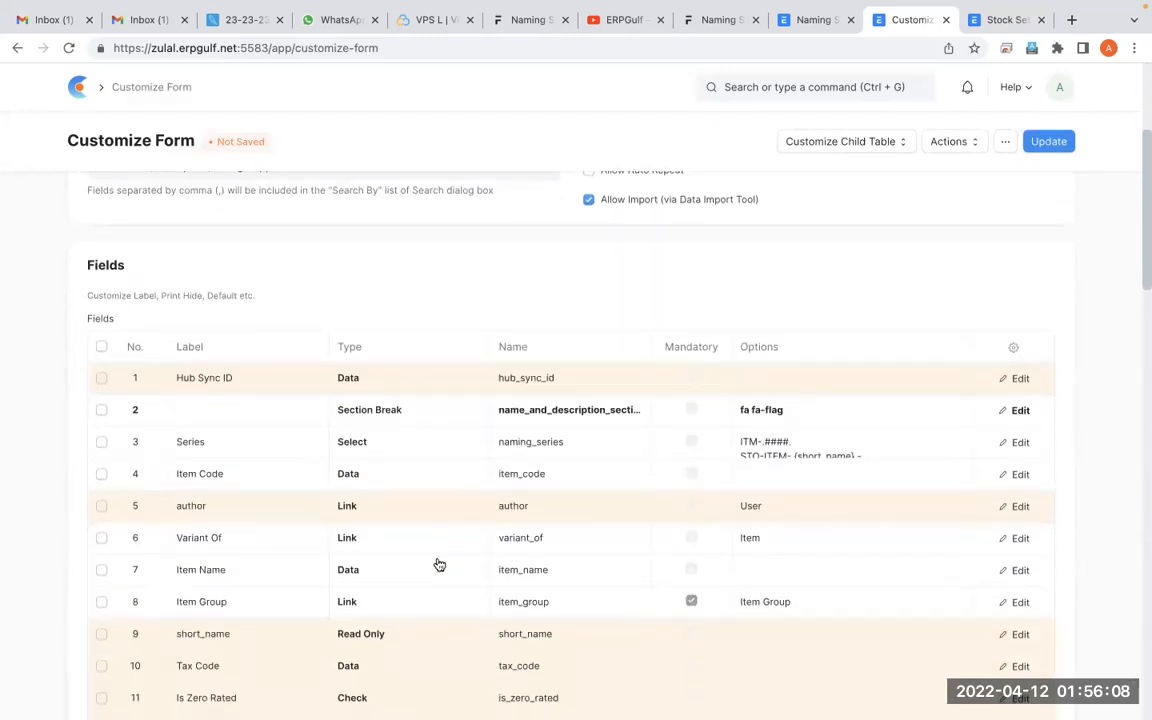
scroll(439, 565, down, 1)
scroll(439, 565, down, 1)
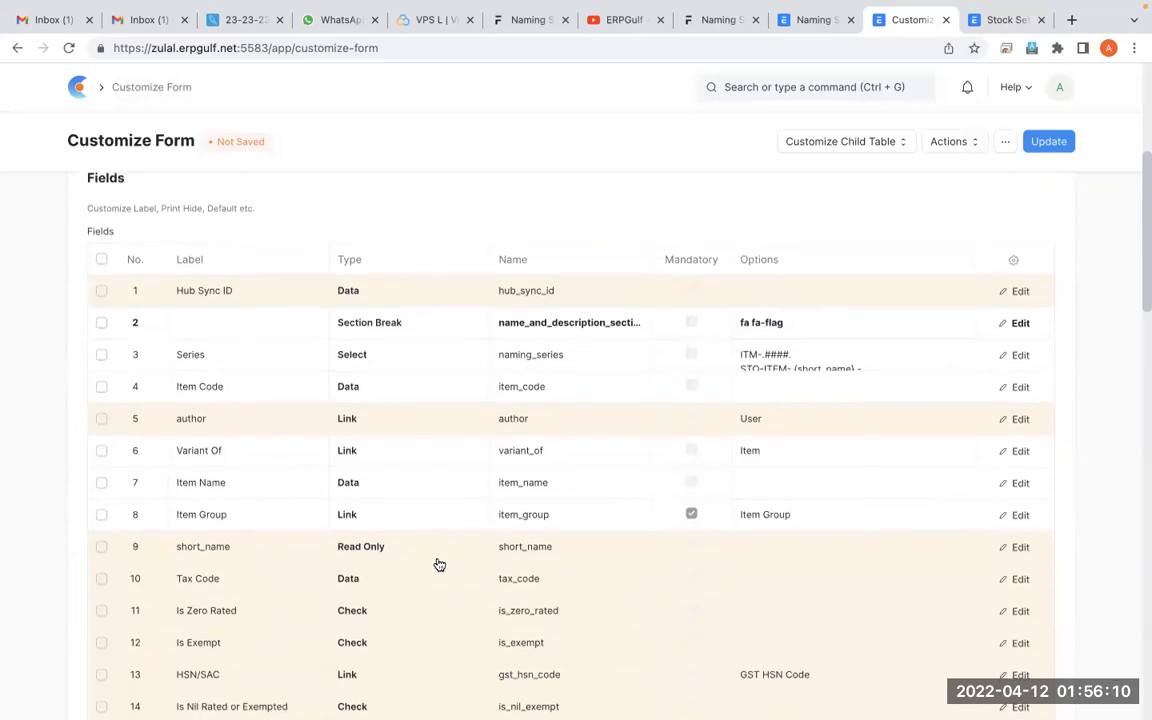
click(600, 520)
double_click(600, 520)
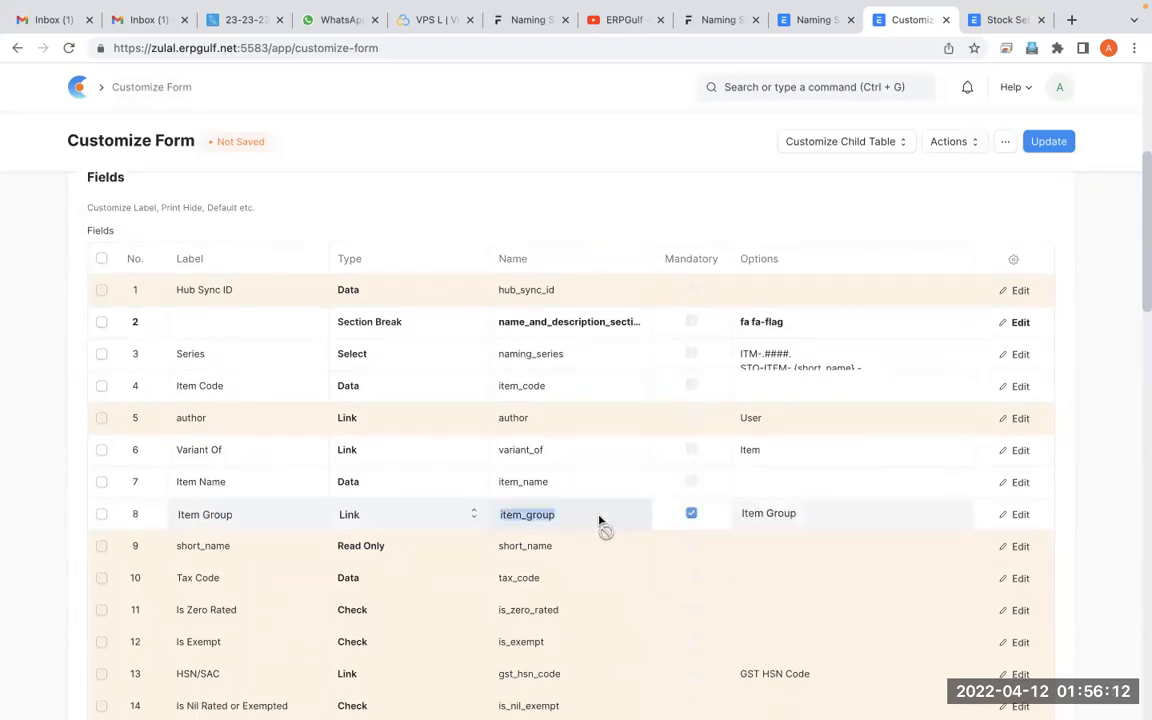
Replace group with item_group so the Item series reads ITM-.item_group-.####., then save and update the series list
click(825, 24)
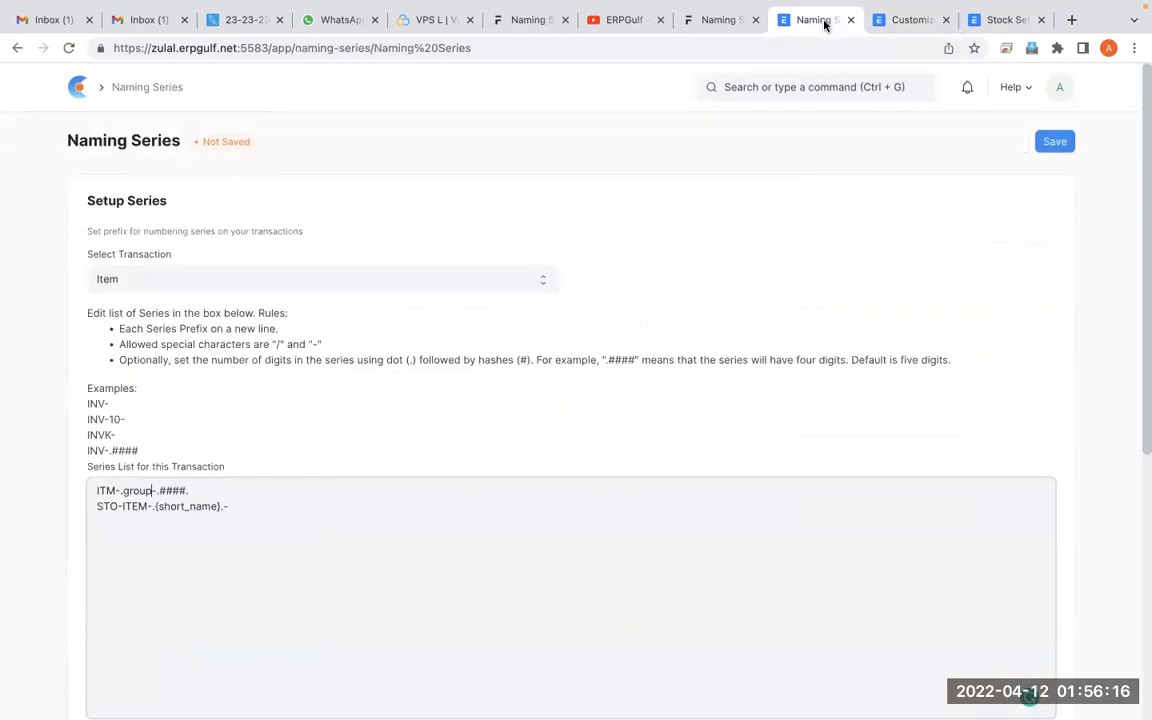
double_click(137, 490)
text(item_group)
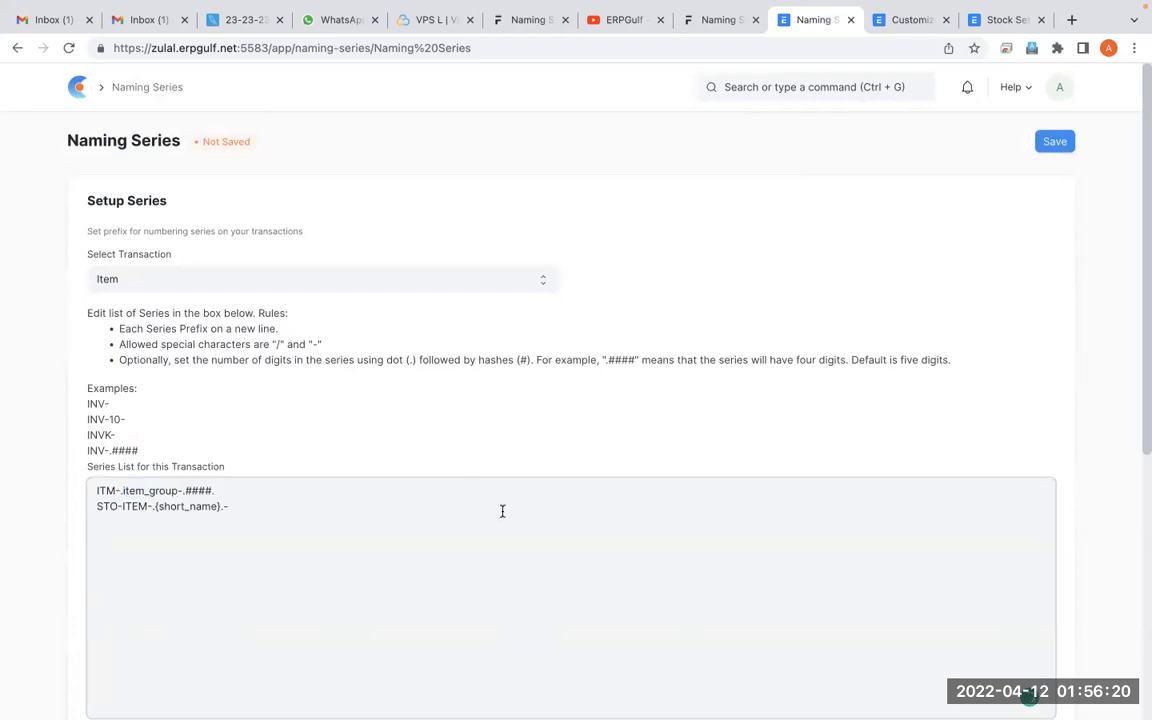
click(1062, 142)
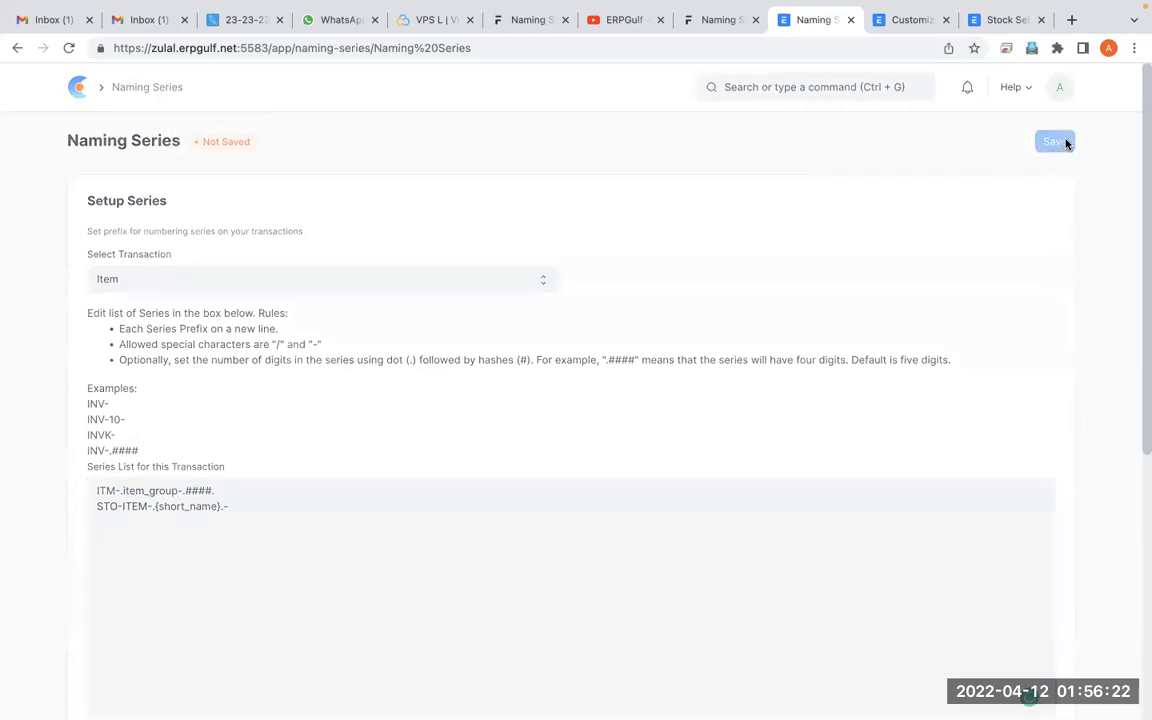
scroll(787, 283, down, 3)
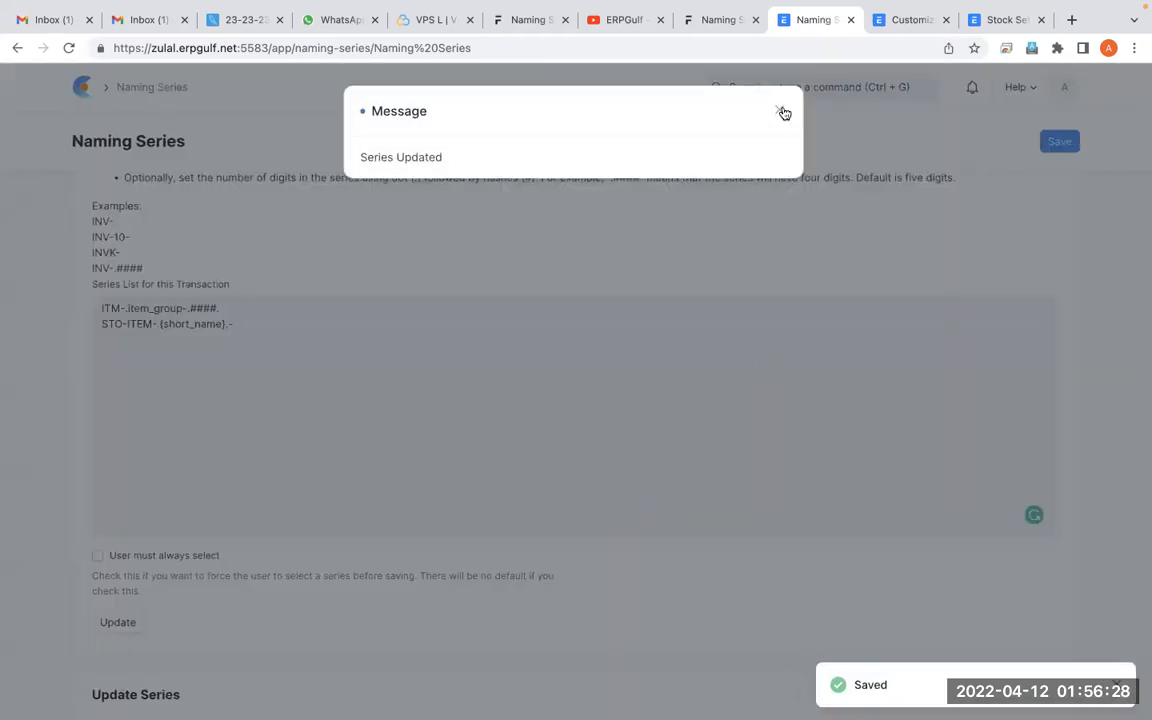
Dismiss the series message, leave the Customize Form page for the Item list and reload it
click(784, 112)
click(897, 22)
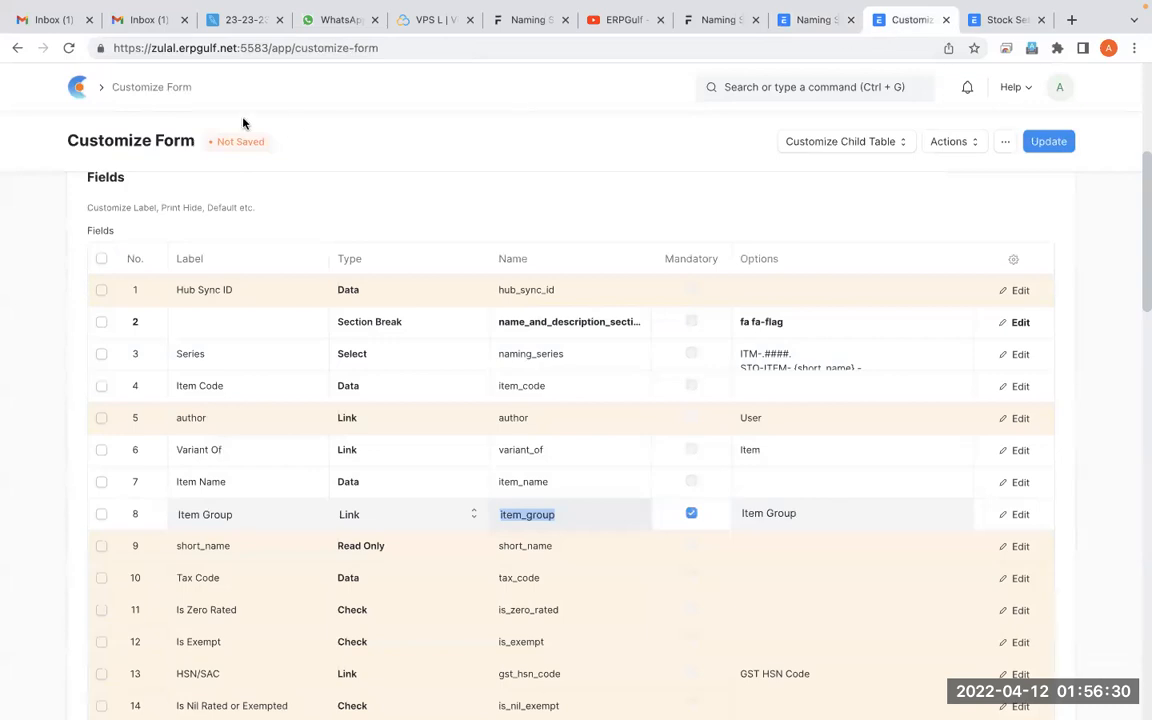
click(17, 48)
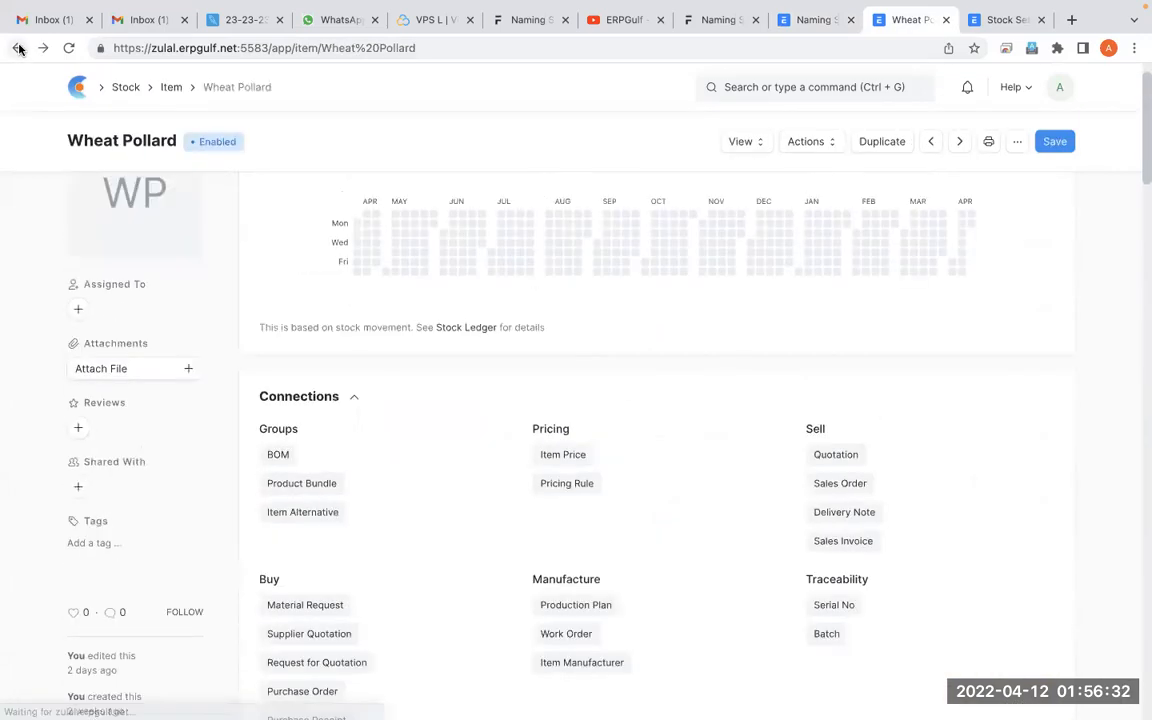
click(17, 48)
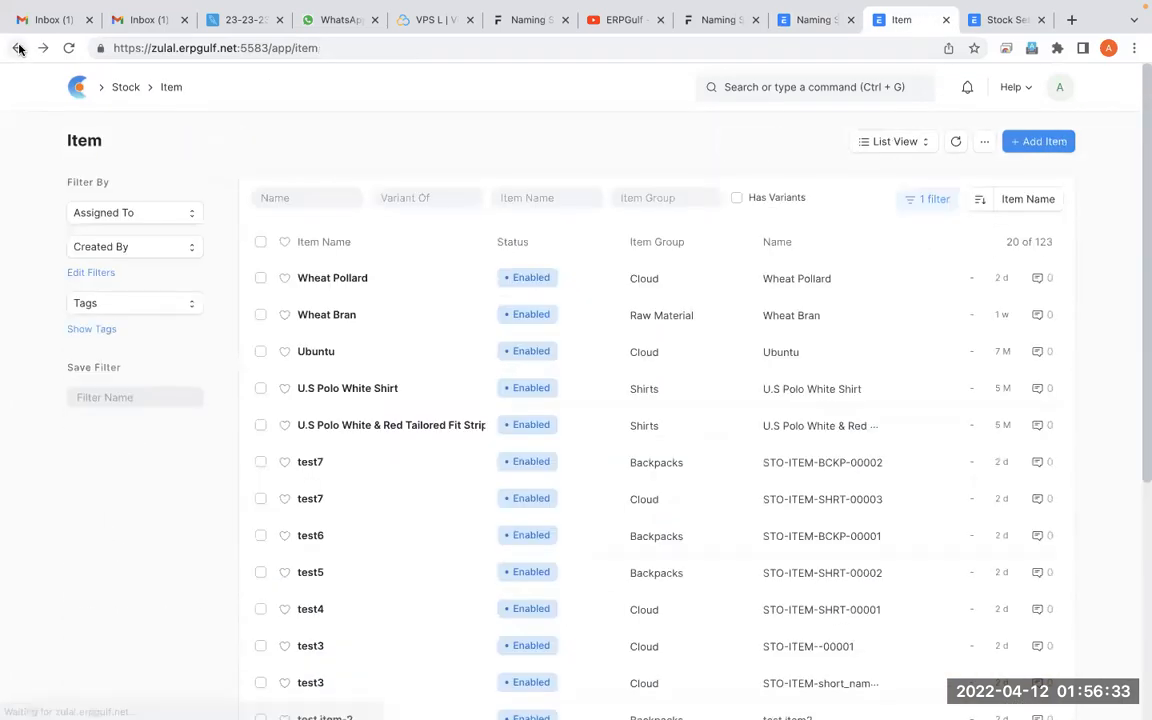
click(68, 49)
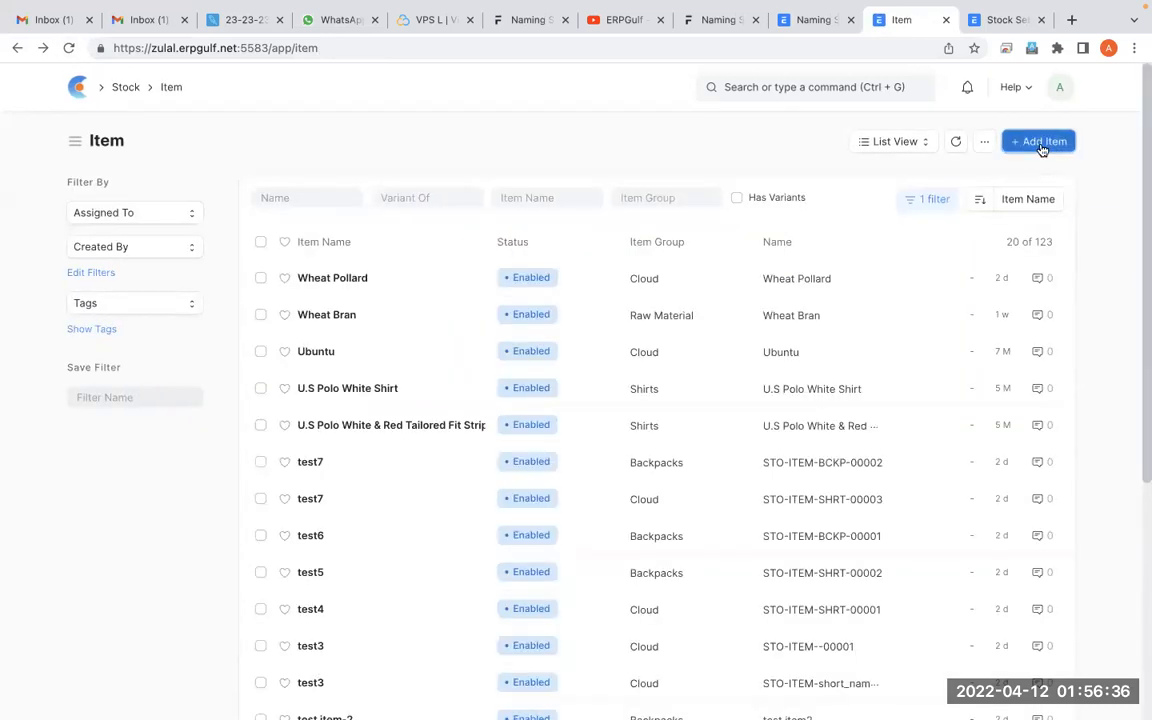
Create an item named Samsung Mobile in the Consumable item group, then search the Item list page for sam
click(1039, 141)
click(483, 210)
text(So)
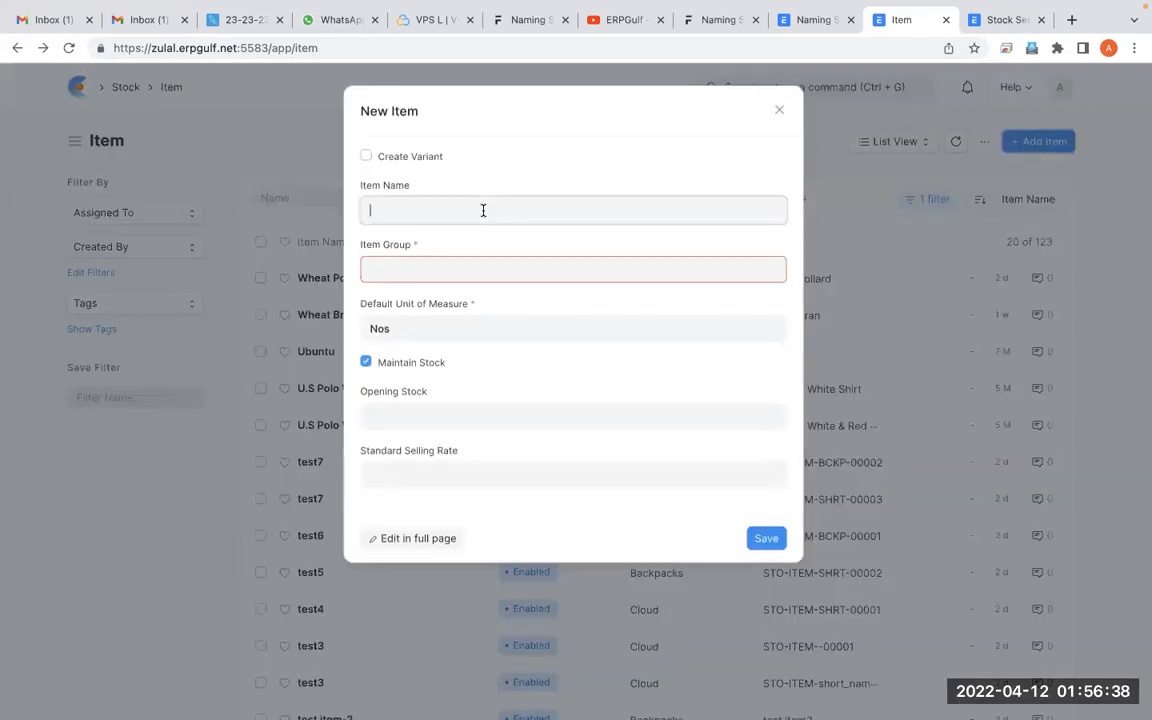
key(BackSpace)
key(BackSpace)
text(an)
key(BackSpace)
text(msung Mobile)
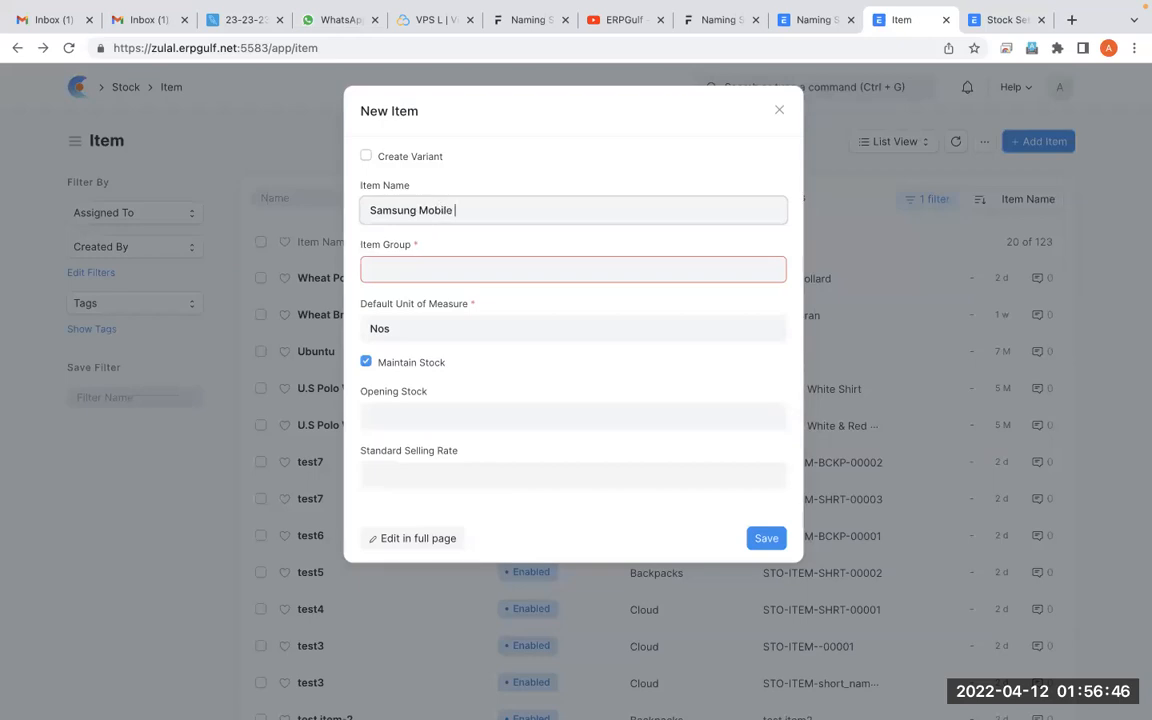
key(Tab)
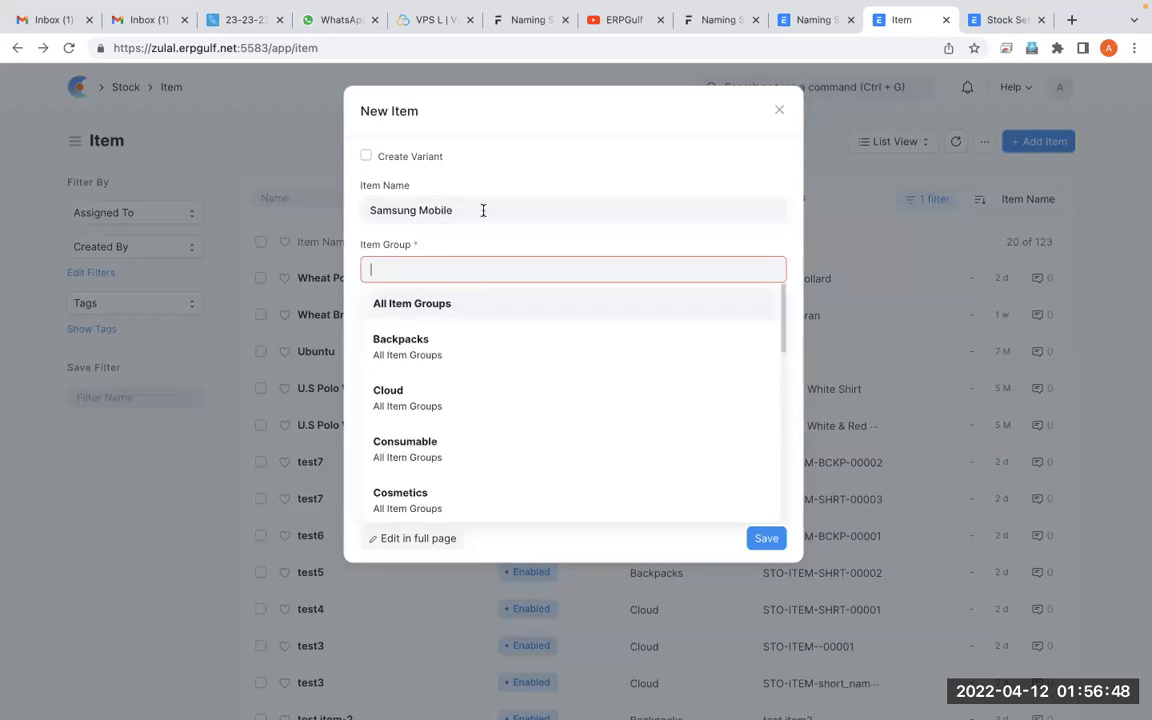
click(441, 444)
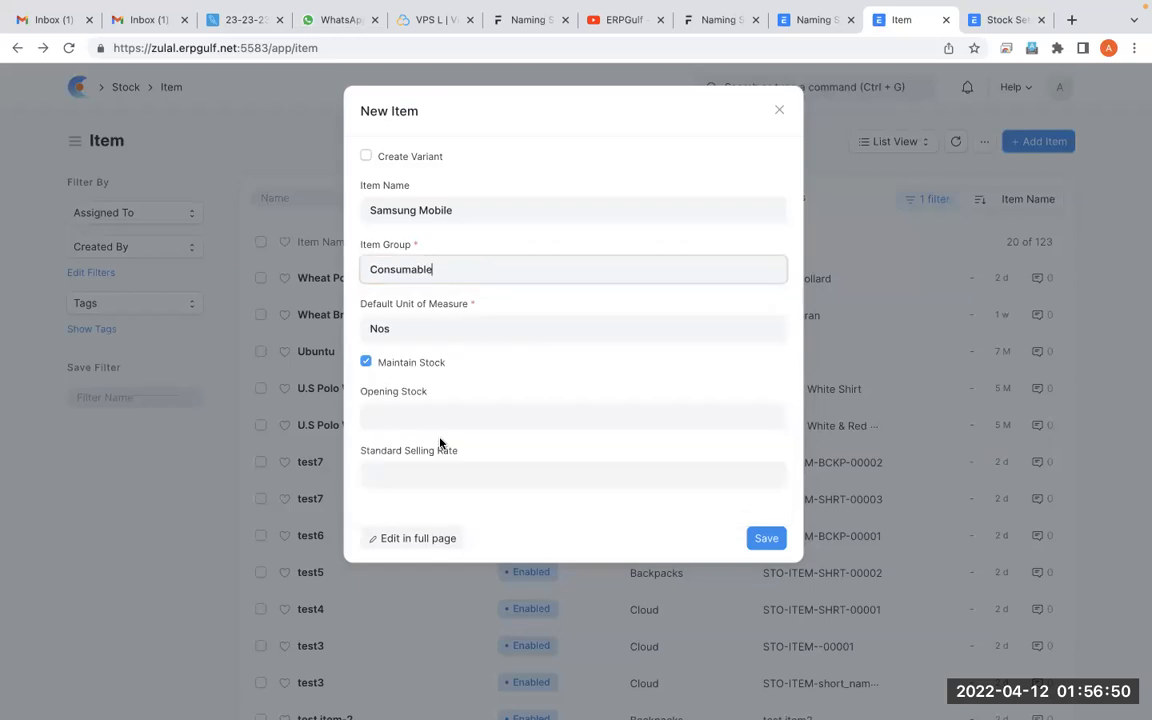
click(769, 539)
key(ctrl+f)
text(sam)
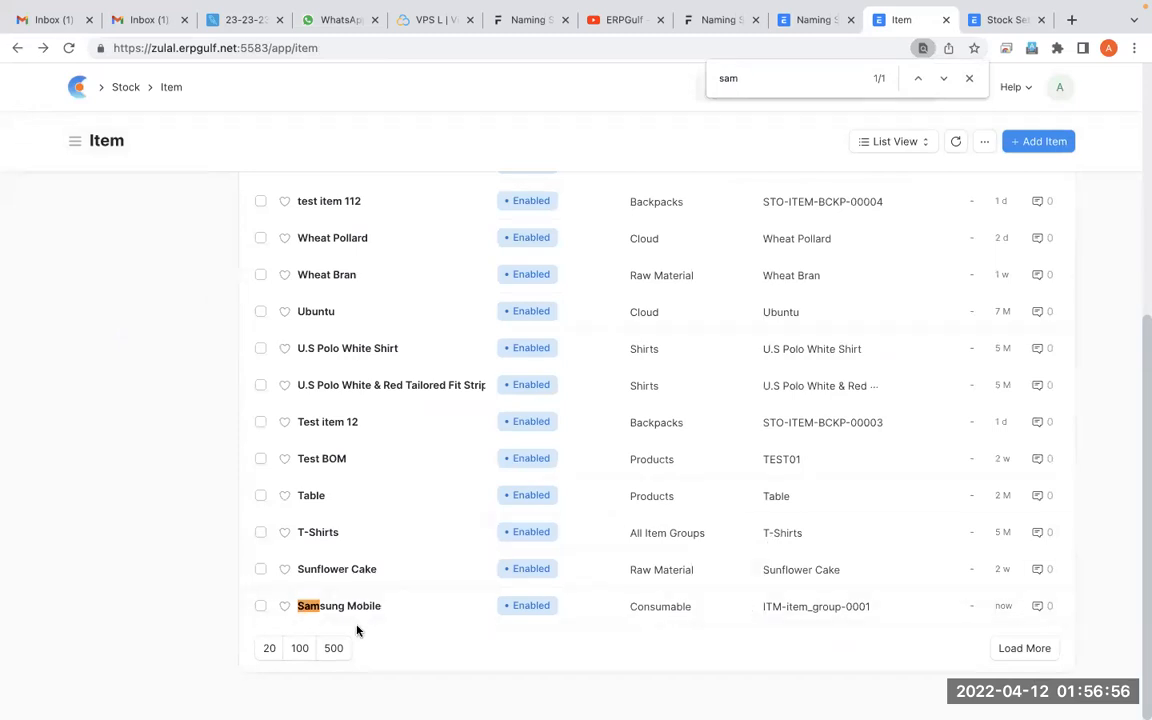
Add a dot after item_group so the Item series reads ITM-.item_group.-.####., then save and update the series list
click(812, 20)
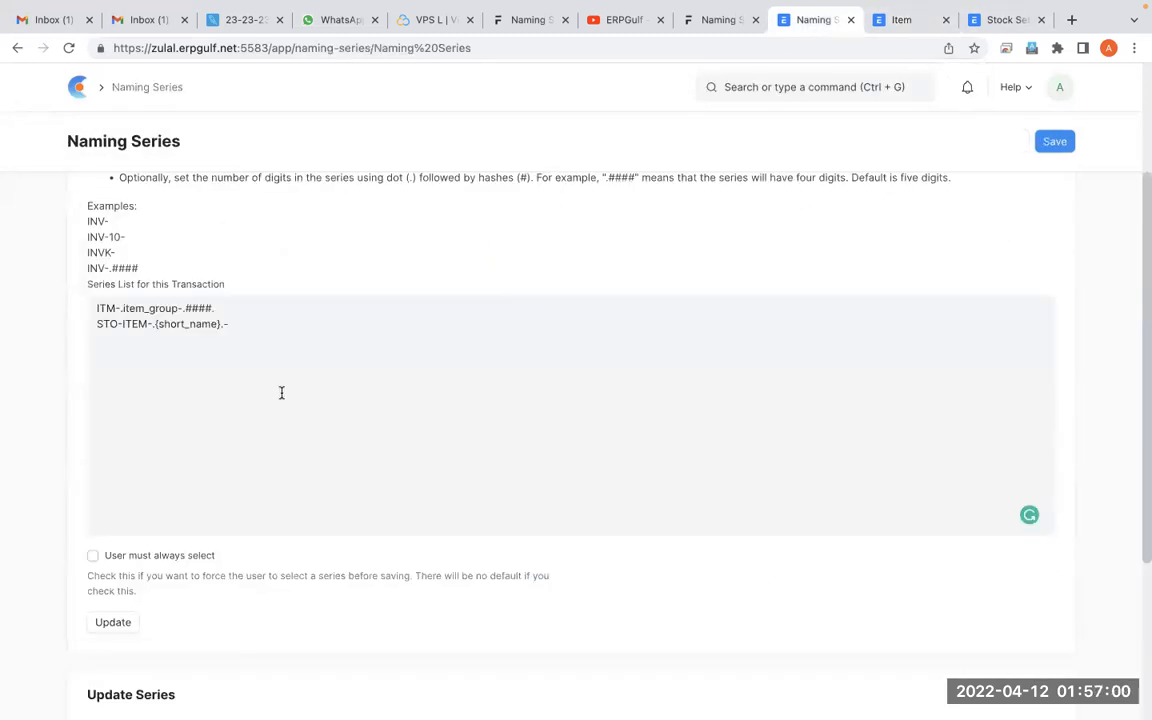
click(179, 308)
text(.)
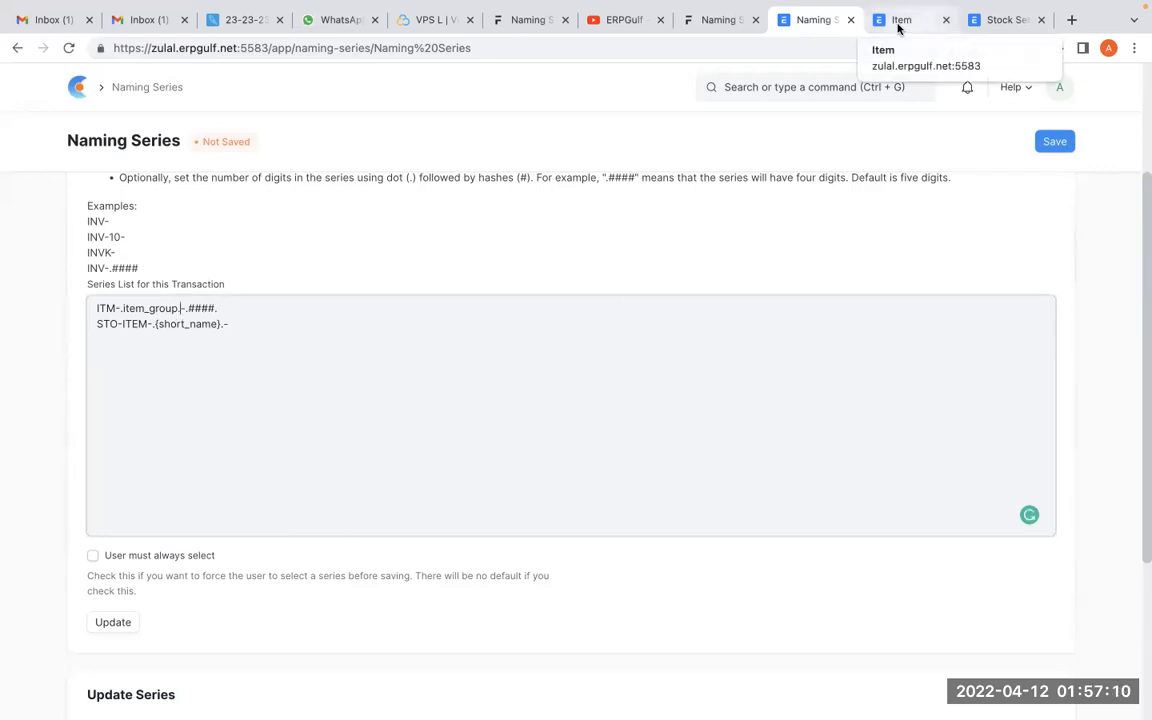
click(1065, 146)
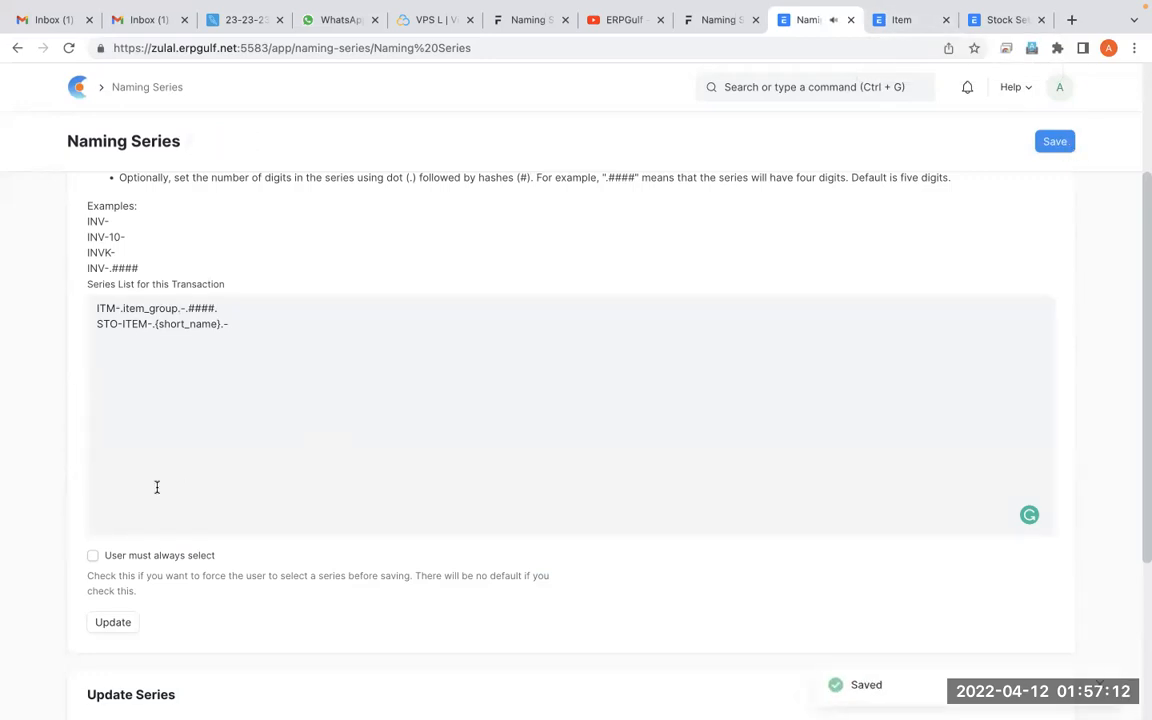
click(104, 630)
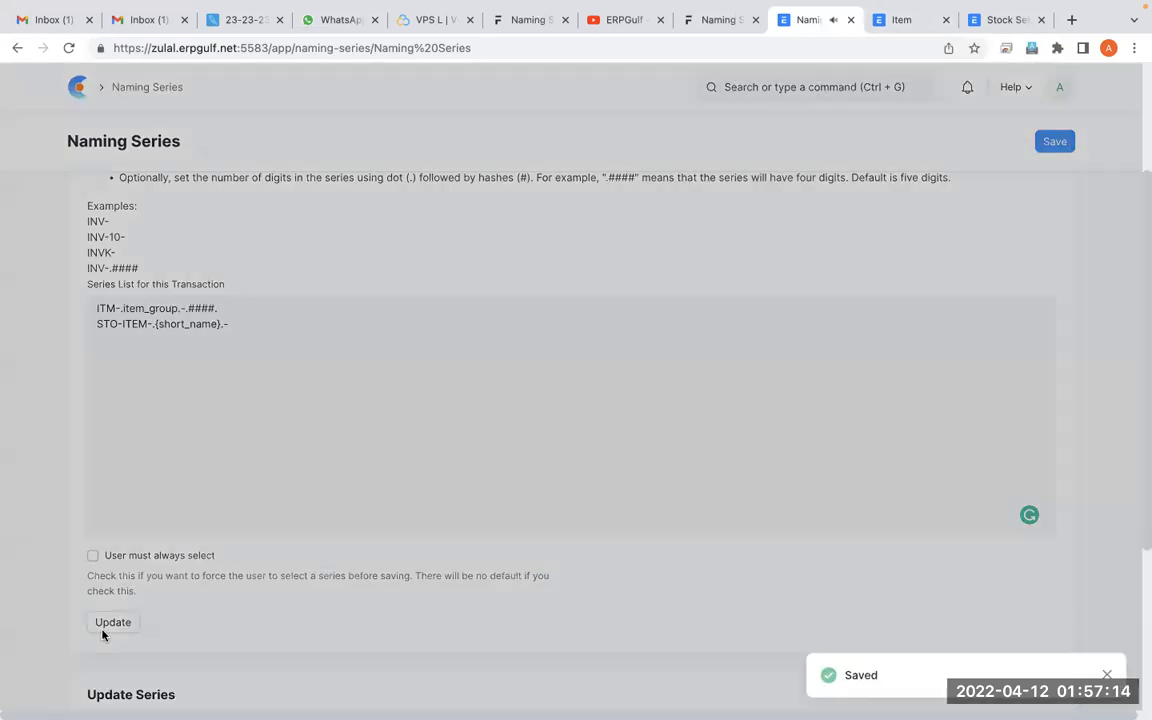
click(779, 112)
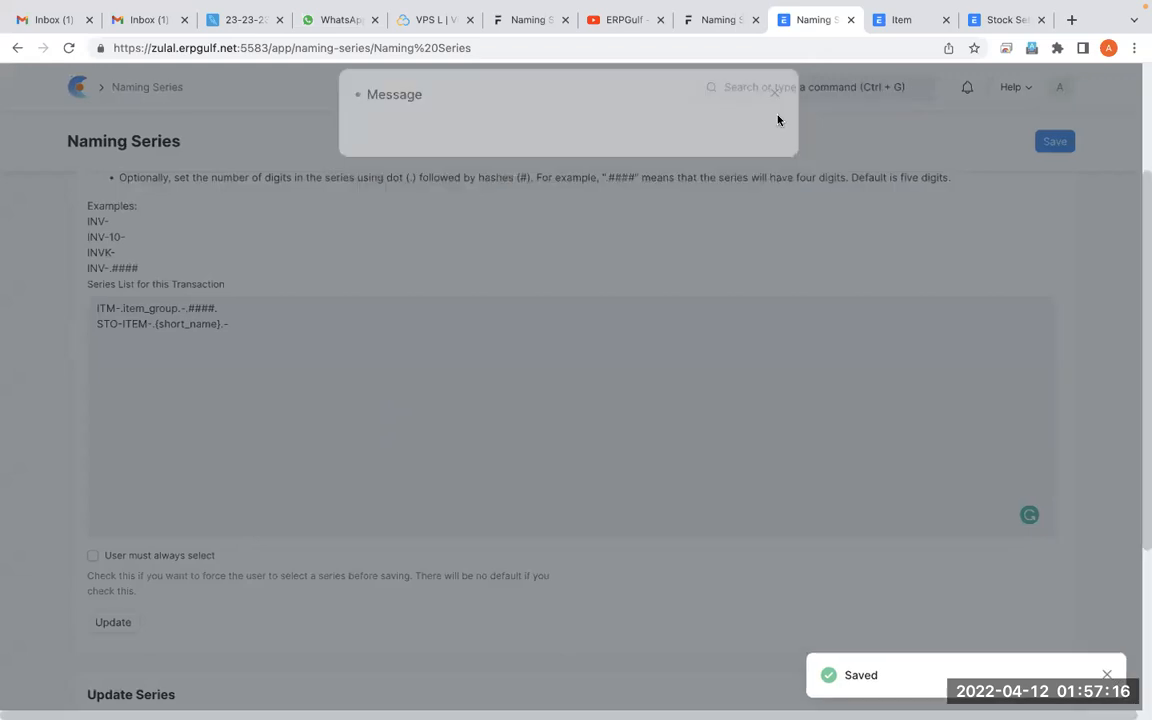
Reload the Item list and create an item named Nokia phone in the Cloud item group
click(910, 22)
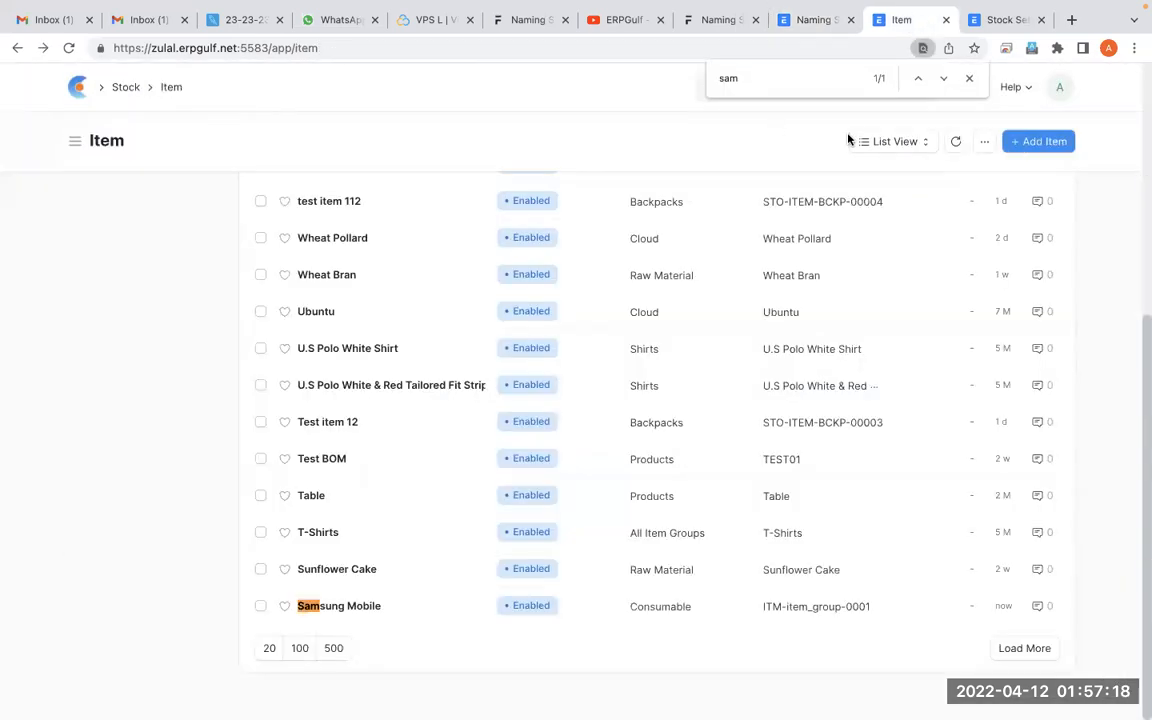
click(68, 48)
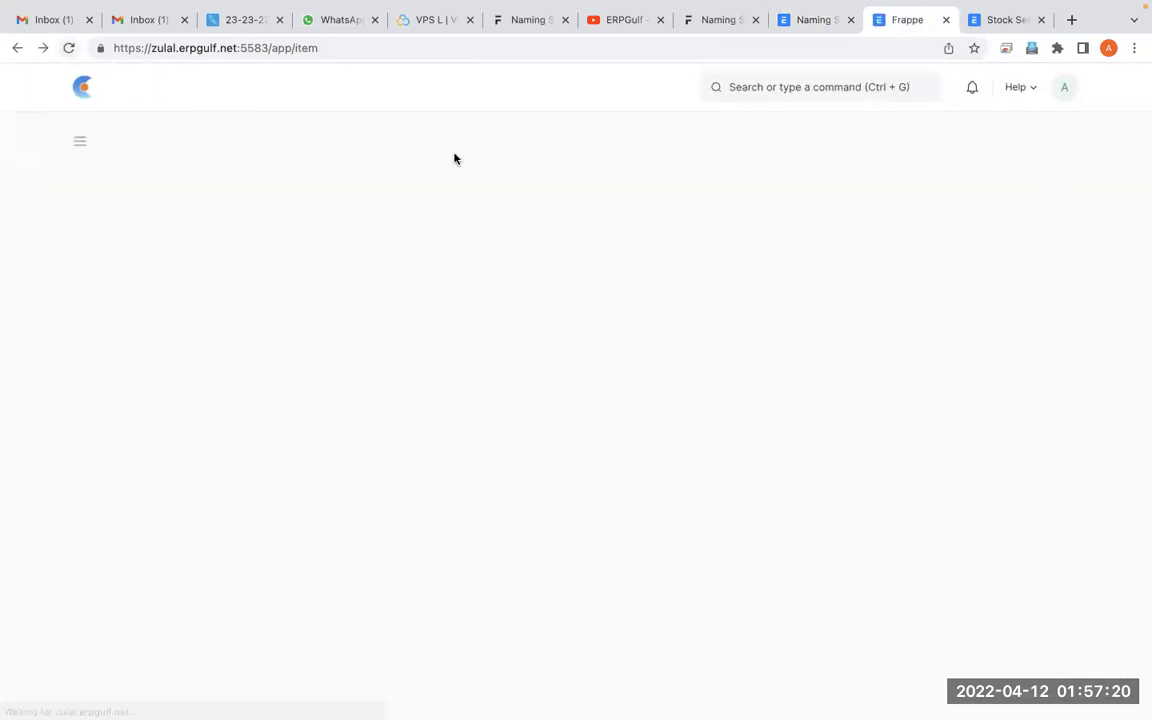
click(1040, 150)
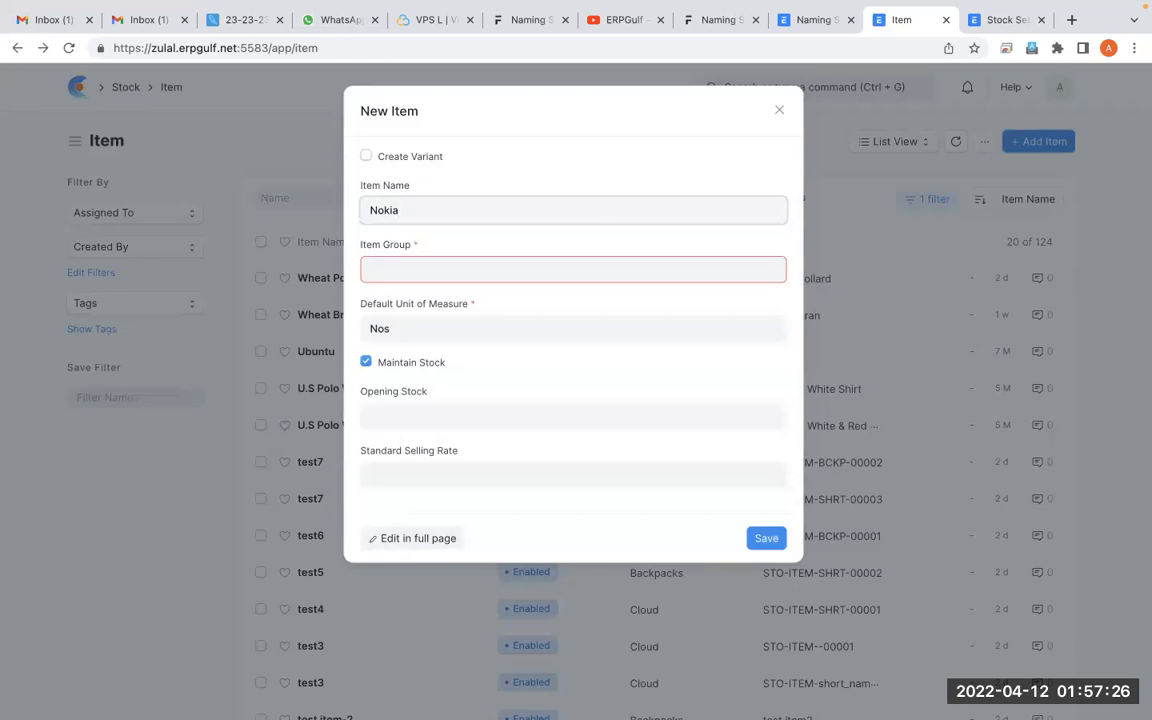
click(587, 267)
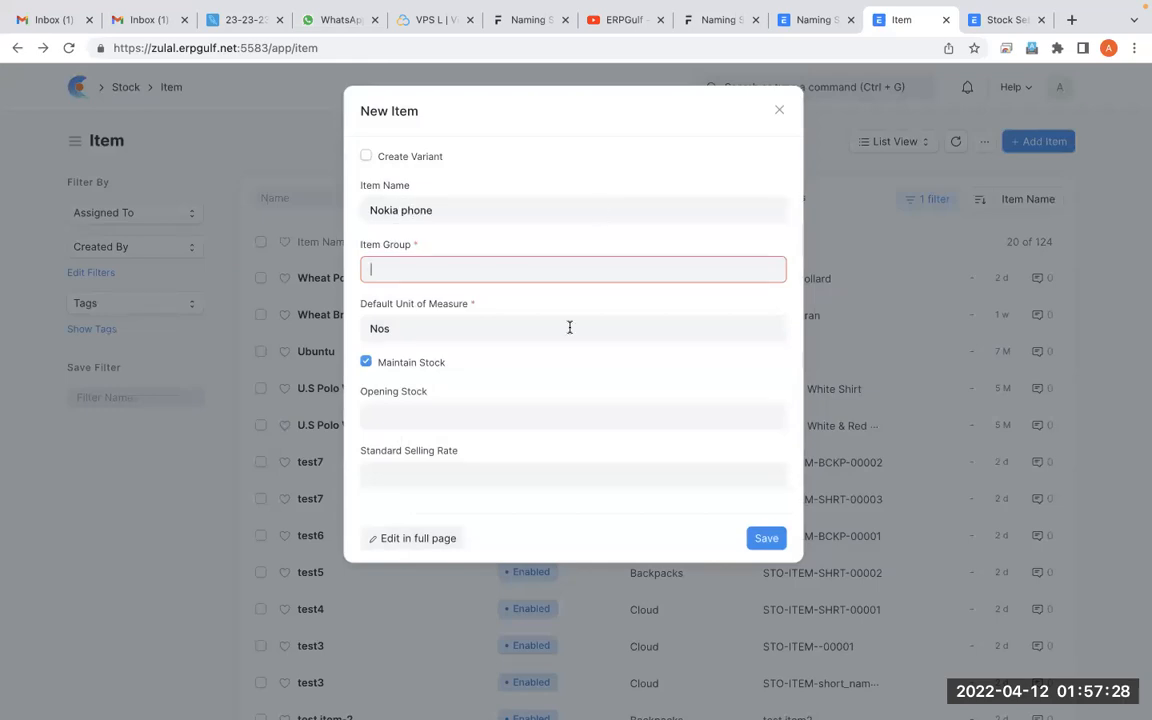
click(476, 391)
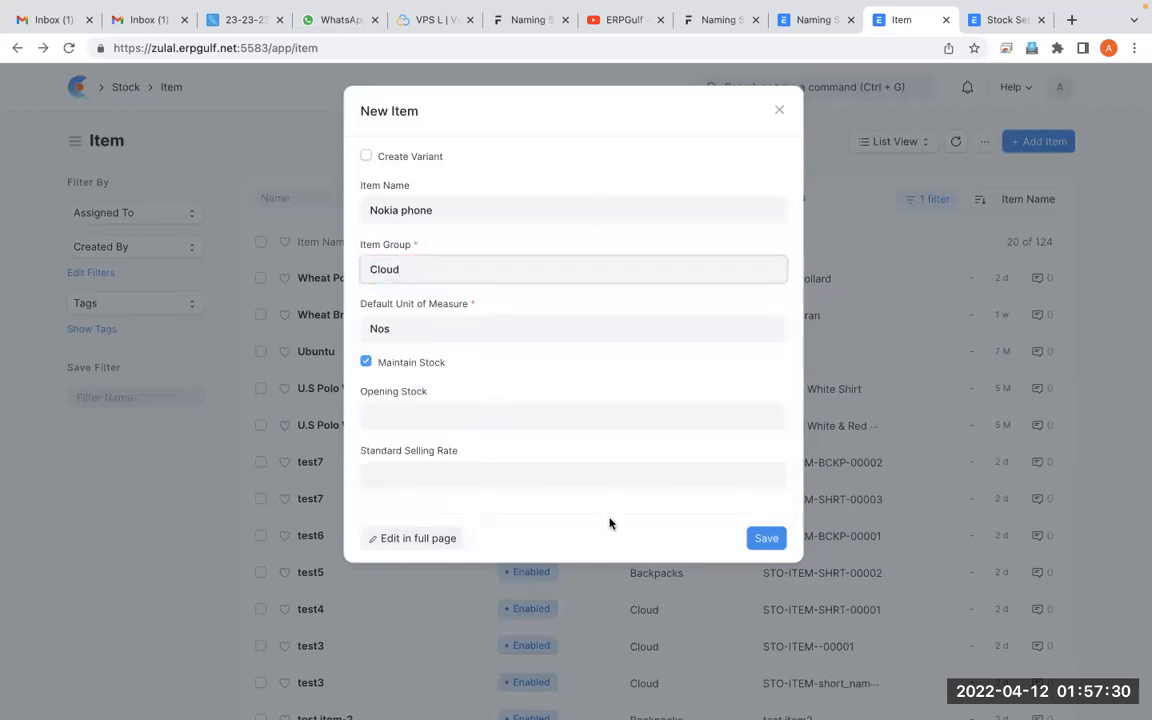
click(766, 538)
Find the Nokia phone item in the Item list, check its record's name and return to the list
scroll(773, 540, down, 1)
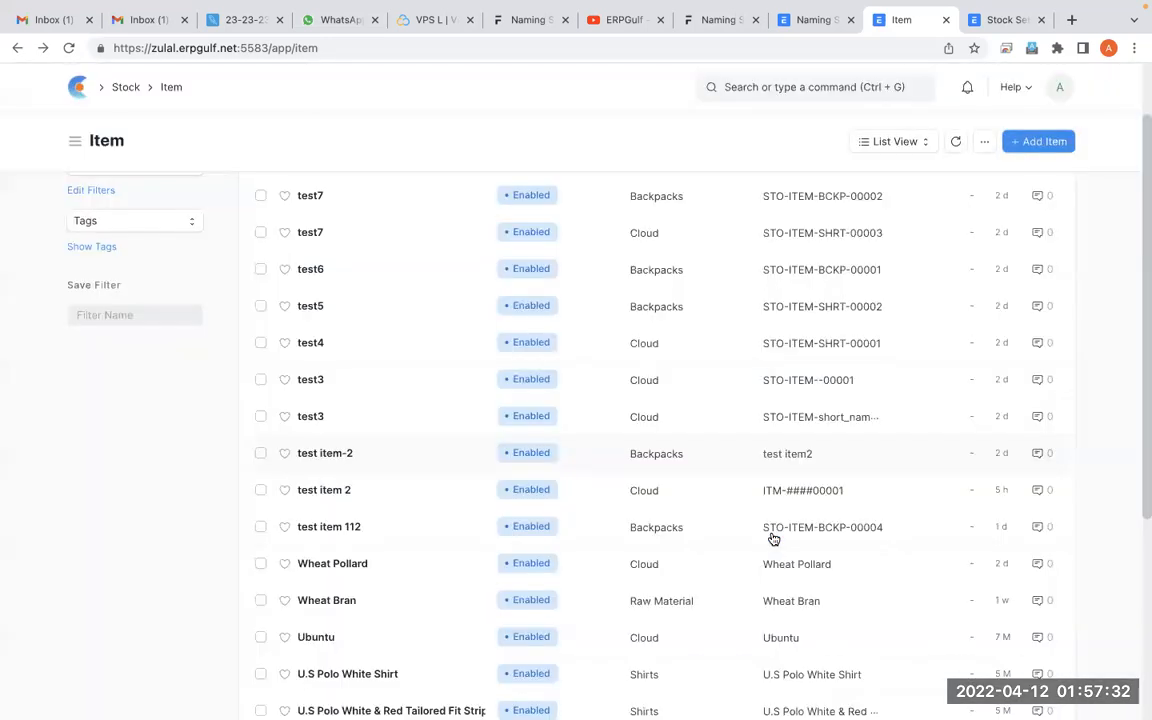
scroll(773, 540, down, 3)
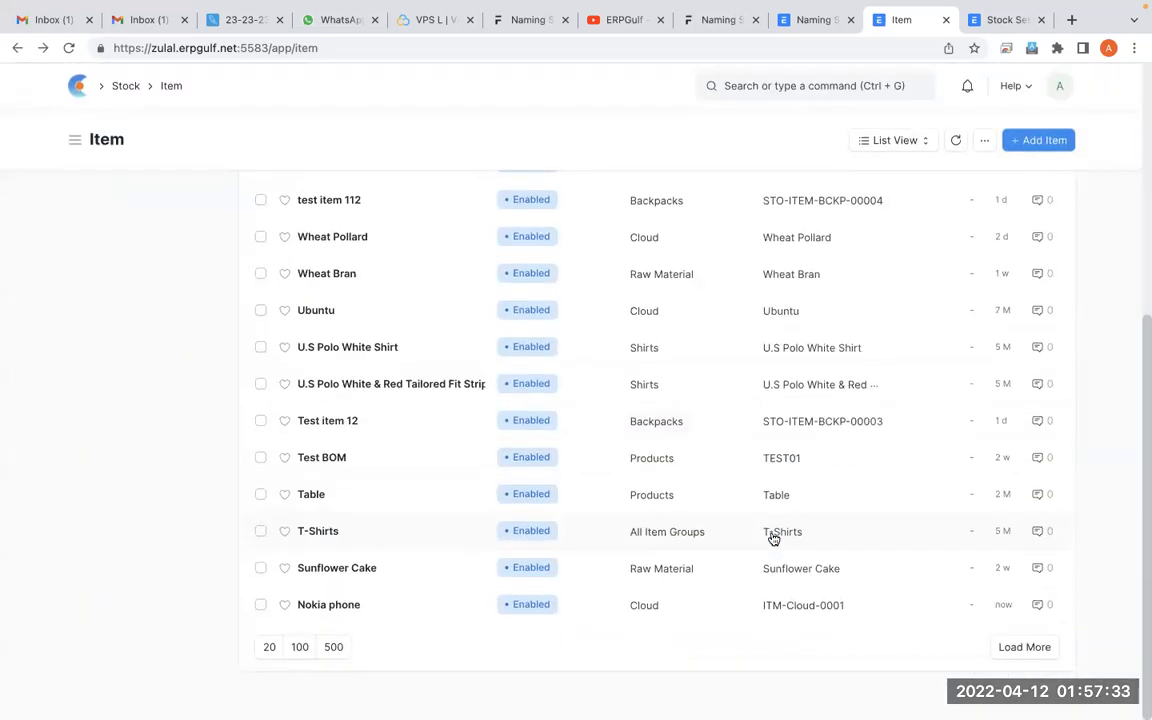
click(773, 603)
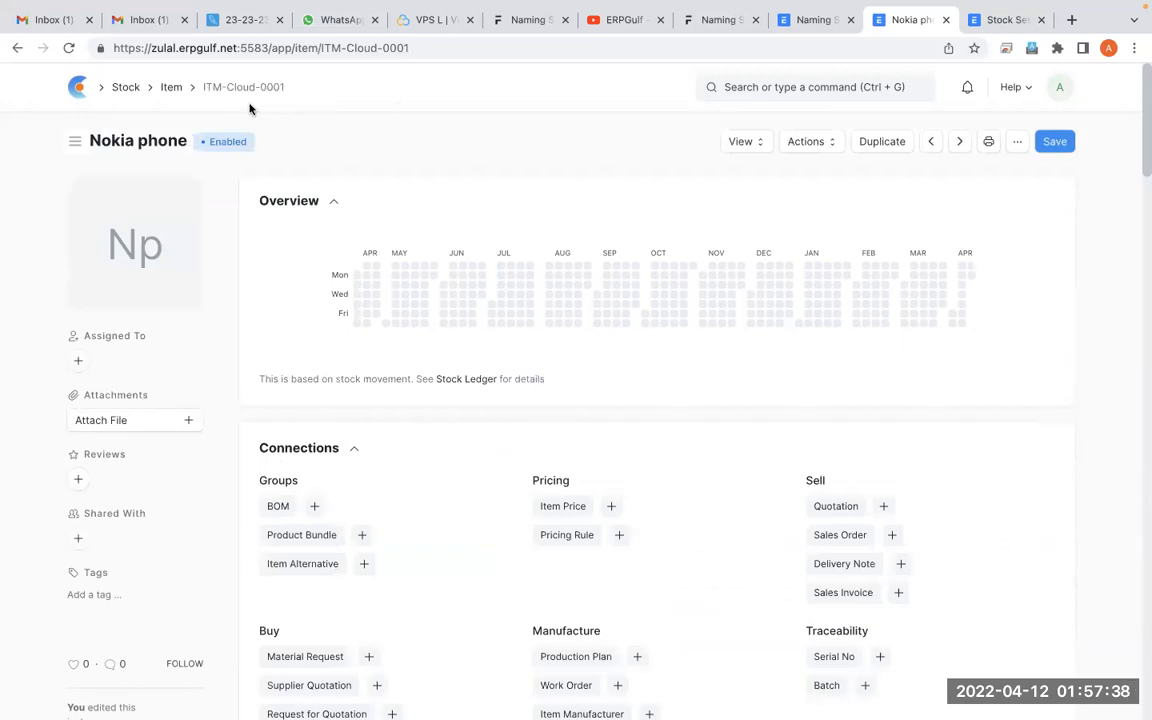
click(16, 48)
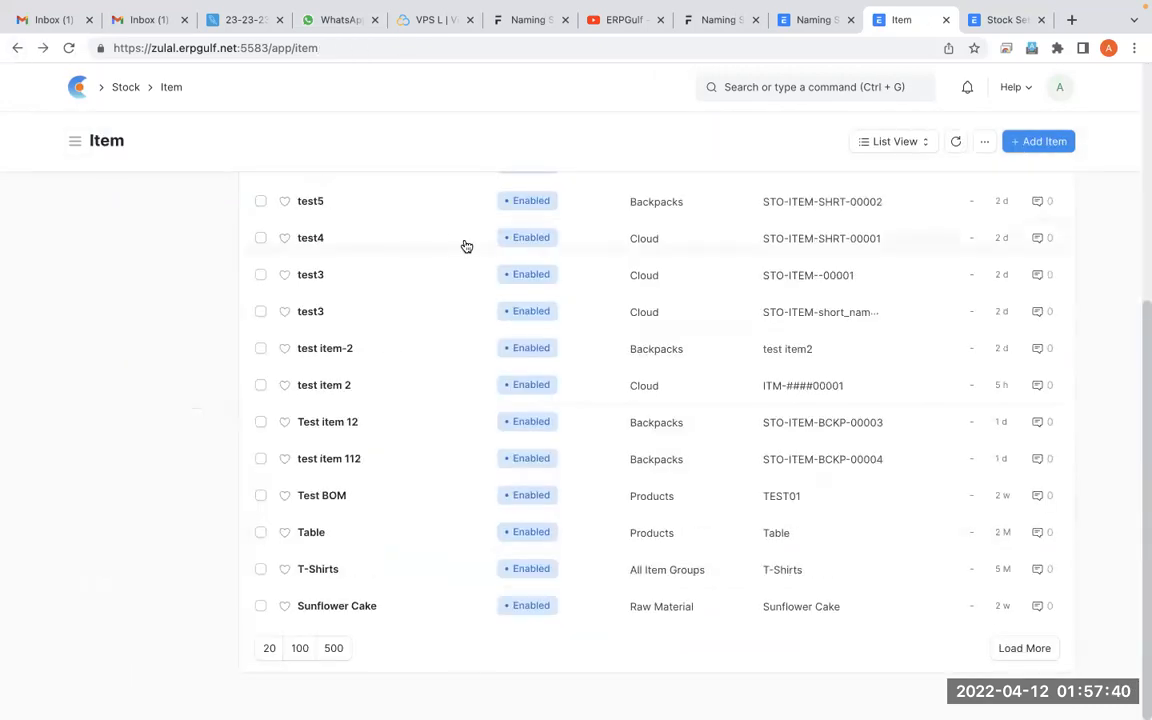
scroll(460, 455, up, 5)
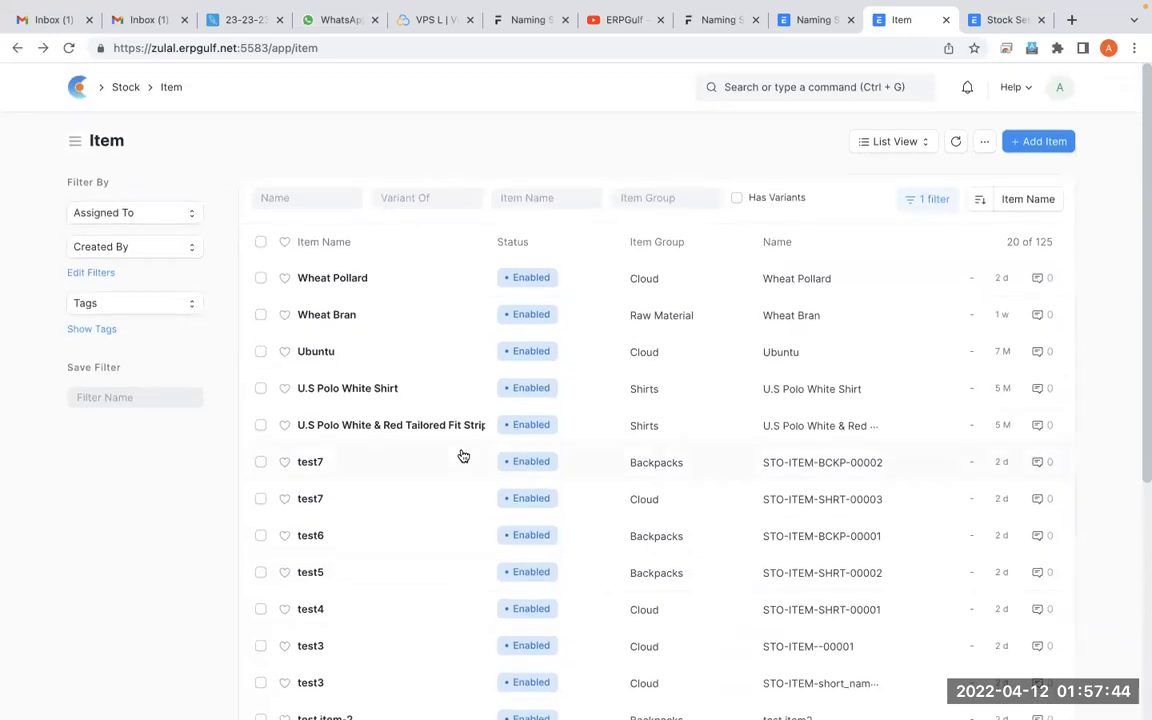
Search for item group, open the Cloud group from the Item Group Tree and examine its settings
click(772, 90)
text(item gou)
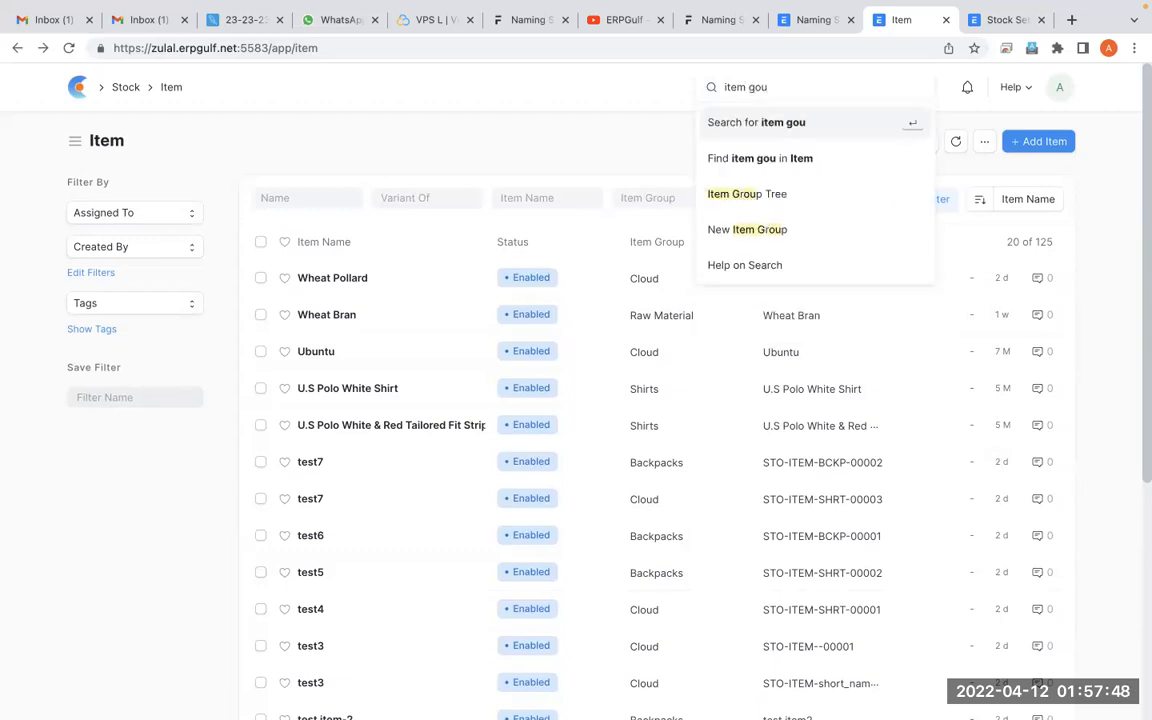
key(BackSpace)
key(BackSpace)
text(ro)
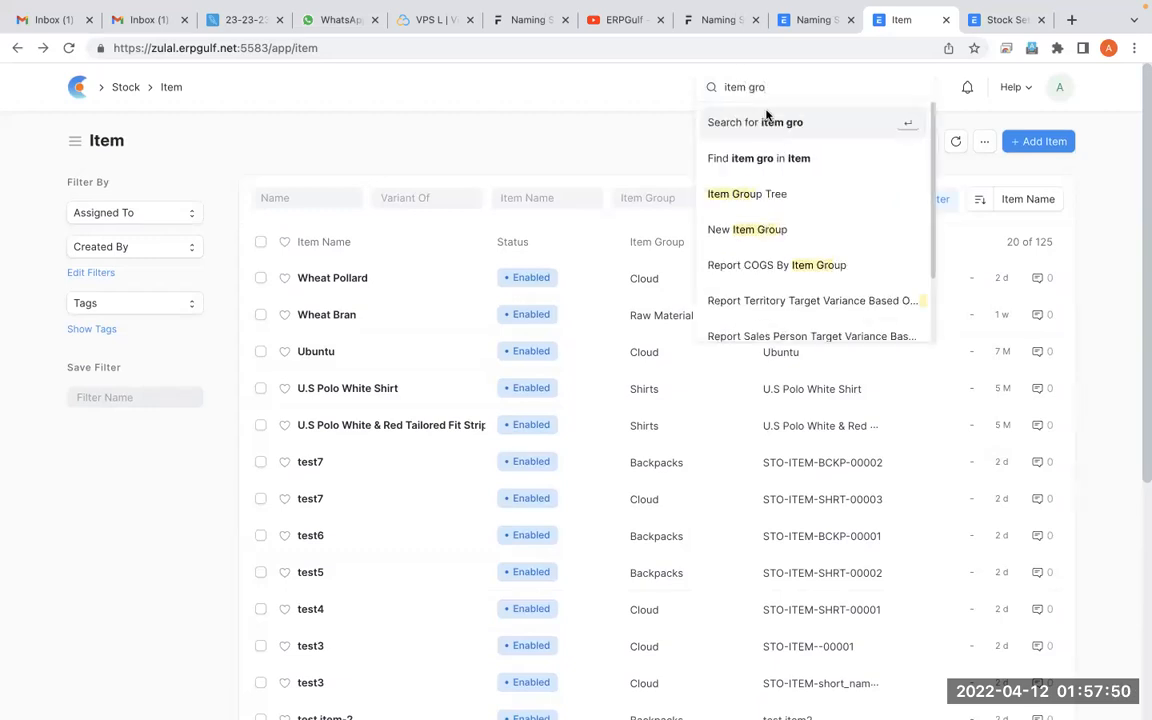
click(740, 194)
click(143, 250)
click(190, 248)
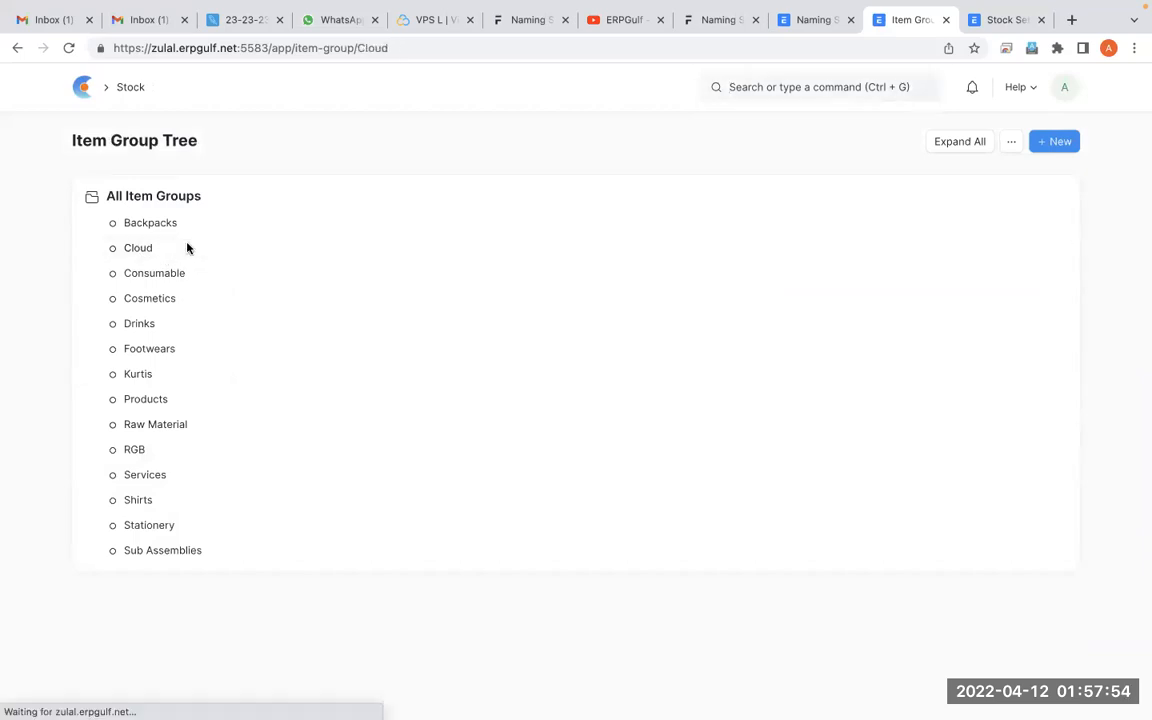
scroll(583, 445, down, 1)
scroll(585, 445, down, 10)
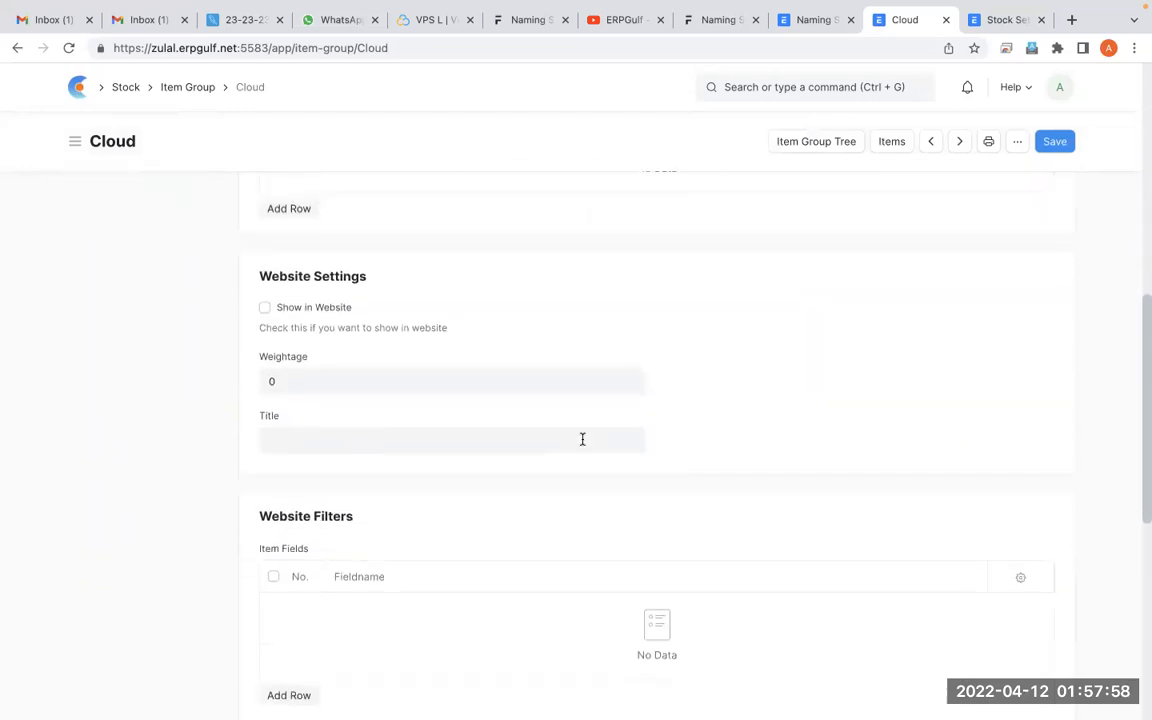
Open Customize Form from the Cloud item group and select the field name short_name in the fields table
scroll(582, 440, up, 10)
click(1017, 143)
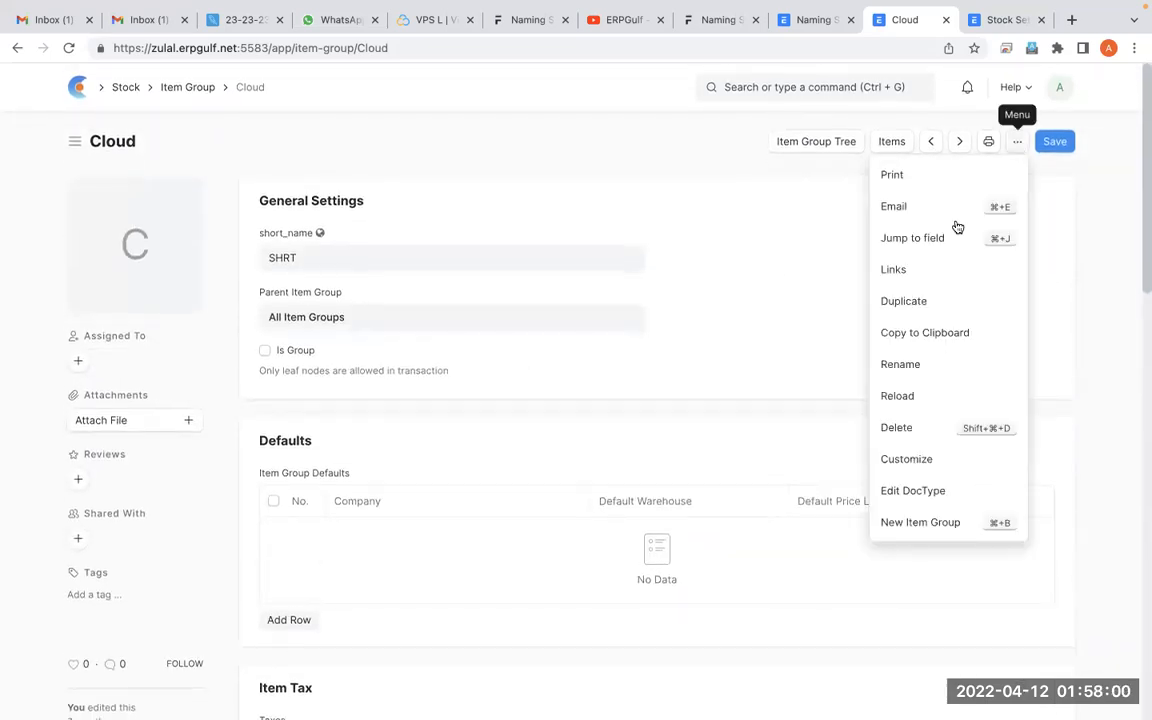
click(907, 462)
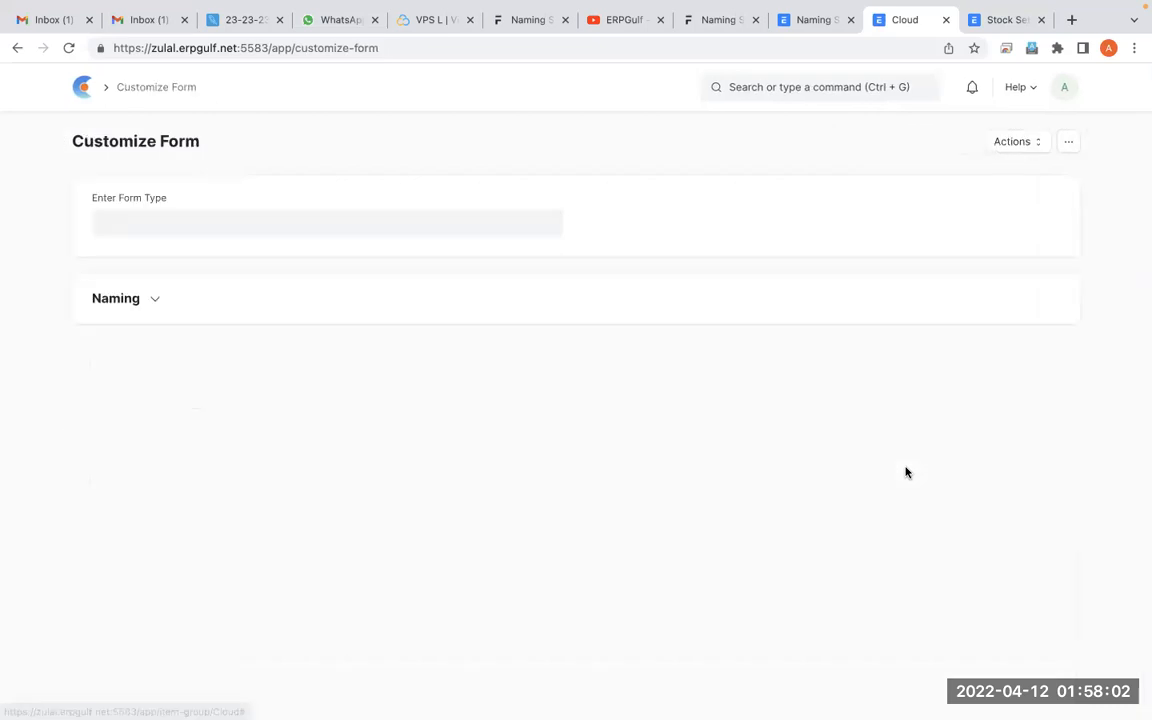
scroll(906, 472, down, 3)
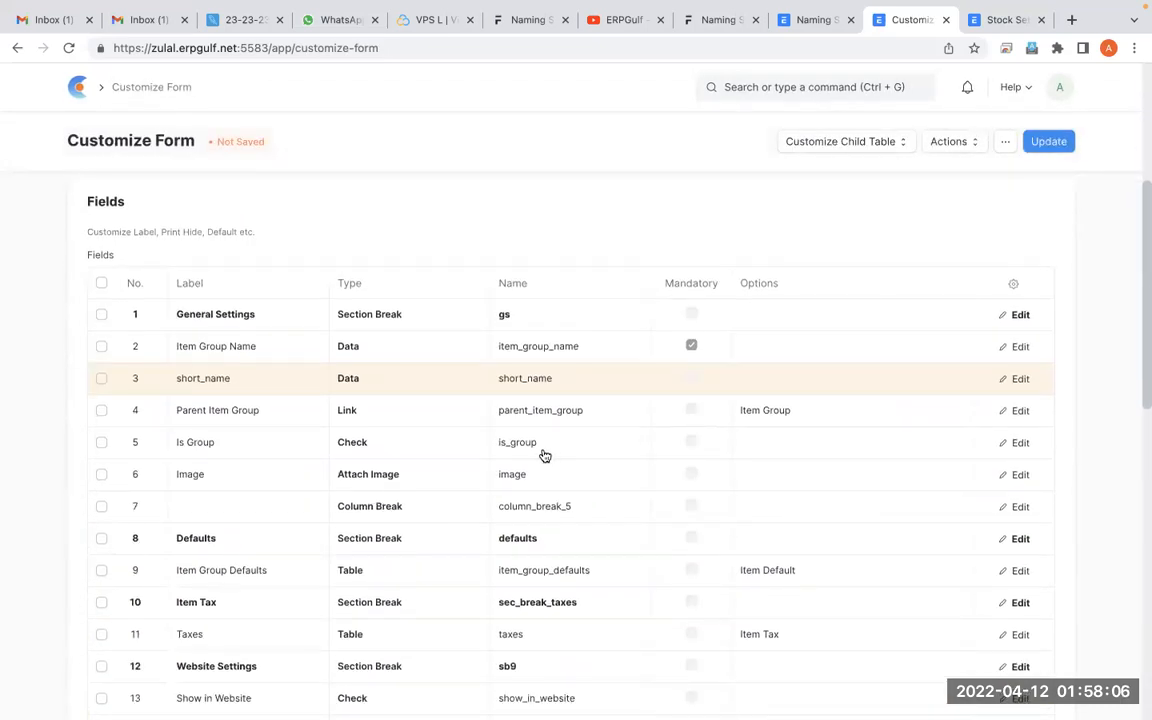
click(577, 383)
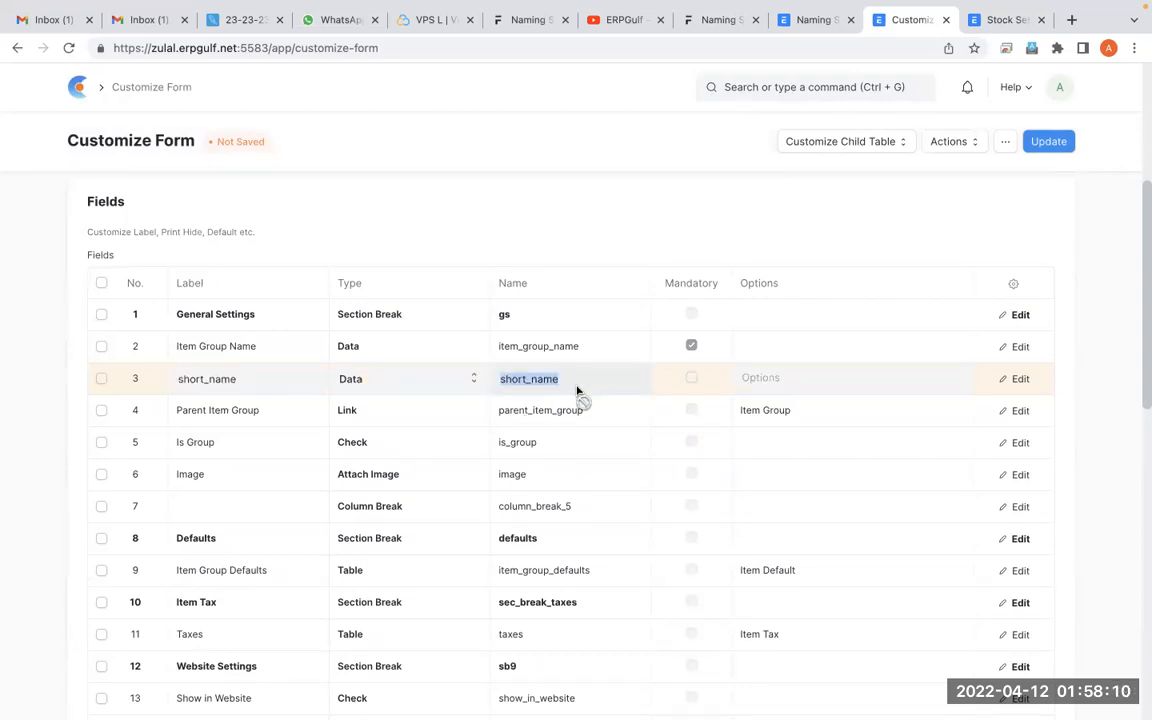
Leave the item group customization, search for the Item List and open the Wheat Pollard item
scroll(576, 391, up, 3)
click(16, 50)
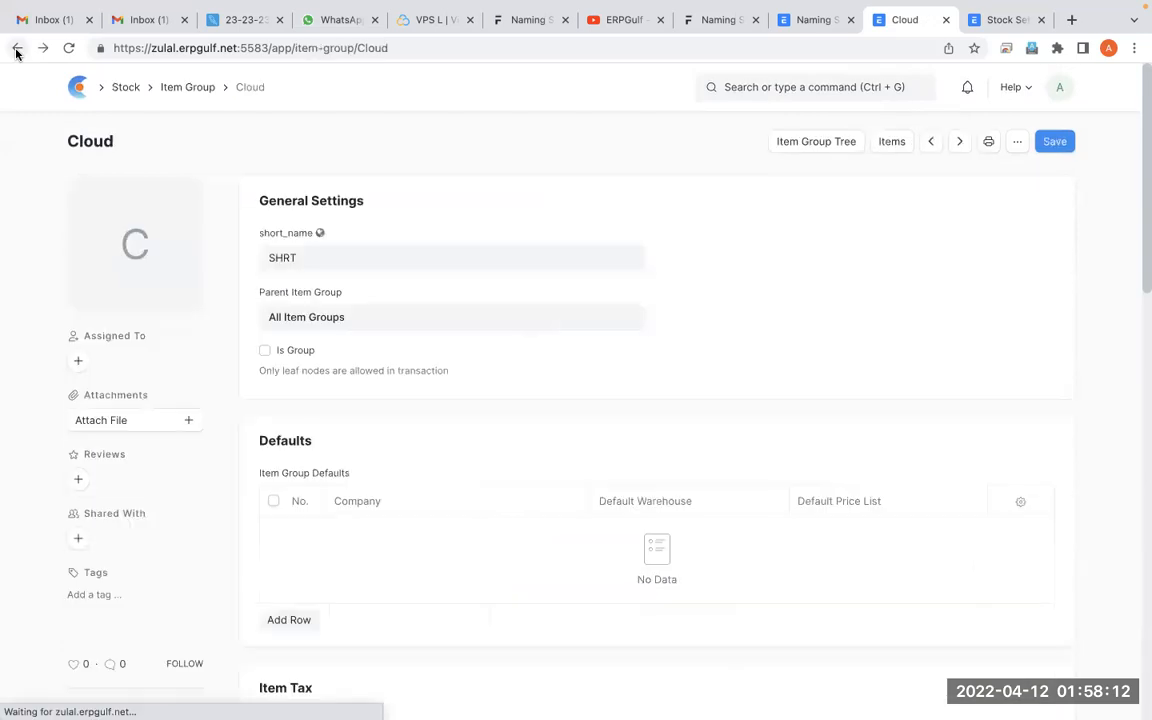
click(199, 89)
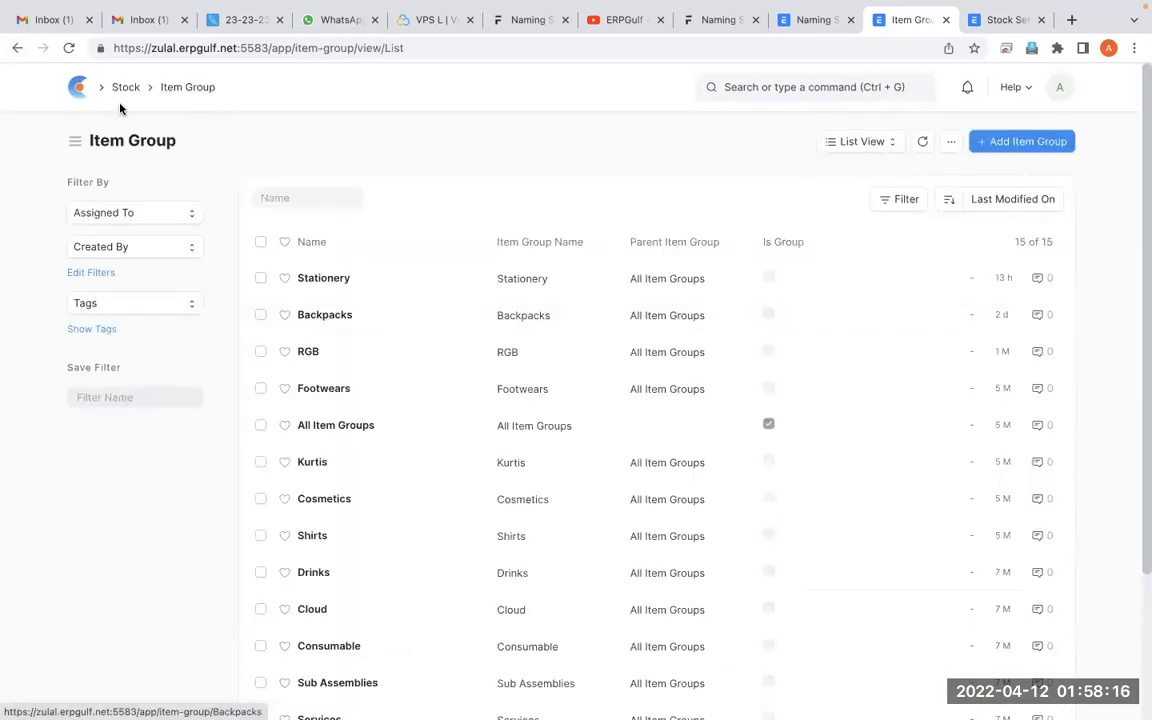
click(752, 88)
text(item)
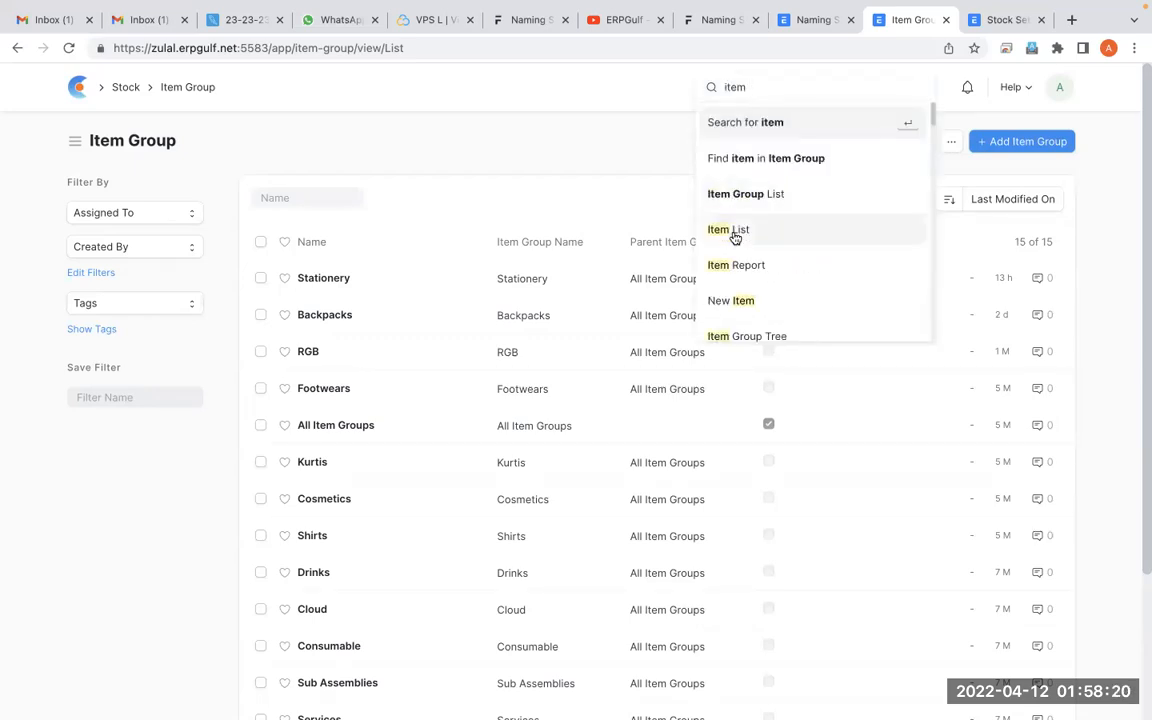
click(734, 234)
click(330, 278)
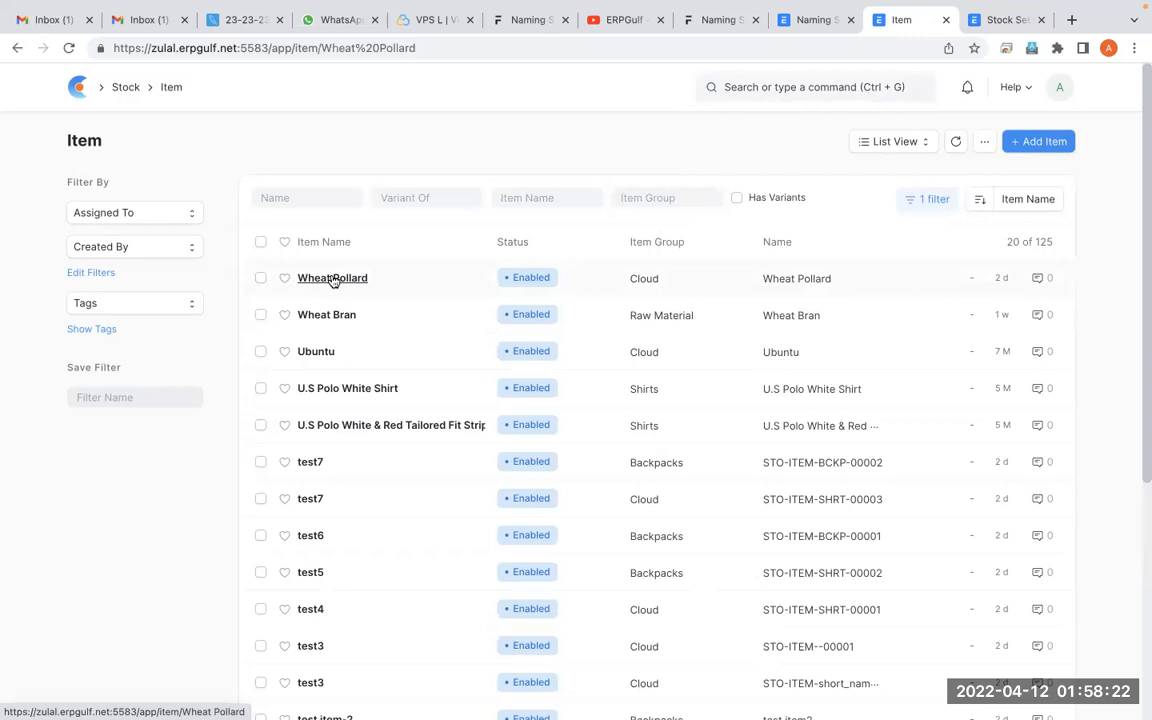
Open Customize Form for Item and examine the short_name field's Fetch From setting, selecting short_name in it
click(1016, 143)
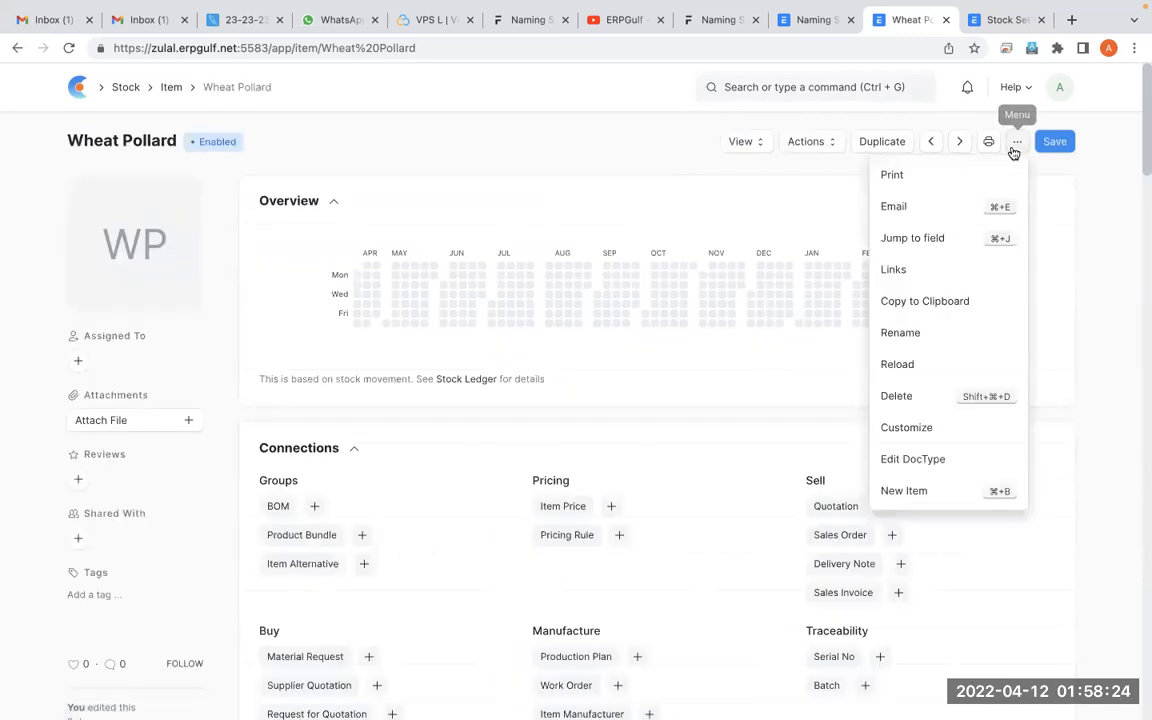
click(913, 430)
scroll(913, 437, down, 3)
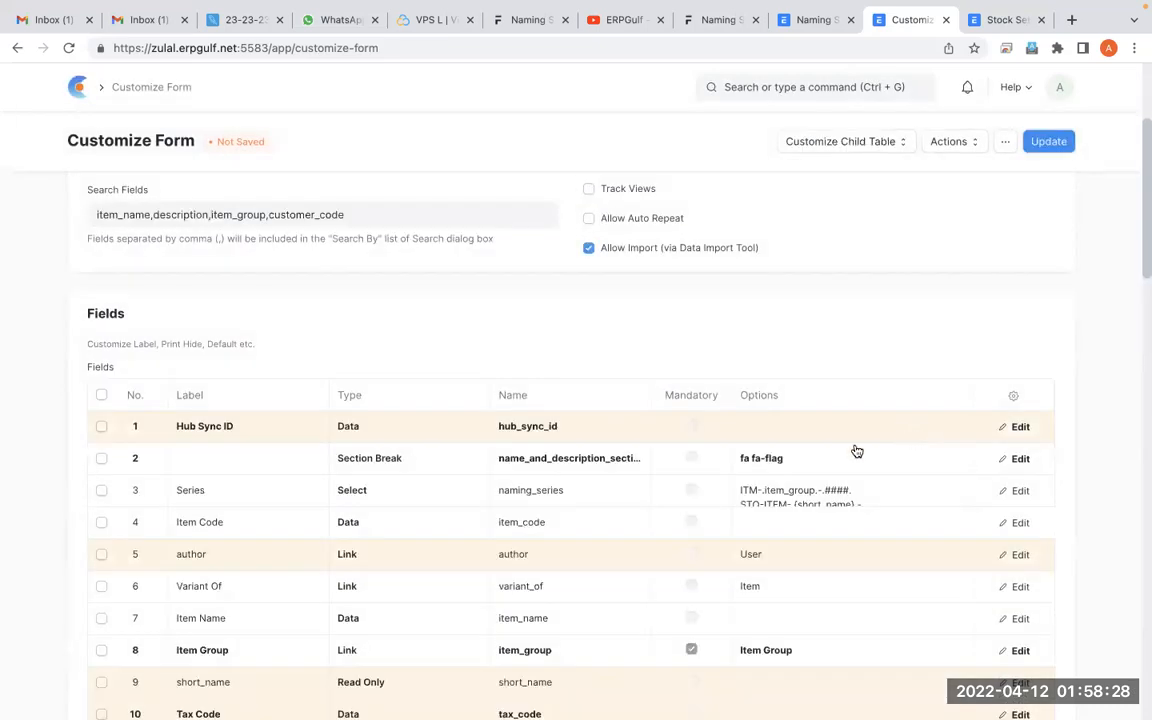
scroll(873, 520, down, 1)
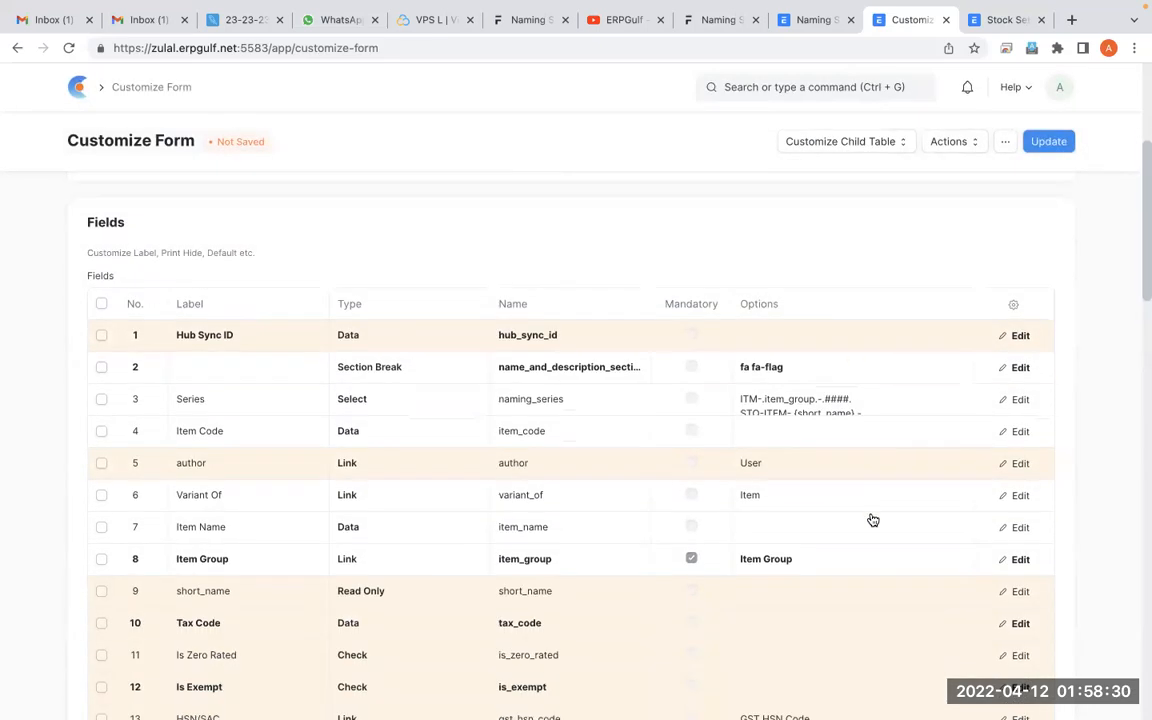
scroll(873, 520, down, 1)
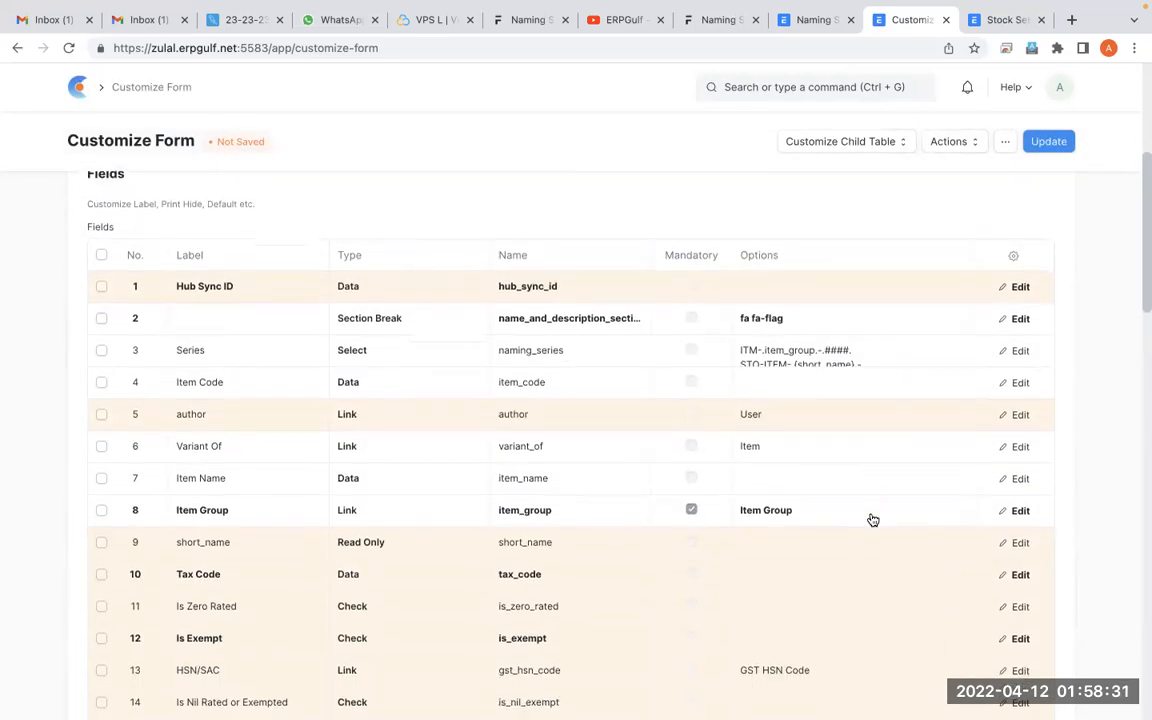
click(1022, 547)
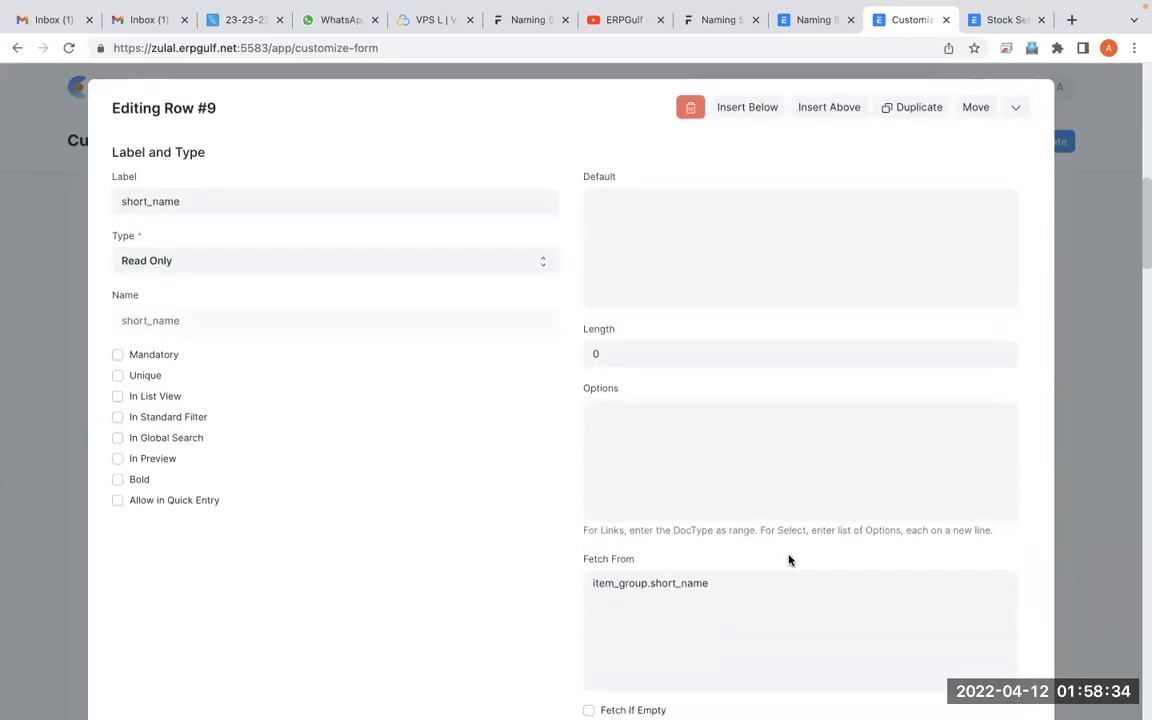
click(719, 597)
key(shift+Left)
key(shift+Left)
key(shift+Left)
key(shift+Left)
key(shift+Left)
key(shift+Left)
key(shift+Left)
key(shift+Left)
key(ctrl+c)
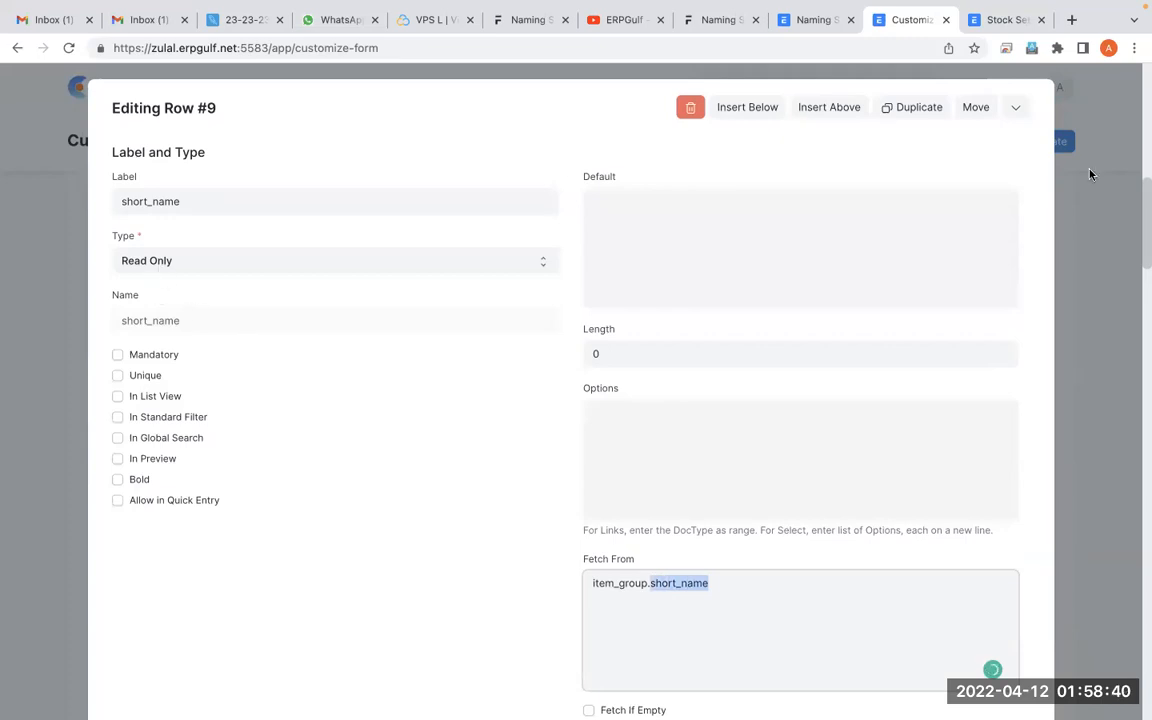
click(1021, 107)
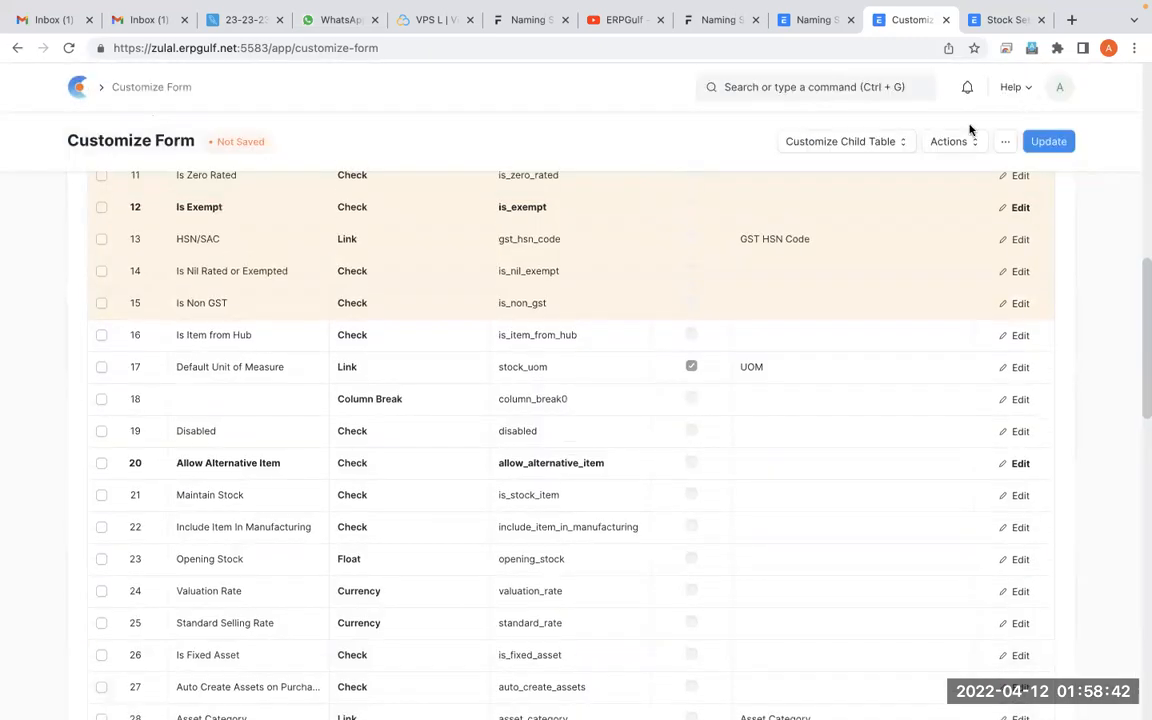
Replace item_group with short_name in the first Item naming series, making it ITM-.short_name.-.####., and save
click(800, 20)
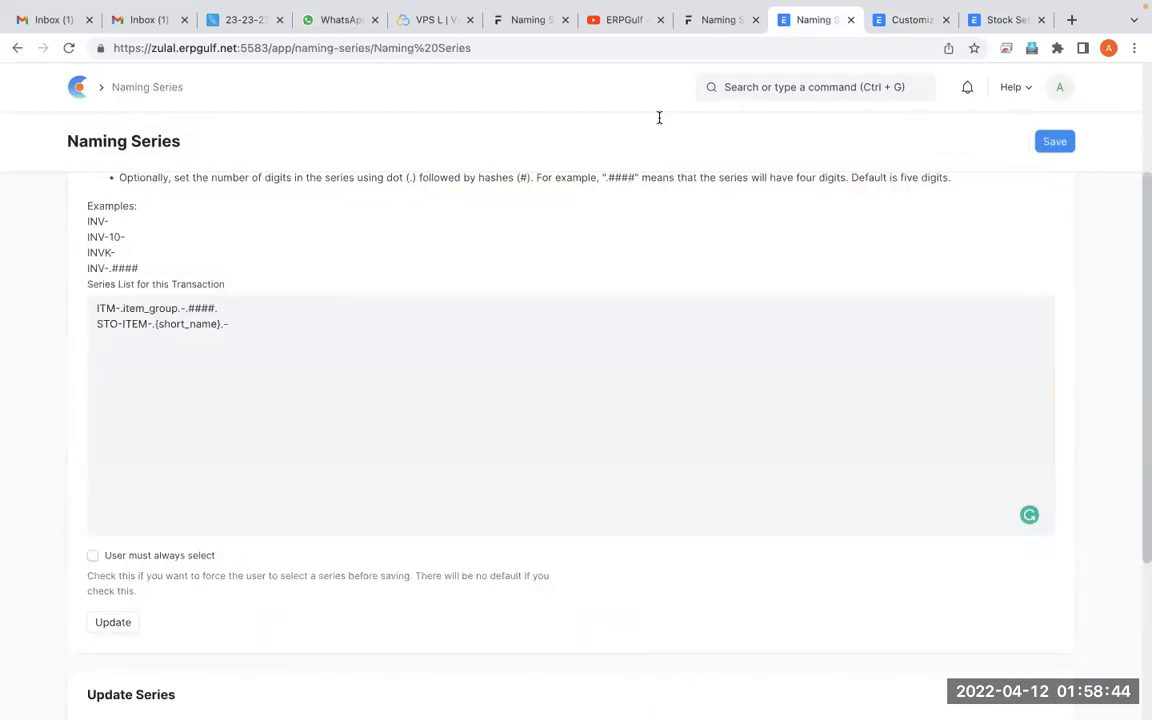
double_click(152, 307)
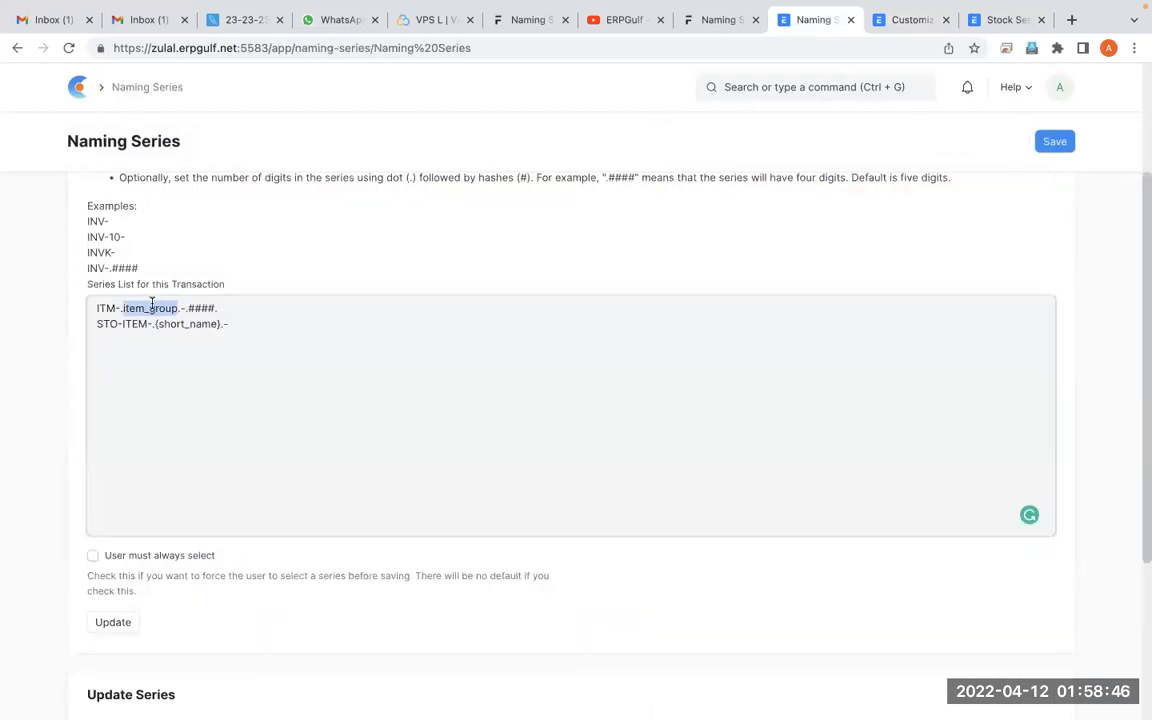
key(ctrl+v)
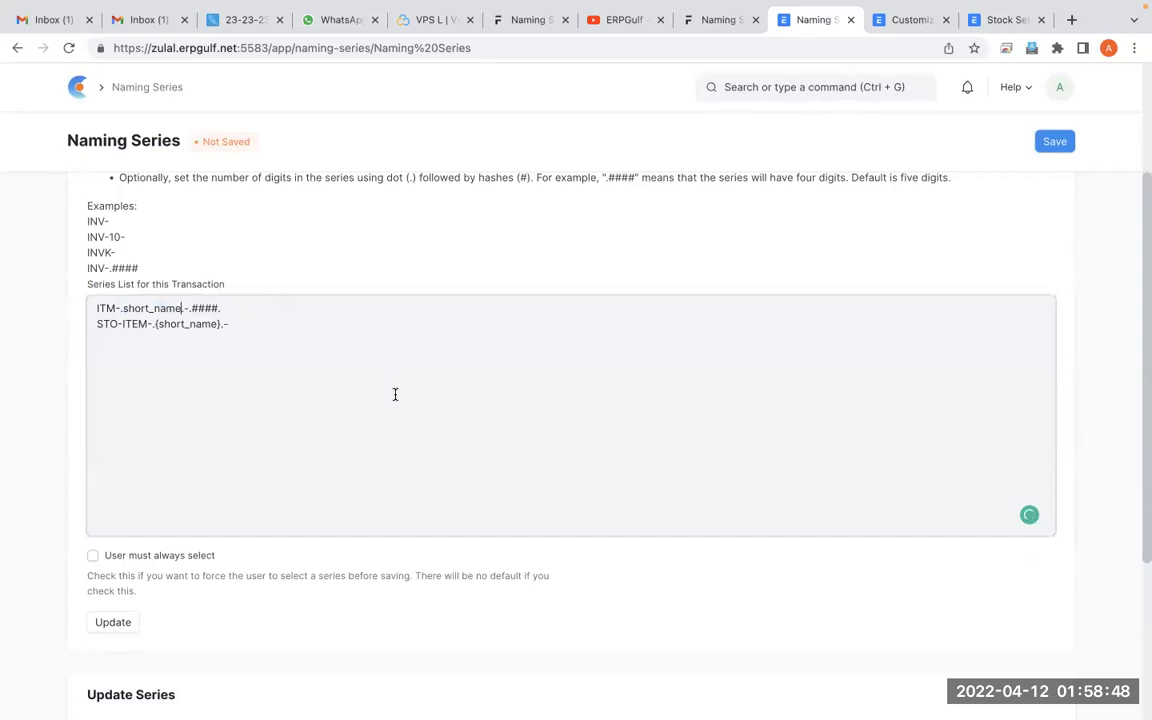
click(1052, 142)
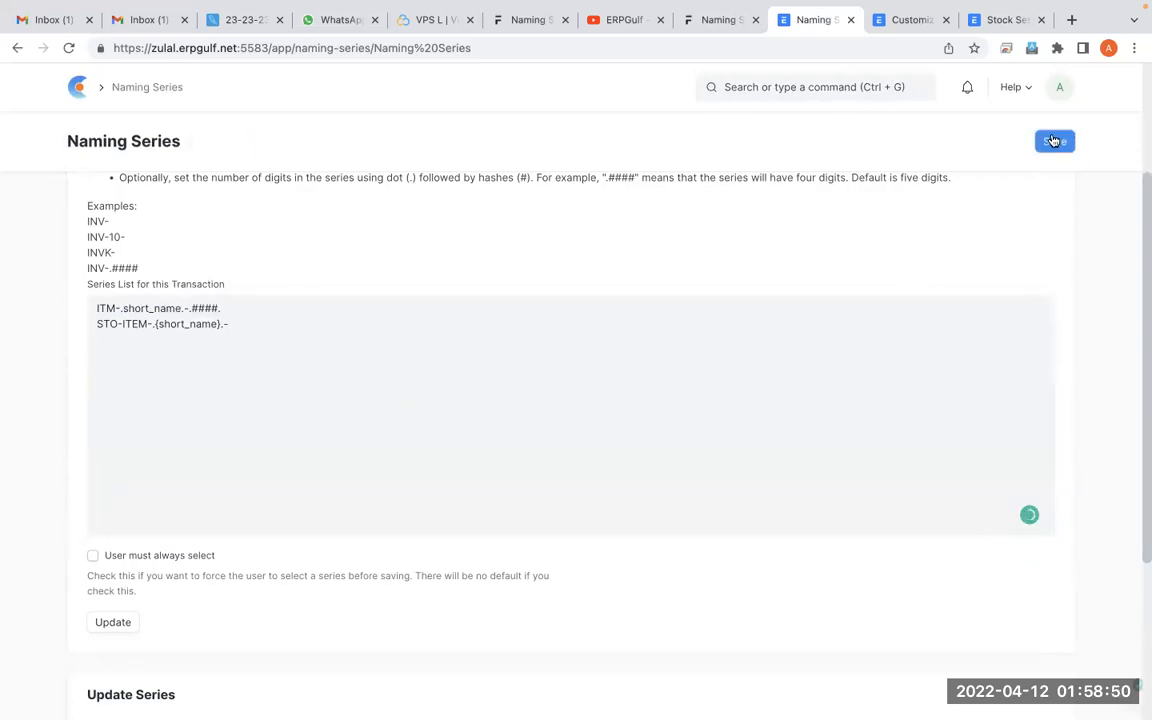
Return from the Item form customization to the Item list
click(903, 24)
scroll(491, 330, up, 8)
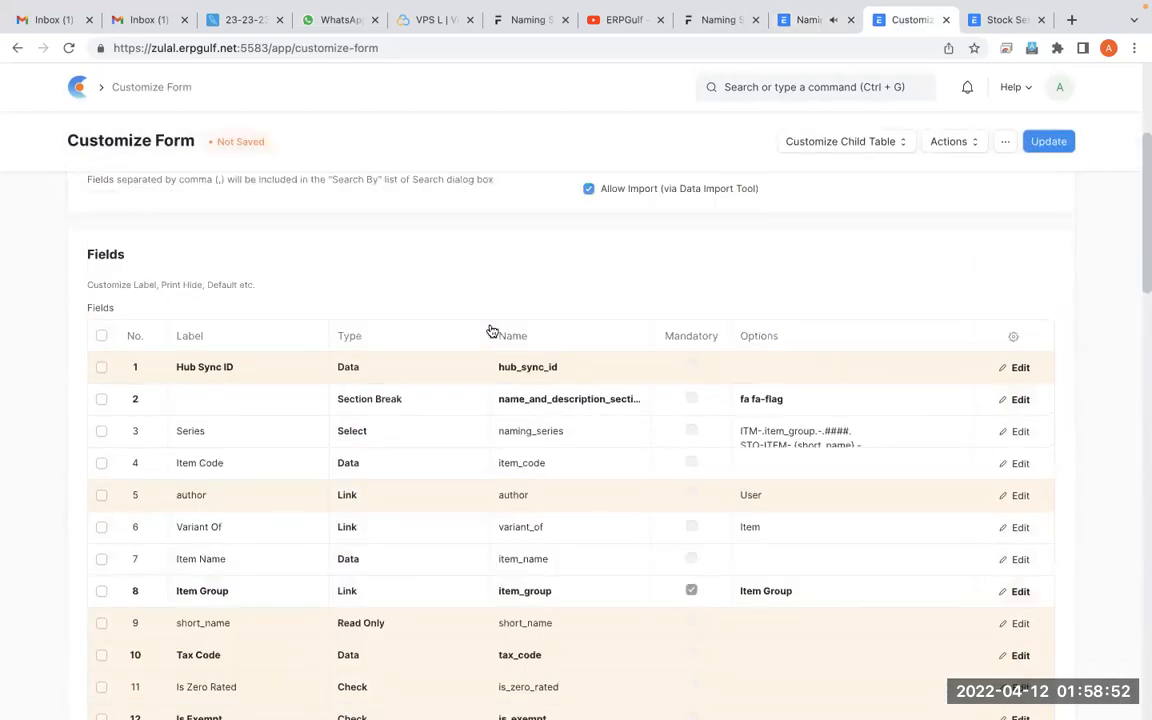
click(16, 47)
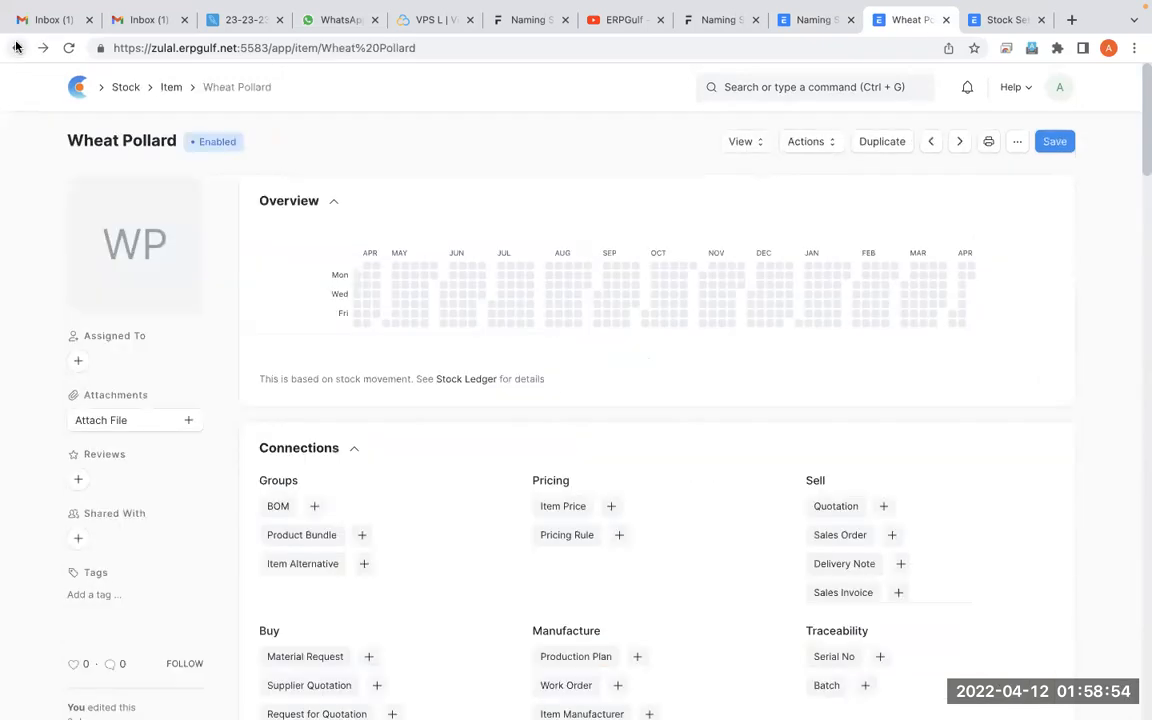
click(16, 47)
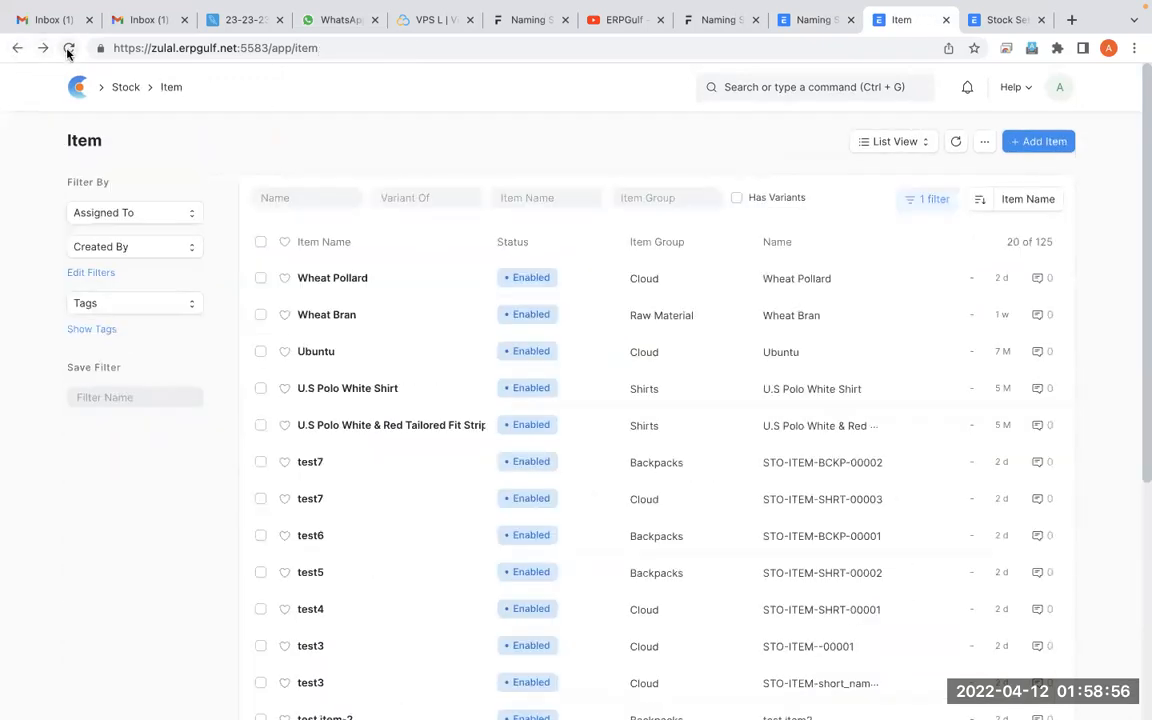
Update the Item series list in Naming Series and dismiss the message
click(810, 21)
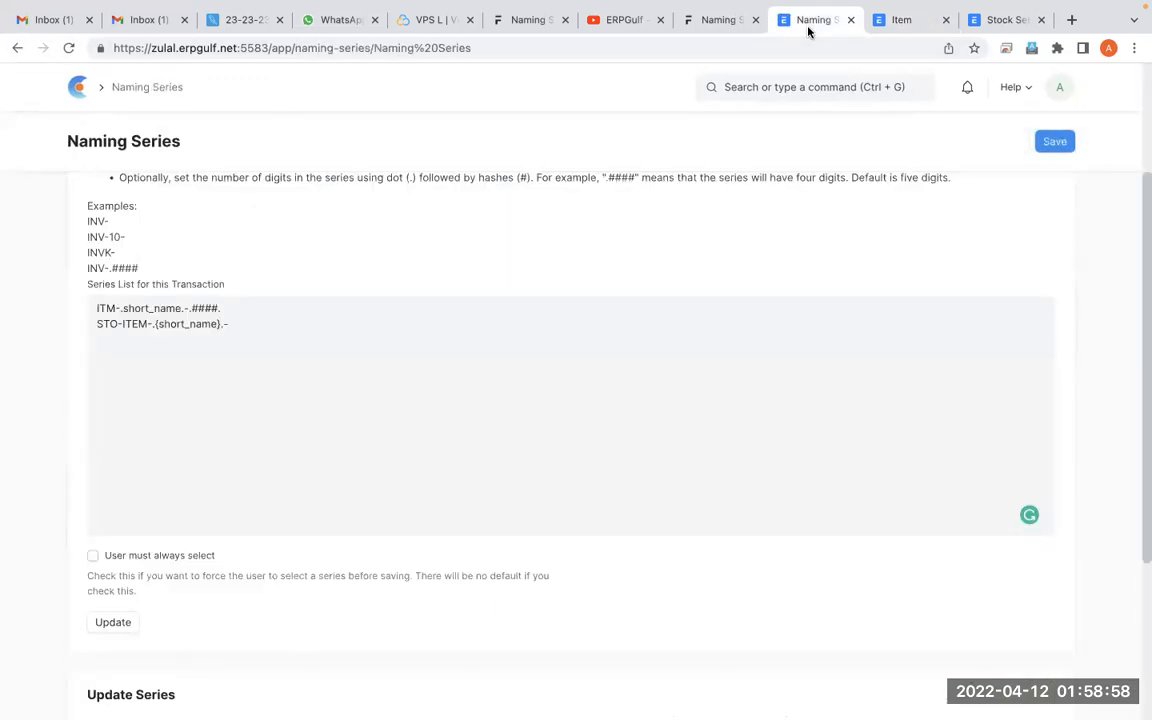
click(110, 627)
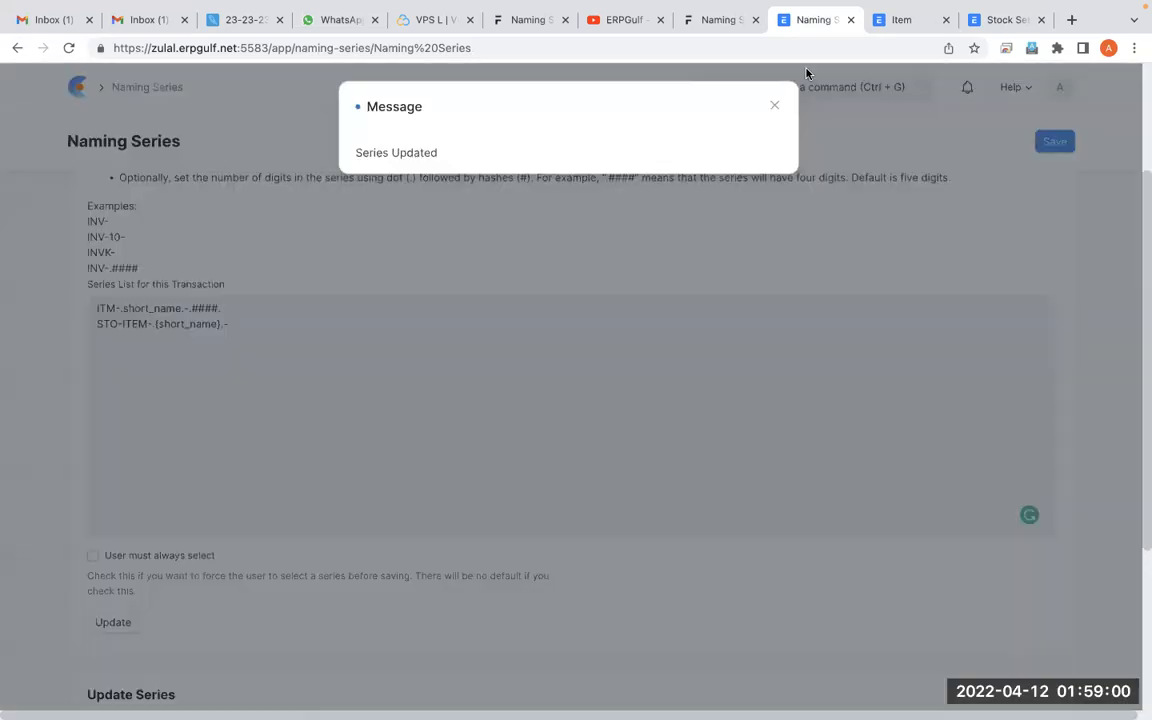
click(774, 106)
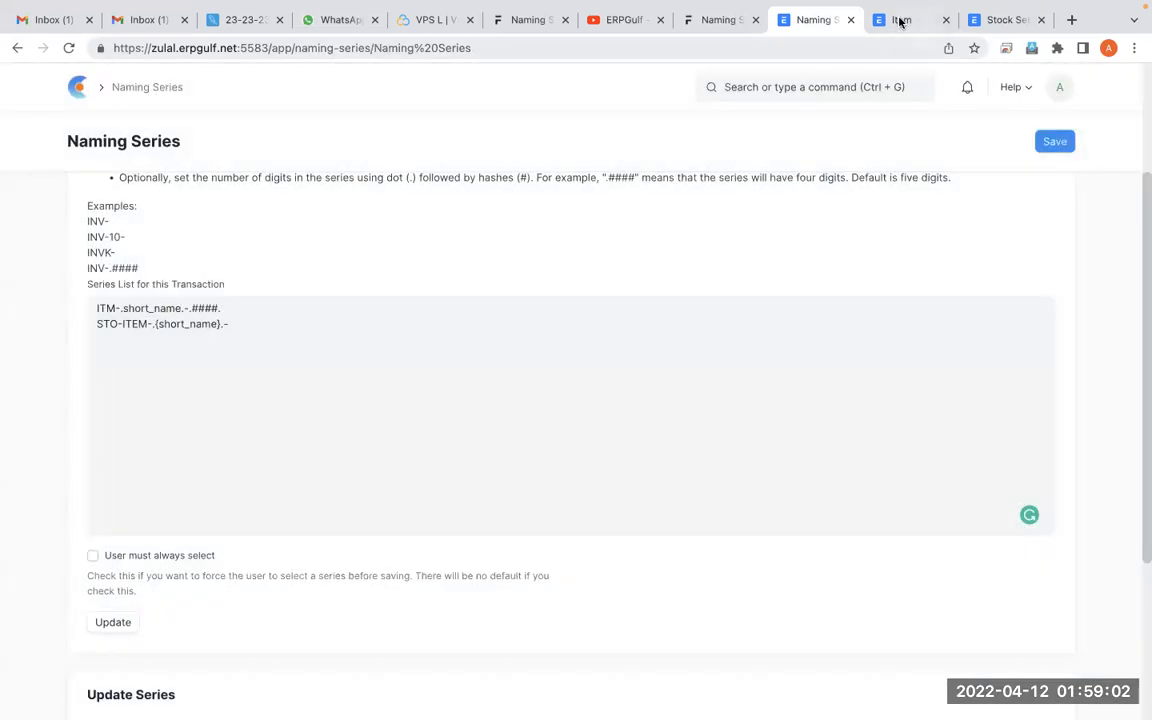
Create an item named Oppo Phone in the Backpacks item group from the Item list
click(900, 20)
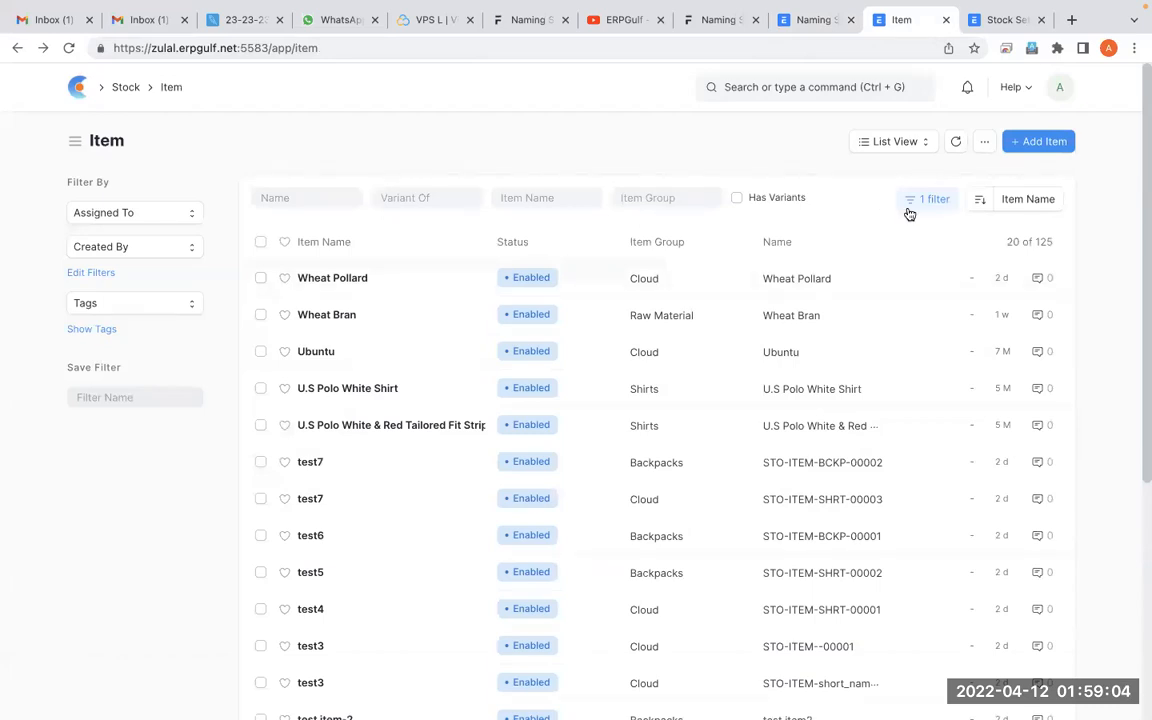
click(1053, 148)
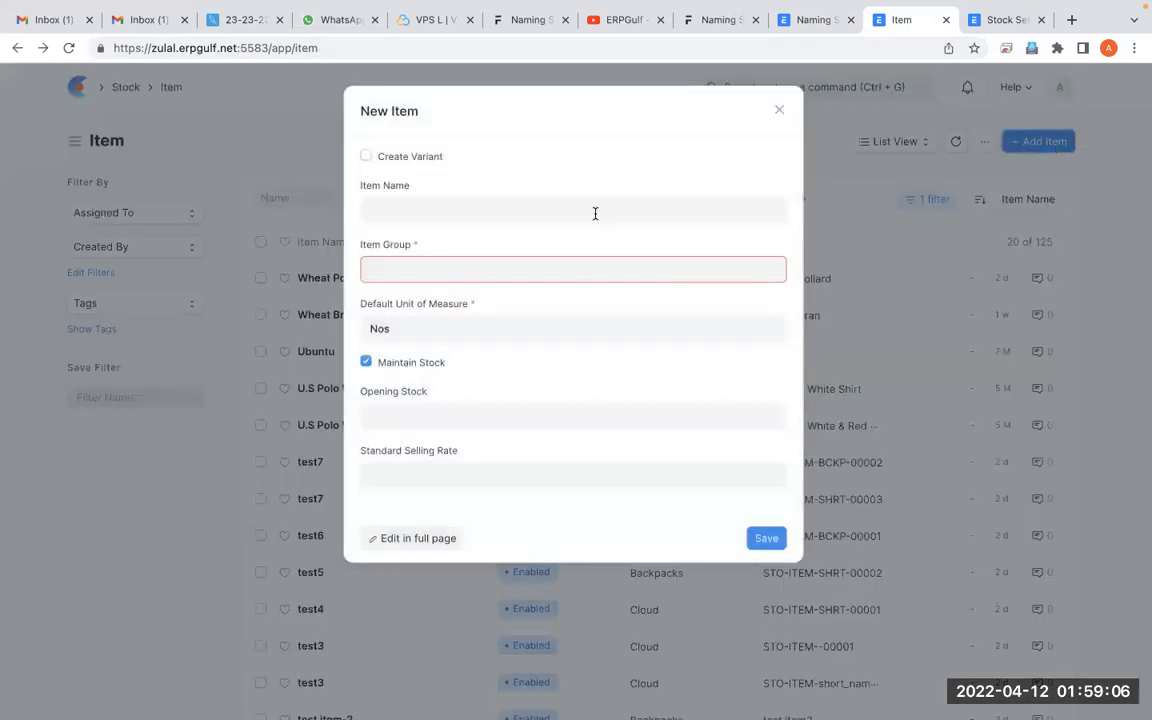
click(558, 213)
text(ON)
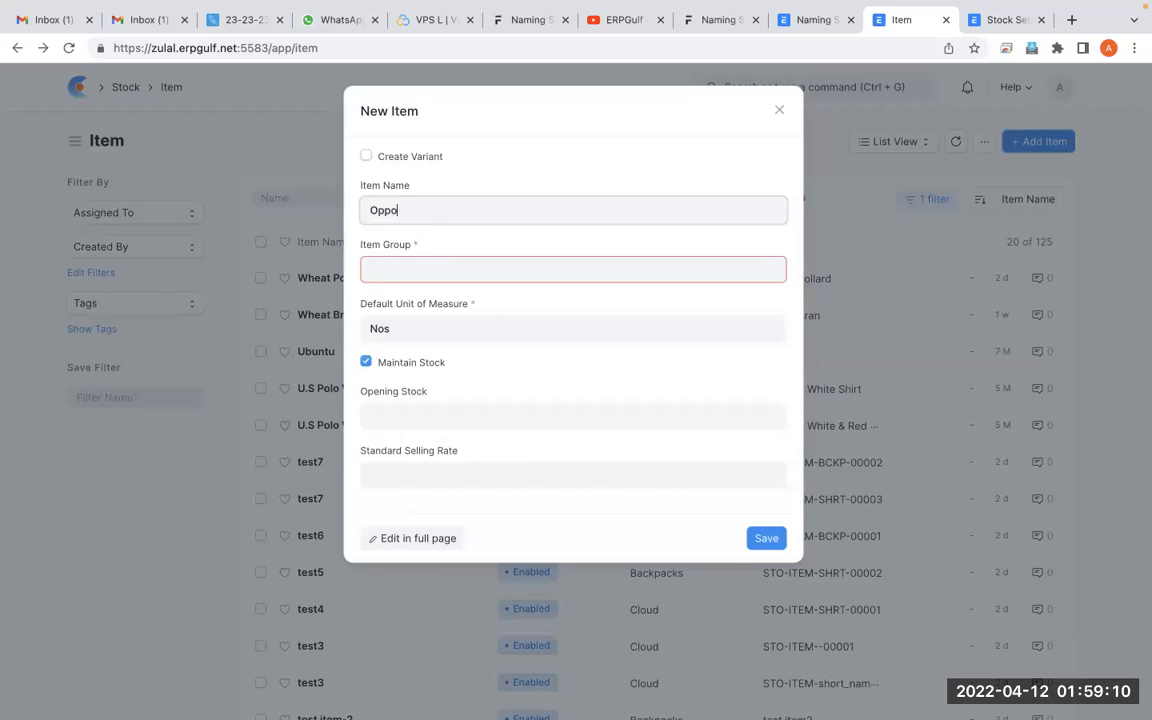
text(po PHon)
text(hon)
text(e)
key(Tab)
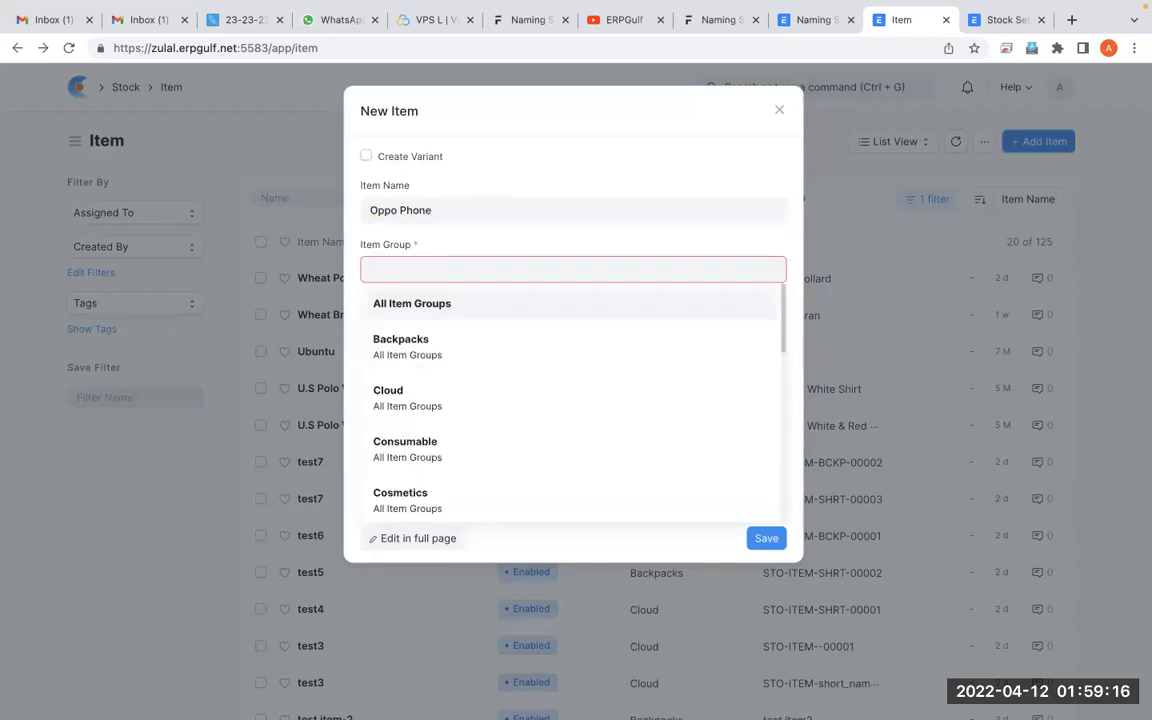
click(449, 359)
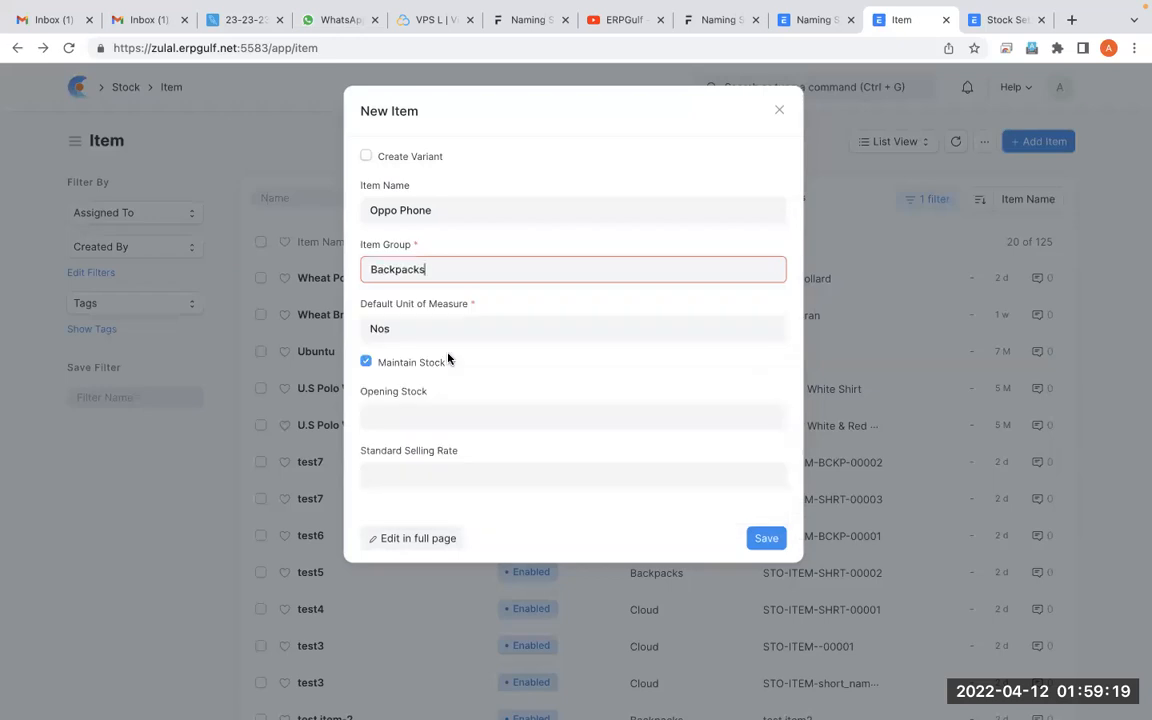
click(766, 539)
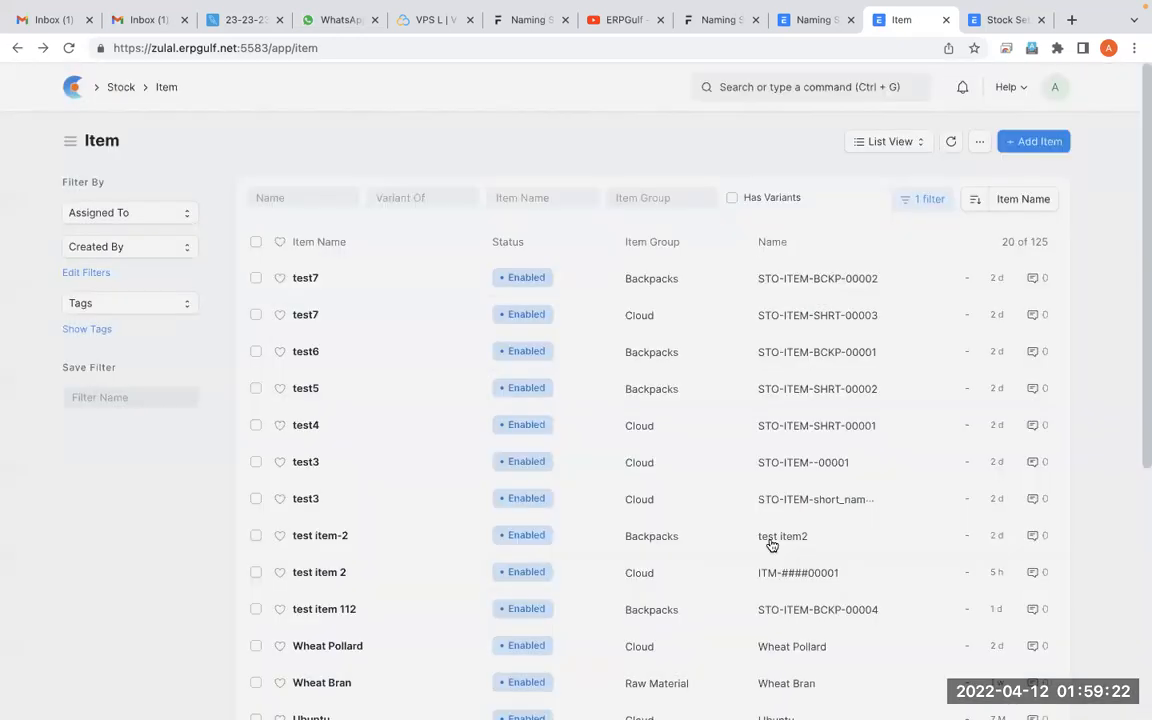
Find Oppo Phone in the Item list and compare its record name with the series in Naming Series
scroll(771, 545, down, 5)
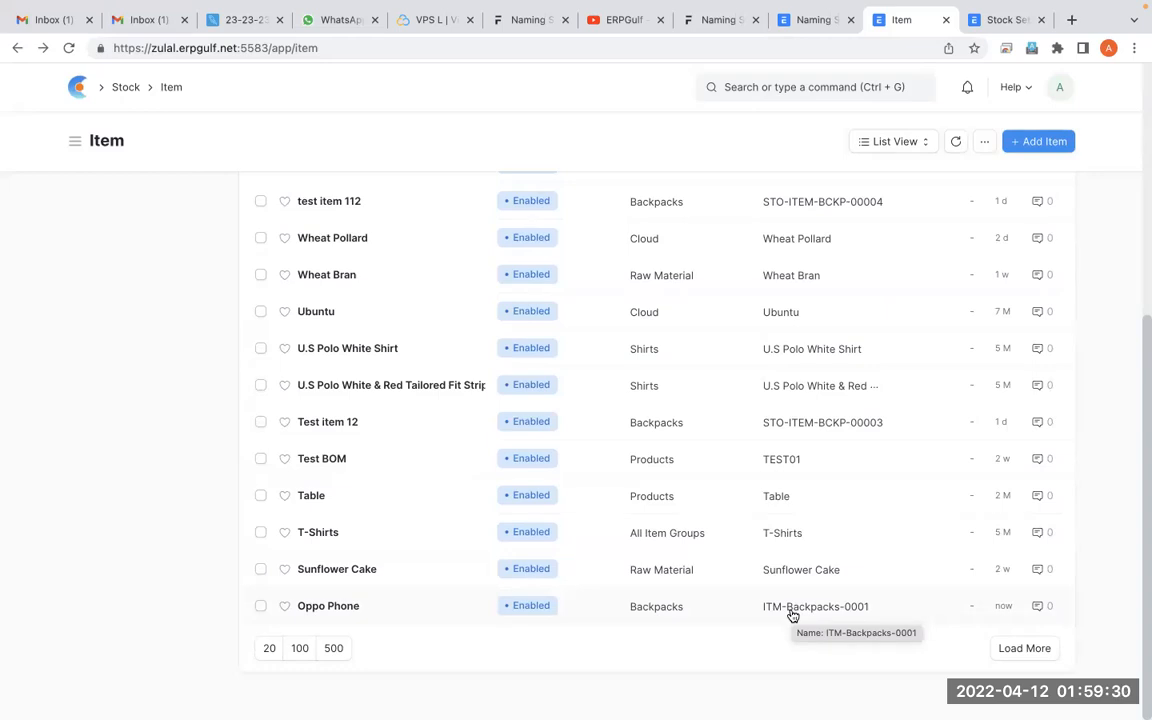
click(799, 29)
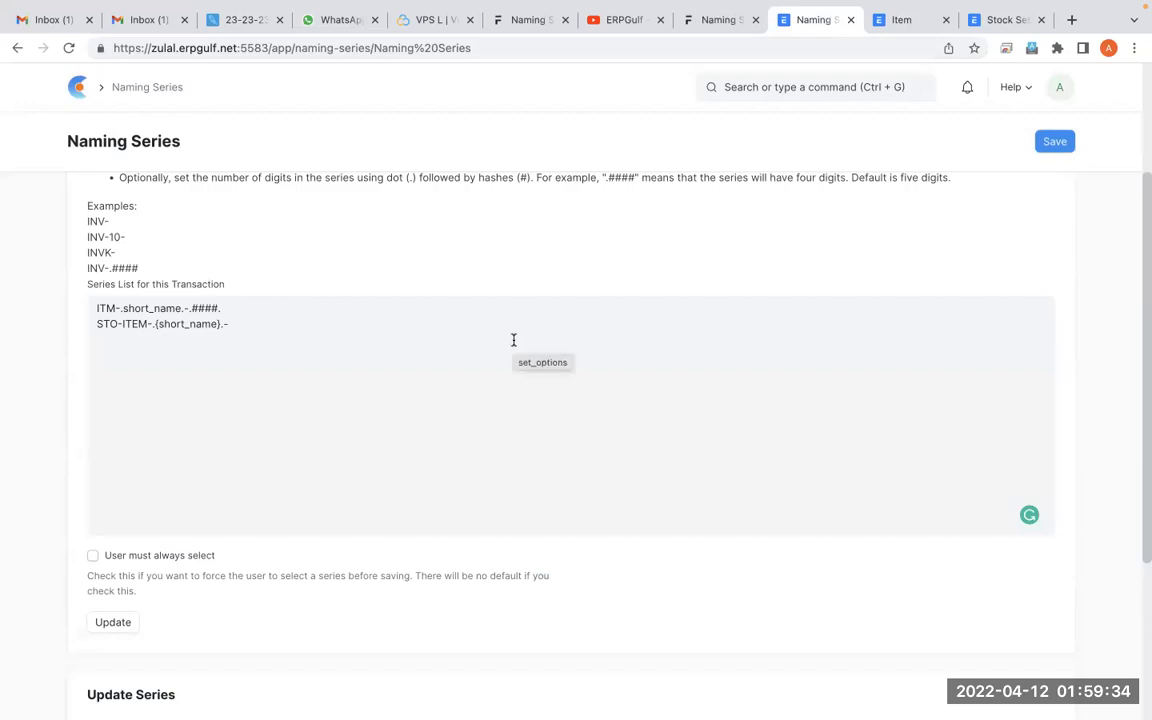
click(884, 20)
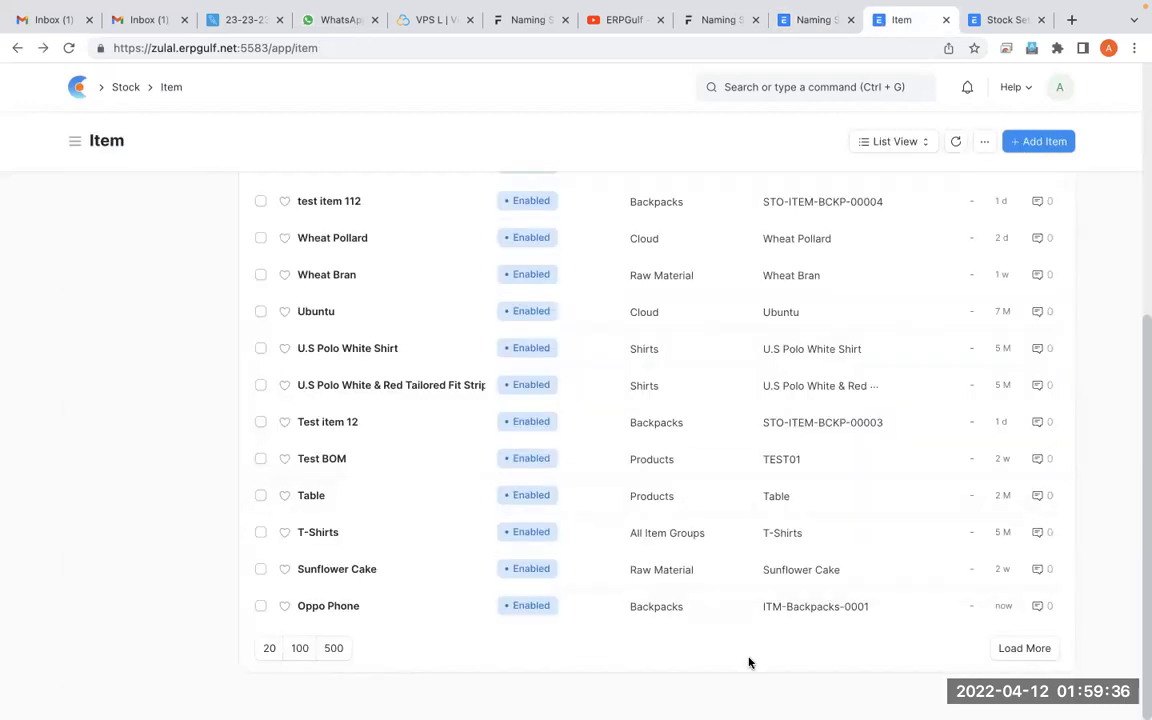
Search for item group, open the Backpacks group from the Item Group Tree and check its short_name
click(856, 86)
text(item)
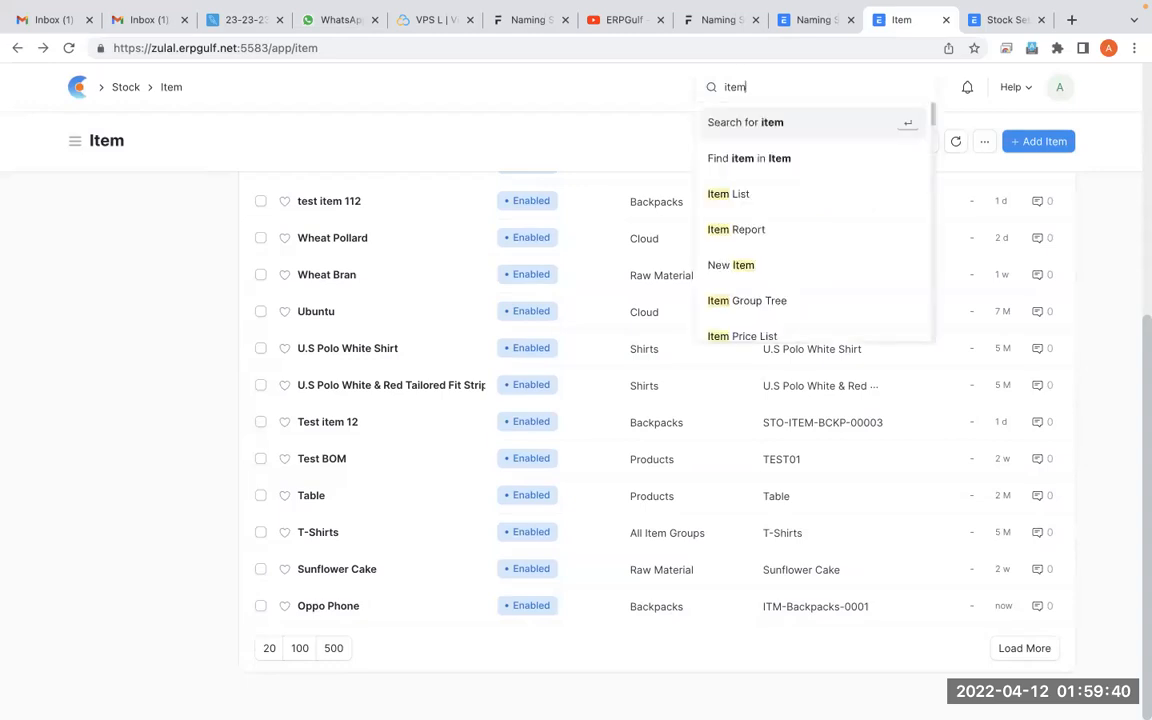
text( group)
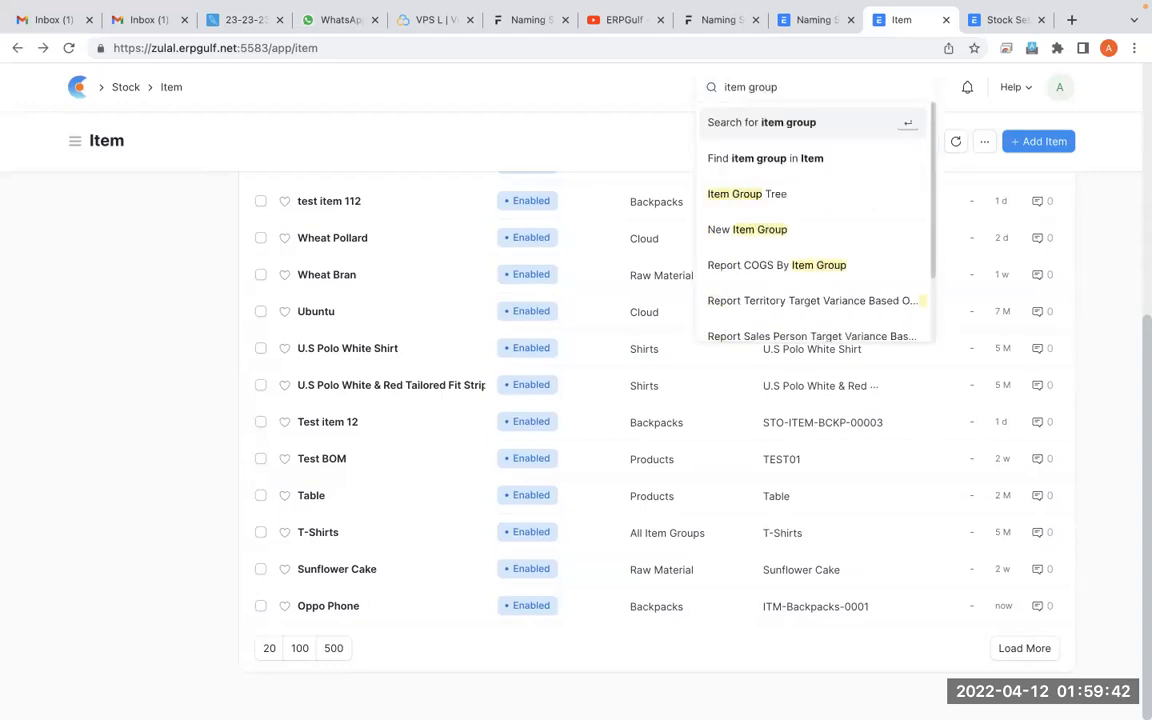
click(797, 196)
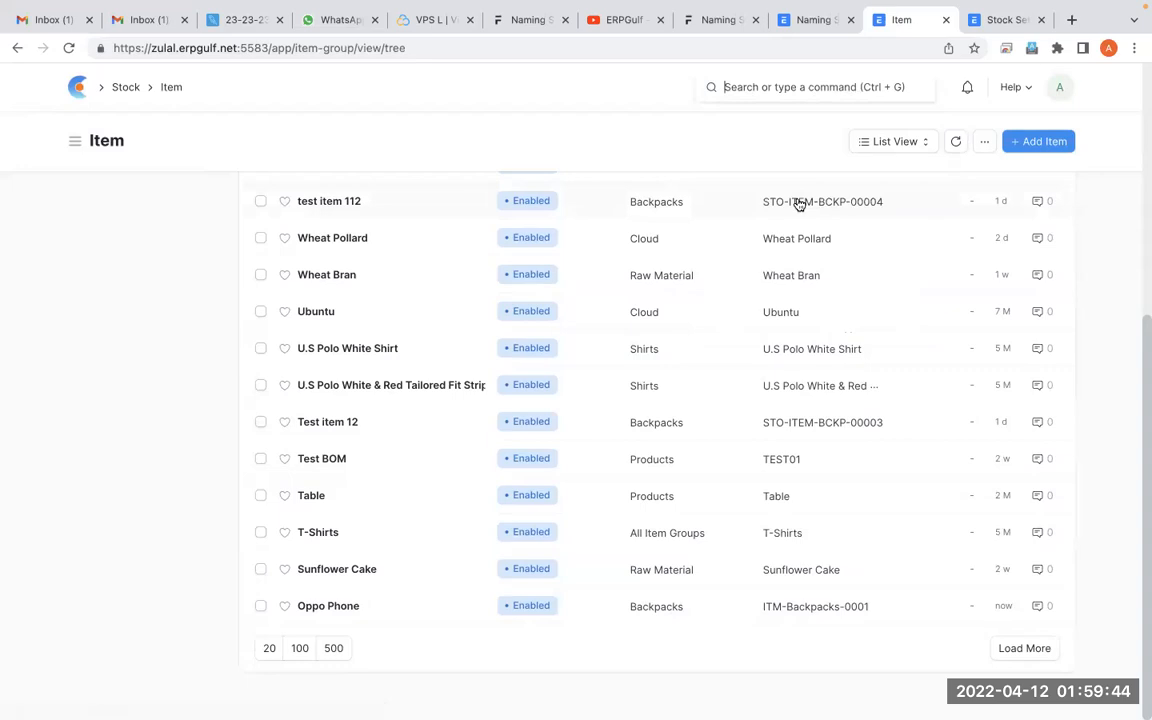
click(171, 225)
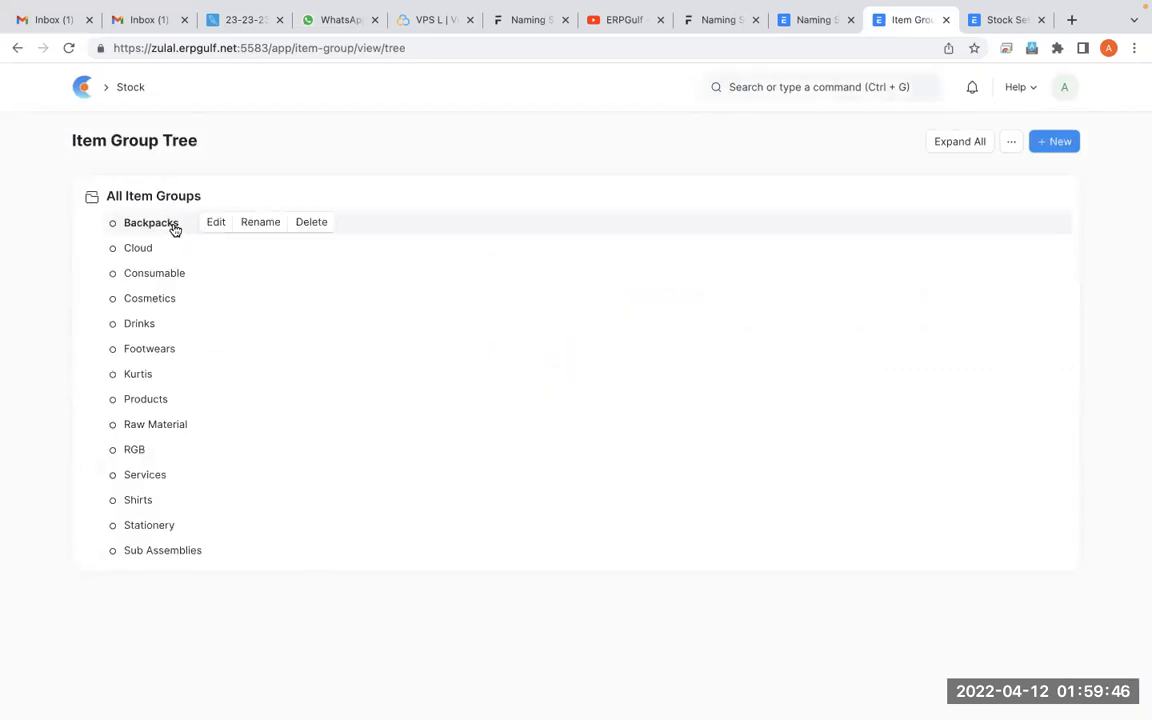
click(216, 224)
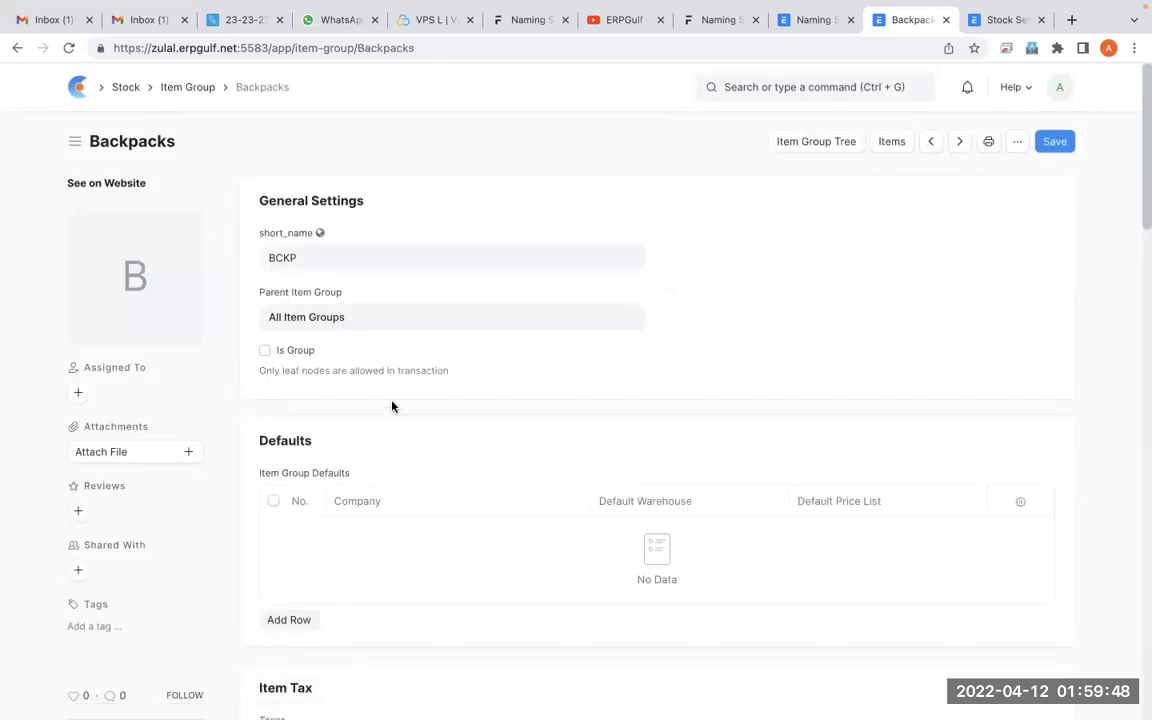
Review the short_name of the Backpacks item group, view the Item Group list and return to the Backpacks record
double_click(358, 254)
click(664, 217)
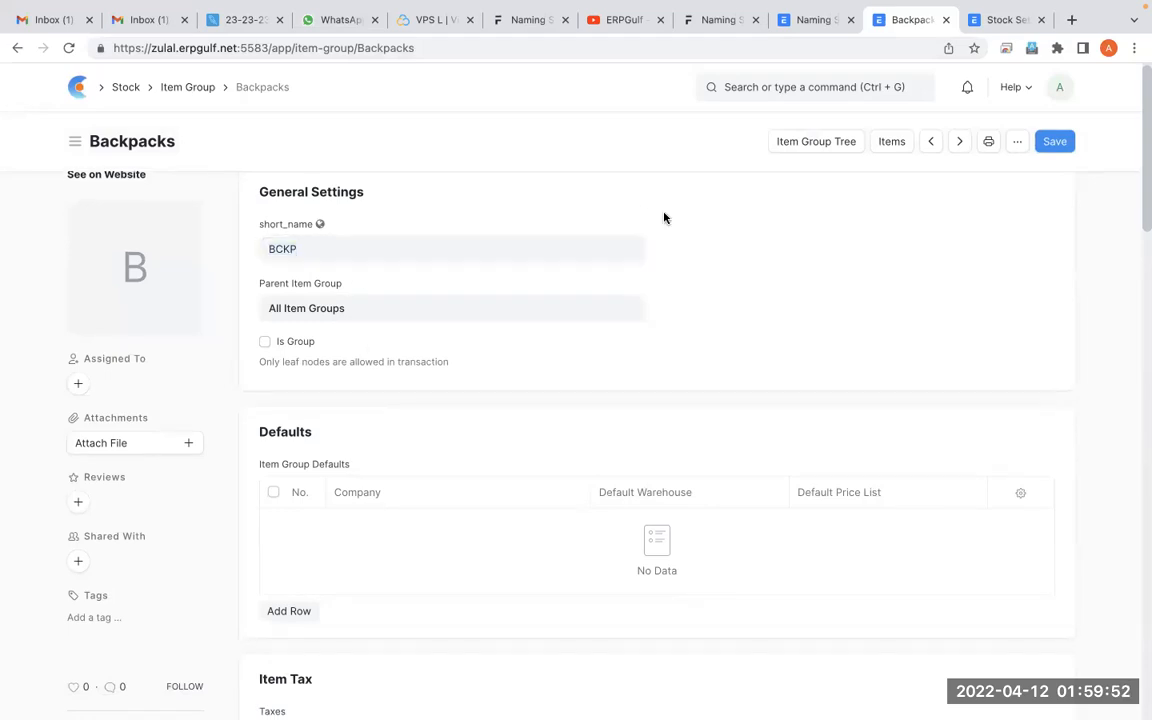
key(ctrl+Right)
key(ctrl+Left)
click(181, 88)
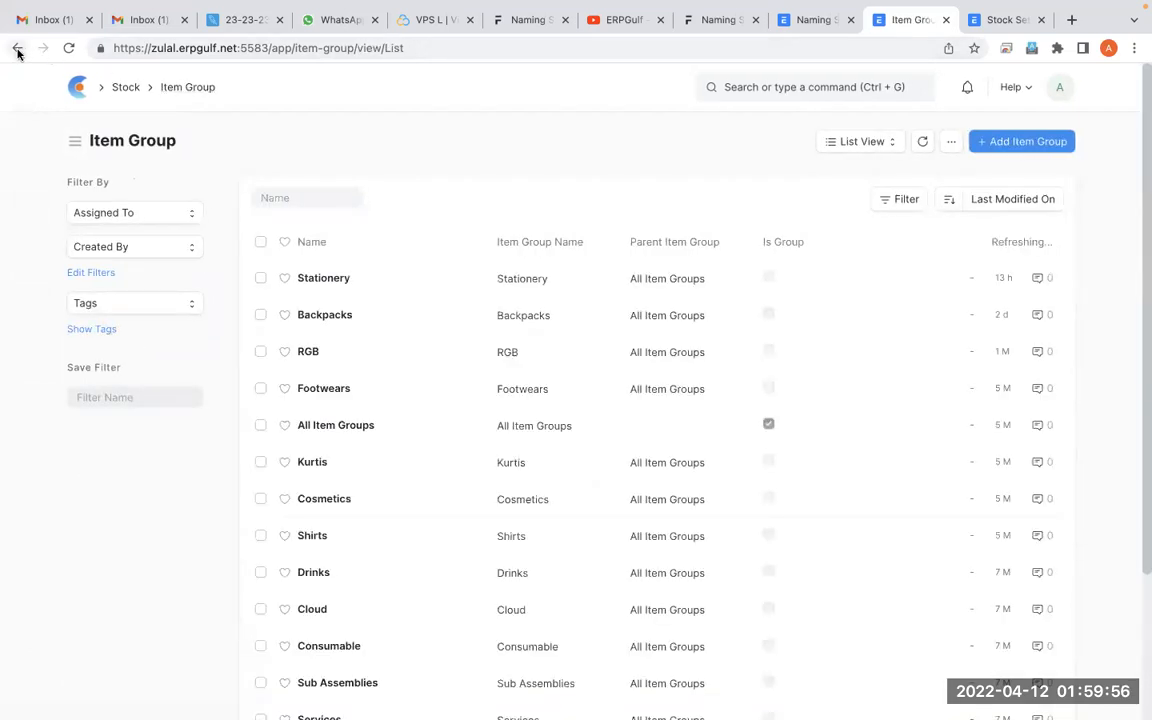
click(17, 47)
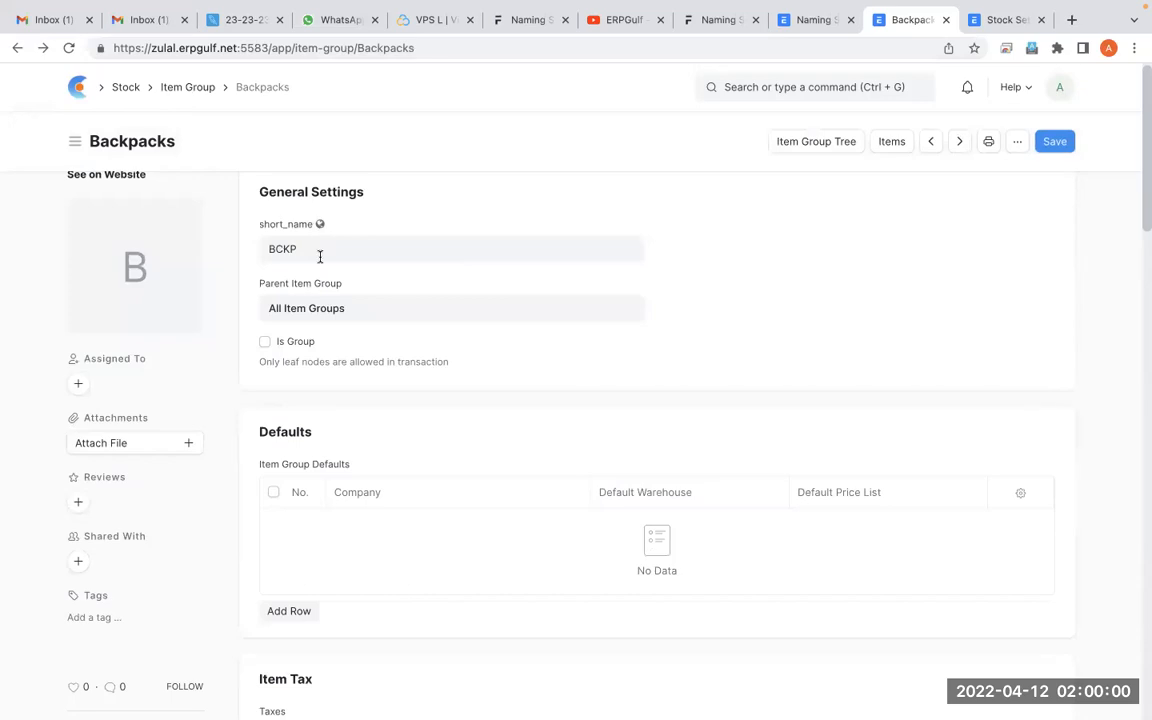
Return to the Item Group Tree and check the short_name field reference in the Item series list in Naming Series
mouse_move(1045, 8)
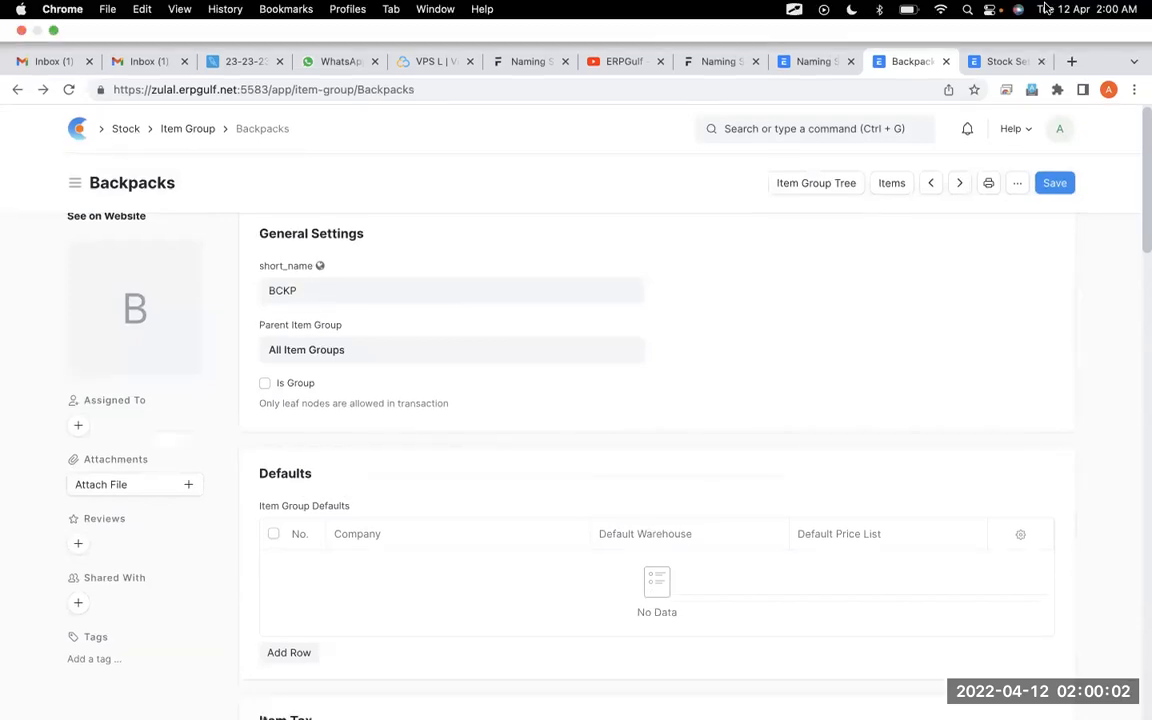
click(14, 50)
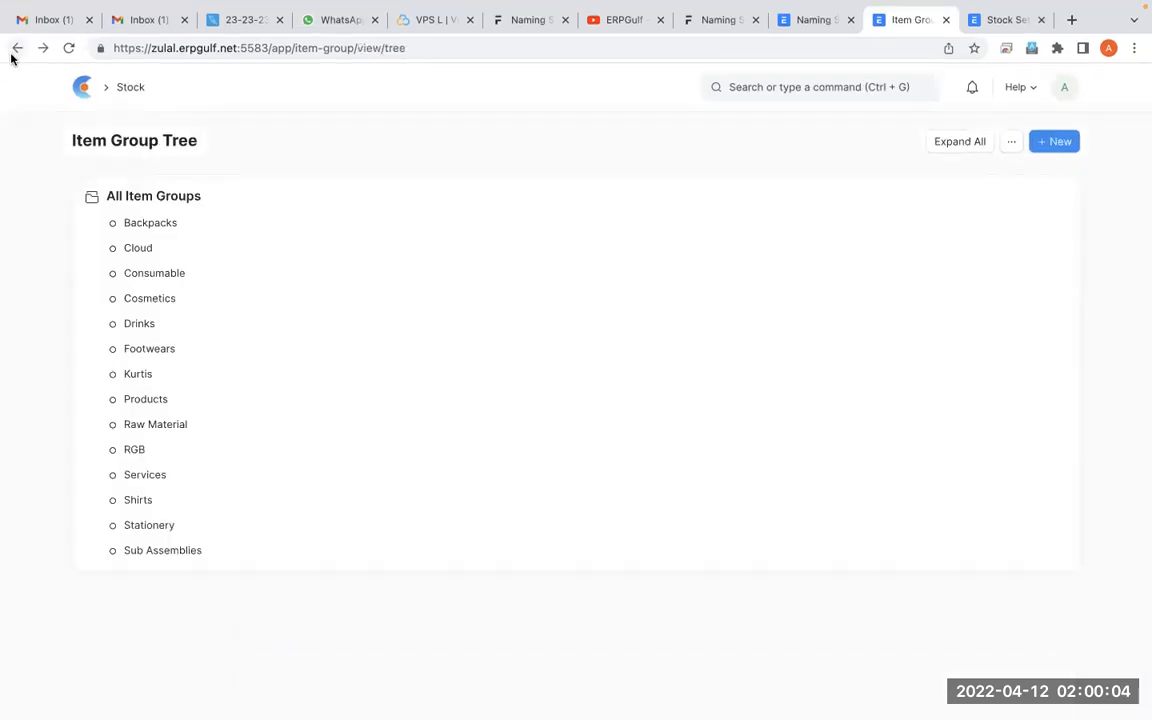
click(802, 19)
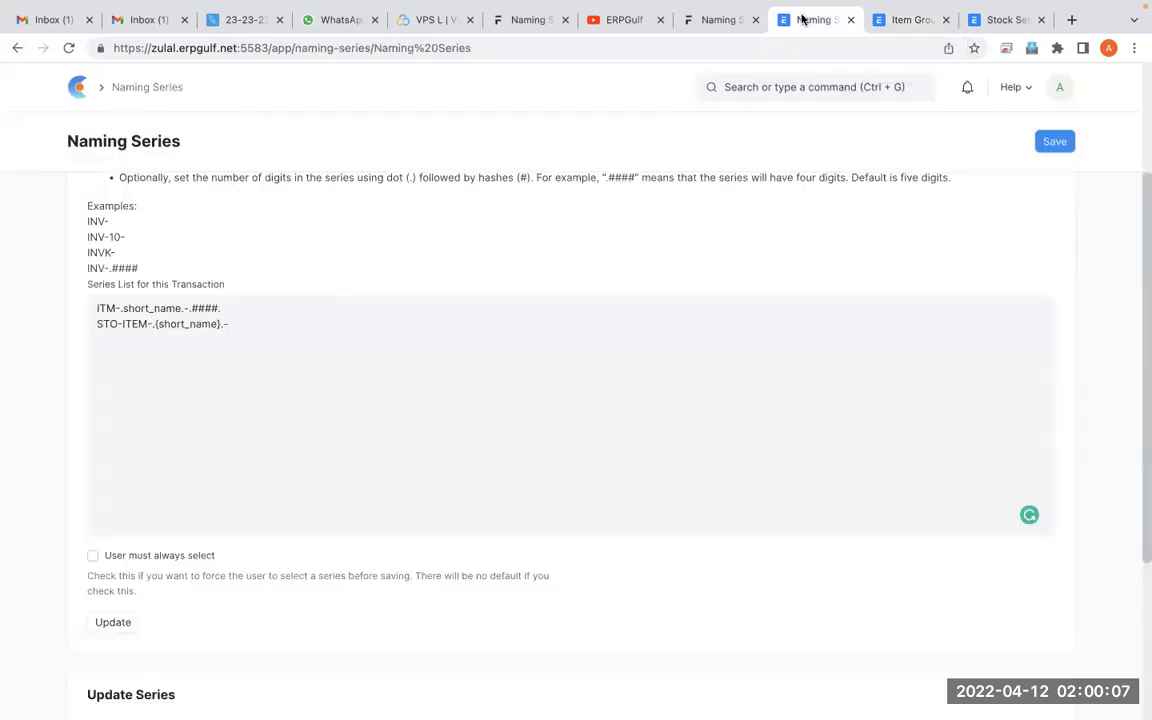
double_click(171, 308)
click(496, 305)
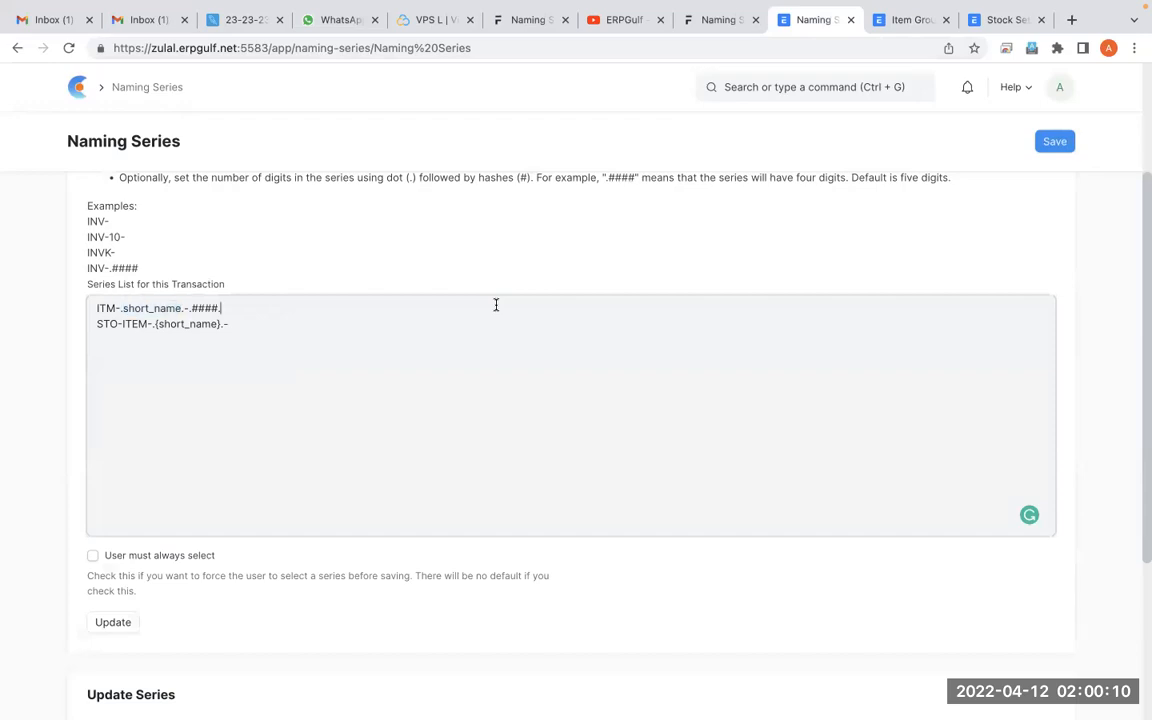
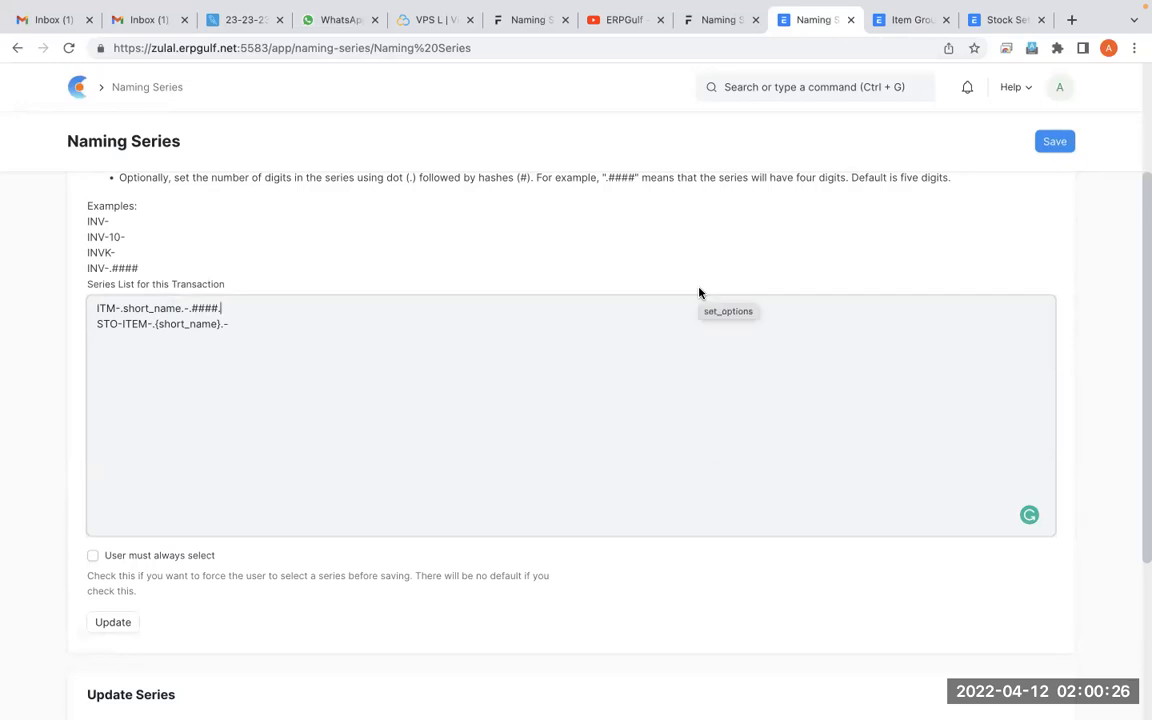
Switch to the whiteboard, add a blank page and handwrite the first part of the training contact e-mail address, up to the @ sign
click(625, 22)
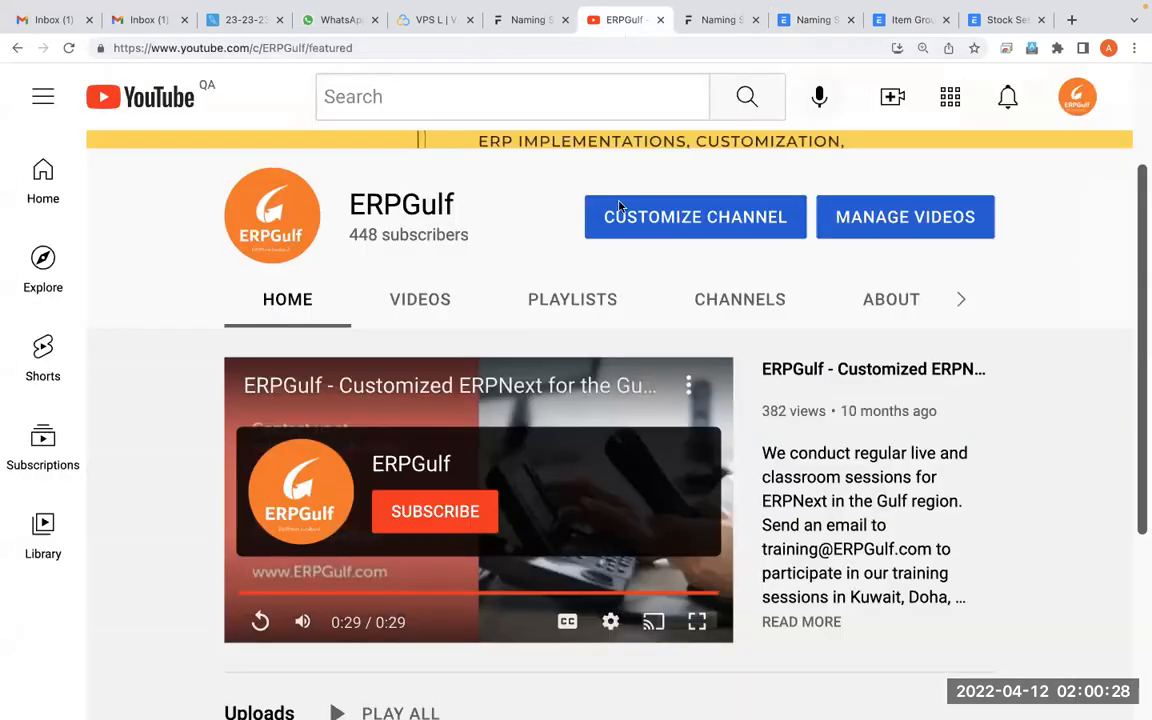
key(super+Tab)
key(super+Tab)
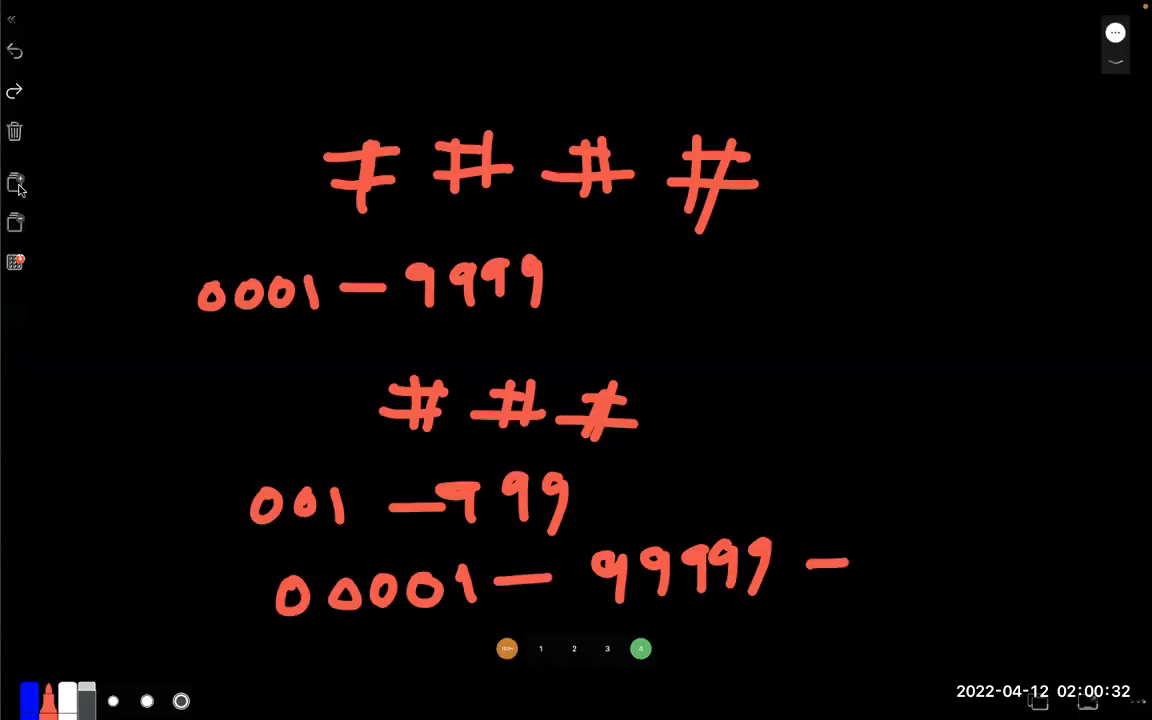
click(16, 184)
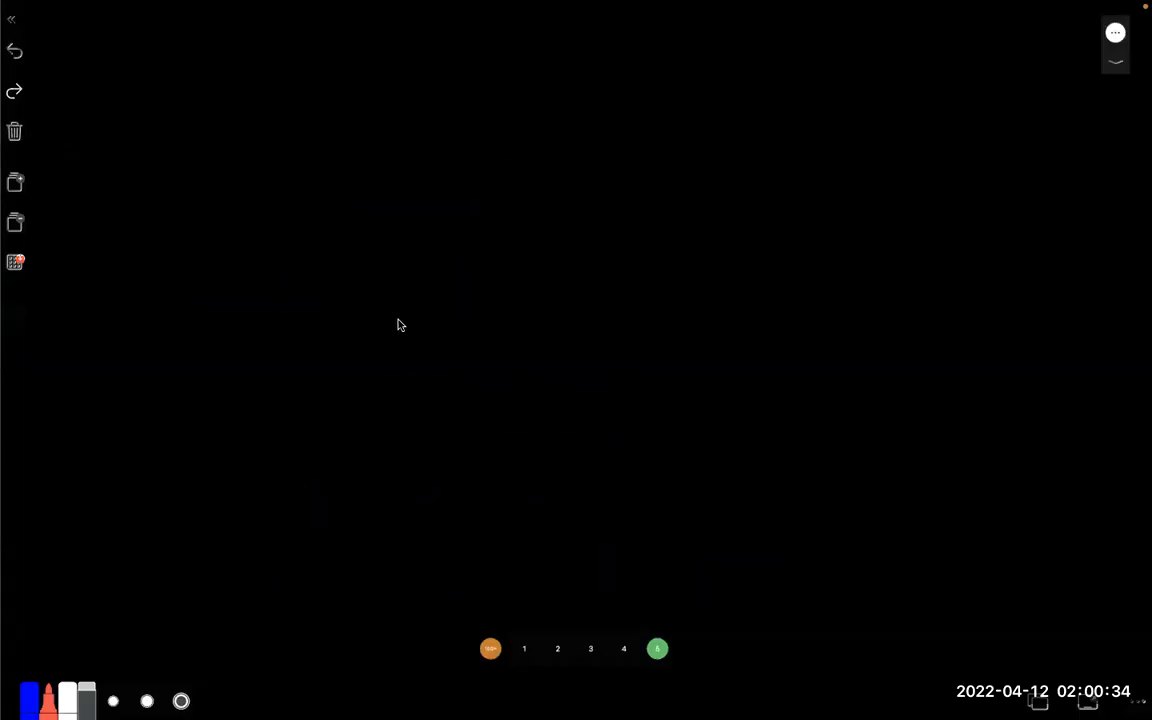
drag(210, 250, 266, 215)
drag(240, 238, 252, 282)
mouse_move(319, 257)
mouse_down()
mouse_move(356, 253)
mouse_move(350, 238)
mouse_up()
mouse_move(380, 255)
mouse_down()
mouse_move(416, 216)
mouse_move(432, 232)
mouse_up()
mouse_move(446, 183)
mouse_down()
mouse_move(451, 222)
mouse_move(469, 218)
mouse_up()
drag(476, 215, 512, 178)
mouse_move(535, 154)
mouse_down()
mouse_move(540, 198)
mouse_move(560, 180)
mouse_up()
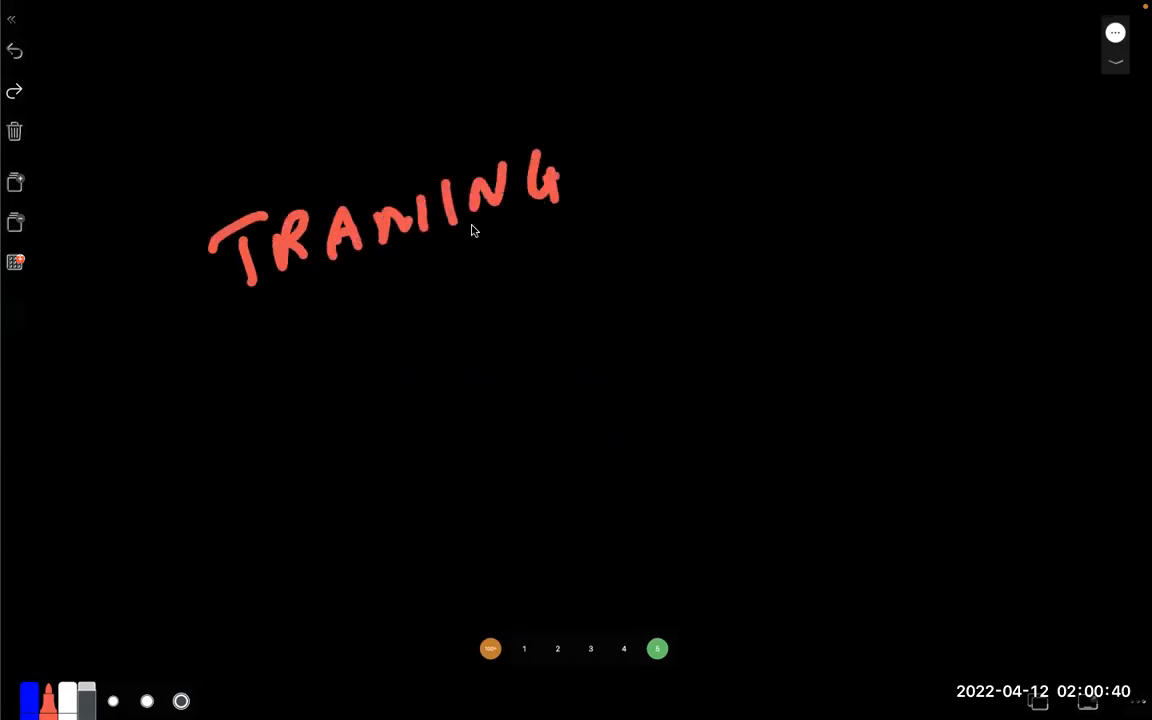
drag(362, 214, 373, 250)
mouse_move(638, 153)
mouse_down()
mouse_move(632, 170)
mouse_move(657, 195)
mouse_move(675, 186)
mouse_up()
Handwrite the domain of the training contact e-mail address below its first part and underline the whole address
mouse_move(530, 248)
mouse_down()
mouse_move(495, 258)
mouse_move(535, 305)
mouse_move(548, 302)
mouse_up()
drag(550, 250, 598, 292)
drag(610, 245, 612, 290)
drag(612, 248, 630, 258)
mouse_move(686, 224)
mouse_down()
mouse_move(693, 250)
mouse_move(752, 232)
mouse_move(800, 253)
mouse_up()
click(840, 227)
mouse_move(798, 232)
mouse_down()
mouse_move(864, 244)
mouse_move(898, 210)
mouse_move(965, 268)
mouse_up()
drag(306, 401, 889, 330)
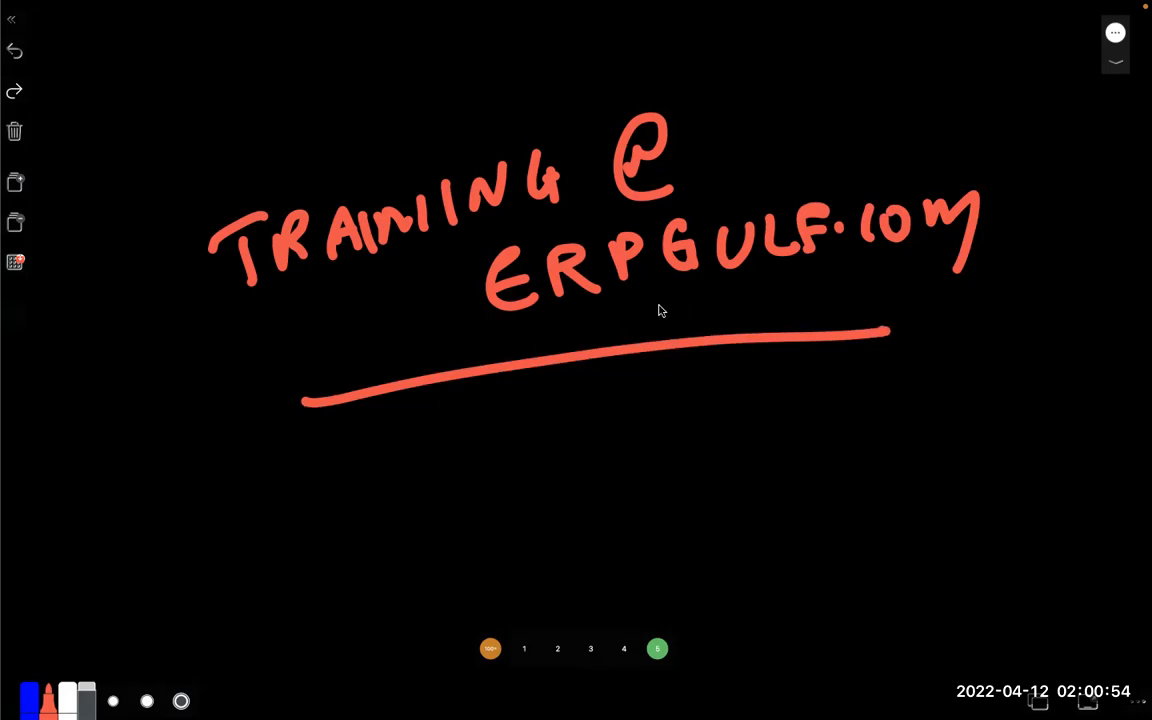
Switch to Chrome, open erpgulf.com in a new tab and look over its home page and the ERPGulf YouTube channel
key(ctrl+Right)
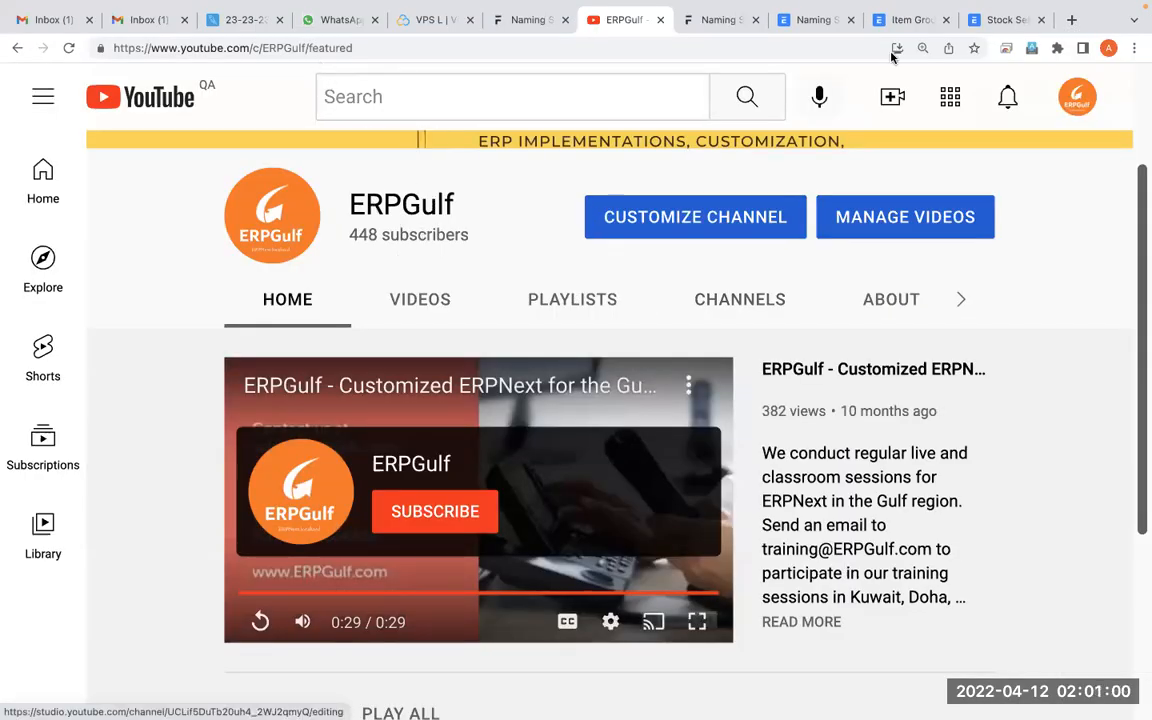
mouse_move(1115, 62)
click(1069, 62)
text(er)
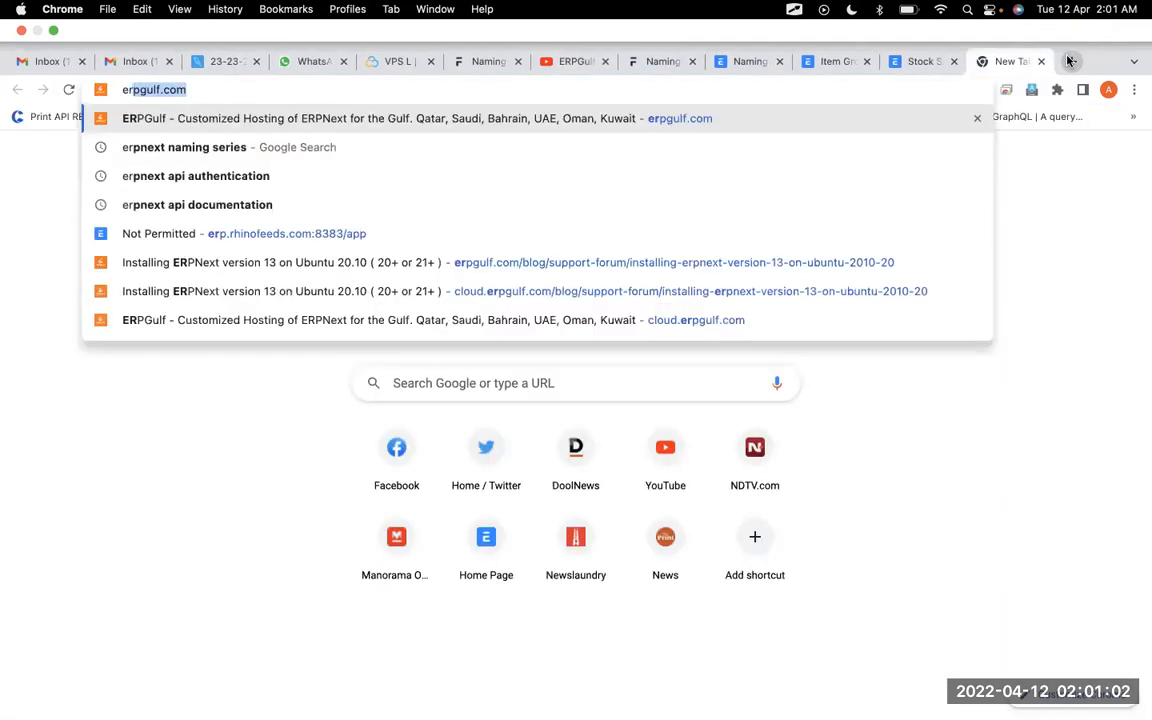
key(Return)
scroll(742, 531, down, 5)
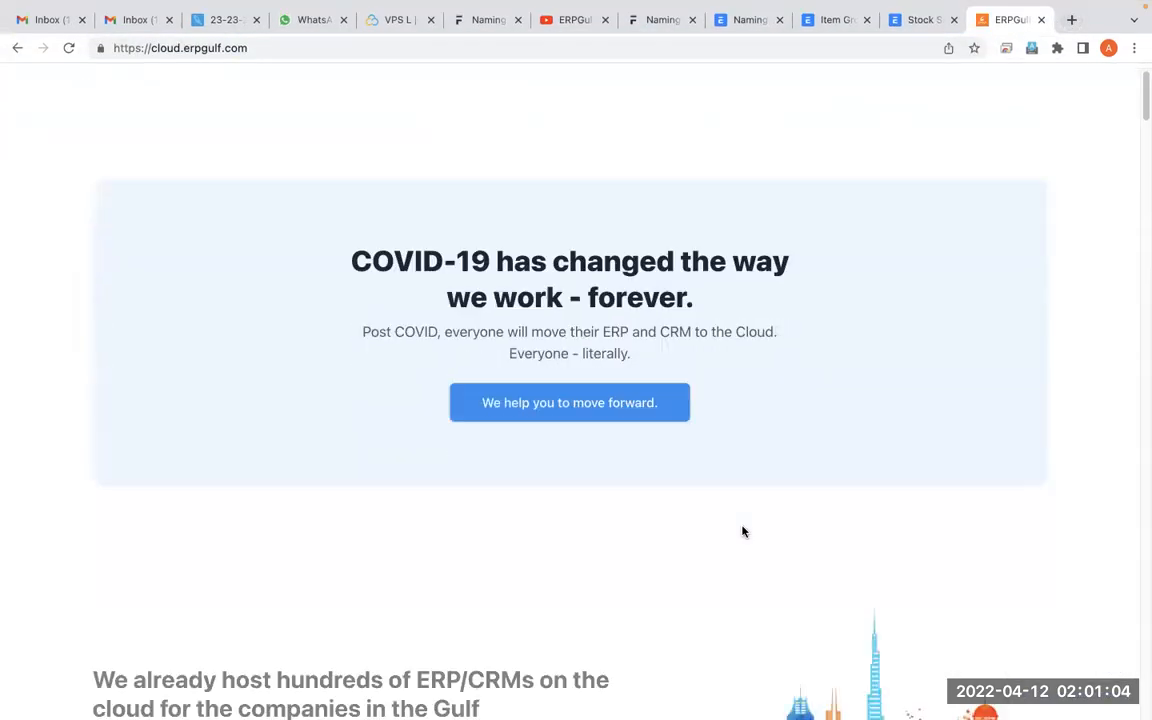
scroll(742, 531, down, 5)
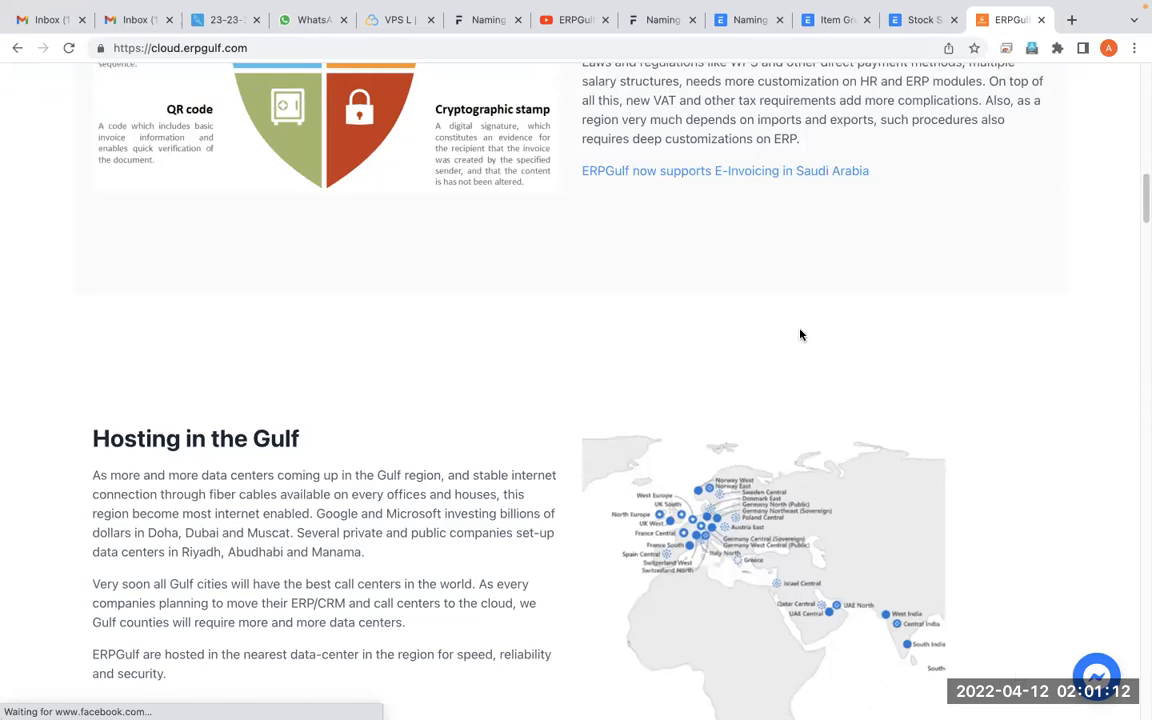
click(548, 20)
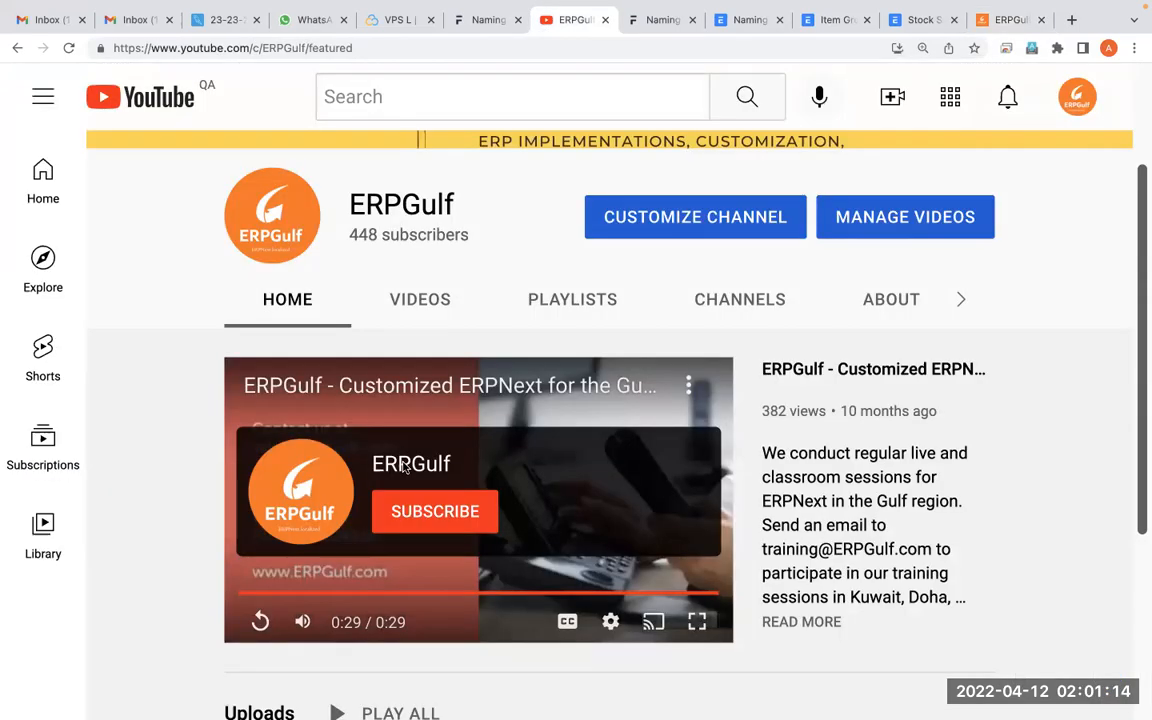
click(1003, 20)
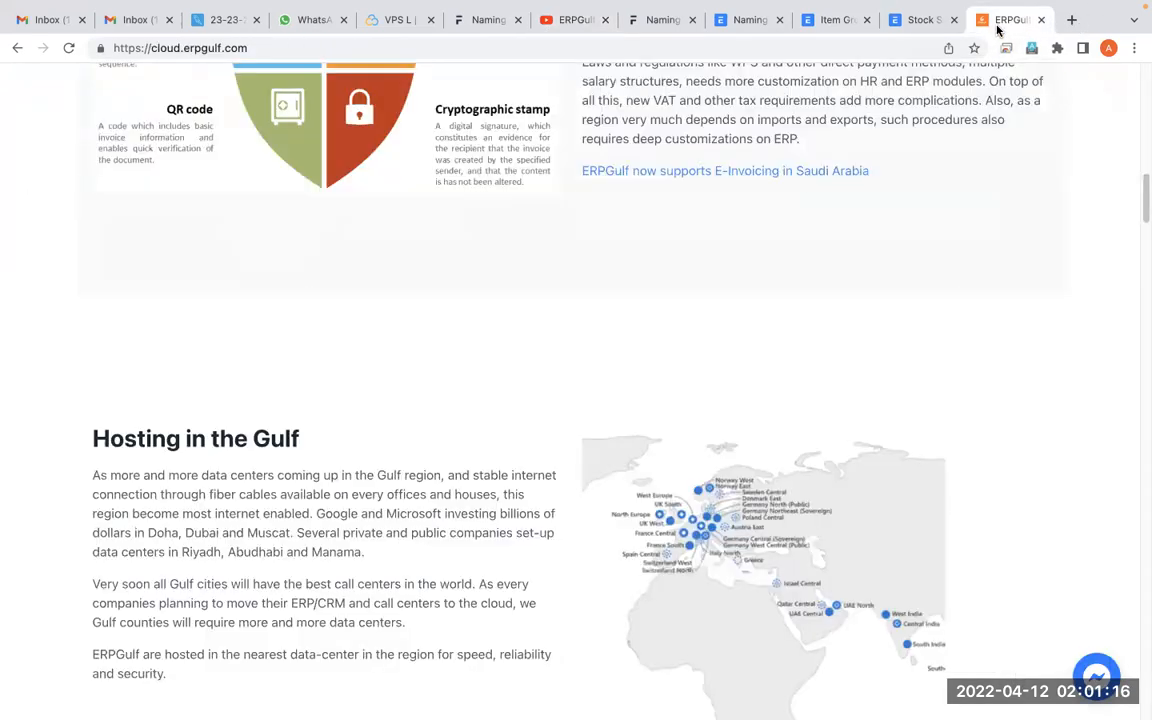